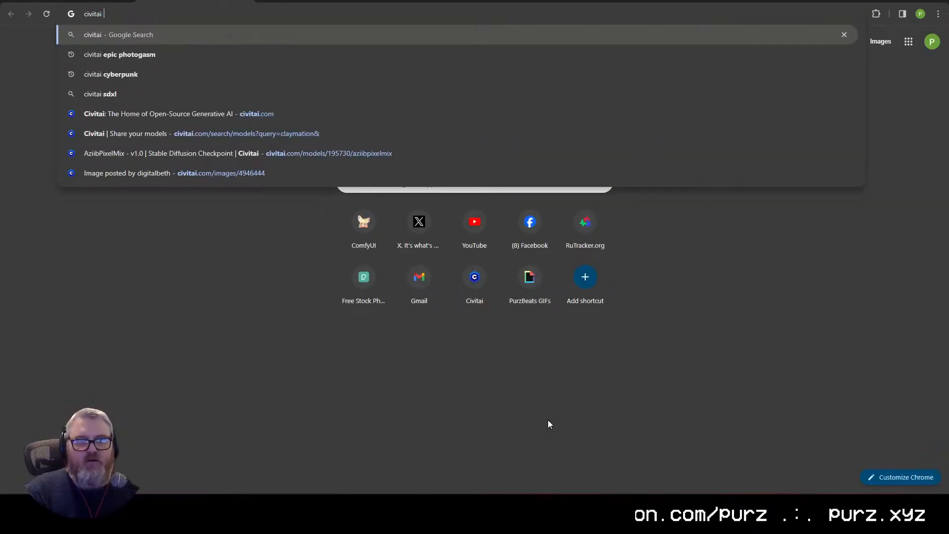
# Step: Search Google for "civitai inner reflections" and open the ComfyUI AnimateDiff Guide/Workflows article on Civitai
pyautogui.write('reflectio')
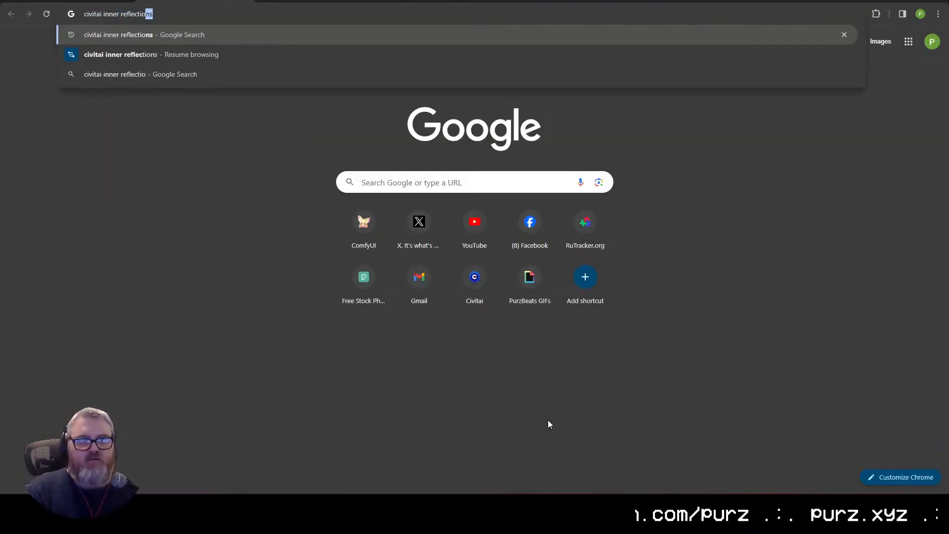
pyautogui.press('Return')
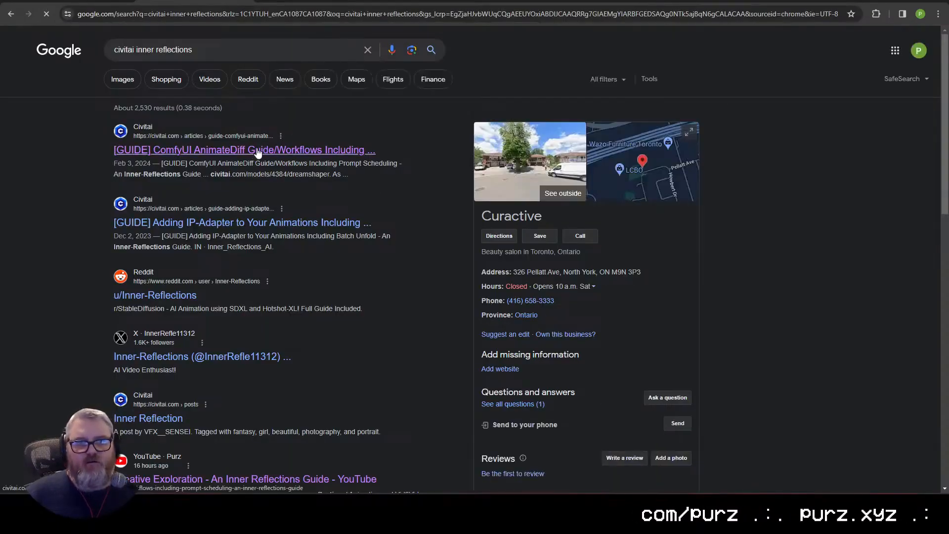
pyautogui.click(247, 150)
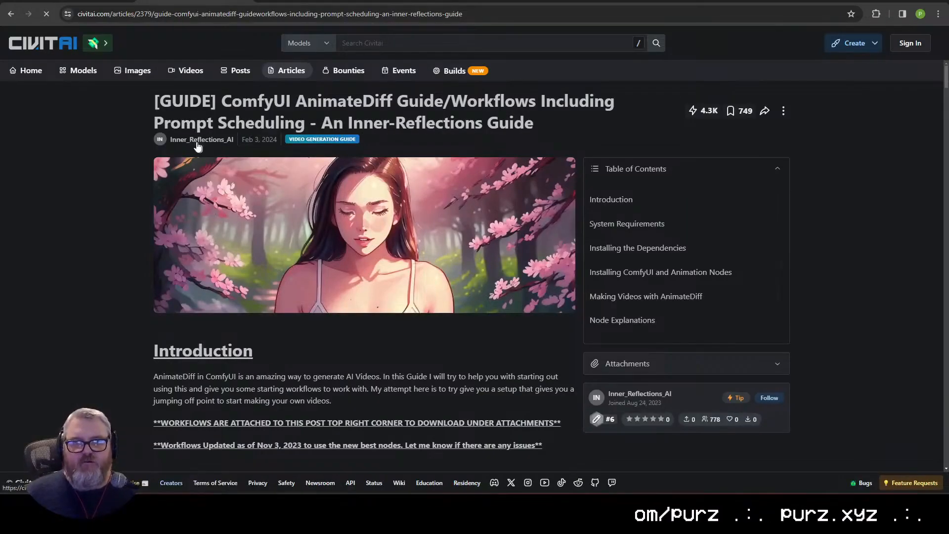
# Step: Go to the article author's list of articles and open the "ComfyUI AnimateDiff LCM" guide
pyautogui.click(196, 140)
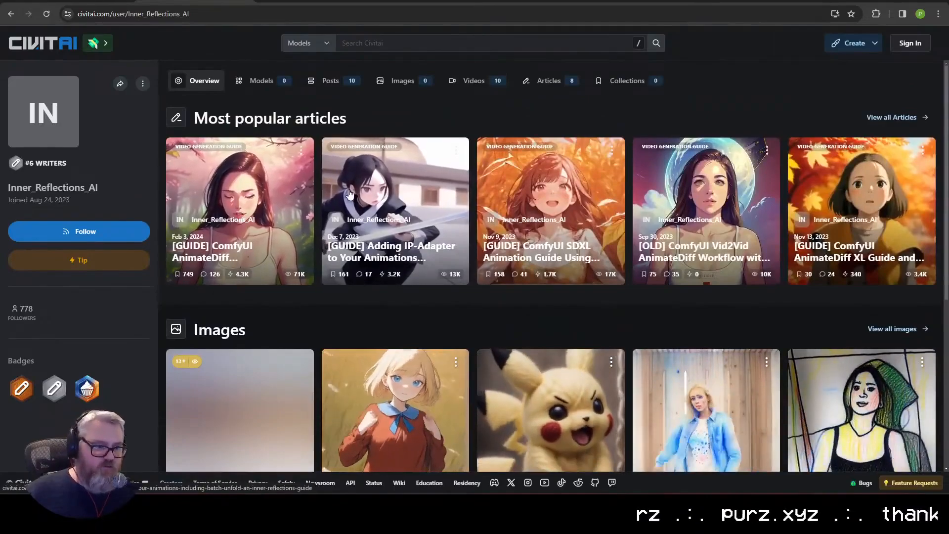
pyautogui.click(550, 81)
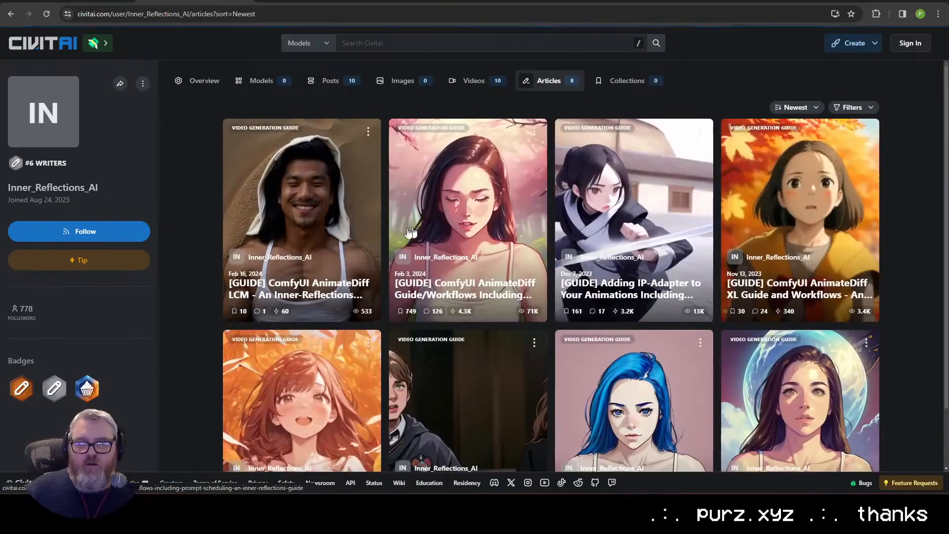
pyautogui.click(318, 211)
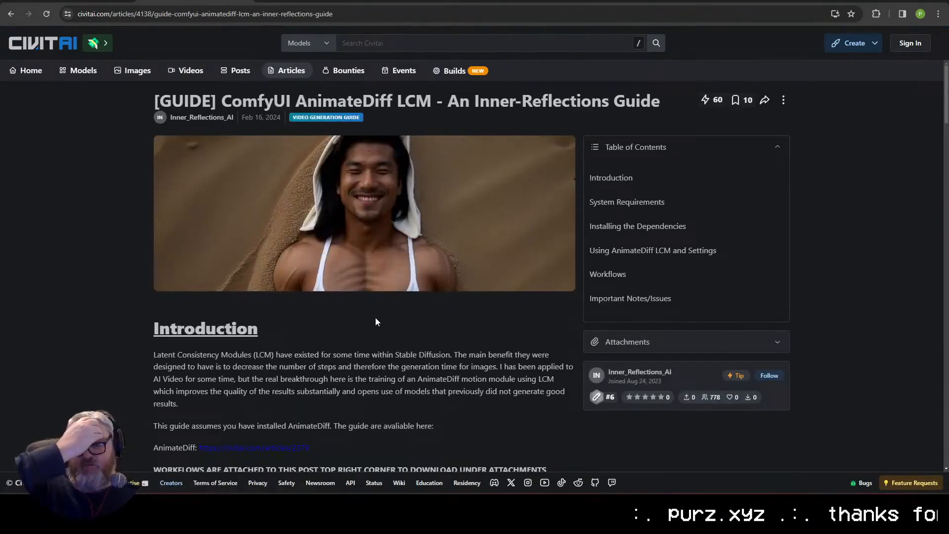
# Step: Skim the AnimateDiff LCM guide from its introduction to the comments, and dismiss the newsletter sign-up offer
pyautogui.scroll(-8, 377, 316)
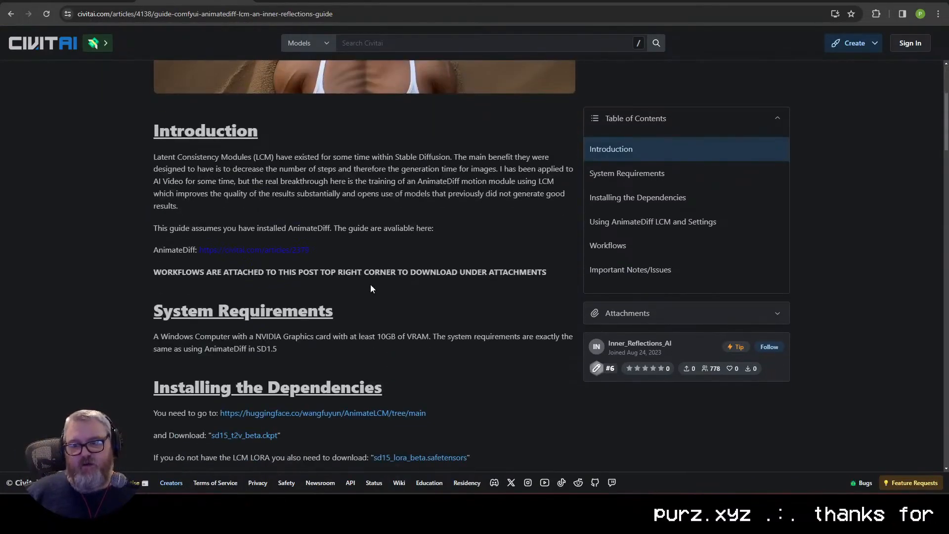
pyautogui.scroll(-15, 487, 294)
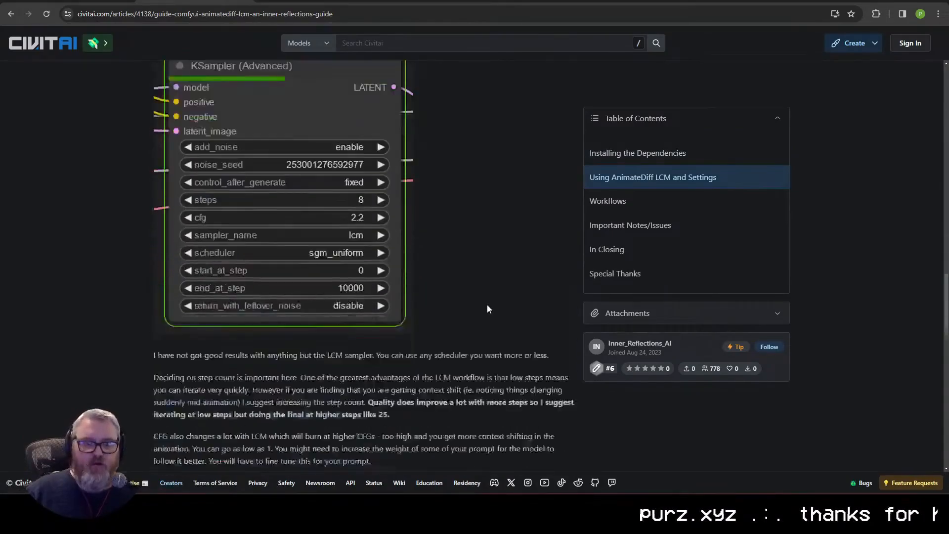
pyautogui.scroll(-8, 486, 301)
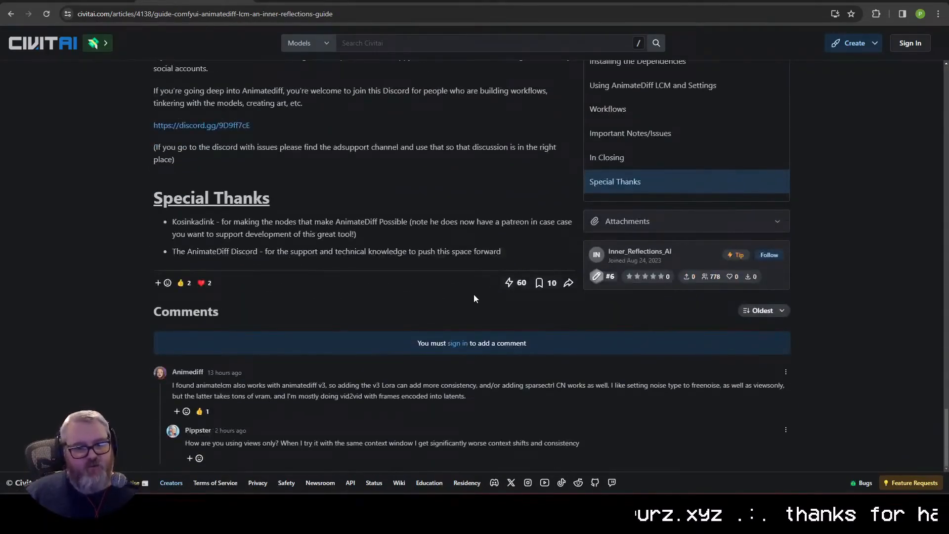
pyautogui.scroll(15, 474, 294)
pyautogui.scroll(15, 469, 289)
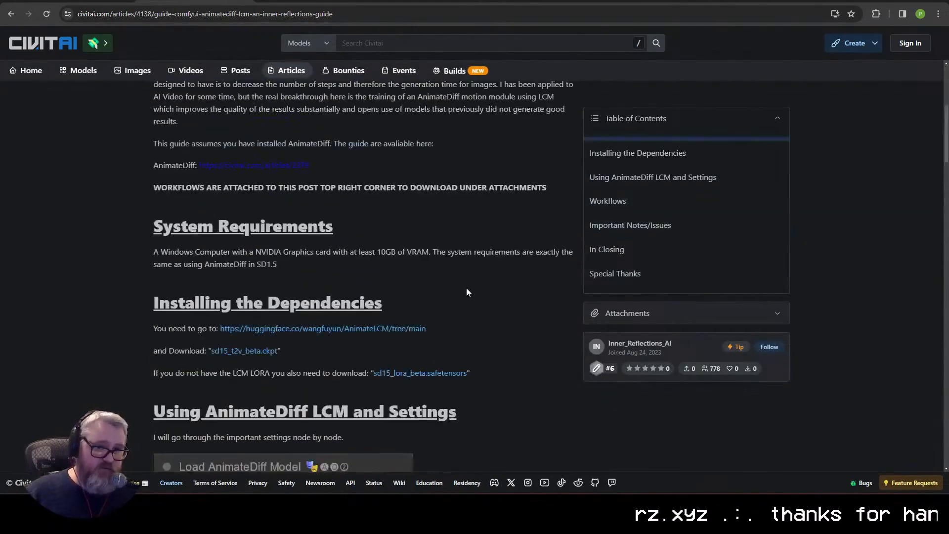
pyautogui.scroll(-1, 398, 262)
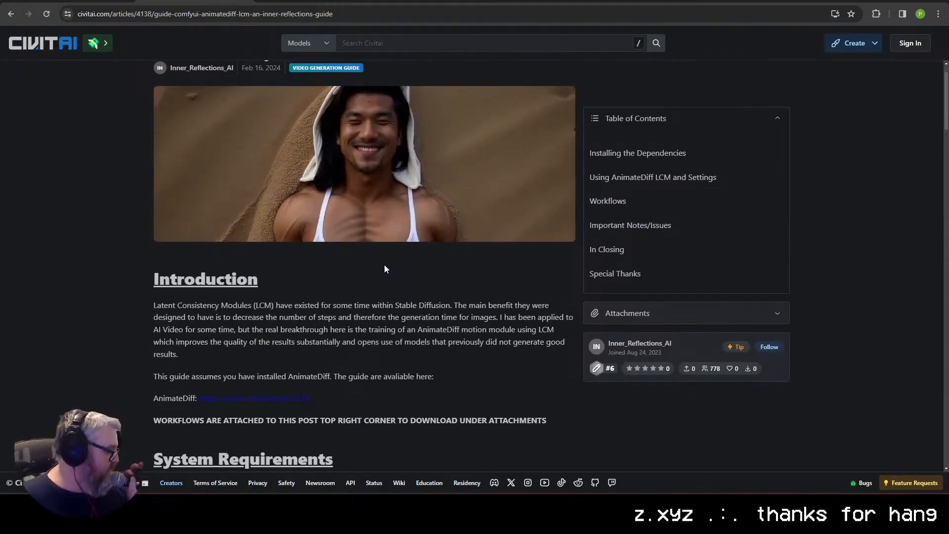
pyautogui.scroll(1, 385, 269)
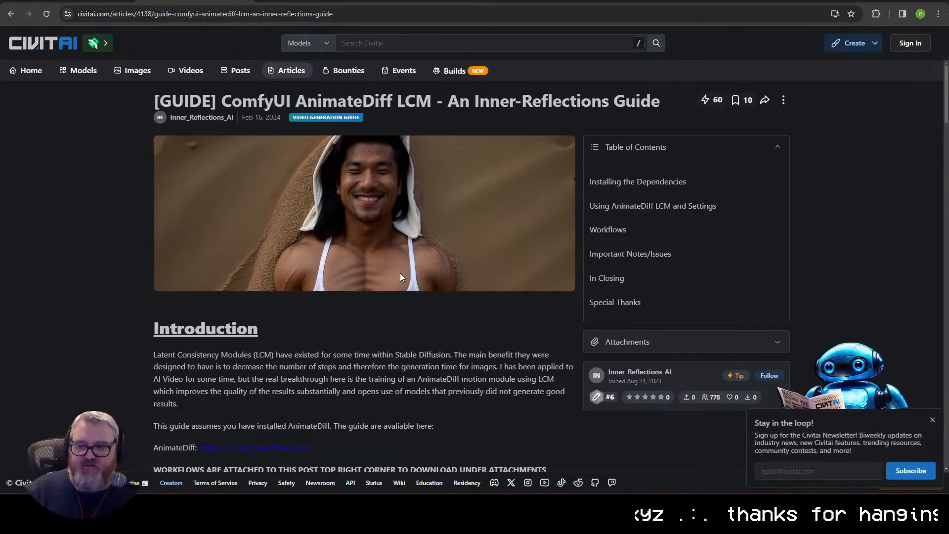
pyautogui.click(933, 419)
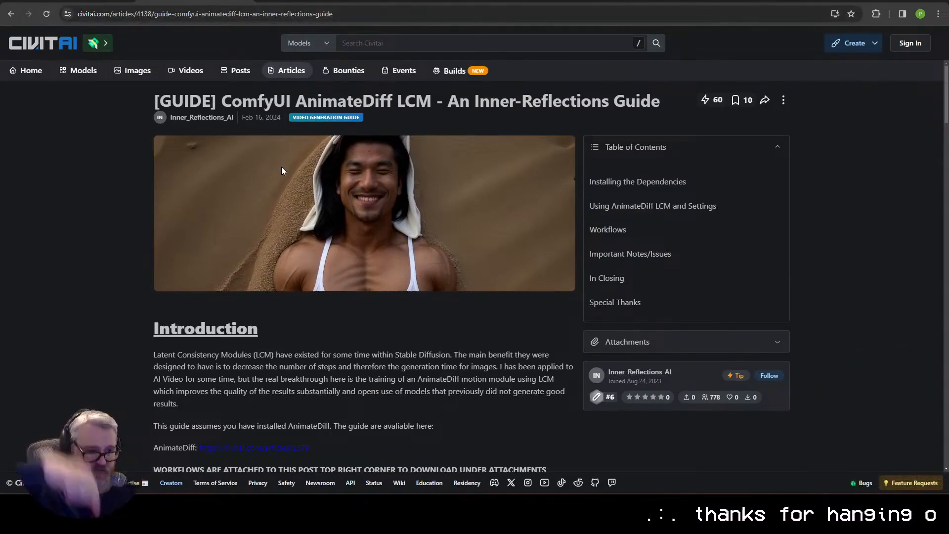
# Step: Select the guide's full web address and look over the introduction and system requirements again
pyautogui.hotkey('ctrl', 'l')
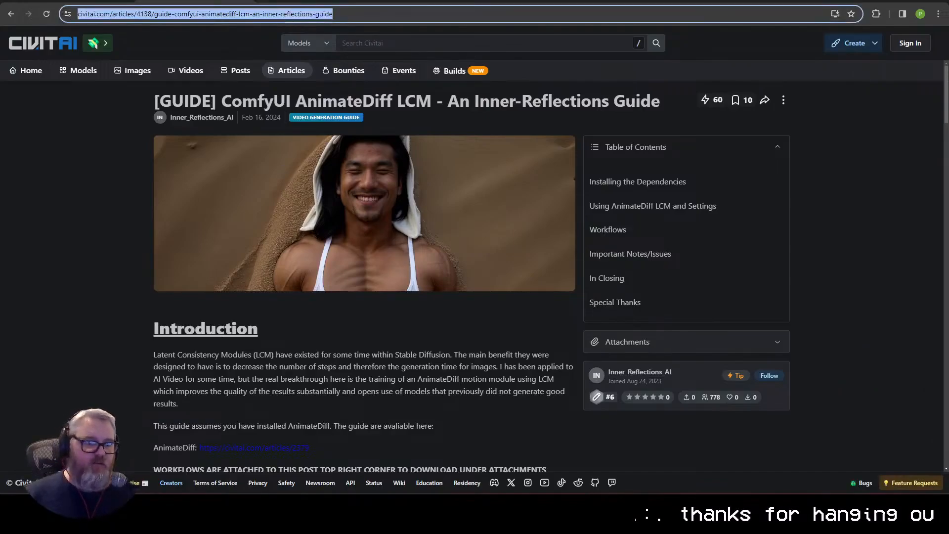
pyautogui.hotkey('alt', 'Tab')
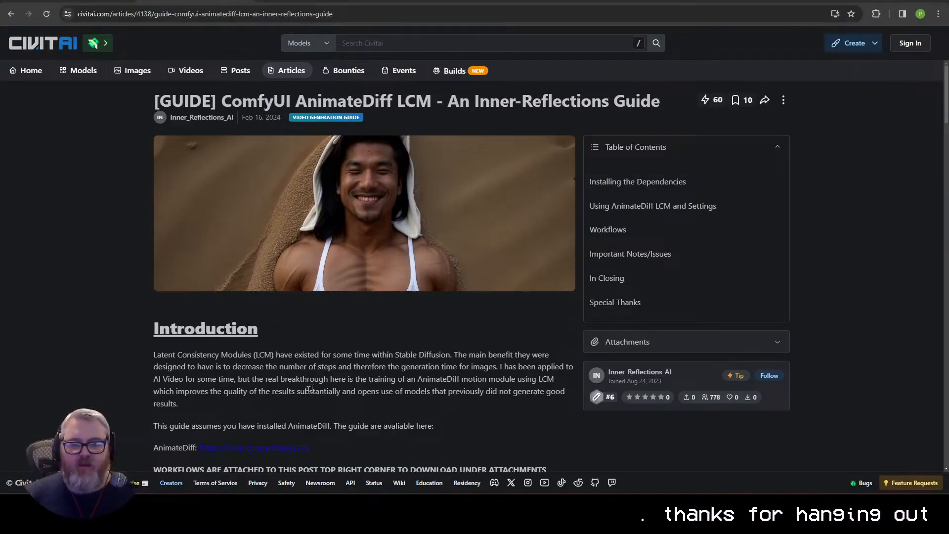
pyautogui.scroll(-4, 310, 389)
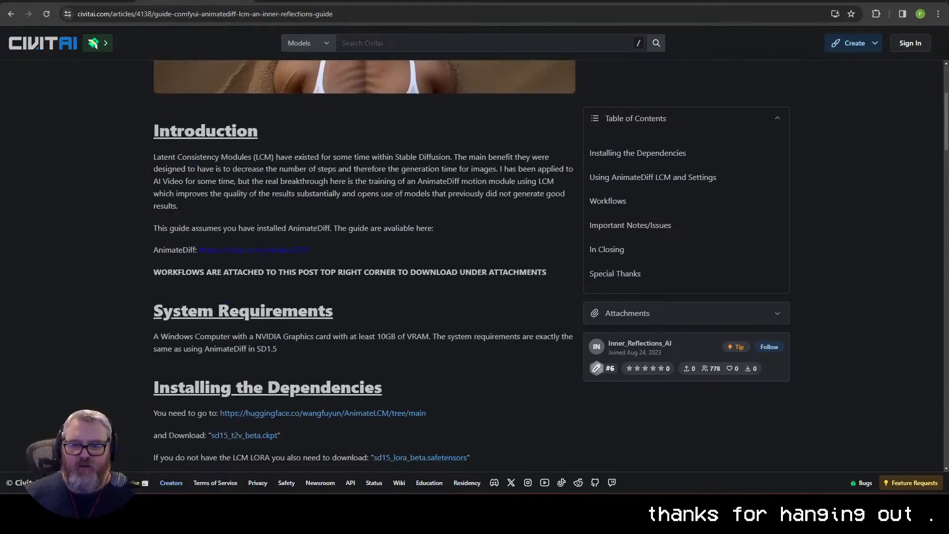
pyautogui.scroll(4, 52, 286)
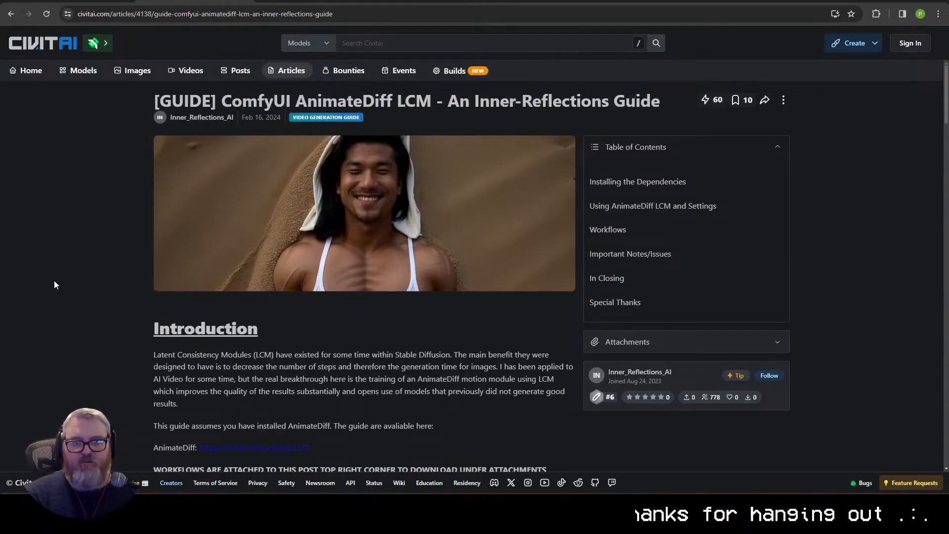
pyautogui.hotkey('ctrl', 't')
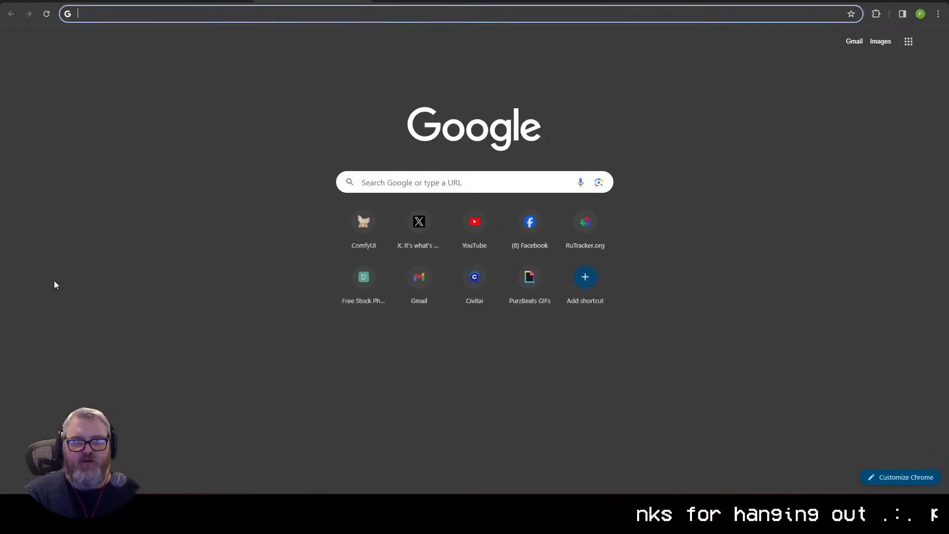
pyautogui.write('twitter.com/inner')
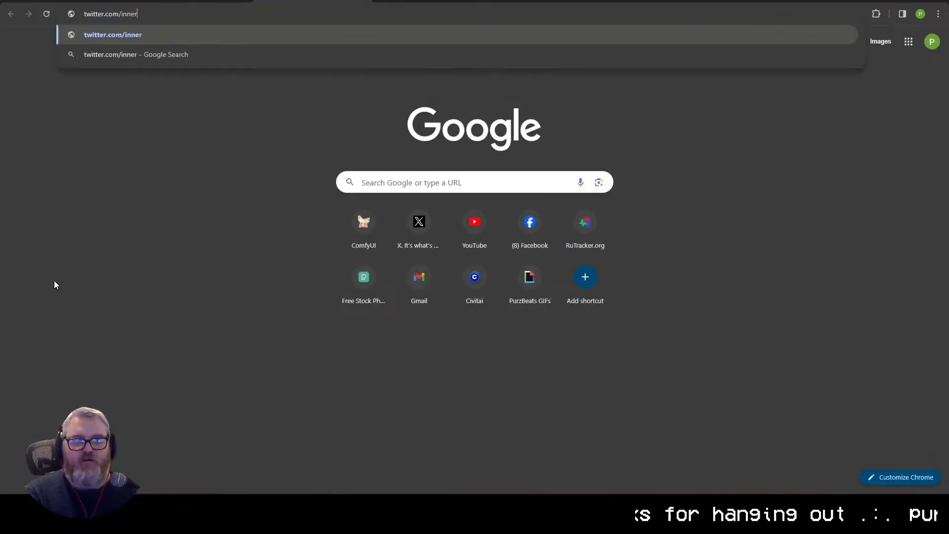
pyautogui.press('BackSpace')
pyautogui.press('BackSpace')
pyautogui.press('BackSpace')
pyautogui.press('BackSpace')
pyautogui.press('BackSpace')
pyautogui.press('Return')
pyautogui.click(363, 1)
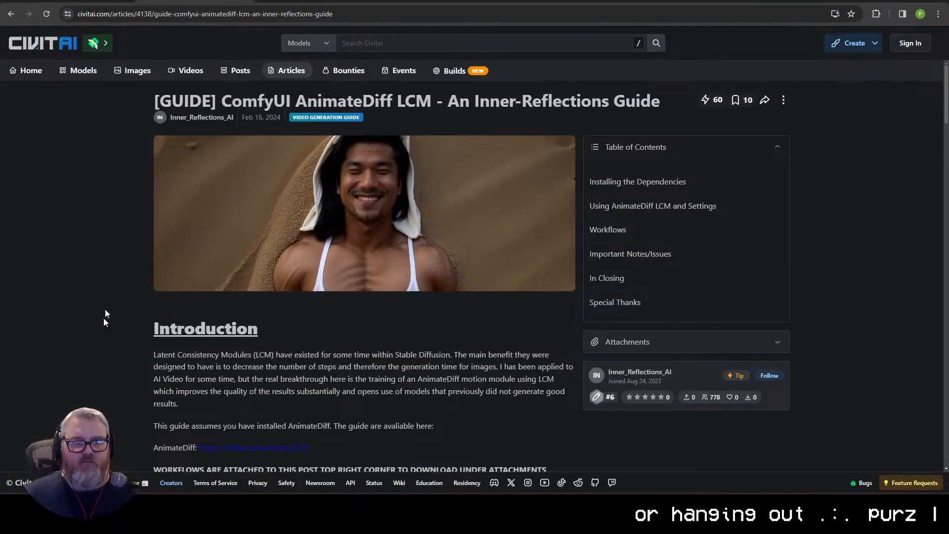
pyautogui.hotkey('ctrl', 'shift', 't')
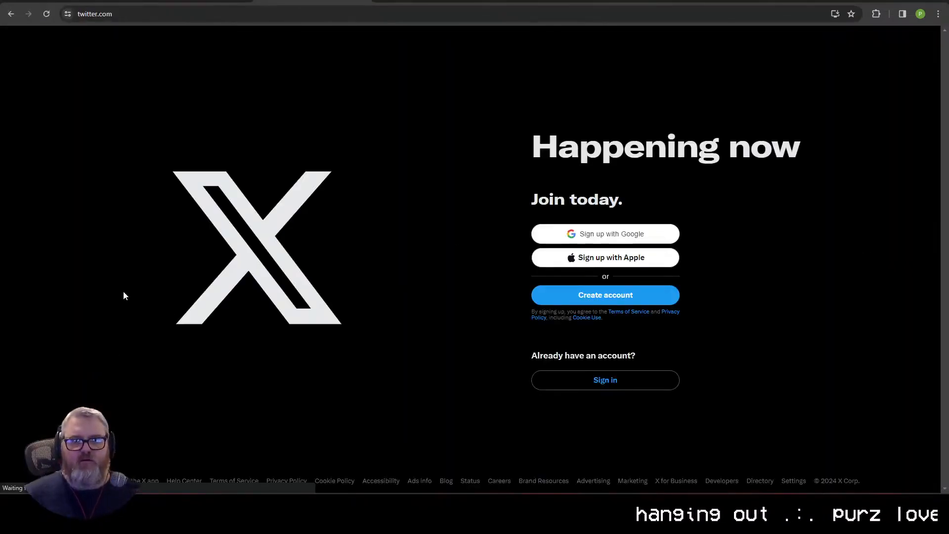
pyautogui.hotkey('ctrl', 'w')
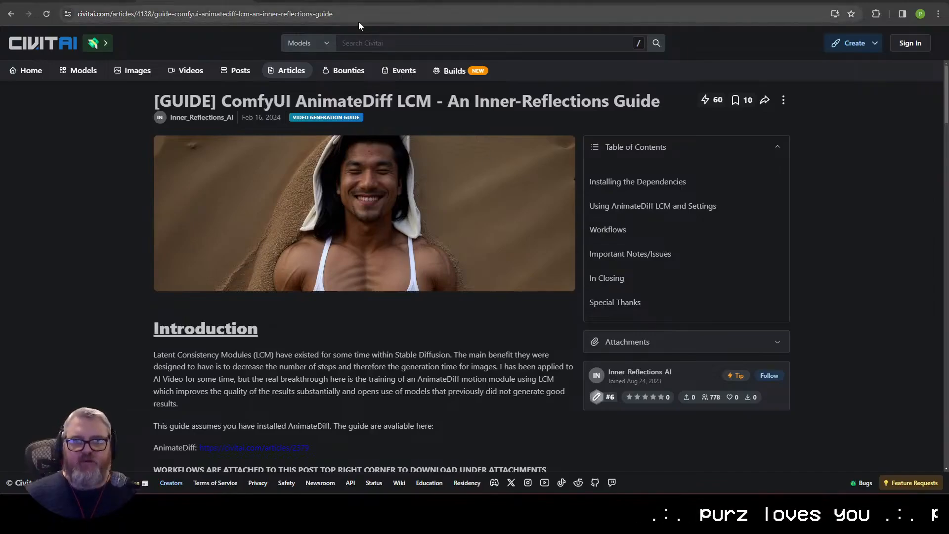
# Step: Open the Inner-Reflections profile at twitter.com/InnerRefle11312 in a separate tab
pyautogui.hotkey('ctrl', 't')
pyautogui.write('twitter.com/InnerRefle11312')
pyautogui.press('Return')
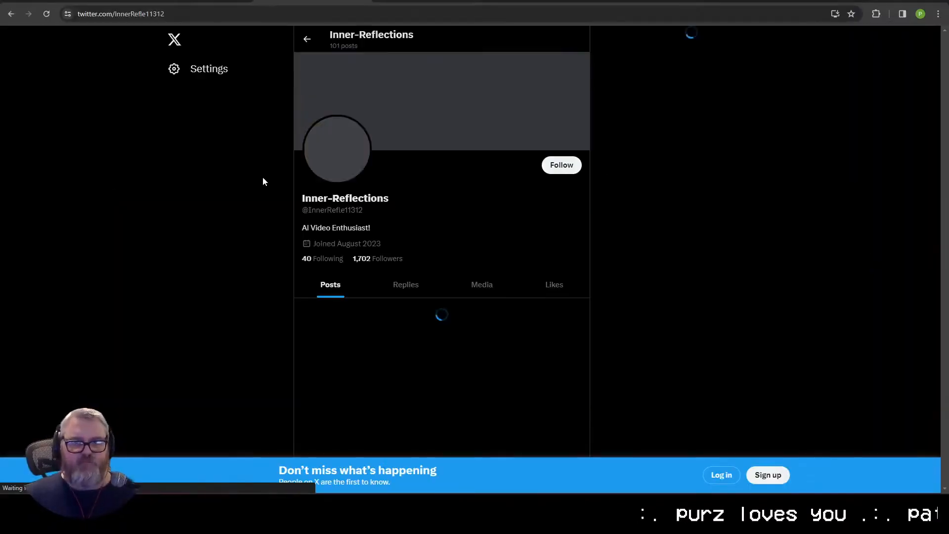
# Step: Browse the AI animation videos posted on the Inner-Reflections profile, and return to the Civitai AnimateDiff LCM guide
pyautogui.scroll(-5, 553, 336)
pyautogui.scroll(-4, 554, 336)
pyautogui.scroll(-6, 478, 217)
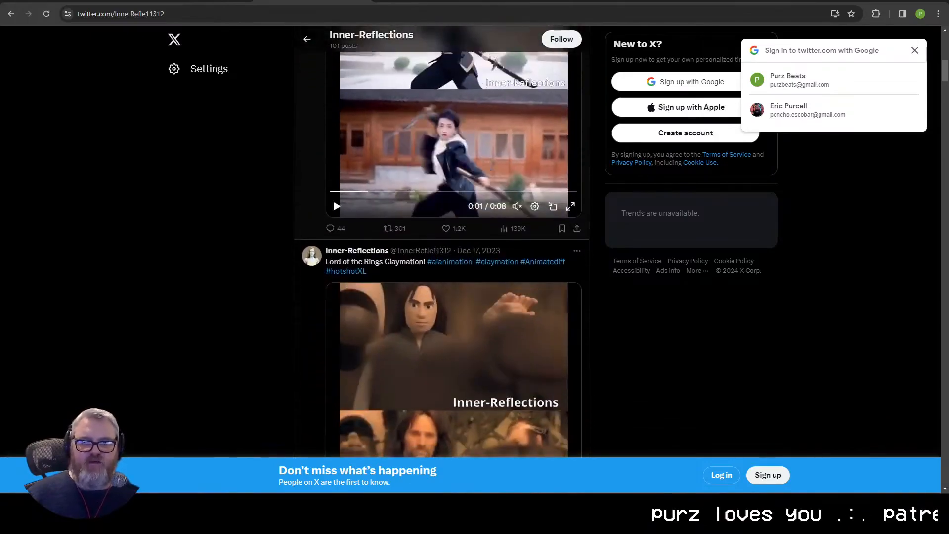
pyautogui.scroll(-6, 477, 217)
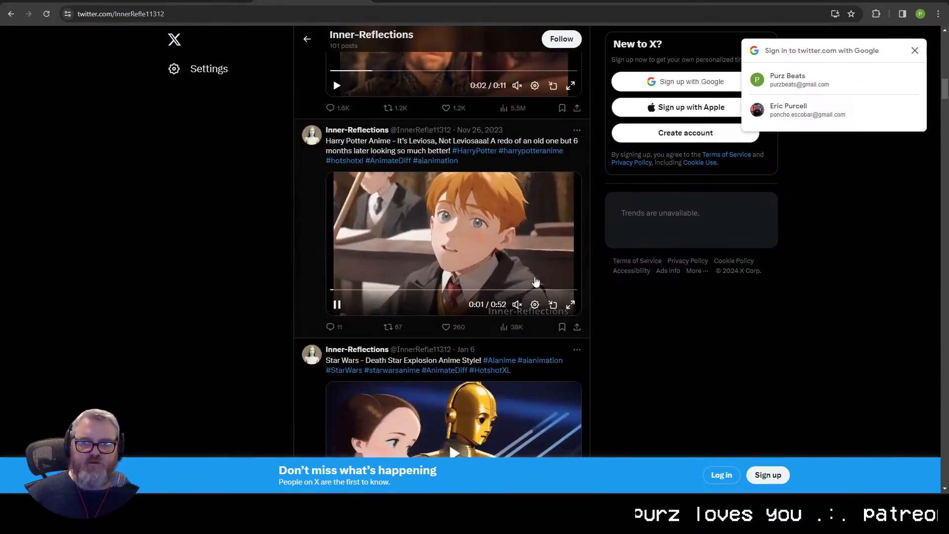
pyautogui.scroll(-7, 533, 277)
pyautogui.scroll(-4, 534, 274)
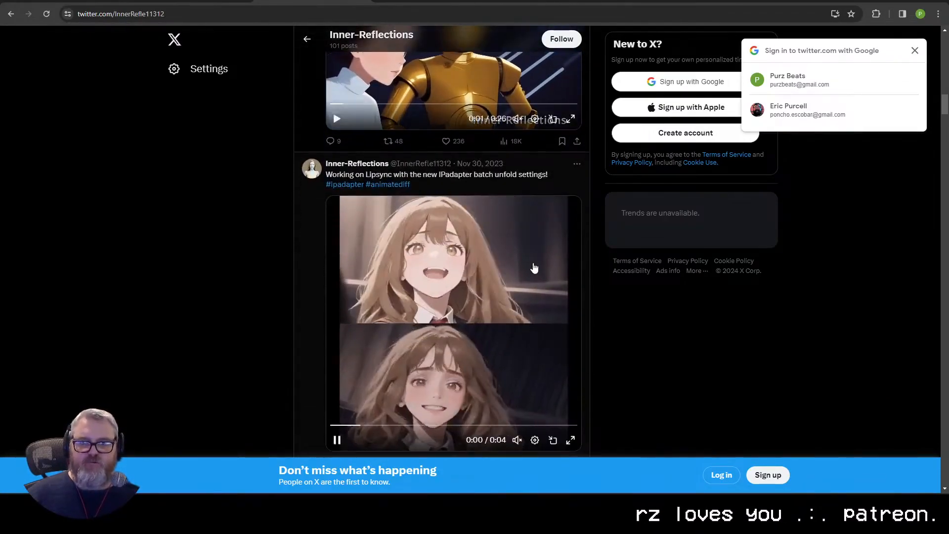
pyautogui.scroll(-12, 534, 267)
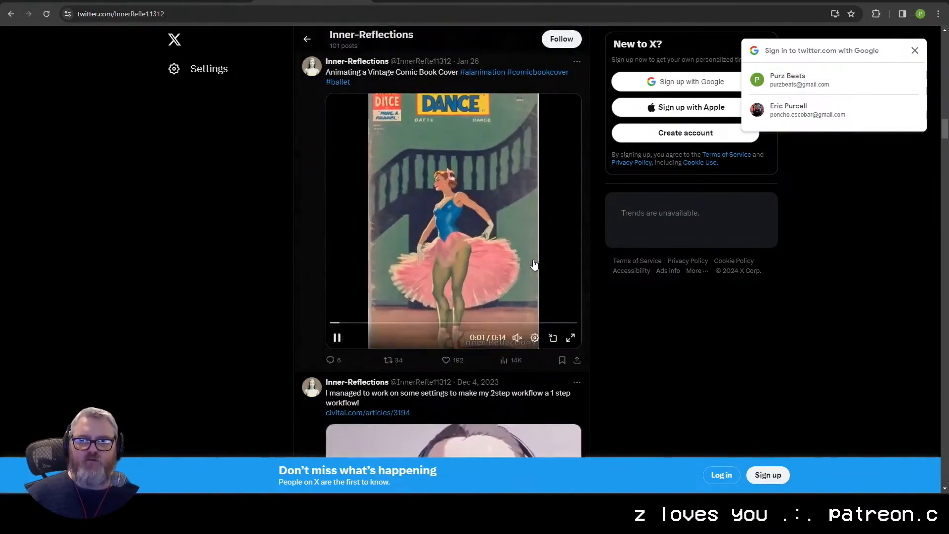
pyautogui.scroll(-15, 534, 264)
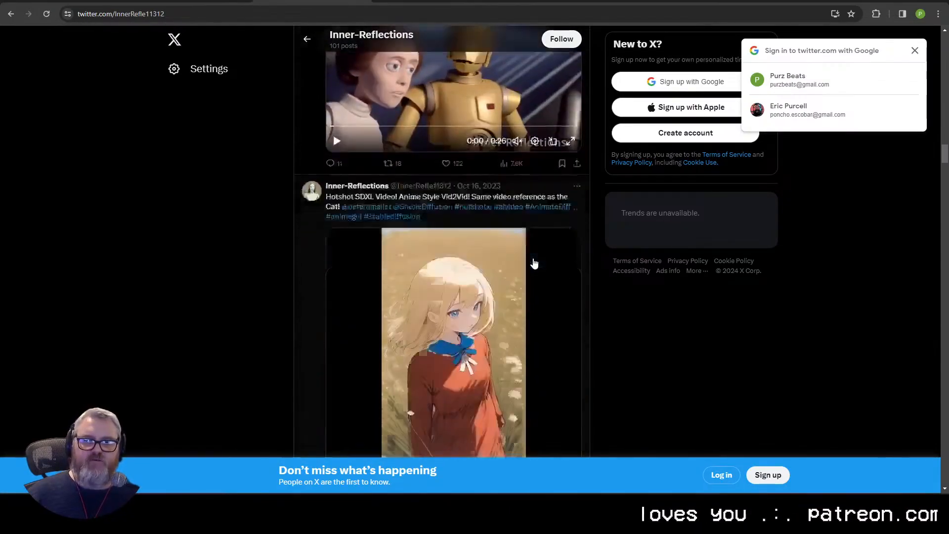
pyautogui.scroll(-15, 533, 263)
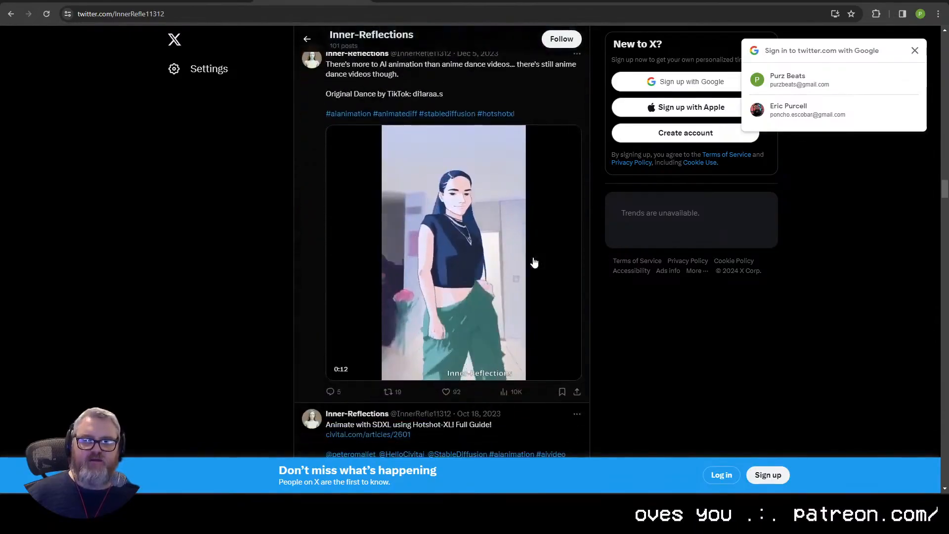
pyautogui.scroll(-15, 534, 264)
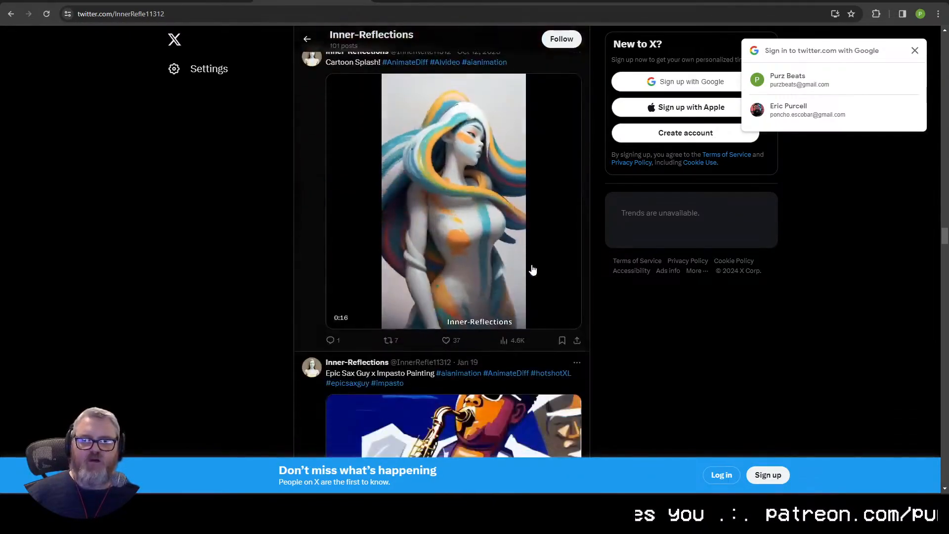
pyautogui.scroll(-8, 342, 214)
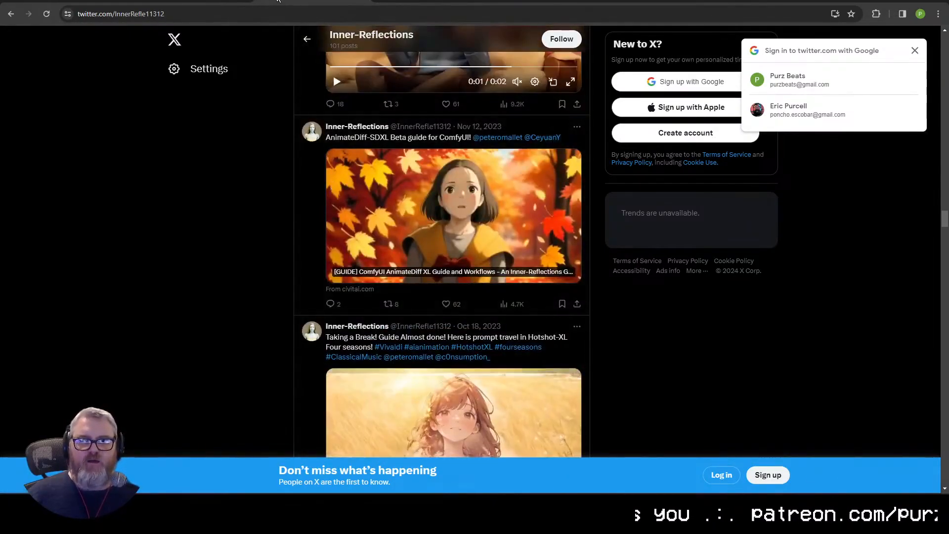
pyautogui.click(201, 1)
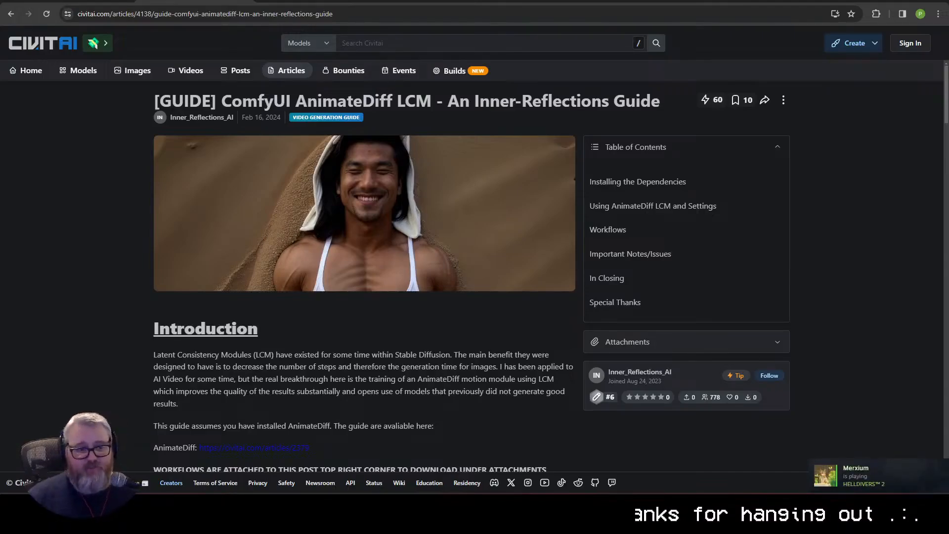
# Step: Exit the Steam client running in the background
pyautogui.click(804, 505)
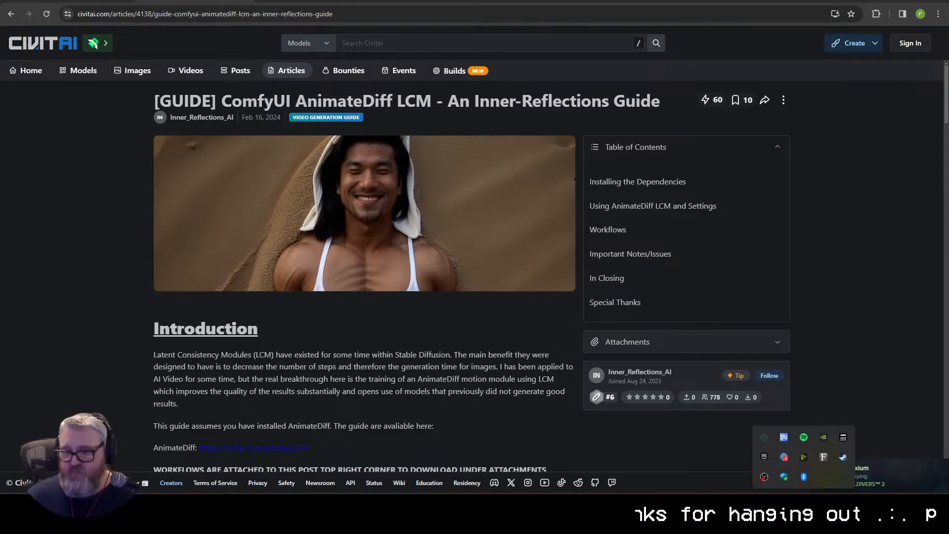
pyautogui.rightClick(842, 454)
pyautogui.click(854, 445)
# Step: Read through the AnimateDiff LCM guide from the introduction to the special thanks, and return to its beginning
pyautogui.scroll(-4, 392, 341)
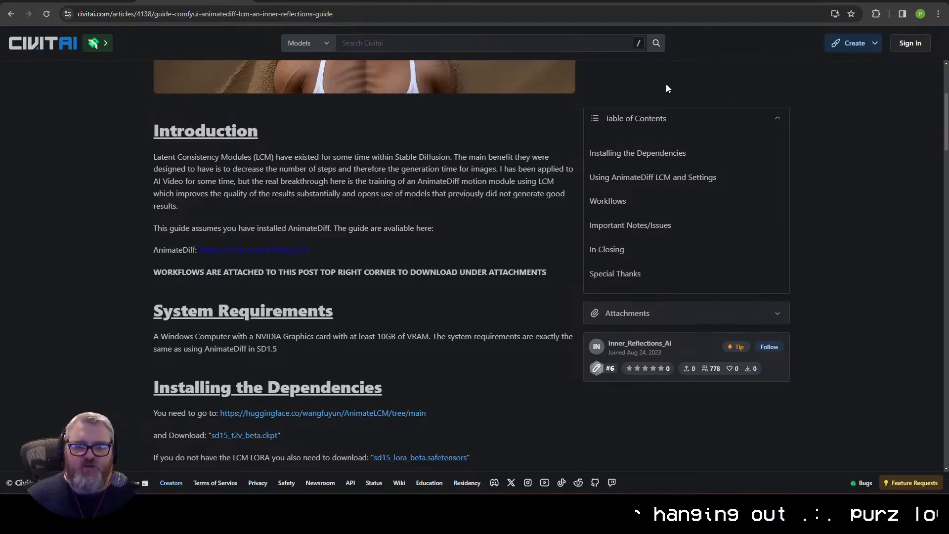
pyautogui.scroll(-1, 473, 245)
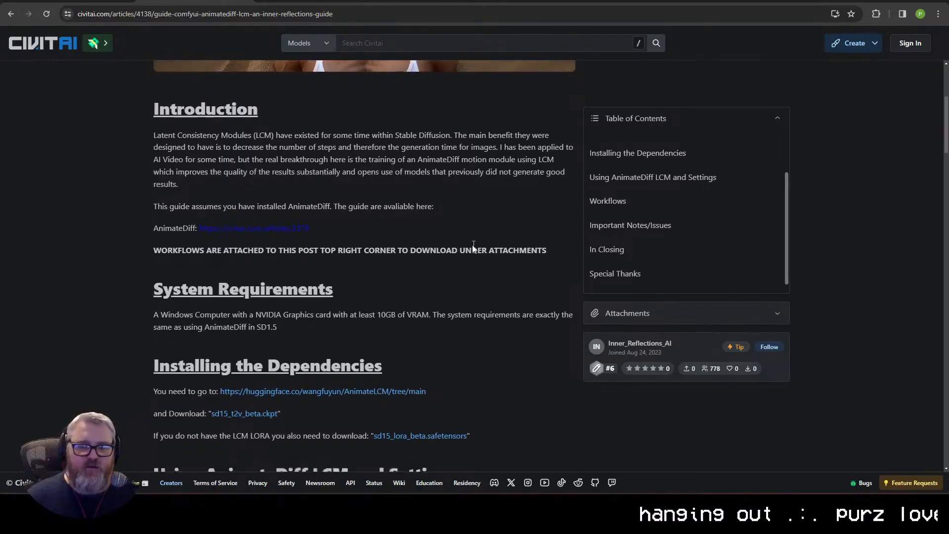
pyautogui.scroll(-3, 472, 245)
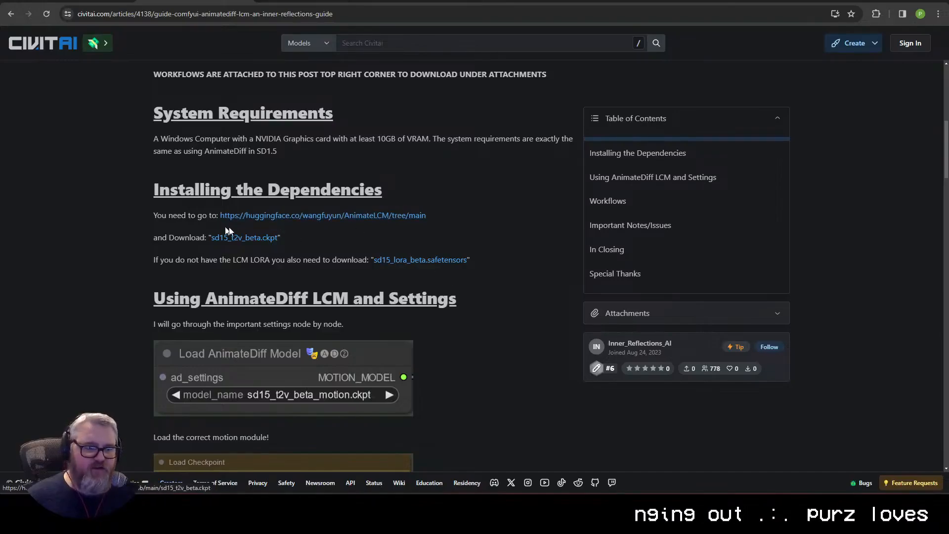
pyautogui.scroll(-4, 402, 274)
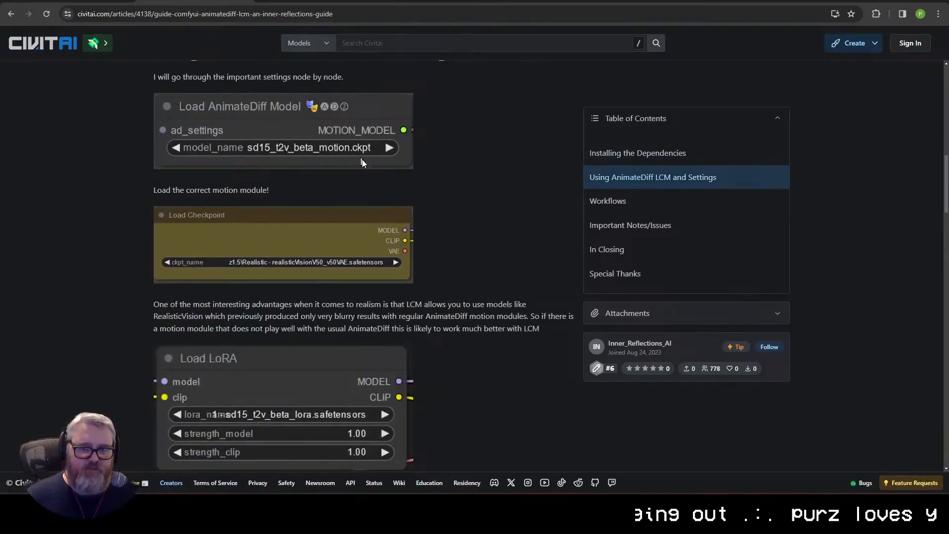
pyautogui.scroll(-3, 319, 153)
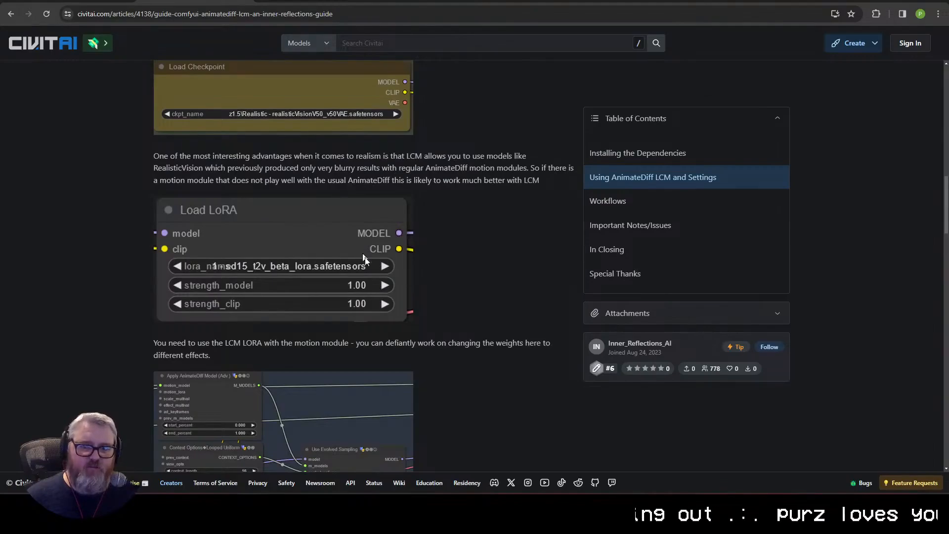
pyautogui.scroll(-9, 363, 258)
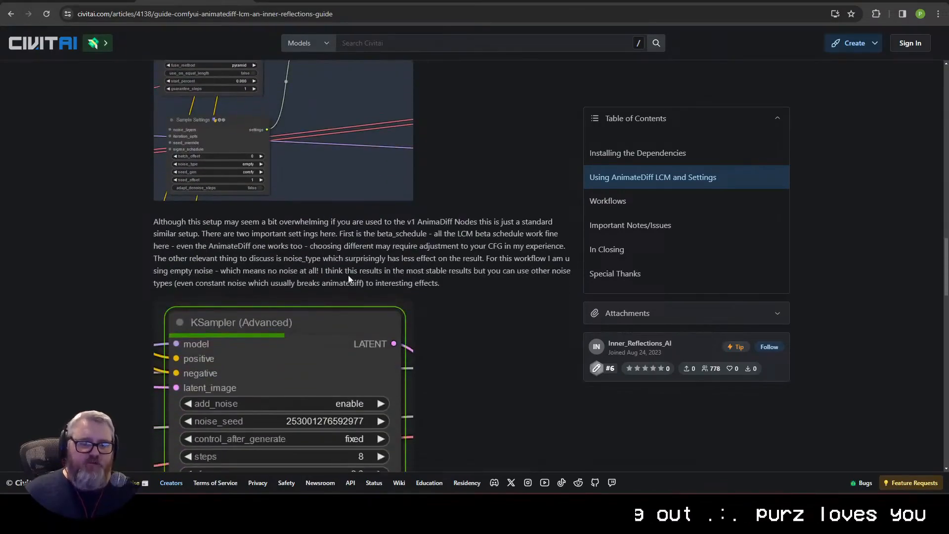
pyautogui.scroll(-1, 375, 281)
pyautogui.scroll(-20, 397, 293)
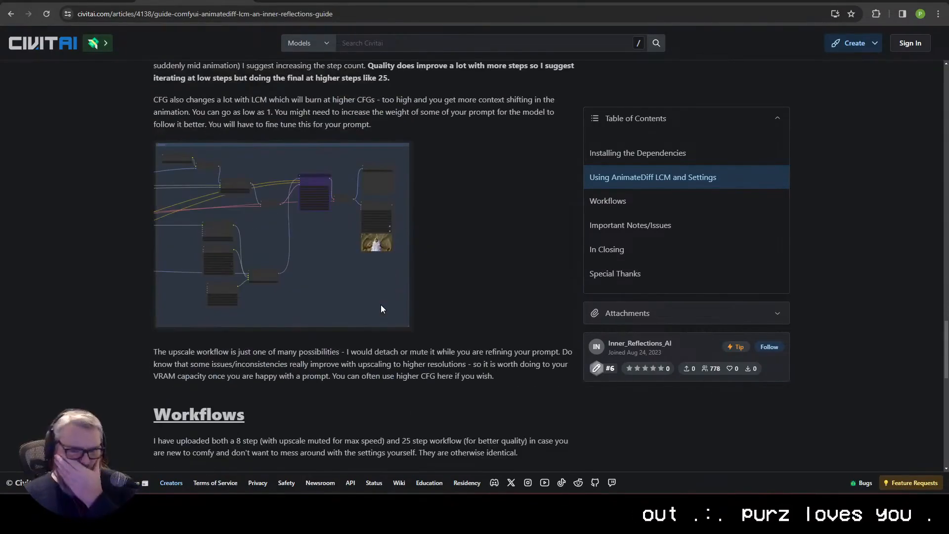
pyautogui.scroll(-2, 378, 304)
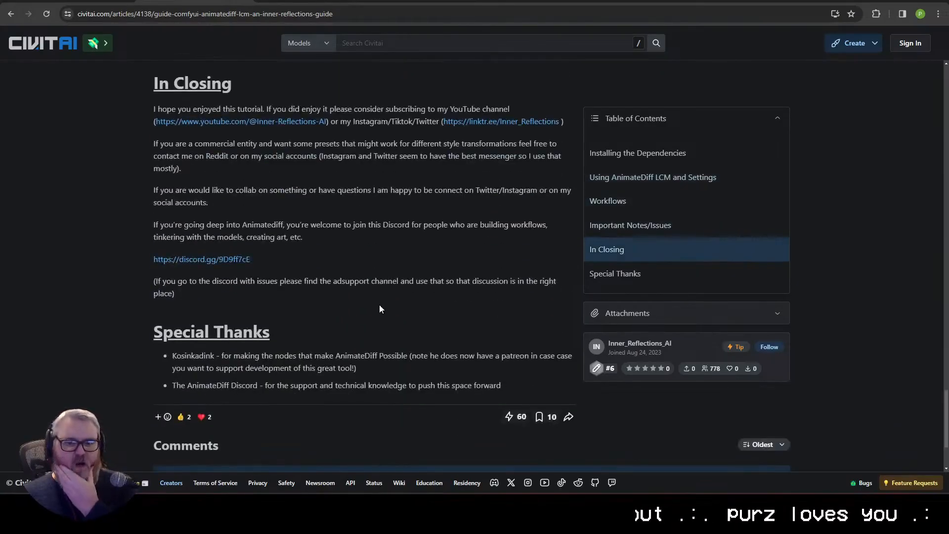
pyautogui.scroll(12, 379, 305)
pyautogui.scroll(15, 371, 269)
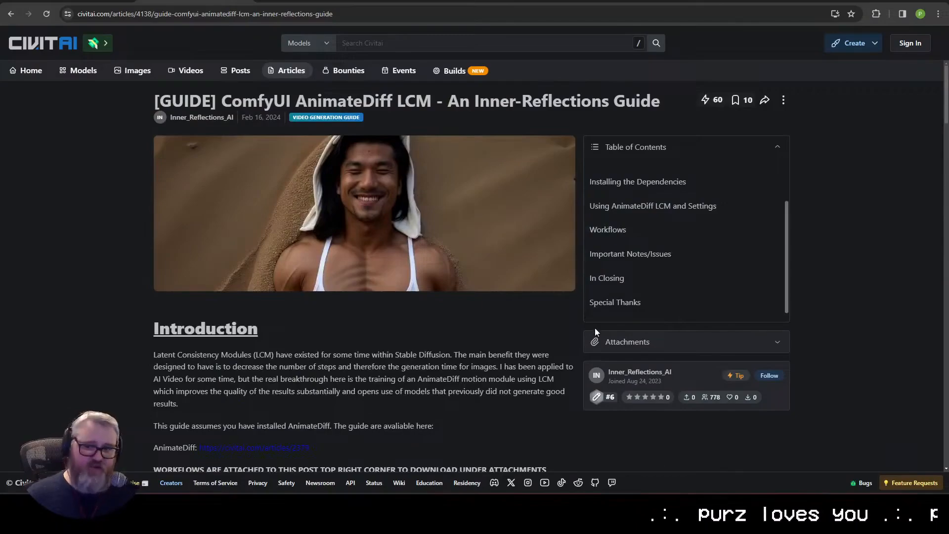
pyautogui.scroll(1, 641, 161)
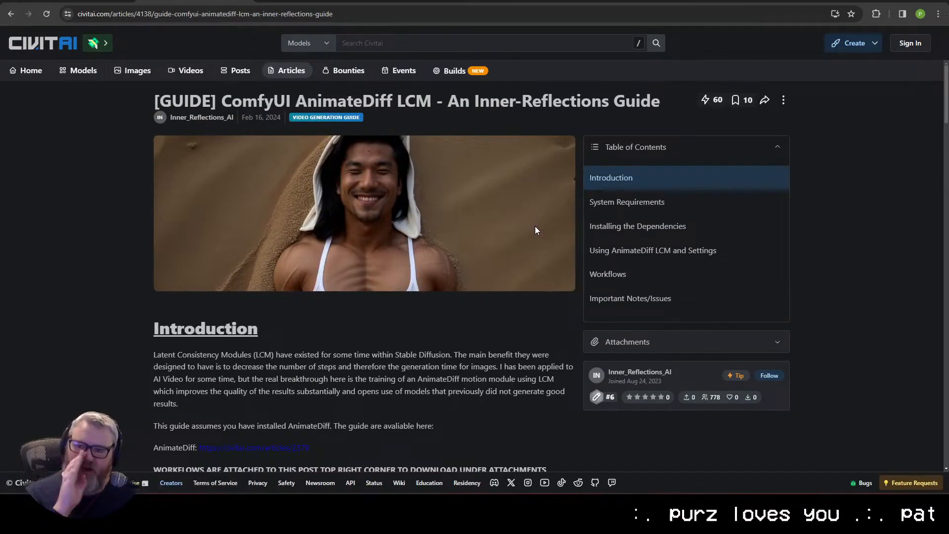
# Step: Look over the guide's dependency downloads and its Workflows section again
pyautogui.scroll(-6, 493, 349)
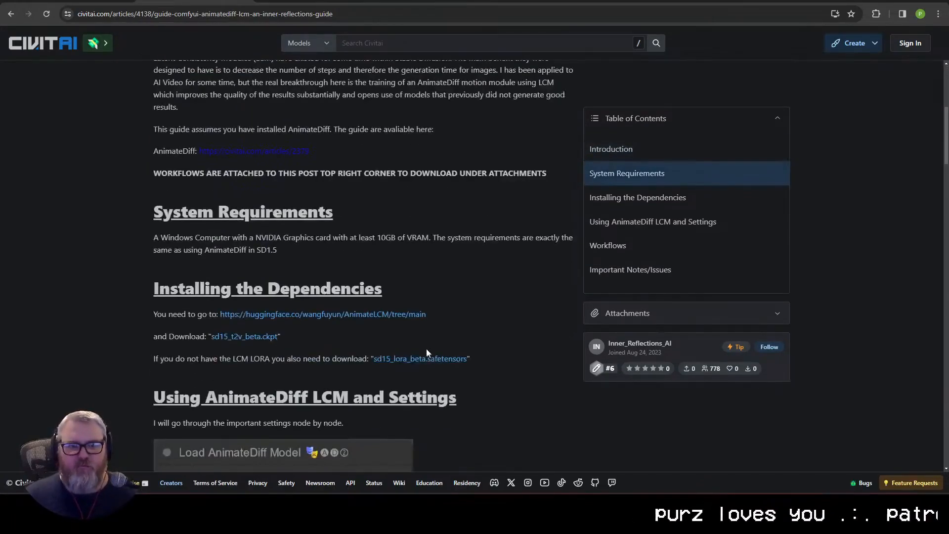
pyautogui.scroll(6, 426, 349)
pyautogui.click(613, 270)
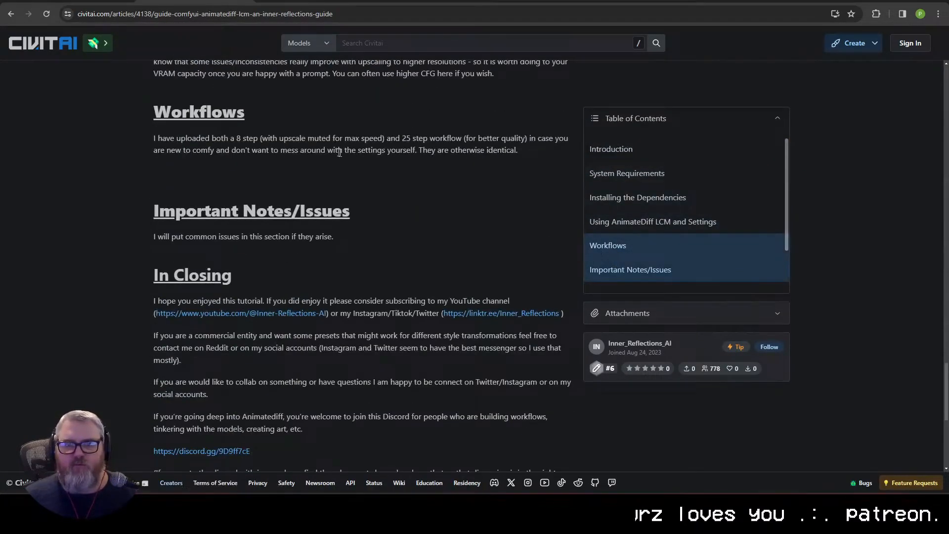
pyautogui.scroll(20, 456, 166)
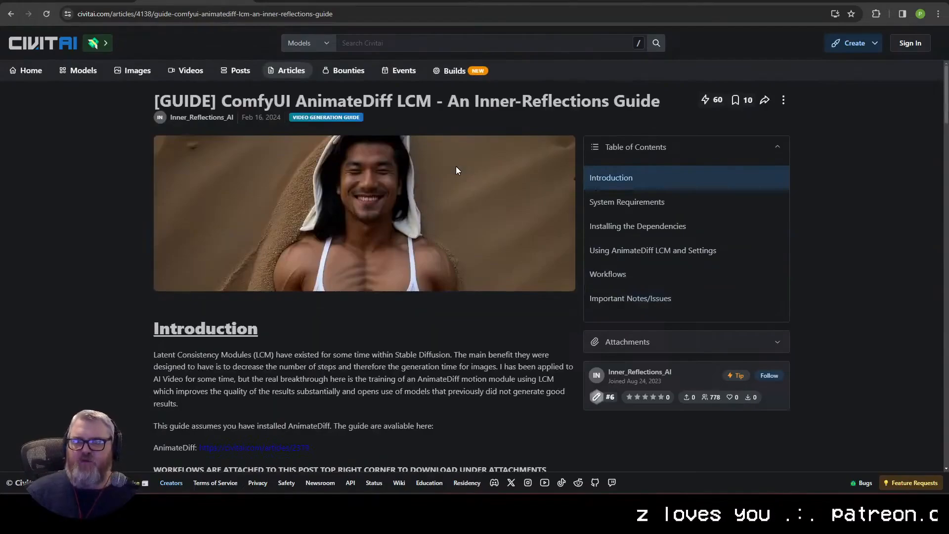
# Step: Select the guide's full web address and switch to the signed-in browser window that has the same guide open
pyautogui.click(222, 11)
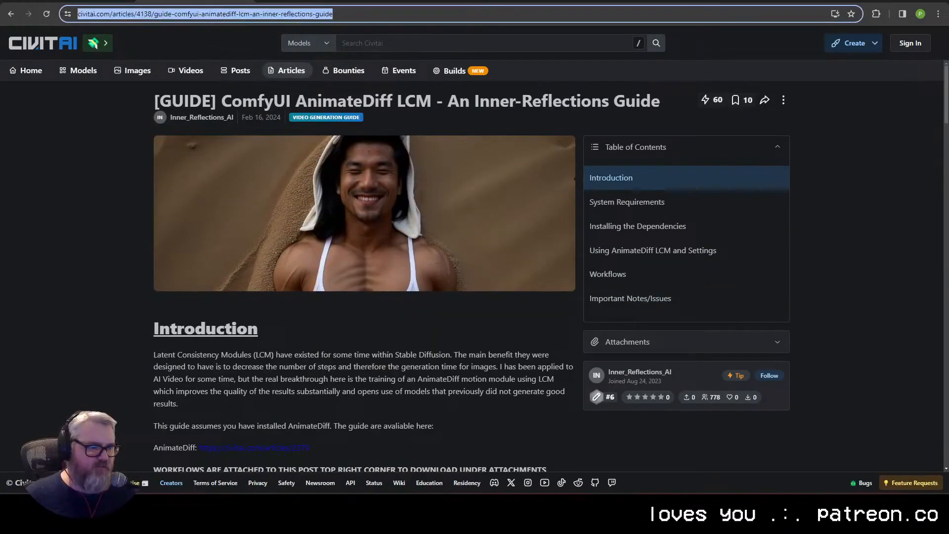
pyautogui.hotkey('alt', 'Tab')
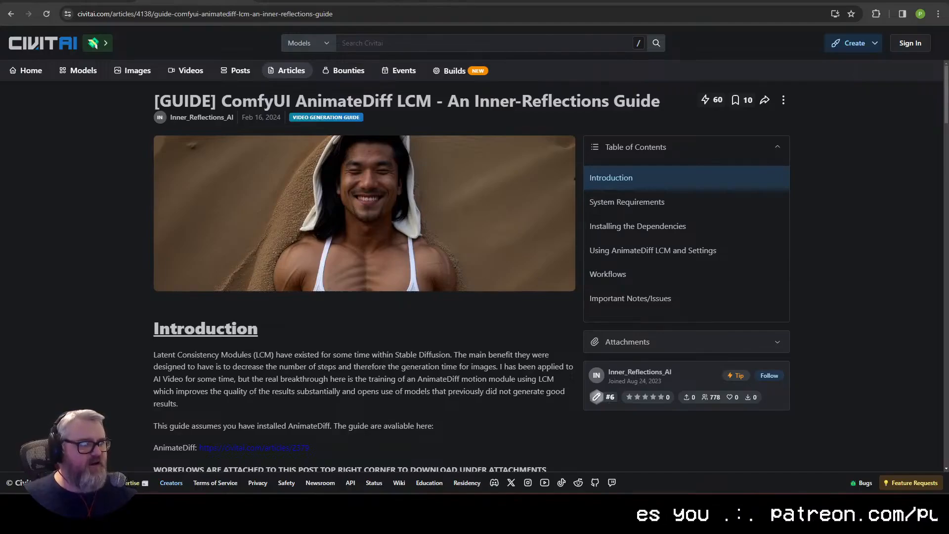
pyautogui.hotkey('alt', 'Tab')
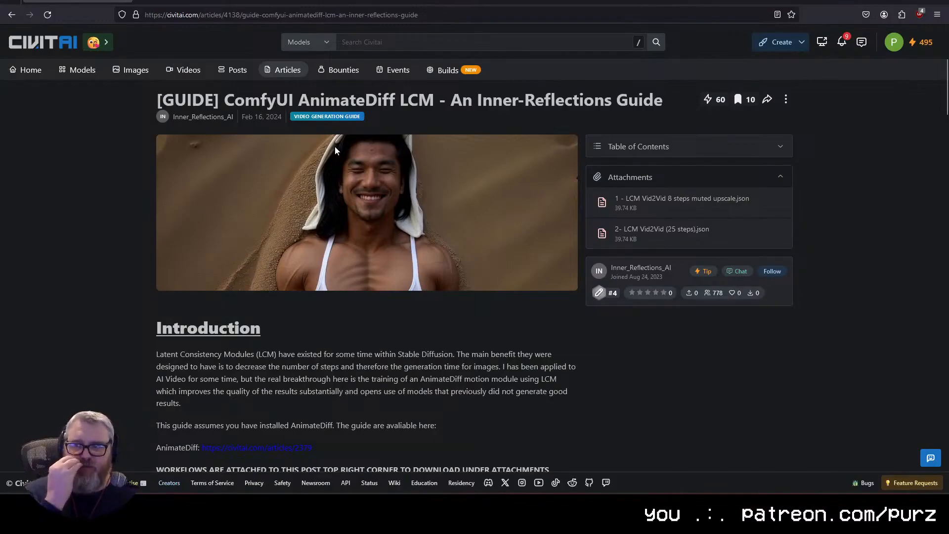
pyautogui.click(803, 506)
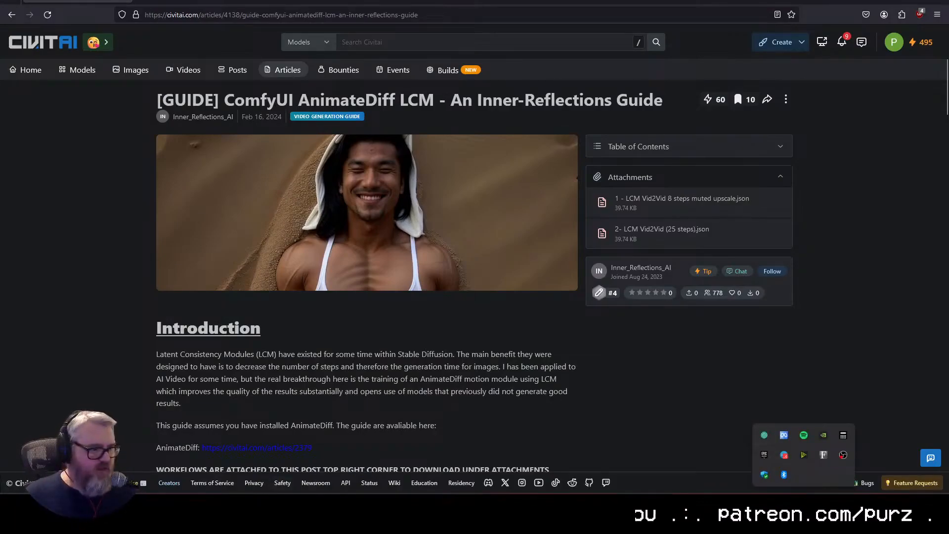
pyautogui.click(804, 506)
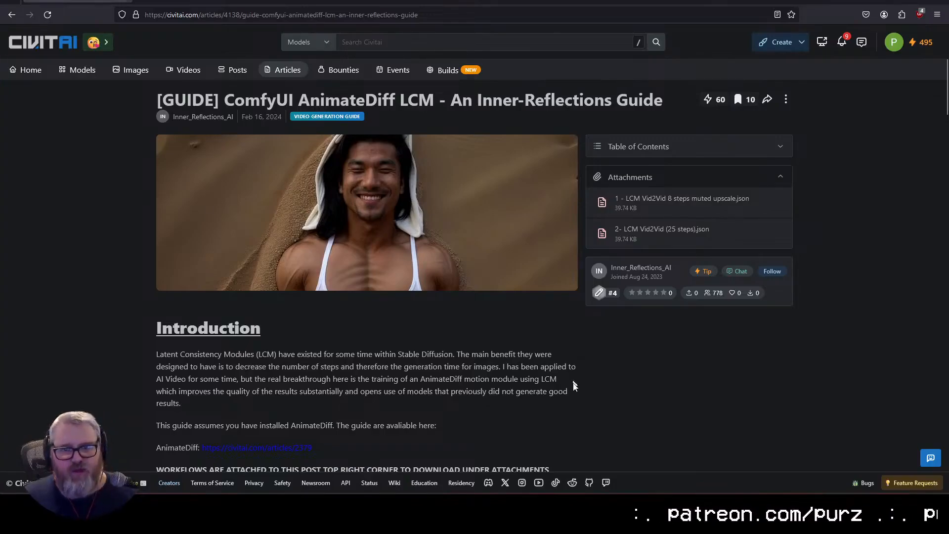
# Step: Look through the guide's system requirements, dependencies, node settings and Workflows section in the signed-in browser
pyautogui.scroll(-4, 504, 409)
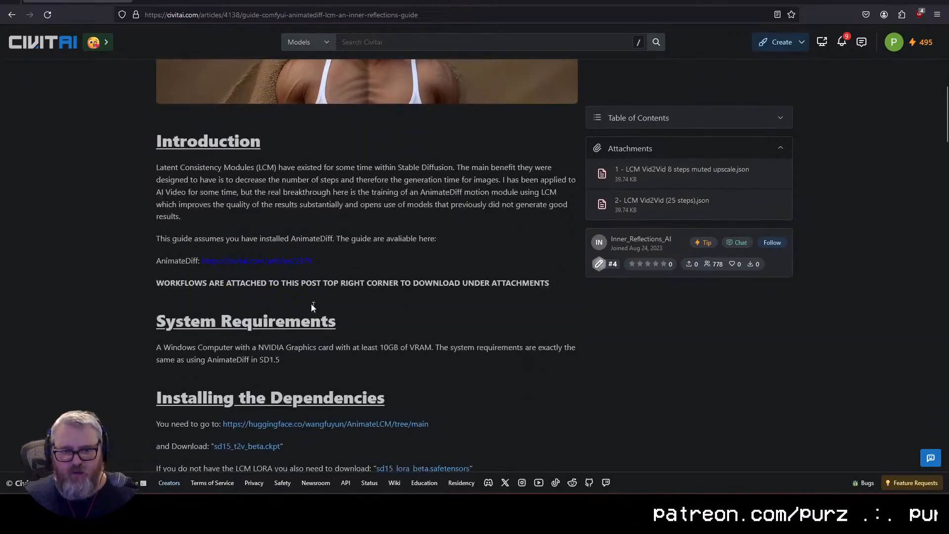
pyautogui.scroll(-3, 391, 299)
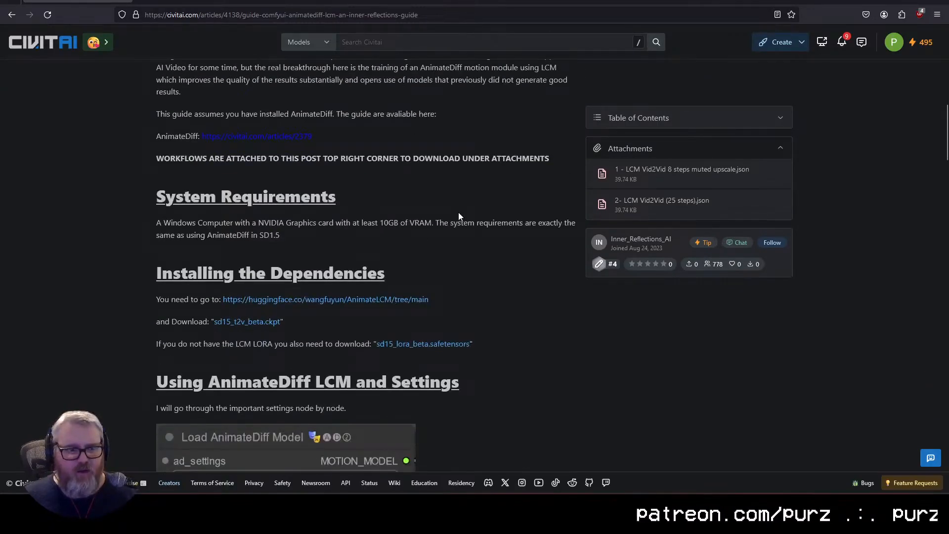
pyautogui.scroll(-6, 456, 256)
pyautogui.scroll(-20, 455, 256)
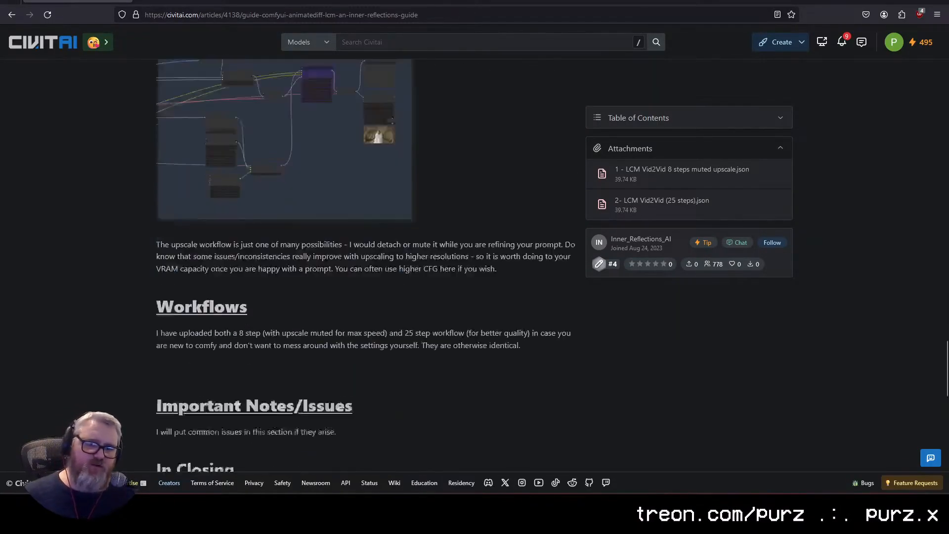
pyautogui.scroll(15, 232, 281)
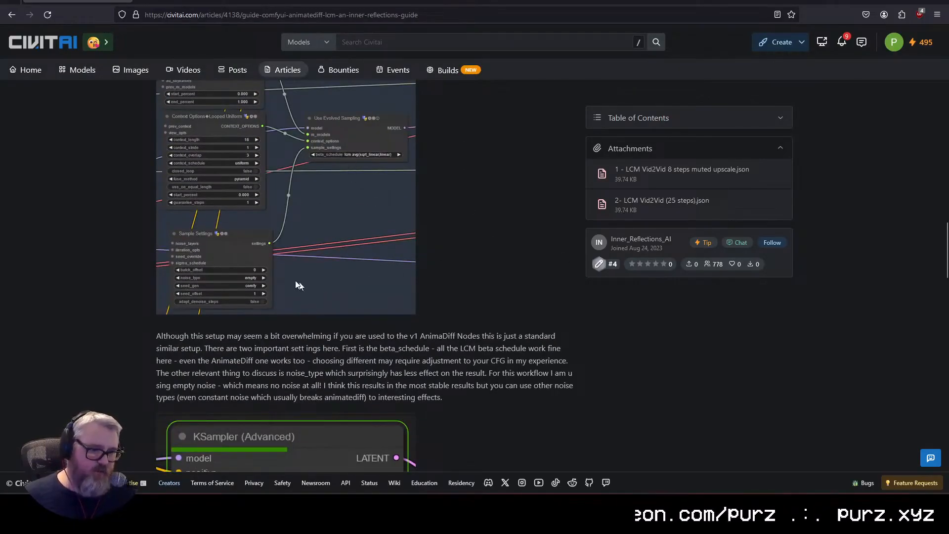
pyautogui.scroll(10, 345, 262)
pyautogui.scroll(-3, 346, 262)
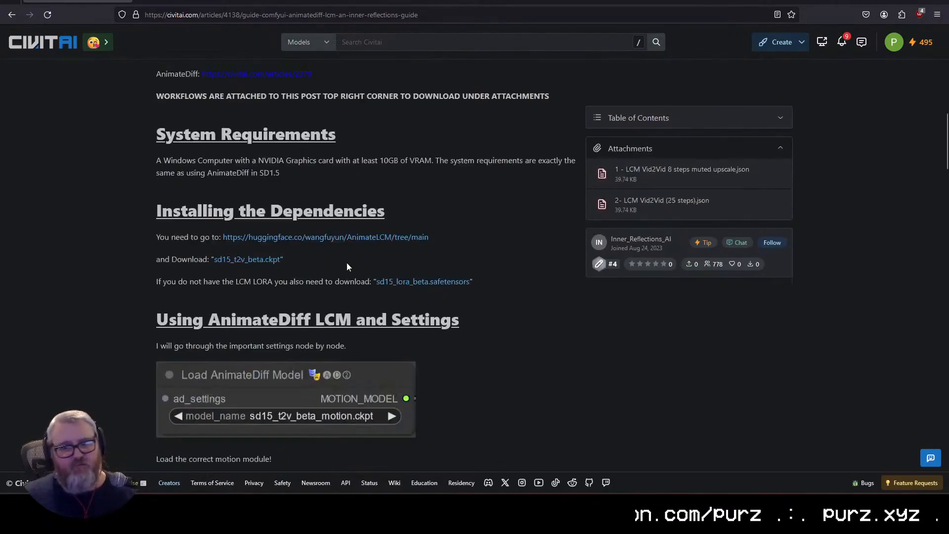
# Step: Download the attached workflow "1 - LCM Vid2Vid 8 steps muted upscale.json" from the guide
pyautogui.scroll(8, 346, 262)
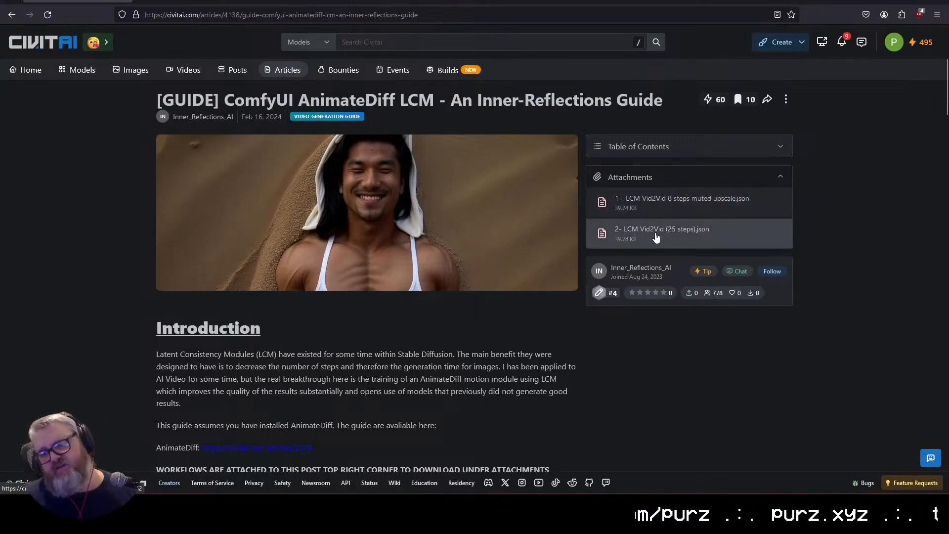
pyautogui.click(658, 203)
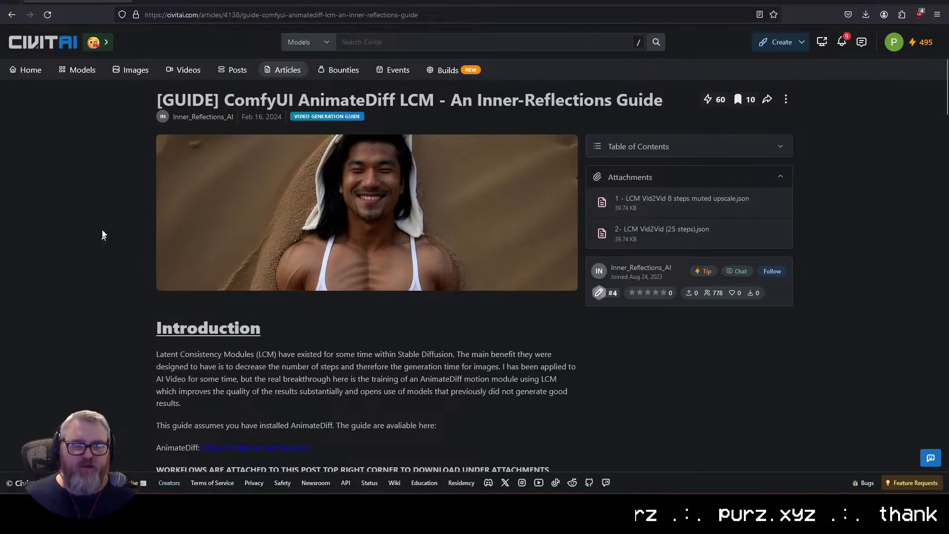
# Step: Return to the other browser and open the ComfyUI workspace at 127.0.0.1:8188 in a new tab
pyautogui.click(892, 2)
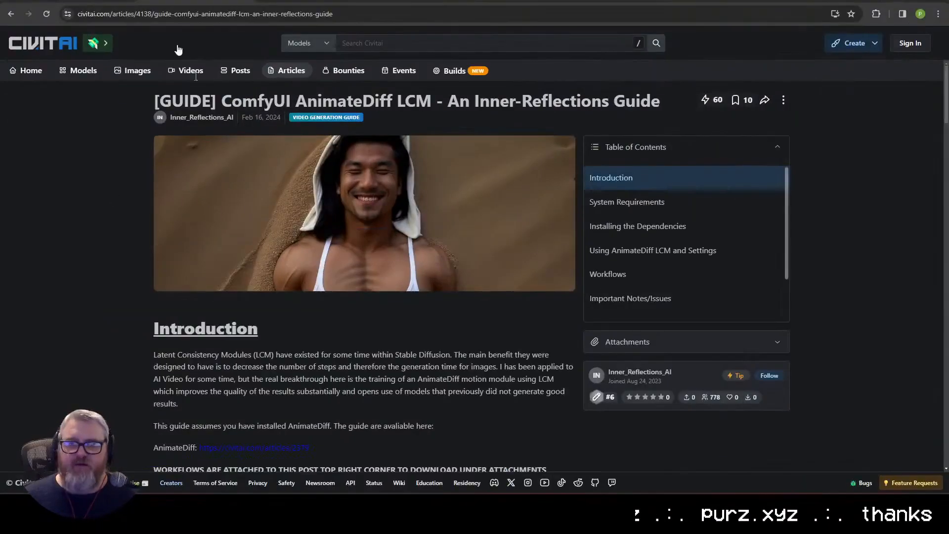
pyautogui.click(97, 2)
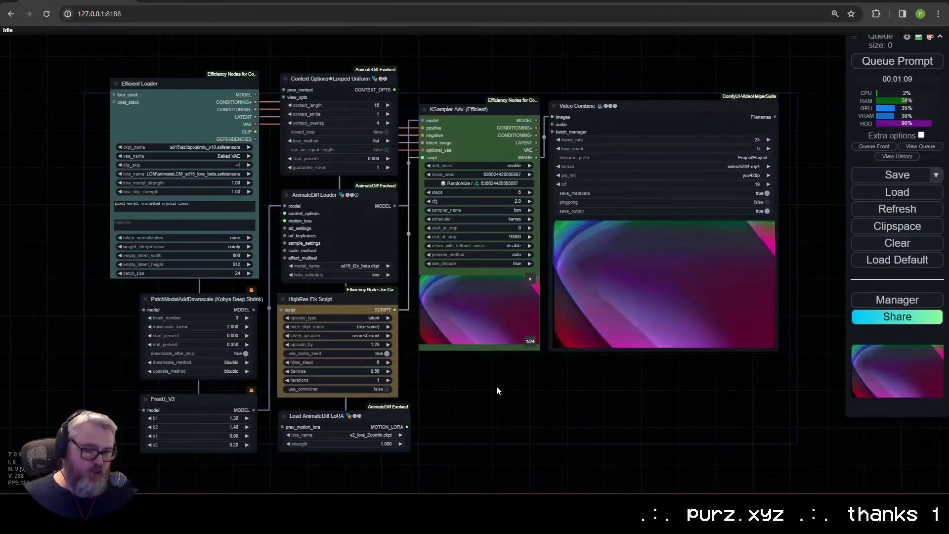
pyautogui.hotkey('ctrl', 't')
pyautogui.write('127.0.0.1:8188')
pyautogui.press('Return')
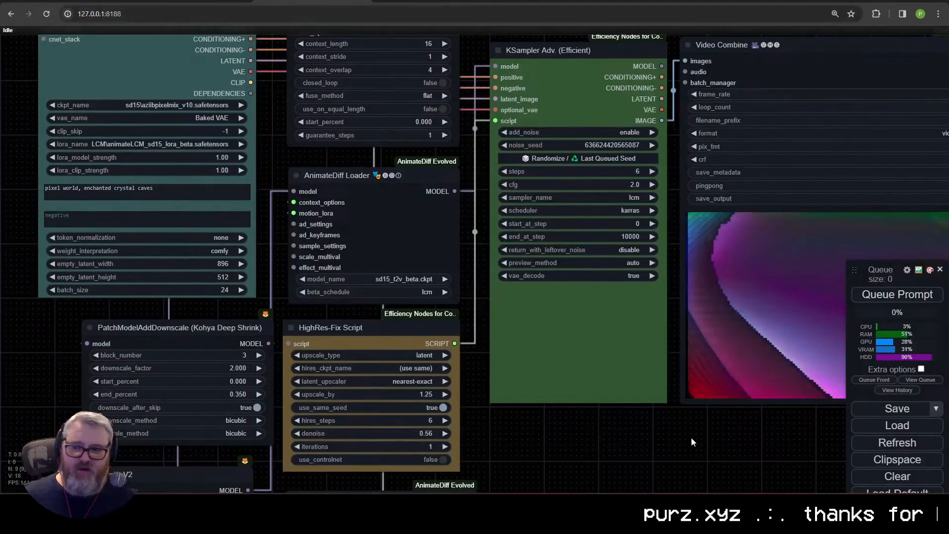
# Step: Clear the current ComfyUI workflow and load the downloaded LCM Vid2Vid 8-step workflow onto the canvas
pyautogui.click(872, 477)
pyautogui.click(521, 76)
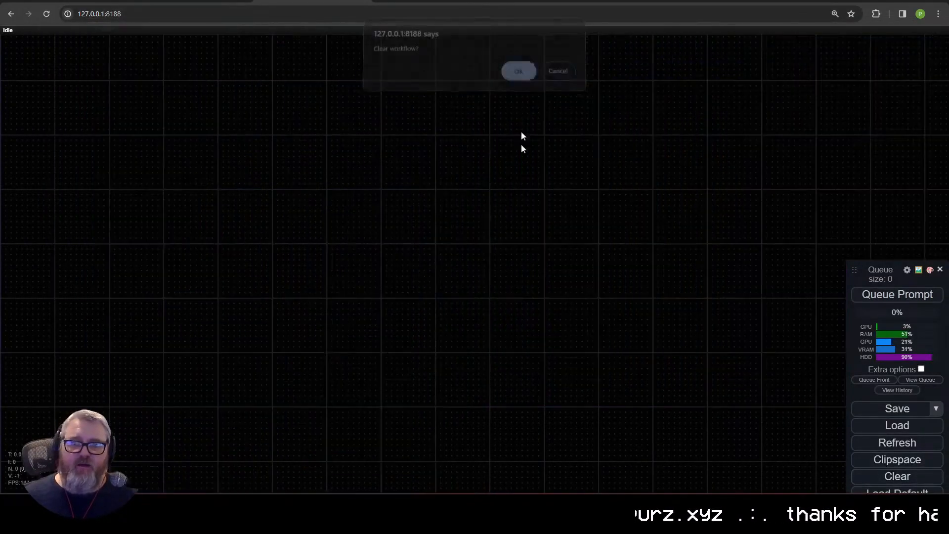
pyautogui.scroll(-9, 463, 269)
pyautogui.scroll(4, 391, 319)
pyautogui.moveTo(498, 290)
pyautogui.mouseDown()
pyautogui.moveTo(391, 318)
pyautogui.moveTo(531, 299)
pyautogui.moveTo(489, 307)
pyautogui.mouseUp()
pyautogui.moveTo(85, 154); pyautogui.dragTo(462, 246)
pyautogui.scroll(-10, 476, 345)
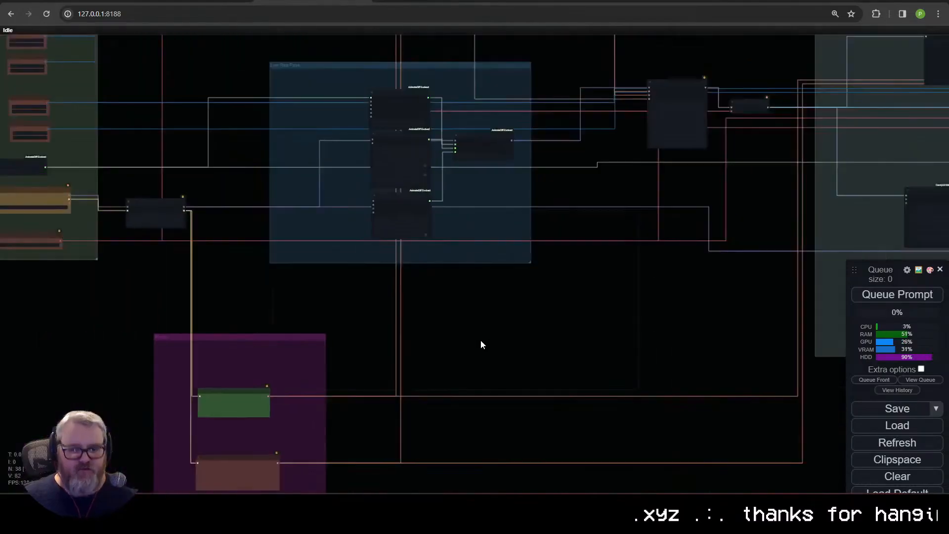
# Step: Open the file selection dialog for loading a workflow and dismiss it without choosing a file
pyautogui.hotkey('ctrl', 'o')
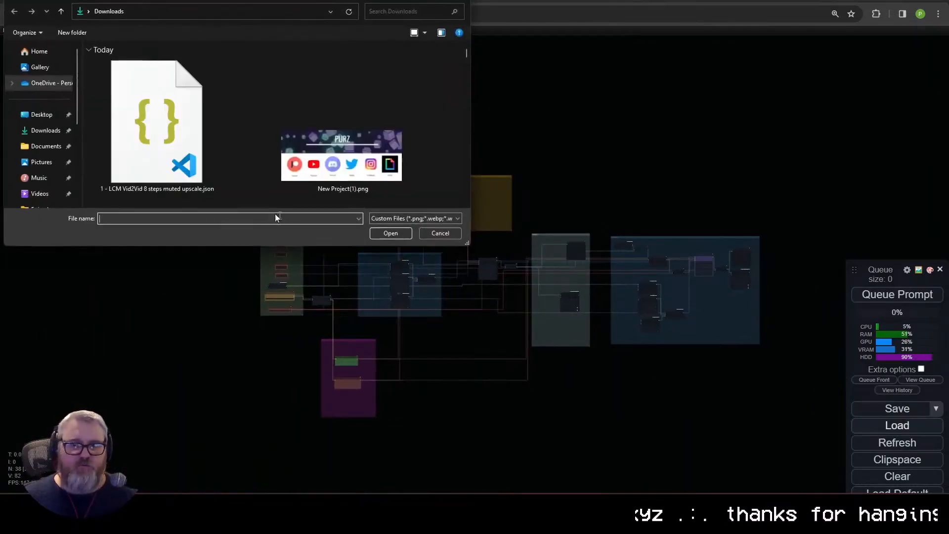
pyautogui.click(440, 233)
# Step: Examine the workflow's prompt nodes and Inputs group, including the model loaders, upscale dimensions and video loader
pyautogui.scroll(10, 377, 271)
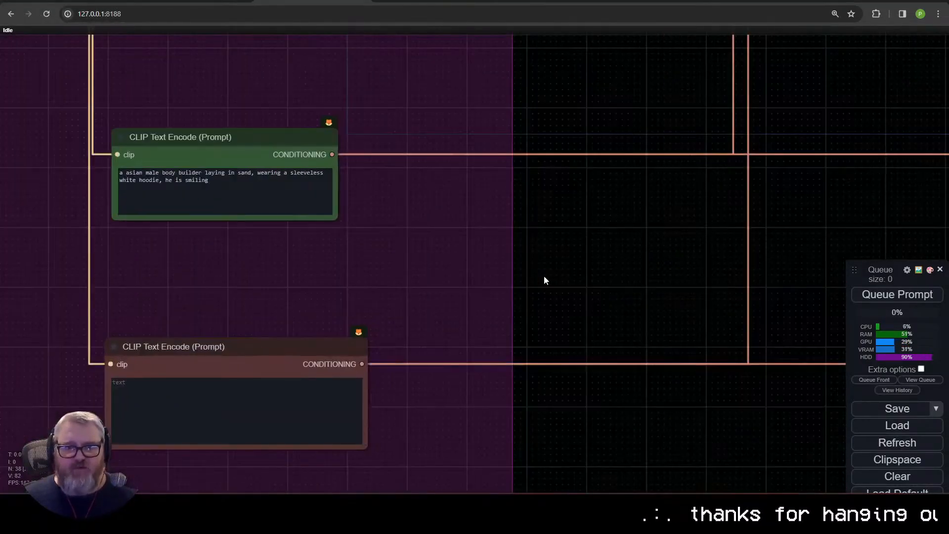
pyautogui.scroll(-5, 388, 194)
pyautogui.moveTo(388, 194); pyautogui.dragTo(768, 451)
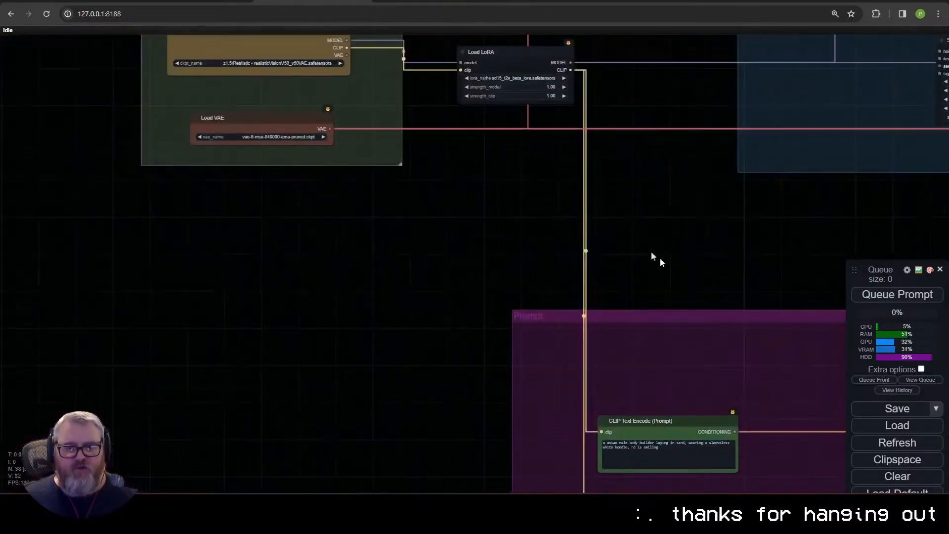
pyautogui.moveTo(523, 185); pyautogui.dragTo(606, 399)
pyautogui.scroll(2, 524, 213)
pyautogui.moveTo(525, 207); pyautogui.dragTo(651, 94)
pyautogui.scroll(2, 555, 283)
pyautogui.scroll(4, 418, 117)
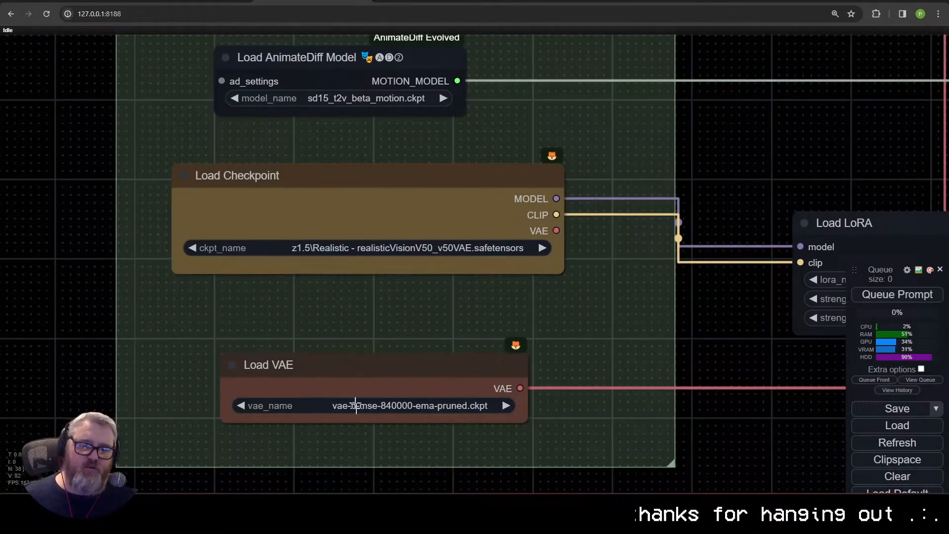
pyautogui.scroll(1, 471, 186)
pyautogui.moveTo(494, 141); pyautogui.dragTo(469, 361)
pyautogui.moveTo(519, 162); pyautogui.dragTo(543, 349)
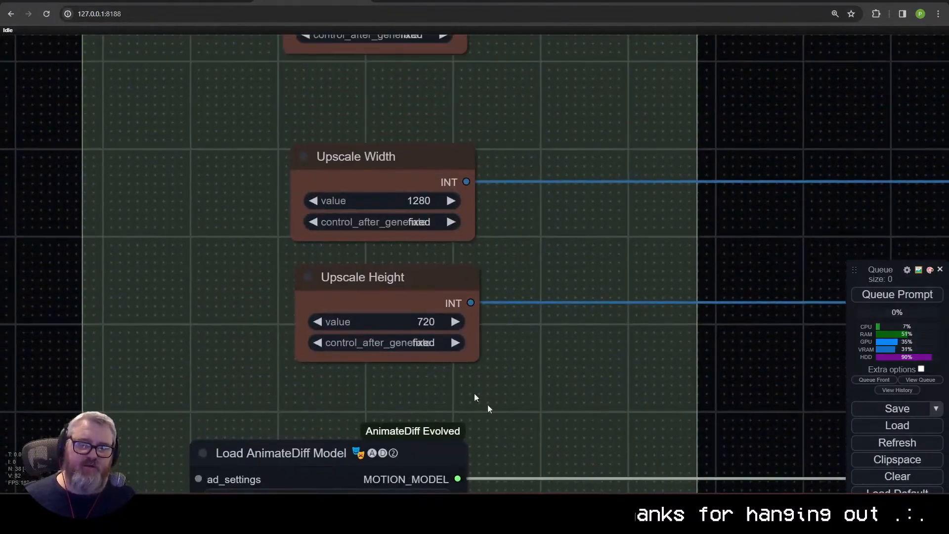
pyautogui.moveTo(496, 276); pyautogui.dragTo(479, 422)
pyautogui.scroll(-4, 524, 269)
pyautogui.scroll(-4, 524, 269)
pyautogui.moveTo(569, 249); pyautogui.dragTo(478, 347)
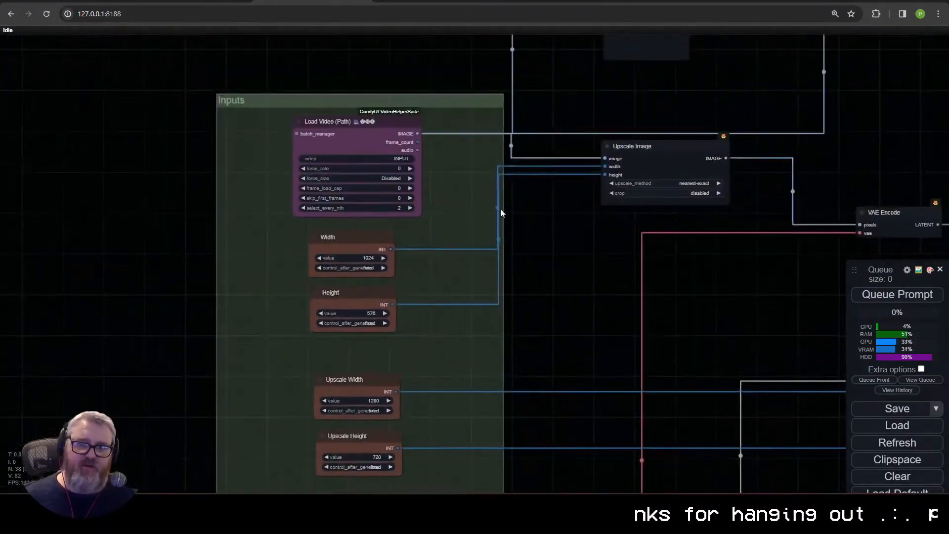
# Step: Examine how the image preparation nodes connect to the low-res pass and the depth ControlNet group
pyautogui.scroll(-3, 519, 219)
pyautogui.moveTo(589, 198); pyautogui.dragTo(440, 324)
pyautogui.scroll(-1, 613, 216)
pyautogui.moveTo(638, 251); pyautogui.dragTo(318, 126)
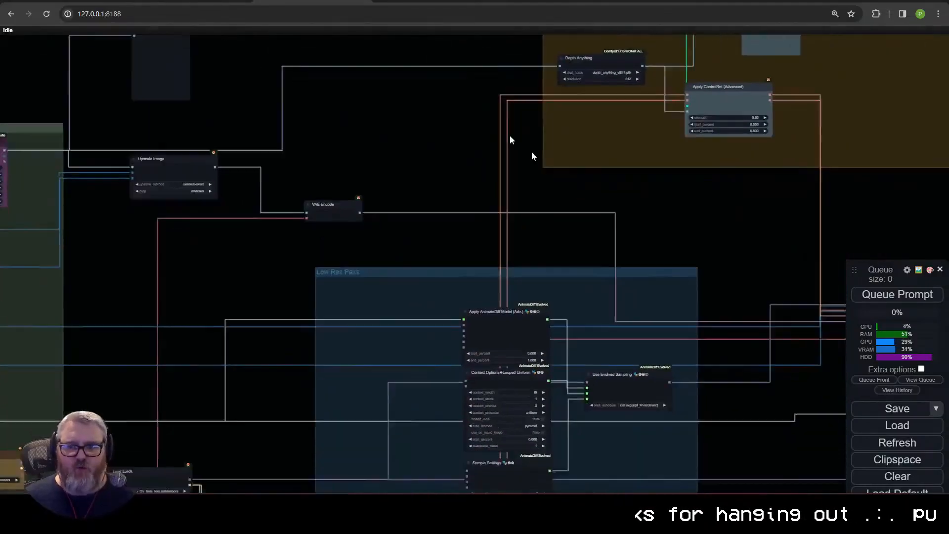
pyautogui.moveTo(839, 339); pyautogui.dragTo(111, 179)
pyautogui.moveTo(287, 151); pyautogui.dragTo(322, 400)
pyautogui.moveTo(354, 273); pyautogui.dragTo(485, 420)
pyautogui.moveTo(315, 366); pyautogui.dragTo(623, 355)
pyautogui.scroll(9, 559, 265)
pyautogui.scroll(1, 300, 267)
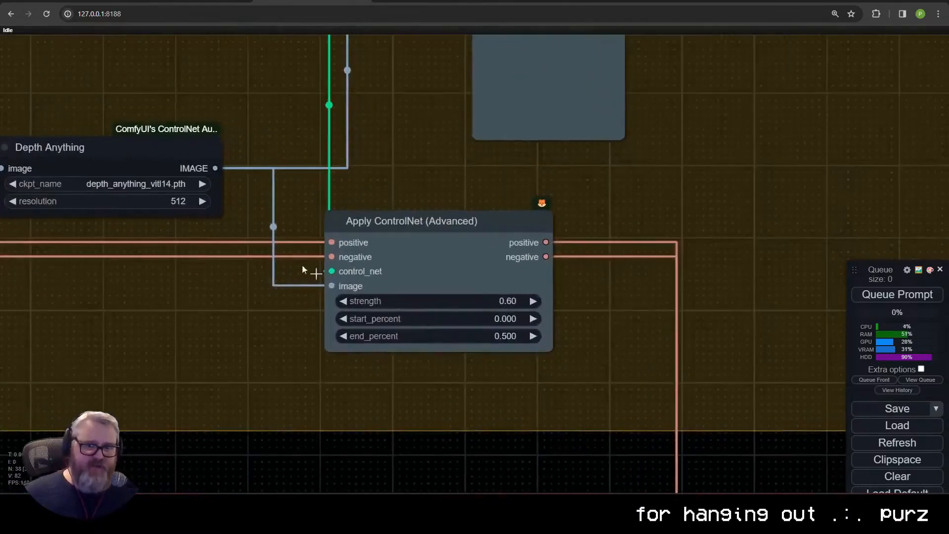
pyautogui.moveTo(684, 283); pyautogui.dragTo(387, 376)
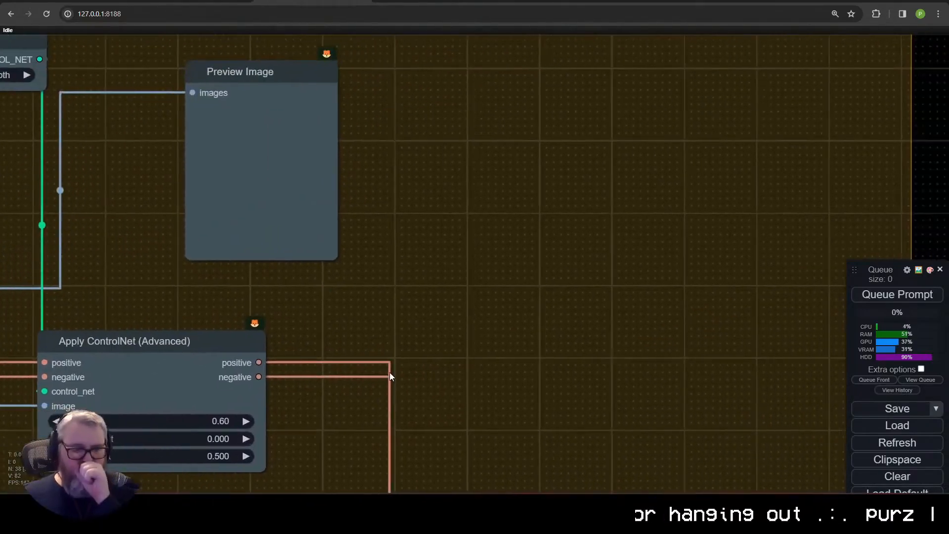
pyautogui.moveTo(744, 347); pyautogui.dragTo(188, 259)
pyautogui.moveTo(451, 304); pyautogui.dragTo(387, 295)
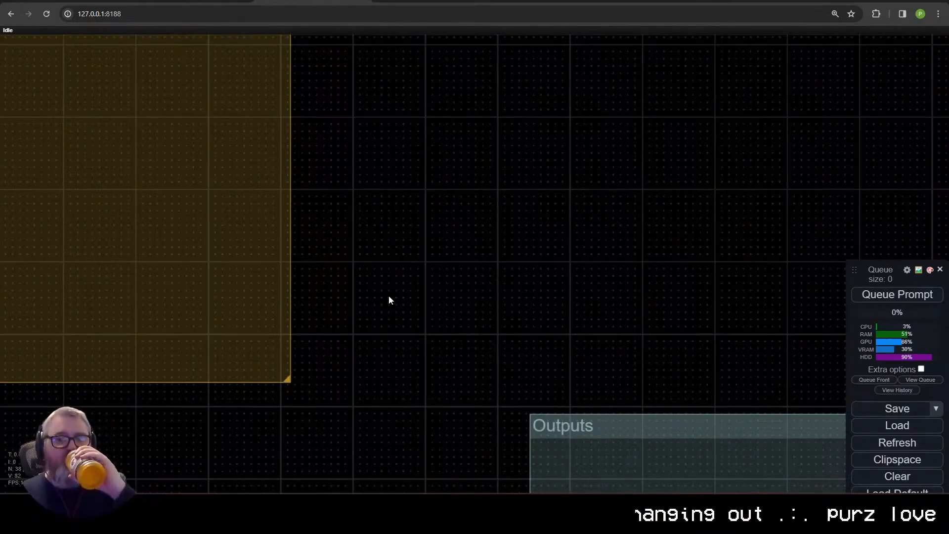
# Step: Set the Load AnimateDiff Model node's motion model to sd15_t2v_beta.ckpt
pyautogui.scroll(-6, 389, 297)
pyautogui.moveTo(390, 296); pyautogui.dragTo(692, 316)
pyautogui.moveTo(323, 179); pyautogui.dragTo(617, 311)
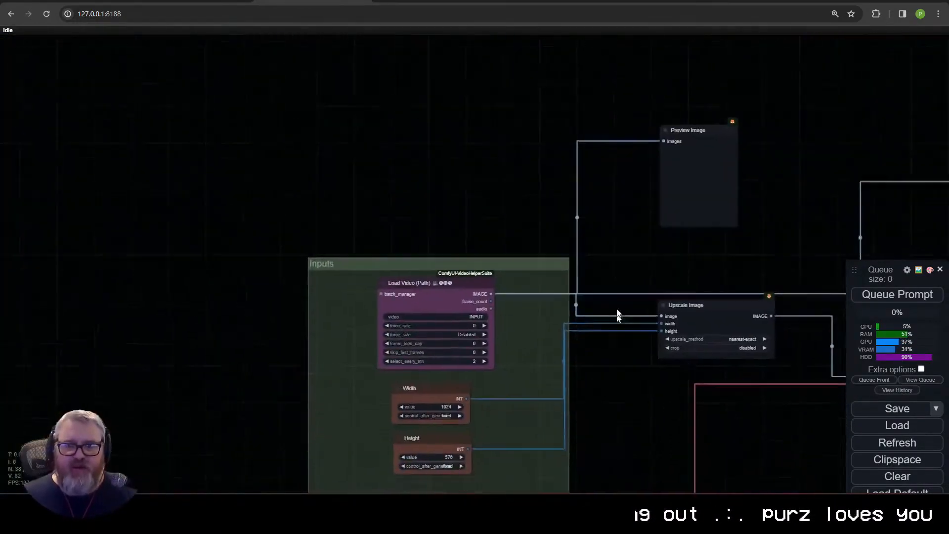
pyautogui.scroll(5, 410, 468)
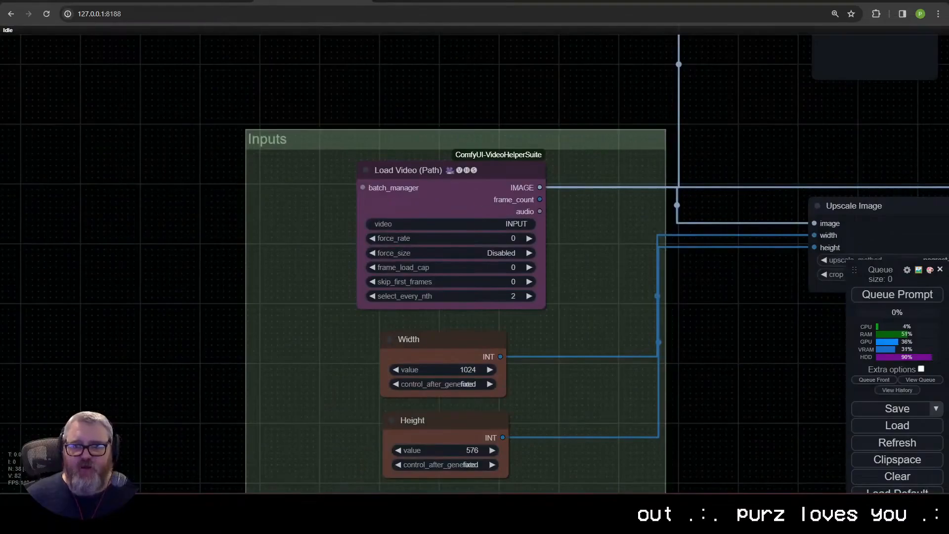
pyautogui.moveTo(665, 322); pyautogui.dragTo(566, 123)
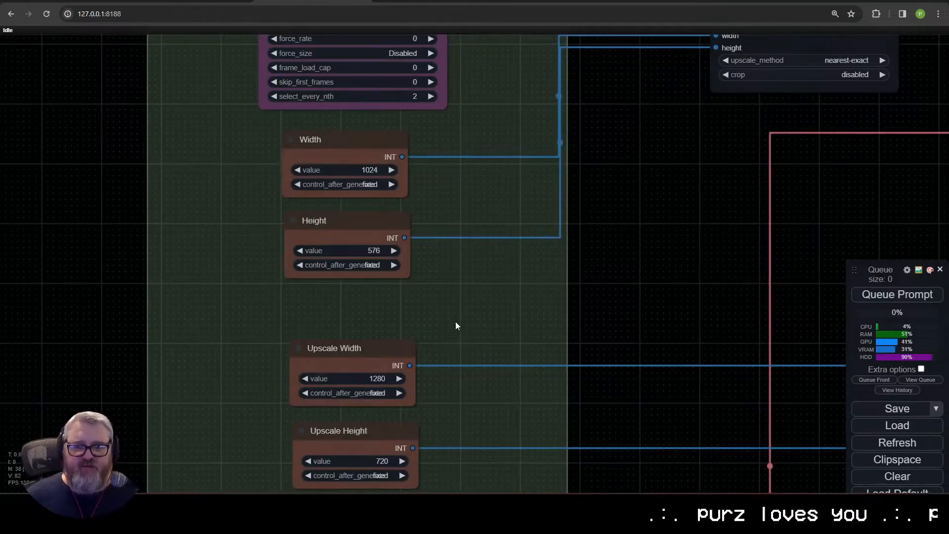
pyautogui.moveTo(455, 324); pyautogui.dragTo(437, 127)
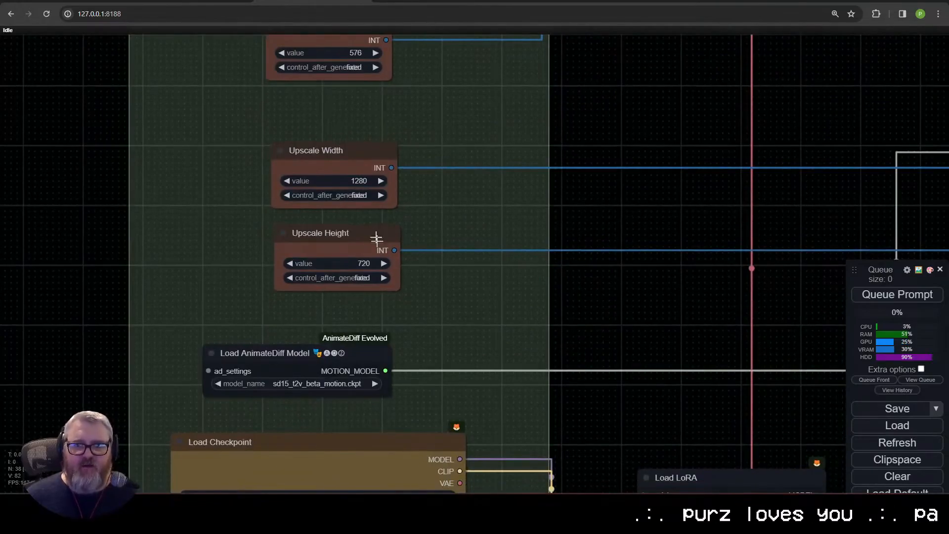
pyautogui.scroll(5, 319, 286)
pyautogui.click(255, 261)
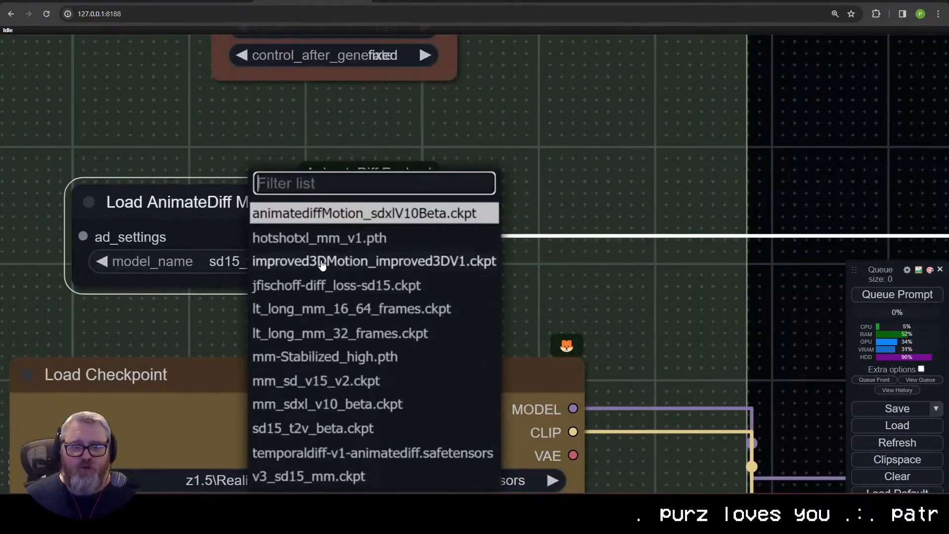
pyautogui.scroll(3, 383, 410)
pyautogui.scroll(2, 382, 411)
pyautogui.click(354, 400)
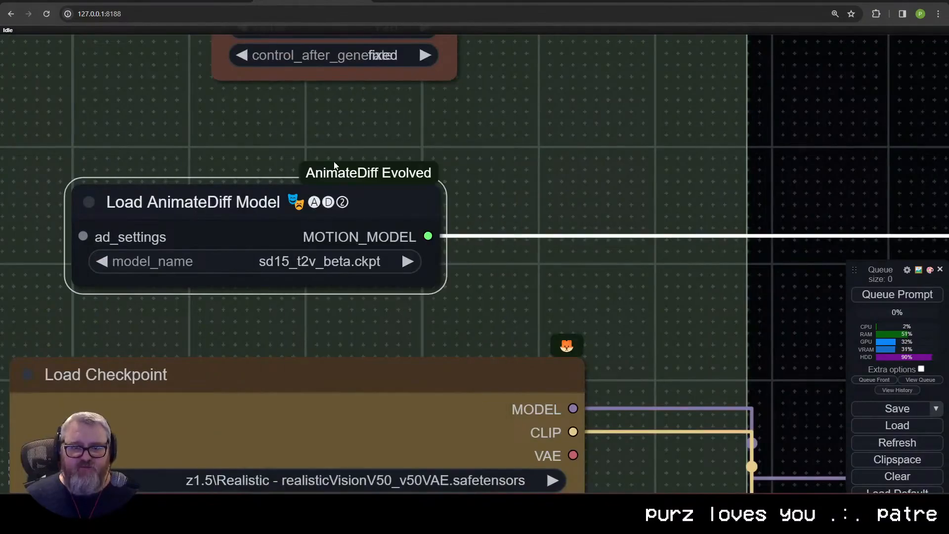
# Step: Set the Load Checkpoint node's model to sd15\realisticVisionV51_v51VAE.safetensors
pyautogui.moveTo(545, 261); pyautogui.dragTo(568, 119)
pyautogui.scroll(-3, 566, 124)
pyautogui.scroll(-1, 557, 159)
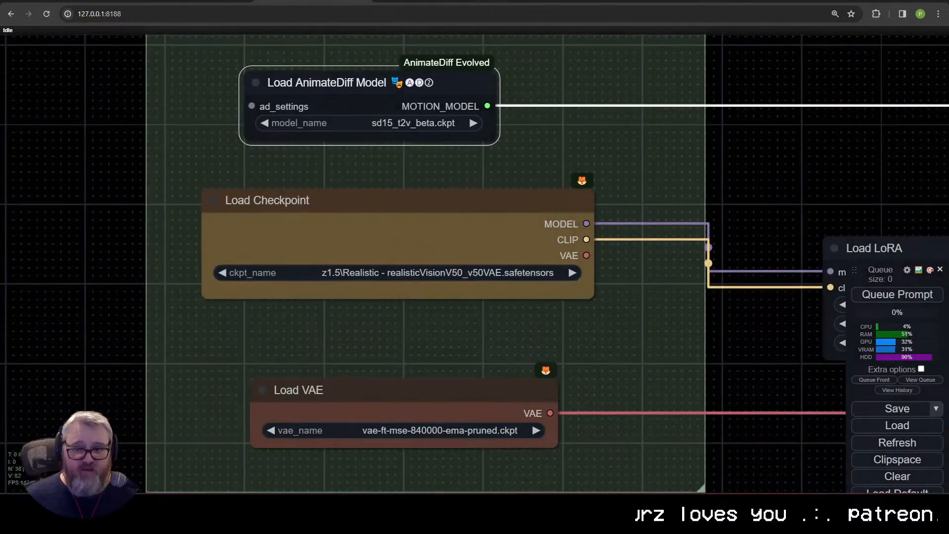
pyautogui.click(470, 273)
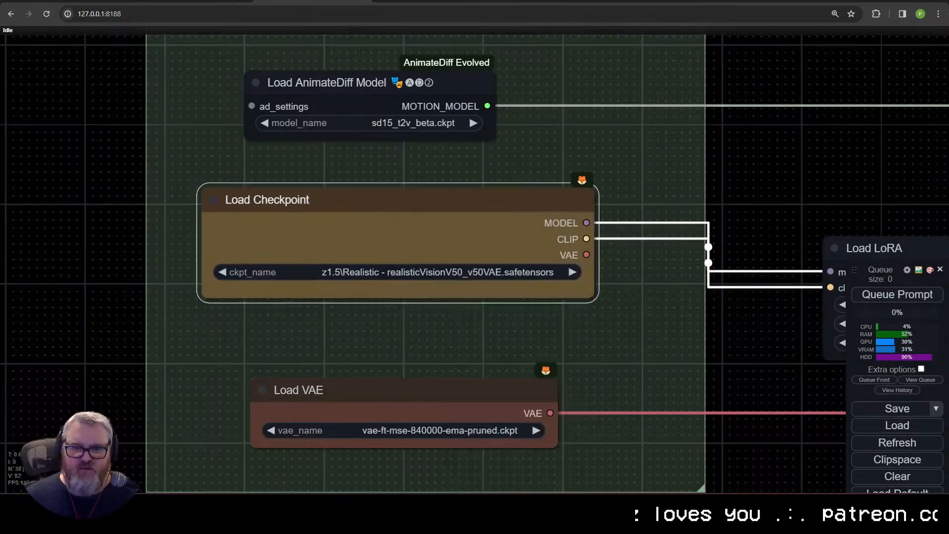
pyautogui.click(460, 273)
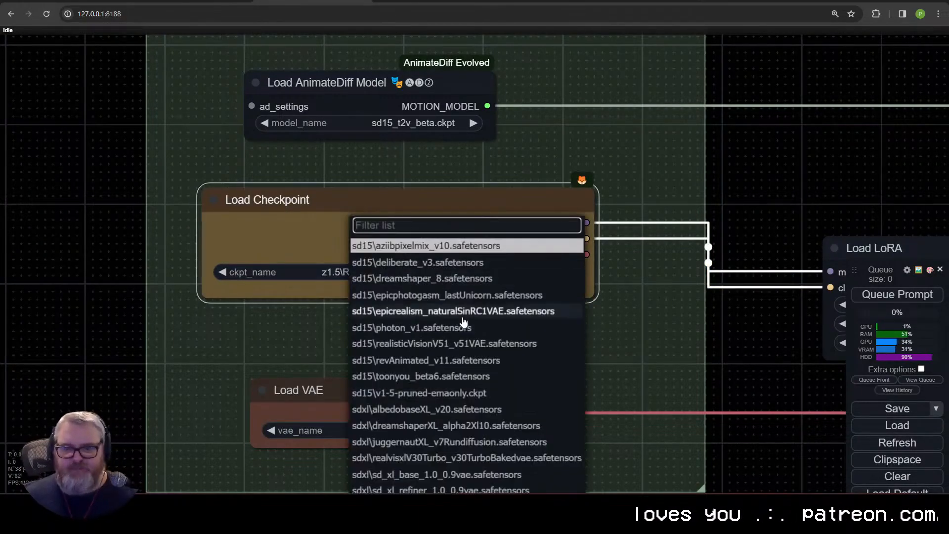
pyautogui.click(435, 342)
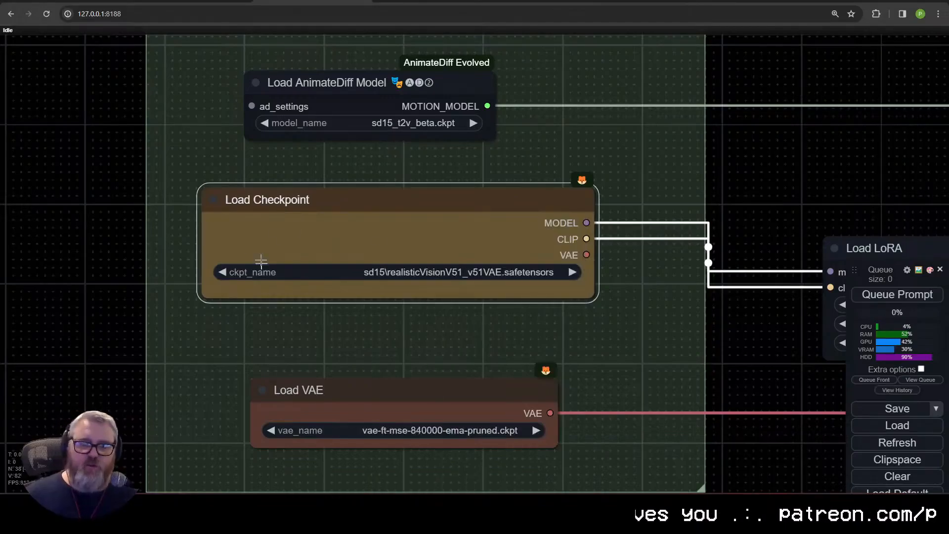
# Step: Select vae-ft-mse-840000-ema-pruned.ckpt as the VAE in the Load VAE node
pyautogui.moveTo(407, 389); pyautogui.dragTo(309, 219)
pyautogui.click(319, 259)
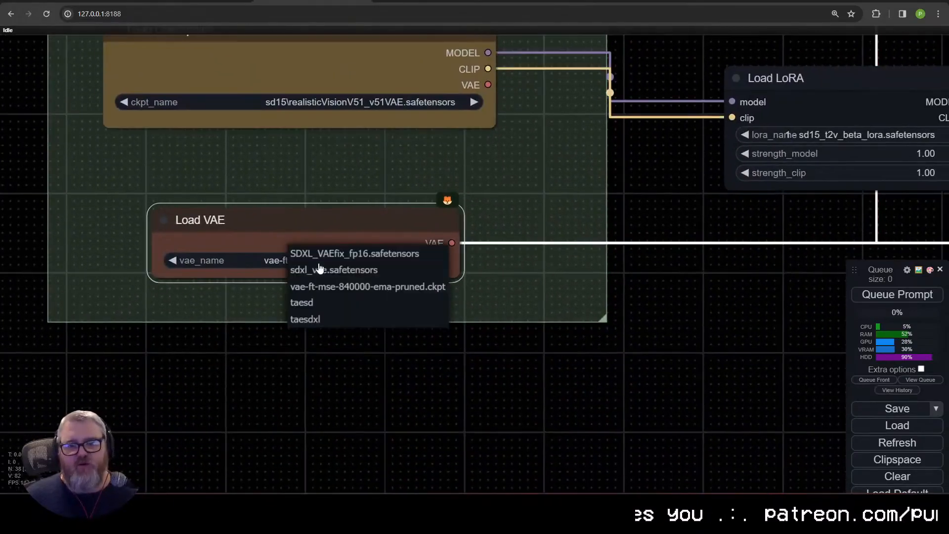
pyautogui.click(352, 290)
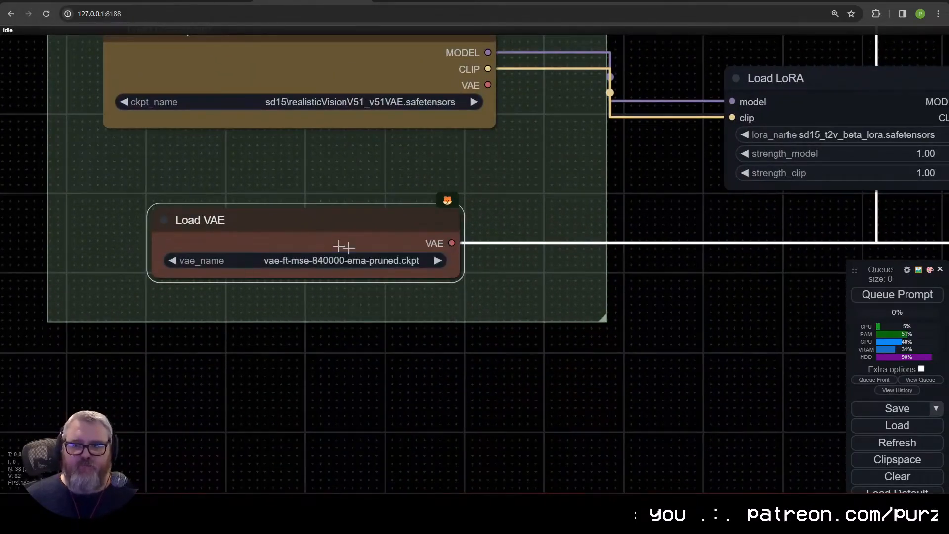
# Step: Set the Load LoRA node to the animateLCM_sd15_lora_beta.safetensors LoRA
pyautogui.moveTo(539, 177); pyautogui.dragTo(35, 318)
pyautogui.click(341, 275)
pyautogui.click(346, 141)
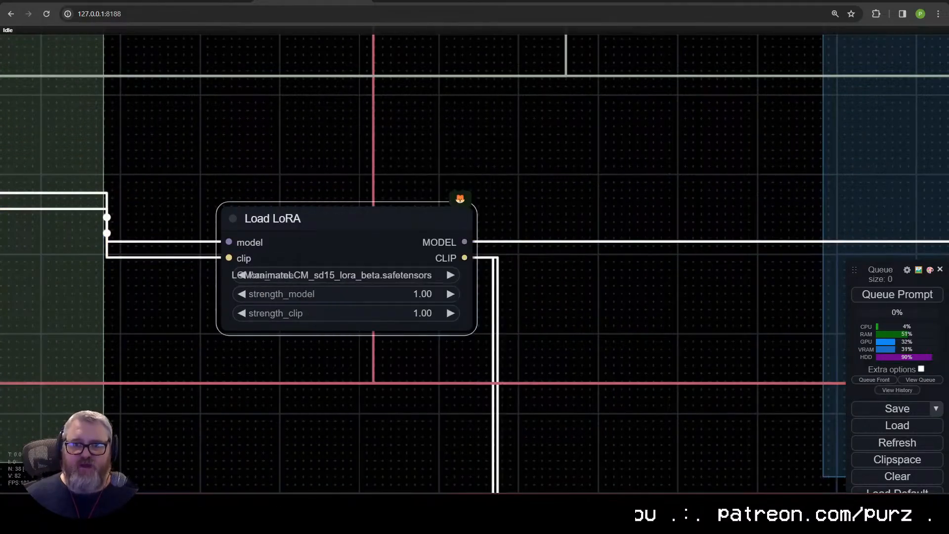
# Step: Examine the positive and negative prompt nodes and the low-res pass's AnimateDiff, context and sampling settings
pyautogui.scroll(-3, 365, 207)
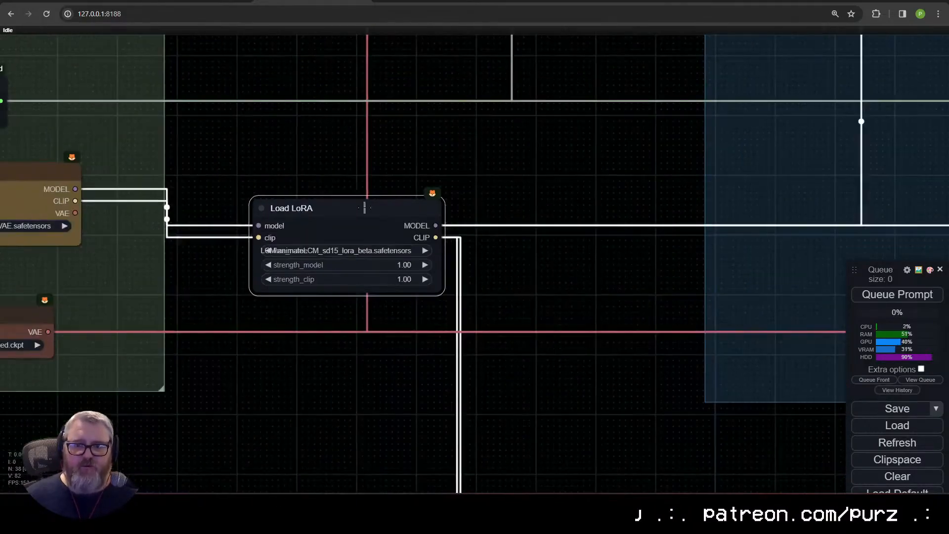
pyautogui.moveTo(533, 395); pyautogui.dragTo(277, 128)
pyautogui.scroll(2, 277, 198)
pyautogui.moveTo(277, 341); pyautogui.dragTo(283, 200)
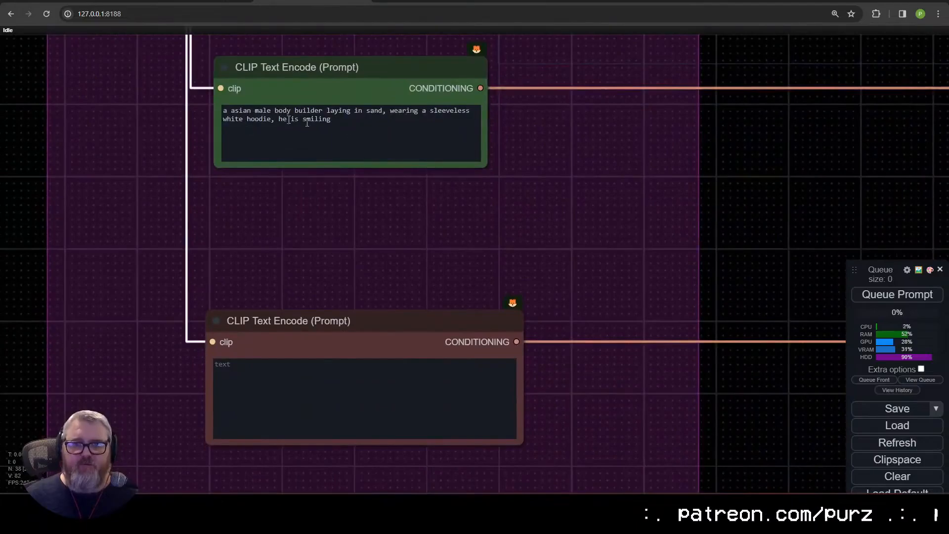
pyautogui.scroll(-2, 334, 257)
pyautogui.moveTo(361, 254); pyautogui.dragTo(340, 474)
pyautogui.moveTo(368, 213); pyautogui.dragTo(363, 432)
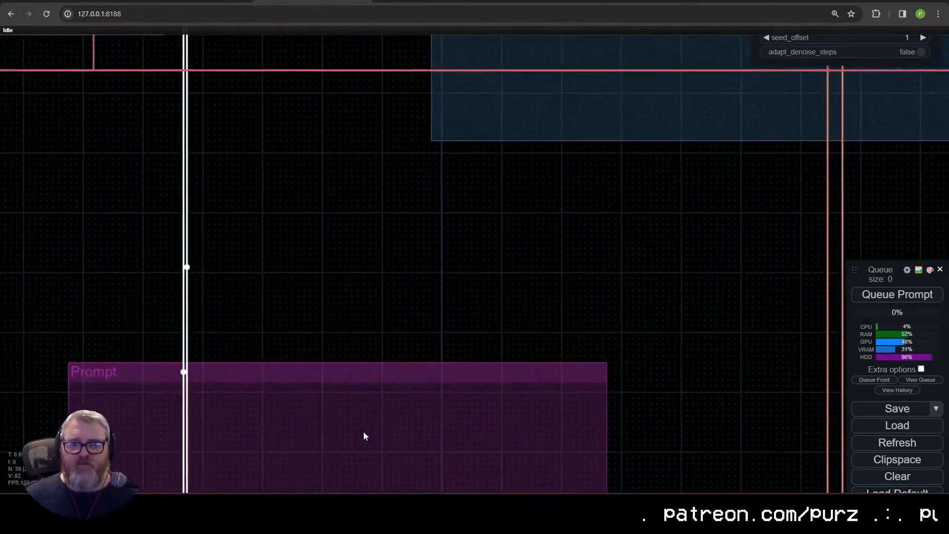
pyautogui.scroll(-4, 341, 297)
pyautogui.moveTo(343, 294); pyautogui.dragTo(326, 477)
pyautogui.scroll(4, 156, 198)
pyautogui.moveTo(513, 143); pyautogui.dragTo(160, 240)
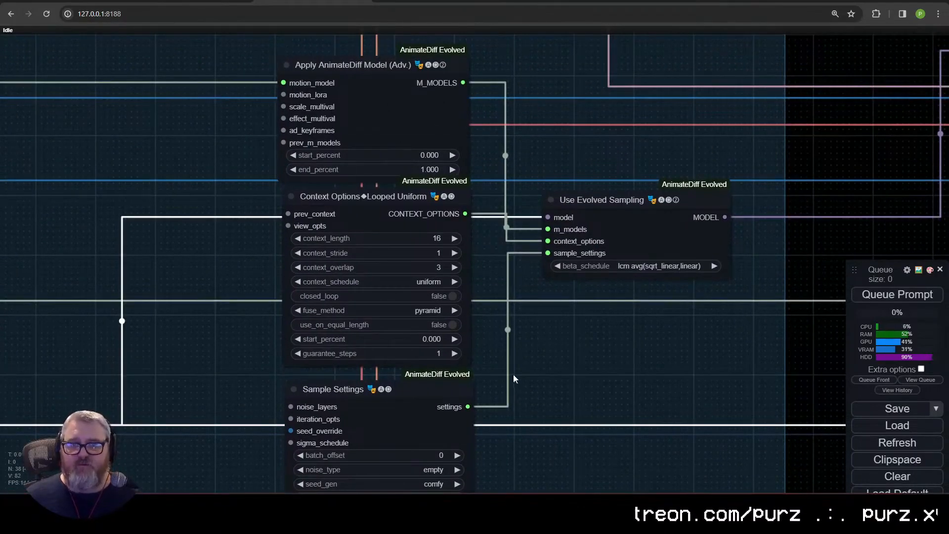
pyautogui.moveTo(513, 378); pyautogui.dragTo(464, 315)
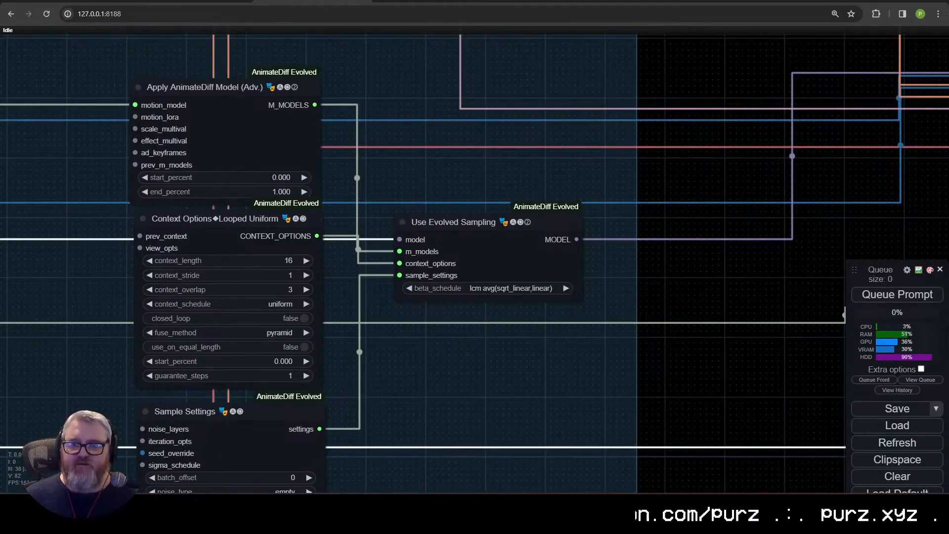
# Step: Examine the KSampler (Advanced) settings, the Video Combine output and the upscaler group's AnimateDiff nodes
pyautogui.moveTo(720, 237); pyautogui.dragTo(129, 368)
pyautogui.scroll(-4, 371, 348)
pyautogui.scroll(9, 340, 364)
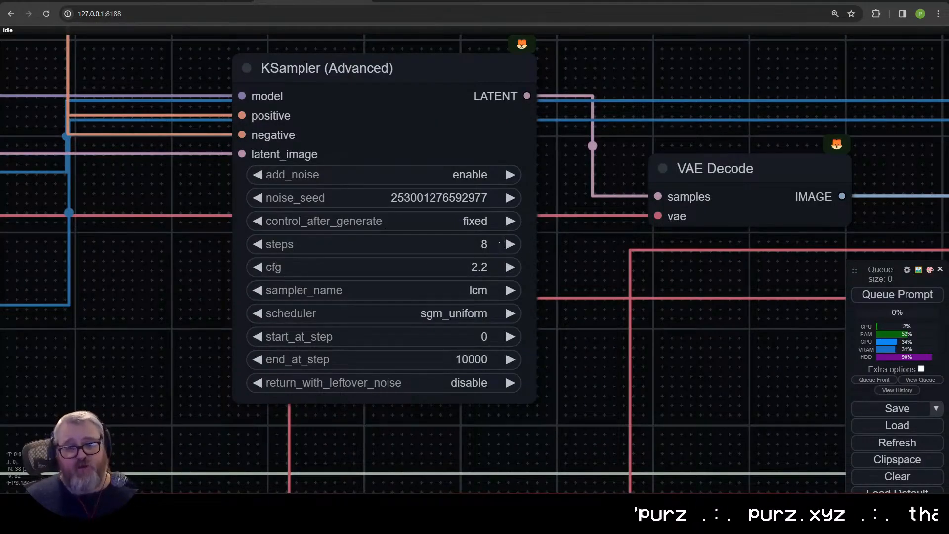
pyautogui.scroll(-14, 559, 247)
pyautogui.moveTo(673, 270); pyautogui.dragTo(134, 258)
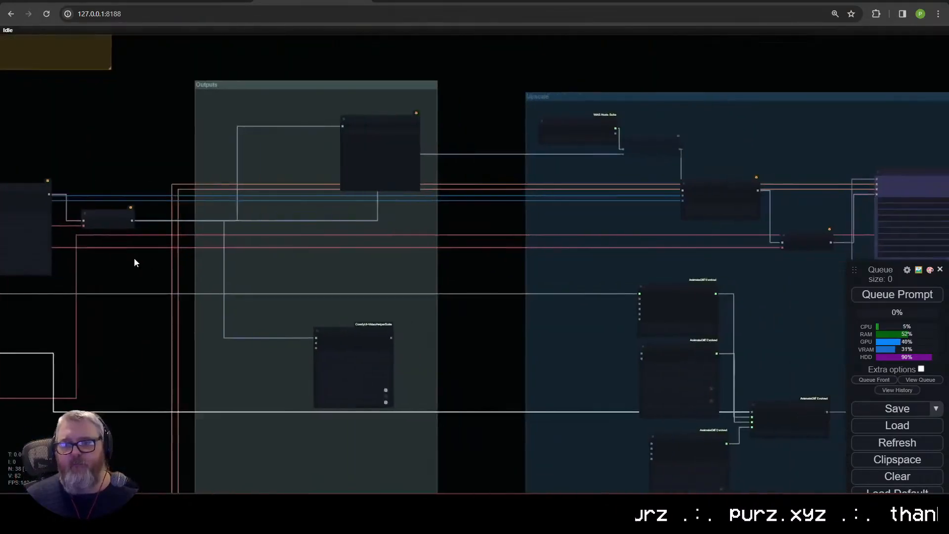
pyautogui.scroll(6, 368, 420)
pyautogui.moveTo(369, 420); pyautogui.dragTo(343, 342)
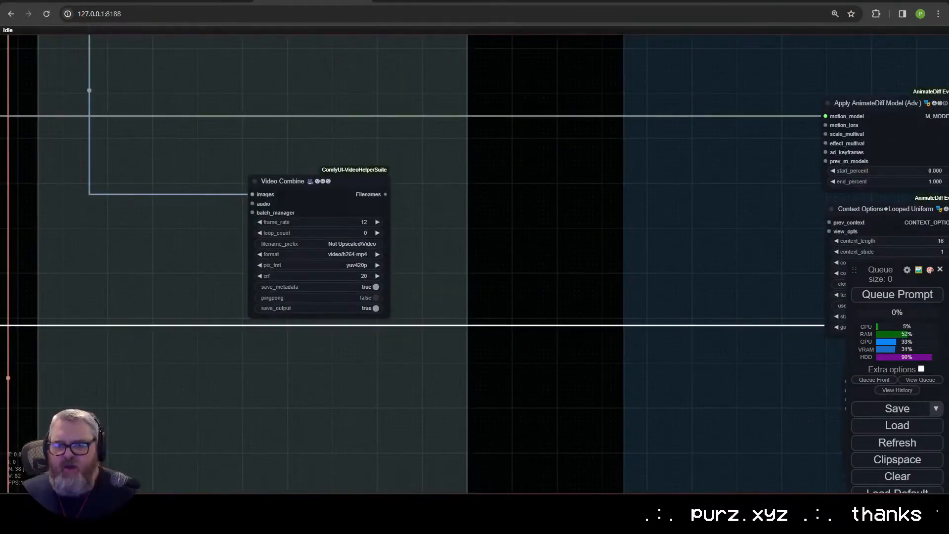
pyautogui.moveTo(492, 245); pyautogui.dragTo(357, 43)
pyautogui.moveTo(407, 98); pyautogui.dragTo(109, 225)
pyautogui.scroll(-7, 109, 225)
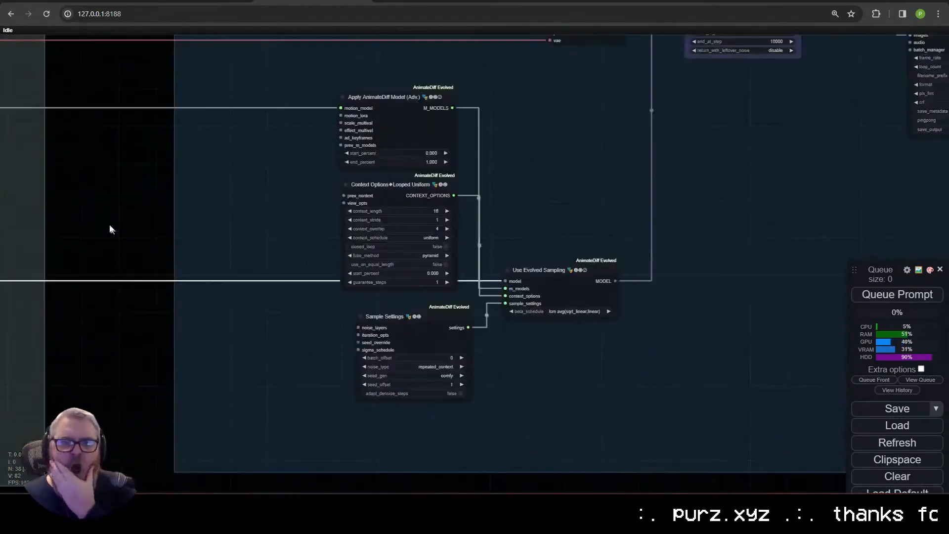
# Step: Select control_v11f1p_sd15_depth.pth in the Load Advanced ControlNet Model node and depth_anything_vitl14.pth in the Depth Anything node
pyautogui.moveTo(199, 84); pyautogui.dragTo(687, 183)
pyautogui.moveTo(457, 197); pyautogui.dragTo(604, 289)
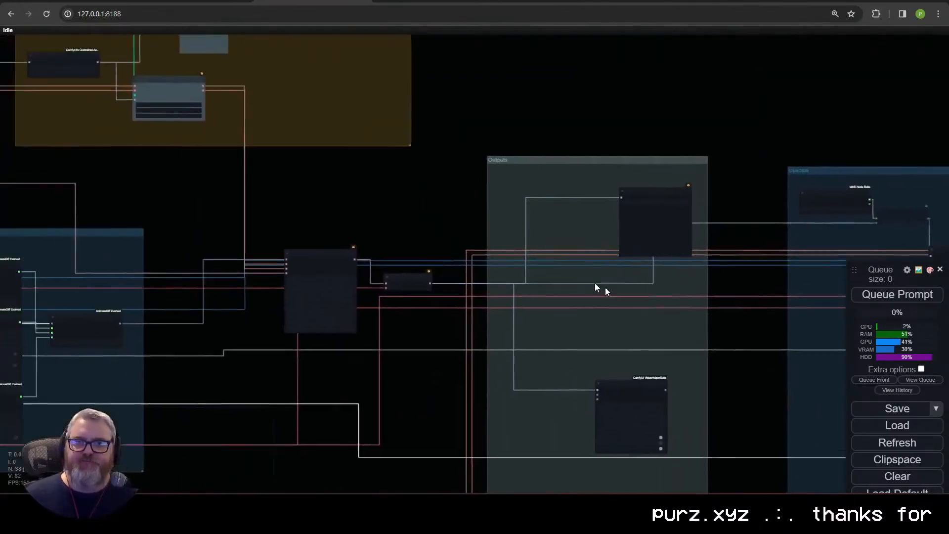
pyautogui.moveTo(210, 94); pyautogui.dragTo(584, 270)
pyautogui.scroll(10, 584, 270)
pyautogui.click(386, 157)
pyautogui.click(430, 229)
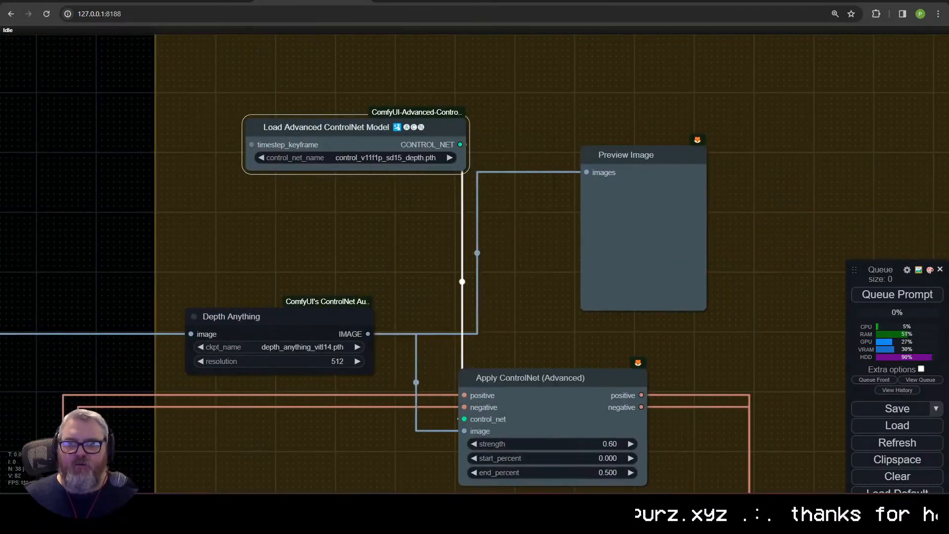
pyautogui.click(334, 343)
pyautogui.click(329, 346)
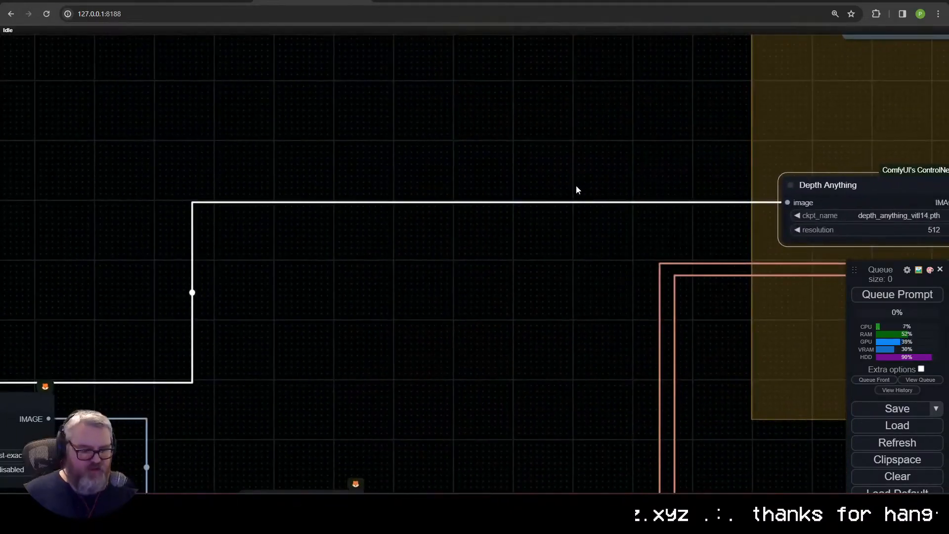
# Step: Open pexels.com in a new browser tab
pyautogui.hotkey('ctrl', 't')
pyautogui.write('pex')
pyautogui.press('Return')
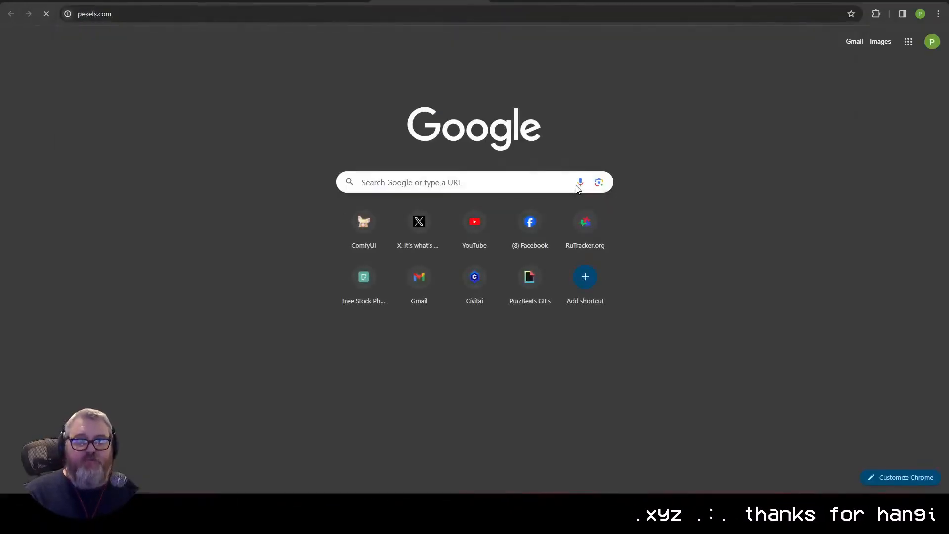
# Step: Search Pexels for "dancing" and show only the video results
pyautogui.scroll(-5, 435, 297)
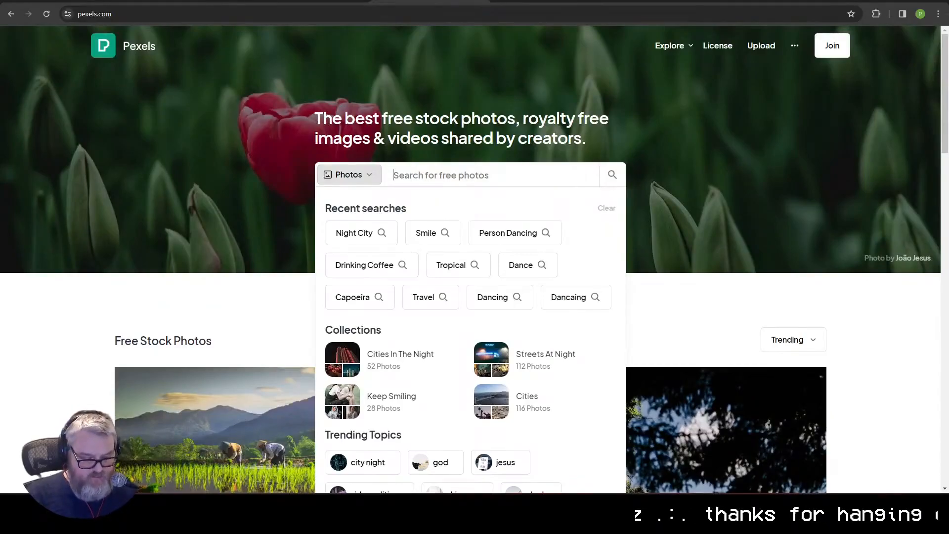
pyautogui.write('dancing')
pyautogui.press('Return')
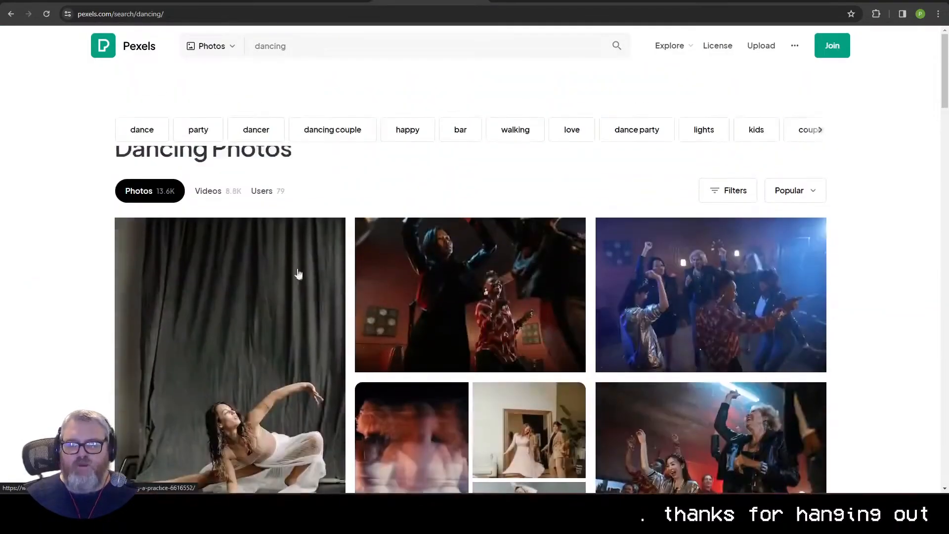
pyautogui.click(209, 193)
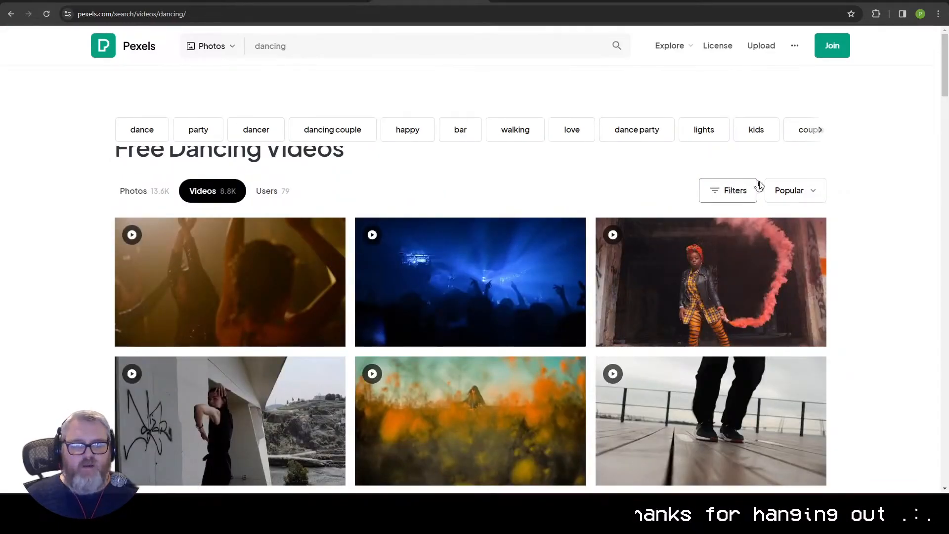
pyautogui.click(734, 190)
pyautogui.click(754, 193)
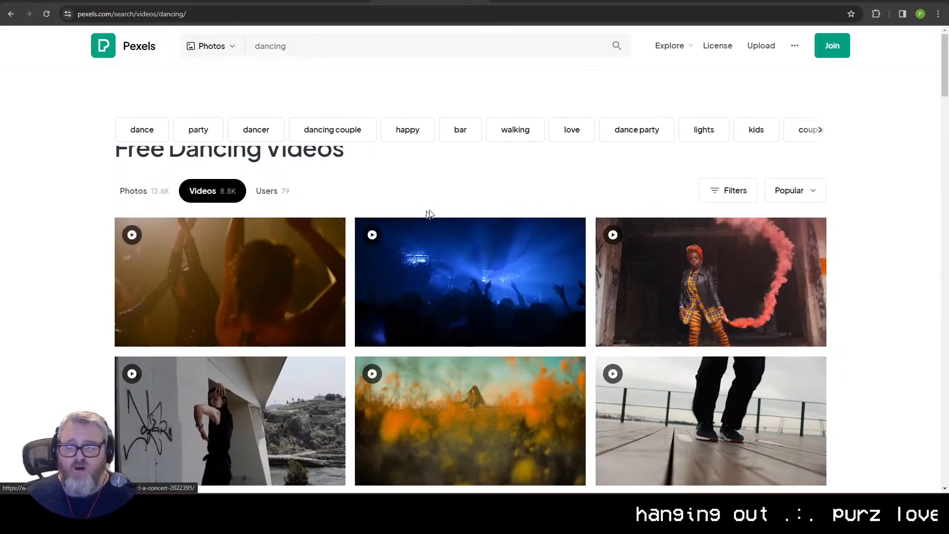
# Step: Browse the dancing videos and preview the hip-hop clip of a woman in a white top
pyautogui.scroll(-8, 604, 267)
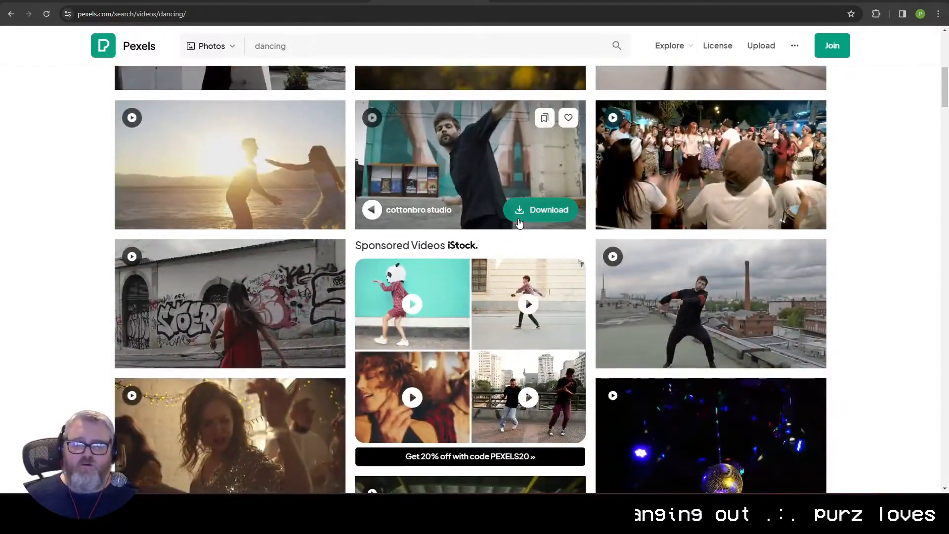
pyautogui.scroll(-3, 518, 225)
pyautogui.scroll(-15, 518, 225)
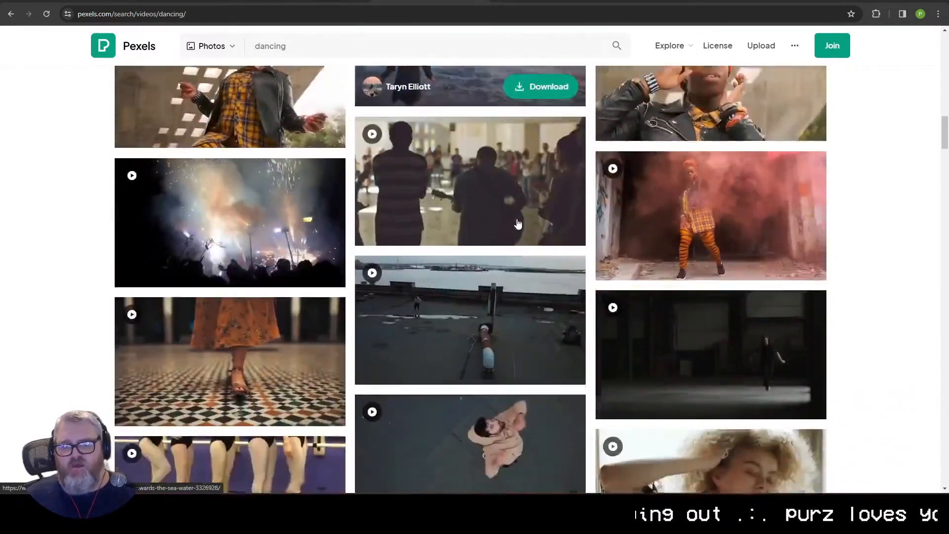
pyautogui.scroll(-15, 518, 224)
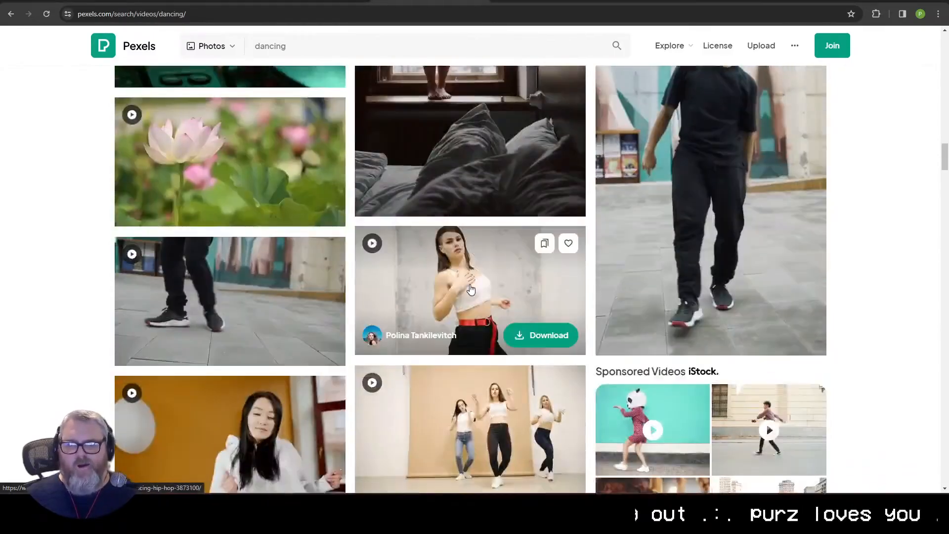
pyautogui.click(495, 233)
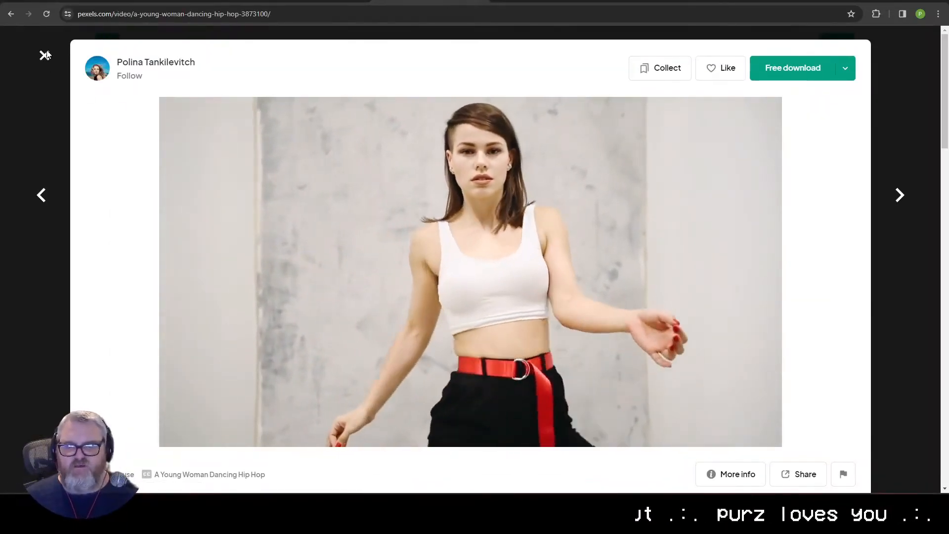
pyautogui.click(45, 54)
pyautogui.scroll(6, 286, 311)
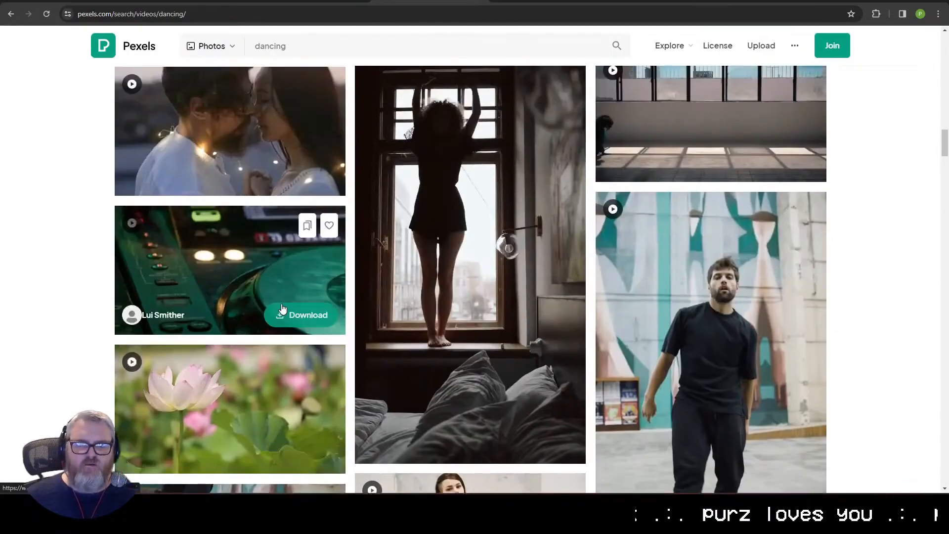
pyautogui.scroll(10, 282, 305)
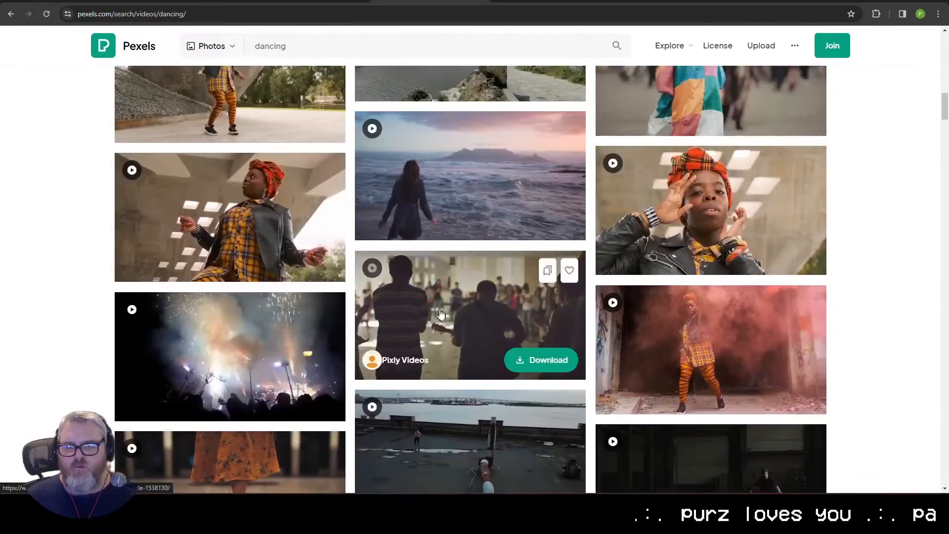
pyautogui.scroll(4, 277, 318)
pyautogui.scroll(12, 282, 324)
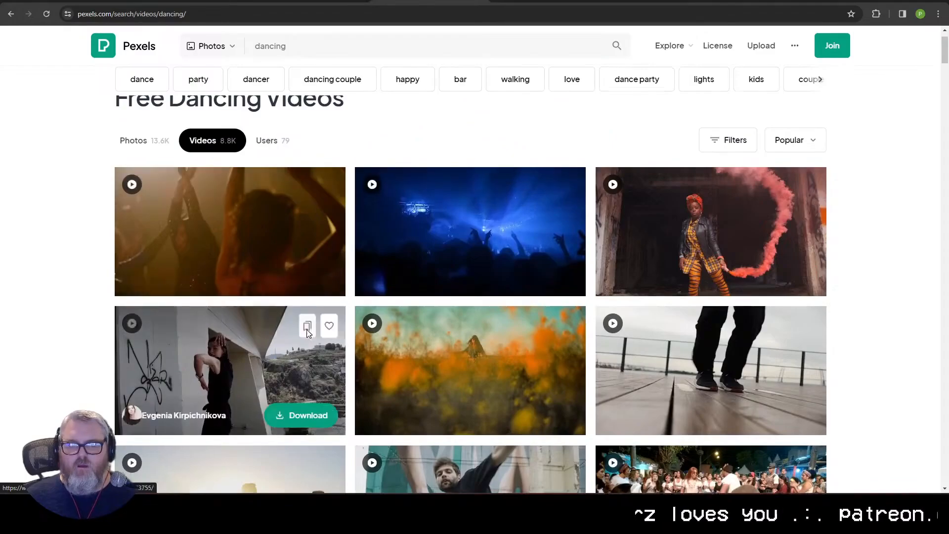
# Step: Open the "Woman Dancing" video filmed beside the concrete bridge and download it in 720p
pyautogui.scroll(-5, 269, 316)
pyautogui.click(269, 131)
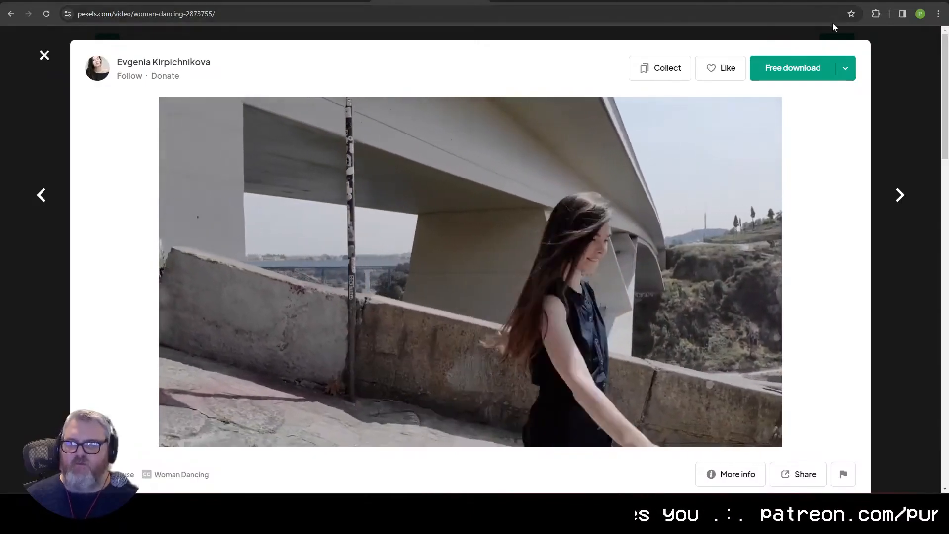
pyautogui.click(846, 68)
pyautogui.click(798, 316)
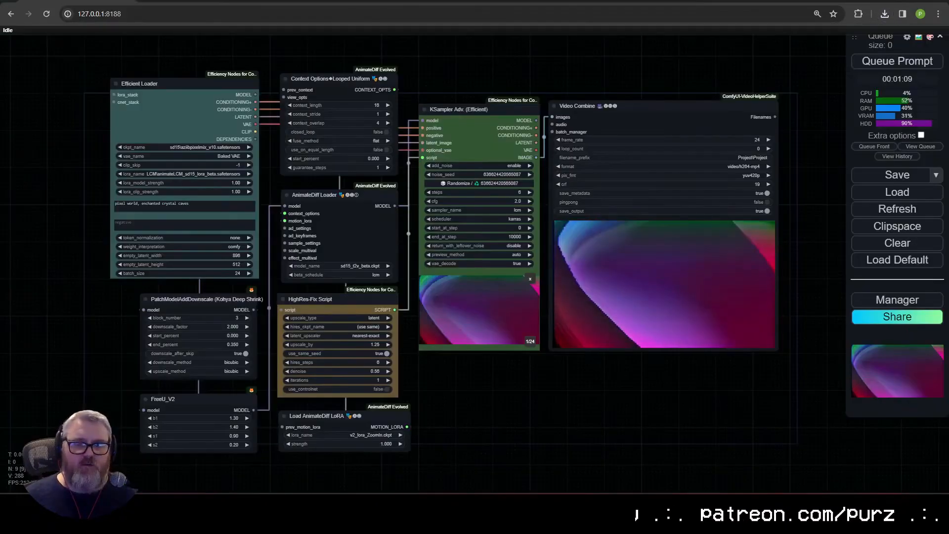
# Step: Set the video path of the Load Video (Path) node to the downloaded "video (720p).mp4" in the Downloads folder
pyautogui.scroll(5, 220, 247)
pyautogui.moveTo(220, 248); pyautogui.dragTo(745, 217)
pyautogui.scroll(4, 313, 253)
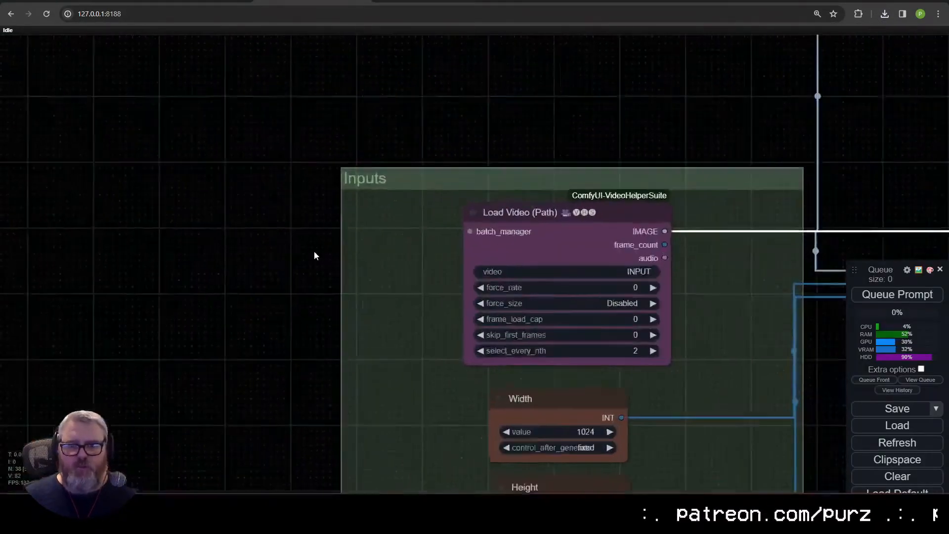
pyautogui.moveTo(420, 234); pyautogui.dragTo(355, 66)
pyautogui.moveTo(398, 189); pyautogui.dragTo(231, 285)
pyautogui.scroll(4, 238, 248)
pyautogui.moveTo(237, 246); pyautogui.dragTo(192, 301)
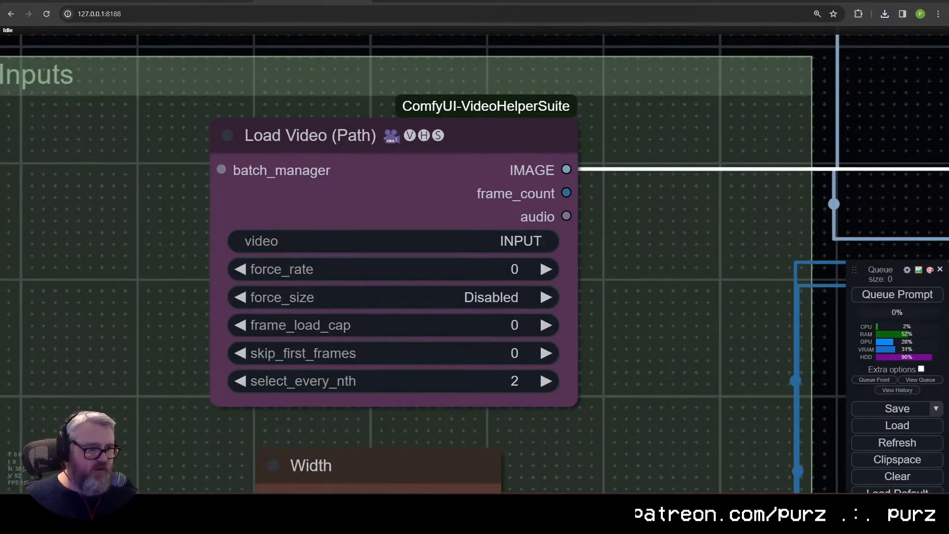
pyautogui.click(513, 241)
pyautogui.hotkey('ctrl', 'a')
pyautogui.write('"C:\\Users\\groov\\Downloads\\video (720p).mp4"')
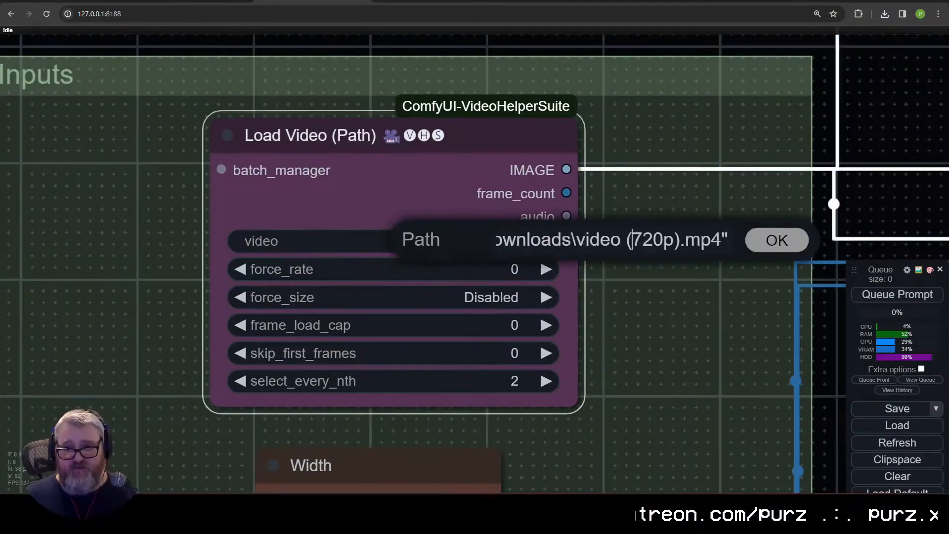
pyautogui.tripleClick(633, 241)
pyautogui.press('Return')
# Step: Set force_rate to 24 and force_size to ?x512 in the Load Video (Path) node
pyautogui.click(506, 271)
pyautogui.write('24')
pyautogui.press('Return')
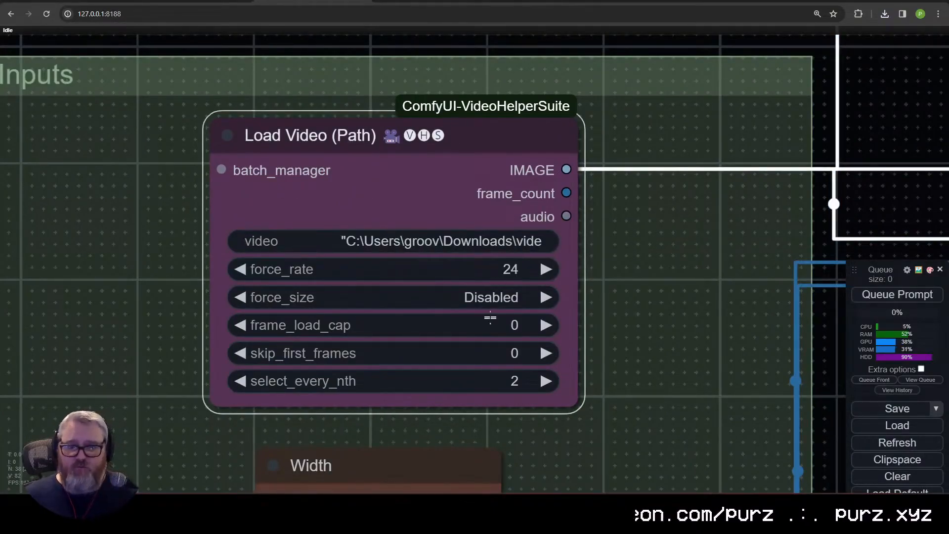
pyautogui.click(490, 298)
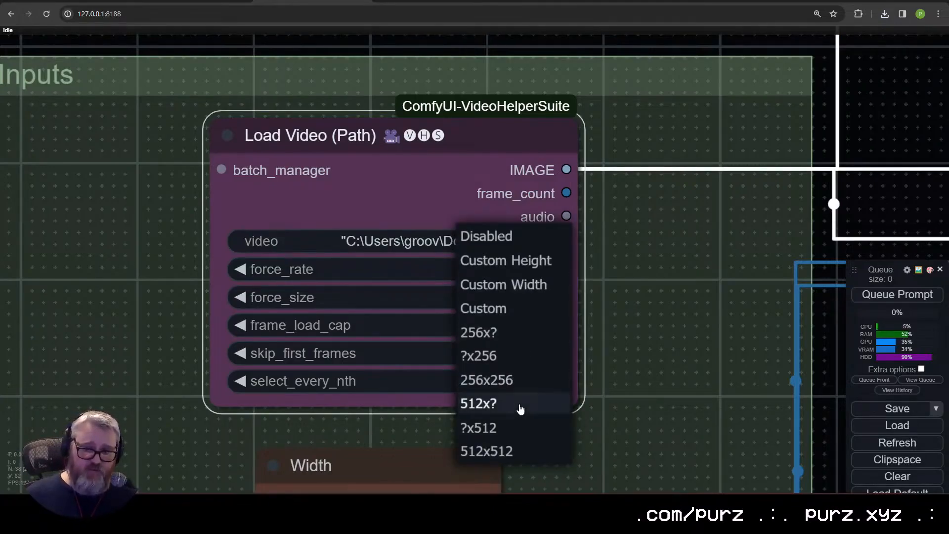
pyautogui.click(525, 430)
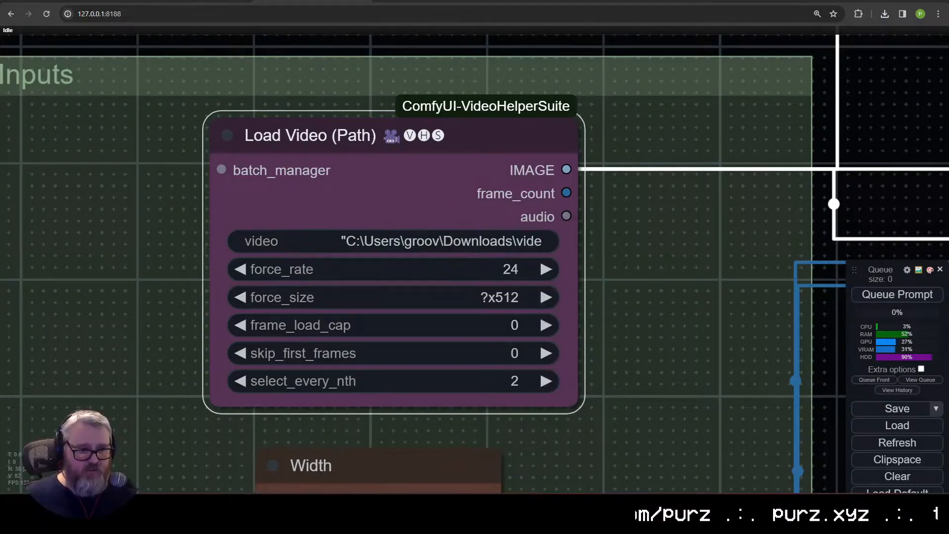
pyautogui.click(475, 297)
pyautogui.click(583, 398)
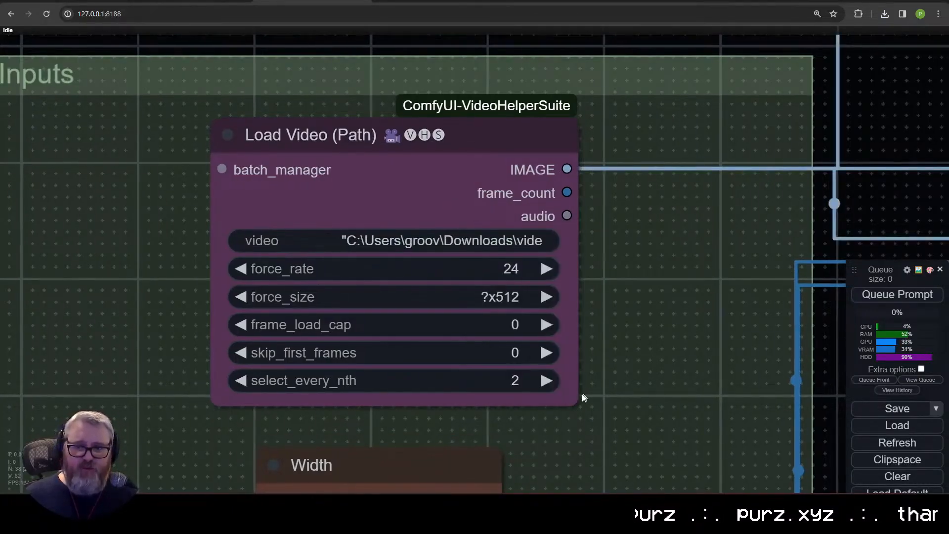
# Step: Set select_every_nth to 1 and frame_load_cap to 24 in the Load Video (Path) node
pyautogui.click(241, 380)
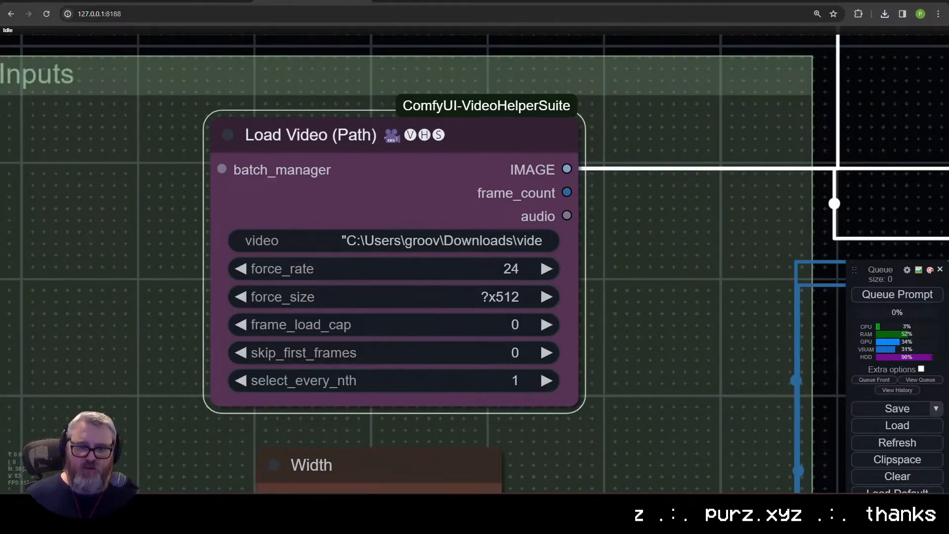
pyautogui.click(341, 324)
pyautogui.write('24')
pyautogui.press('Return')
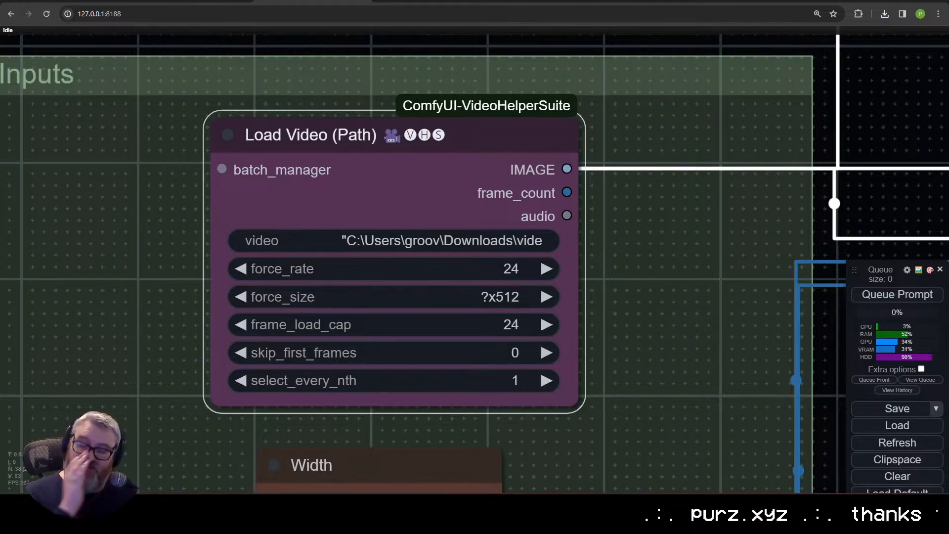
# Step: Examine the Load LoRA node and the Low Res Pass group's AnimateDiff, context and sample settings
pyautogui.scroll(-8, 514, 304)
pyautogui.moveTo(543, 292); pyautogui.dragTo(327, 147)
pyautogui.moveTo(388, 432); pyautogui.dragTo(362, 95)
pyautogui.moveTo(391, 298); pyautogui.dragTo(351, 240)
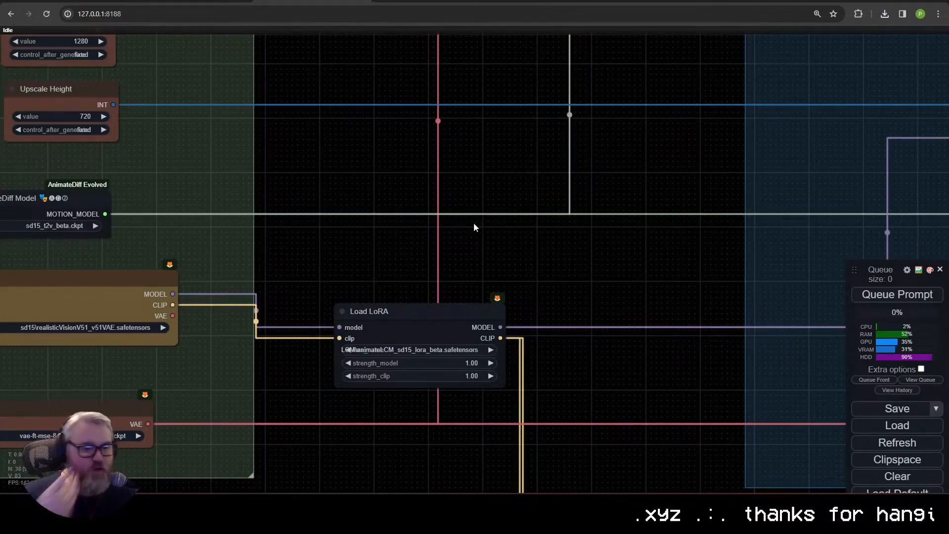
pyautogui.scroll(-4, 475, 218)
pyautogui.moveTo(572, 184); pyautogui.dragTo(290, 256)
pyautogui.scroll(5, 290, 256)
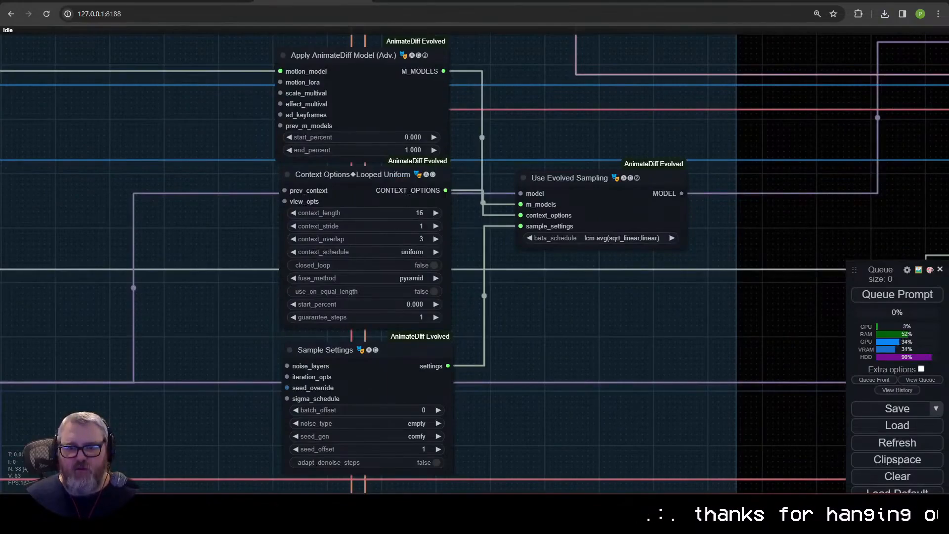
pyautogui.click(340, 351)
pyautogui.moveTo(559, 278); pyautogui.dragTo(472, 440)
pyautogui.scroll(-4, 425, 319)
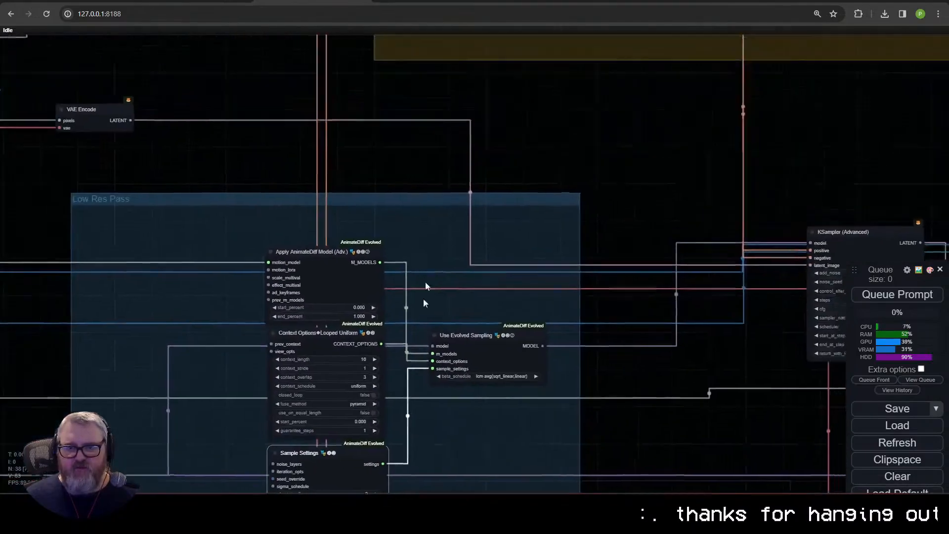
# Step: Examine the ControlNet group, the KSampler (Advanced) node and the Outputs and Upscale groups
pyautogui.moveTo(509, 113); pyautogui.dragTo(504, 386)
pyautogui.moveTo(565, 271); pyautogui.dragTo(292, 394)
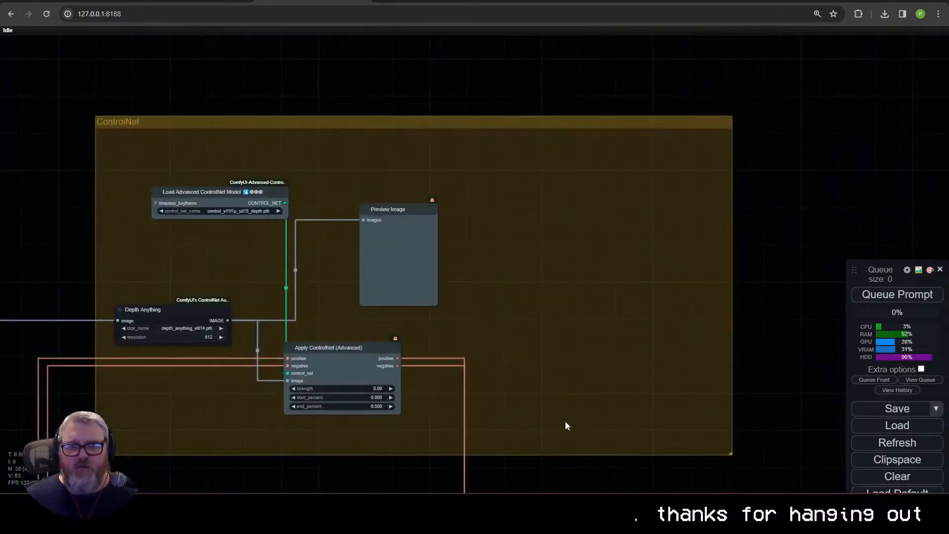
pyautogui.moveTo(486, 391); pyautogui.dragTo(115, 59)
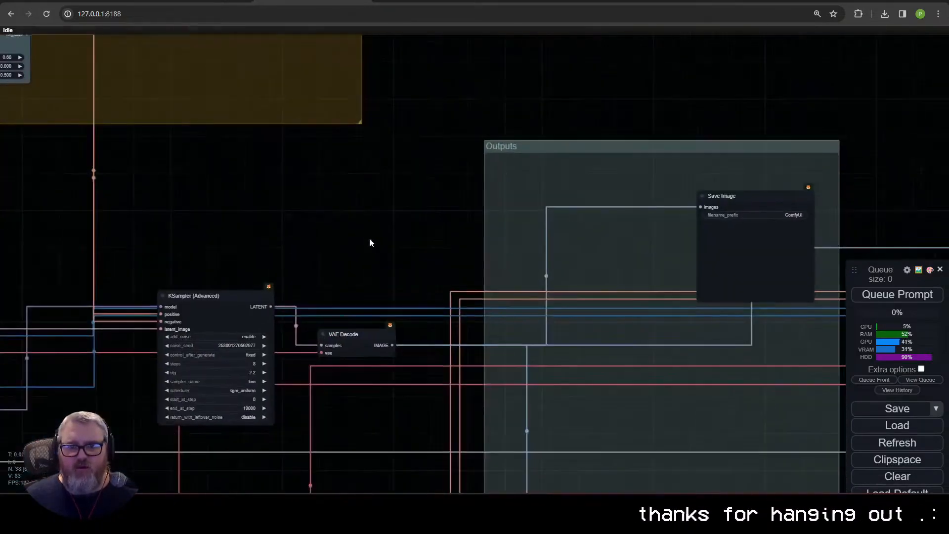
pyautogui.moveTo(364, 281); pyautogui.dragTo(163, 123)
pyautogui.moveTo(466, 237); pyautogui.dragTo(184, 274)
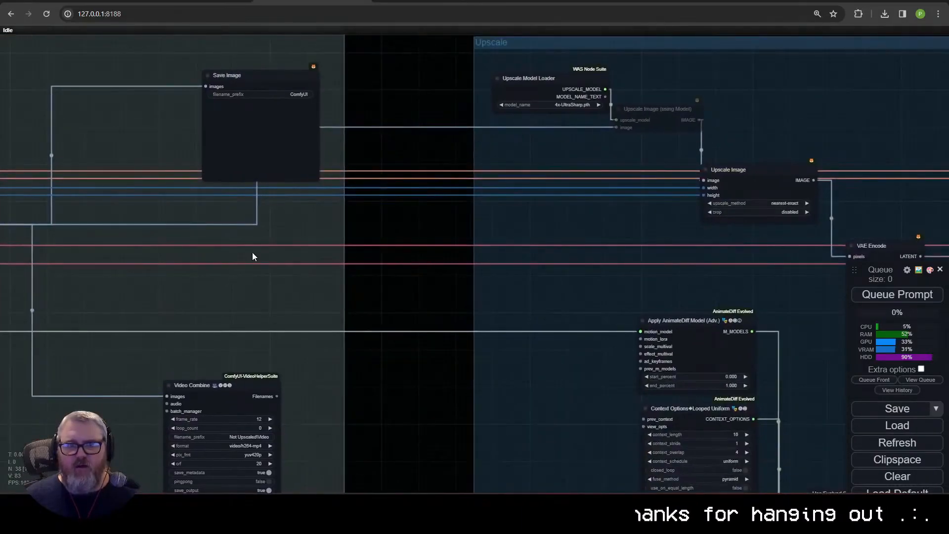
pyautogui.moveTo(91, 319); pyautogui.dragTo(775, 100)
pyautogui.moveTo(63, 254); pyautogui.dragTo(508, 295)
pyautogui.scroll(-5, 508, 295)
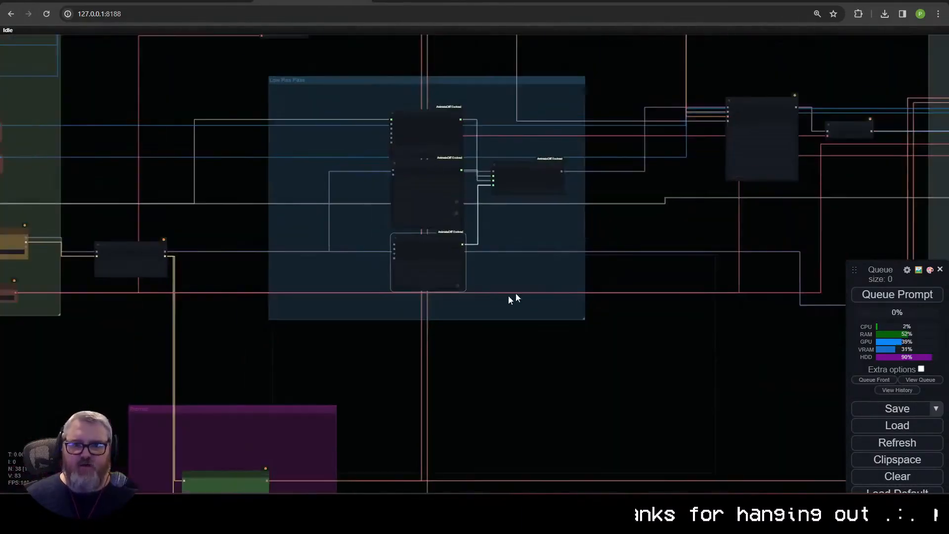
pyautogui.moveTo(207, 334); pyautogui.dragTo(556, 334)
# Step: Queue the workflow for a test run, close the error report and return to the Load Video (Path) node
pyautogui.scroll(-4, 556, 335)
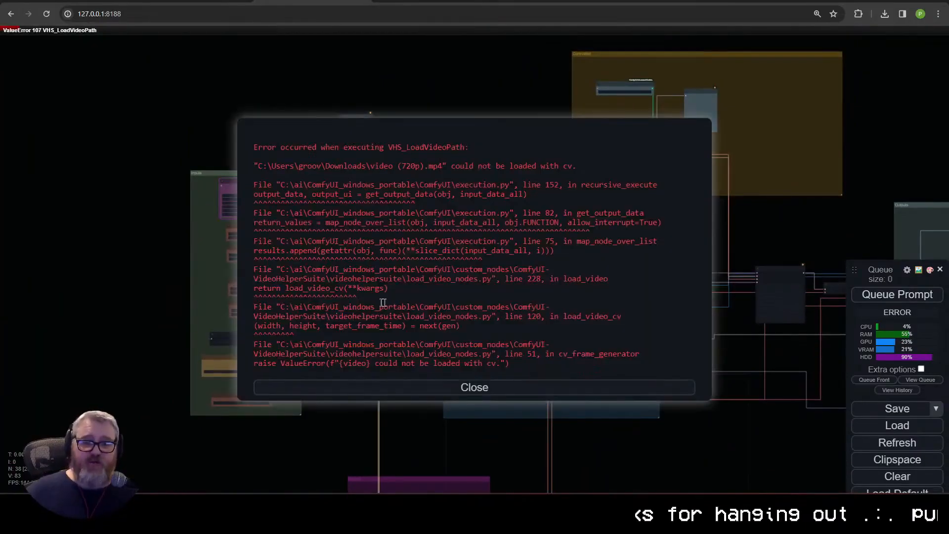
pyautogui.click(389, 388)
pyautogui.scroll(13, 343, 295)
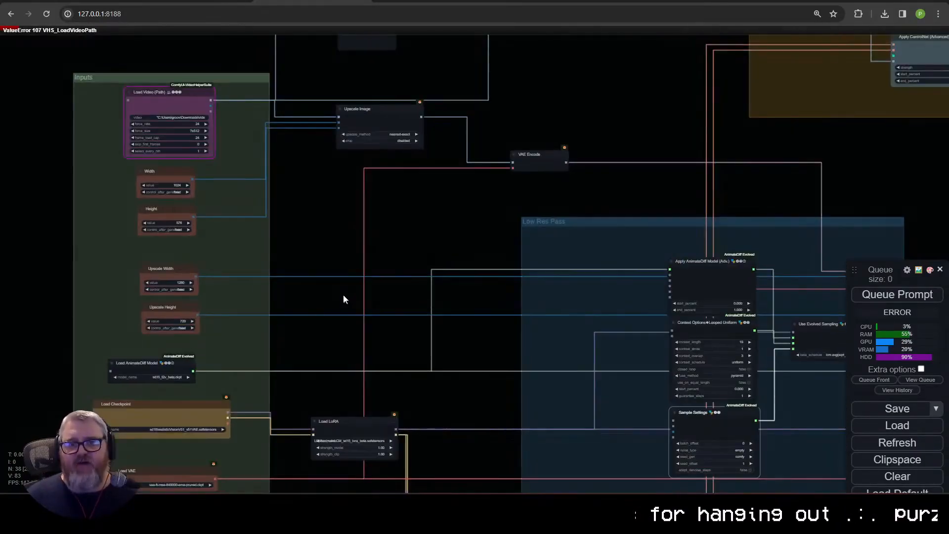
pyautogui.moveTo(141, 74); pyautogui.dragTo(446, 371)
pyautogui.scroll(3, 446, 375)
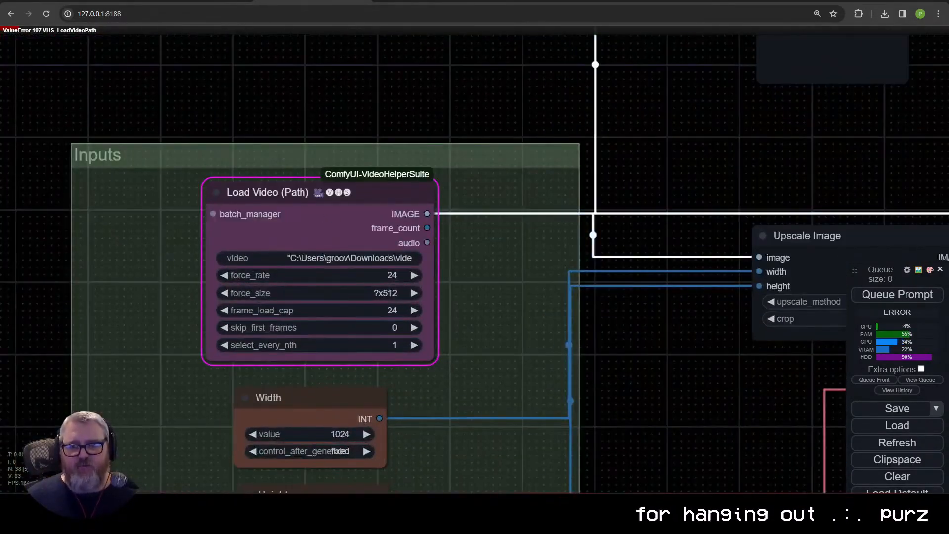
# Step: Move the Load Video (Path) node out of the Inputs group to the empty canvas above it
pyautogui.moveTo(334, 205); pyautogui.dragTo(301, 167)
pyautogui.scroll(-2, 553, 289)
pyautogui.moveTo(574, 293); pyautogui.dragTo(690, 317)
pyautogui.moveTo(468, 196); pyautogui.dragTo(457, 219)
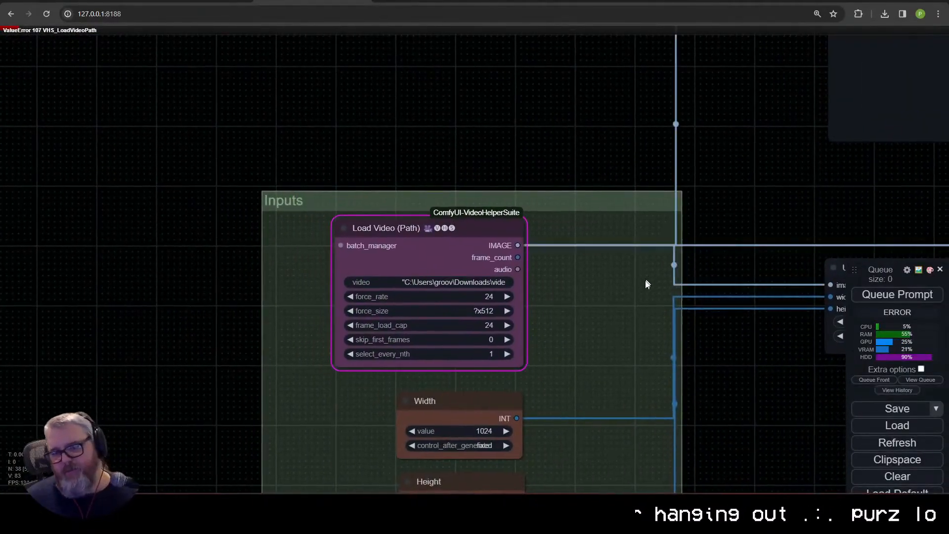
pyautogui.moveTo(623, 301); pyautogui.dragTo(514, 308)
pyautogui.moveTo(350, 235); pyautogui.dragTo(340, 51)
pyautogui.moveTo(469, 79); pyautogui.dragTo(283, 192)
# Step: Route the Load Video (Path) image output through a reroute node into the Preview Image and Upscale Image nodes
pyautogui.moveTo(135, 157); pyautogui.dragTo(543, 121)
pyautogui.click(242, 166)
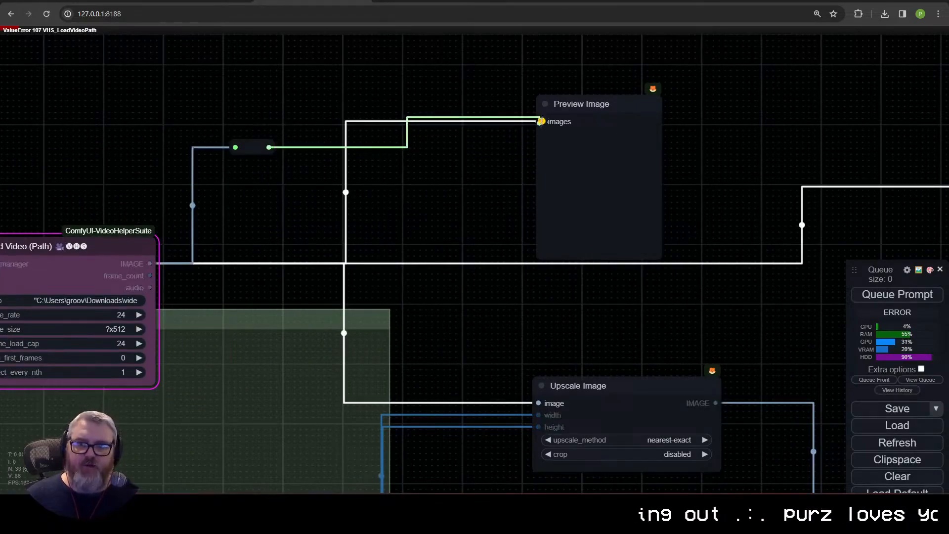
pyautogui.moveTo(269, 147); pyautogui.dragTo(538, 403)
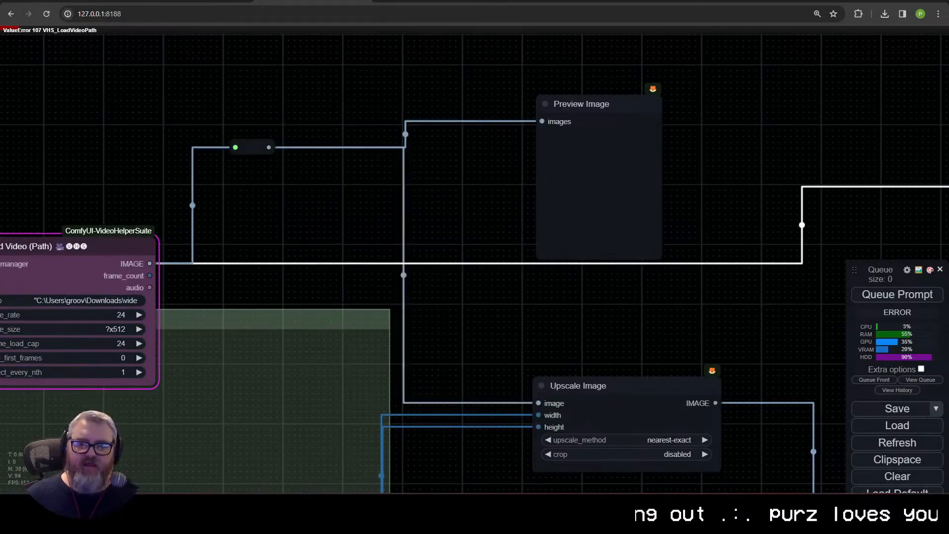
# Step: Move the reroute node toward the ControlNet group and connect its output to the Depth Anything image input
pyautogui.moveTo(252, 148); pyautogui.dragTo(618, 299)
pyautogui.moveTo(675, 309); pyautogui.dragTo(349, 341)
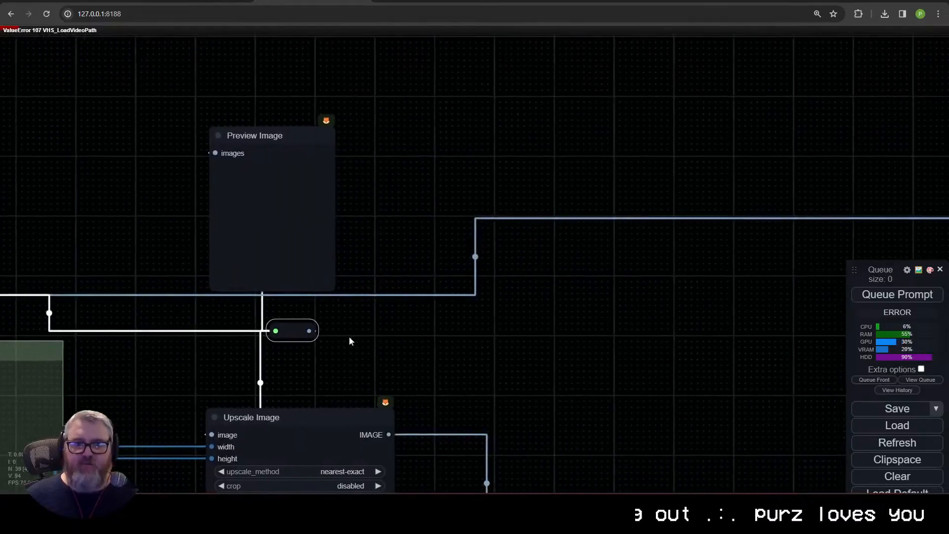
pyautogui.scroll(-7, 514, 347)
pyautogui.moveTo(130, 316); pyautogui.dragTo(604, 250)
pyautogui.moveTo(794, 220); pyautogui.dragTo(366, 201)
pyautogui.moveTo(287, 315); pyautogui.dragTo(529, 291)
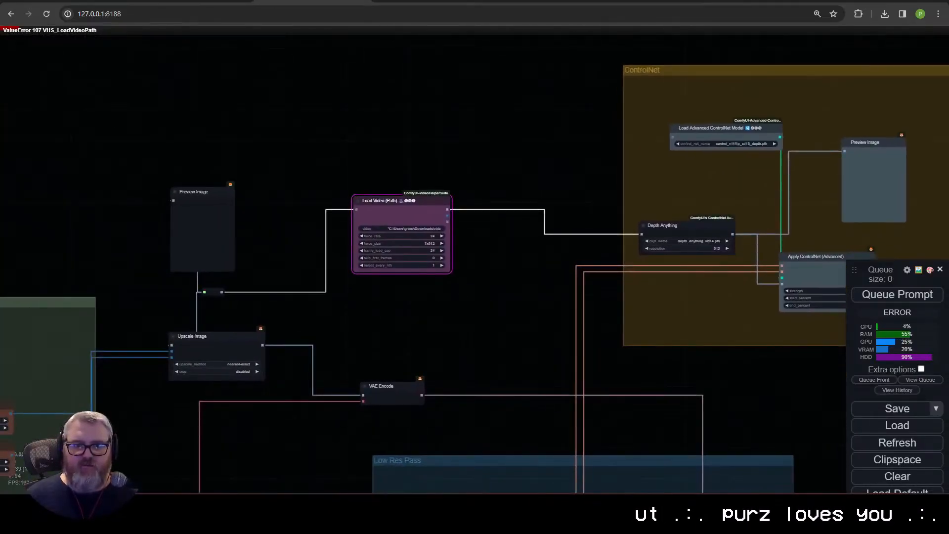
pyautogui.moveTo(213, 292); pyautogui.dragTo(644, 235)
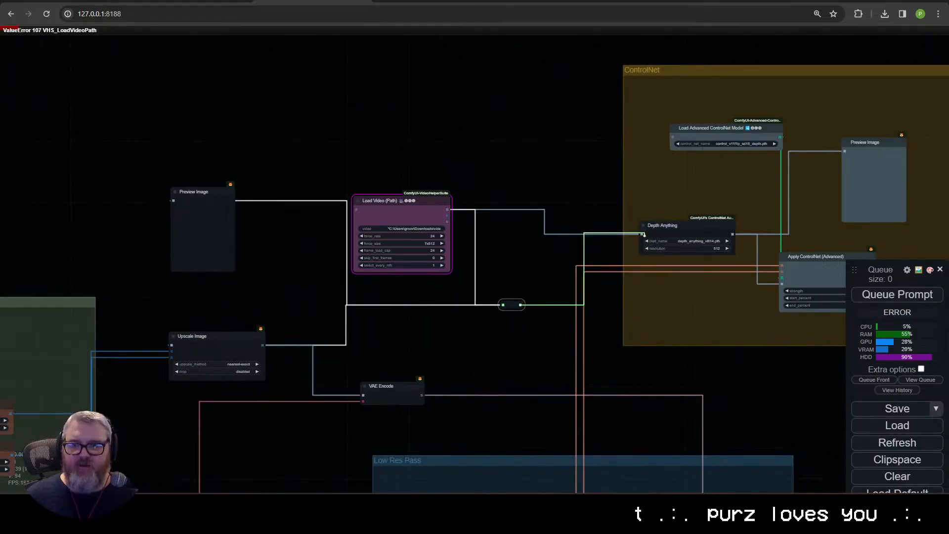
# Step: Return the Load Video (Path) node to the Inputs group and place the reroute node above it, before the Preview Image node
pyautogui.moveTo(393, 210); pyautogui.dragTo(6, 300)
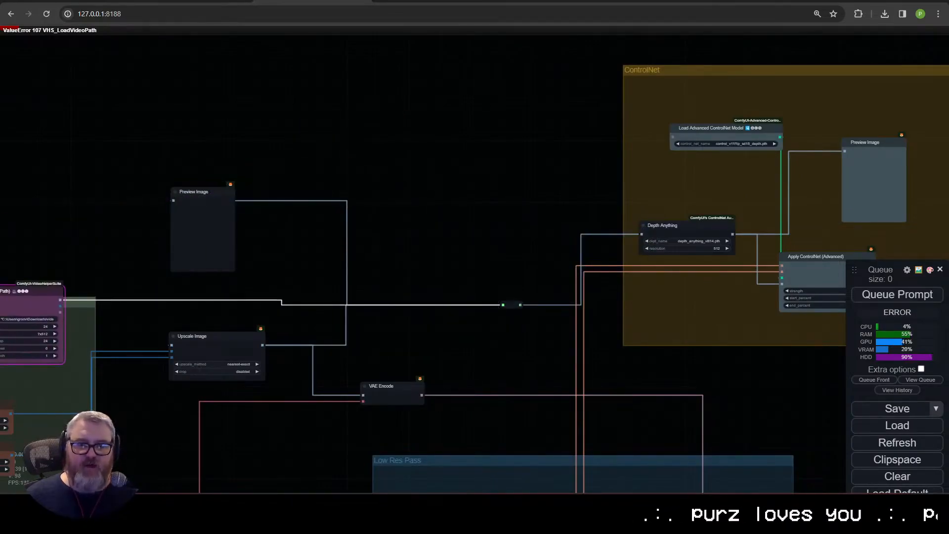
pyautogui.moveTo(396, 311); pyautogui.dragTo(621, 288)
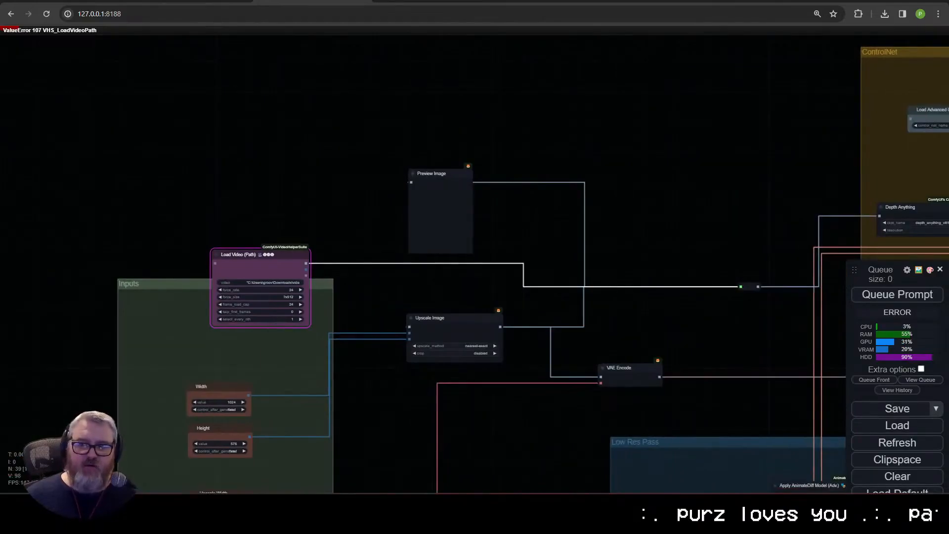
pyautogui.moveTo(749, 286); pyautogui.dragTo(325, 143)
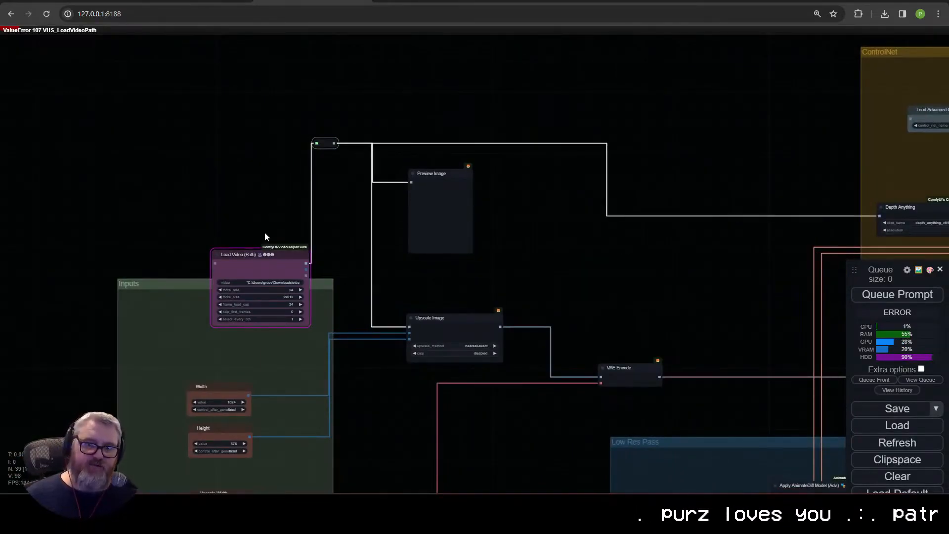
# Step: Replace the Load Video (Path) node with a VHS Load Video (Upload) node and upload video (720p).mp4 into it
pyautogui.moveTo(265, 236); pyautogui.dragTo(371, 175)
pyautogui.scroll(8, 364, 198)
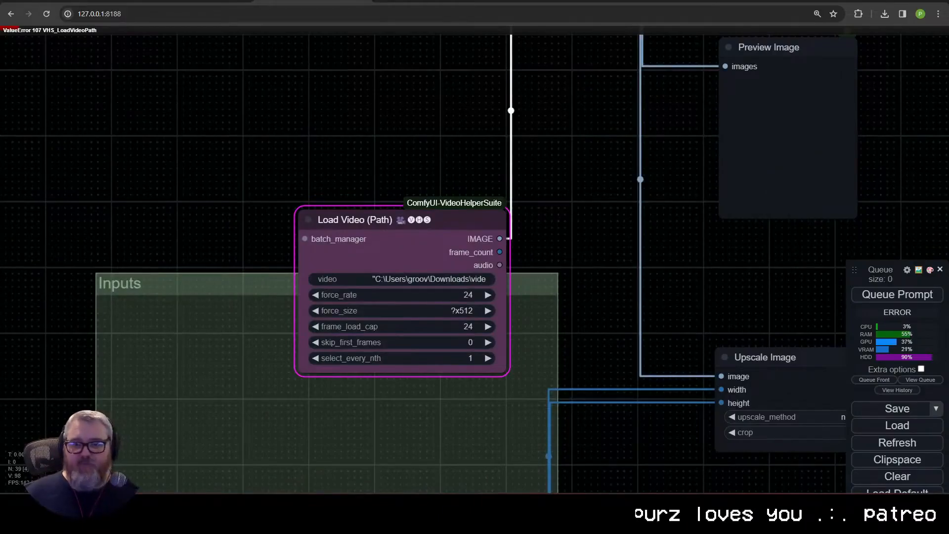
pyautogui.press('Delete')
pyautogui.doubleClick(339, 154)
pyautogui.write('loa')
pyautogui.press('BackSpace')
pyautogui.press('BackSpace')
pyautogui.press('BackSpace')
pyautogui.write('vhs')
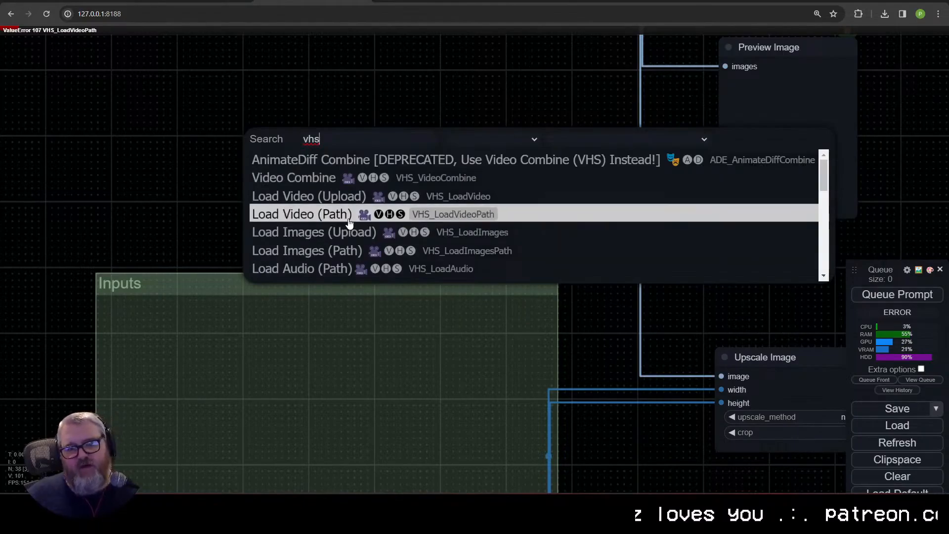
pyautogui.click(351, 197)
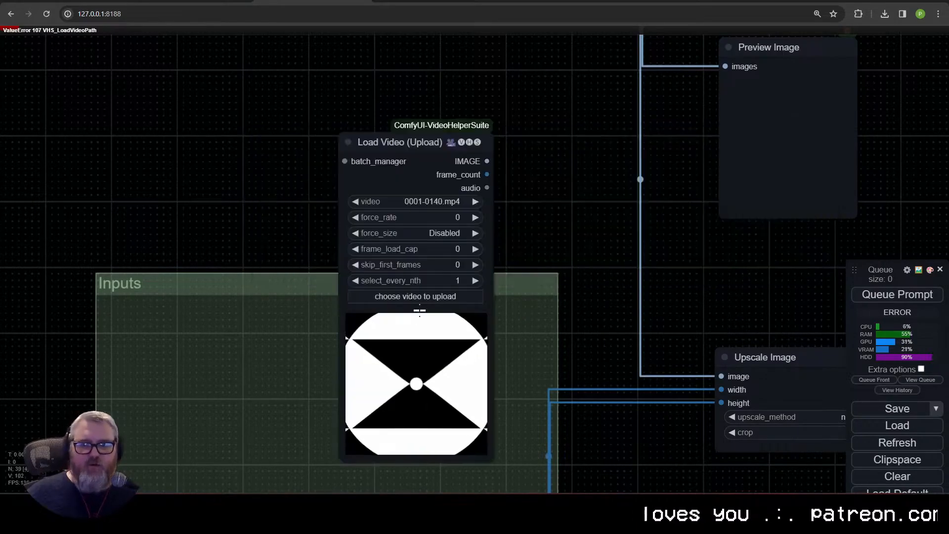
pyautogui.click(415, 297)
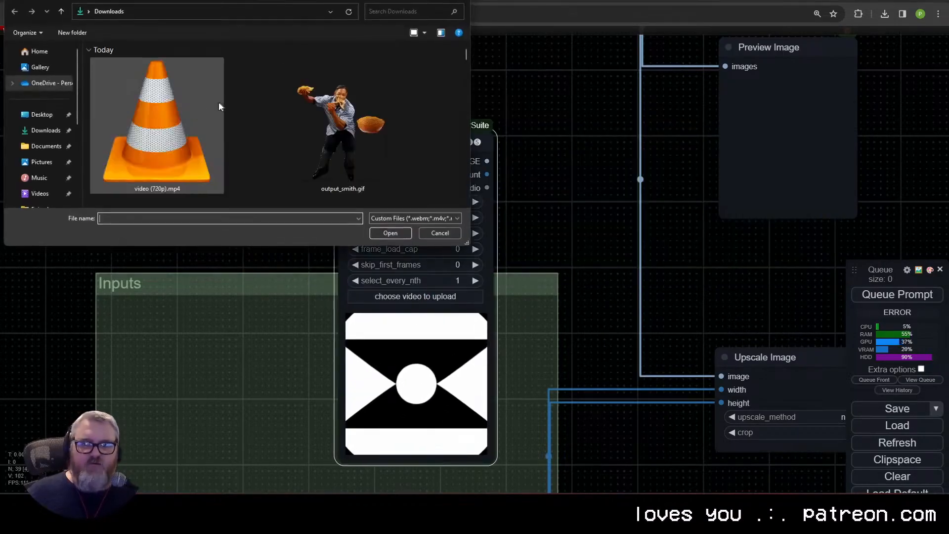
pyautogui.doubleClick(166, 148)
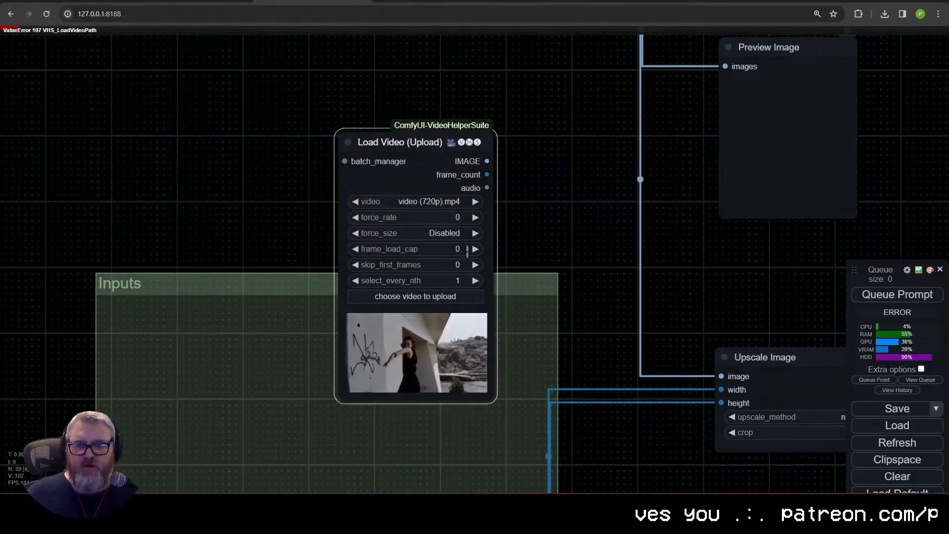
# Step: Place the Load Video (Upload) node over the Inputs group's upper edge and connect its image output to the reroute node
pyautogui.moveTo(431, 144); pyautogui.dragTo(299, 266)
pyautogui.scroll(-3, 452, 214)
pyautogui.moveTo(347, 206); pyautogui.dragTo(435, 169)
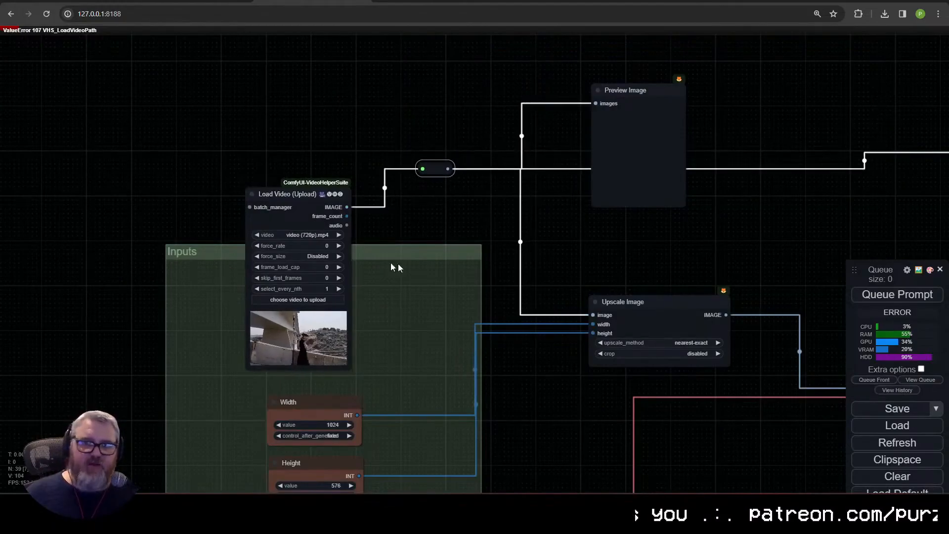
pyautogui.moveTo(311, 198); pyautogui.dragTo(322, 210)
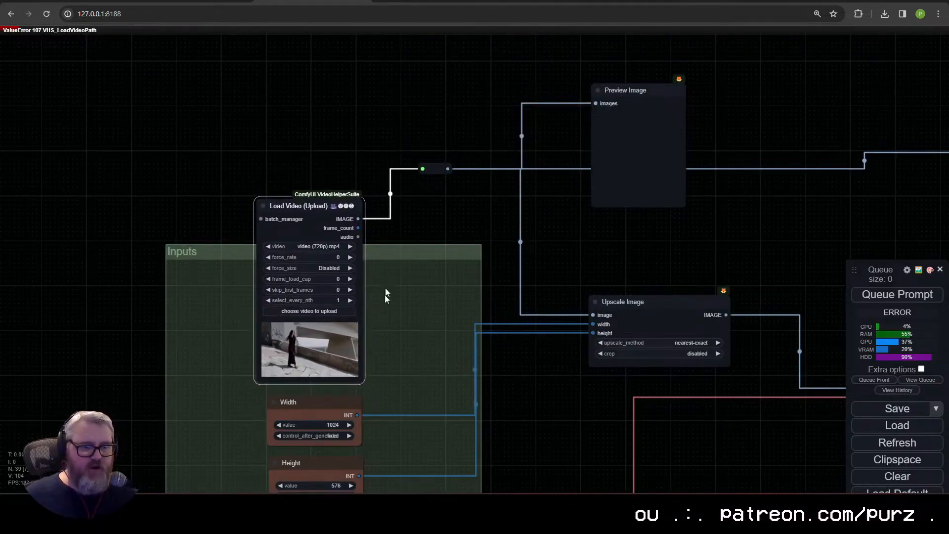
# Step: Set the Load Video (Upload) node's force_rate to 24, force_size to ?x512 and frame_load_cap to 24
pyautogui.scroll(4, 378, 256)
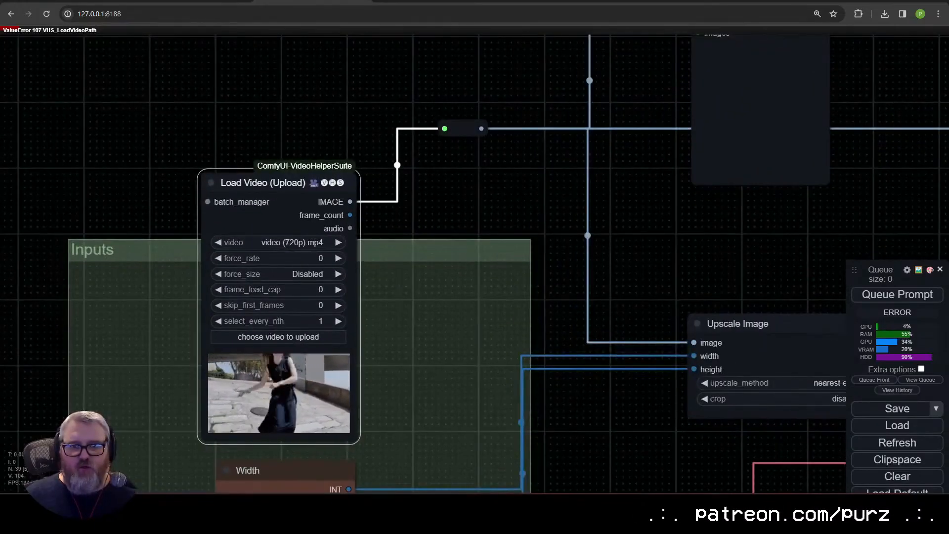
pyautogui.click(316, 258)
pyautogui.write('24')
pyautogui.press('Return')
pyautogui.click(306, 273)
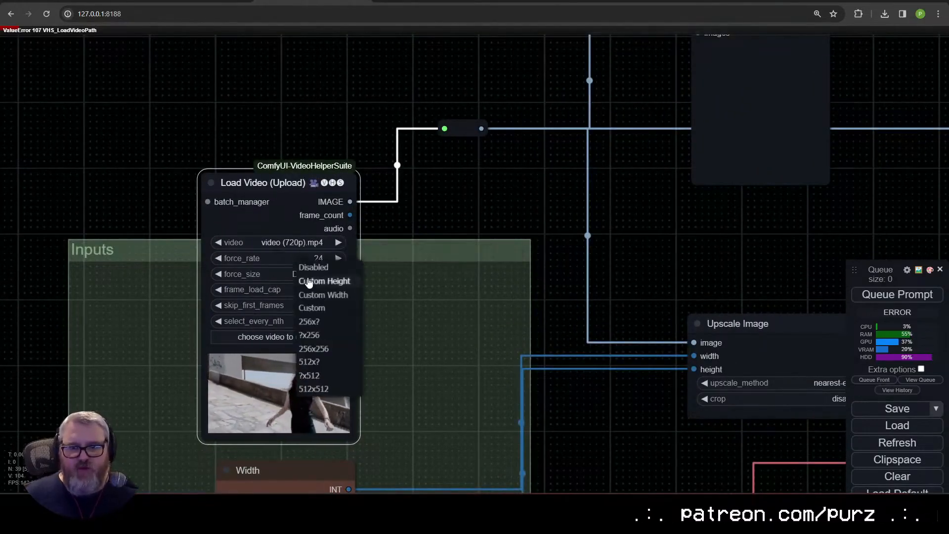
pyautogui.click(332, 377)
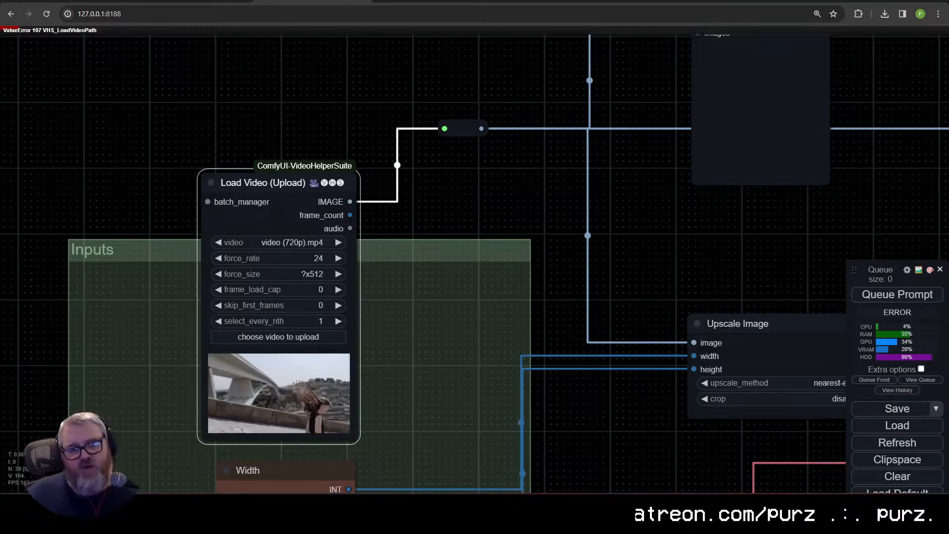
pyautogui.click(319, 289)
pyautogui.write('24')
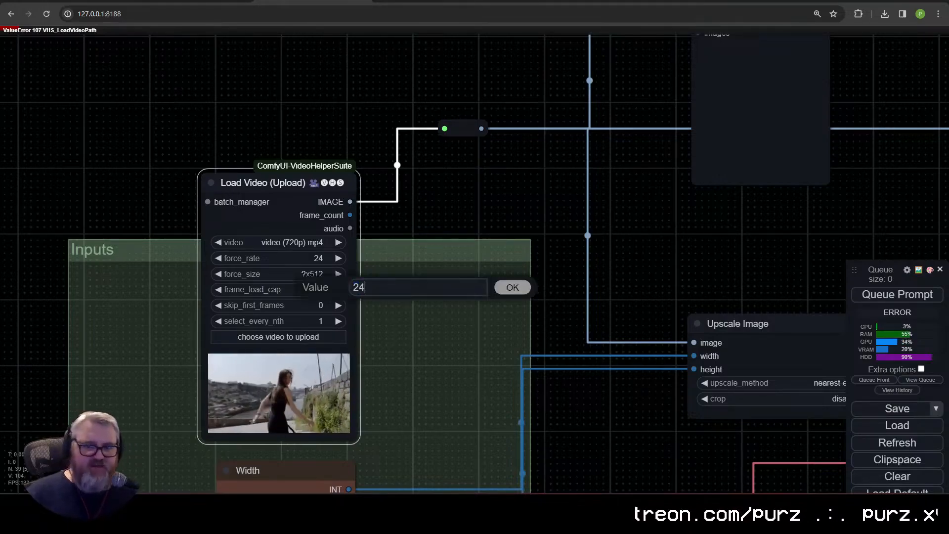
pyautogui.press('Return')
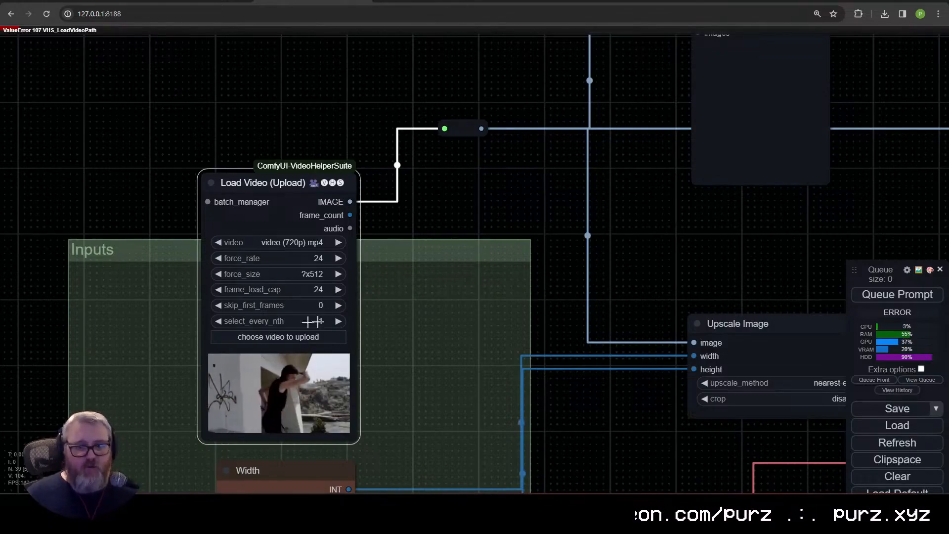
# Step: Enter "nsfw, nude" as the negative prompt in the empty CLIP Text Encode node
pyautogui.moveTo(513, 375); pyautogui.dragTo(434, 216)
pyautogui.scroll(-2, 502, 316)
pyautogui.scroll(-2, 662, 334)
pyautogui.moveTo(672, 339); pyautogui.dragTo(134, 217)
pyautogui.moveTo(450, 487); pyautogui.dragTo(98, 470)
pyautogui.scroll(1, 435, 303)
pyautogui.scroll(-10, 509, 406)
pyautogui.moveTo(546, 433); pyautogui.dragTo(320, 170)
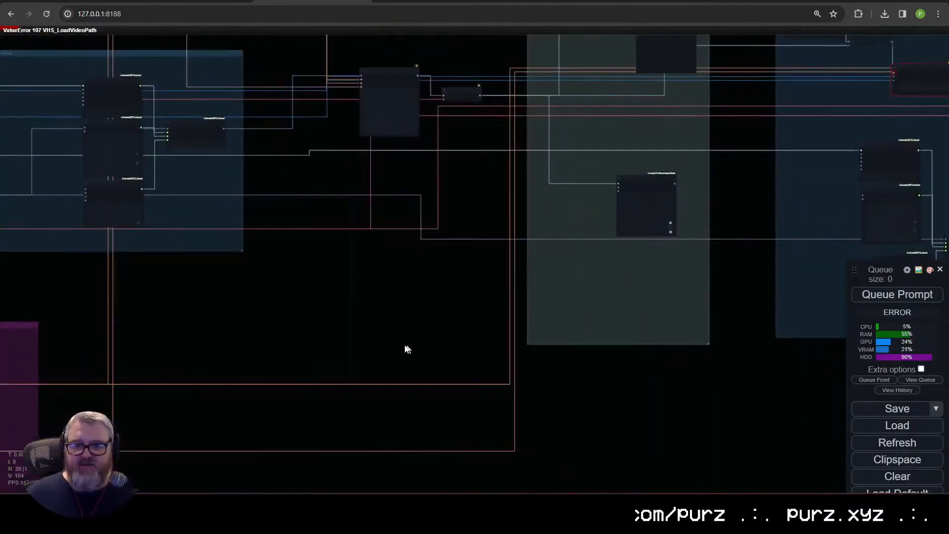
pyautogui.moveTo(112, 451); pyautogui.dragTo(562, 283)
pyautogui.scroll(11, 449, 321)
pyautogui.click(297, 273)
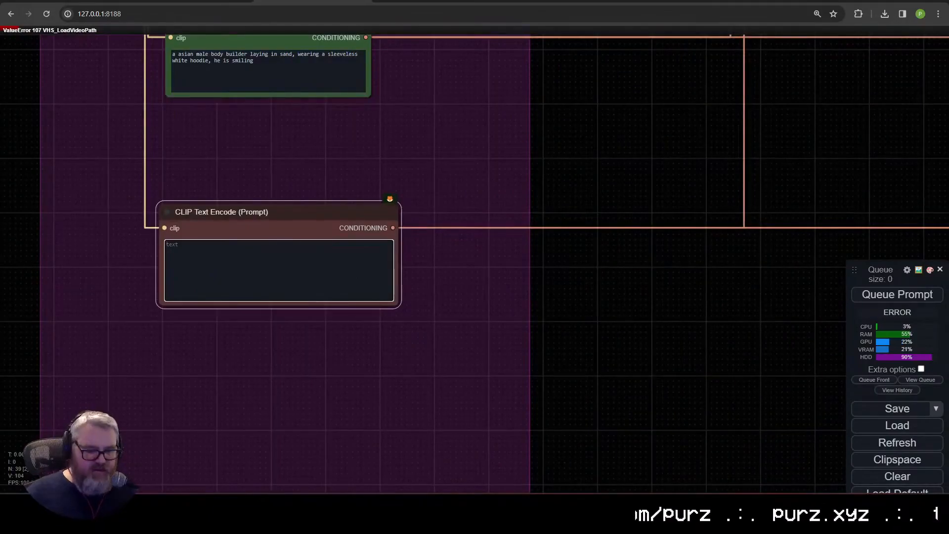
pyautogui.write('nsfw, nude')
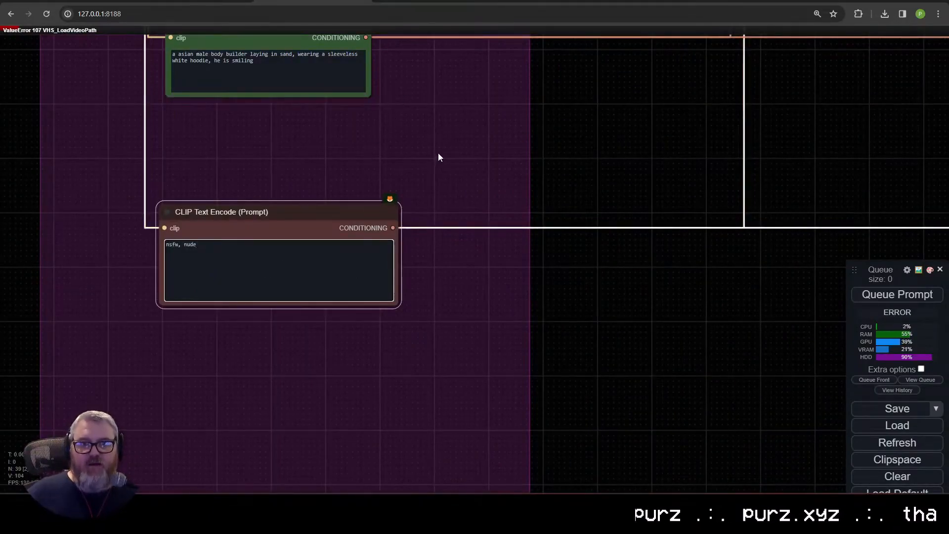
# Step: Review the model loader and Load LoRA nodes and queue the workflow for another run
pyautogui.scroll(-7, 438, 152)
pyautogui.moveTo(429, 153); pyautogui.dragTo(730, 395)
pyautogui.scroll(7, 482, 248)
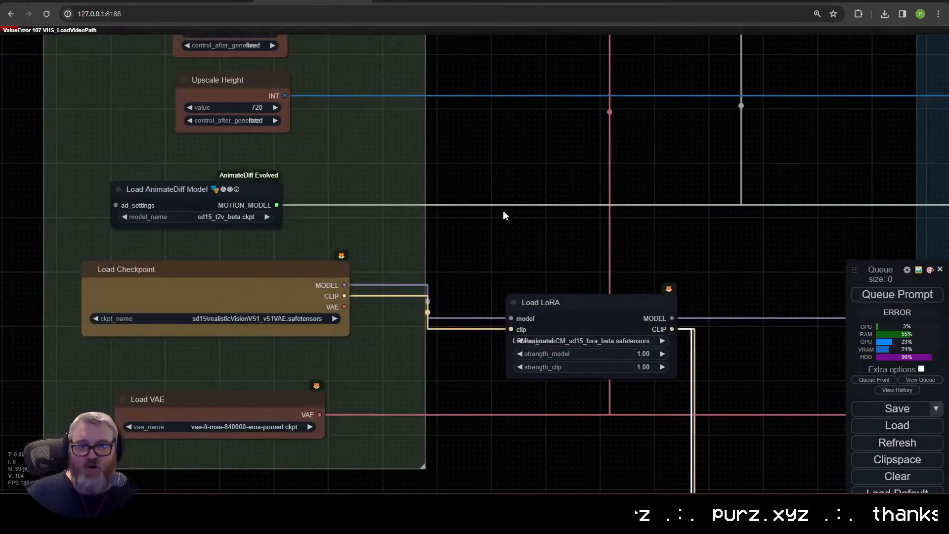
pyautogui.moveTo(661, 157); pyautogui.dragTo(97, 298)
pyautogui.moveTo(583, 387); pyautogui.dragTo(215, 247)
pyautogui.scroll(-11, 215, 246)
pyautogui.moveTo(130, 248); pyautogui.dragTo(244, 296)
pyautogui.click(901, 295)
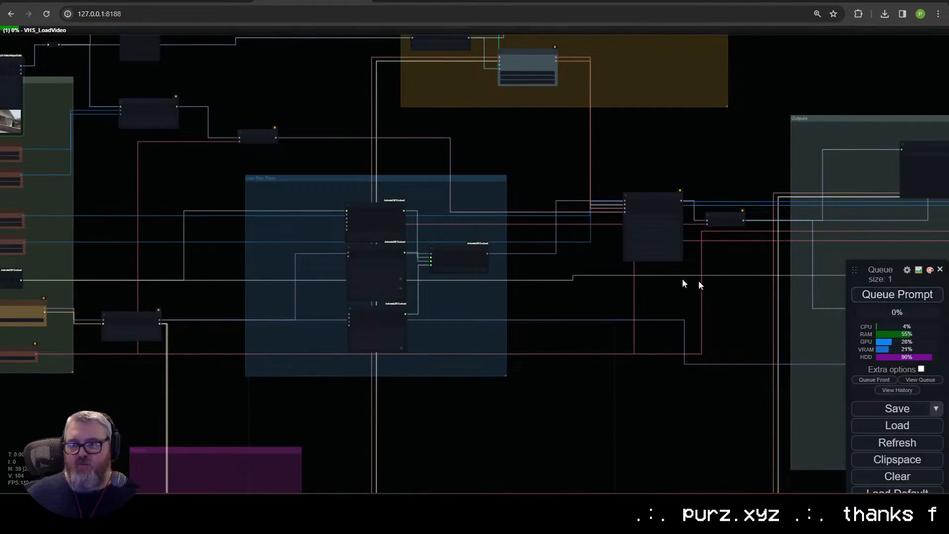
# Step: Move the input Preview Image node closer to the reroute node and enlarge one of its loaded frames
pyautogui.moveTo(309, 262); pyautogui.dragTo(654, 422)
pyautogui.scroll(9, 383, 309)
pyautogui.moveTo(392, 270); pyautogui.dragTo(142, 419)
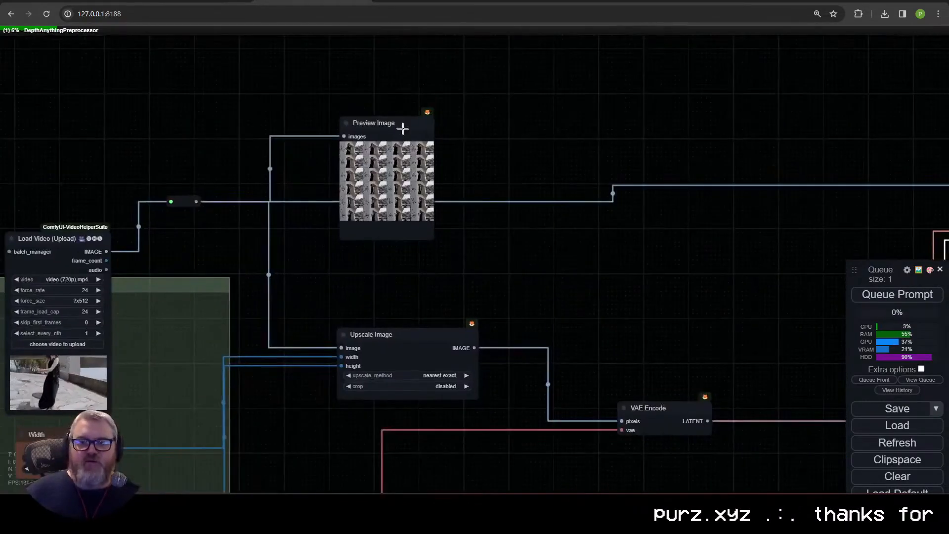
pyautogui.moveTo(379, 118); pyautogui.dragTo(335, 100)
pyautogui.click(308, 130)
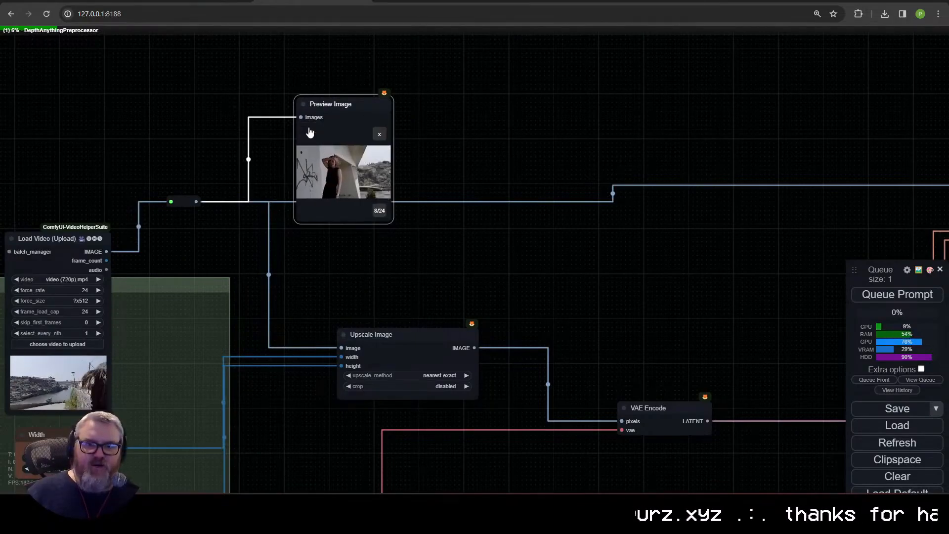
# Step: Trace the image path through the Upscale Image and VAE Encode nodes to the KSampler (Advanced) node
pyautogui.click(405, 335)
pyautogui.click(657, 409)
pyautogui.moveTo(677, 325); pyautogui.dragTo(235, 207)
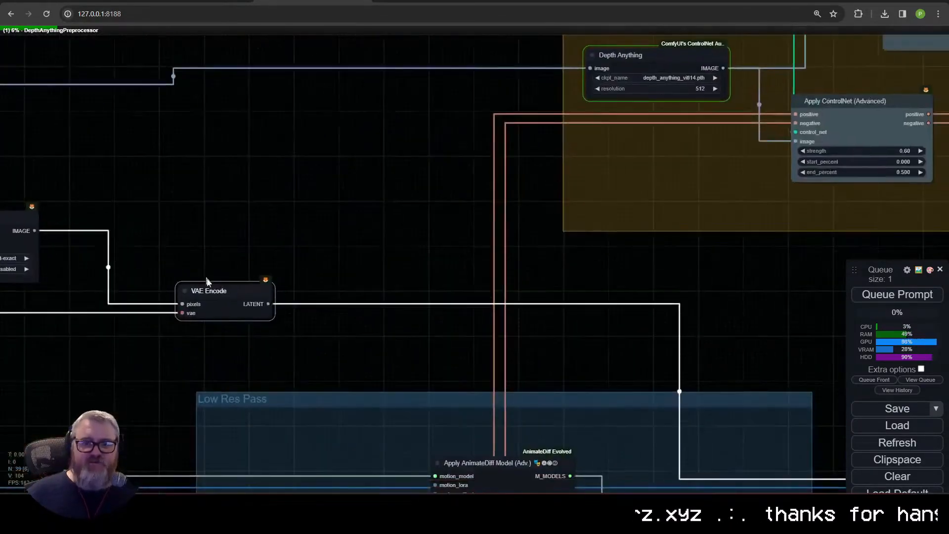
pyautogui.moveTo(463, 359); pyautogui.dragTo(57, 153)
pyautogui.click(736, 235)
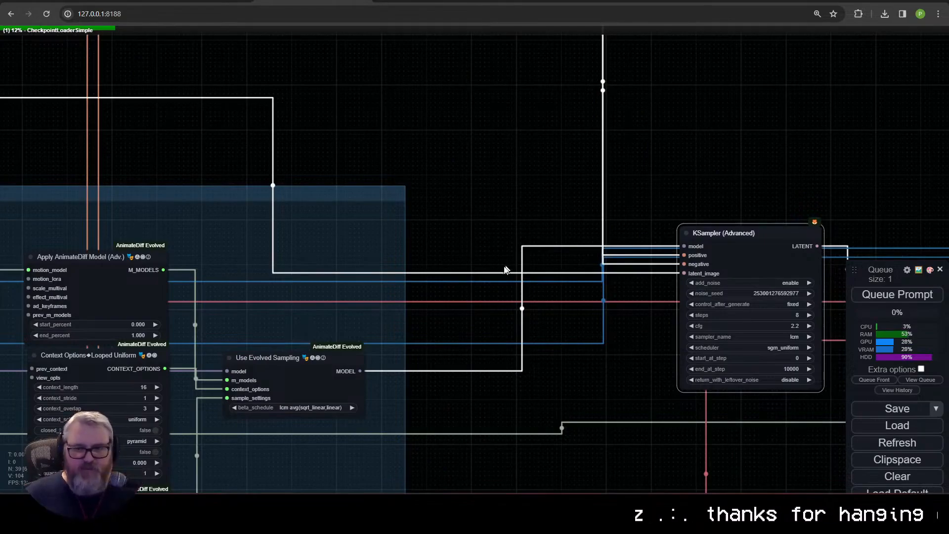
# Step: Examine the Load LoRA, Load Checkpoint and Load AnimateDiff Model nodes and the width and height inputs during the run
pyautogui.moveTo(176, 352); pyautogui.dragTo(659, 221)
pyautogui.scroll(-5, 722, 222)
pyautogui.moveTo(429, 316); pyautogui.dragTo(607, 352)
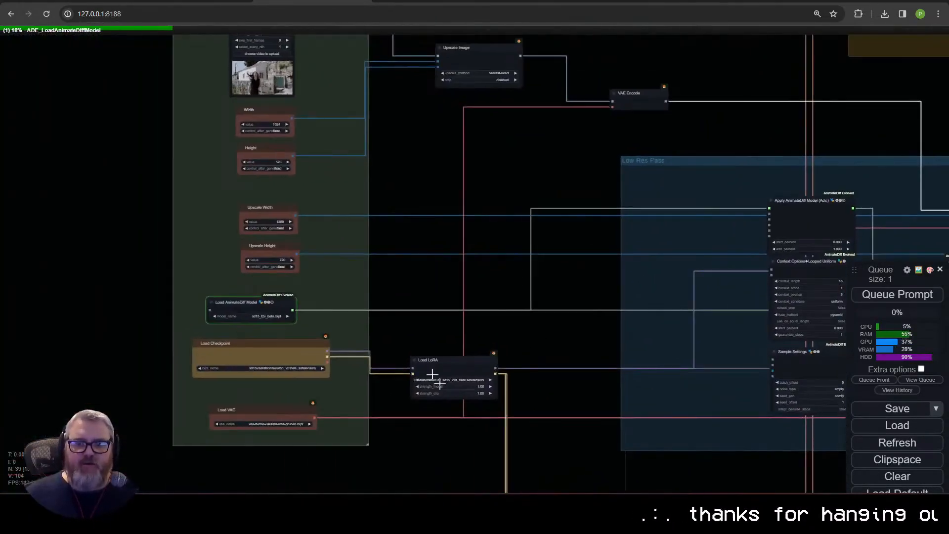
pyautogui.click(450, 364)
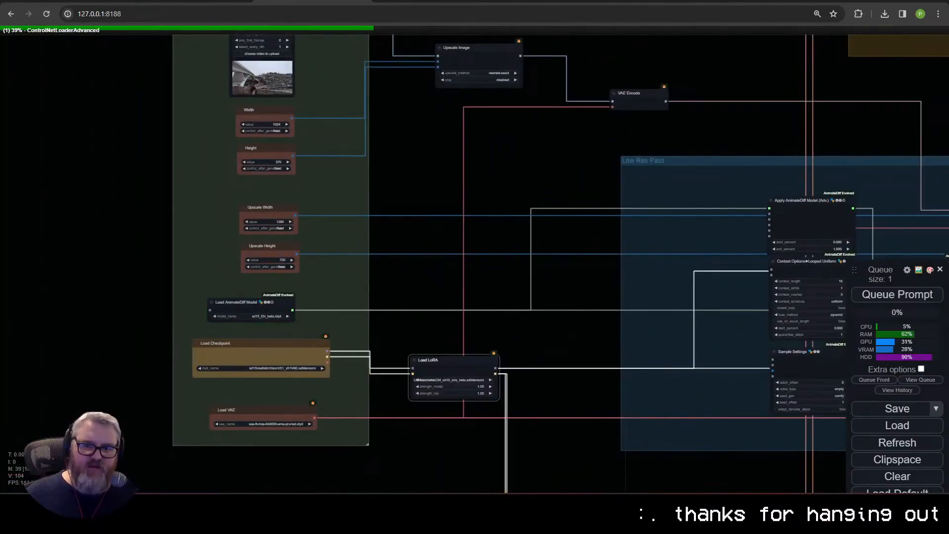
pyautogui.scroll(6, 396, 354)
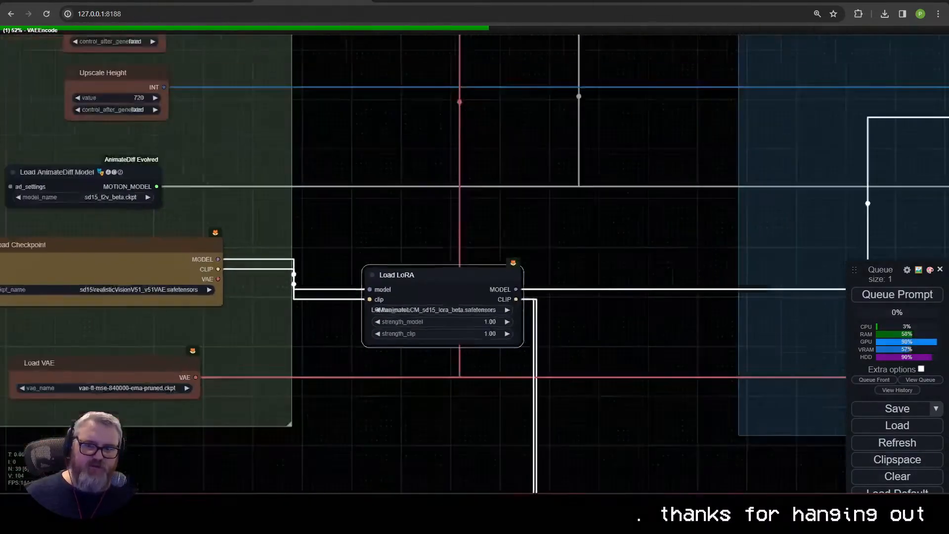
pyautogui.moveTo(479, 367); pyautogui.dragTo(593, 274)
pyautogui.moveTo(187, 119); pyautogui.dragTo(224, 305)
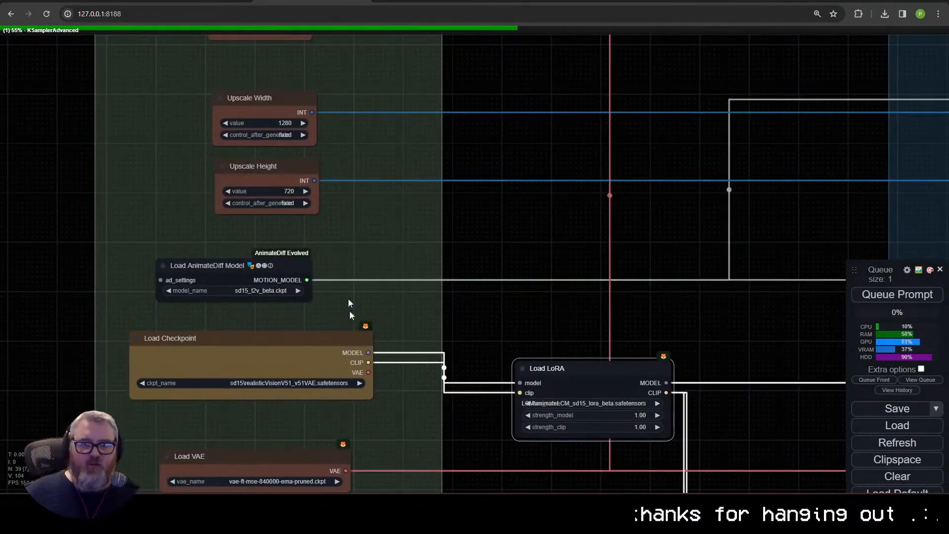
pyautogui.scroll(-8, 289, 341)
pyautogui.moveTo(400, 302); pyautogui.dragTo(184, 302)
pyautogui.moveTo(129, 263); pyautogui.dragTo(281, 268)
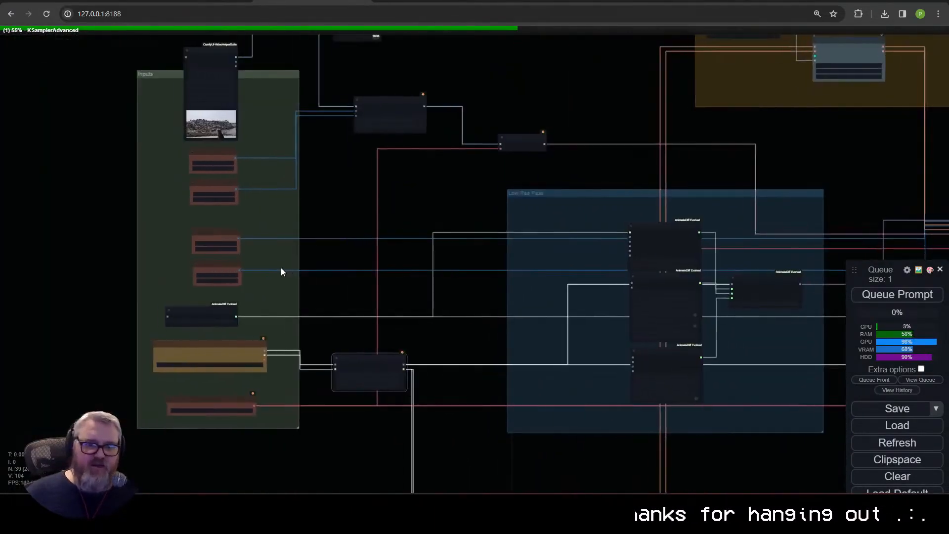
pyautogui.scroll(6, 281, 268)
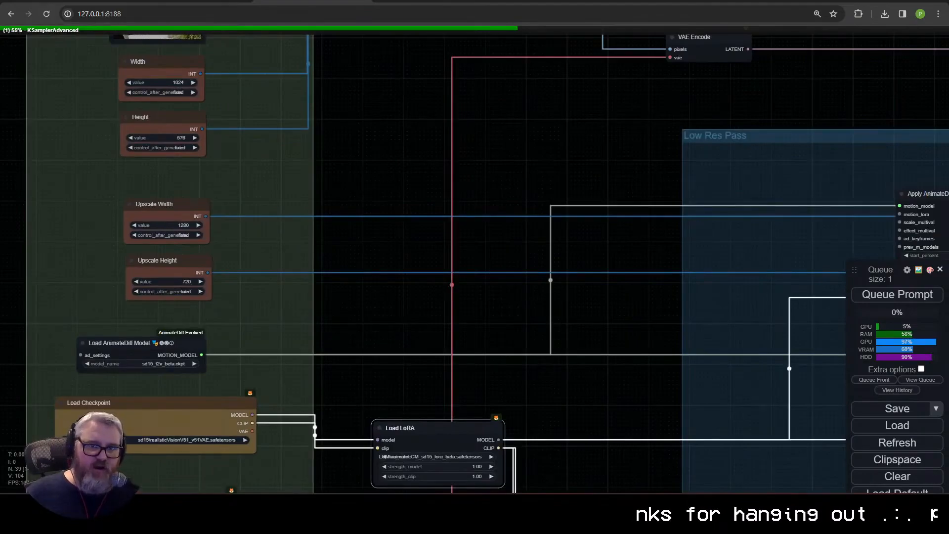
# Step: Trace the video frames from the width and height inputs and Upscale Image and VAE Encode nodes across to the ControlNet group
pyautogui.moveTo(320, 154); pyautogui.dragTo(113, 283)
pyautogui.scroll(1, 113, 282)
pyautogui.moveTo(244, 194); pyautogui.dragTo(372, 267)
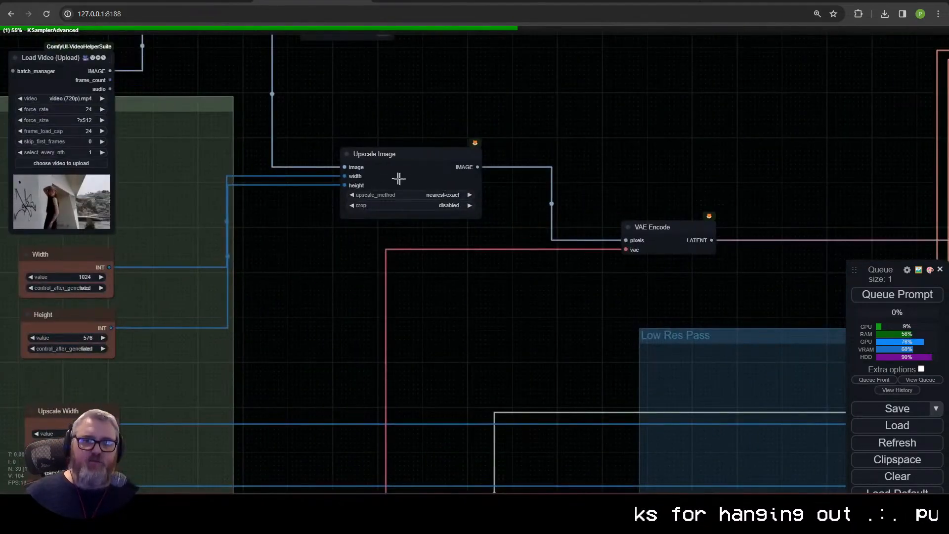
pyautogui.scroll(-3, 688, 266)
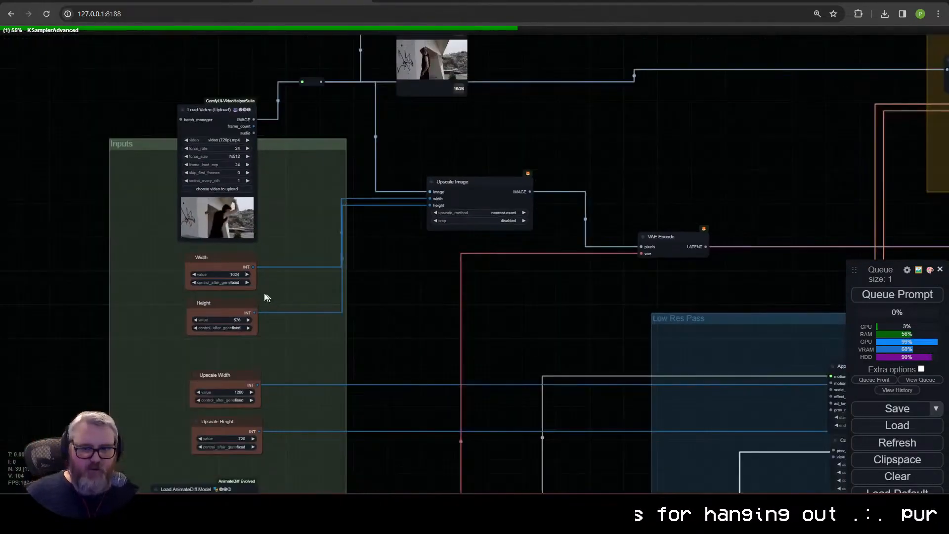
pyautogui.moveTo(500, 328); pyautogui.dragTo(268, 411)
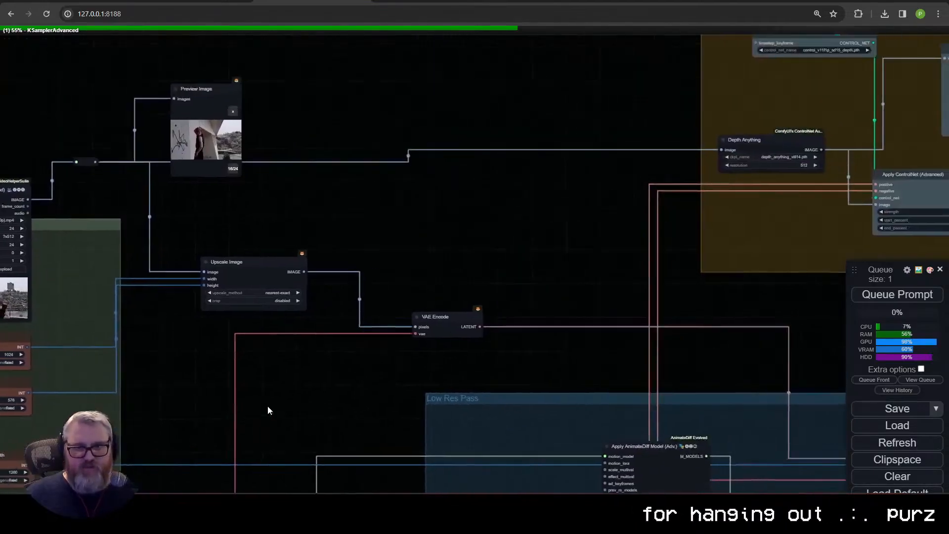
pyautogui.moveTo(702, 395); pyautogui.dragTo(169, 462)
pyautogui.moveTo(384, 327); pyautogui.dragTo(352, 476)
# Step: Look through the depth map frames in the ControlNet group's Preview Image node and inspect the Depth Anything node
pyautogui.click(386, 288)
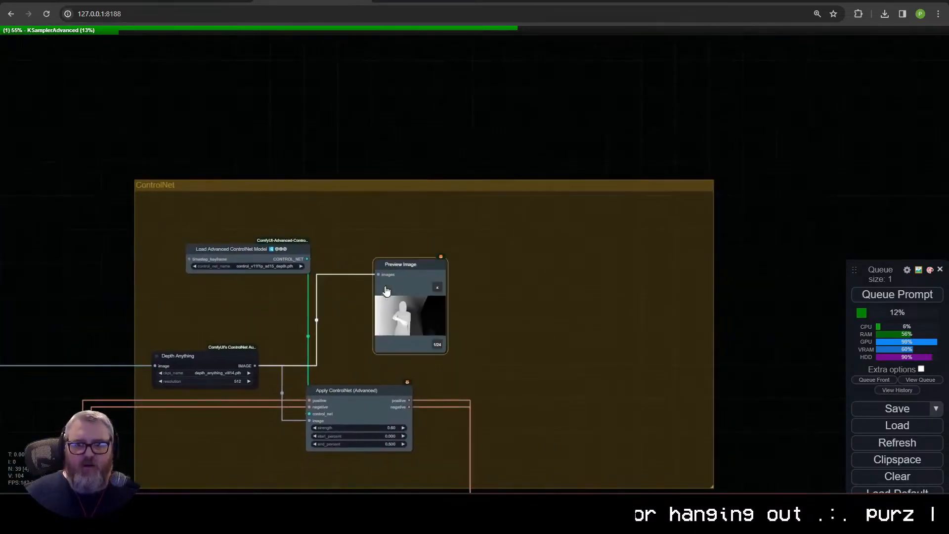
pyautogui.scroll(5, 453, 316)
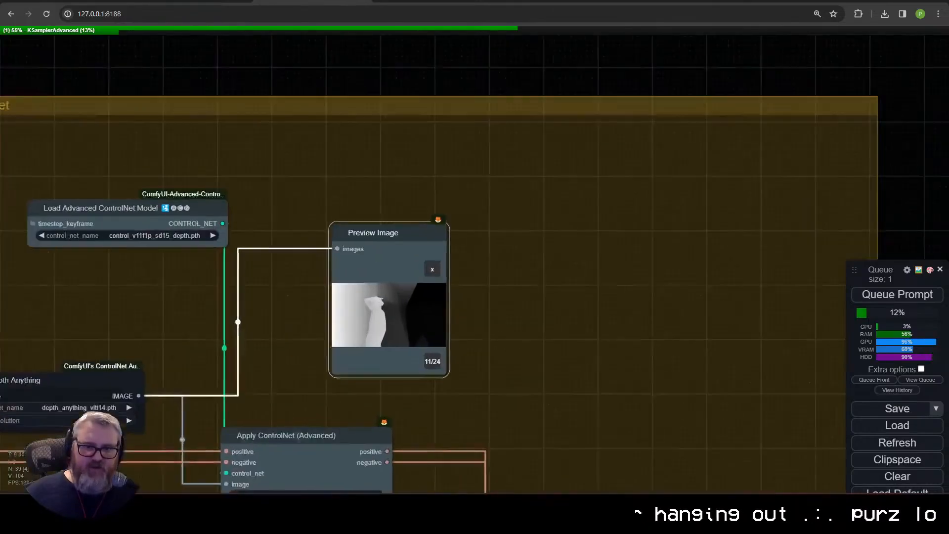
pyautogui.moveTo(197, 391); pyautogui.dragTo(515, 296)
pyautogui.scroll(5, 362, 318)
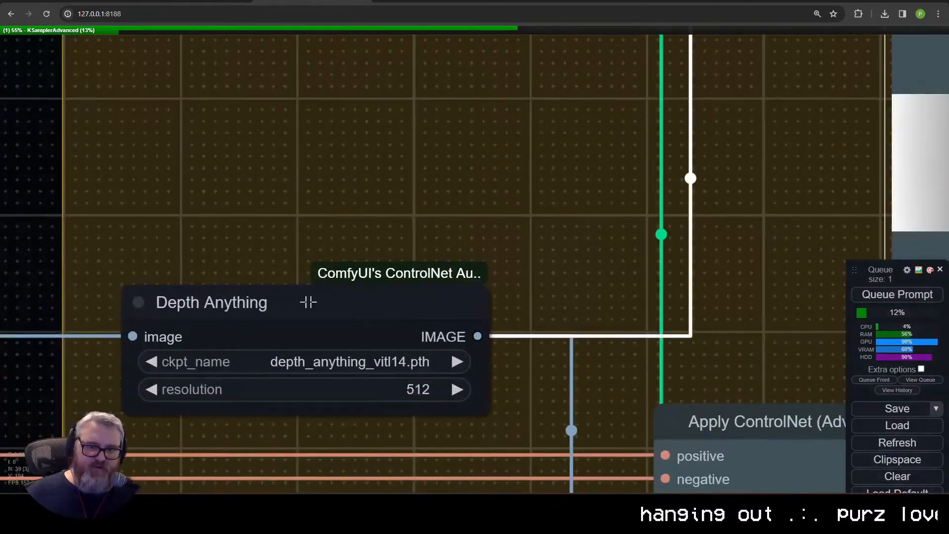
pyautogui.scroll(-7, 476, 262)
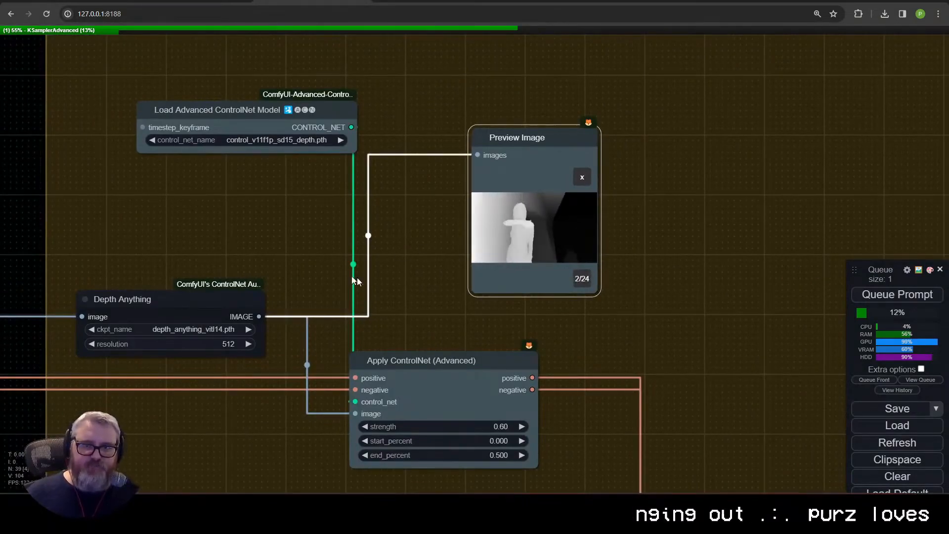
# Step: Examine the strength, start_percent and end_percent settings of the Apply ControlNet (Advanced) node
pyautogui.scroll(-3, 467, 365)
pyautogui.scroll(4, 366, 249)
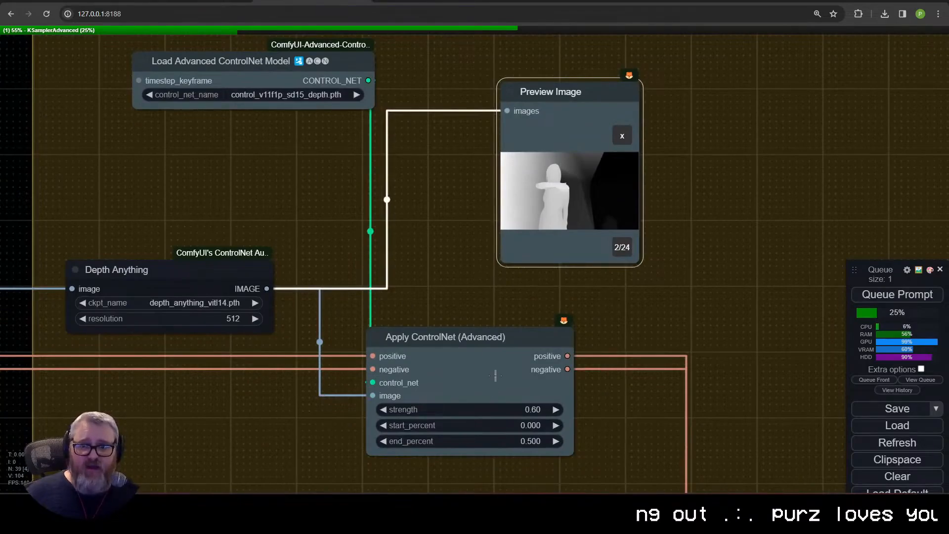
pyautogui.scroll(10, 456, 318)
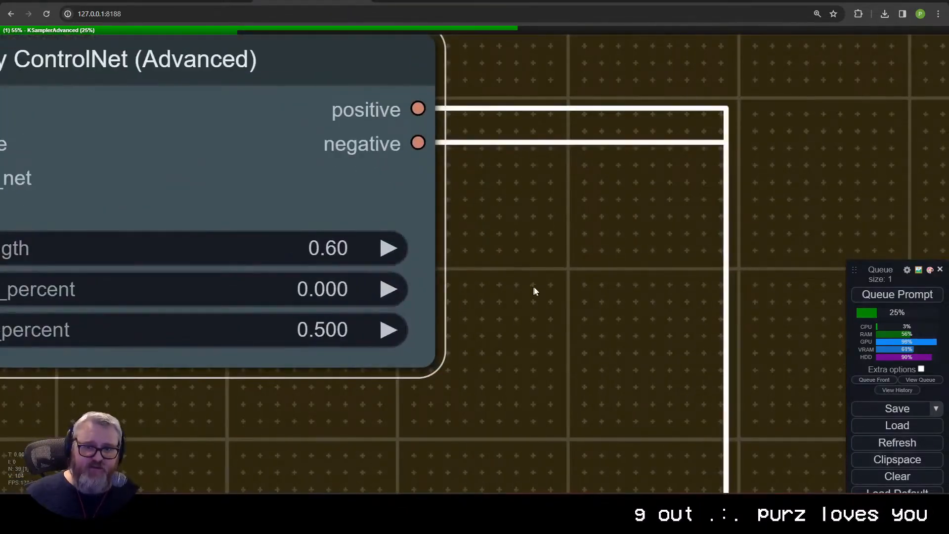
pyautogui.scroll(1, 534, 292)
pyautogui.moveTo(533, 291); pyautogui.dragTo(693, 313)
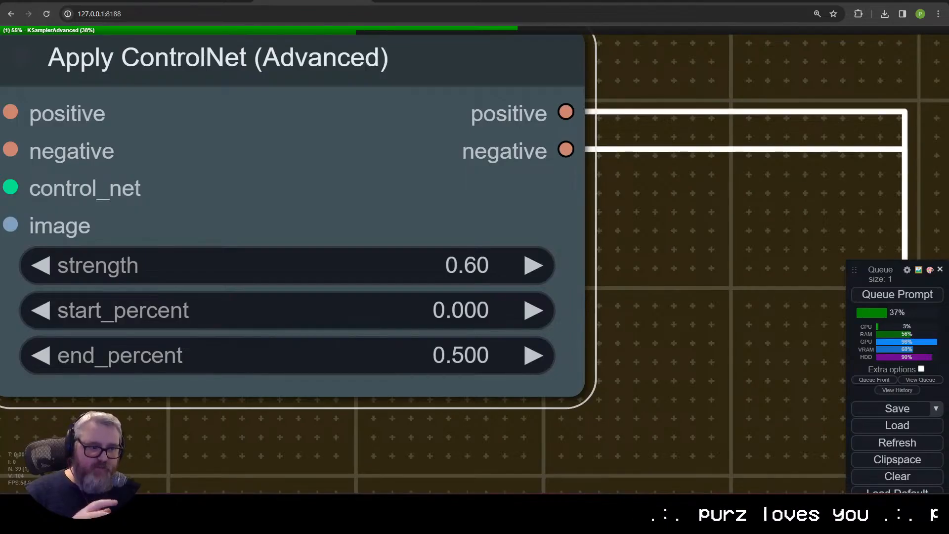
# Step: Follow the ControlNet's positive and negative outputs to the KSampler (Advanced) node and on to VAE Decode
pyautogui.scroll(-10, 449, 362)
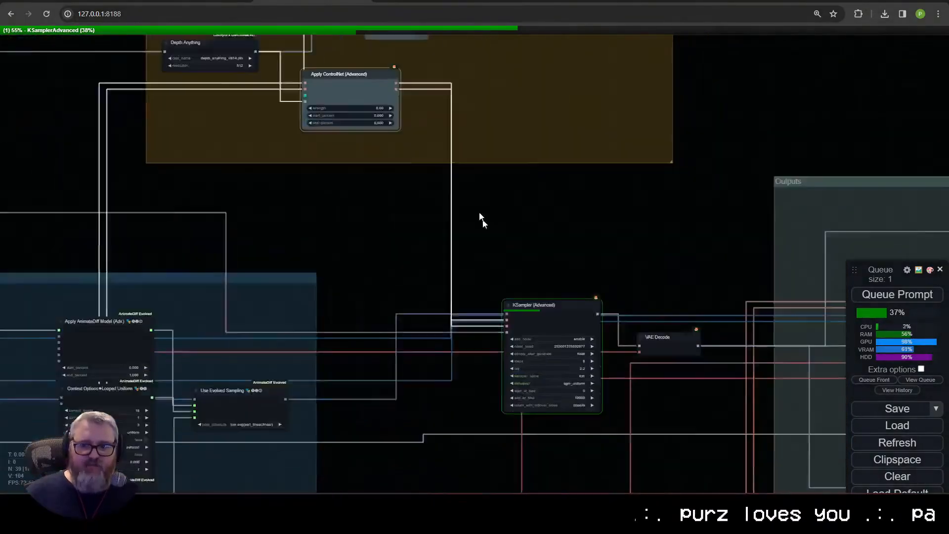
pyautogui.scroll(3, 479, 217)
pyautogui.click(494, 139)
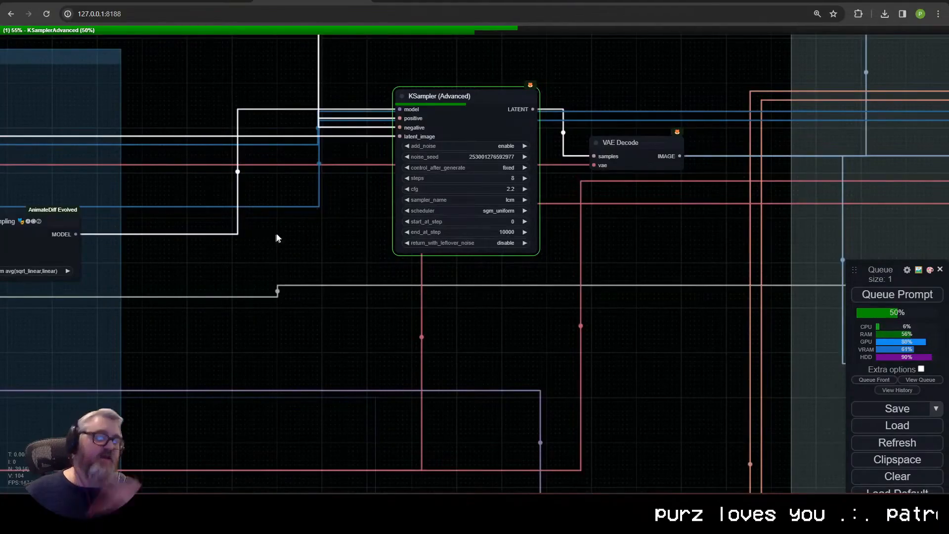
pyautogui.scroll(-3, 387, 295)
pyautogui.moveTo(487, 312); pyautogui.dragTo(295, 317)
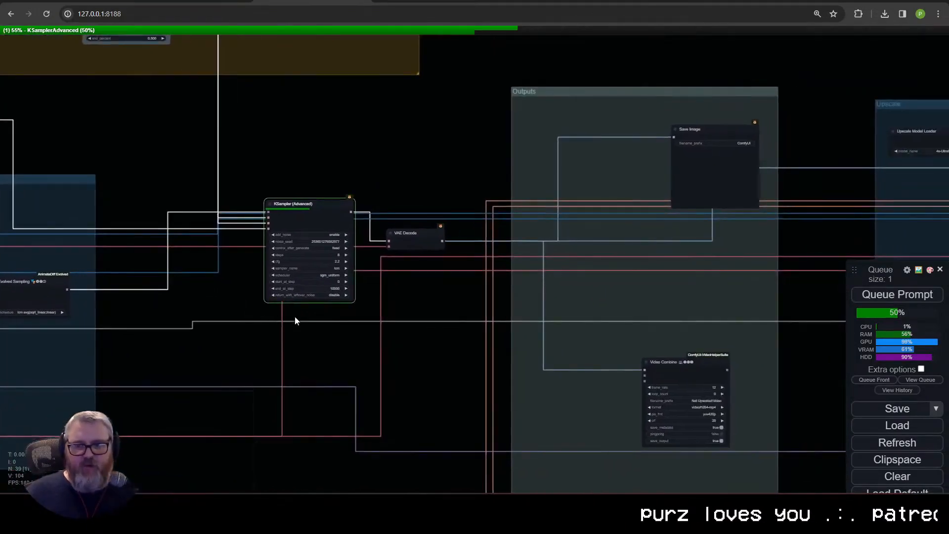
# Step: Move the queue panel higher up, open the ComfyUI Manager and set the preview method to Auto
pyautogui.scroll(-5, 684, 227)
pyautogui.moveTo(854, 270); pyautogui.dragTo(844, 89)
pyautogui.click(887, 353)
pyautogui.click(282, 210)
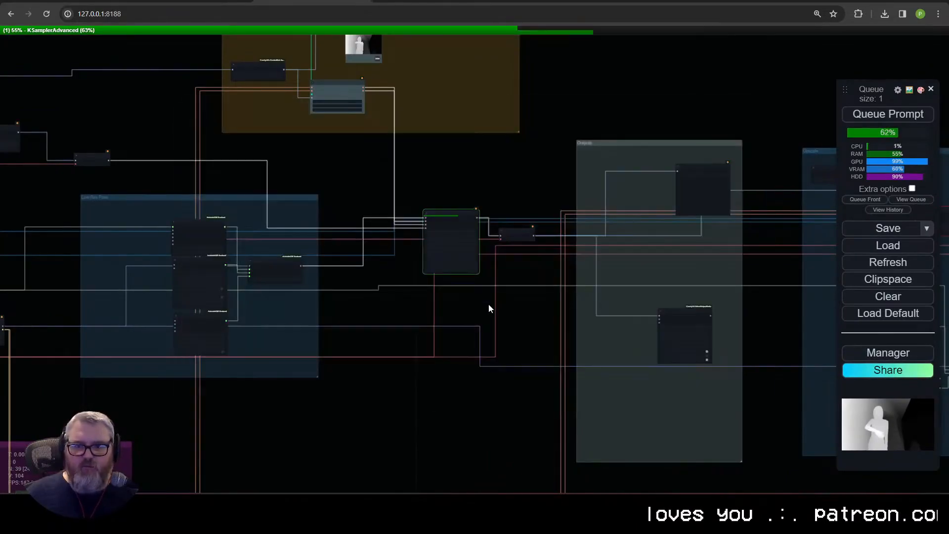
pyautogui.scroll(13, 488, 305)
# Step: Examine the running KSampler (Advanced) node and follow its VAE Decode output to the nodes in the Outputs group
pyautogui.scroll(-12, 499, 264)
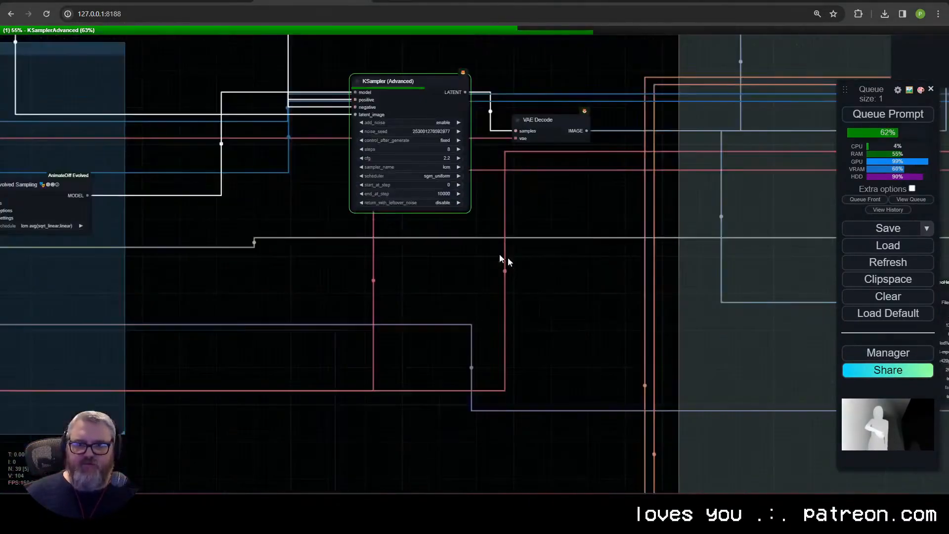
pyautogui.scroll(8, 518, 243)
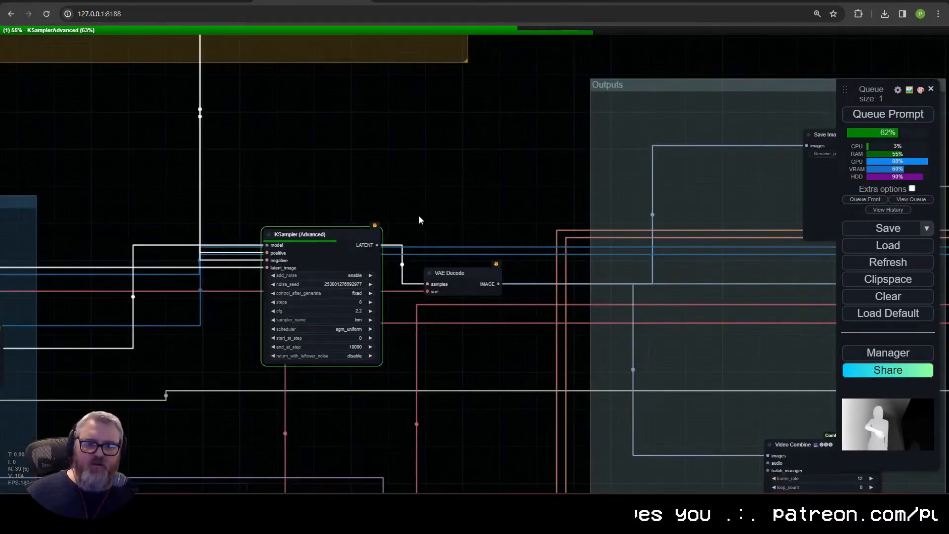
pyautogui.scroll(6, 419, 215)
pyautogui.scroll(-10, 588, 297)
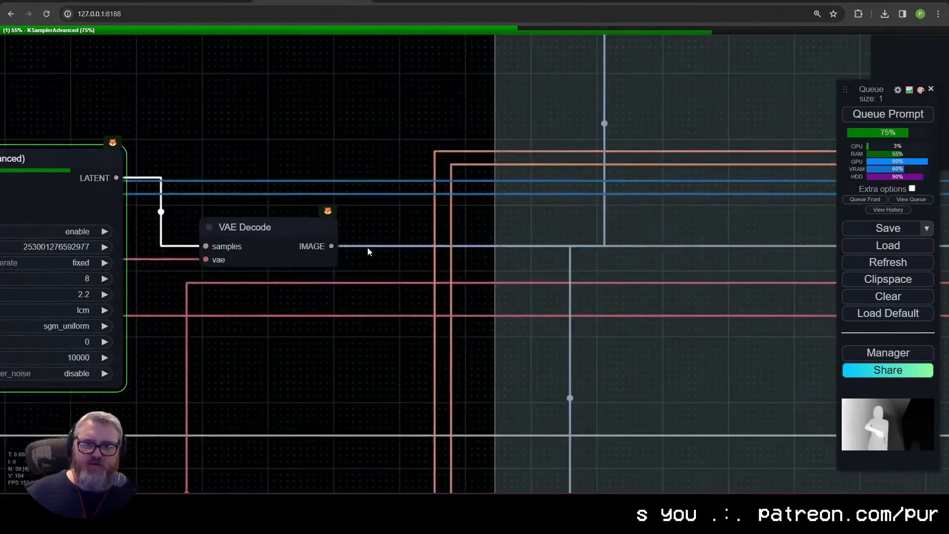
pyautogui.scroll(6, 394, 232)
pyautogui.scroll(-10, 394, 232)
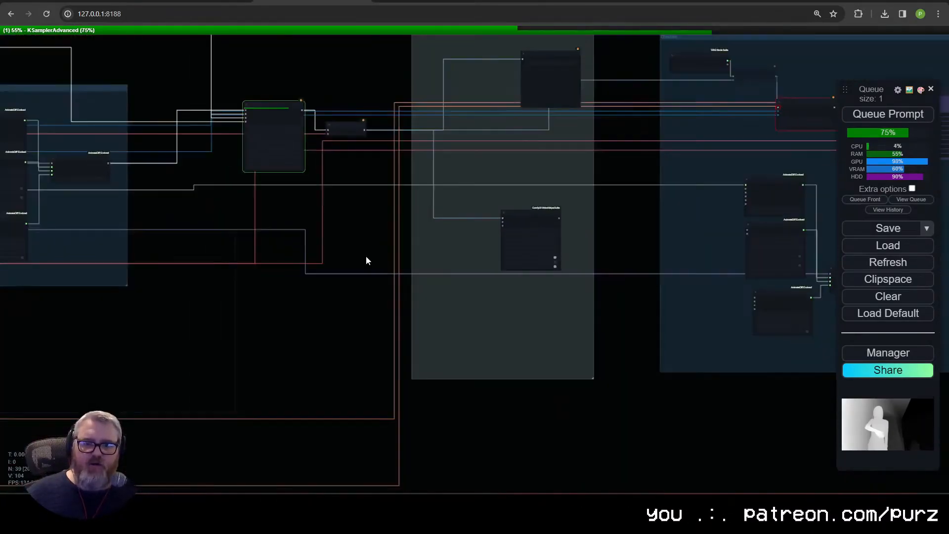
pyautogui.scroll(10, 267, 375)
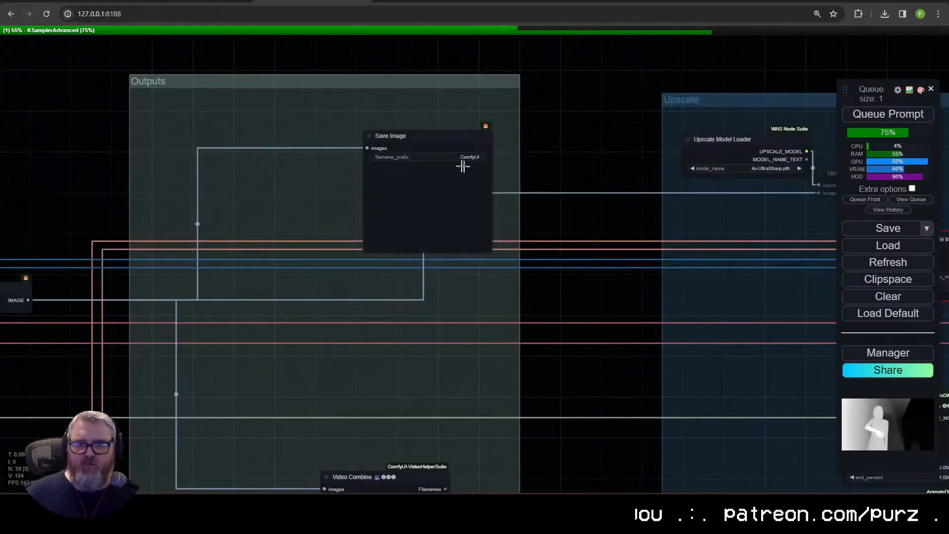
# Step: Move the Save Image and Video Combine nodes in the Outputs group closer to the VAE Decode node
pyautogui.moveTo(401, 139); pyautogui.dragTo(242, 124)
pyautogui.moveTo(421, 341); pyautogui.dragTo(247, 124)
pyautogui.moveTo(217, 261); pyautogui.dragTo(383, 196)
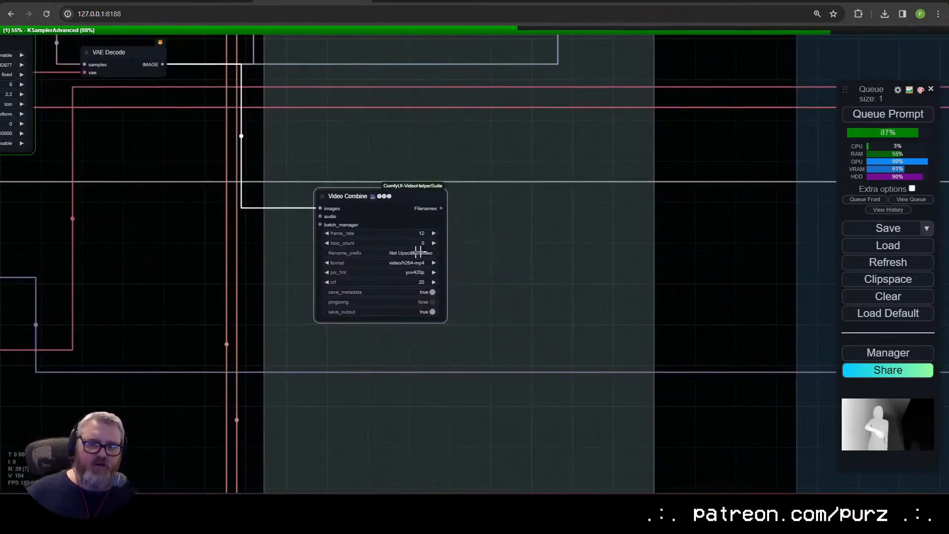
# Step: Space out the Upscale Image and Upscale Image (using Model) nodes within the Upscale group
pyautogui.moveTo(638, 300); pyautogui.dragTo(465, 329)
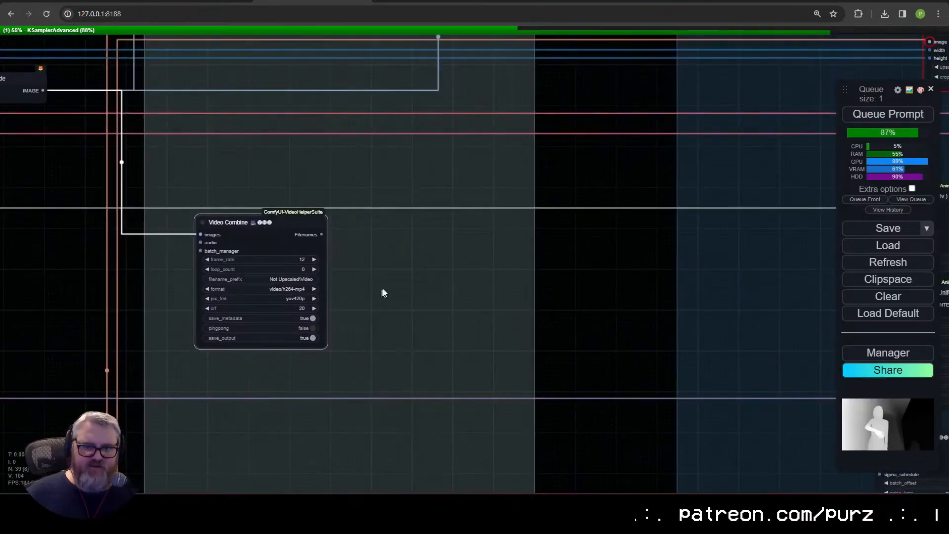
pyautogui.moveTo(754, 226); pyautogui.dragTo(392, 438)
pyautogui.scroll(-4, 391, 438)
pyautogui.scroll(6, 437, 415)
pyautogui.moveTo(436, 416); pyautogui.dragTo(255, 389)
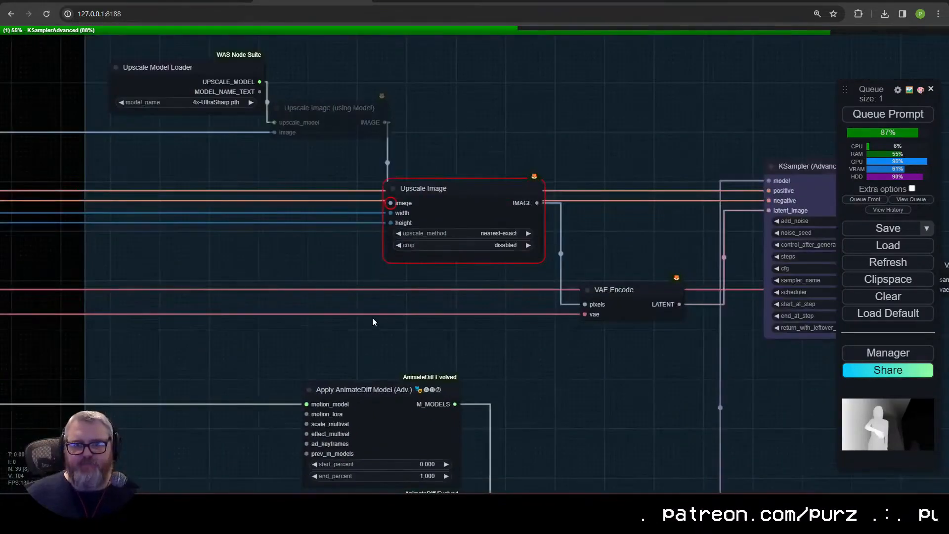
pyautogui.moveTo(423, 188); pyautogui.dragTo(477, 146)
pyautogui.moveTo(350, 110); pyautogui.dragTo(367, 111)
# Step: View the generated video in the Video Combine node of the Outputs group
pyautogui.scroll(-6, 359, 152)
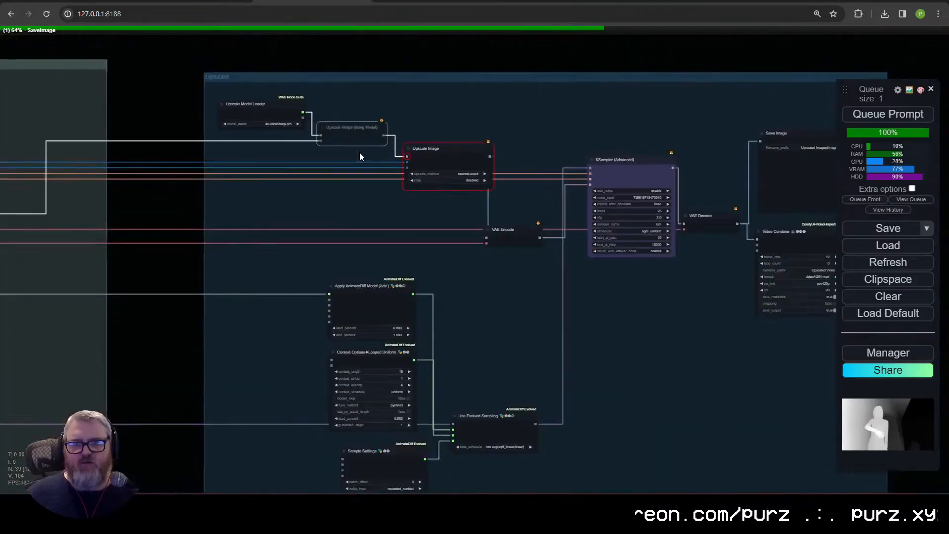
pyautogui.scroll(-9, 324, 293)
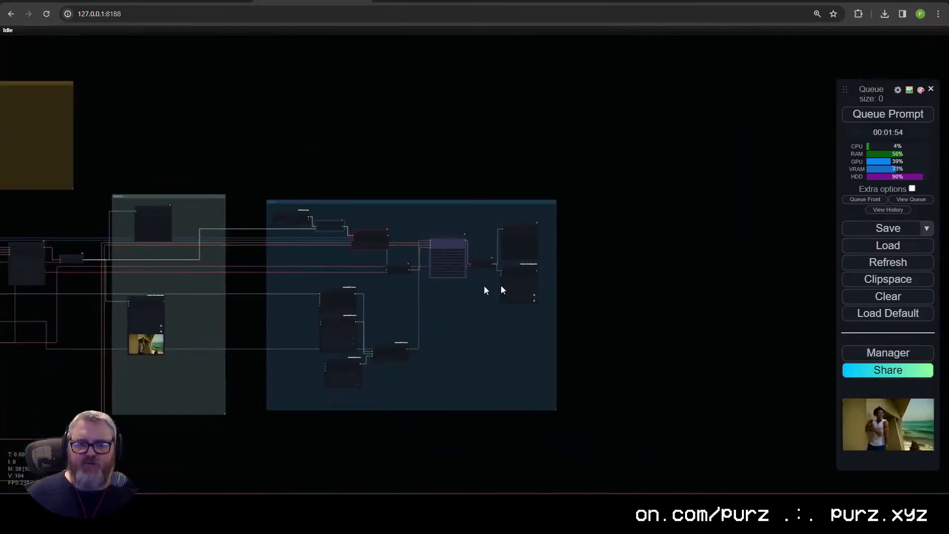
pyautogui.moveTo(324, 291); pyautogui.dragTo(643, 275)
pyautogui.scroll(7, 499, 319)
pyautogui.scroll(6, 468, 330)
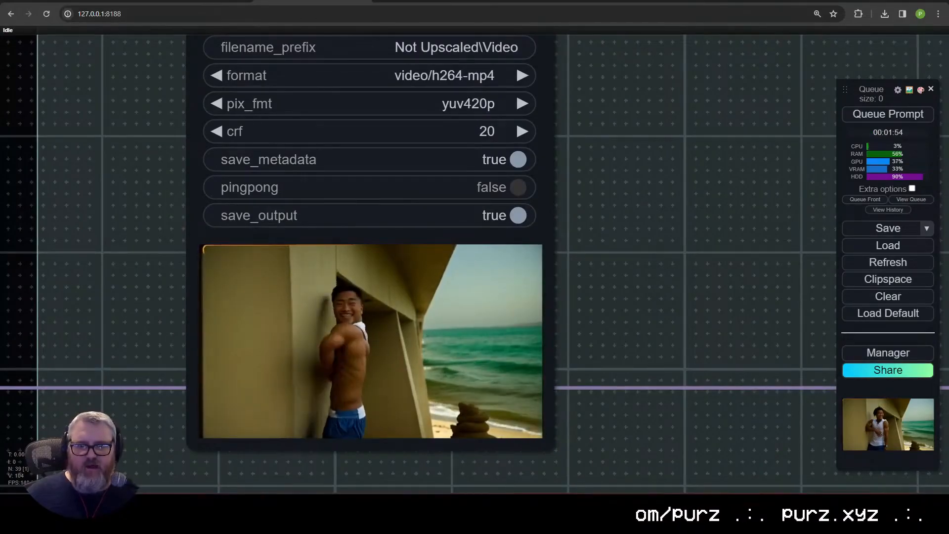
# Step: Unmute the Upscale Image (using Model) node in the Upscale group and close the browser window opened by mistake
pyautogui.scroll(-4, 468, 330)
pyautogui.moveTo(771, 292); pyautogui.dragTo(281, 402)
pyautogui.scroll(-13, 281, 402)
pyautogui.moveTo(487, 465); pyautogui.dragTo(345, 354)
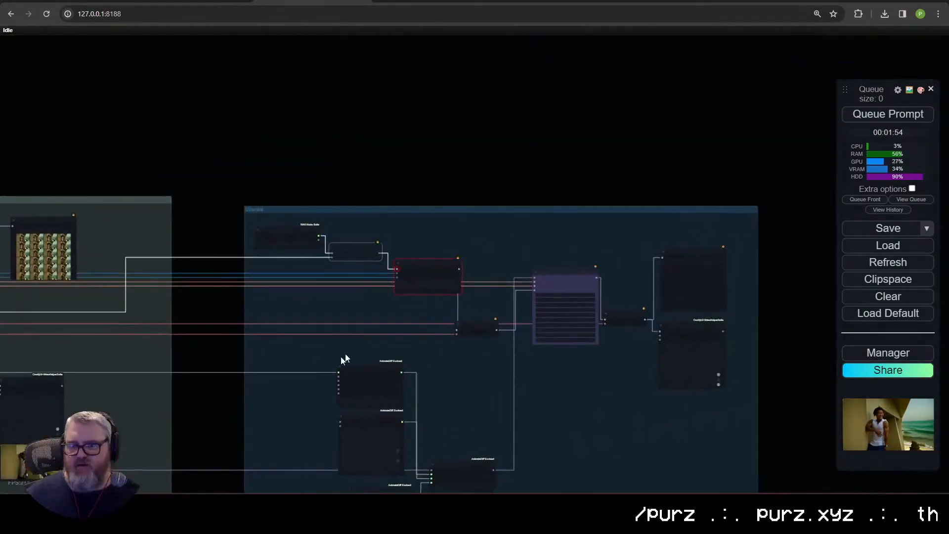
pyautogui.scroll(13, 371, 343)
pyautogui.moveTo(357, 204); pyautogui.dragTo(354, 437)
pyautogui.hotkey('ctrl', 'n')
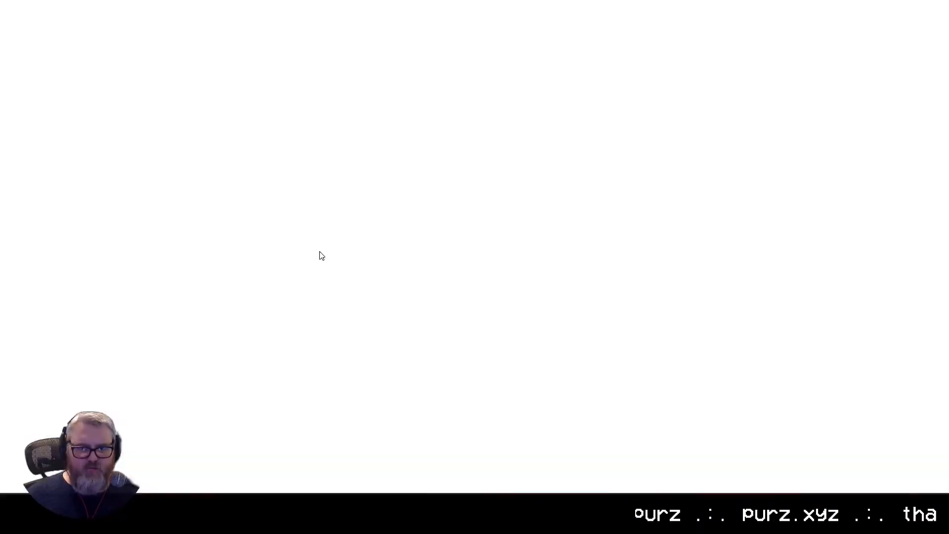
pyautogui.hotkey('ctrl', 'w')
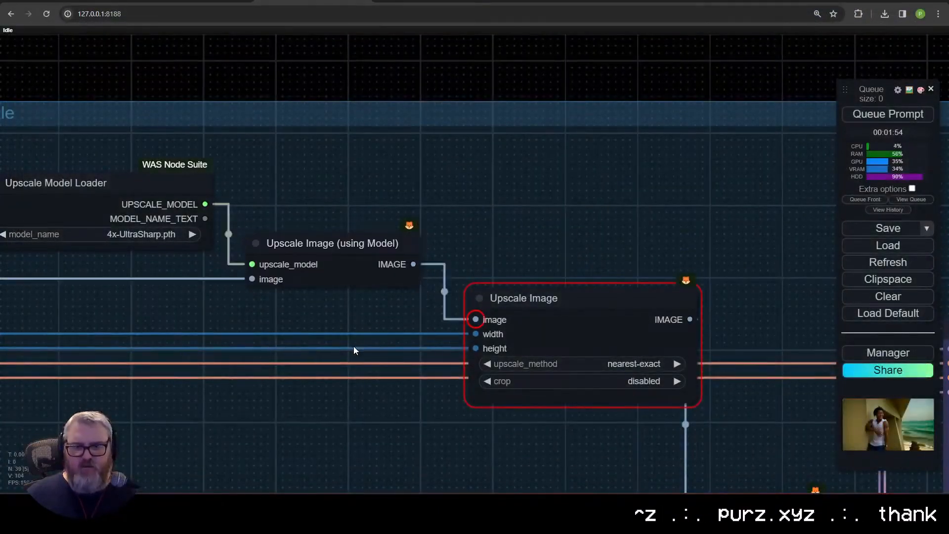
# Step: Set the Upscale Model Loader to 4x_PixelPerfectV4_137000_G.pth and queue the workflow again
pyautogui.scroll(-7, 354, 346)
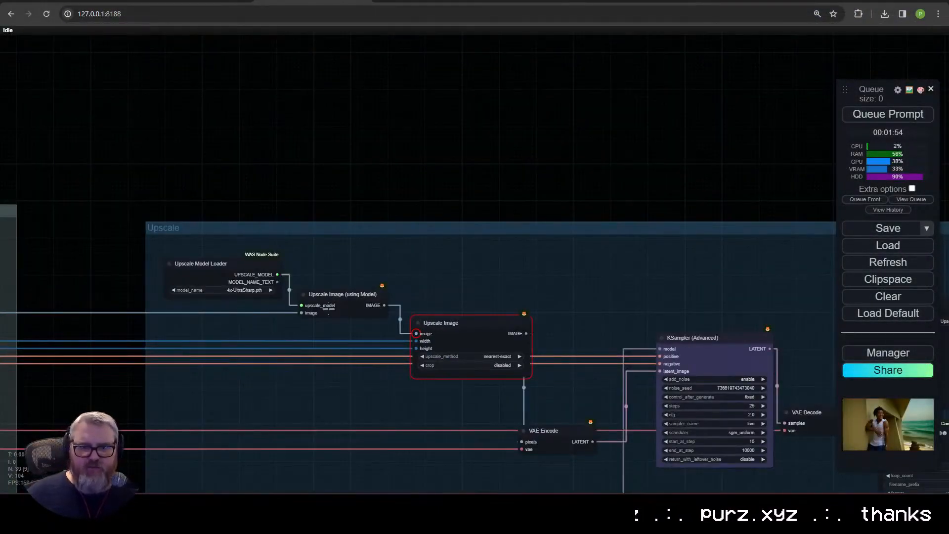
pyautogui.click(390, 181)
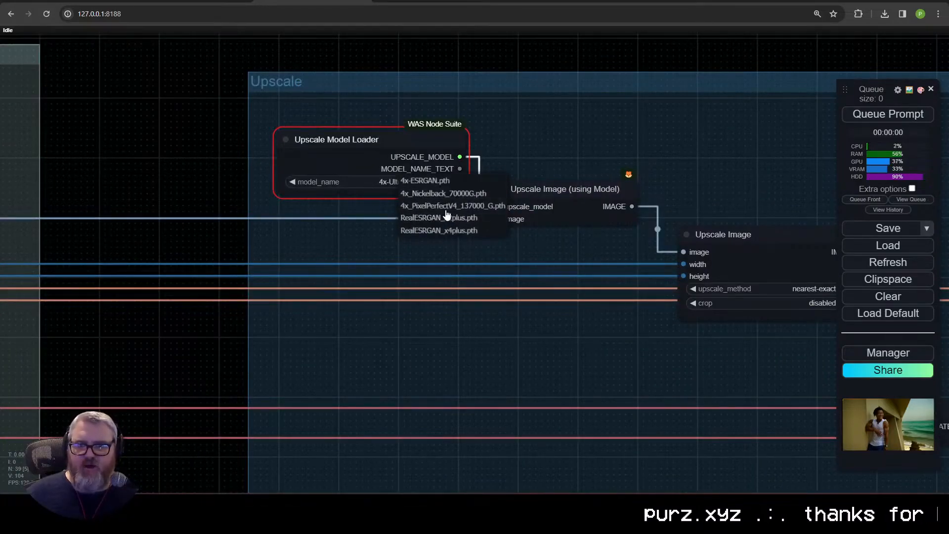
pyautogui.click(451, 206)
pyautogui.hotkey('ctrl', 'Return')
pyautogui.scroll(6, 643, 187)
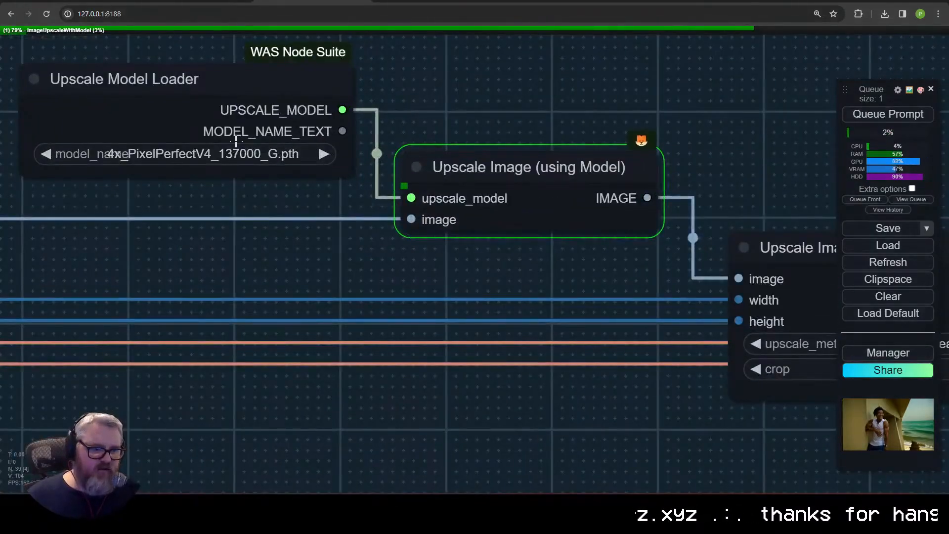
# Step: Examine the Upscale group's sampler, AnimateDiff model, context options and sampling nodes while the upscale runs
pyautogui.scroll(-12, 384, 234)
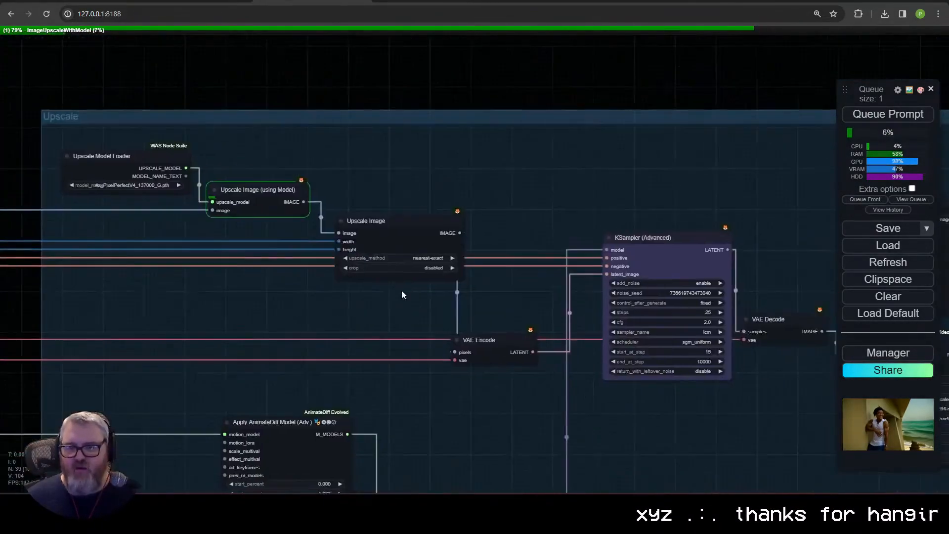
pyautogui.moveTo(278, 277); pyautogui.dragTo(330, 267)
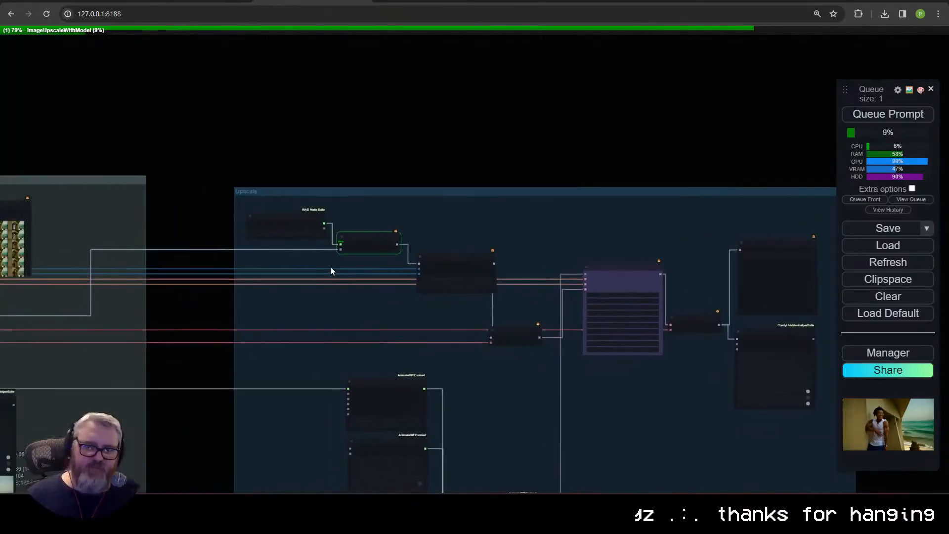
pyautogui.scroll(13, 342, 263)
pyautogui.scroll(-9, 435, 293)
pyautogui.scroll(-6, 455, 313)
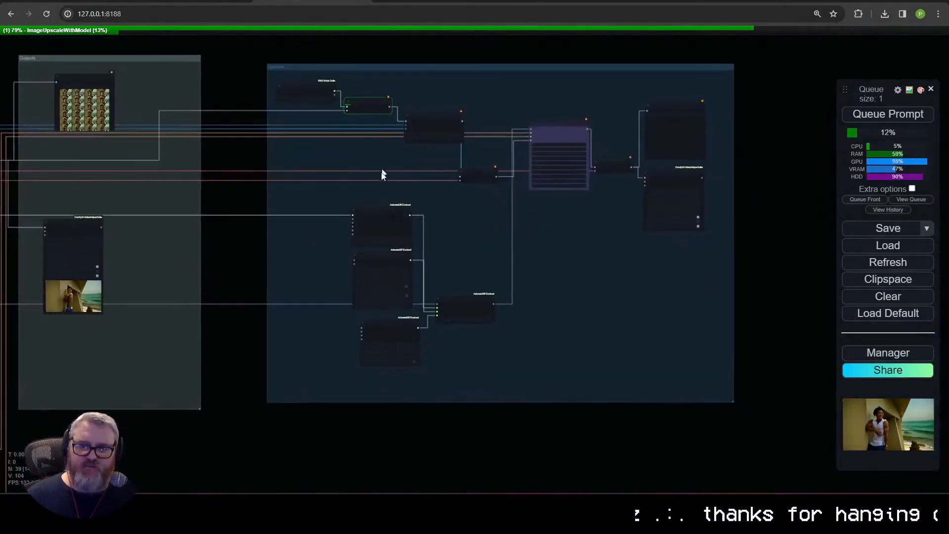
pyautogui.scroll(9, 419, 238)
pyautogui.scroll(-2, 481, 253)
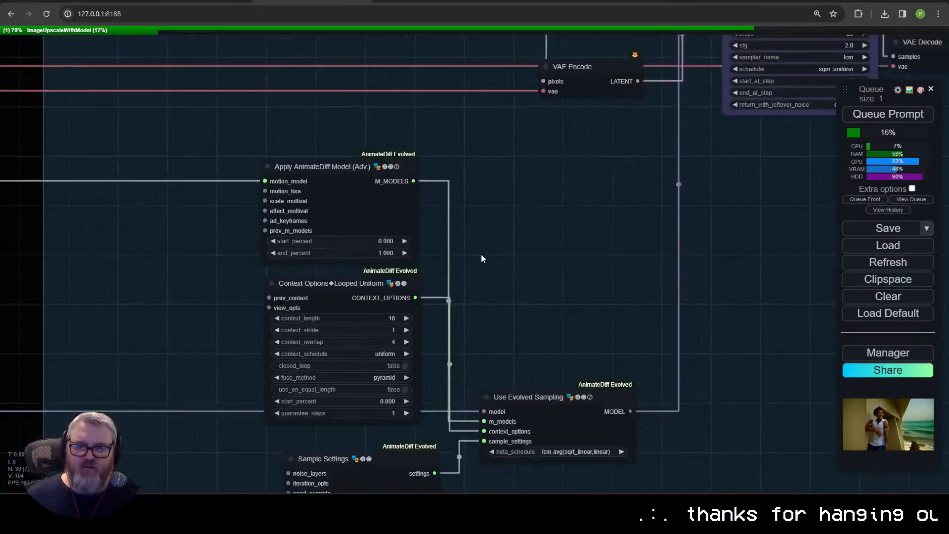
# Step: Look over the workflow from the Upscale group back to the Load Video (Upload) node at the Inputs group
pyautogui.moveTo(481, 254); pyautogui.dragTo(467, 91)
pyautogui.moveTo(433, 179); pyautogui.dragTo(468, 318)
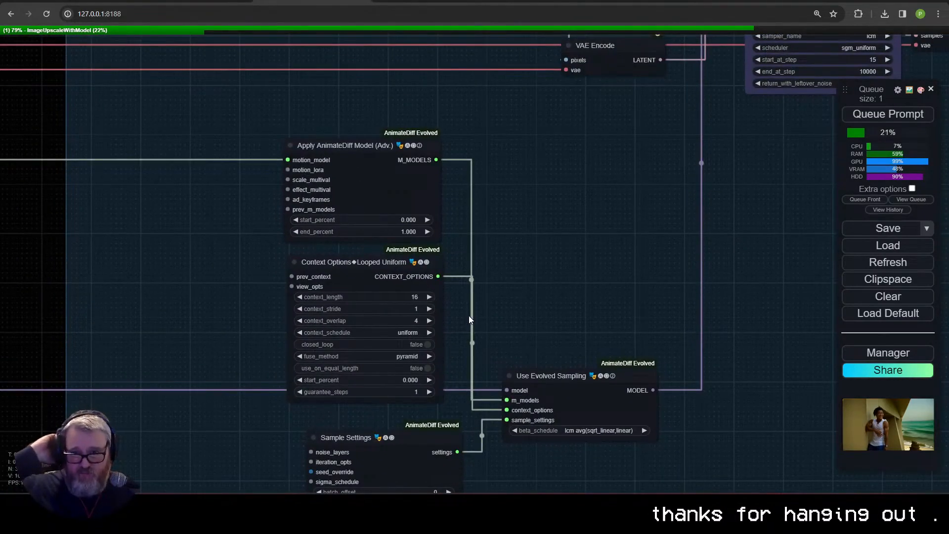
pyautogui.scroll(-10, 468, 315)
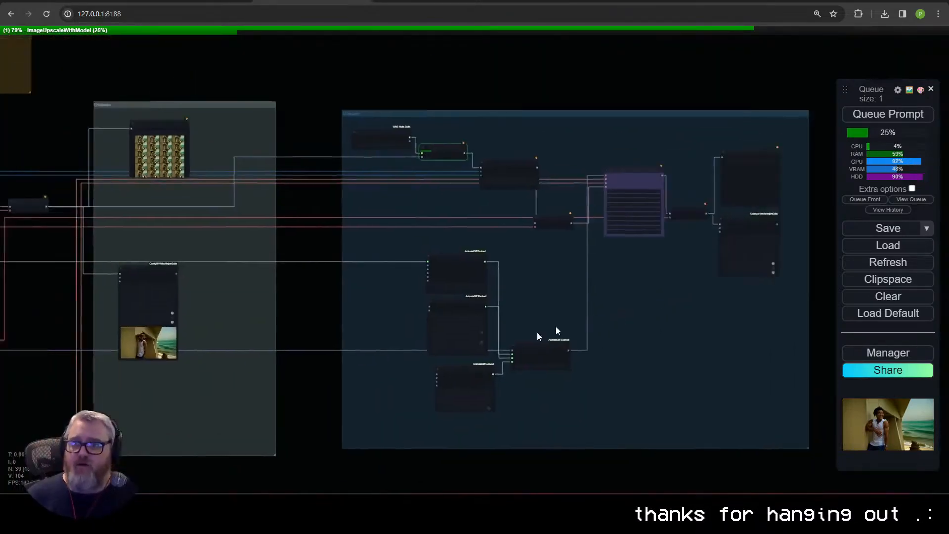
pyautogui.moveTo(651, 284); pyautogui.dragTo(706, 348)
pyautogui.moveTo(239, 341); pyautogui.dragTo(678, 292)
pyautogui.moveTo(382, 307); pyautogui.dragTo(772, 307)
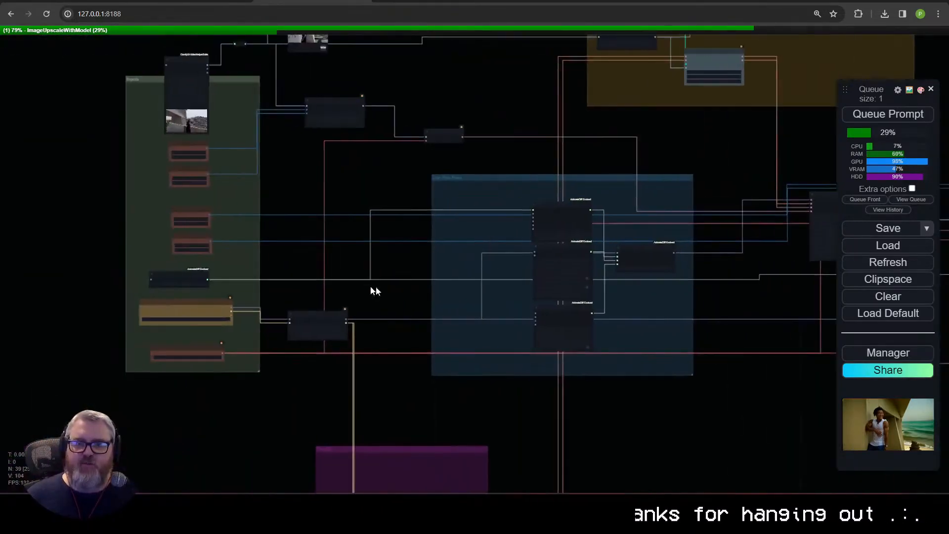
pyautogui.moveTo(376, 286); pyautogui.dragTo(480, 359)
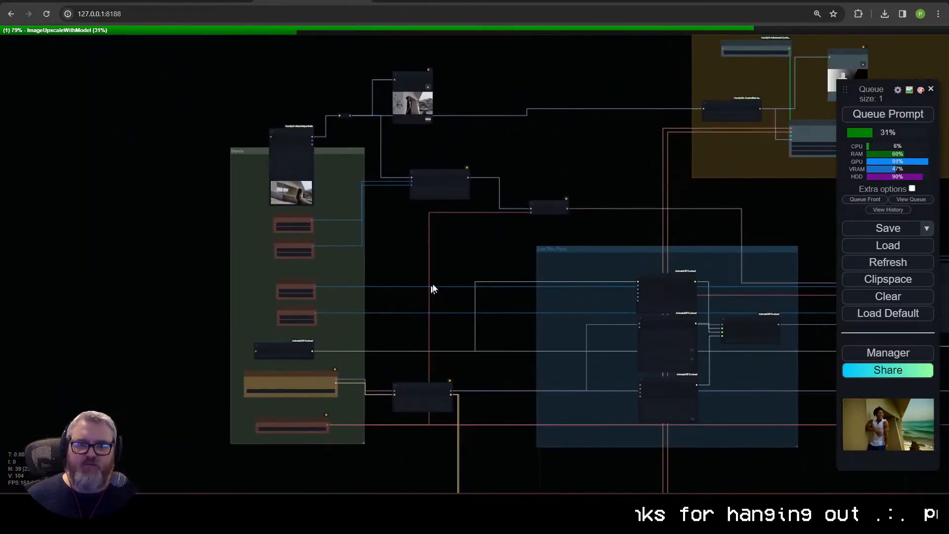
pyautogui.moveTo(467, 262); pyautogui.dragTo(529, 407)
pyautogui.scroll(13, 498, 299)
pyautogui.scroll(-5, 667, 282)
pyautogui.scroll(-6, 623, 332)
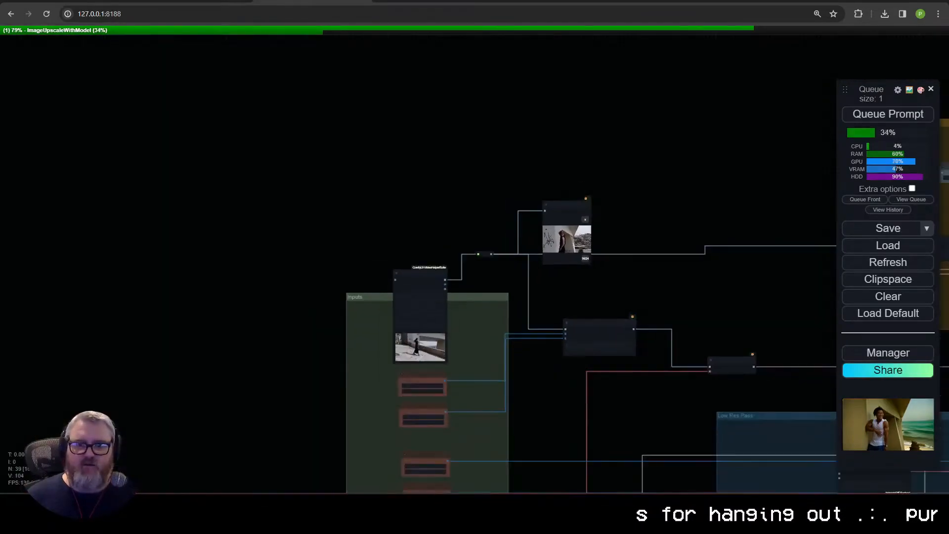
# Step: Move the Load Video (Upload) node beside the Video Combine node in the Outputs group and enlarge it for a side-by-side comparison
pyautogui.scroll(-6, 292, 305)
pyautogui.moveTo(292, 305); pyautogui.dragTo(163, 216)
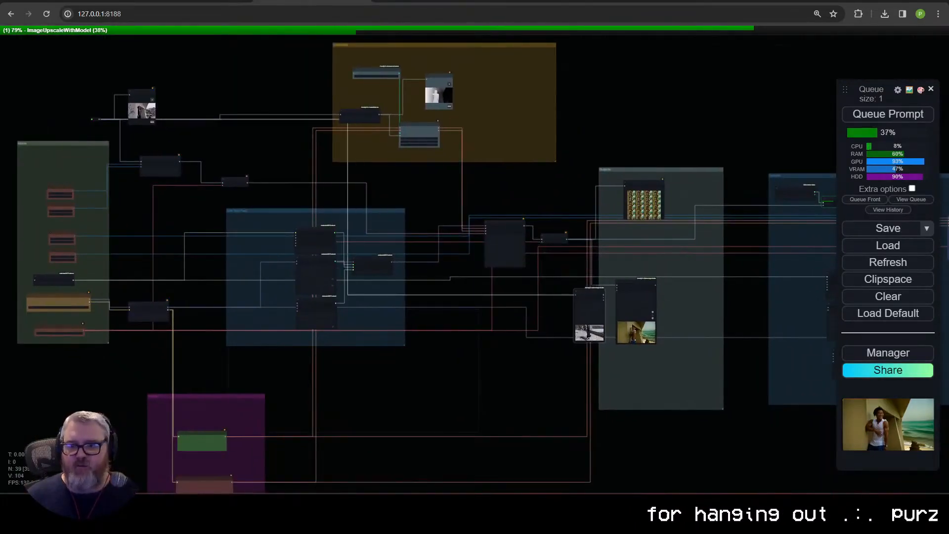
pyautogui.moveTo(589, 307); pyautogui.dragTo(597, 308)
pyautogui.scroll(16, 629, 359)
pyautogui.moveTo(544, 285); pyautogui.dragTo(431, 389)
pyautogui.scroll(-3, 390, 371)
pyautogui.moveTo(358, 235); pyautogui.dragTo(340, 210)
pyautogui.moveTo(404, 359); pyautogui.dragTo(409, 388)
pyautogui.moveTo(404, 383); pyautogui.dragTo(425, 385)
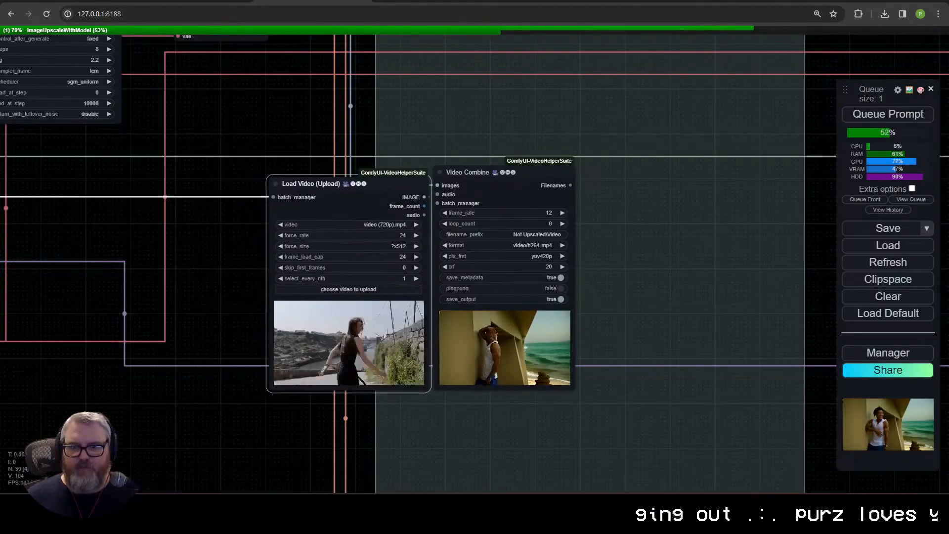
# Step: Compare the source video preview with the generated video in the neighbouring Video Combine node
pyautogui.scroll(9, 489, 430)
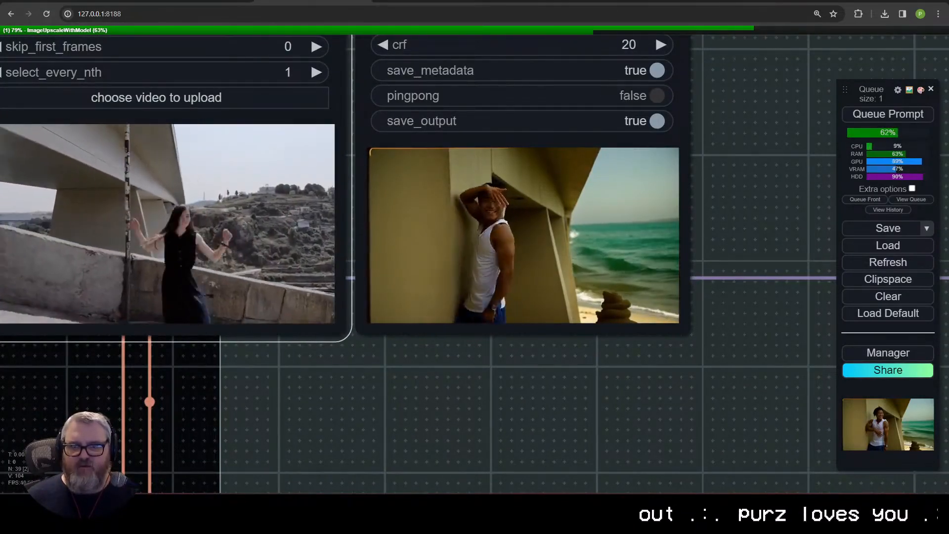
pyautogui.scroll(-10, 669, 246)
pyautogui.scroll(3, 214, 307)
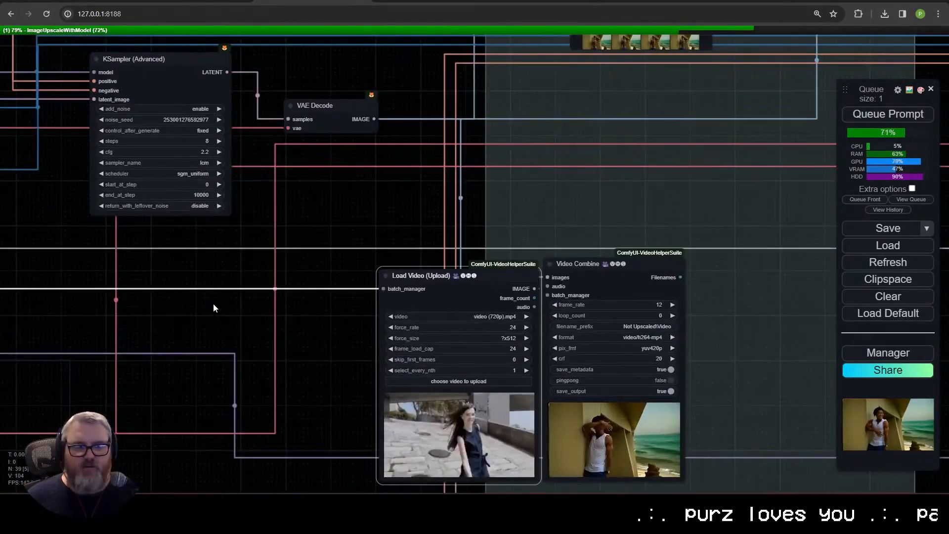
pyautogui.scroll(-6, 213, 309)
pyautogui.scroll(6, 390, 307)
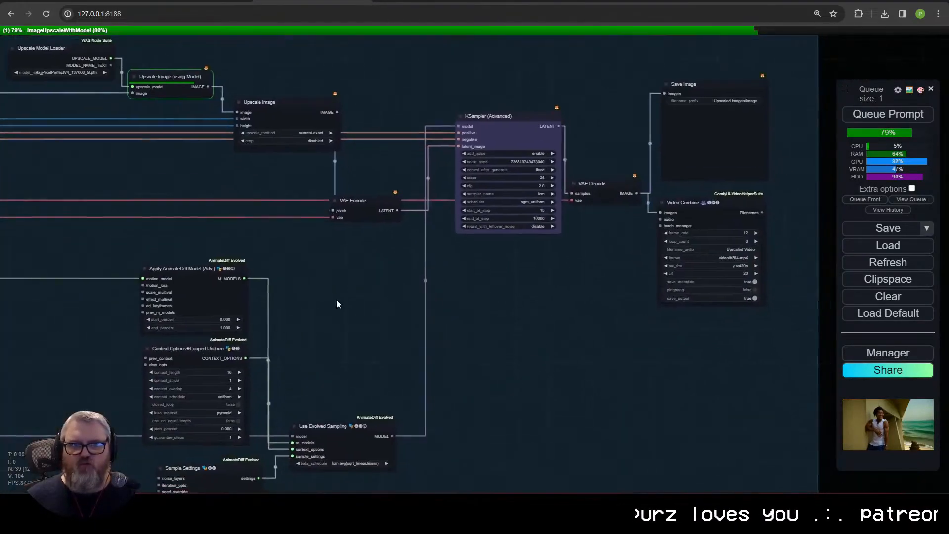
# Step: Move the Load Video (Upload) node back to the upper edge of the Inputs group
pyautogui.moveTo(336, 299); pyautogui.dragTo(620, 149)
pyautogui.moveTo(307, 346); pyautogui.dragTo(691, 277)
pyautogui.moveTo(407, 353); pyautogui.dragTo(640, 398)
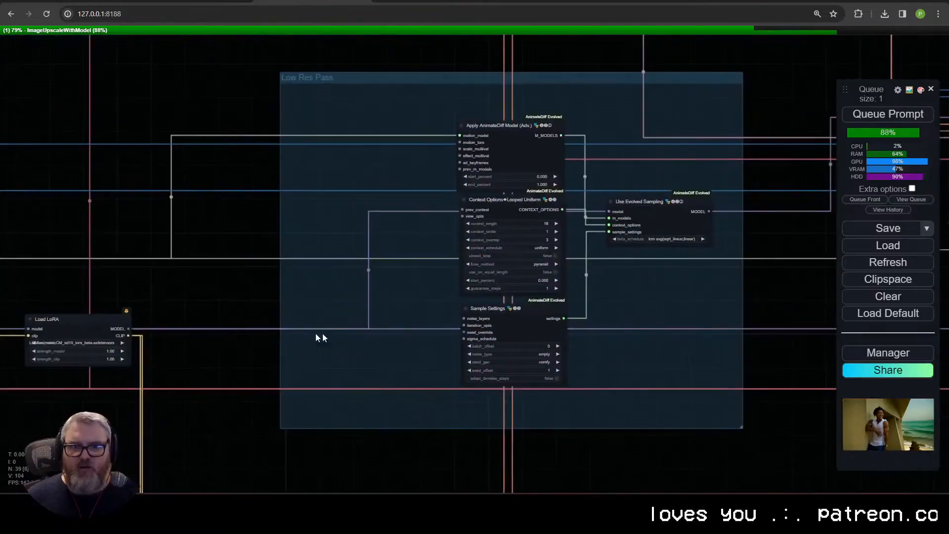
pyautogui.scroll(4, 296, 377)
pyautogui.moveTo(295, 379); pyautogui.dragTo(910, 374)
pyautogui.moveTo(539, 114); pyautogui.dragTo(573, 390)
pyautogui.moveTo(544, 130); pyautogui.dragTo(557, 352)
pyautogui.moveTo(554, 262); pyautogui.dragTo(522, 430)
pyautogui.moveTo(522, 345); pyautogui.dragTo(417, 335)
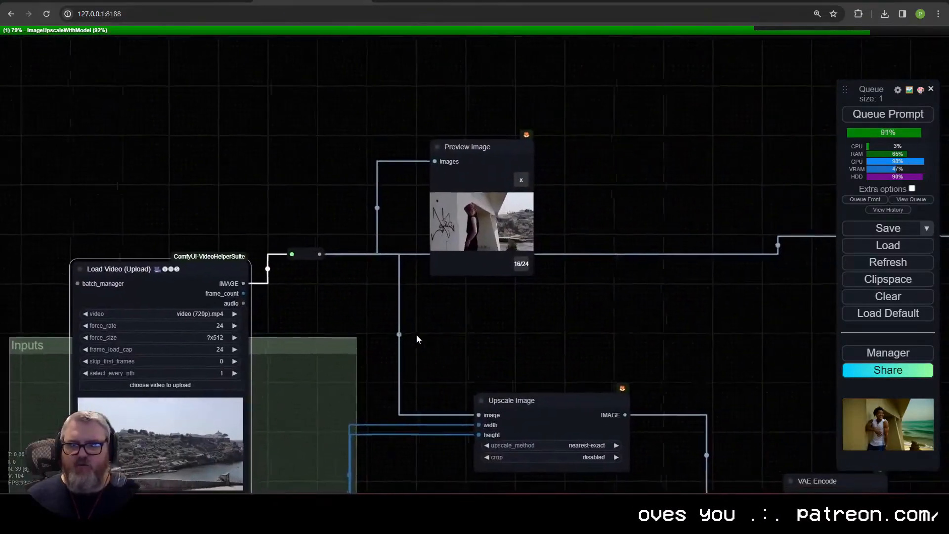
# Step: Replace the Preview Image node near the Inputs group with a Video Combine node fed by the loaded video's image reroute
pyautogui.click(467, 146)
pyautogui.press('Delete')
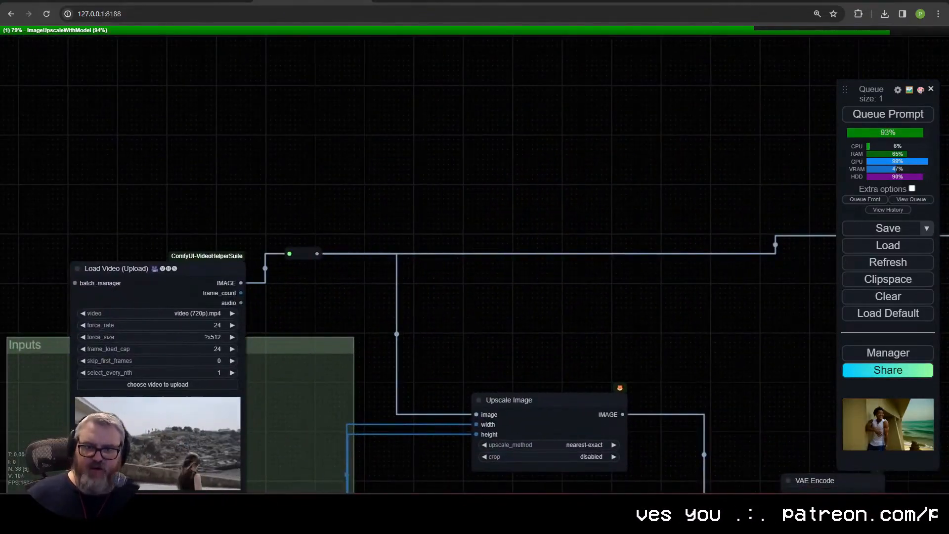
pyautogui.moveTo(317, 253); pyautogui.dragTo(398, 97)
pyautogui.click(409, 115)
pyautogui.write('vhsco')
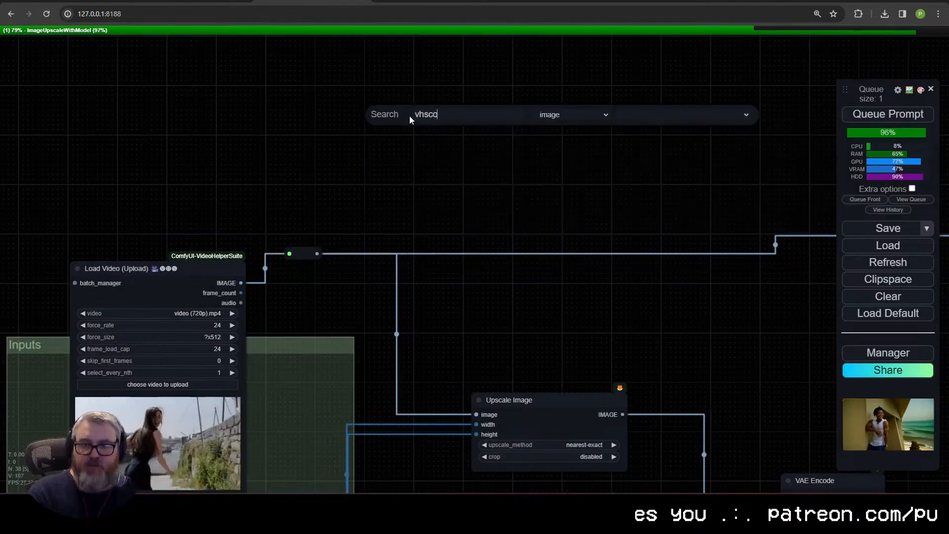
pyautogui.press('BackSpace')
pyautogui.press('BackSpace')
pyautogui.write('vi')
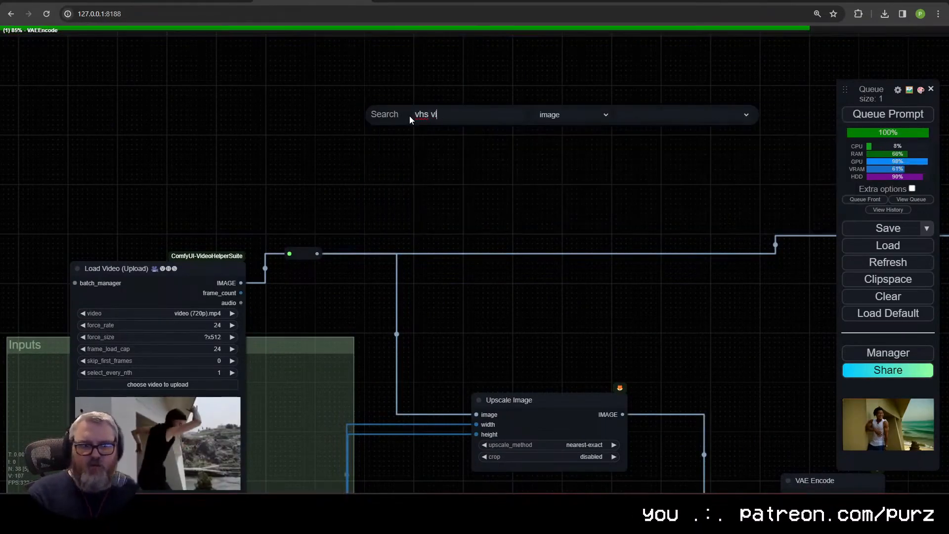
pyautogui.hotkey('ctrl', 'a')
pyautogui.write('videoc')
pyautogui.click(421, 131)
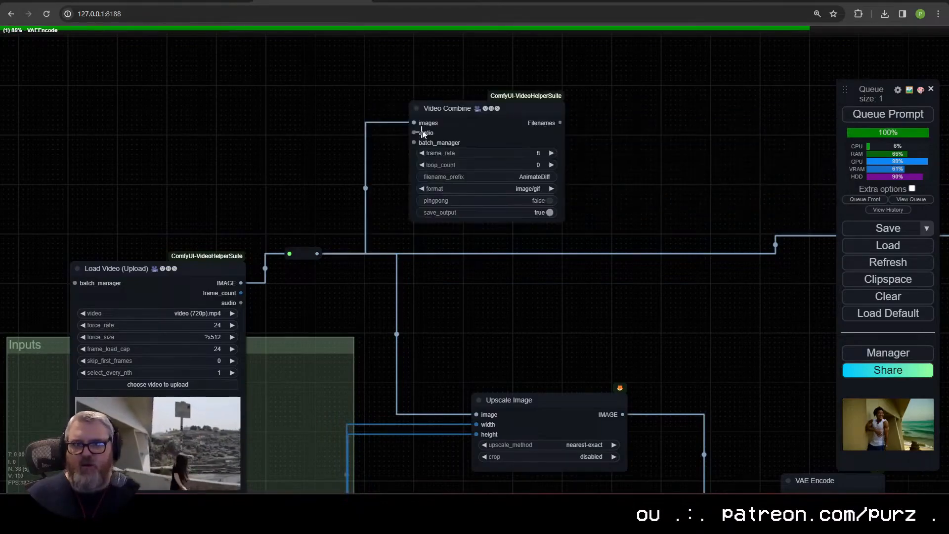
# Step: Set the new Video Combine node to frame rate 24, format video/h264-mp4 and save_output false, and reposition it above the reroute
pyautogui.moveTo(460, 107); pyautogui.dragTo(429, 87)
pyautogui.click(498, 133)
pyautogui.write('24')
pyautogui.press('Return')
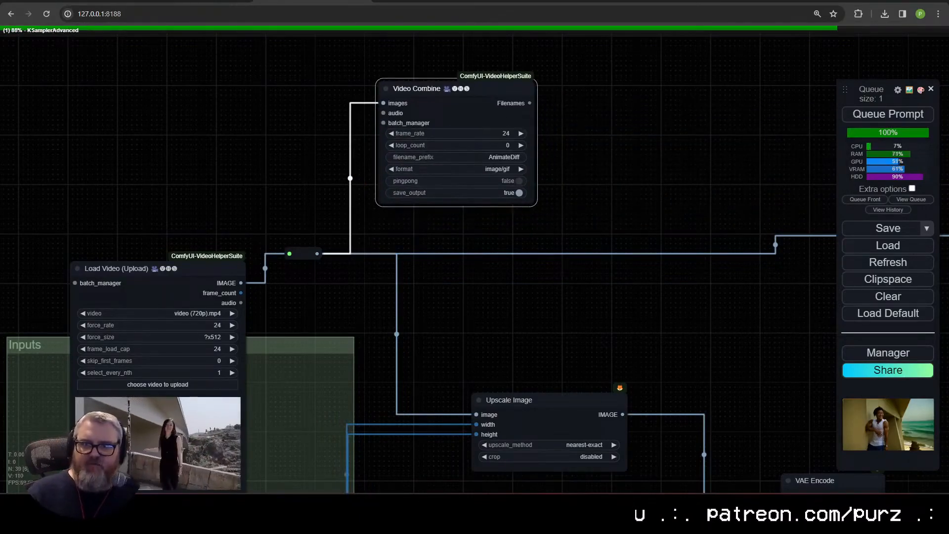
pyautogui.click(494, 168)
pyautogui.click(524, 255)
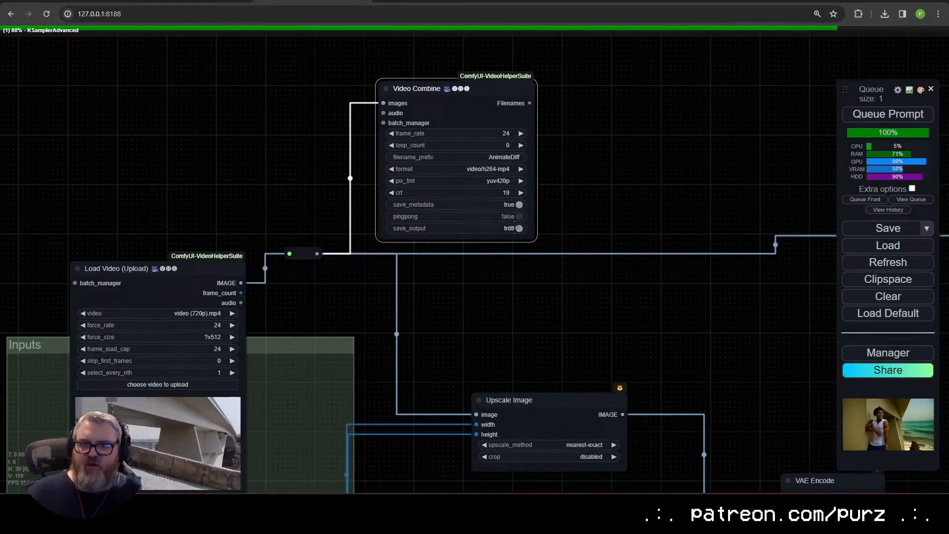
pyautogui.scroll(5, 514, 223)
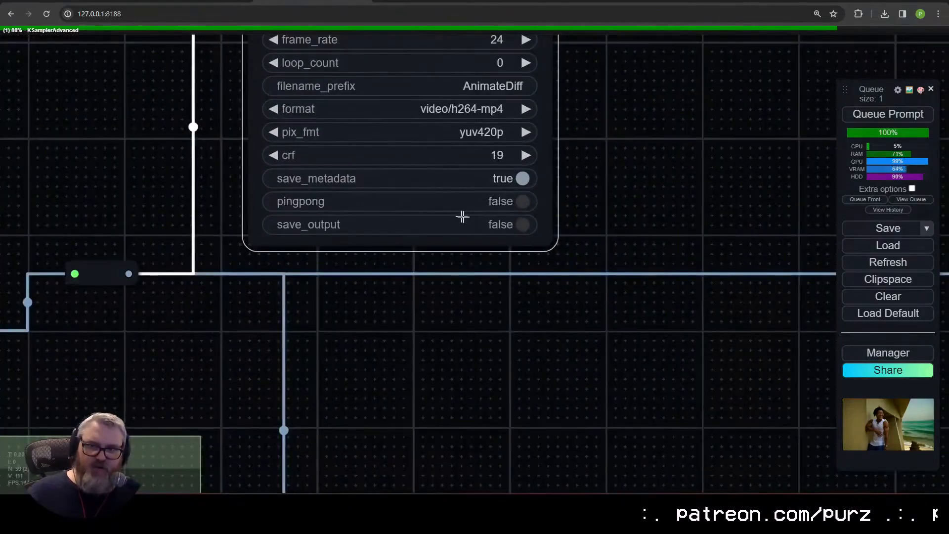
pyautogui.scroll(-7, 462, 217)
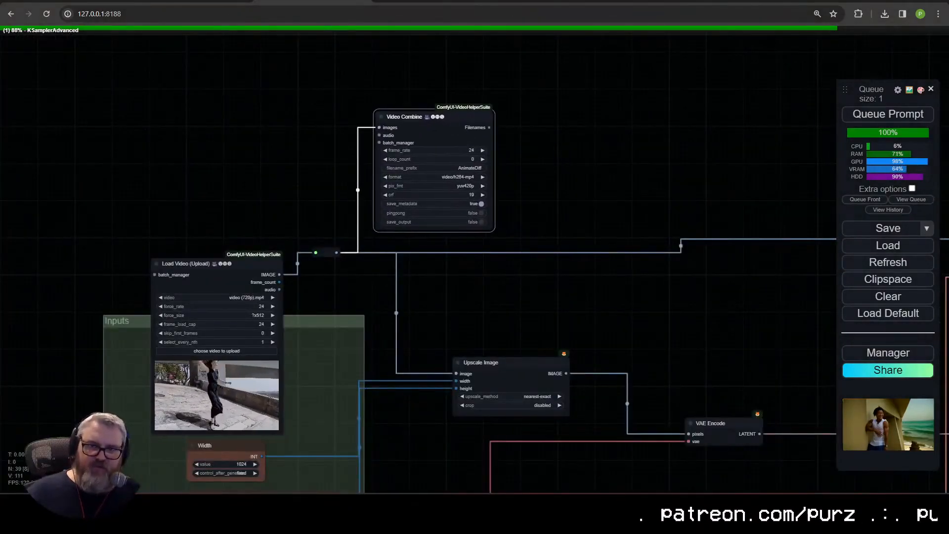
pyautogui.moveTo(430, 119)
pyautogui.mouseDown()
pyautogui.moveTo(426, 130)
pyautogui.moveTo(437, 104)
pyautogui.mouseUp()
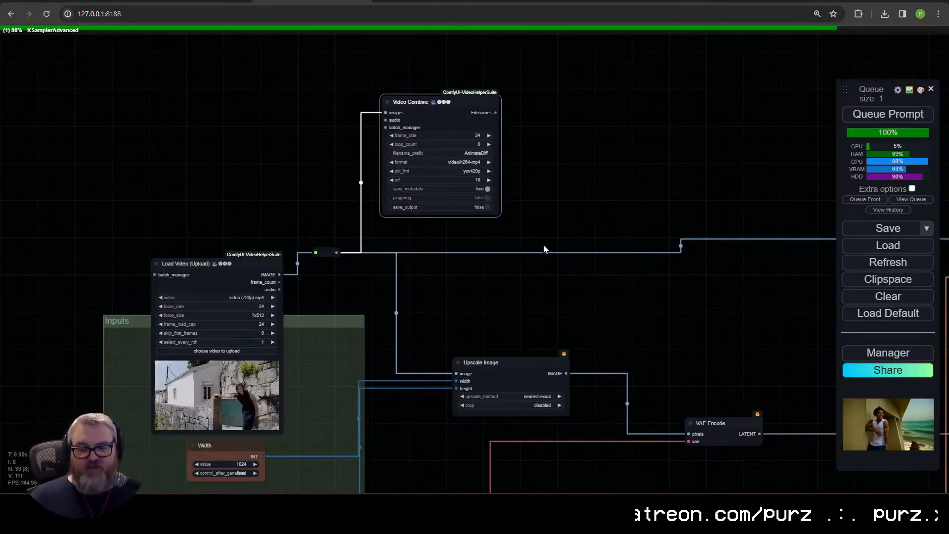
# Step: Replace the ControlNet group's Preview Image node with a pasted copy of the Video Combine node, fed by the Depth Anything image
pyautogui.hotkey('ctrl', 'v')
pyautogui.moveTo(716, 183); pyautogui.dragTo(410, 157)
pyautogui.moveTo(451, 181); pyautogui.dragTo(176, 206)
pyautogui.click(486, 178)
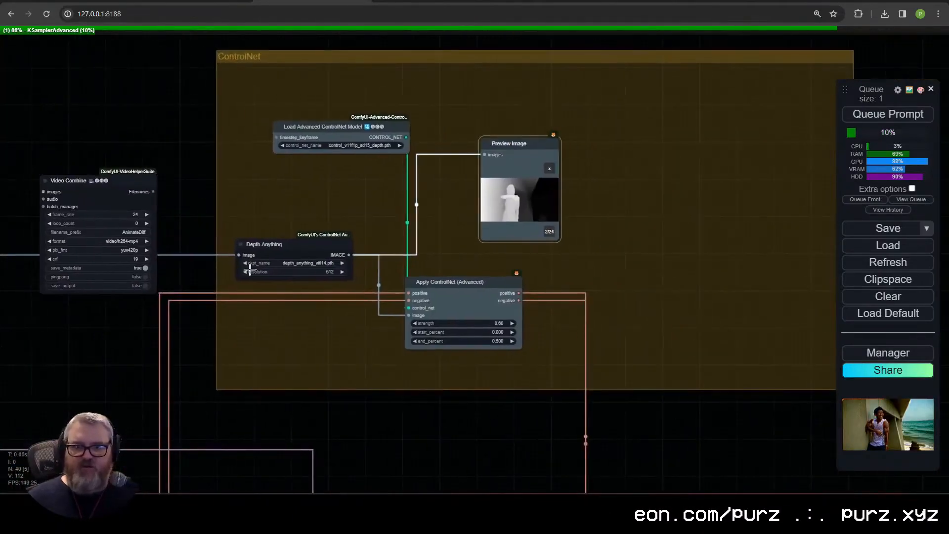
pyautogui.press('Delete')
pyautogui.moveTo(348, 255); pyautogui.dragTo(450, 127)
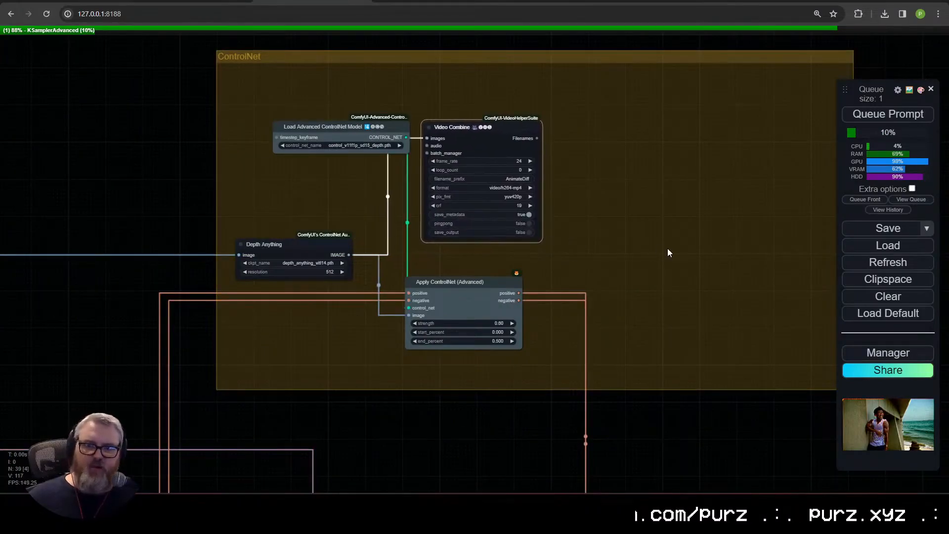
# Step: Try to replace the Outputs group's Save Image node with a copy of the Video Combine node fed by VAE Decode
pyautogui.moveTo(667, 253); pyautogui.dragTo(440, 67)
pyautogui.scroll(-3, 440, 67)
pyautogui.moveTo(554, 214); pyautogui.dragTo(361, 89)
pyautogui.click(576, 97)
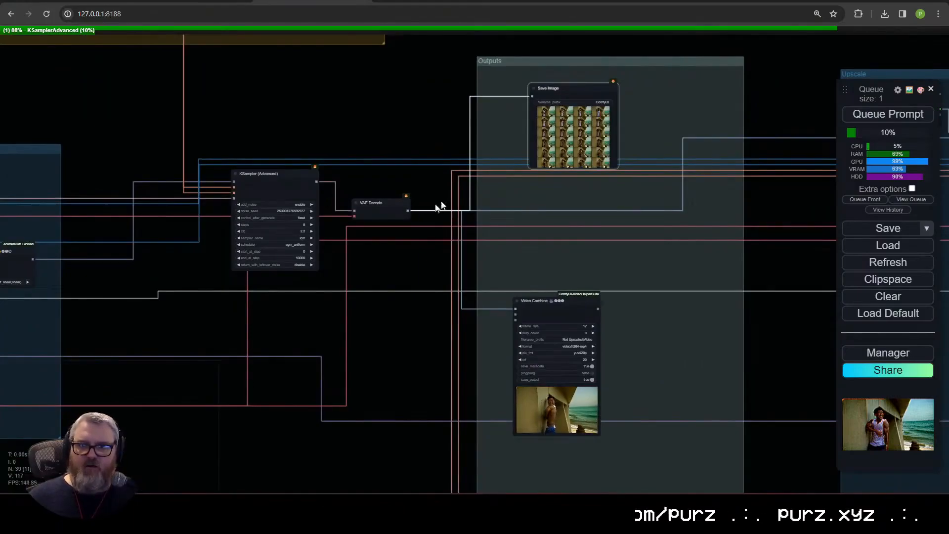
pyautogui.moveTo(453, 171); pyautogui.dragTo(543, 90)
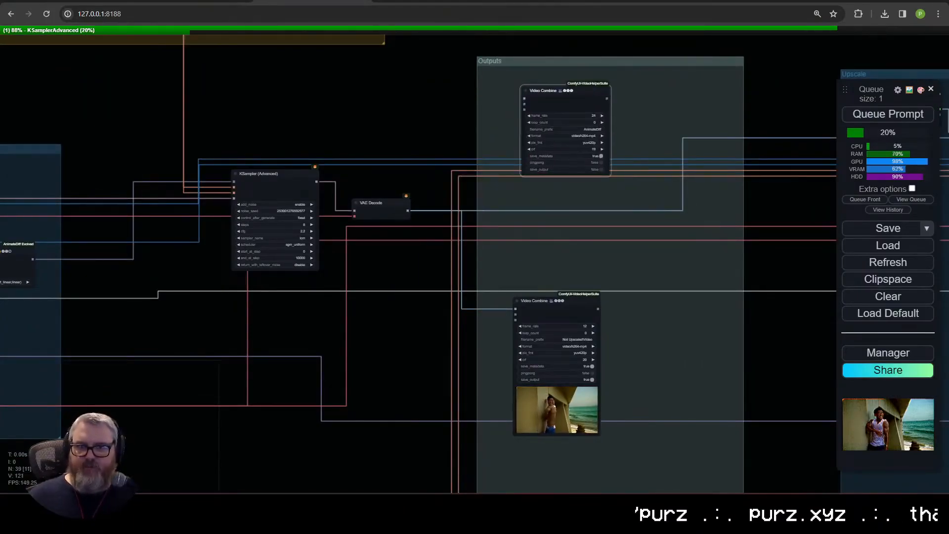
pyautogui.moveTo(408, 211); pyautogui.dragTo(524, 99)
pyautogui.moveTo(638, 124); pyautogui.dragTo(607, 139)
pyautogui.scroll(5, 586, 183)
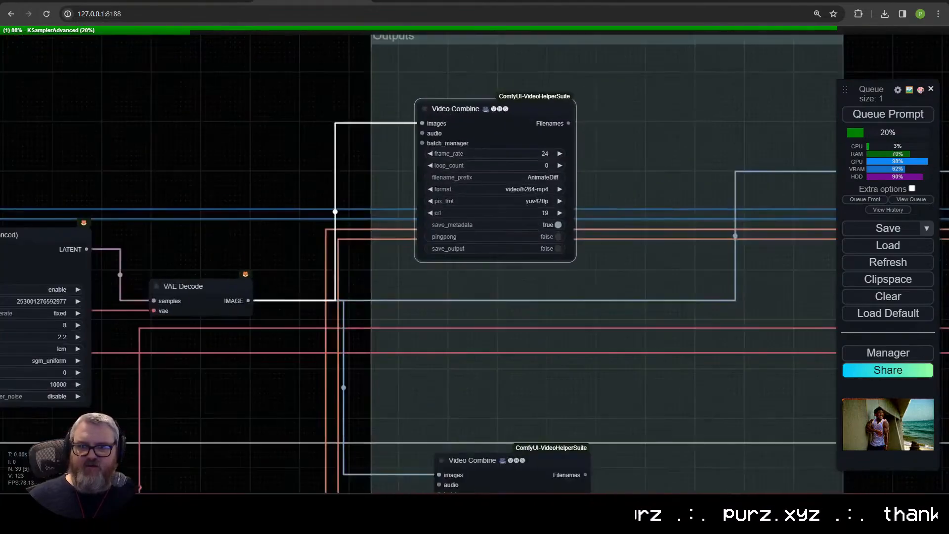
# Step: Undo the replacement of the Save Image node in the Outputs group
pyautogui.hotkey('ctrl', 'z')
pyautogui.hotkey('ctrl', 'z')
pyautogui.hotkey('ctrl', 'z')
pyautogui.hotkey('ctrl', 'z')
pyautogui.hotkey('ctrl', 'z')
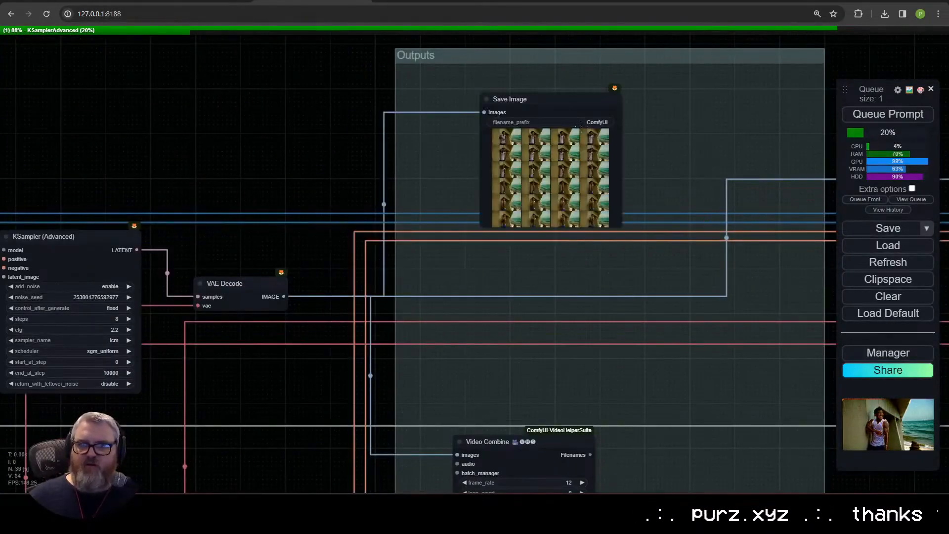
# Step: View individual generated frames enlarged in the Outputs group's Save Image node
pyautogui.click(502, 141)
pyautogui.scroll(11, 583, 209)
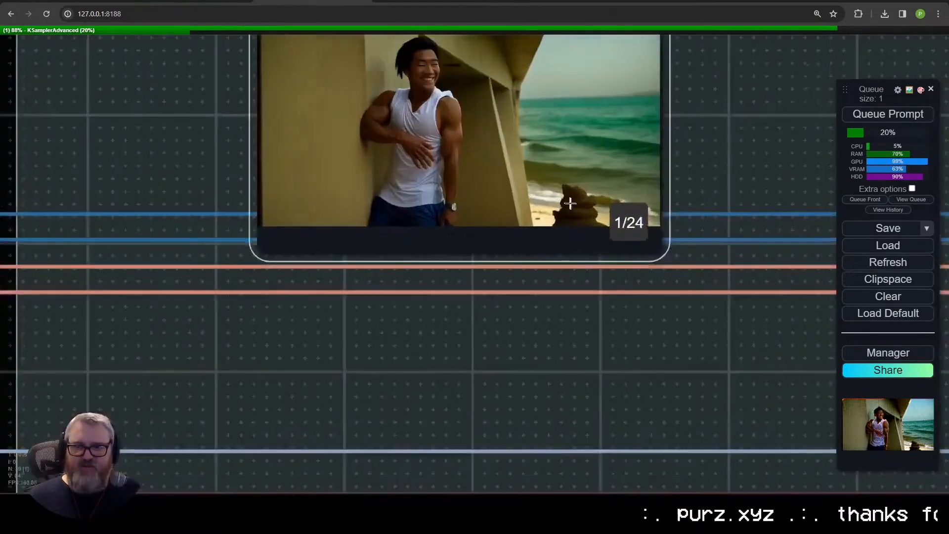
pyautogui.moveTo(718, 132); pyautogui.dragTo(672, 228)
pyautogui.scroll(3, 671, 223)
pyautogui.scroll(-8, 657, 207)
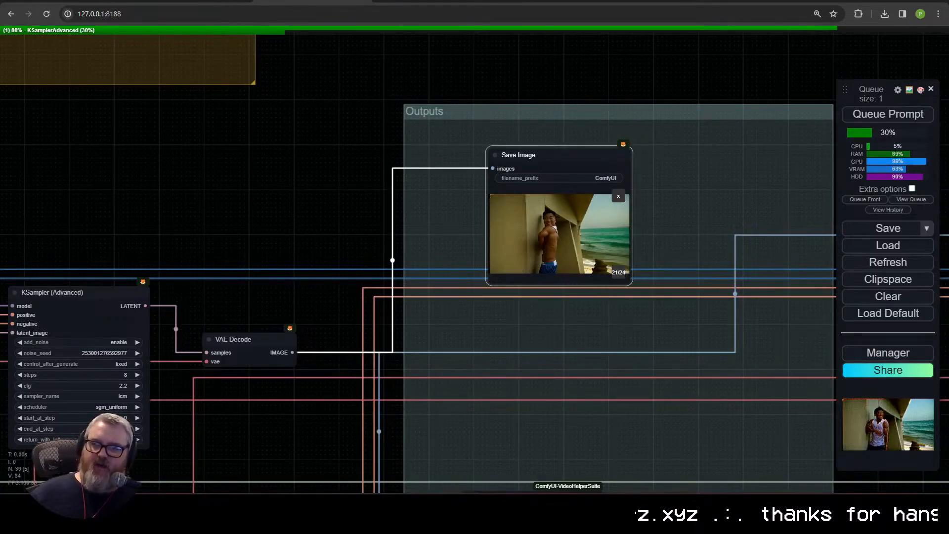
pyautogui.scroll(-6, 692, 375)
pyautogui.scroll(12, 568, 336)
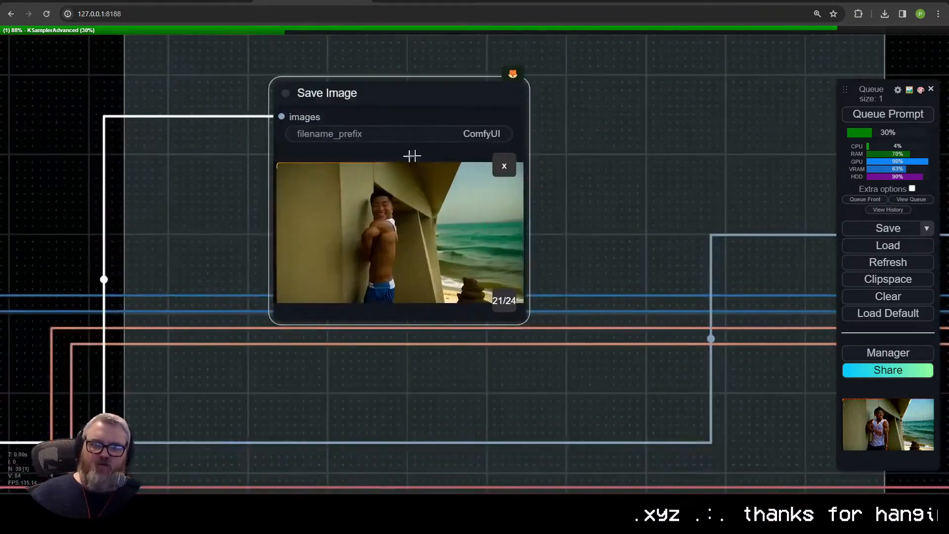
pyautogui.moveTo(469, 149); pyautogui.dragTo(516, 334)
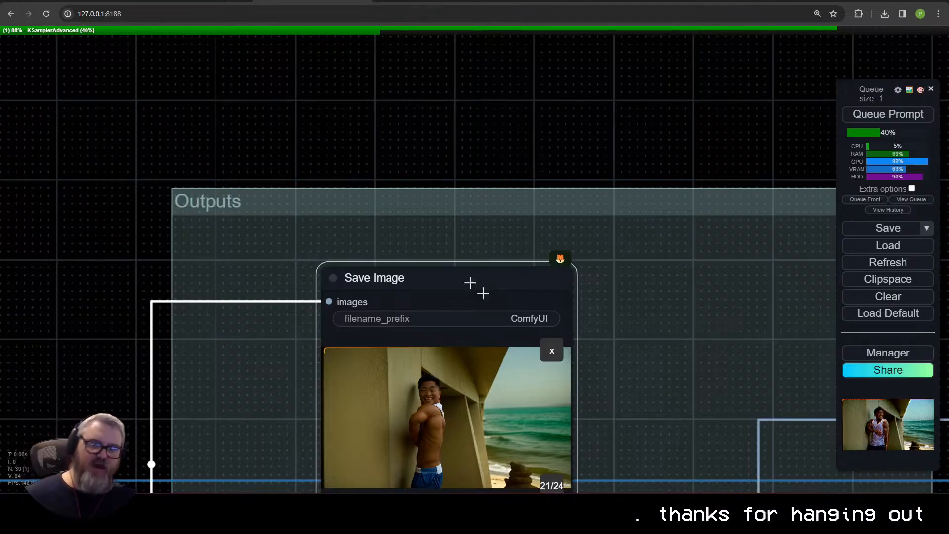
pyautogui.doubleClick(438, 131)
pyautogui.write('string')
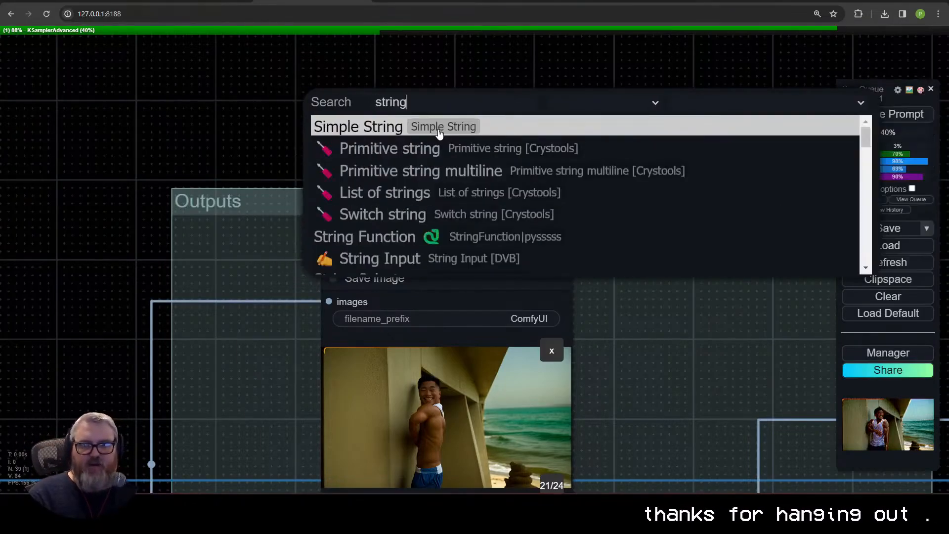
pyautogui.write(' con')
pyautogui.click(420, 161)
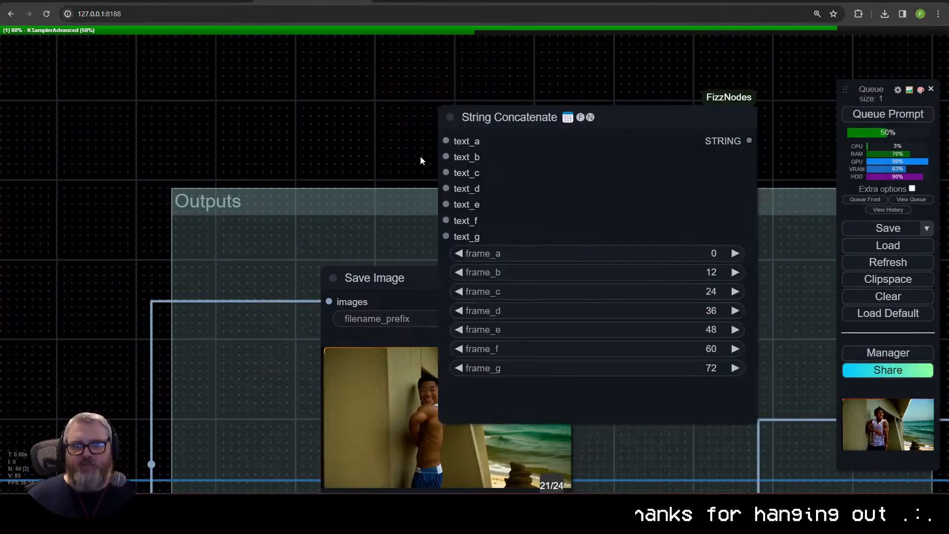
pyautogui.moveTo(530, 139); pyautogui.dragTo(373, 123)
pyautogui.press('Delete')
# Step: Add the two-input String Concatenate node with fields a and b, and place it above the Outputs group
pyautogui.doubleClick(373, 123)
pyautogui.write('string con')
pyautogui.click(371, 130)
pyautogui.moveTo(430, 111); pyautogui.dragTo(284, 102)
pyautogui.click(292, 139)
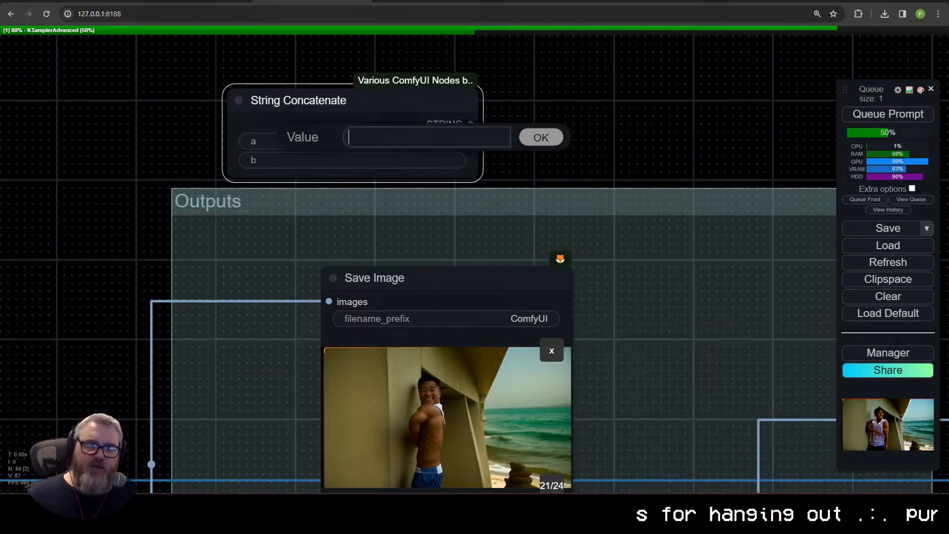
pyautogui.click(541, 139)
pyautogui.click(380, 147)
pyautogui.click(574, 145)
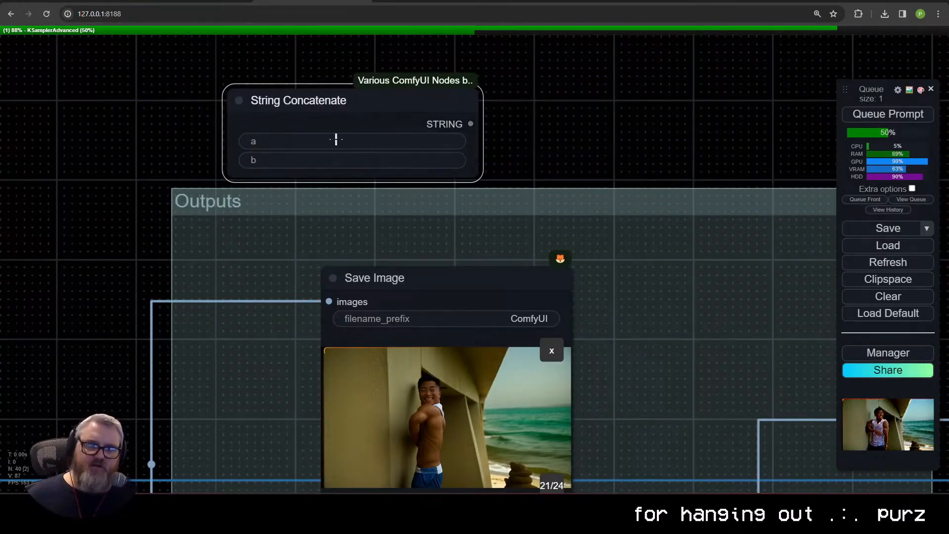
pyautogui.click(337, 145)
pyautogui.click(404, 167)
pyautogui.click(404, 149)
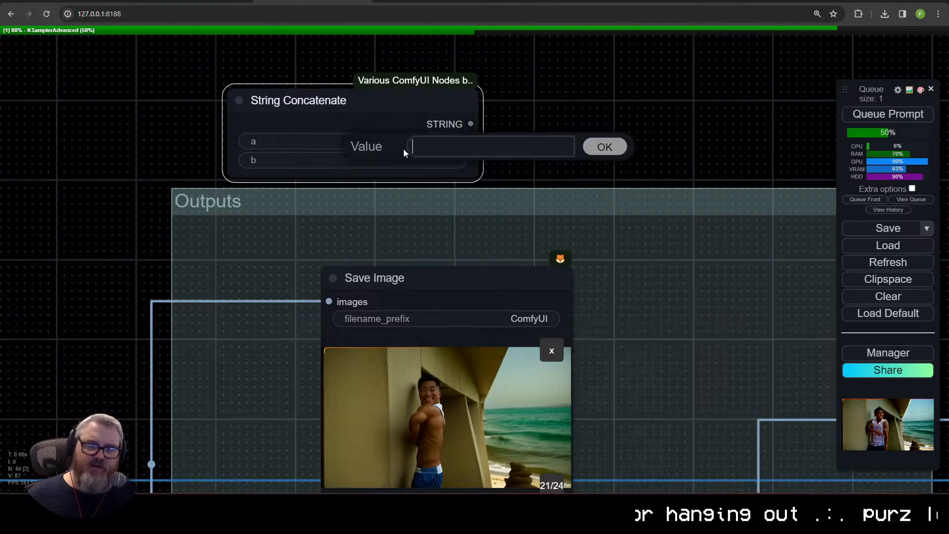
# Step: Check the options for converting the String Concatenate fields and the Save Image node's filename_prefix to inputs
pyautogui.rightClick(335, 119)
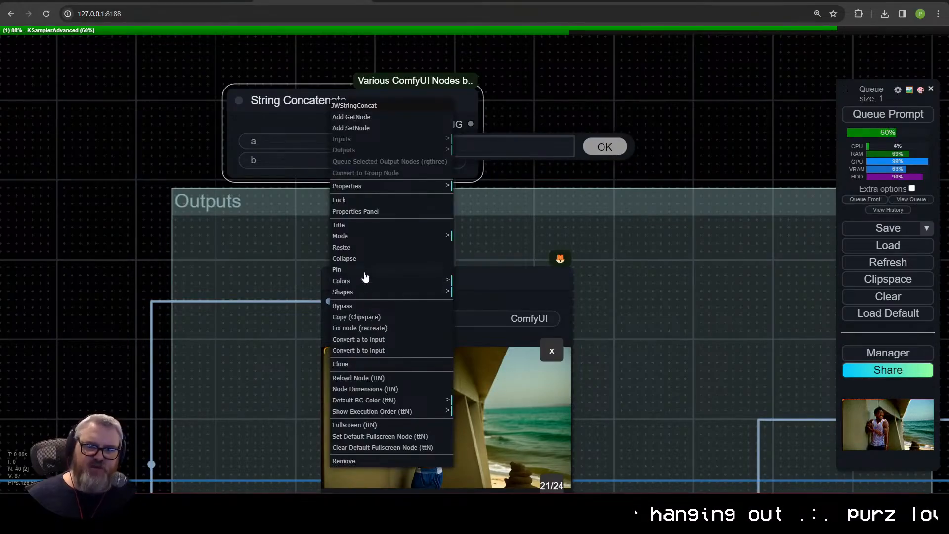
pyautogui.click(277, 121)
pyautogui.click(492, 370)
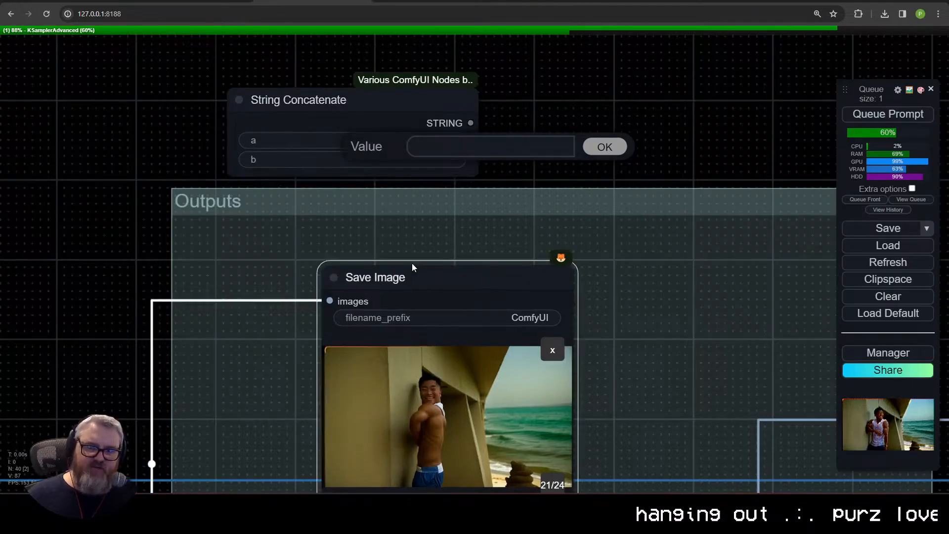
pyautogui.click(602, 146)
pyautogui.moveTo(470, 123); pyautogui.dragTo(396, 292)
pyautogui.rightClick(484, 318)
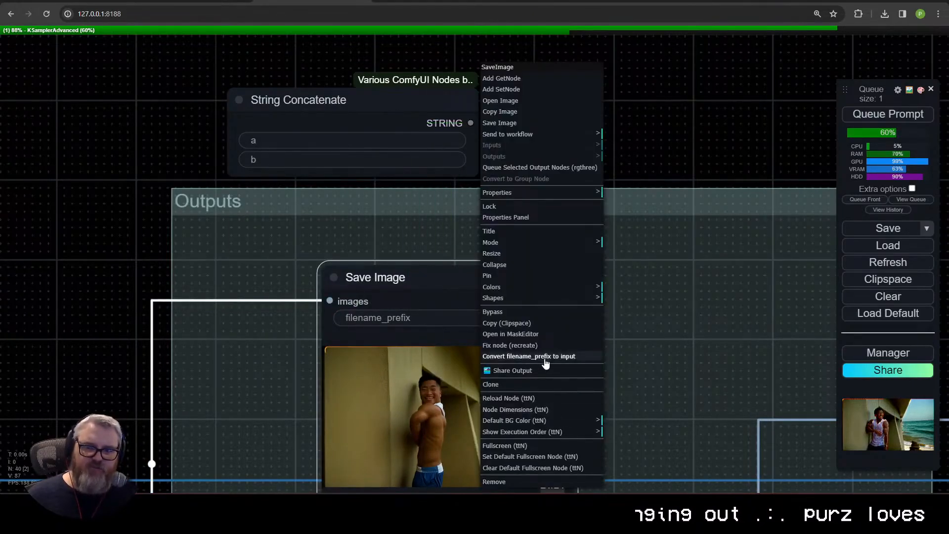
pyautogui.click(443, 275)
# Step: Convert the String Concatenate node's field a to an input and feed it from a new Simple String node
pyautogui.rightClick(271, 109)
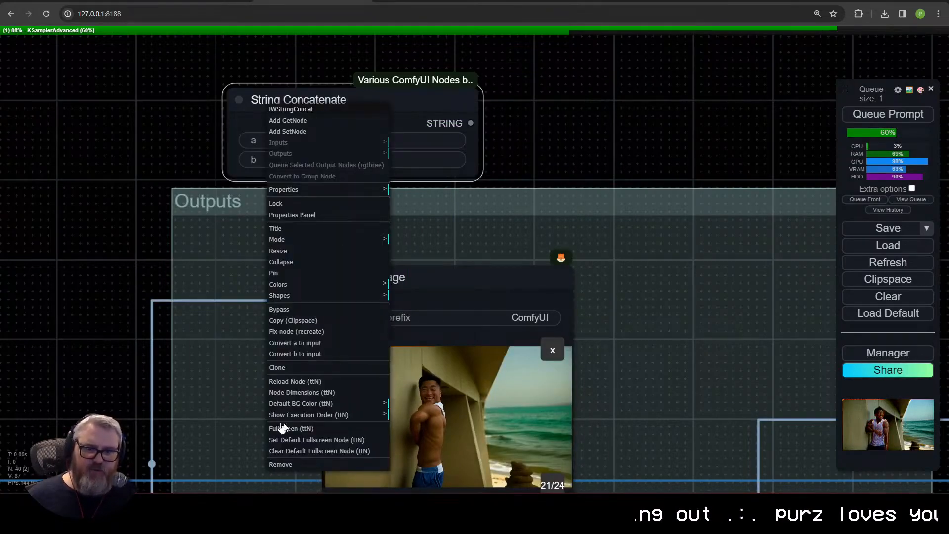
pyautogui.moveTo(117, 148); pyautogui.dragTo(333, 360)
pyautogui.moveTo(449, 334); pyautogui.dragTo(307, 218)
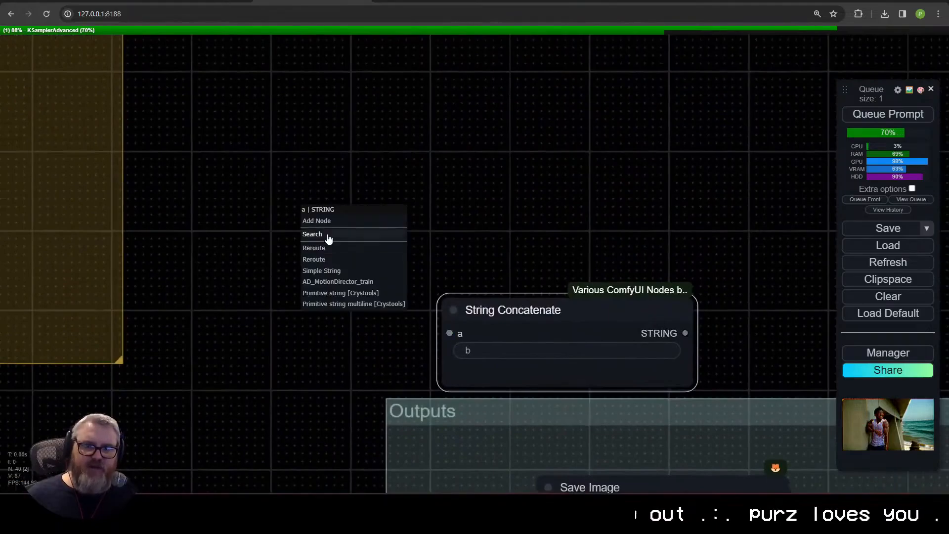
pyautogui.click(328, 235)
pyautogui.write('int')
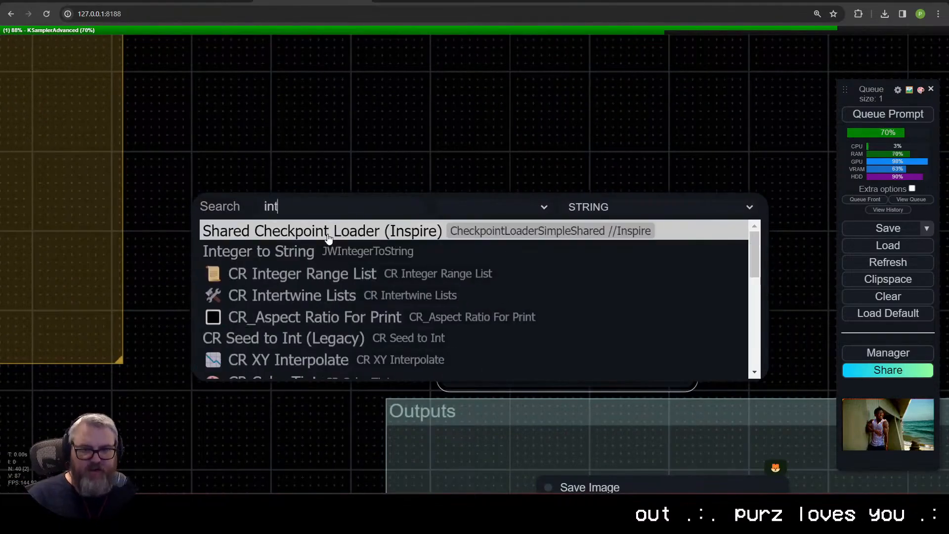
pyautogui.write('=')
pyautogui.press('BackSpace')
pyautogui.press('BackSpace')
pyautogui.press('BackSpace')
pyautogui.press('BackSpace')
pyautogui.write('string')
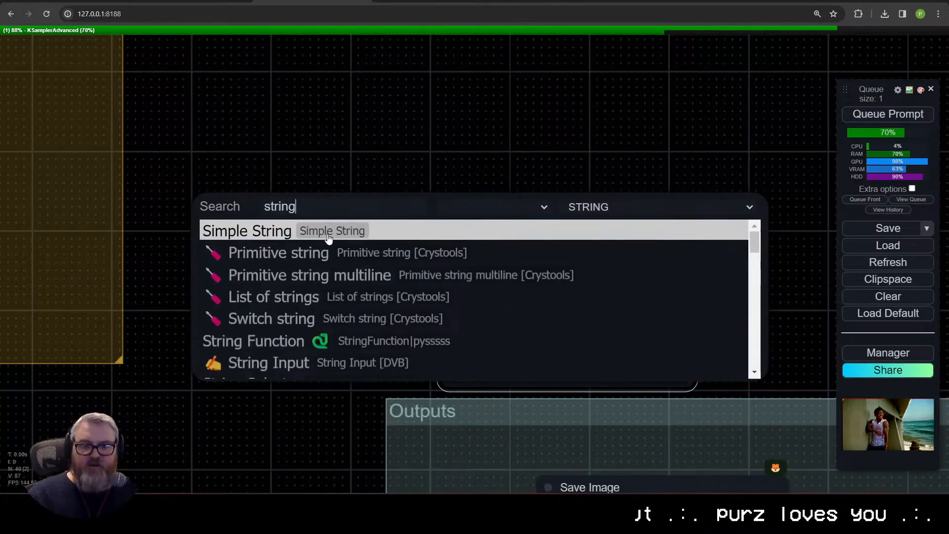
pyautogui.click(328, 238)
pyautogui.moveTo(404, 238); pyautogui.dragTo(244, 221)
# Step: Set the Simple String node's string to bodybuilder_sea
pyautogui.click(277, 243)
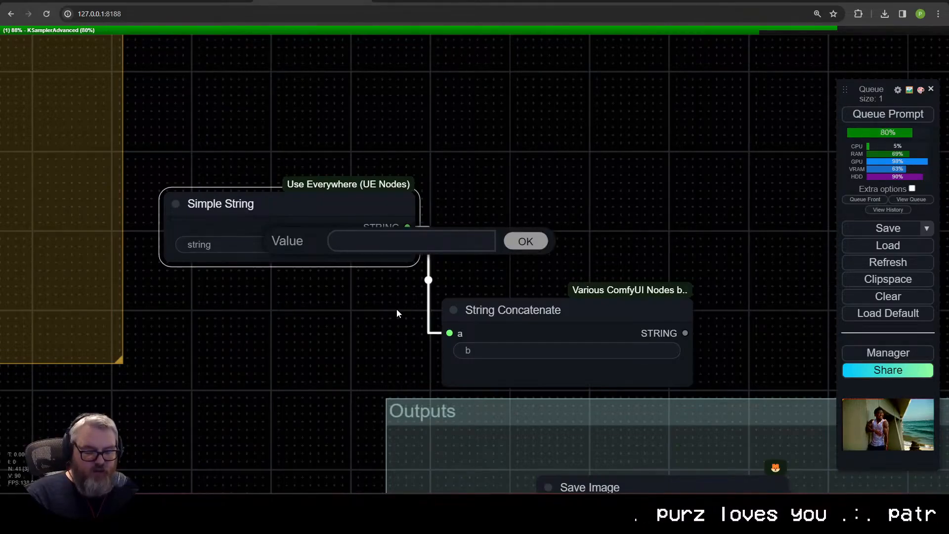
pyautogui.write('body')
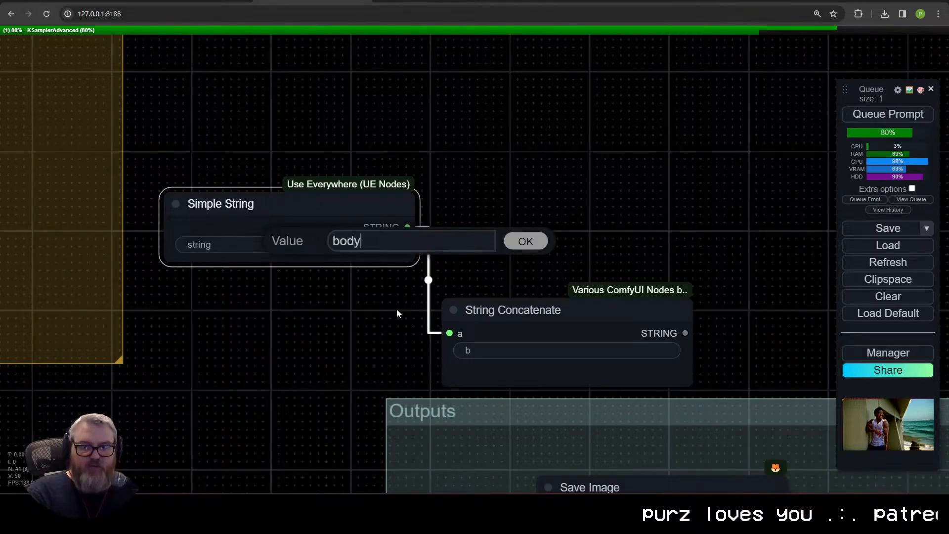
pyautogui.write('builder_sea')
pyautogui.press('Return')
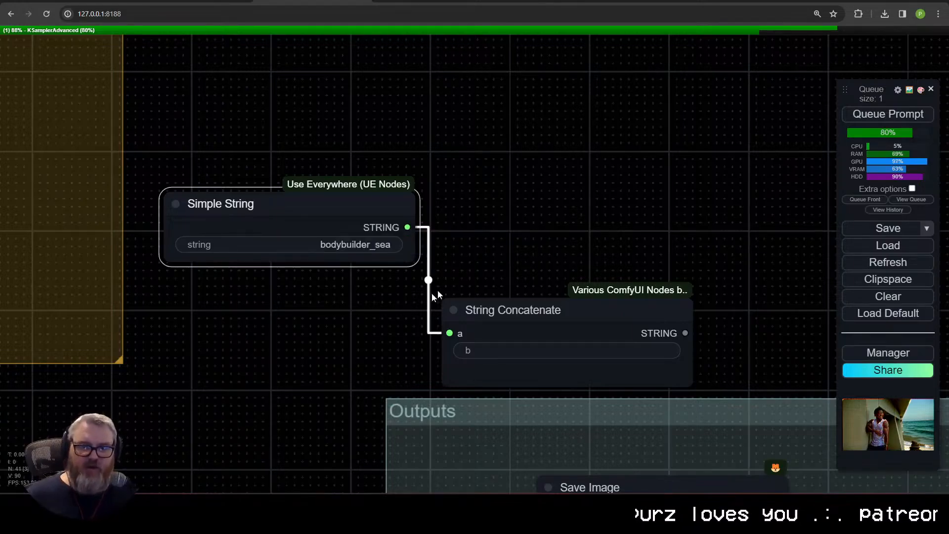
# Step: Set field b of the String Concatenate node to \img_seq
pyautogui.click(584, 359)
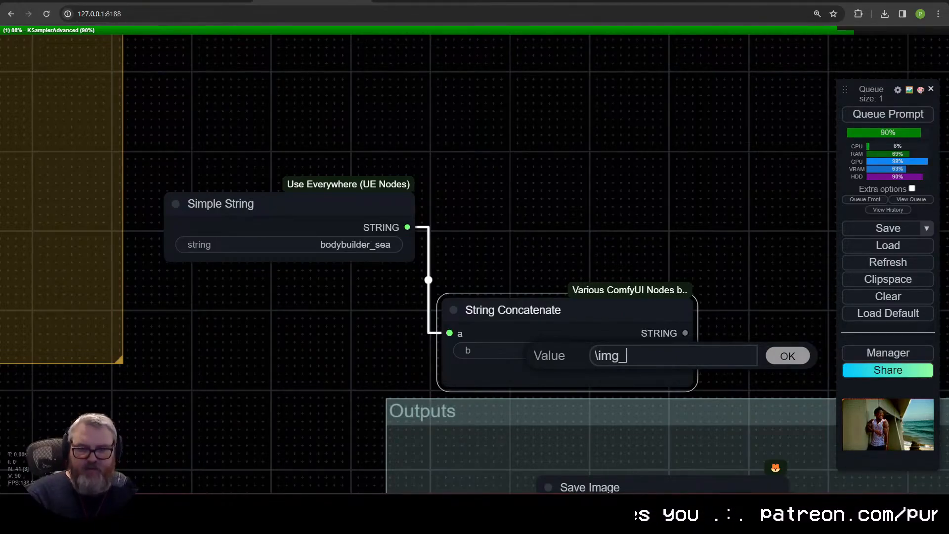
pyautogui.write('ese')
pyautogui.write('seq')
pyautogui.press('Return')
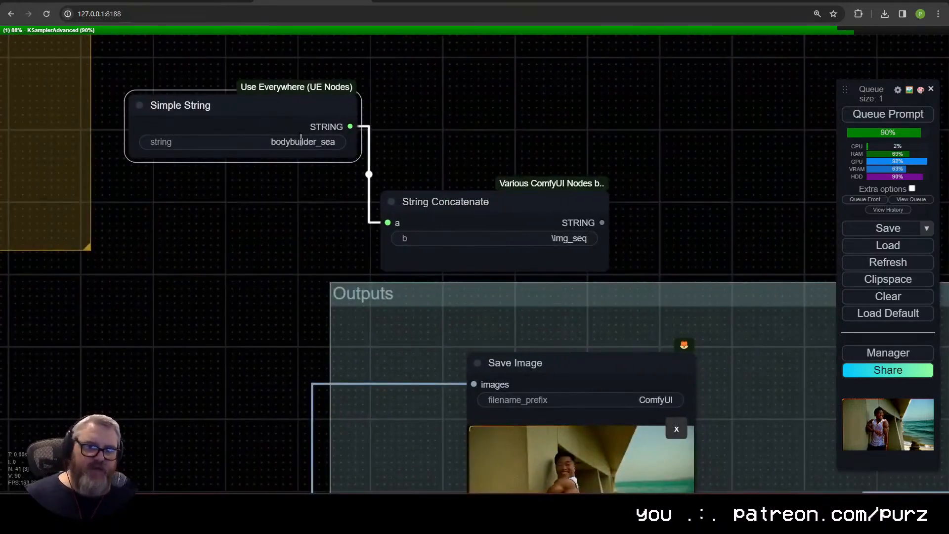
pyautogui.click(571, 232)
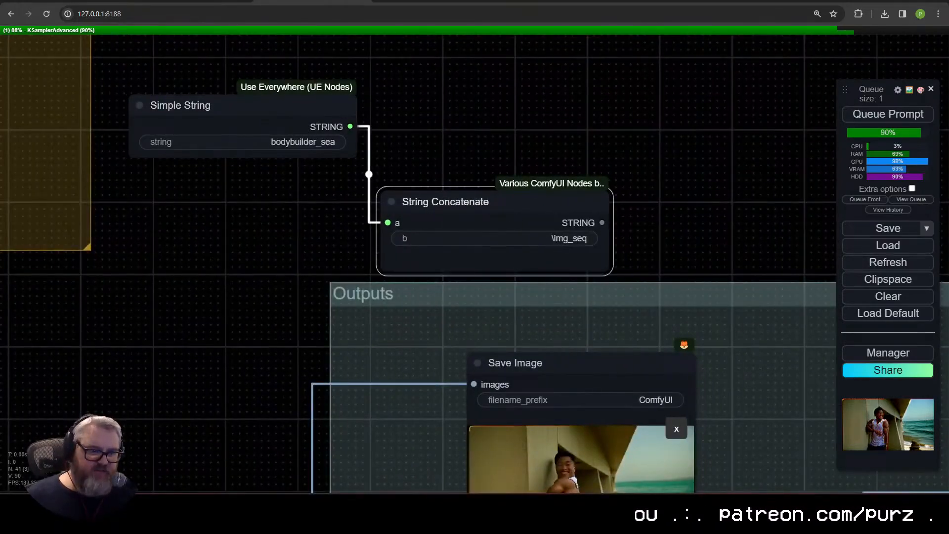
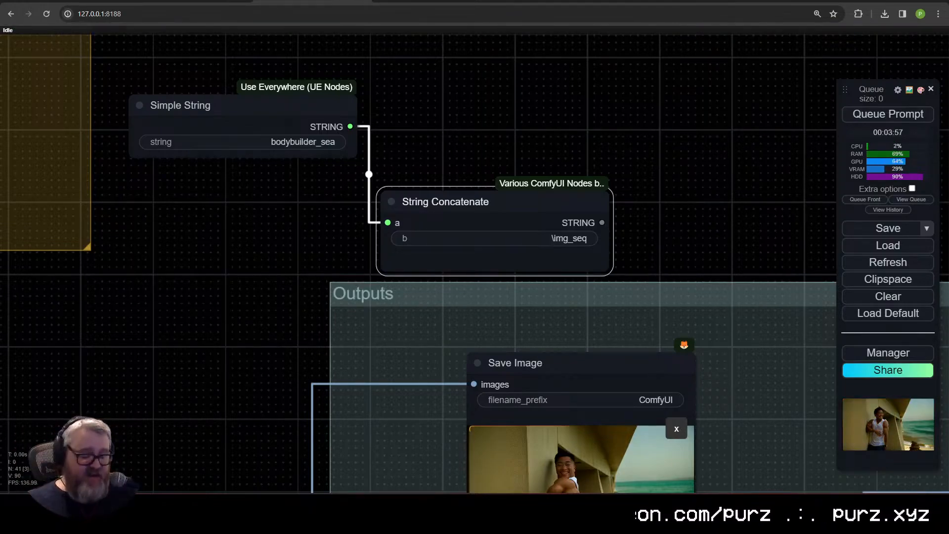
# Step: Set the Load Video node's frame_load_cap to 96 and select_every_nth to 2
pyautogui.scroll(-11, 638, 222)
pyautogui.moveTo(727, 283); pyautogui.dragTo(171, 113)
pyautogui.moveTo(564, 286); pyautogui.dragTo(177, 309)
pyautogui.scroll(10, 390, 323)
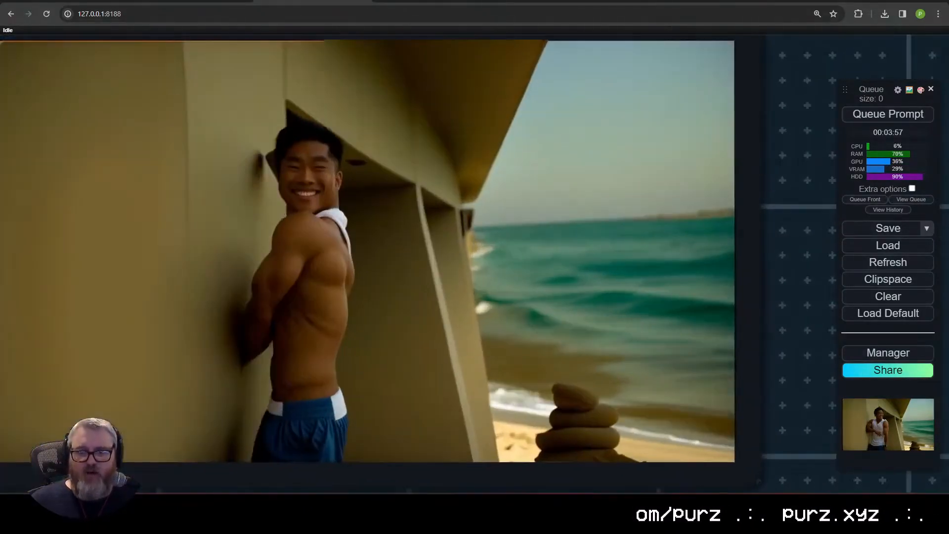
pyautogui.scroll(-8, 541, 402)
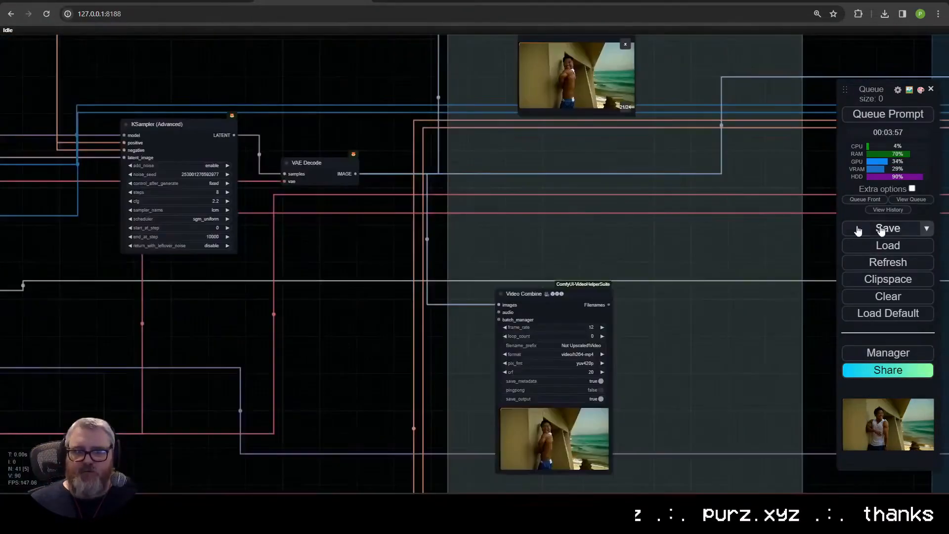
pyautogui.moveTo(129, 293); pyautogui.dragTo(791, 276)
pyautogui.scroll(7, 487, 153)
pyautogui.moveTo(487, 153); pyautogui.dragTo(440, 474)
pyautogui.click(393, 193)
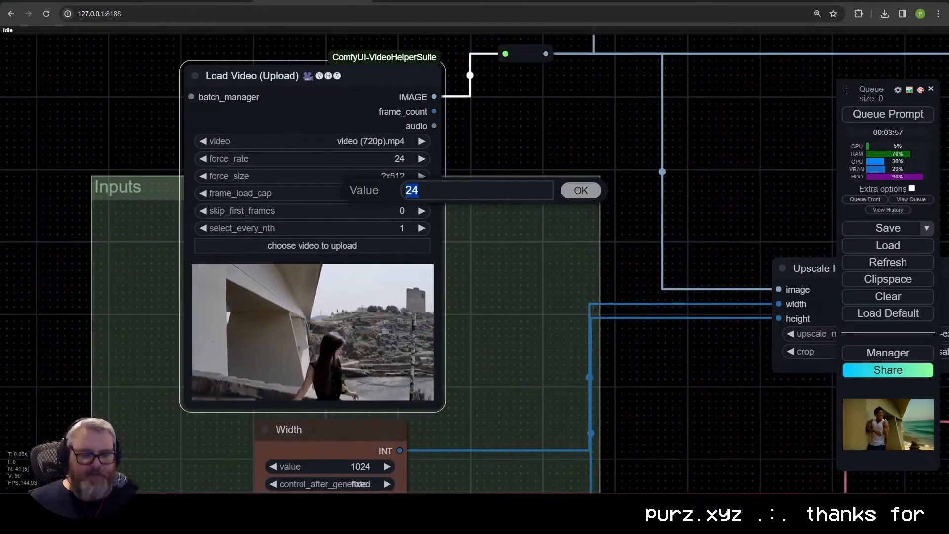
pyautogui.write('96')
pyautogui.press('Return')
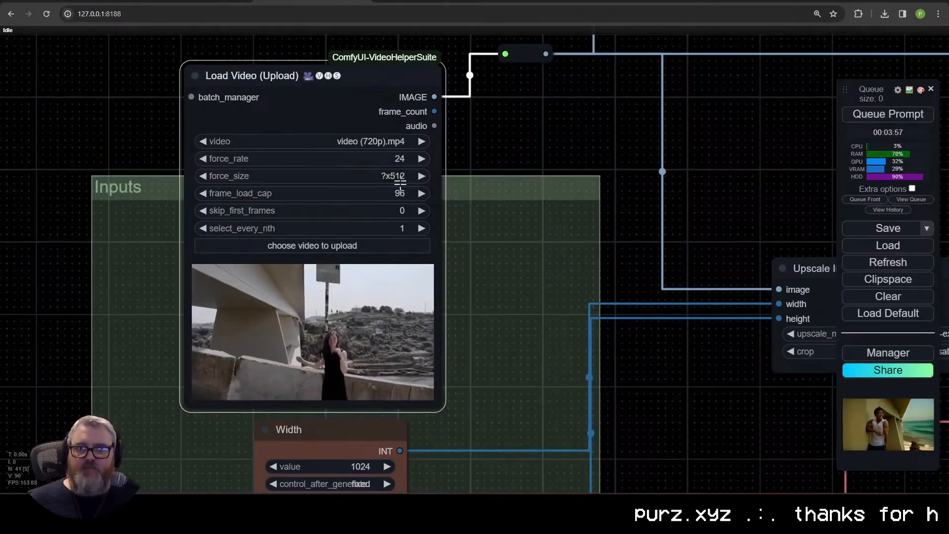
pyautogui.click(421, 228)
# Step: Replace the positive CLIP Text Encode prompt with "a figure skater is doing an advanced routine in an olympic ice skating rink"
pyautogui.moveTo(508, 319); pyautogui.dragTo(371, 228)
pyautogui.scroll(-7, 372, 227)
pyautogui.scroll(-5, 510, 327)
pyautogui.moveTo(551, 341); pyautogui.dragTo(186, 123)
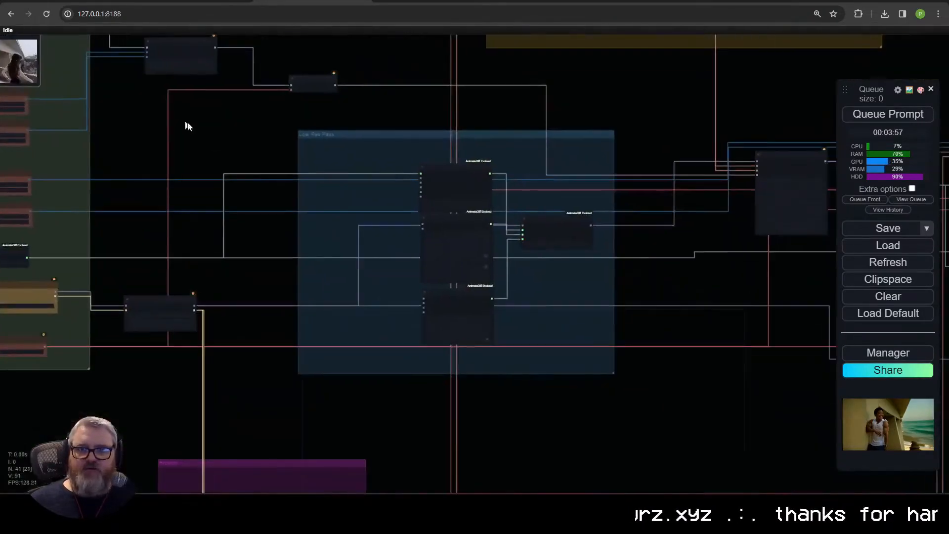
pyautogui.moveTo(356, 237); pyautogui.dragTo(80, 52)
pyautogui.moveTo(36, 401); pyautogui.dragTo(485, 276)
pyautogui.scroll(10, 485, 276)
pyautogui.scroll(5, 407, 246)
pyautogui.moveTo(327, 211); pyautogui.dragTo(390, 328)
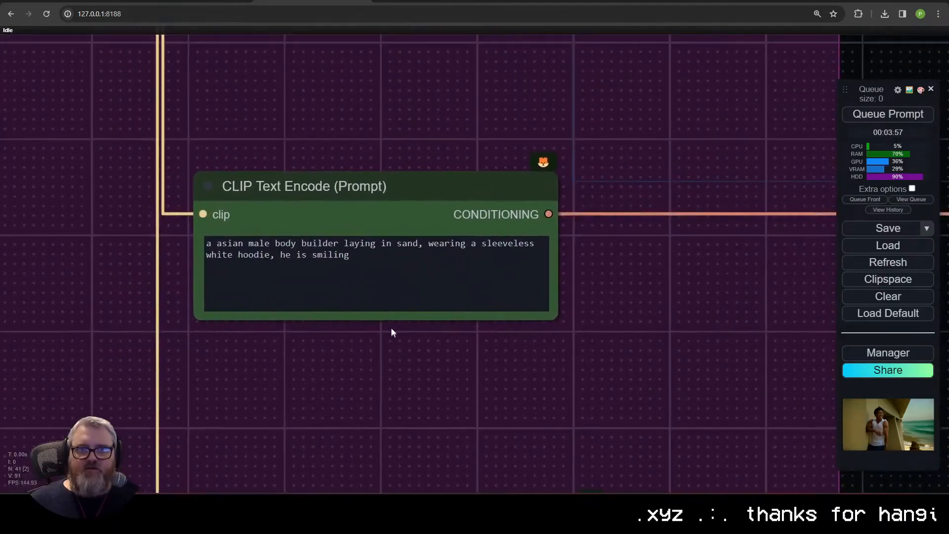
pyautogui.scroll(5, 391, 328)
pyautogui.click(360, 220)
pyautogui.hotkey('ctrl', 'a')
pyautogui.write('a figu')
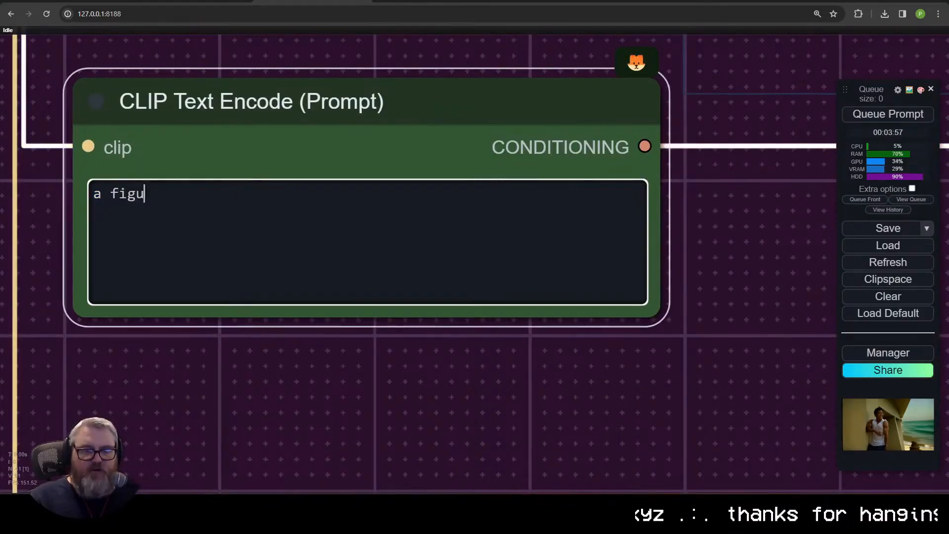
pyautogui.write('re skater is doing an adav')
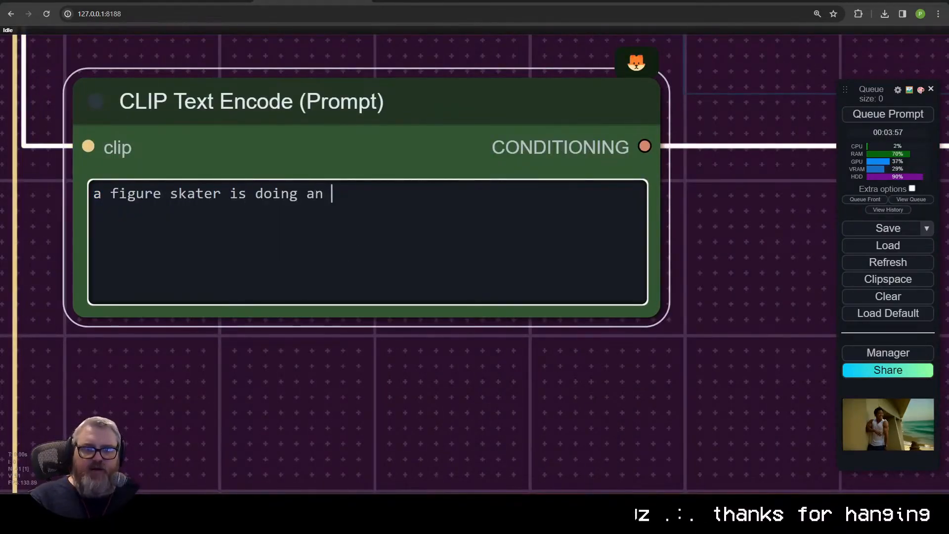
pyautogui.press('BackSpace')
pyautogui.press('BackSpace')
pyautogui.write('vanced routine')
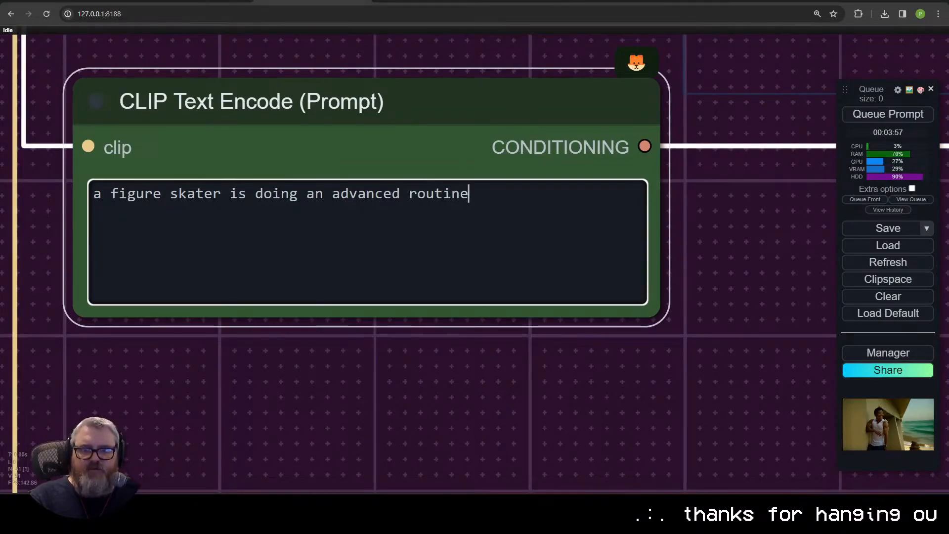
pyautogui.write(' in an')
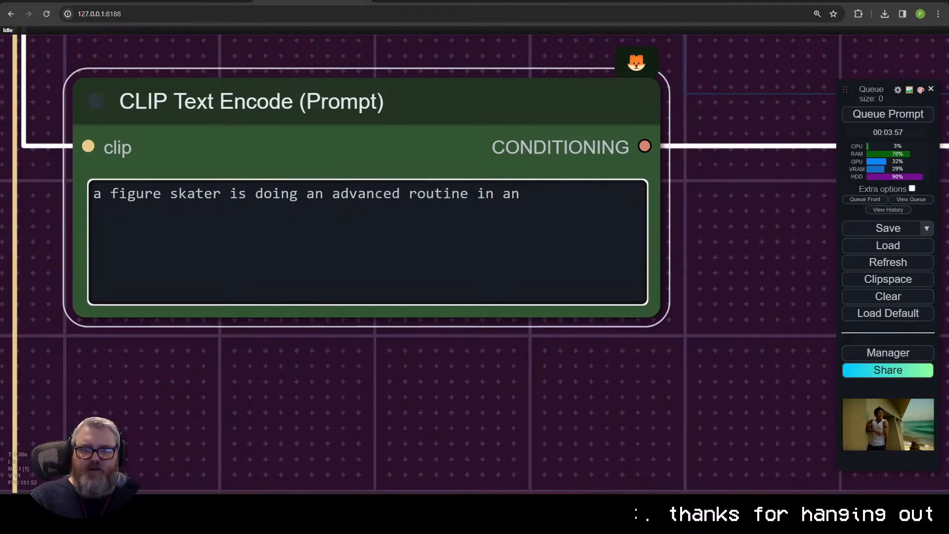
pyautogui.write(' olympic ice skating ')
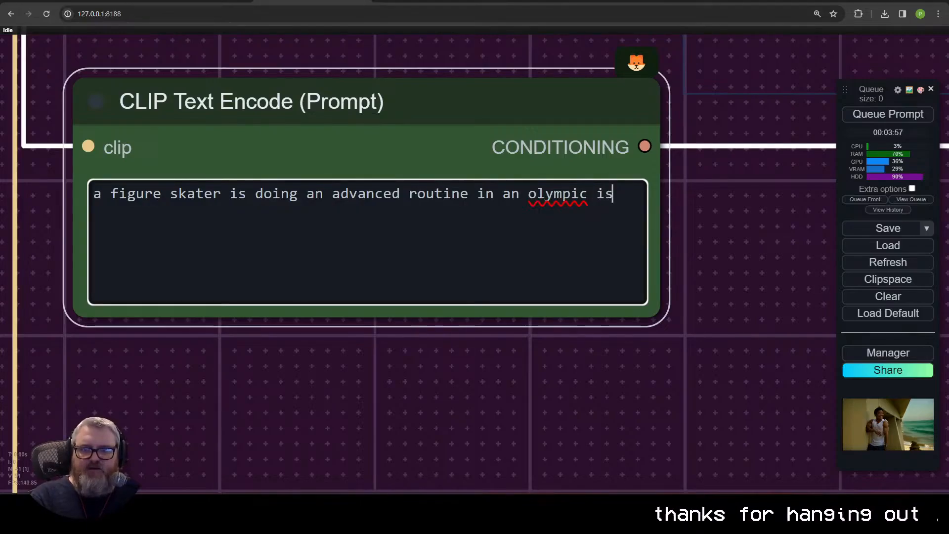
pyautogui.write('rink')
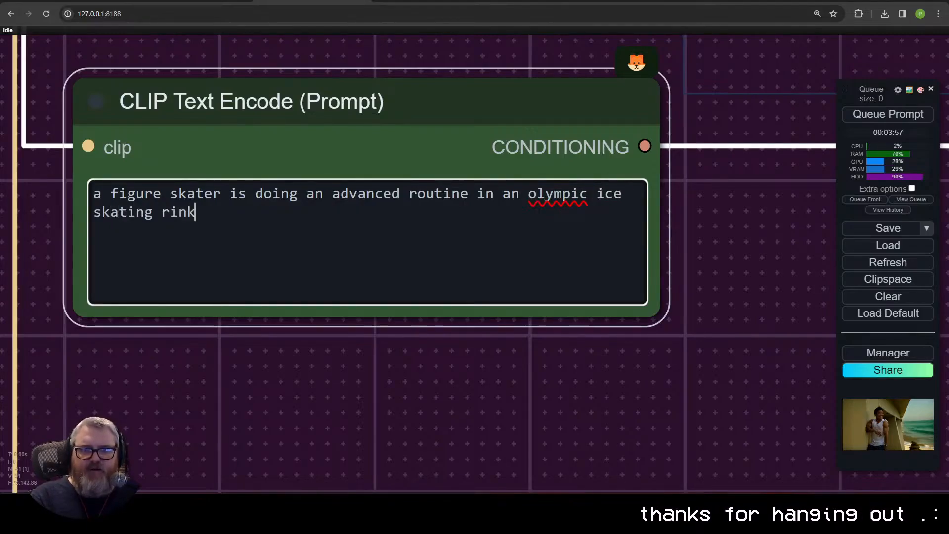
# Step: Queue the prompt and check the loaded input frames in the Video Combine preview beside the Load Video node
pyautogui.click(887, 115)
pyautogui.scroll(-11, 810, 262)
pyautogui.moveTo(810, 262); pyautogui.dragTo(366, 258)
pyautogui.moveTo(224, 89); pyautogui.dragTo(595, 482)
pyautogui.scroll(-4, 596, 444)
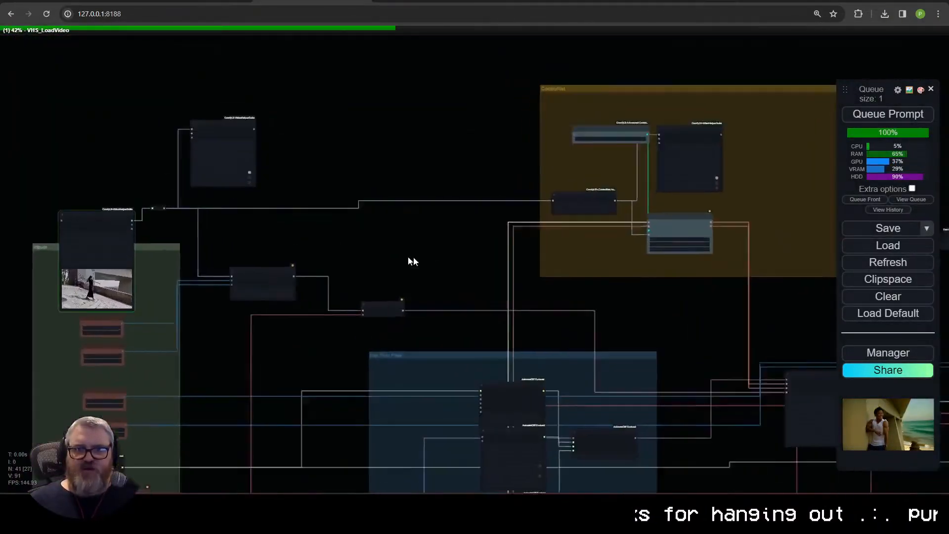
pyautogui.scroll(4, 304, 258)
pyautogui.moveTo(303, 259); pyautogui.dragTo(640, 284)
pyautogui.scroll(3, 440, 318)
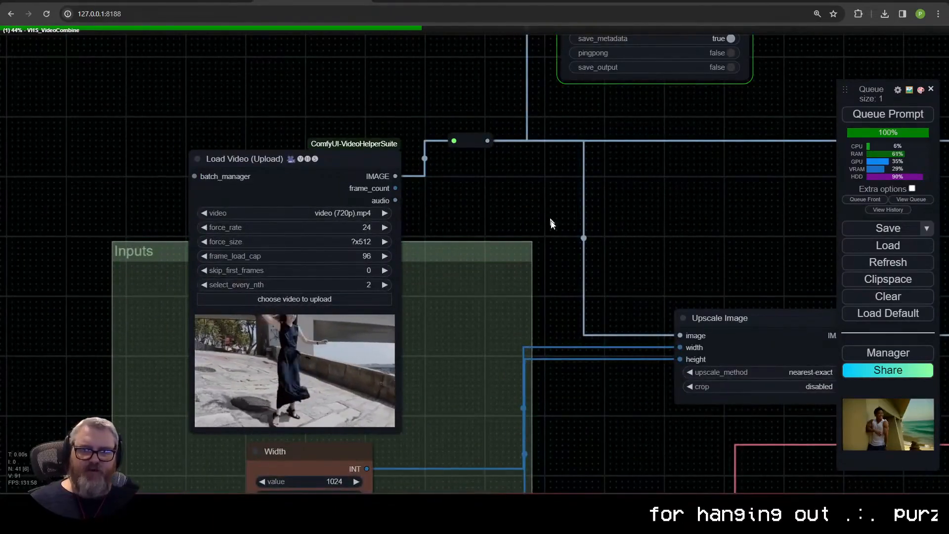
pyautogui.moveTo(612, 222); pyautogui.dragTo(315, 213)
pyautogui.scroll(1, 476, 186)
pyautogui.moveTo(477, 187); pyautogui.dragTo(406, 355)
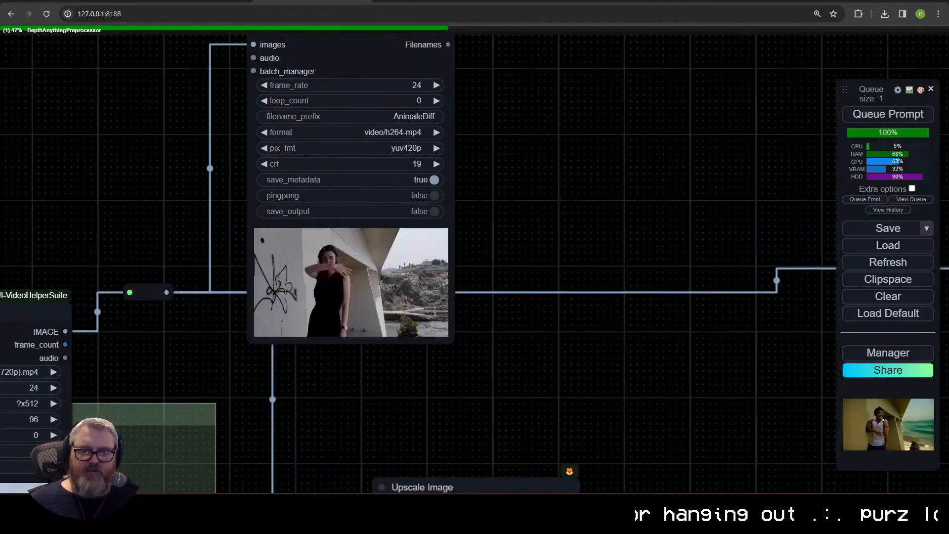
# Step: Examine the low-res pass, the positive and negative prompts, and the Depth Anything settings in the ControlNet group
pyautogui.scroll(-1, 505, 362)
pyautogui.moveTo(505, 362); pyautogui.dragTo(395, 128)
pyautogui.moveTo(431, 368); pyautogui.dragTo(302, 129)
pyautogui.scroll(1, 303, 129)
pyautogui.moveTo(488, 299); pyautogui.dragTo(197, 87)
pyautogui.scroll(-11, 362, 218)
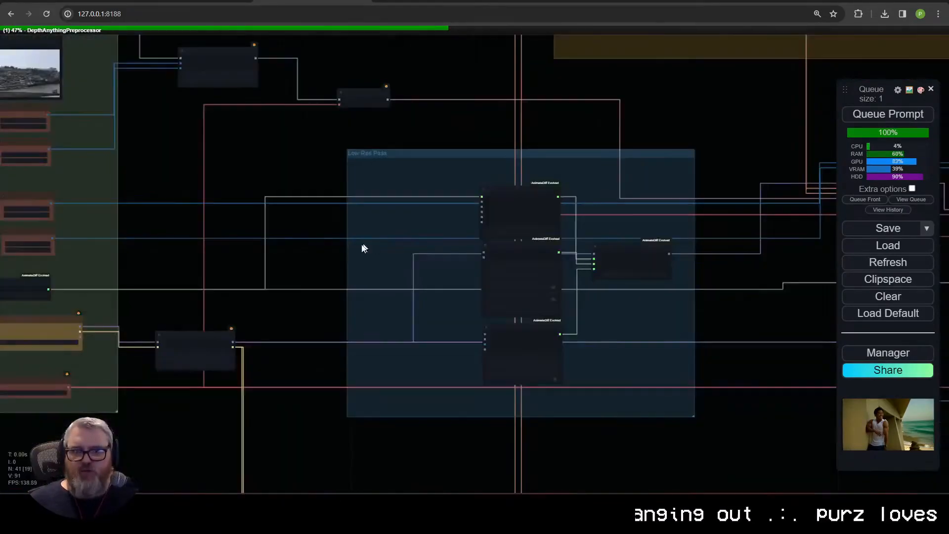
pyautogui.moveTo(279, 314); pyautogui.dragTo(426, 196)
pyautogui.scroll(7, 426, 197)
pyautogui.moveTo(414, 360); pyautogui.dragTo(407, 29)
pyautogui.scroll(1, 443, 218)
pyautogui.moveTo(465, 248); pyautogui.dragTo(314, 34)
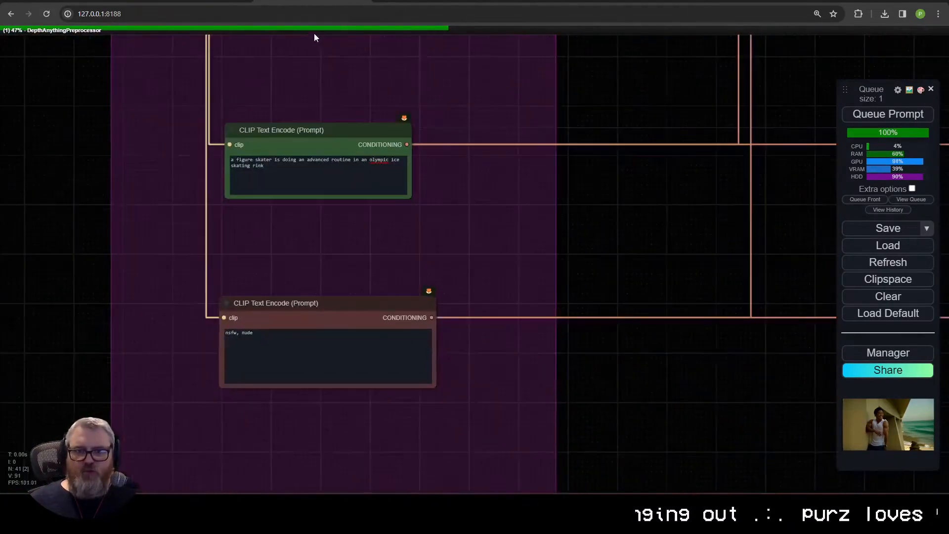
pyautogui.moveTo(667, 170); pyautogui.dragTo(111, 236)
pyautogui.scroll(-10, 380, 229)
pyautogui.moveTo(397, 163); pyautogui.dragTo(190, 462)
pyautogui.moveTo(201, 59); pyautogui.dragTo(217, 301)
pyautogui.scroll(14, 207, 298)
pyautogui.moveTo(202, 174); pyautogui.dragTo(280, 196)
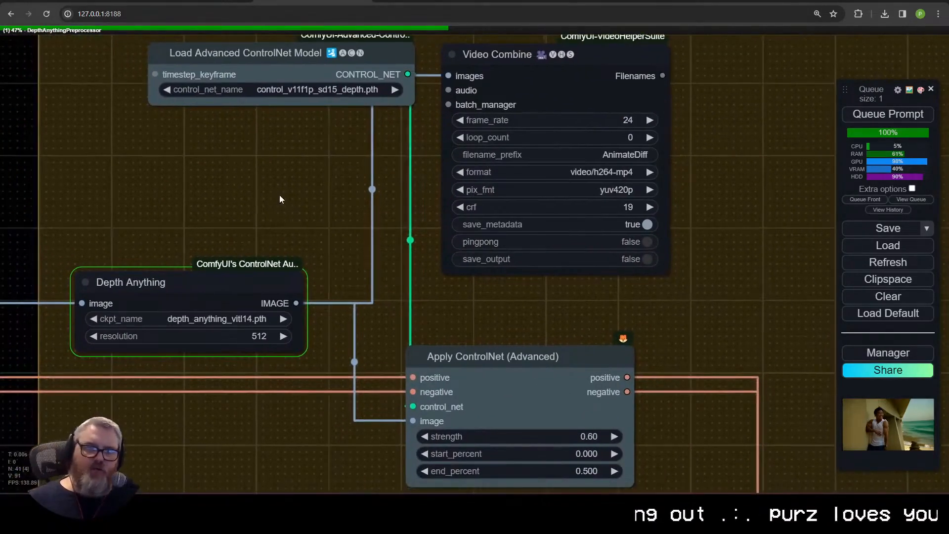
# Step: Move the ControlNet group's Video Combine node up and its Apply ControlNet (Advanced) node down to make room for the preview
pyautogui.scroll(-4, 250, 290)
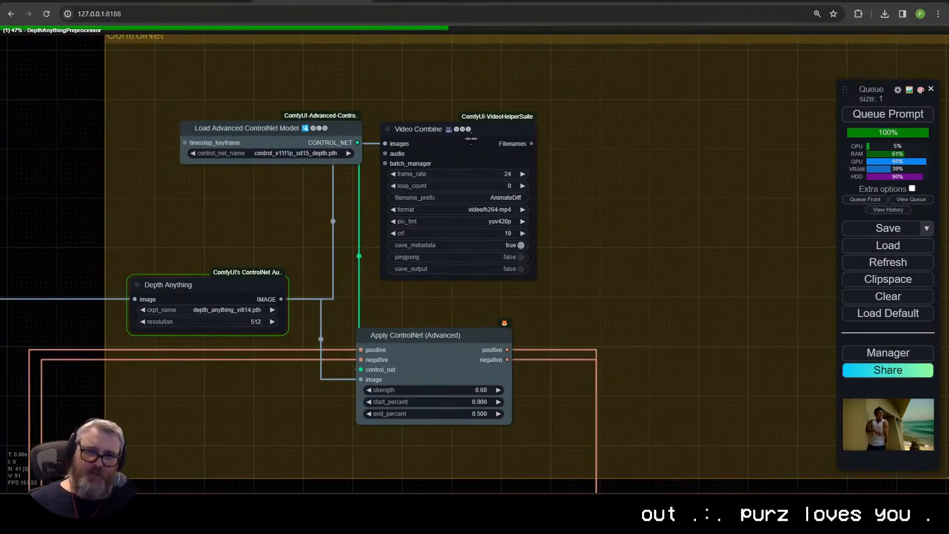
pyautogui.moveTo(417, 148); pyautogui.dragTo(425, 73)
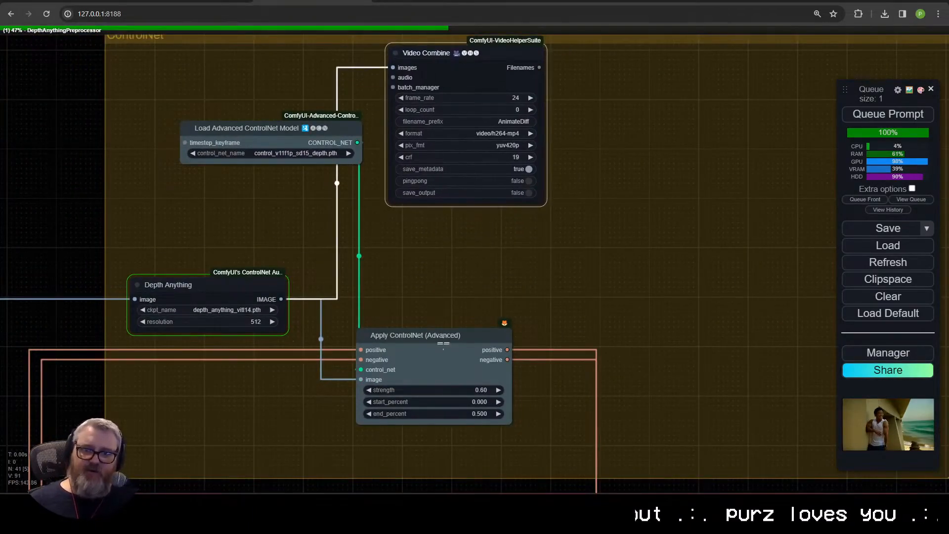
pyautogui.moveTo(444, 342); pyautogui.dragTo(477, 378)
# Step: Examine the depth map preview in the ControlNet group and the running KSampler (Advanced) node
pyautogui.scroll(-7, 477, 378)
pyautogui.moveTo(523, 439); pyautogui.dragTo(449, 271)
pyautogui.scroll(6, 440, 218)
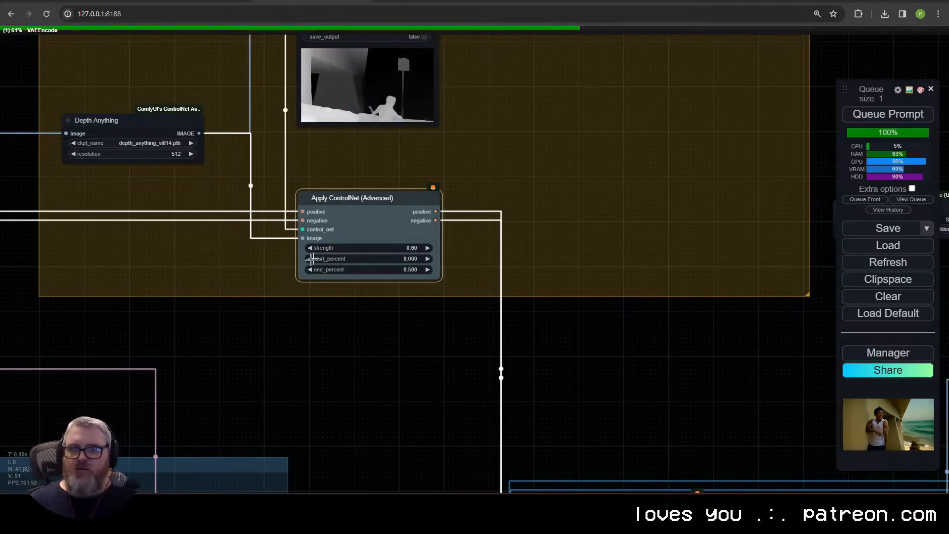
pyautogui.moveTo(457, 114); pyautogui.dragTo(569, 221)
pyautogui.scroll(14, 570, 220)
pyautogui.moveTo(495, 126); pyautogui.dragTo(614, 313)
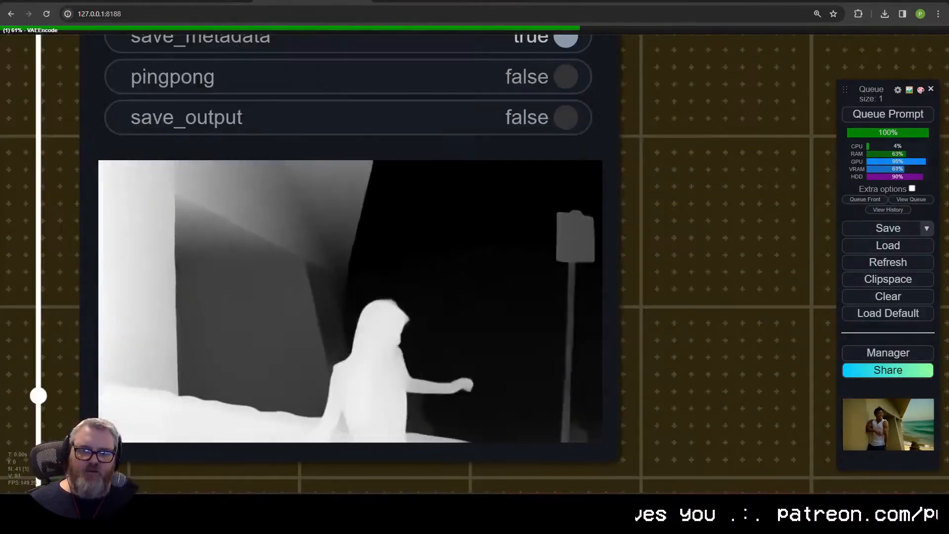
pyautogui.scroll(-12, 625, 365)
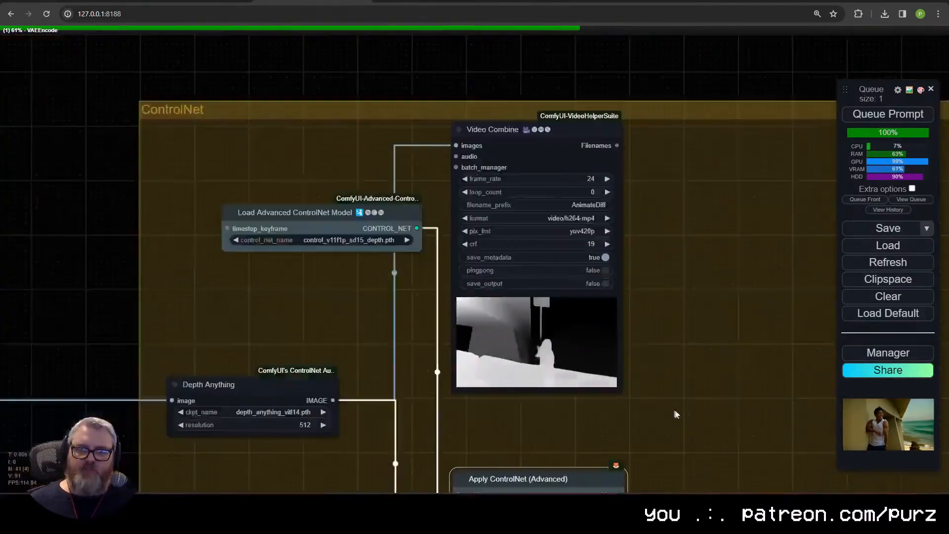
pyautogui.scroll(-4, 677, 414)
pyautogui.scroll(8, 398, 178)
pyautogui.moveTo(677, 414); pyautogui.dragTo(506, 99)
pyautogui.scroll(-5, 398, 178)
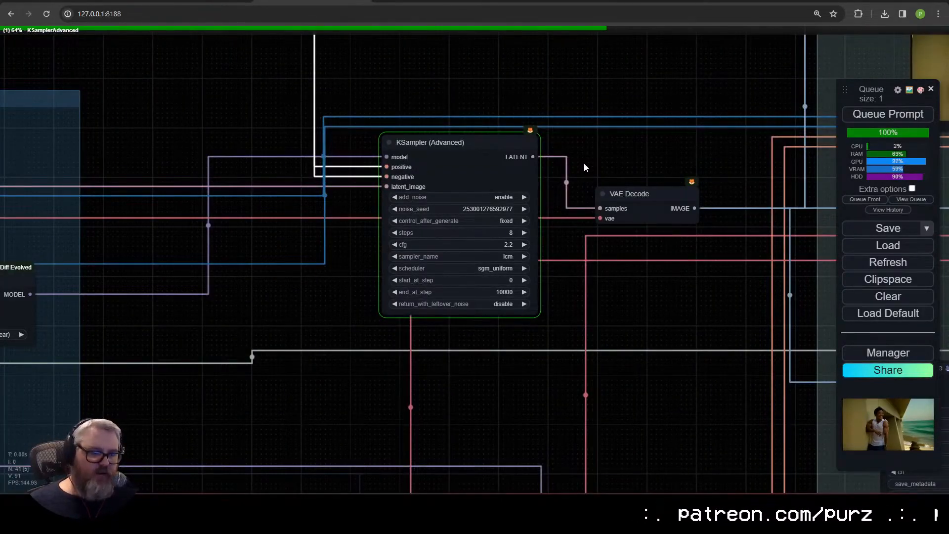
pyautogui.scroll(-3, 583, 164)
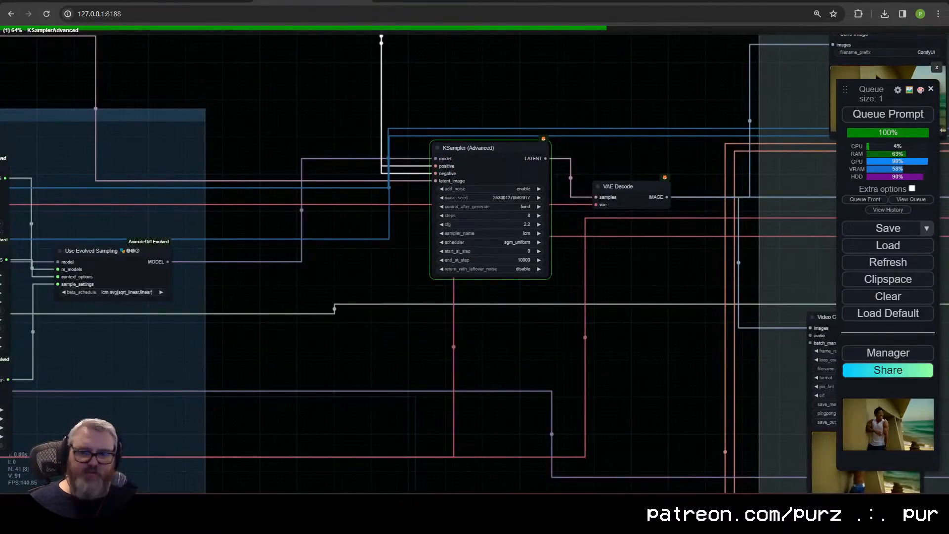
# Step: Check the ComfyUI Manager's list of missing custom nodes and close the manager
pyautogui.click(888, 354)
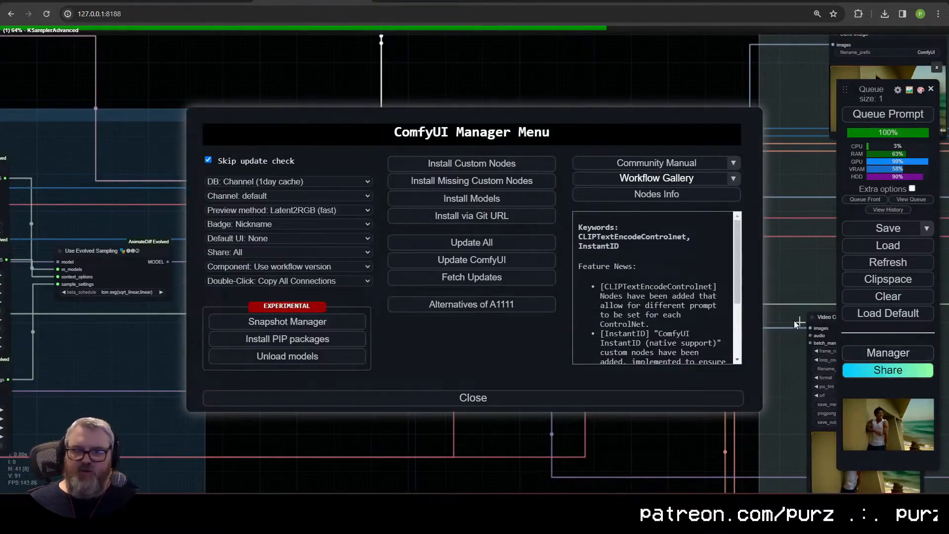
pyautogui.click(517, 184)
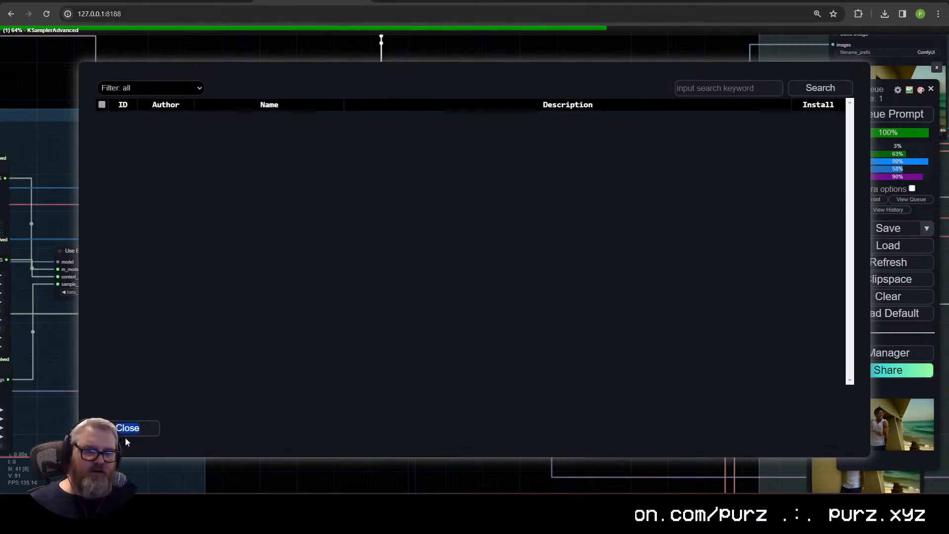
pyautogui.click(139, 431)
pyautogui.click(576, 402)
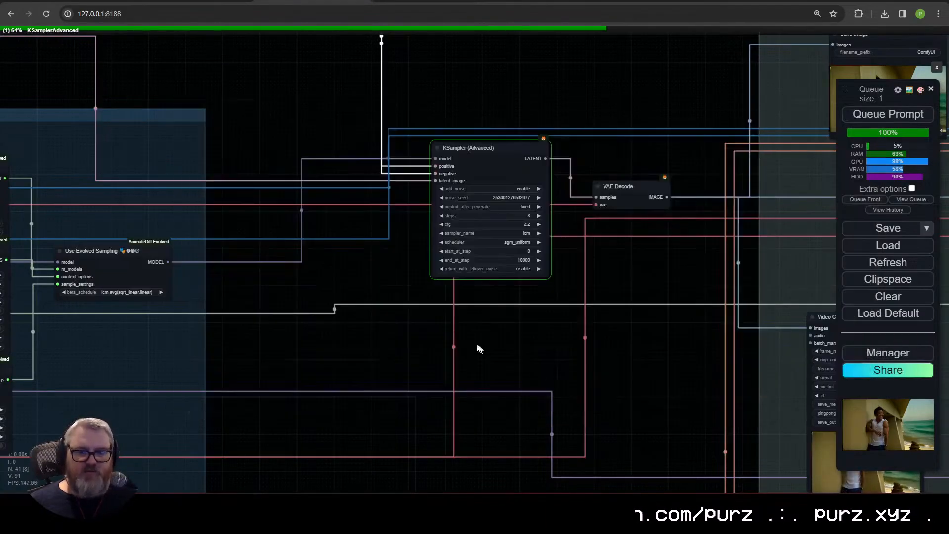
# Step: Add a CR LoRA Stack node and place it below the Load LoRA node
pyautogui.scroll(-3, 575, 341)
pyautogui.scroll(3, 585, 312)
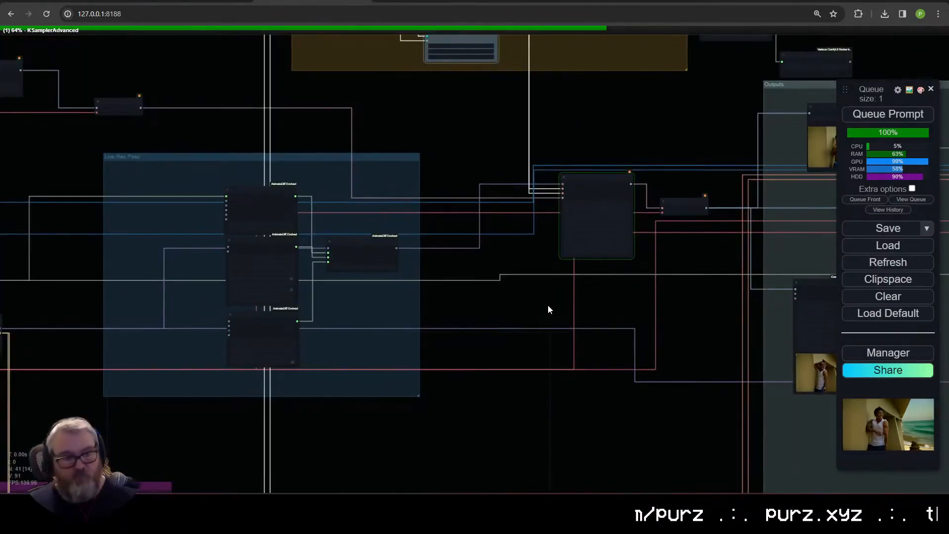
pyautogui.scroll(2, 543, 306)
pyautogui.moveTo(637, 270); pyautogui.dragTo(444, 389)
pyautogui.scroll(-10, 444, 390)
pyautogui.moveTo(99, 376); pyautogui.dragTo(438, 329)
pyautogui.scroll(5, 438, 328)
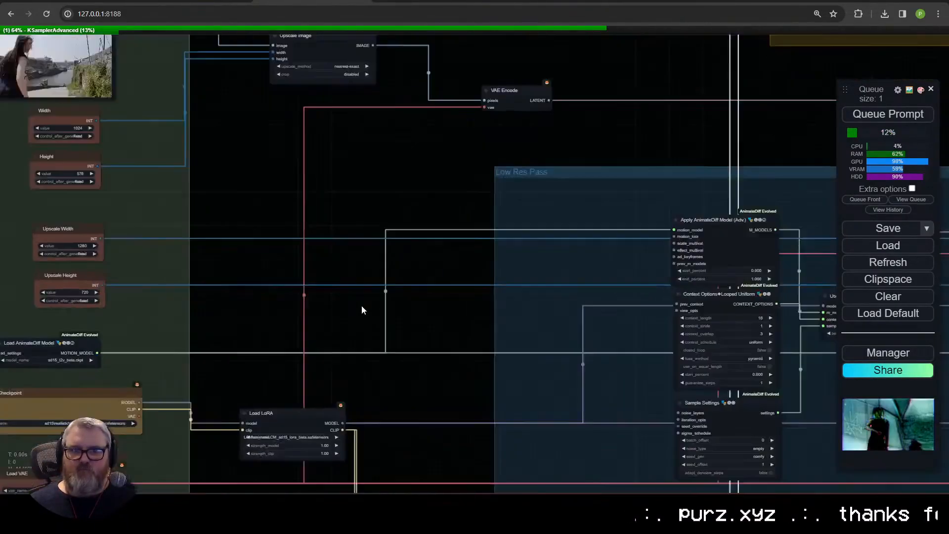
pyautogui.moveTo(425, 470); pyautogui.dragTo(598, 165)
pyautogui.scroll(5, 598, 165)
pyautogui.moveTo(405, 139); pyautogui.dragTo(559, 281)
pyautogui.scroll(4, 537, 295)
pyautogui.moveTo(233, 221); pyautogui.dragTo(393, 239)
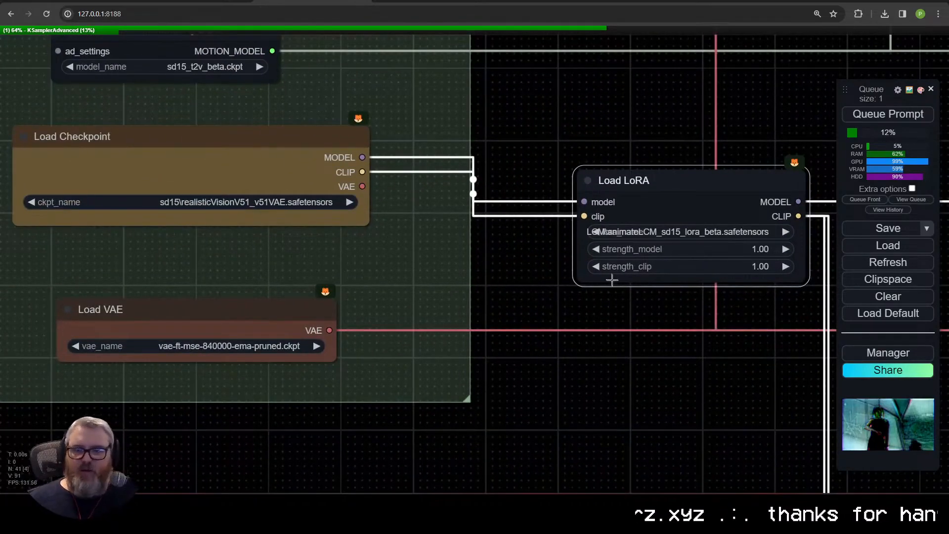
pyautogui.moveTo(612, 279); pyautogui.dragTo(509, 321)
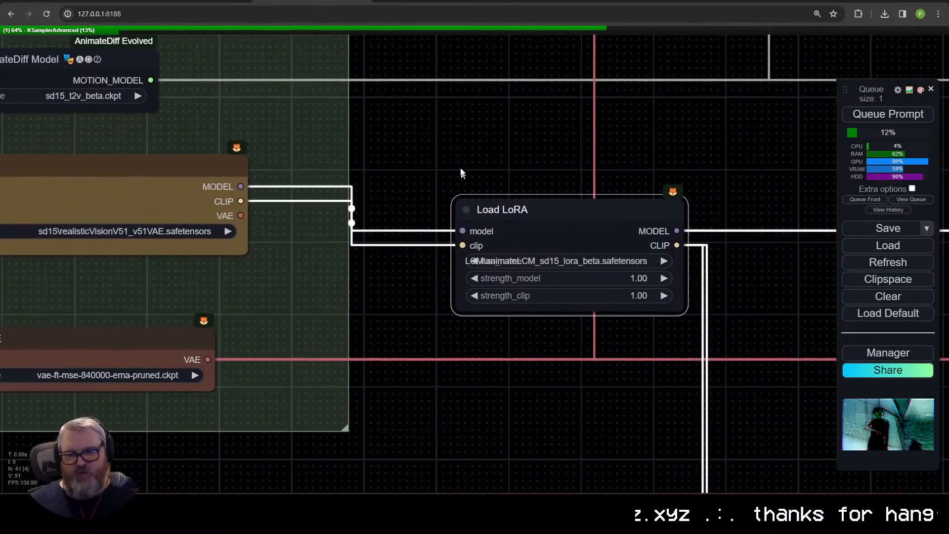
pyautogui.doubleClick(461, 173)
pyautogui.scroll(-1, 453, 145)
pyautogui.write('lora')
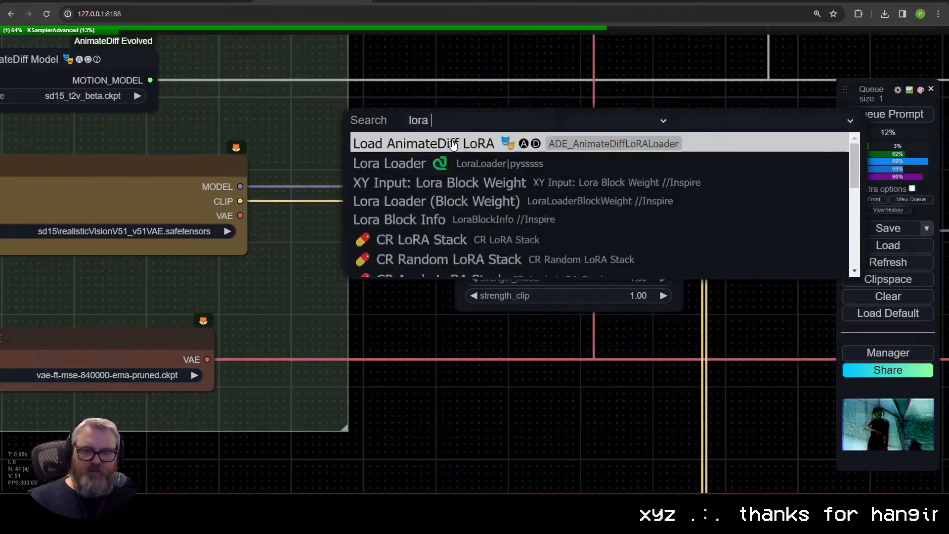
pyautogui.click(368, 239)
pyautogui.click(395, 248)
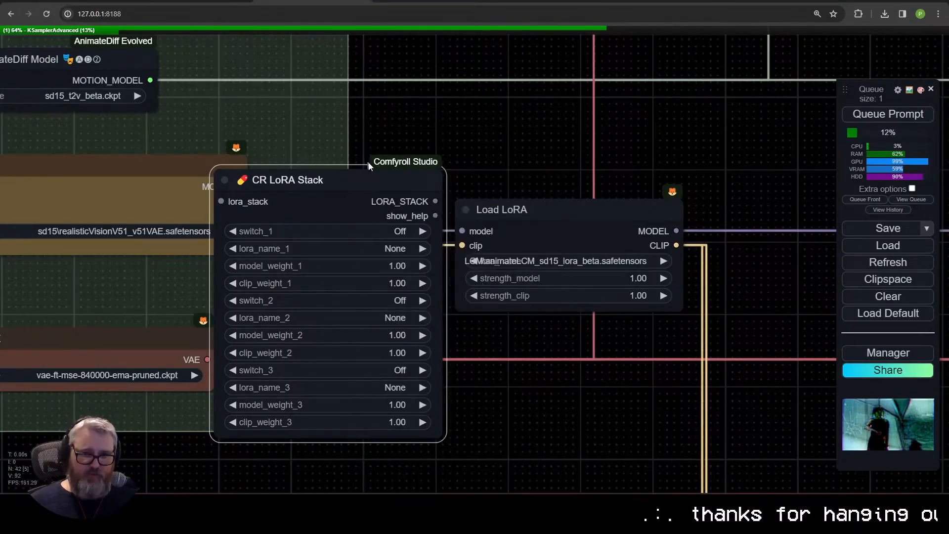
pyautogui.moveTo(368, 165); pyautogui.dragTo(404, 358)
# Step: Add a CR Apply LoRA Stack node fed by the LoRA stack and route the checkpoint's model through it into Load LoRA
pyautogui.moveTo(471, 394); pyautogui.dragTo(568, 433)
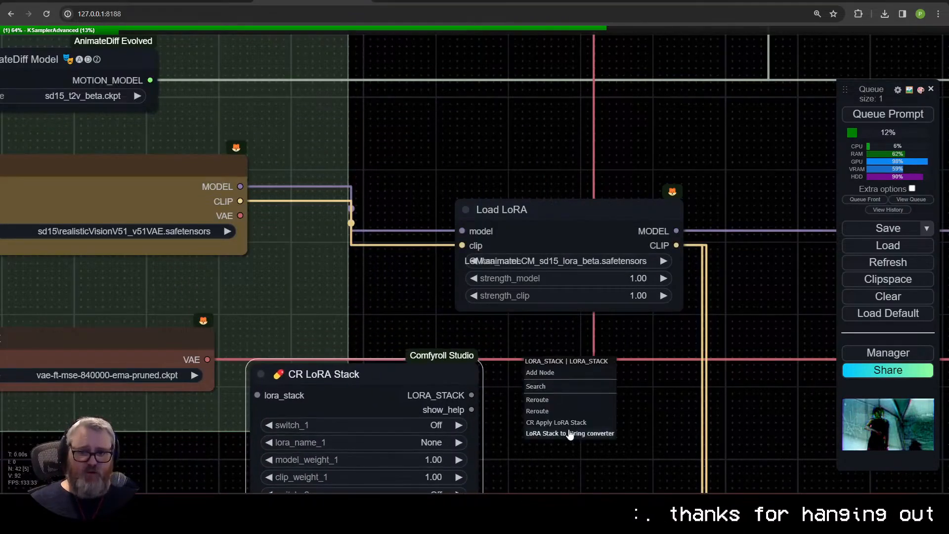
pyautogui.click(556, 422)
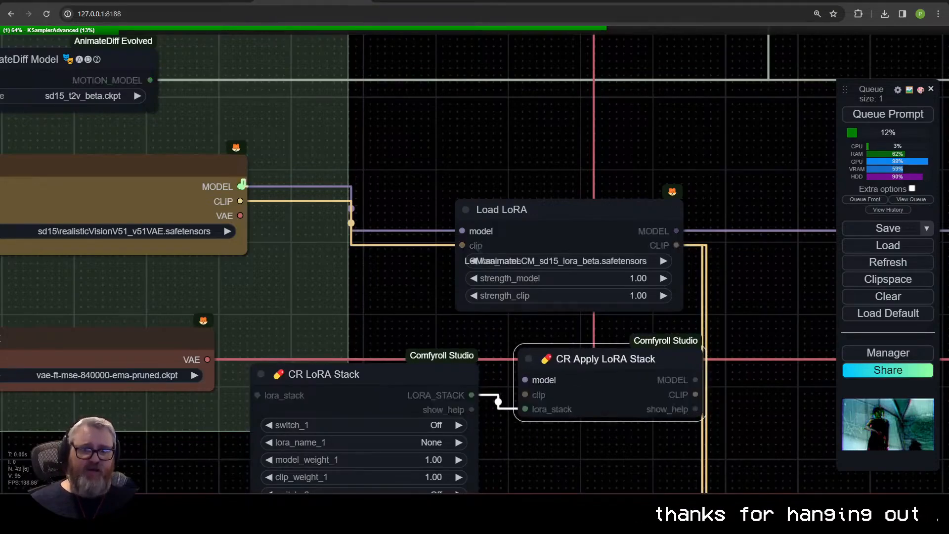
pyautogui.moveTo(242, 186); pyautogui.dragTo(525, 380)
pyautogui.moveTo(694, 379); pyautogui.dragTo(461, 231)
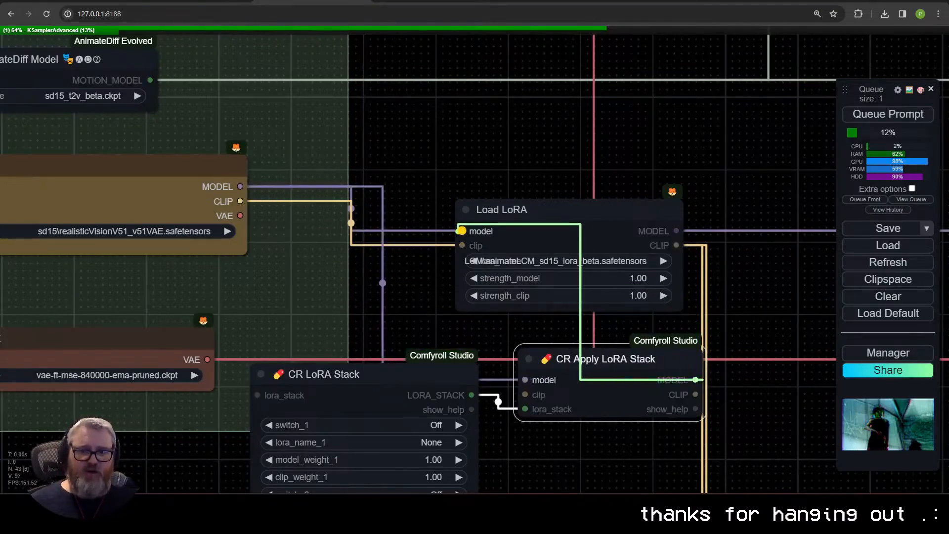
# Step: Place CR Apply LoRA Stack above and CR LoRA Stack below Load LoRA, and route the checkpoint's CLIP through the apply node
pyautogui.moveTo(321, 374); pyautogui.dragTo(327, 351)
pyautogui.moveTo(641, 378); pyautogui.dragTo(399, 98)
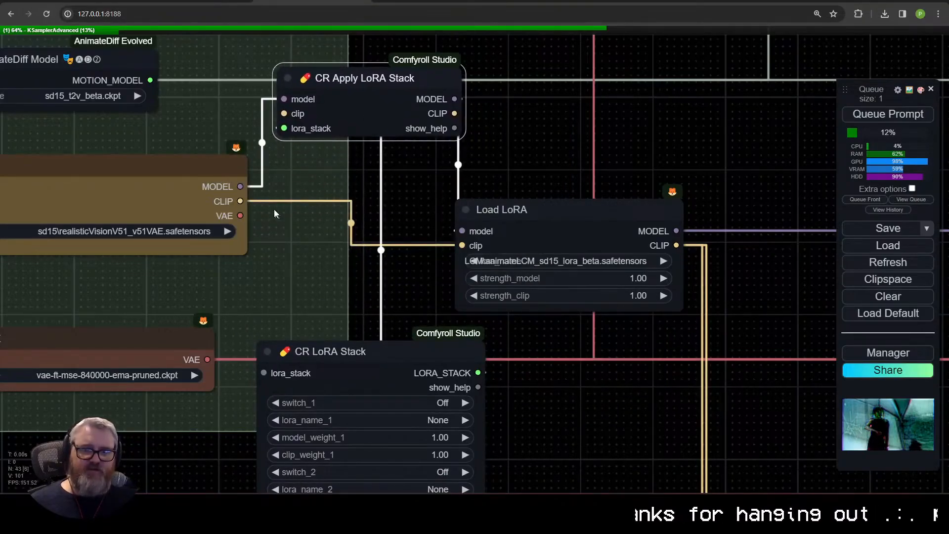
pyautogui.moveTo(240, 201); pyautogui.dragTo(284, 114)
pyautogui.moveTo(454, 114); pyautogui.dragTo(462, 246)
pyautogui.moveTo(388, 350); pyautogui.dragTo(585, 335)
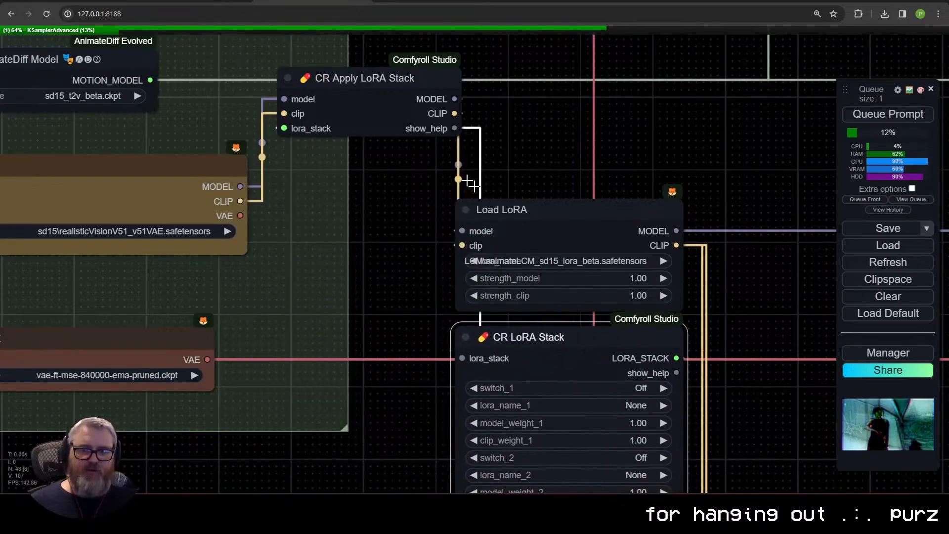
# Step: Turn on switch_1 in the CR LoRA Stack node and set lora_name_1 to sd15\sd15-CyberPunkAI.safetensors
pyautogui.moveTo(383, 118); pyautogui.dragTo(374, 121)
pyautogui.moveTo(544, 168); pyautogui.dragTo(418, 44)
pyautogui.moveTo(460, 213); pyautogui.dragTo(460, 213)
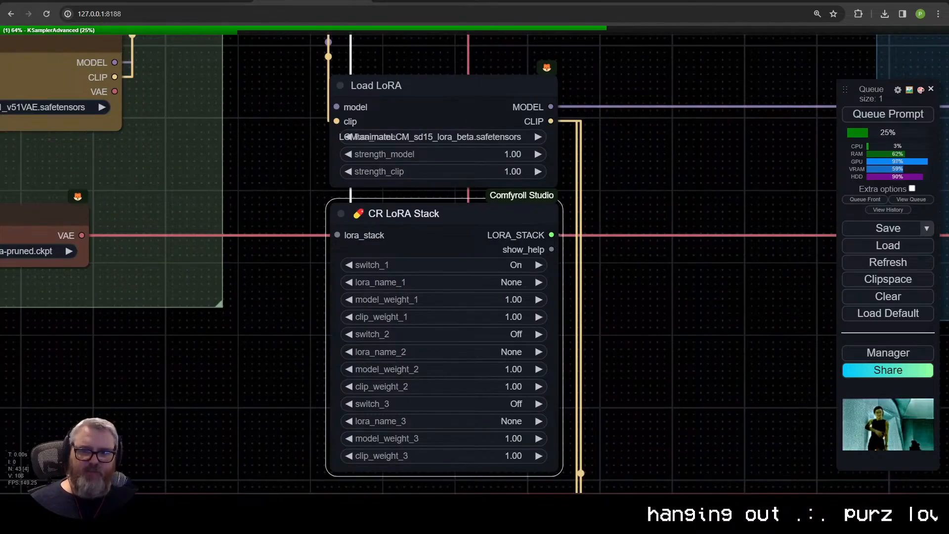
pyautogui.click(502, 282)
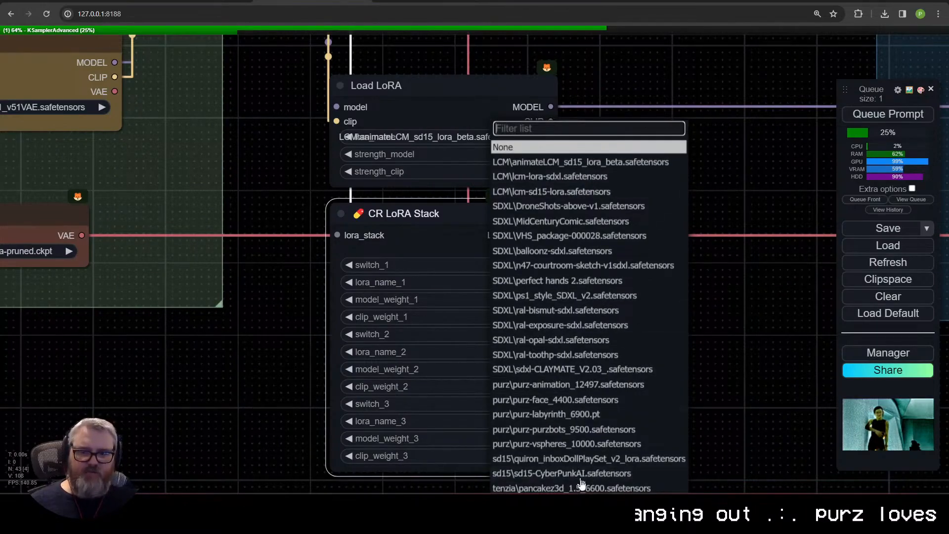
pyautogui.click(581, 475)
# Step: Remove both LoRA stack nodes and reconnect the checkpoint's MODEL and CLIP outputs directly to the Load LoRA node
pyautogui.scroll(-6, 392, 321)
pyautogui.moveTo(430, 354); pyautogui.dragTo(476, 313)
pyautogui.scroll(14, 395, 273)
pyautogui.moveTo(240, 152); pyautogui.dragTo(510, 244)
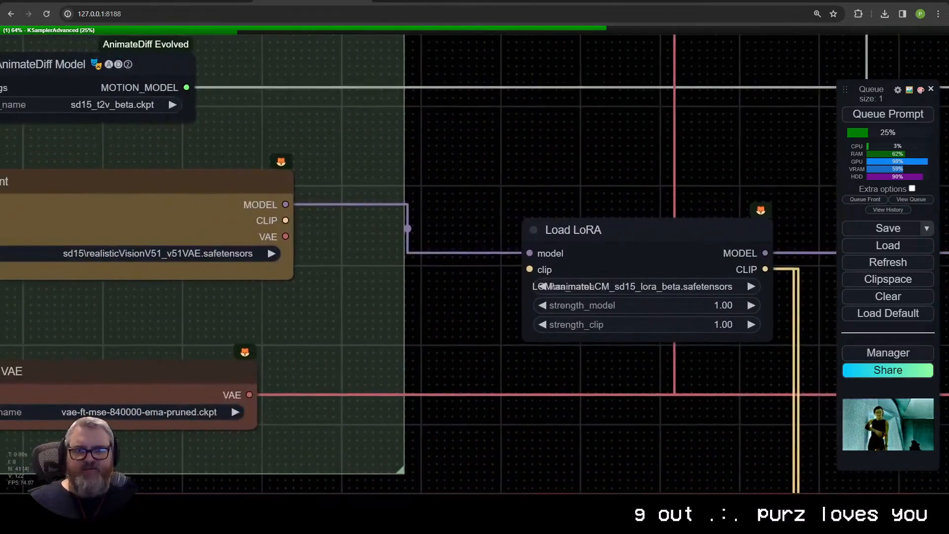
pyautogui.moveTo(285, 221); pyautogui.dragTo(530, 269)
# Step: Examine the running KSampler (Advanced) node's preview and the Video Combine node beside it
pyautogui.scroll(-13, 629, 425)
pyautogui.moveTo(629, 426); pyautogui.dragTo(346, 385)
pyautogui.scroll(15, 403, 447)
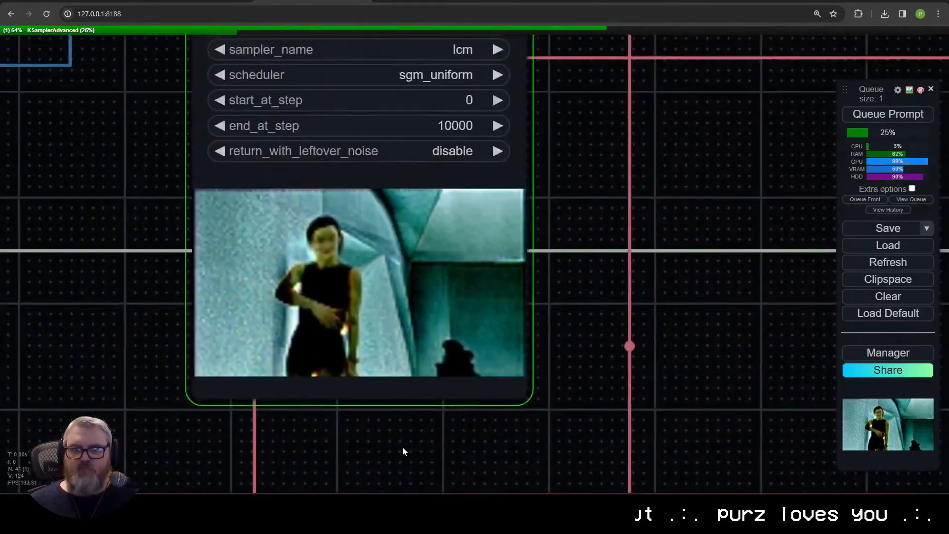
pyautogui.scroll(-7, 402, 447)
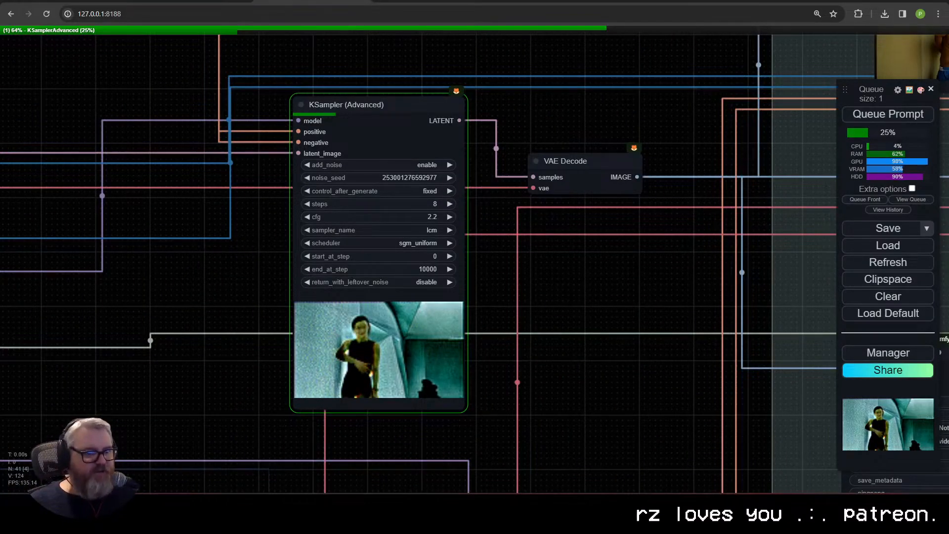
pyautogui.scroll(-4, 193, 438)
pyautogui.moveTo(538, 415); pyautogui.dragTo(335, 281)
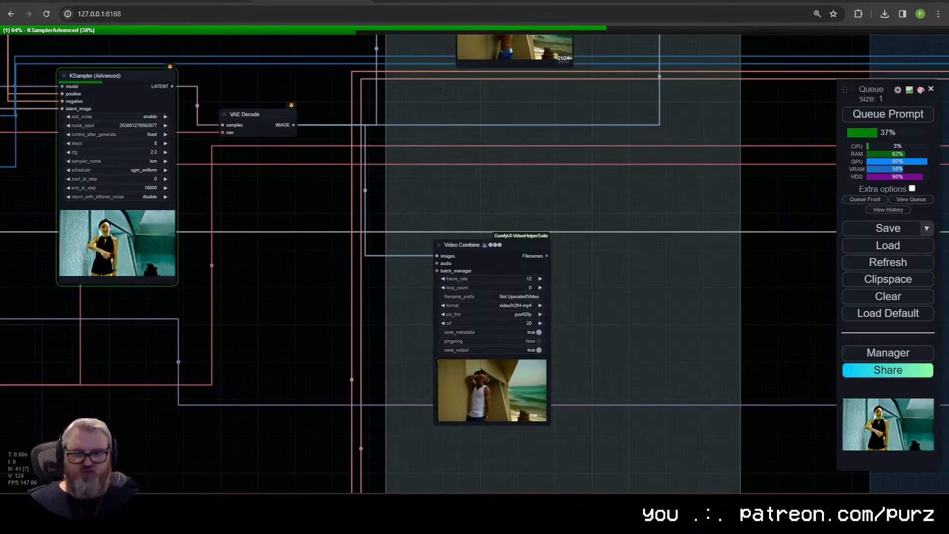
# Step: Search the ComfyUI Manager's custom nodes for "auto tag" and "auto", and close the manager
pyautogui.click(888, 353)
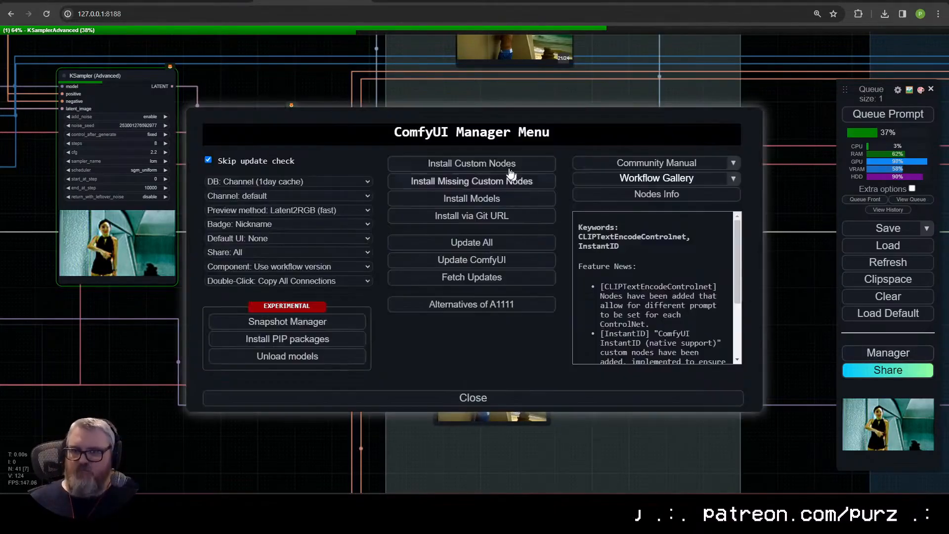
pyautogui.click(507, 165)
pyautogui.click(729, 88)
pyautogui.write('auto tag')
pyautogui.press('BackSpace')
pyautogui.press('BackSpace')
pyautogui.press('BackSpace')
pyautogui.press('BackSpace')
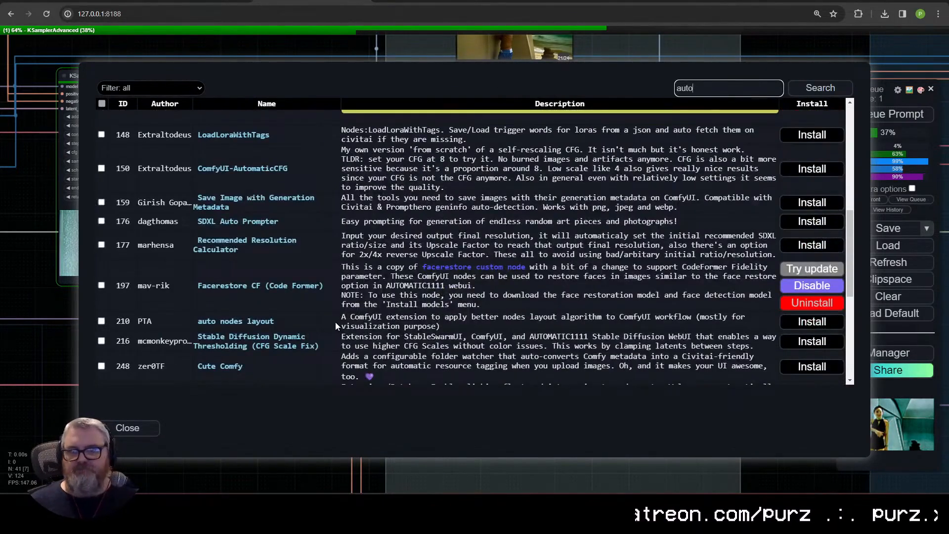
pyautogui.click(127, 428)
pyautogui.click(470, 395)
# Step: Examine the sampler's progress preview, the Low Res Pass group and the ControlNet group across the workflow
pyautogui.scroll(6, 603, 343)
pyautogui.moveTo(561, 287); pyautogui.dragTo(556, 346)
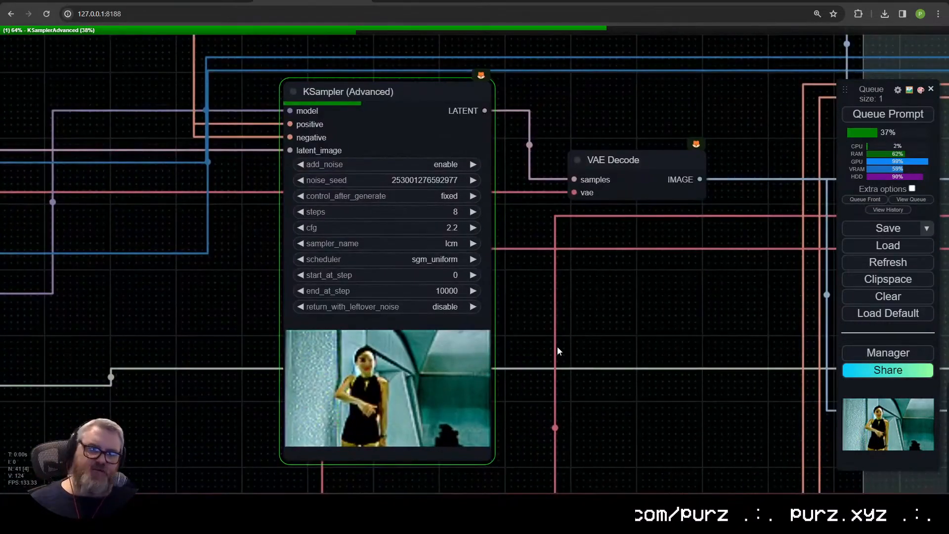
pyautogui.scroll(-11, 555, 348)
pyautogui.moveTo(437, 340); pyautogui.dragTo(493, 330)
pyautogui.moveTo(148, 278); pyautogui.dragTo(464, 258)
pyautogui.moveTo(420, 186); pyautogui.dragTo(609, 349)
pyautogui.scroll(5, 609, 350)
pyautogui.moveTo(668, 394); pyautogui.dragTo(328, 300)
pyautogui.moveTo(600, 218); pyautogui.dragTo(281, 181)
pyautogui.scroll(-5, 280, 181)
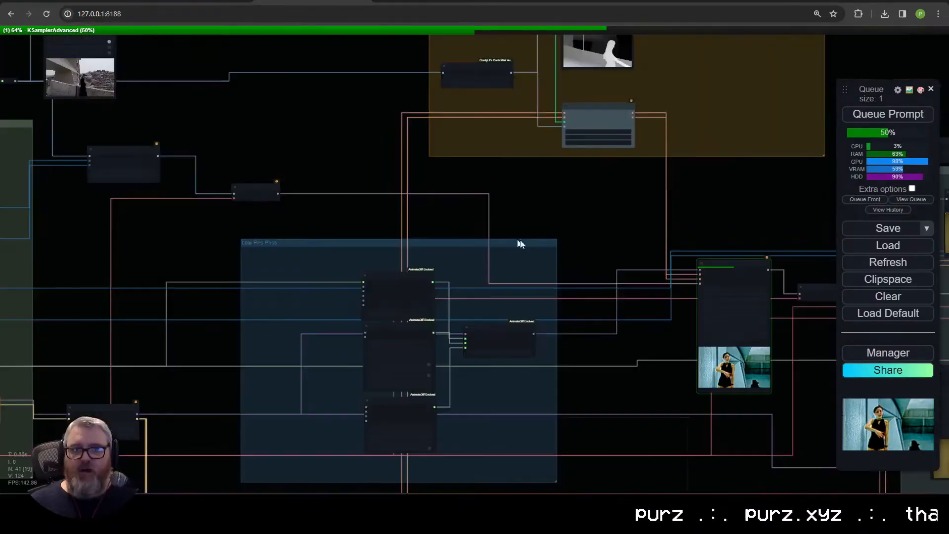
pyautogui.moveTo(571, 241); pyautogui.dragTo(441, 228)
pyautogui.scroll(-13, 440, 227)
pyautogui.moveTo(485, 288); pyautogui.dragTo(385, 293)
pyautogui.scroll(6, 385, 293)
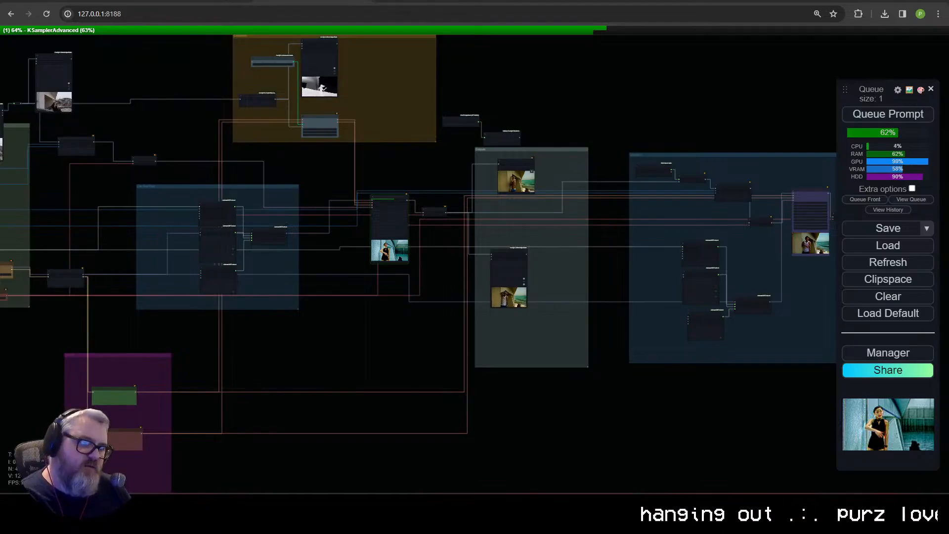
# Step: Search the node list for "scaler" and dismiss the search without adding a node
pyautogui.doubleClick(293, 328)
pyautogui.write('scaler')
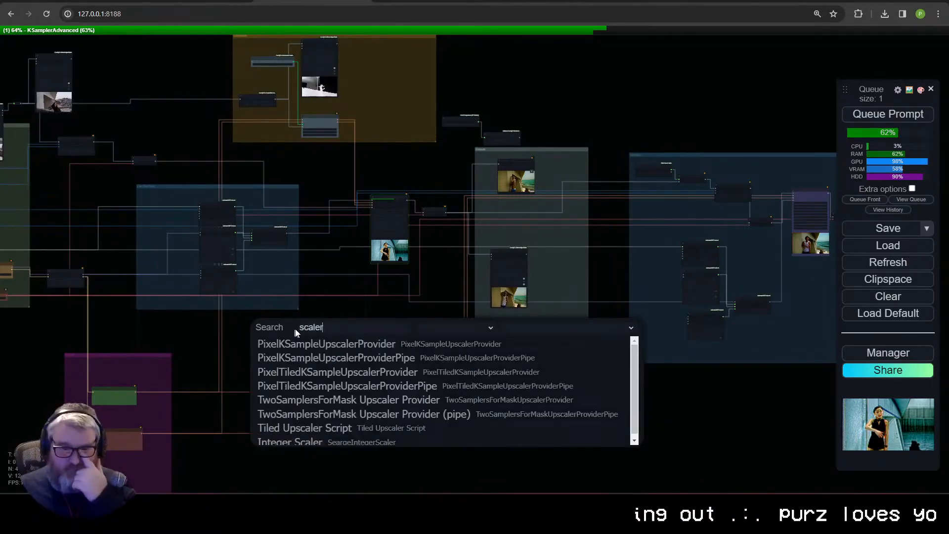
pyautogui.press('Escape')
# Step: Examine the KSampler (Advanced) node's settings and preview image next to the VAE Decode node
pyautogui.scroll(10, 407, 264)
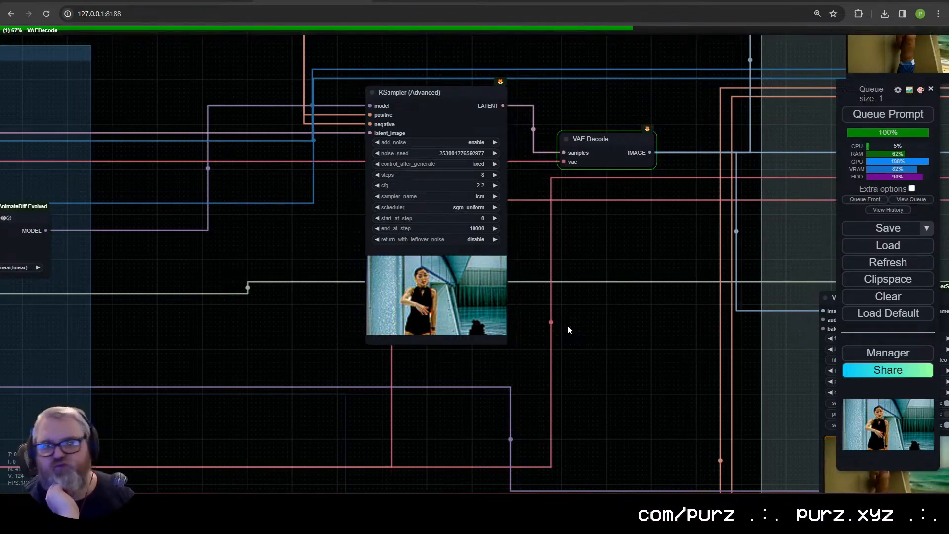
pyautogui.scroll(-5, 567, 329)
pyautogui.scroll(5, 680, 356)
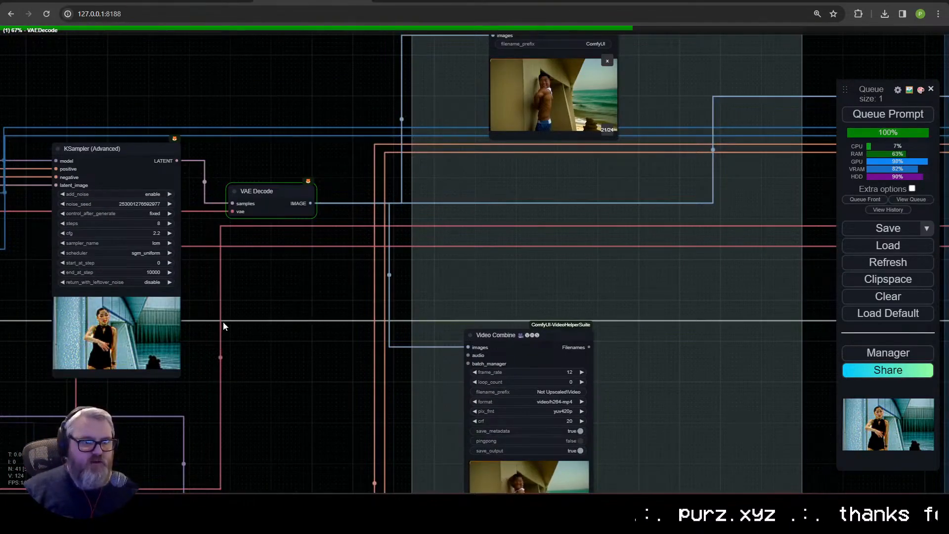
pyautogui.moveTo(224, 324); pyautogui.dragTo(488, 359)
pyautogui.scroll(5, 377, 319)
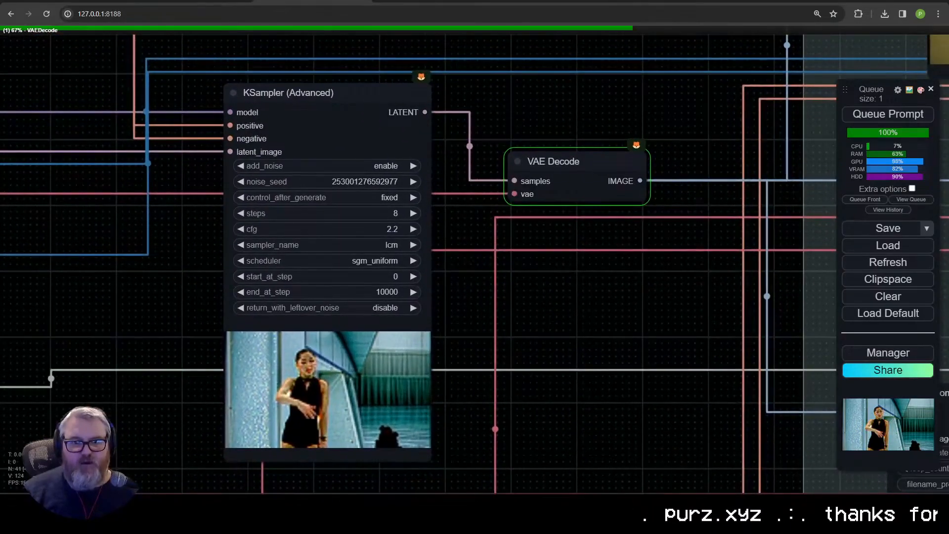
pyautogui.click(386, 308)
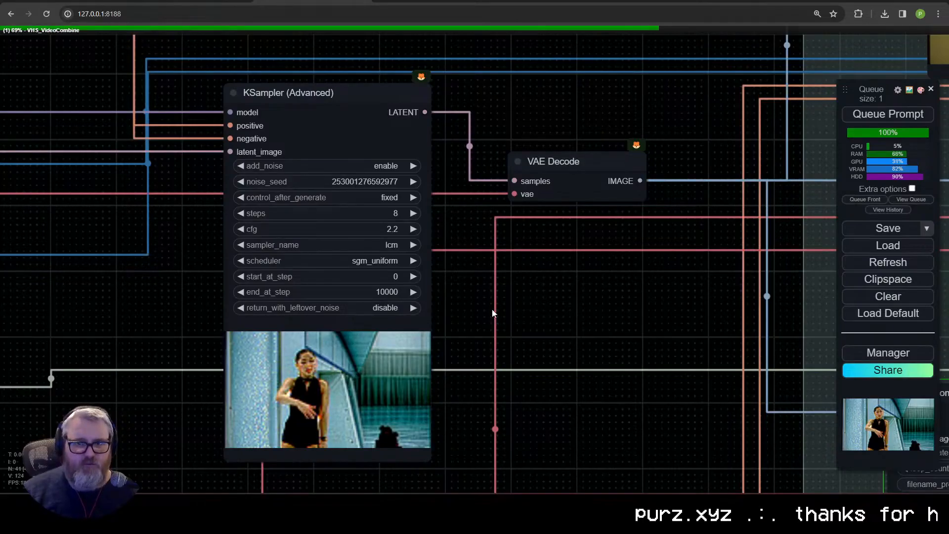
# Step: Review the figure skater video in the Video Combine node with the Not Upscaled\Video prefix
pyautogui.moveTo(620, 333); pyautogui.dragTo(167, 333)
pyautogui.scroll(-4, 311, 410)
pyautogui.moveTo(312, 410); pyautogui.dragTo(499, 343)
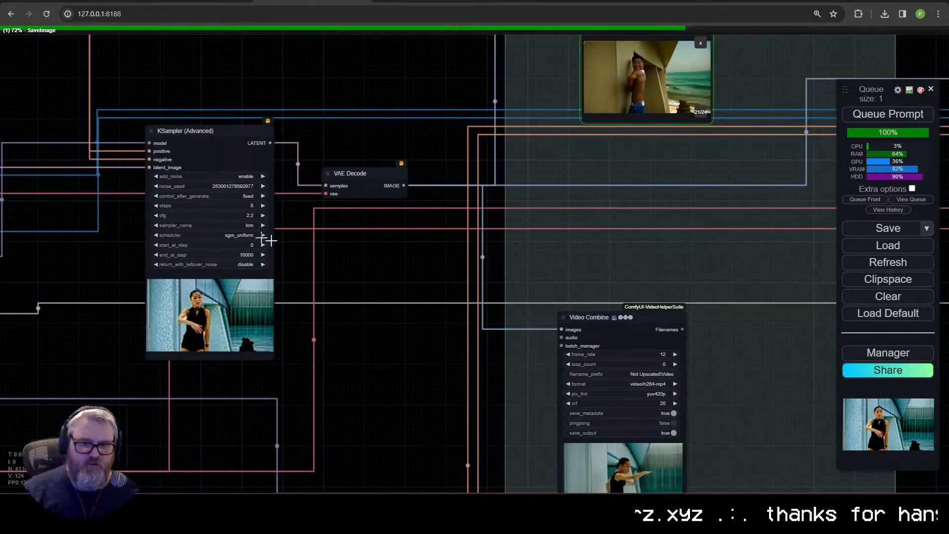
pyautogui.moveTo(437, 388); pyautogui.dragTo(322, 291)
pyautogui.scroll(8, 426, 396)
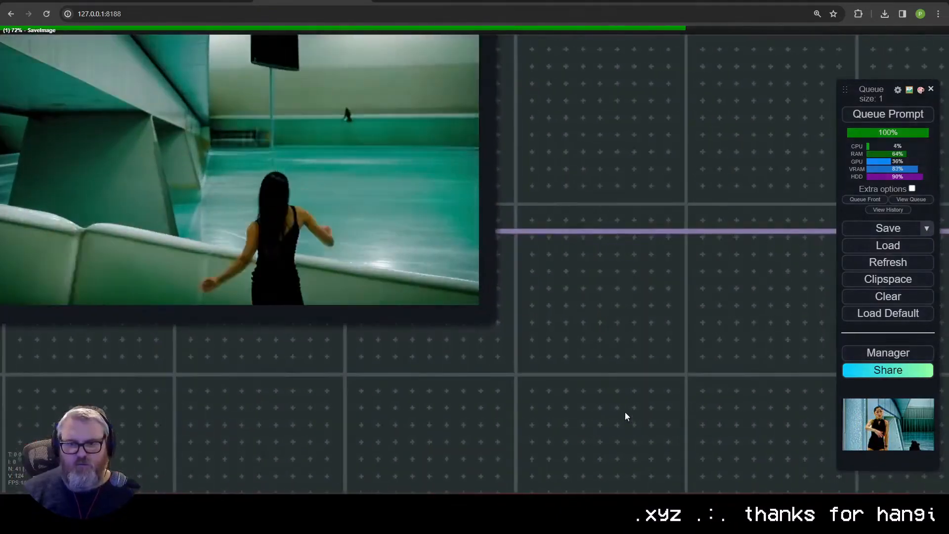
pyautogui.moveTo(559, 286); pyautogui.dragTo(716, 448)
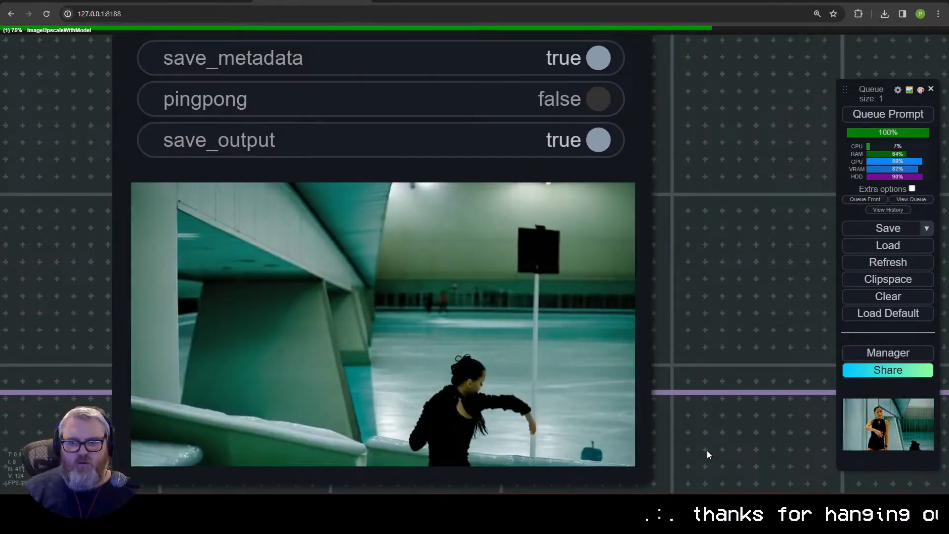
pyautogui.scroll(-18, 650, 340)
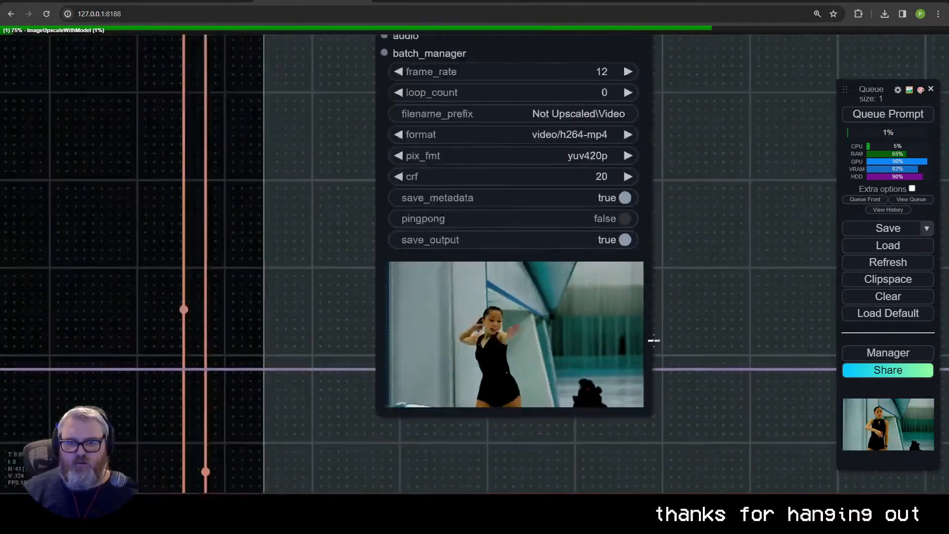
# Step: Examine the Upscale group's model loader, upscale image and VAE Encode nodes while the upscale runs
pyautogui.moveTo(791, 252); pyautogui.dragTo(472, 379)
pyautogui.scroll(5, 285, 286)
pyautogui.moveTo(119, 378); pyautogui.dragTo(275, 285)
pyautogui.click(341, 163)
pyautogui.moveTo(428, 286); pyautogui.dragTo(59, 294)
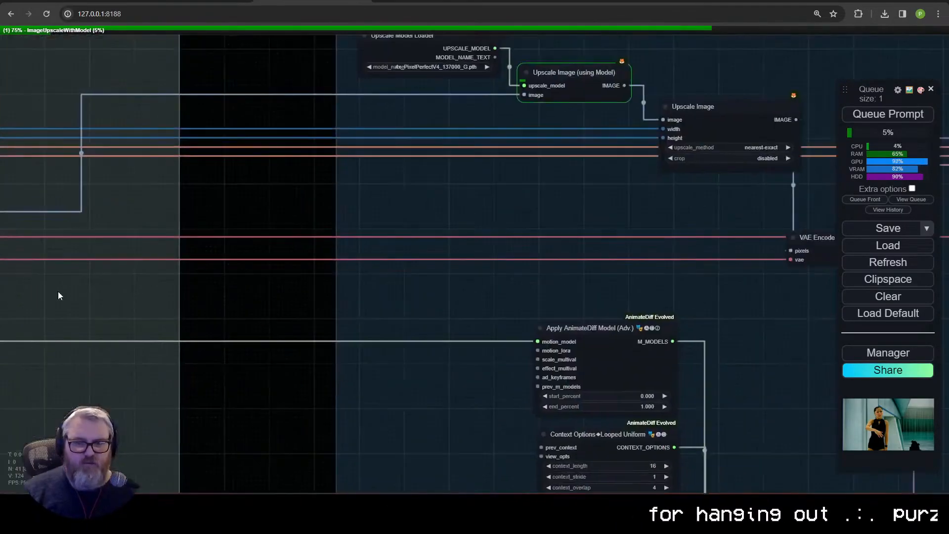
pyautogui.moveTo(354, 291); pyautogui.dragTo(259, 324)
pyautogui.scroll(1, 390, 283)
pyautogui.scroll(-1, 390, 283)
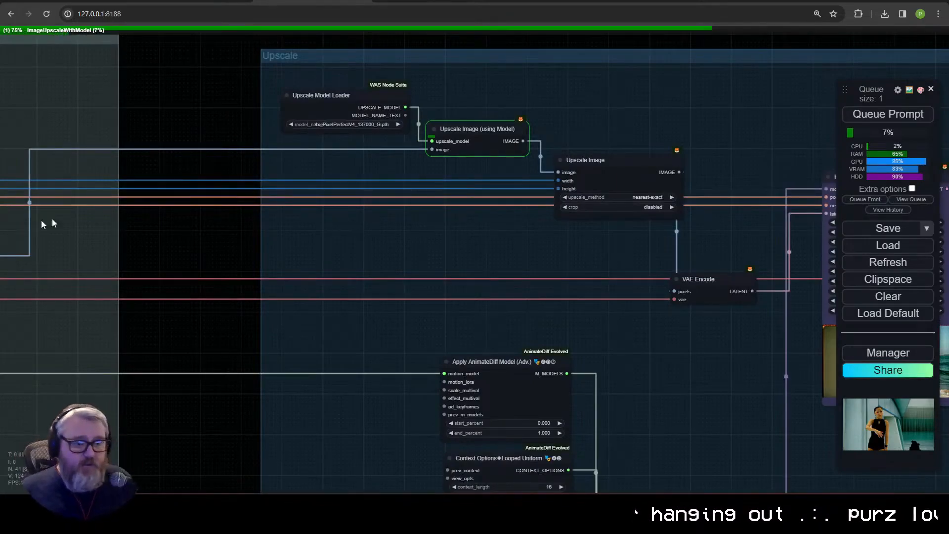
# Step: Read the settings and upscale workflow sections of Civitai's AnimateDiff LCM guide and return to the ComfyUI workflow
pyautogui.click(195, 1)
pyautogui.scroll(-17, 245, 335)
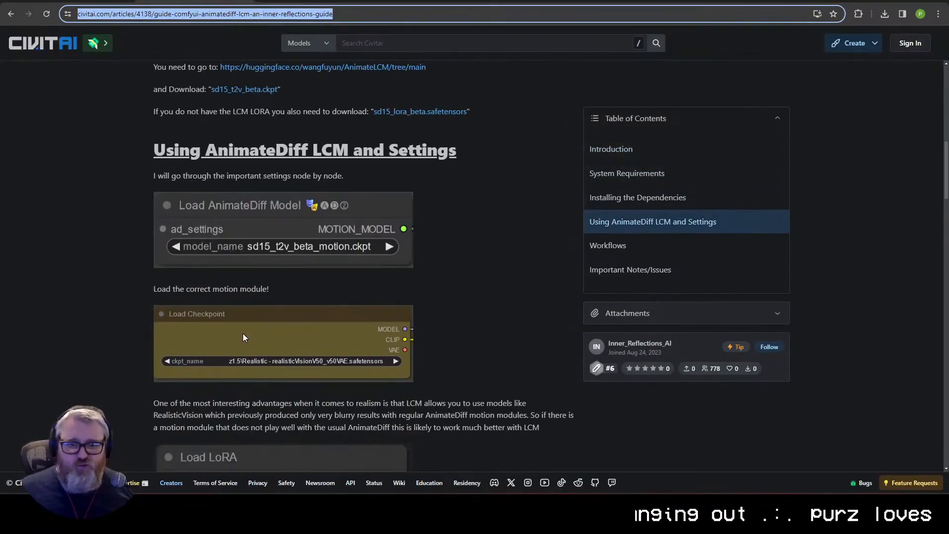
pyautogui.scroll(-8, 244, 330)
pyautogui.scroll(5, 243, 329)
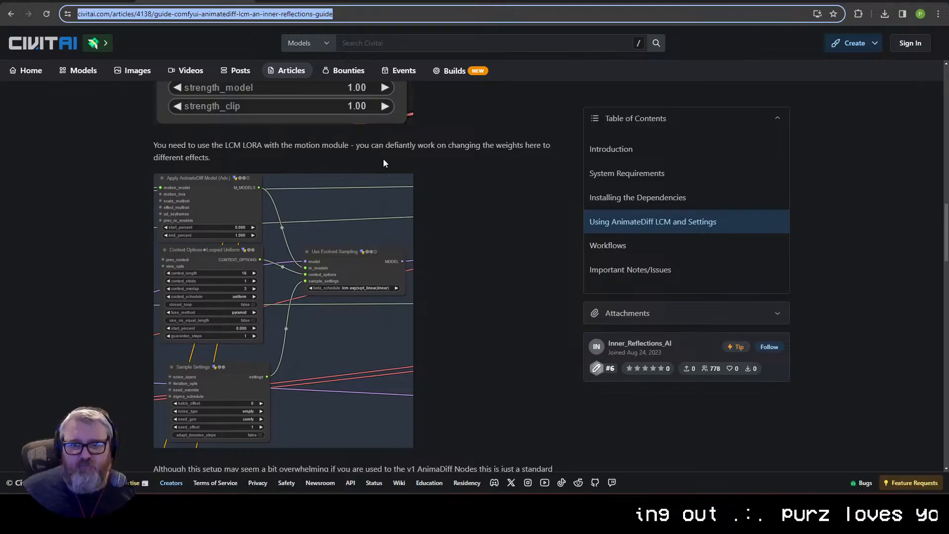
pyautogui.scroll(-4, 369, 170)
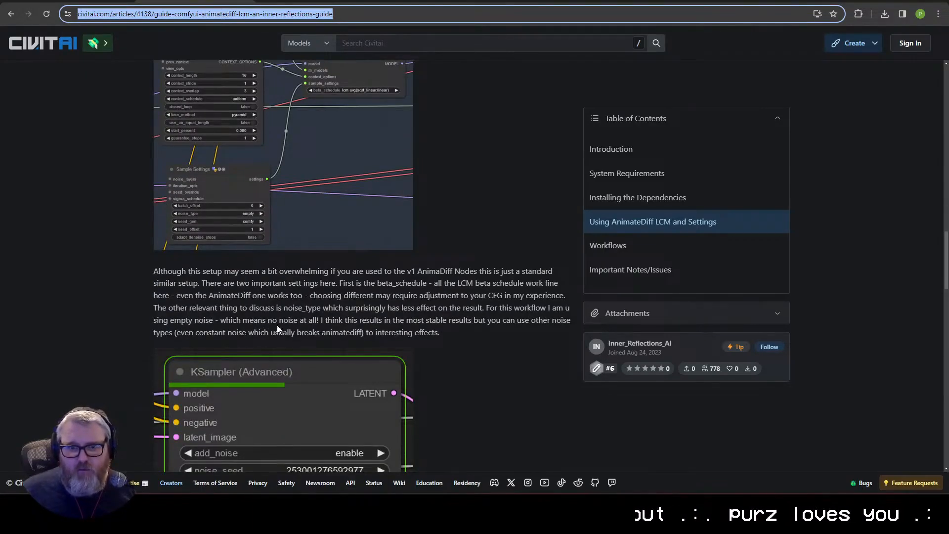
pyautogui.scroll(-20, 278, 327)
pyautogui.scroll(7, 290, 324)
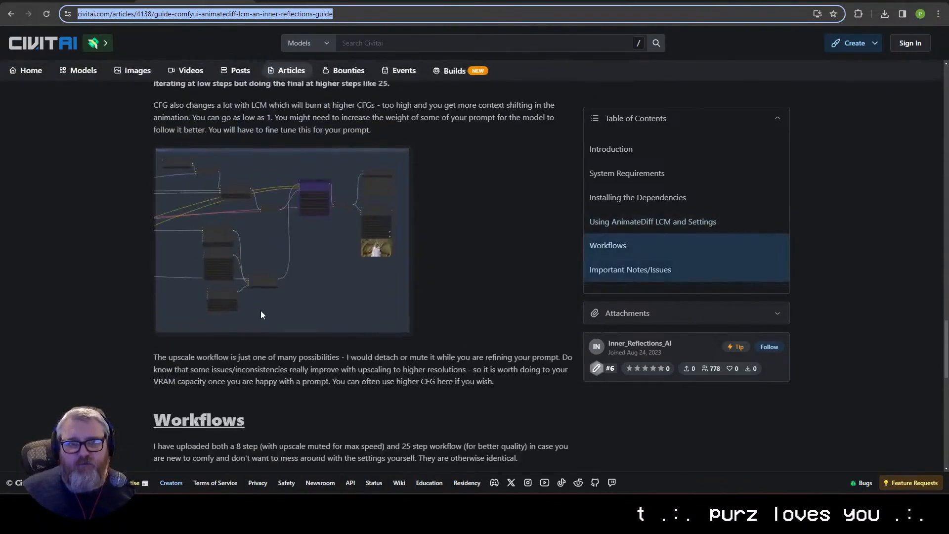
pyautogui.scroll(16, 260, 310)
pyautogui.click(313, 2)
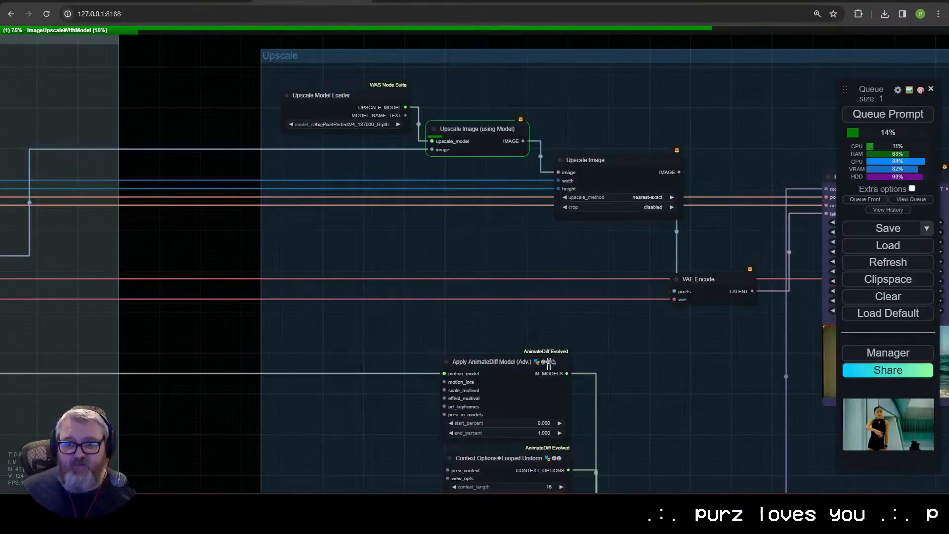
# Step: Examine the beta_schedule options of the Use Evolved Sampling node in the Upscale group
pyautogui.scroll(5, 550, 363)
pyautogui.moveTo(188, 383); pyautogui.dragTo(572, 294)
pyautogui.scroll(-5, 572, 294)
pyautogui.moveTo(722, 445); pyautogui.dragTo(306, 131)
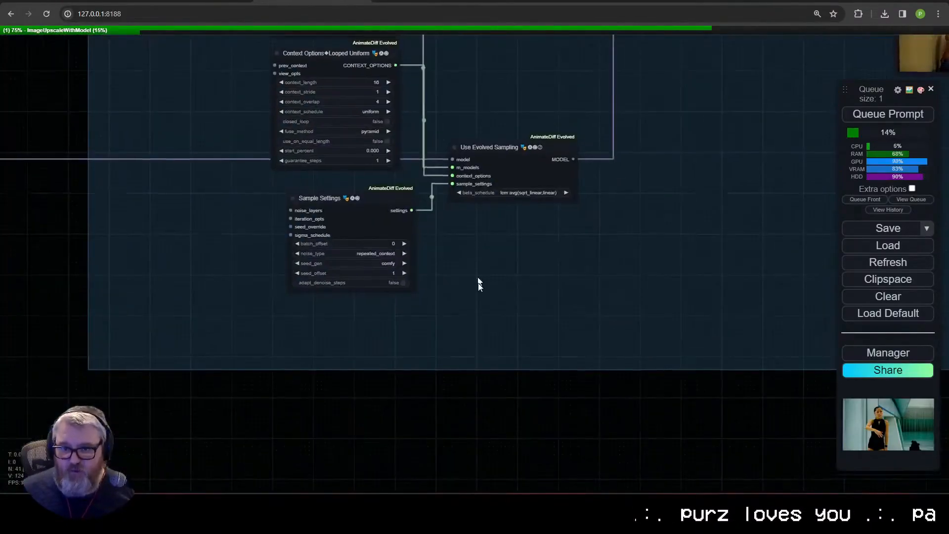
pyautogui.scroll(15, 586, 310)
pyautogui.moveTo(605, 250); pyautogui.dragTo(490, 335)
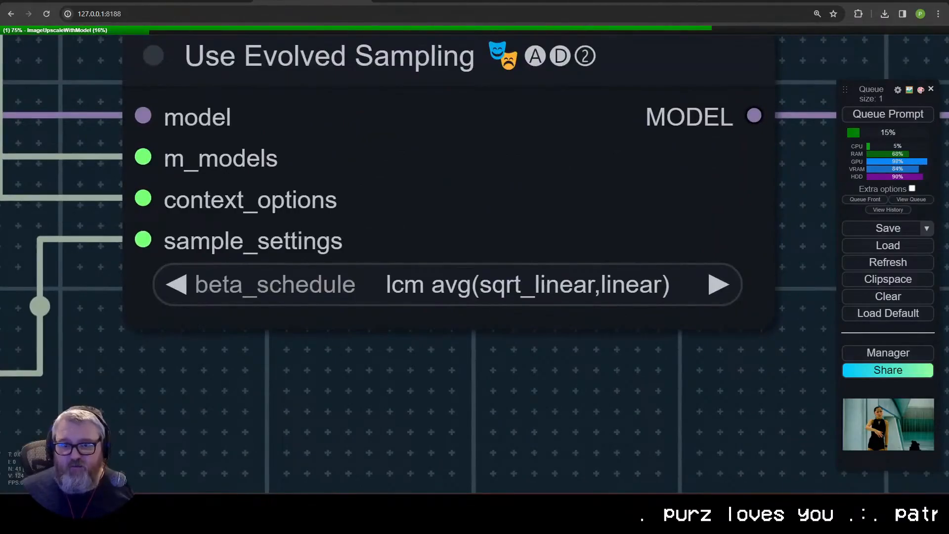
pyautogui.click(361, 285)
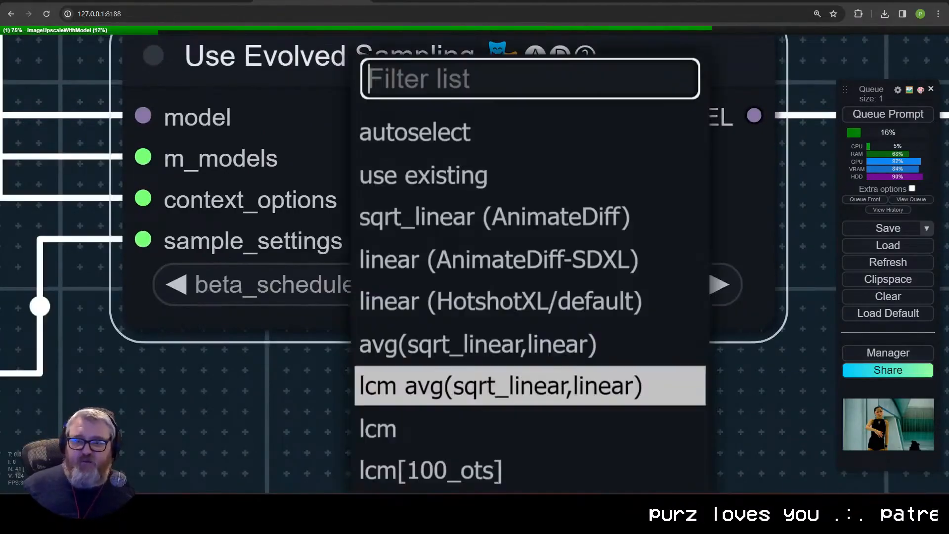
pyautogui.moveTo(286, 428); pyautogui.dragTo(292, 425)
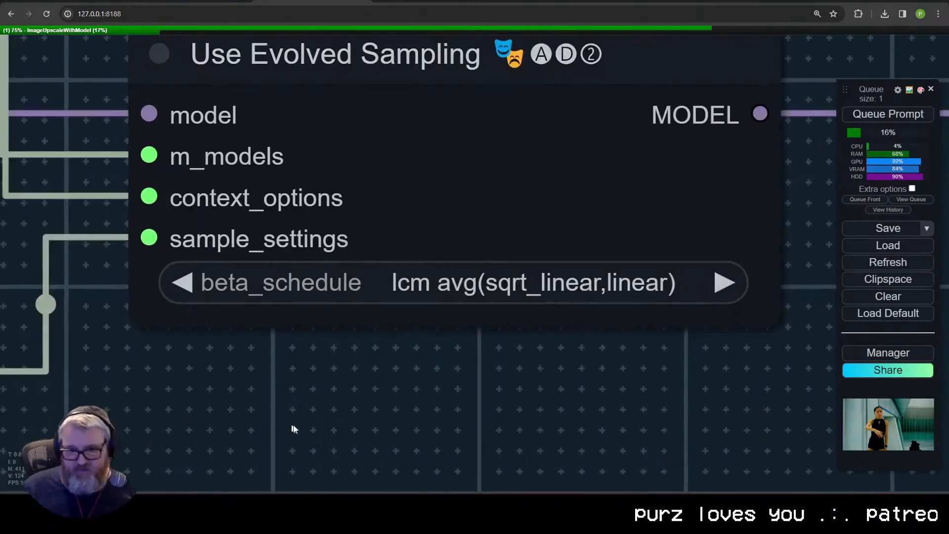
# Step: Examine the noise_type options of the Sample Settings node in the Upscale group
pyautogui.scroll(-15, 614, 366)
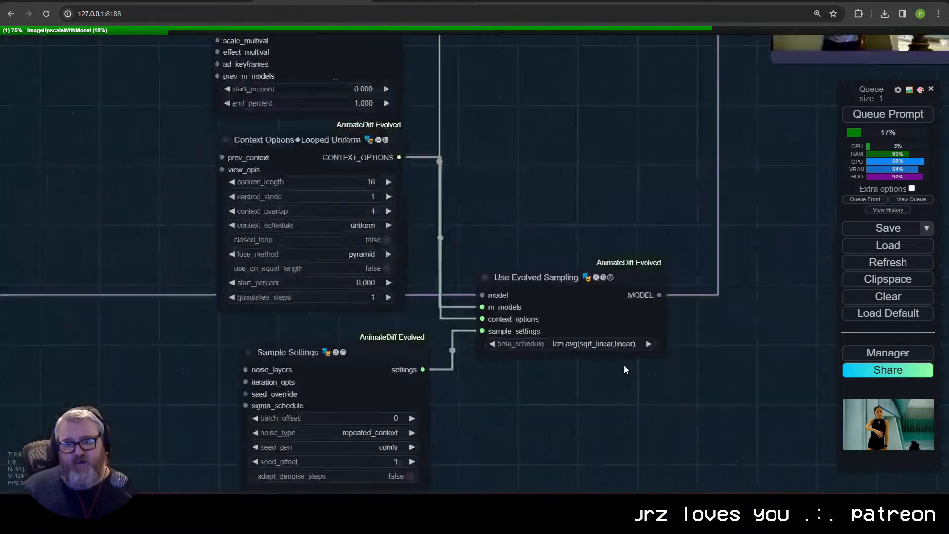
pyautogui.moveTo(604, 412); pyautogui.dragTo(564, 365)
pyautogui.scroll(5, 512, 371)
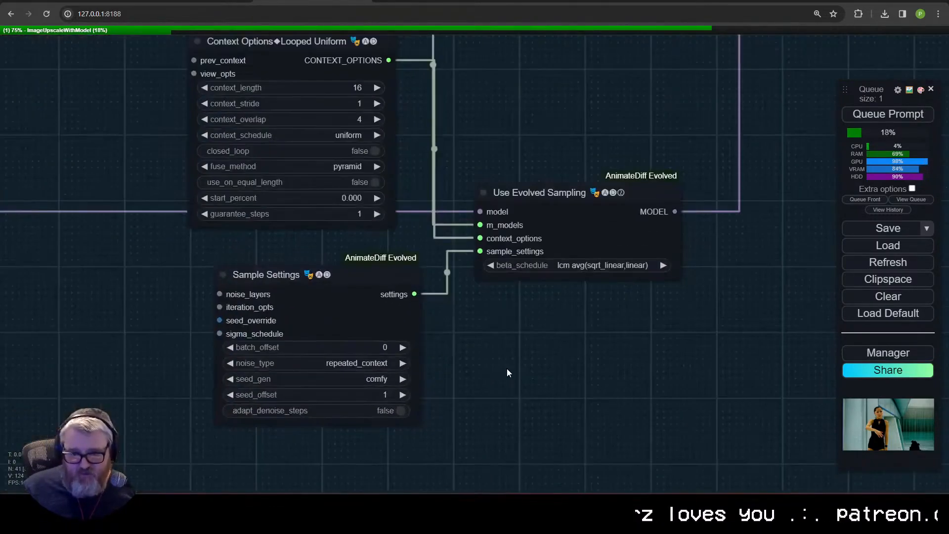
pyautogui.click(353, 362)
pyautogui.click(561, 379)
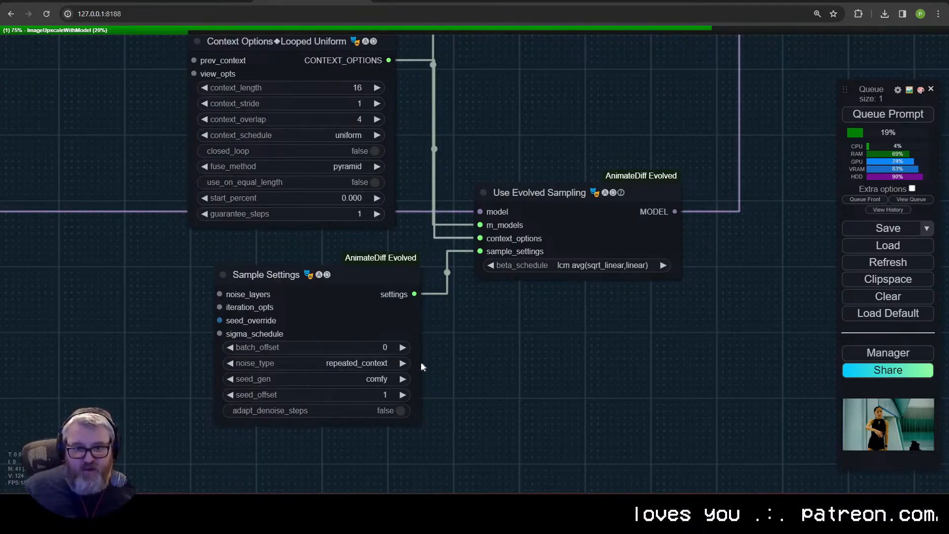
pyautogui.click(380, 367)
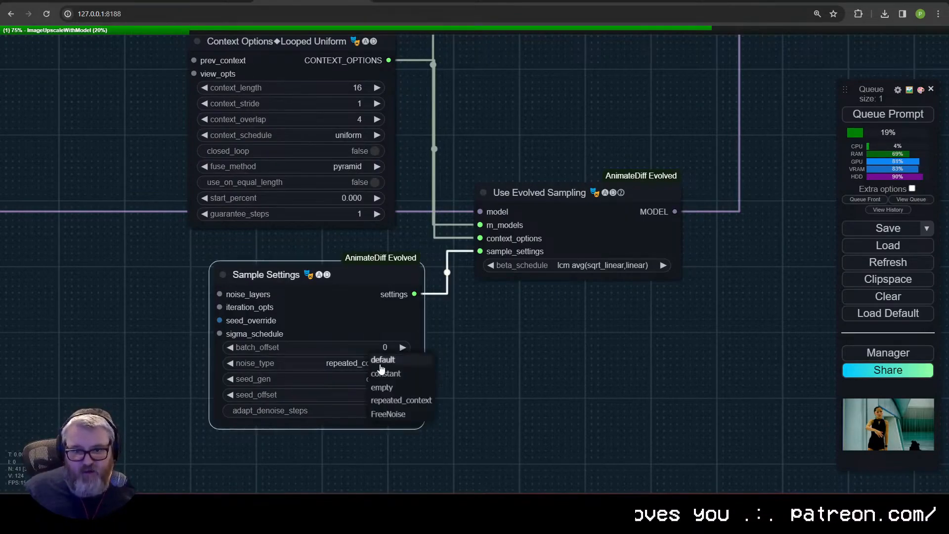
pyautogui.click(541, 388)
# Step: Examine how Use Evolved Sampling feeds the Upscale group's KSampler (Advanced), VAE Decode and output nodes
pyautogui.moveTo(576, 188); pyautogui.dragTo(231, 254)
pyautogui.scroll(-4, 231, 254)
pyautogui.scroll(-4, 494, 269)
pyautogui.moveTo(559, 250); pyautogui.dragTo(464, 402)
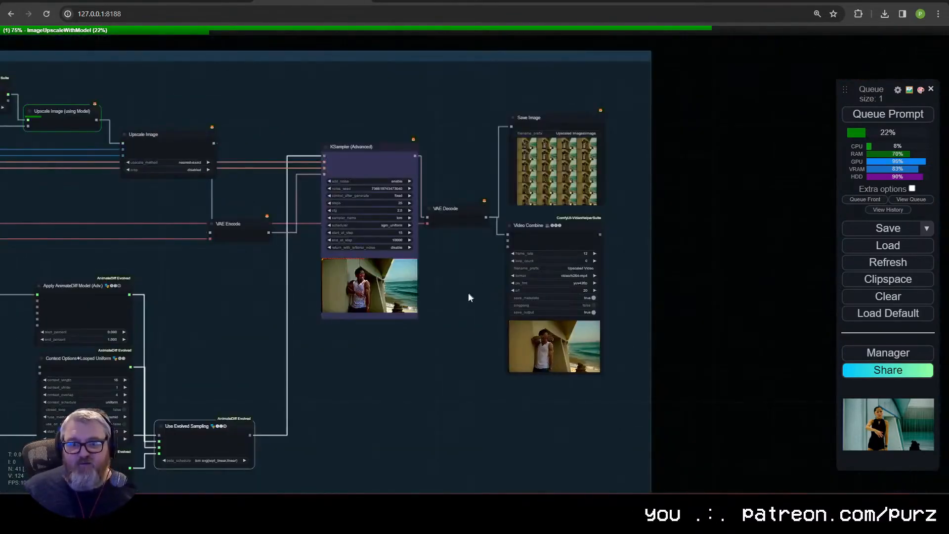
pyautogui.scroll(5, 464, 308)
pyautogui.scroll(-2, 436, 272)
pyautogui.scroll(-4, 435, 272)
pyautogui.moveTo(392, 356); pyautogui.dragTo(786, 344)
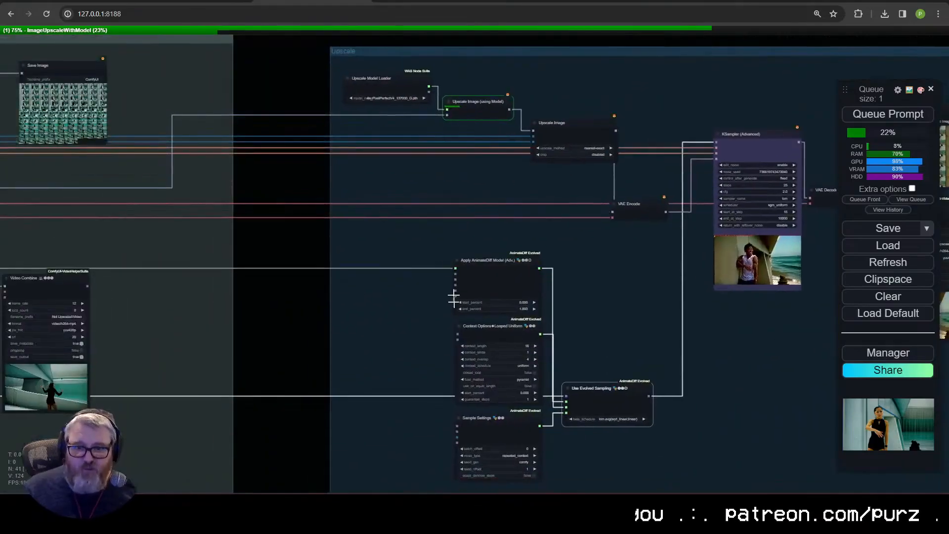
# Step: Review the figure skater video and encoding settings of the Video Combine node in the Outputs group
pyautogui.scroll(6, 620, 275)
pyautogui.moveTo(103, 331); pyautogui.dragTo(642, 412)
pyautogui.scroll(4, 633, 271)
pyautogui.moveTo(648, 219); pyautogui.dragTo(614, 473)
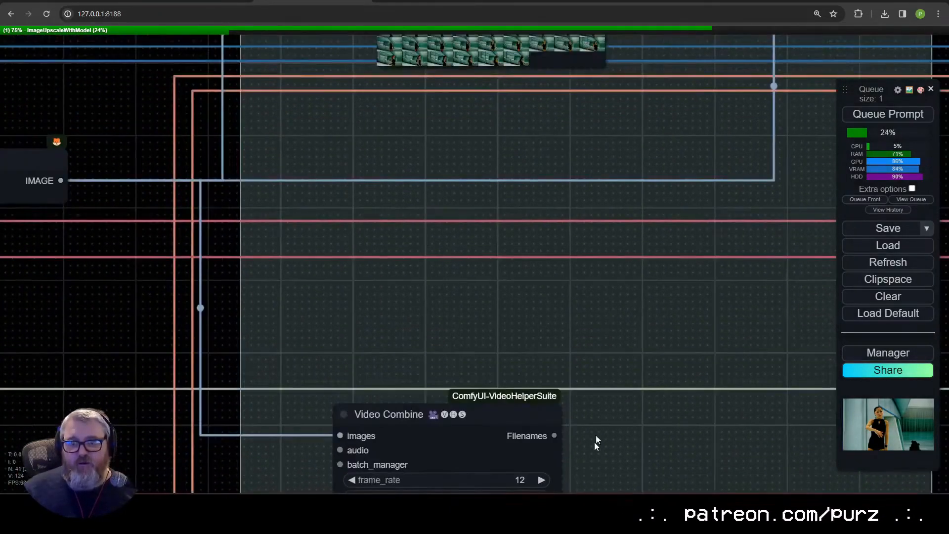
pyautogui.scroll(-3, 594, 442)
pyautogui.scroll(4, 580, 294)
pyautogui.scroll(3, 698, 259)
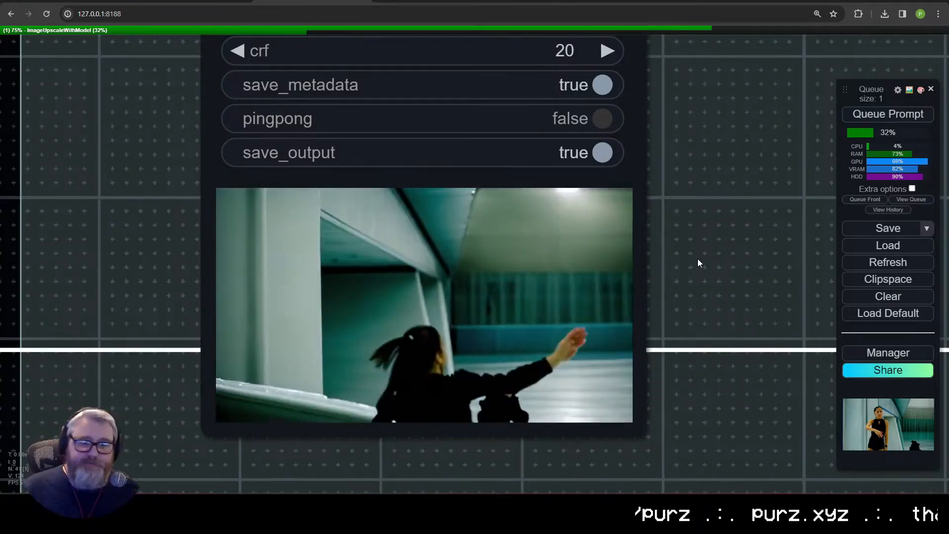
pyautogui.scroll(-2, 558, 326)
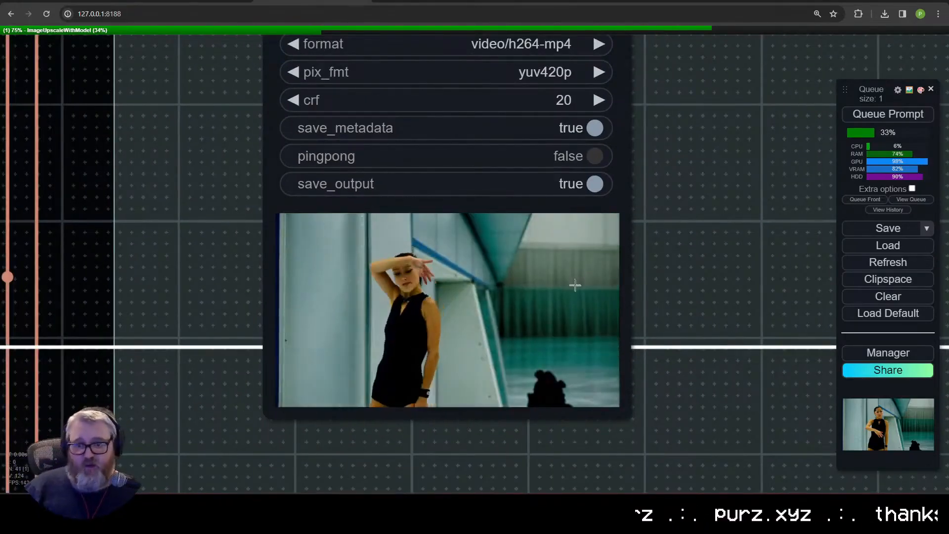
# Step: Add a FILM VFI node to the Outputs group, fed by the VAE Decode node's image output
pyautogui.scroll(-12, 584, 288)
pyautogui.moveTo(712, 280); pyautogui.dragTo(409, 365)
pyautogui.scroll(-6, 409, 366)
pyautogui.moveTo(400, 257); pyautogui.dragTo(544, 303)
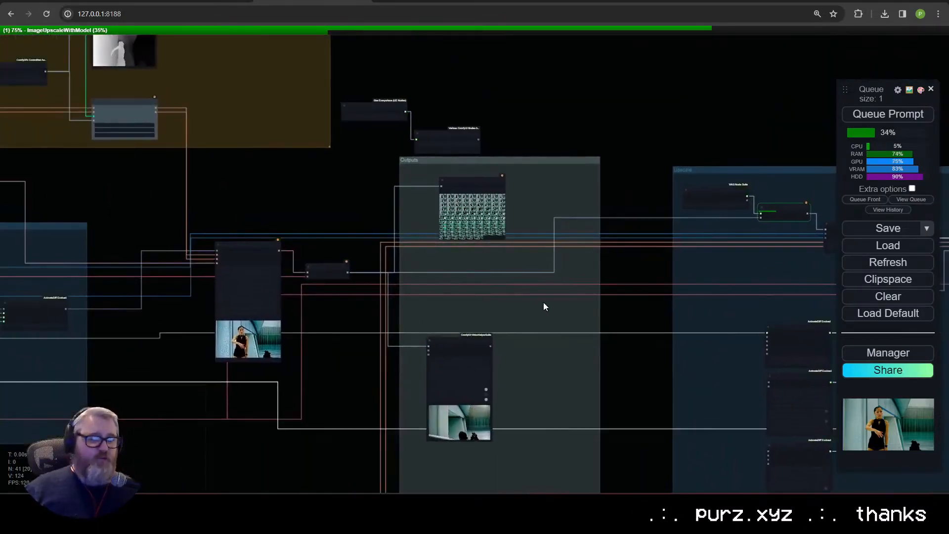
pyautogui.scroll(5, 543, 306)
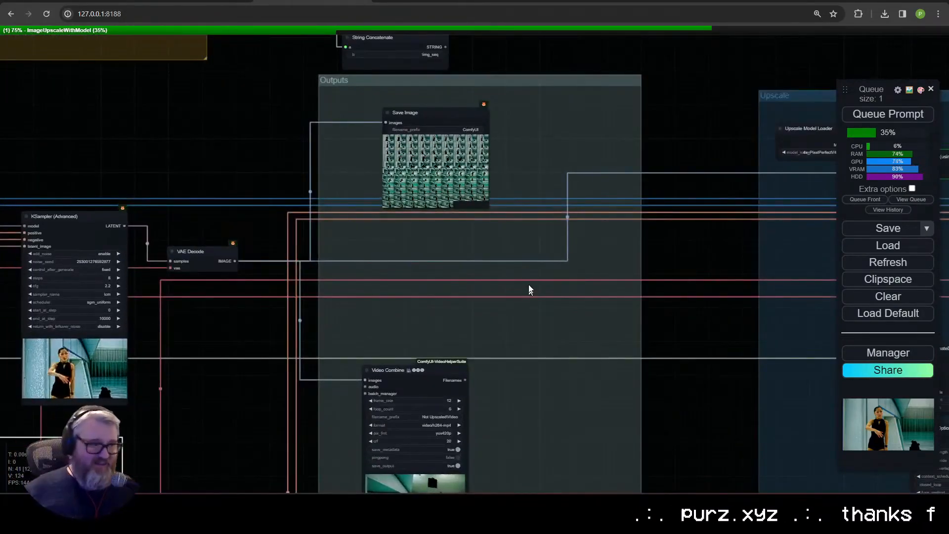
pyautogui.scroll(-6, 533, 159)
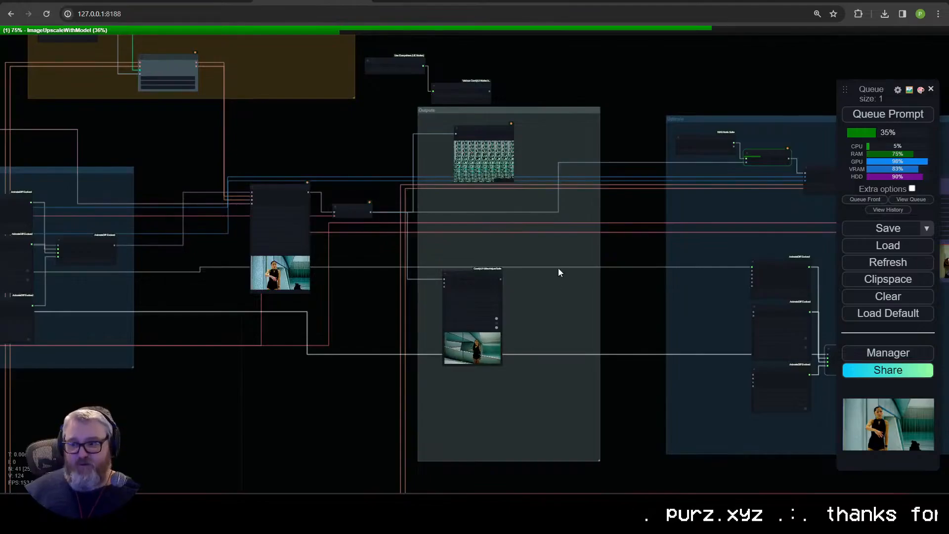
pyautogui.moveTo(582, 207); pyautogui.dragTo(276, 249)
pyautogui.scroll(5, 276, 249)
pyautogui.moveTo(441, 265); pyautogui.dragTo(598, 260)
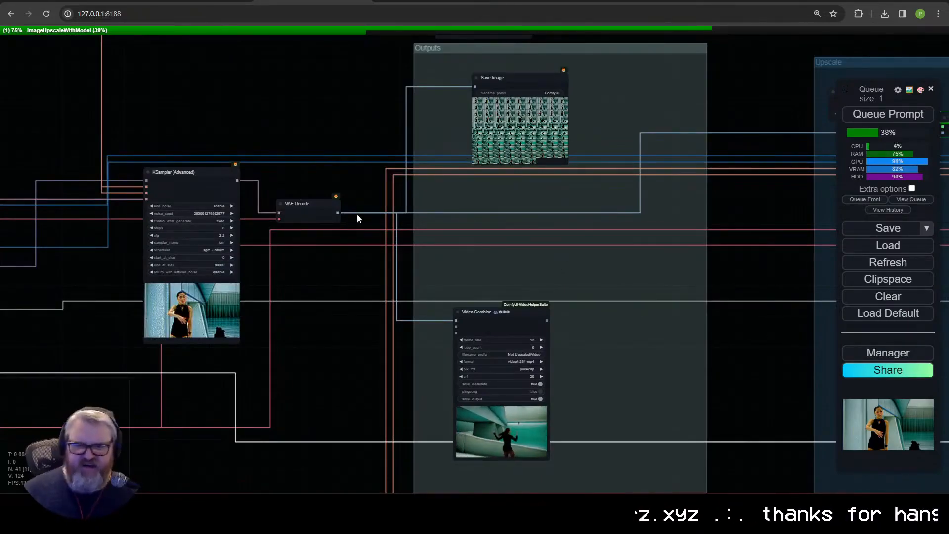
pyautogui.moveTo(338, 212); pyautogui.dragTo(537, 238)
pyautogui.click(536, 241)
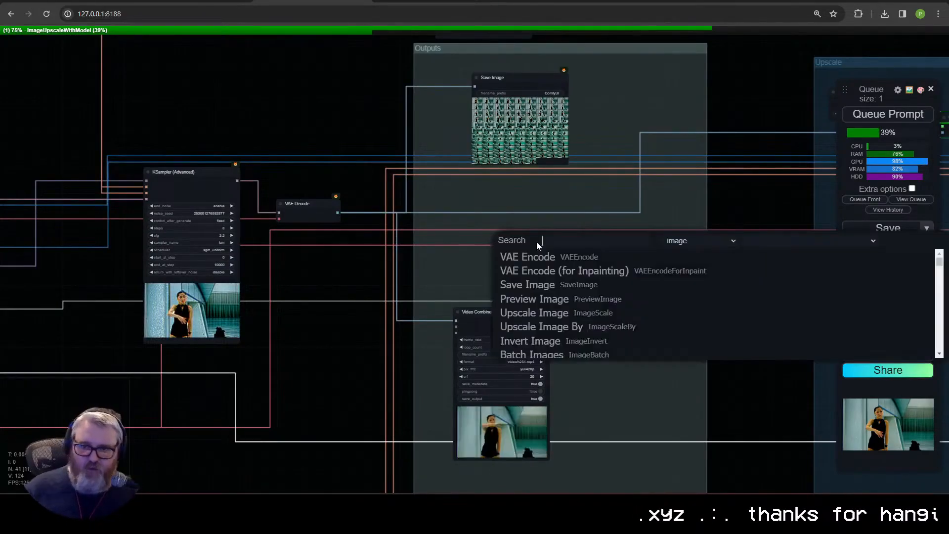
pyautogui.write('film')
pyautogui.press('Return')
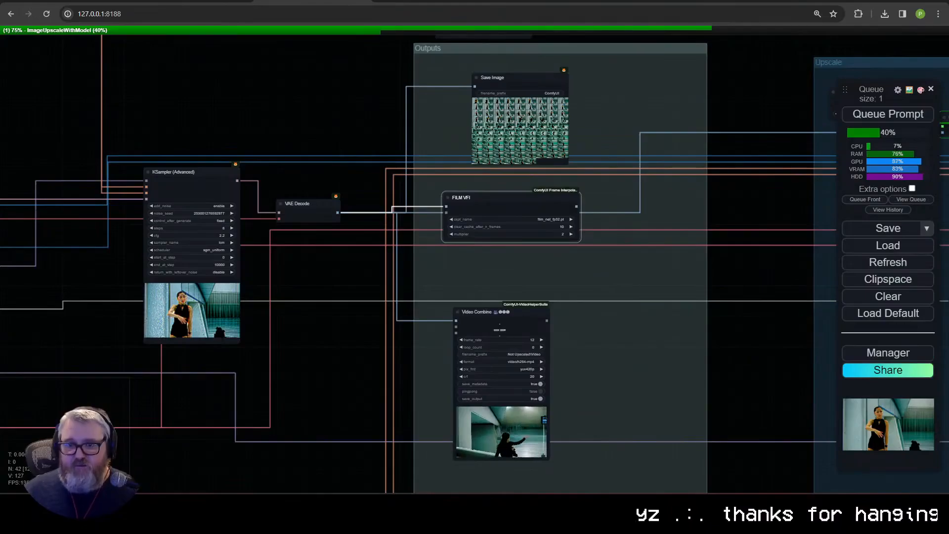
# Step: Duplicate the Video Combine node, feed it from the FILM VFI output and set its frame_rate to 24
pyautogui.hotkey('ctrl', 'v')
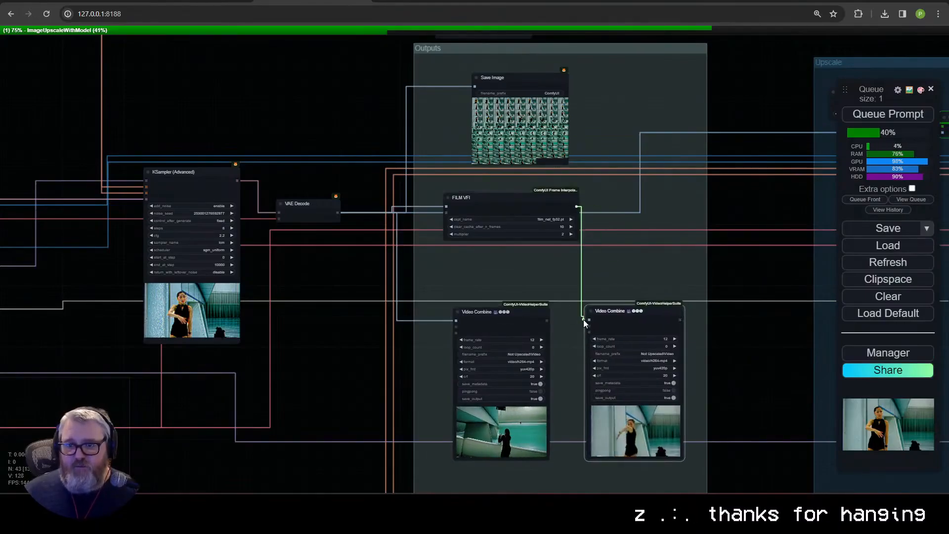
pyautogui.moveTo(584, 322); pyautogui.dragTo(588, 320)
pyautogui.click(632, 339)
pyautogui.write('24')
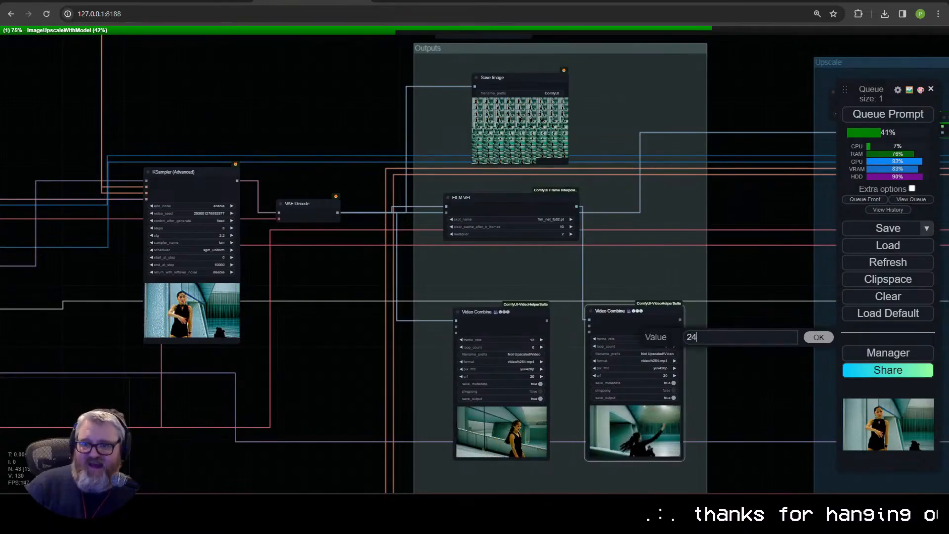
pyautogui.press('Return')
# Step: Set crf to 15 on both Video Combine nodes in the Outputs group
pyautogui.scroll(5, 731, 369)
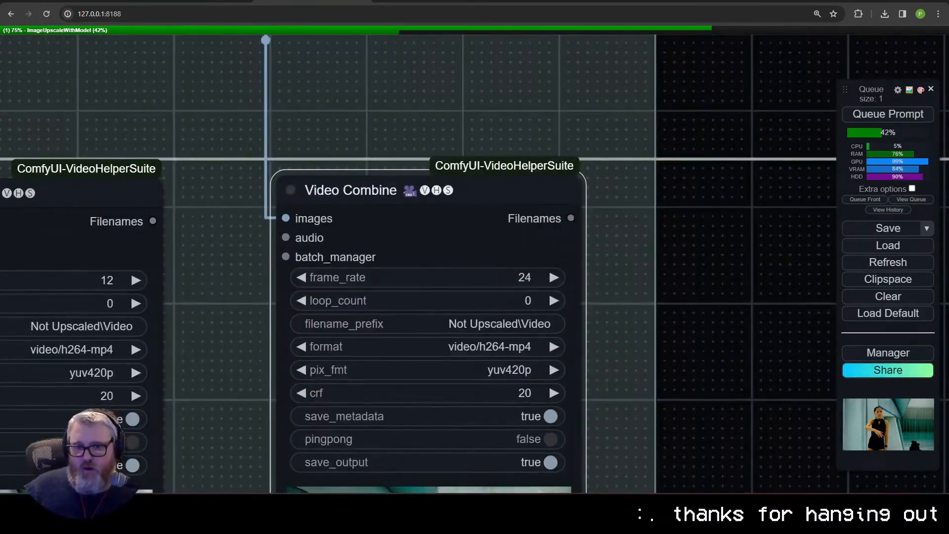
pyautogui.moveTo(254, 384); pyautogui.dragTo(584, 264)
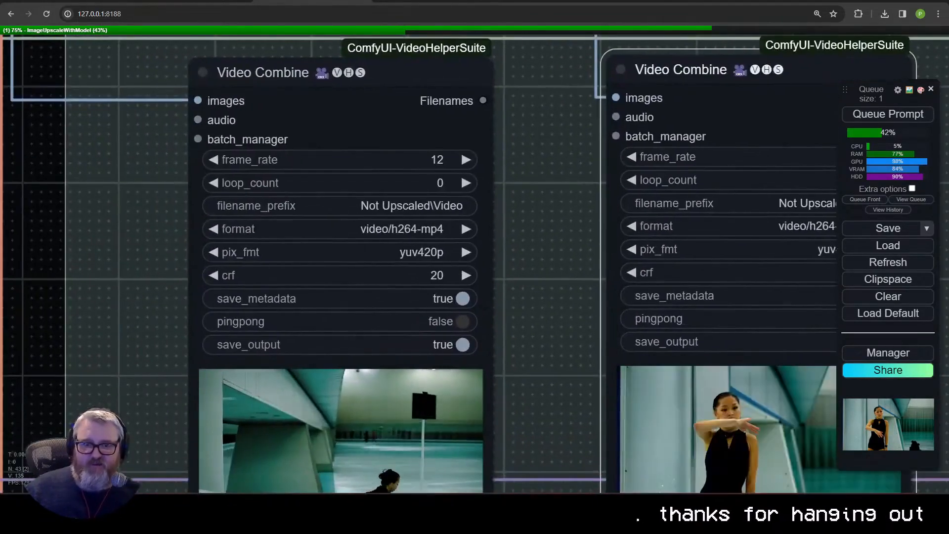
pyautogui.moveTo(267, 269); pyautogui.dragTo(255, 269)
pyautogui.scroll(-7, 445, 253)
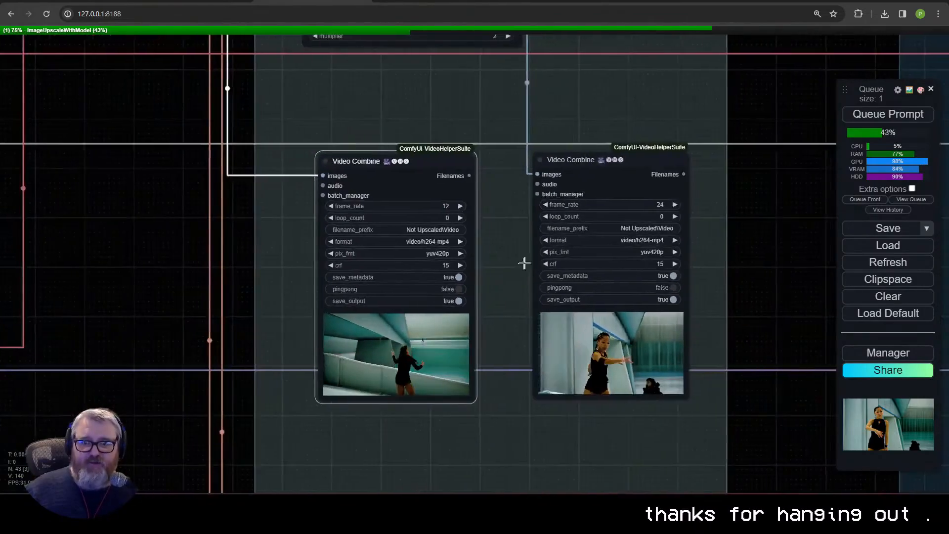
# Step: Change the second Video Combine node's filename_prefix to Not Upscaled\Video-FILM
pyautogui.moveTo(523, 263); pyautogui.dragTo(456, 276)
pyautogui.moveTo(585, 204); pyautogui.dragTo(581, 206)
pyautogui.click(588, 243)
pyautogui.write('-FILM')
pyautogui.press('Return')
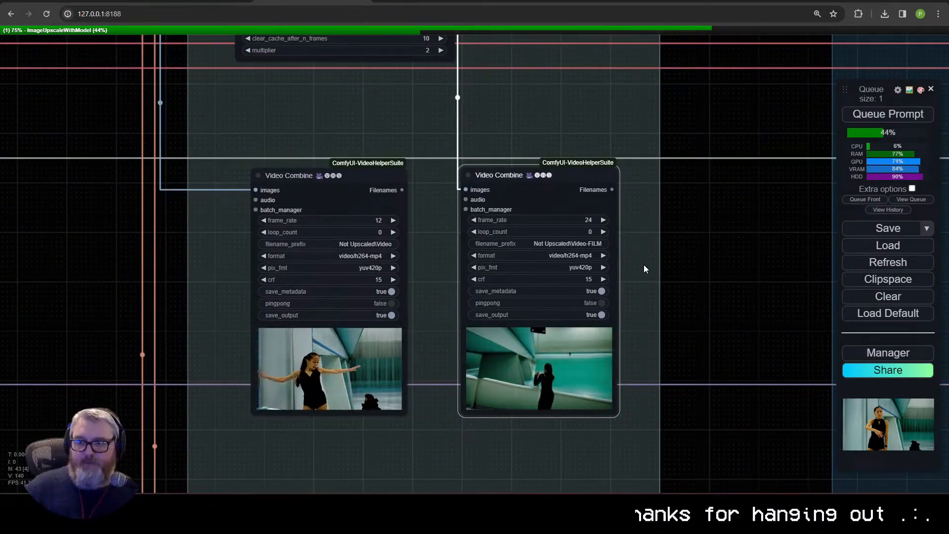
# Step: Collapse the FILM VFI node and place it just above the 24 fps Video Combine node
pyautogui.scroll(-4, 643, 265)
pyautogui.moveTo(610, 173); pyautogui.dragTo(584, 168)
pyautogui.click(421, 48)
pyautogui.moveTo(436, 48); pyautogui.dragTo(629, 151)
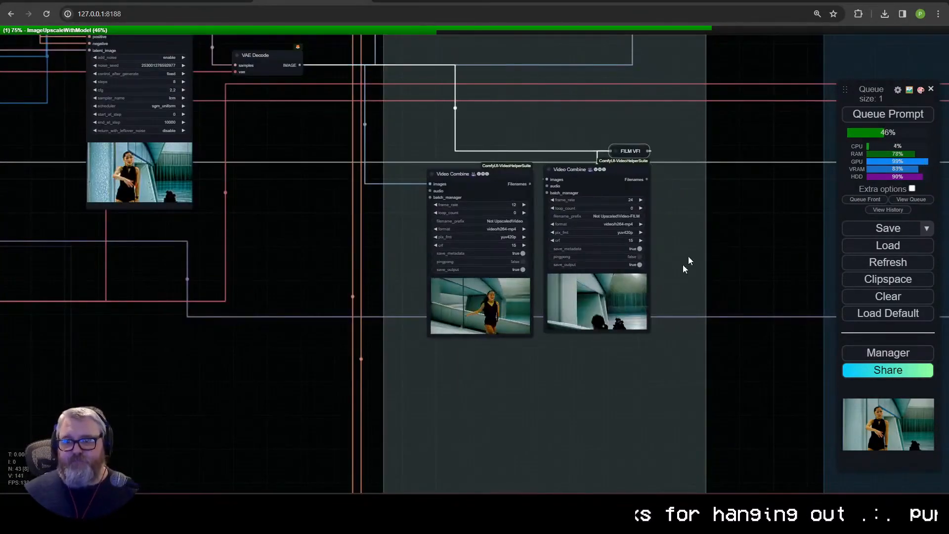
# Step: Detach the model link from the Upscale group's KSampler (Advanced) and end it in a reroute beside the node
pyautogui.scroll(-1, 683, 261)
pyautogui.moveTo(683, 261); pyautogui.dragTo(359, 422)
pyautogui.scroll(5, 582, 228)
pyautogui.moveTo(583, 231); pyautogui.dragTo(317, 217)
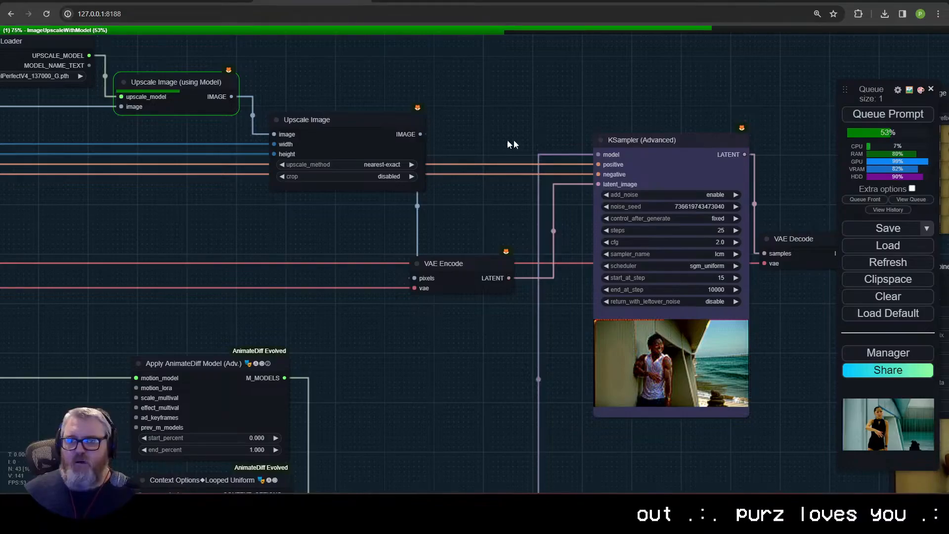
pyautogui.moveTo(600, 154); pyautogui.dragTo(562, 151)
pyautogui.click(538, 129)
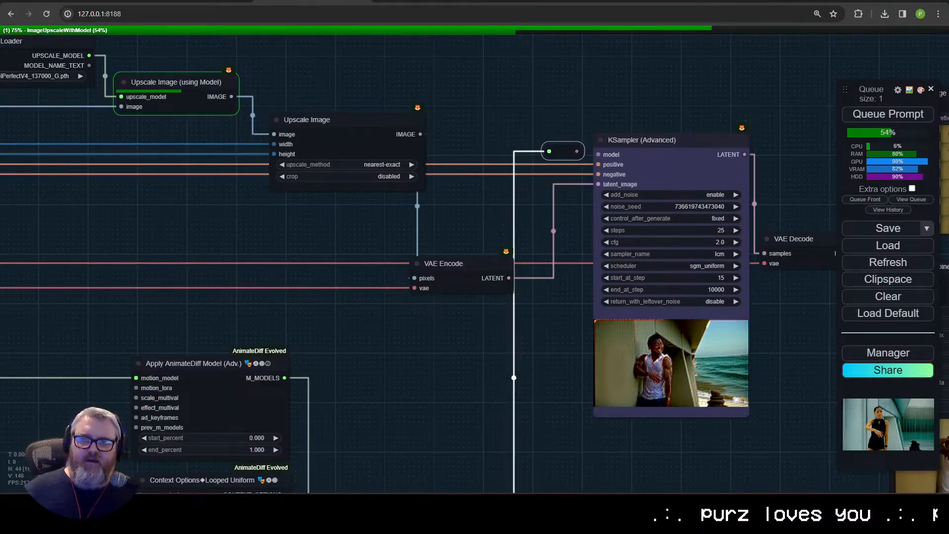
# Step: Move the model reroute up so it sits above the Upscale group's KSampler (Advanced) node
pyautogui.scroll(10, 591, 160)
pyautogui.moveTo(528, 115); pyautogui.dragTo(603, 128)
pyautogui.moveTo(560, 178); pyautogui.dragTo(330, 254)
pyautogui.scroll(-4, 330, 253)
pyautogui.moveTo(357, 220); pyautogui.dragTo(356, 143)
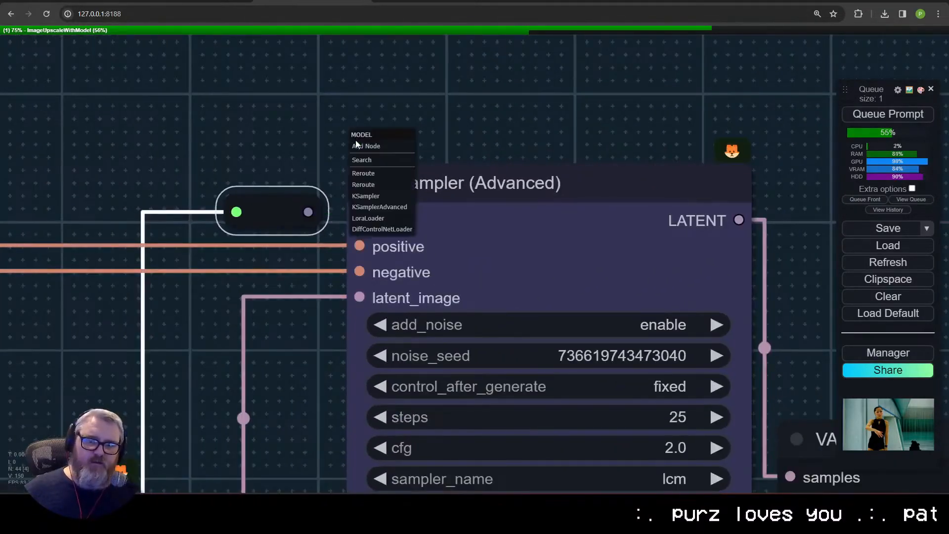
pyautogui.click(332, 162)
pyautogui.moveTo(307, 211); pyautogui.dragTo(294, 182)
pyautogui.moveTo(272, 212); pyautogui.dragTo(283, 123)
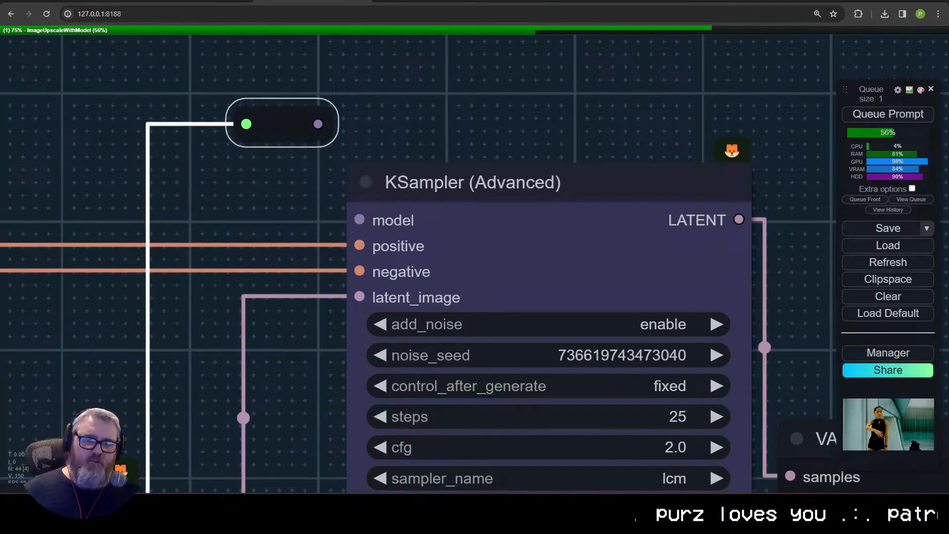
# Step: Review the Upscale group's output nodes and the Video Combine preview with the Upscaled Video prefix
pyautogui.scroll(-15, 475, 222)
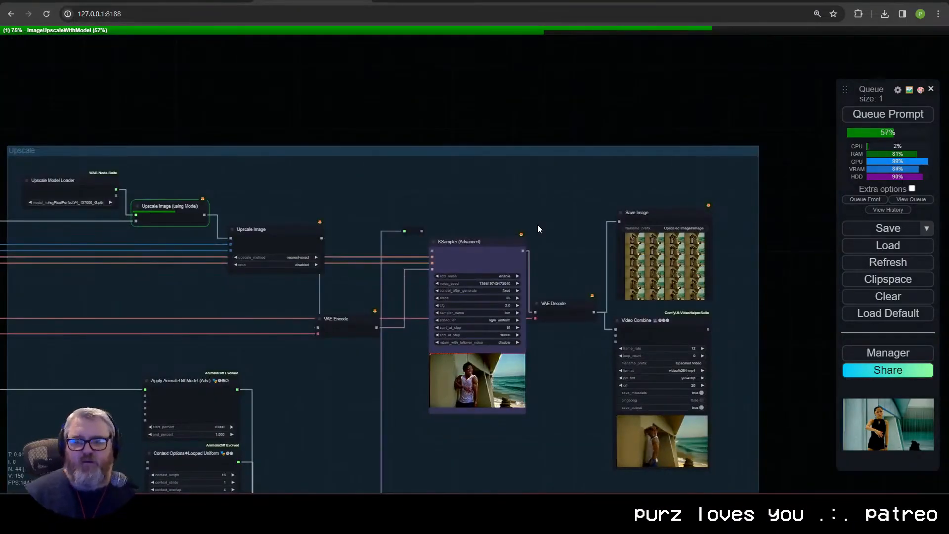
pyautogui.scroll(-5, 537, 229)
pyautogui.scroll(6, 465, 367)
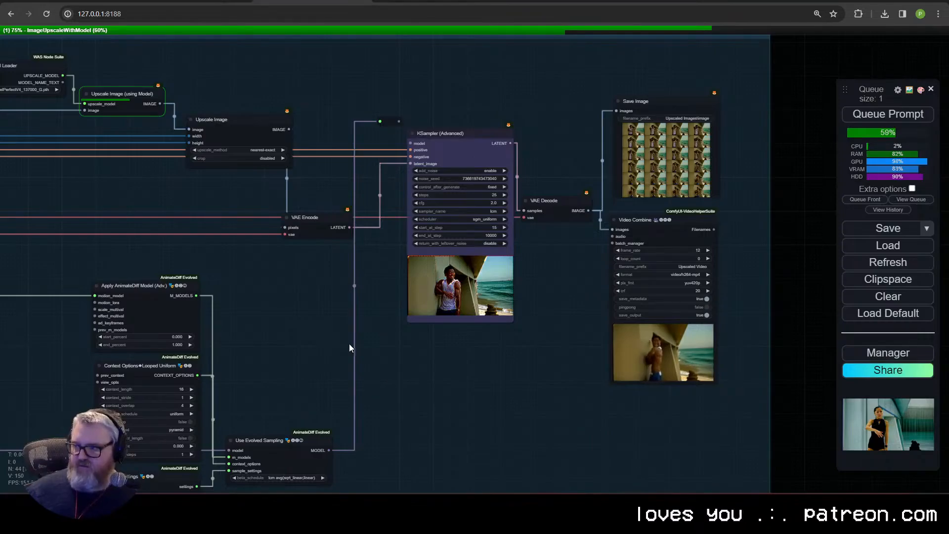
pyautogui.scroll(6, 626, 409)
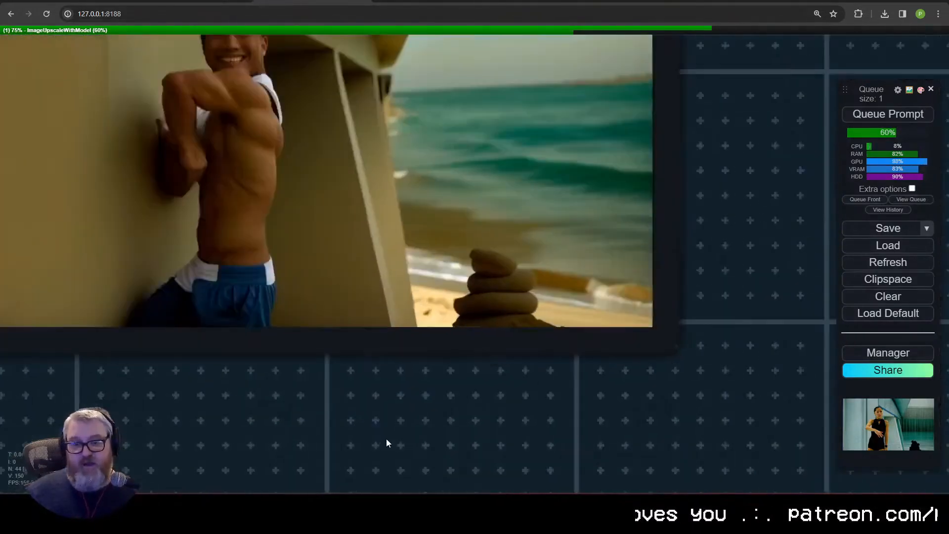
pyautogui.scroll(-8, 391, 430)
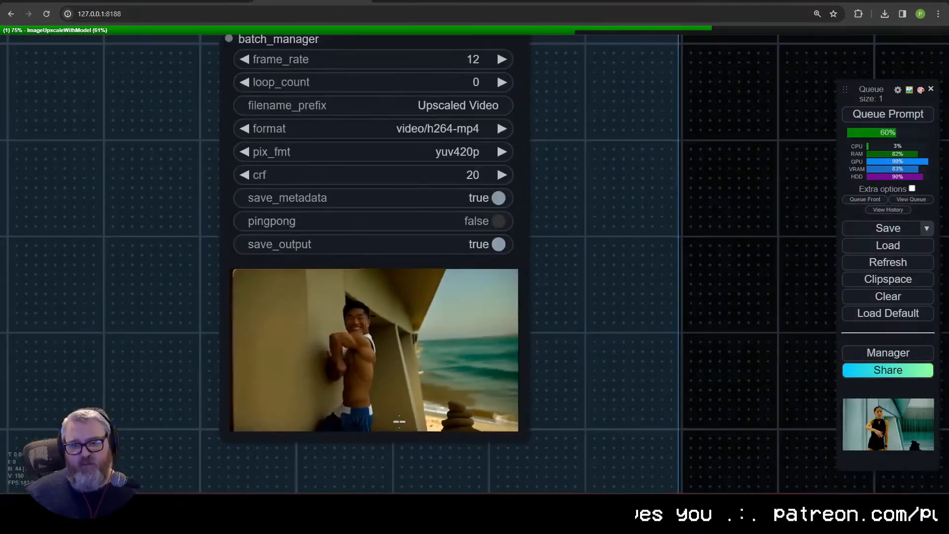
pyautogui.scroll(-10, 485, 384)
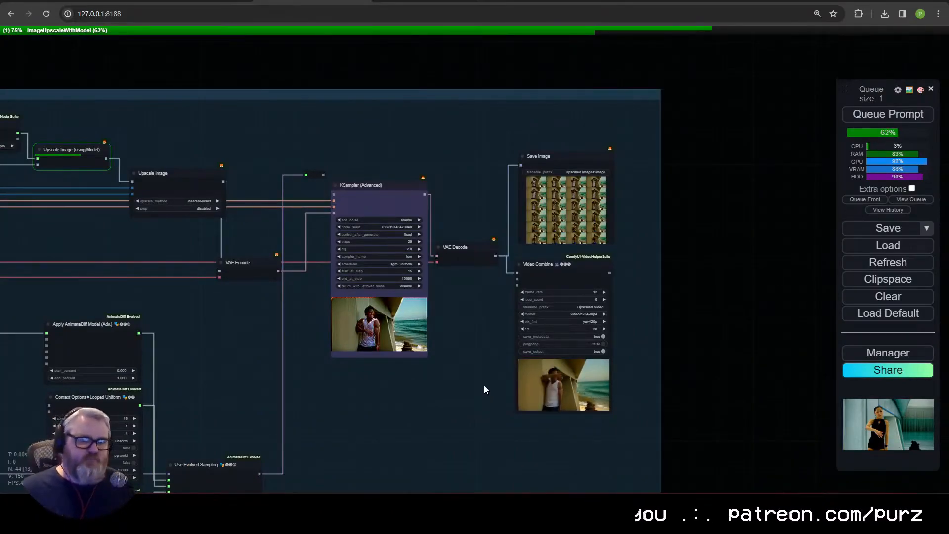
# Step: Duplicate the Apply ControlNet (Advanced) node in the ControlNet group and place the copy beside the original
pyautogui.scroll(-8, 485, 385)
pyautogui.scroll(8, 207, 380)
pyautogui.moveTo(531, 316); pyautogui.dragTo(625, 422)
pyautogui.moveTo(351, 214); pyautogui.dragTo(699, 476)
pyautogui.scroll(4, 444, 339)
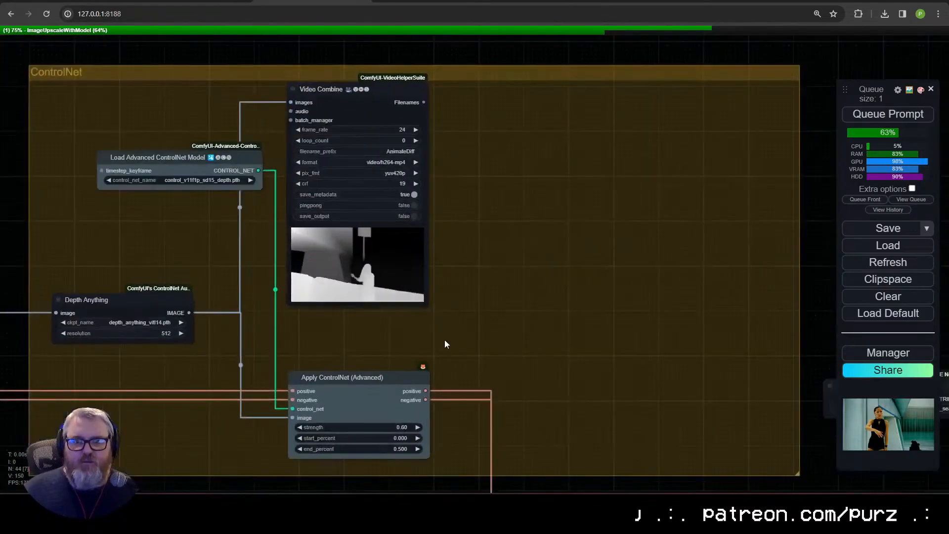
pyautogui.moveTo(449, 335); pyautogui.dragTo(470, 275)
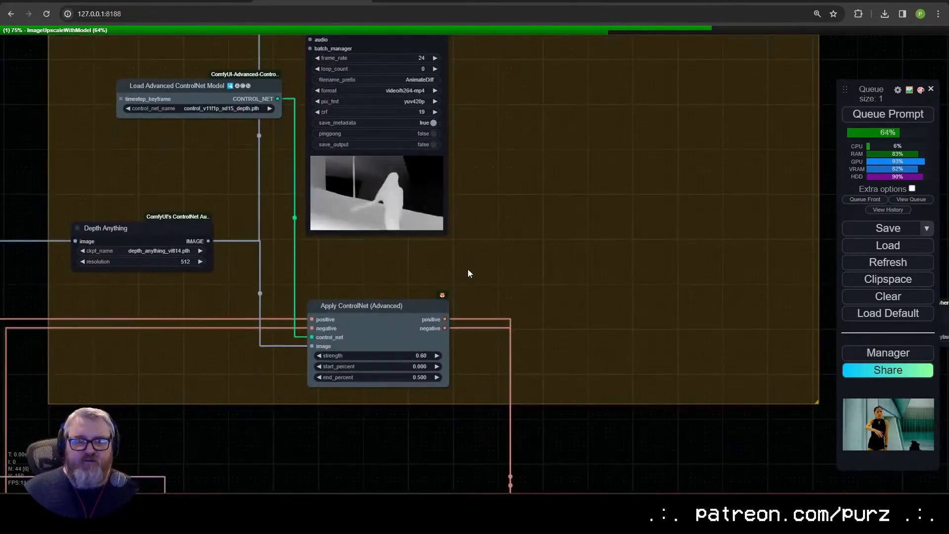
pyautogui.click(409, 312)
pyautogui.hotkey('ctrl', 'c')
pyautogui.hotkey('ctrl', 'v')
pyautogui.moveTo(615, 294); pyautogui.dragTo(617, 330)
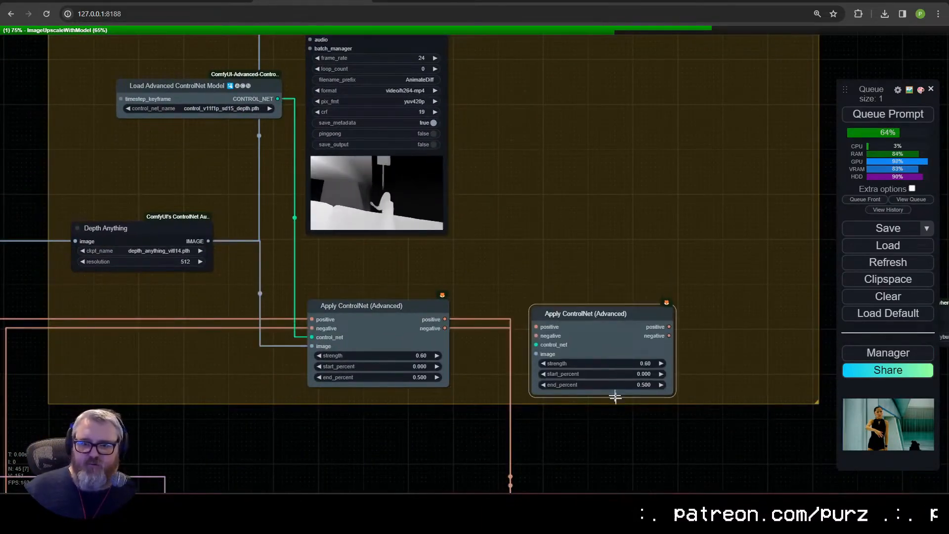
# Step: Chain the copied Apply ControlNet (Advanced) node's positive and negative links between the original and the low-res KSampler (Advanced), and position it beside the original
pyautogui.scroll(-2, 640, 453)
pyautogui.moveTo(640, 453); pyautogui.dragTo(561, 192)
pyautogui.moveTo(507, 338); pyautogui.dragTo(473, 92)
pyautogui.moveTo(583, 84); pyautogui.dragTo(507, 338)
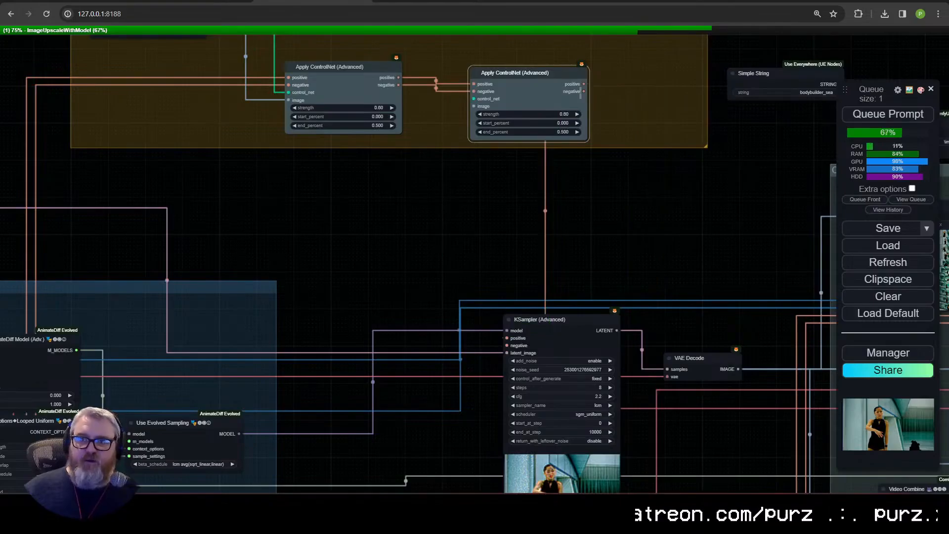
pyautogui.moveTo(583, 91); pyautogui.dragTo(507, 346)
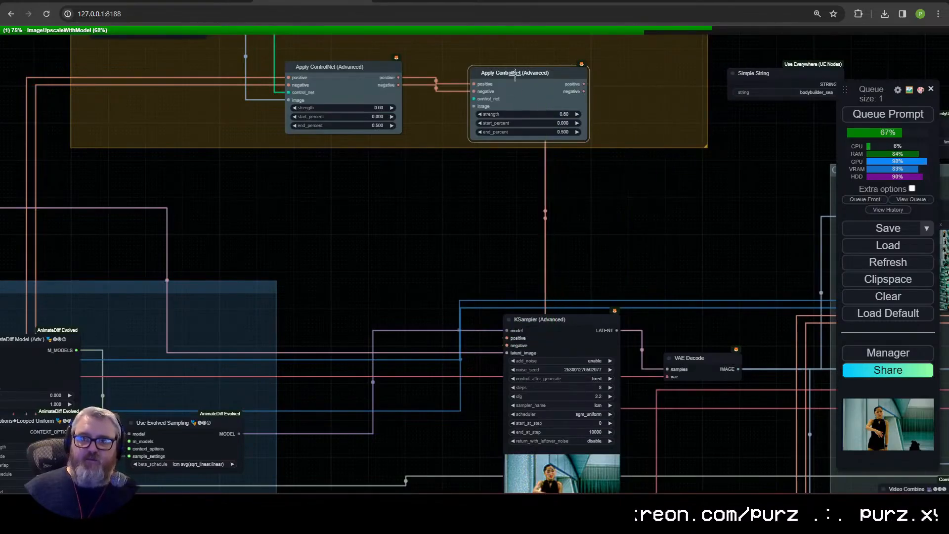
pyautogui.moveTo(515, 74); pyautogui.dragTo(469, 72)
pyautogui.moveTo(475, 133); pyautogui.dragTo(423, 457)
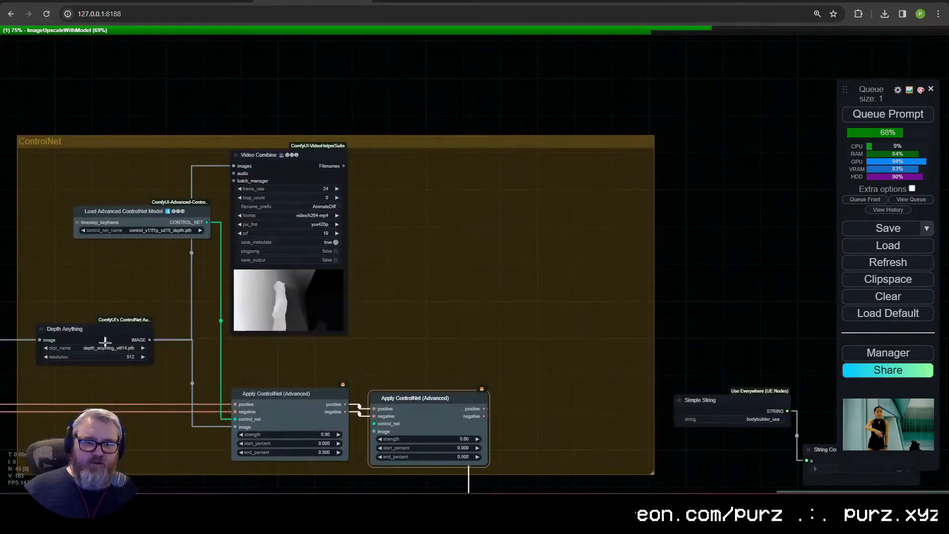
pyautogui.moveTo(414, 398); pyautogui.dragTo(430, 392)
# Step: Add a DWPose Estimator node above the second Apply ControlNet (Advanced) node
pyautogui.doubleClick(437, 324)
pyautogui.write('d')
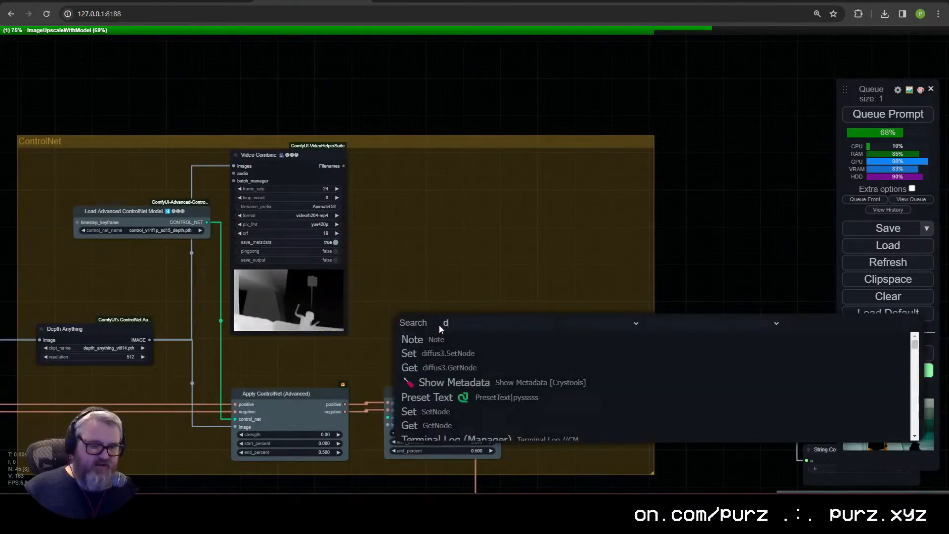
pyautogui.write('wp')
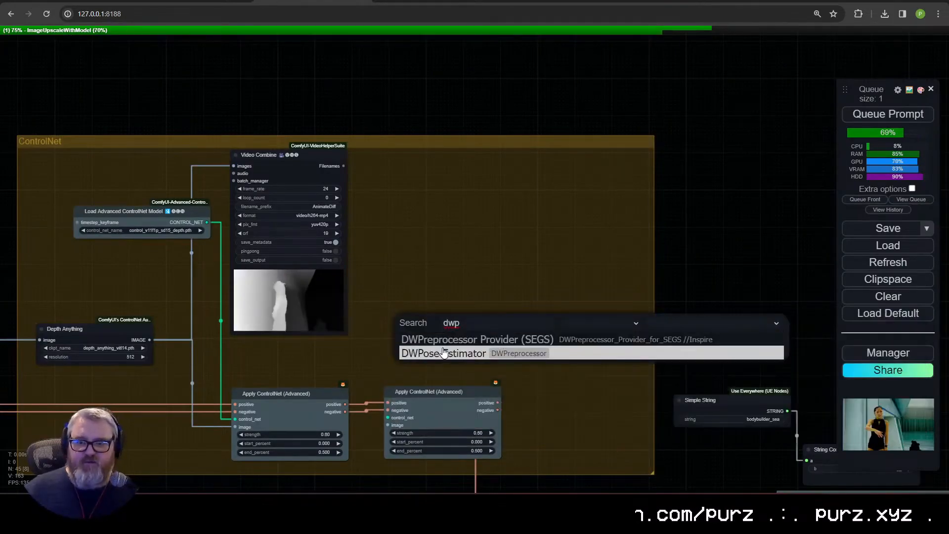
pyautogui.click(443, 353)
# Step: Connect the input video frames to the DWPose Estimator's image input
pyautogui.moveTo(78, 396); pyautogui.dragTo(312, 310)
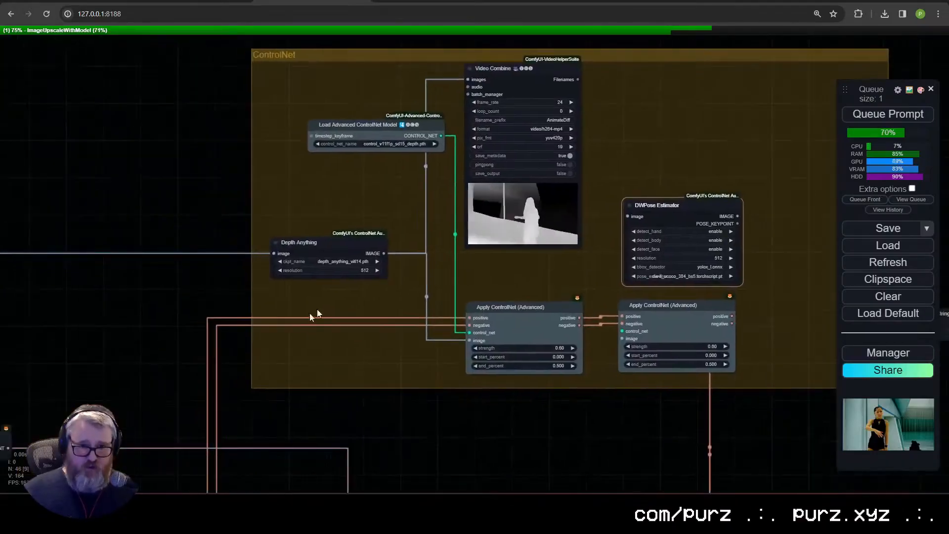
pyautogui.scroll(-7, 275, 356)
pyautogui.moveTo(168, 354); pyautogui.dragTo(480, 271)
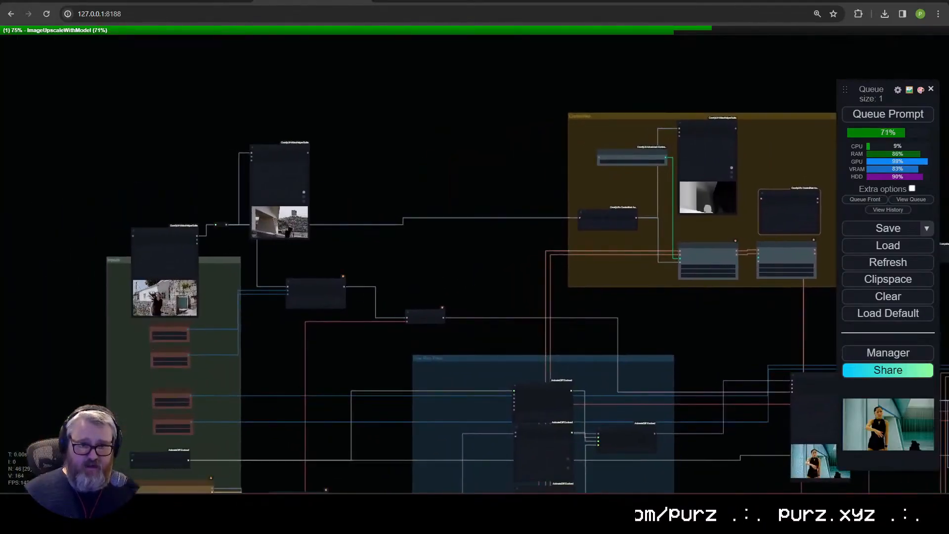
pyautogui.moveTo(776, 197); pyautogui.dragTo(764, 199)
pyautogui.moveTo(754, 223); pyautogui.dragTo(460, 253)
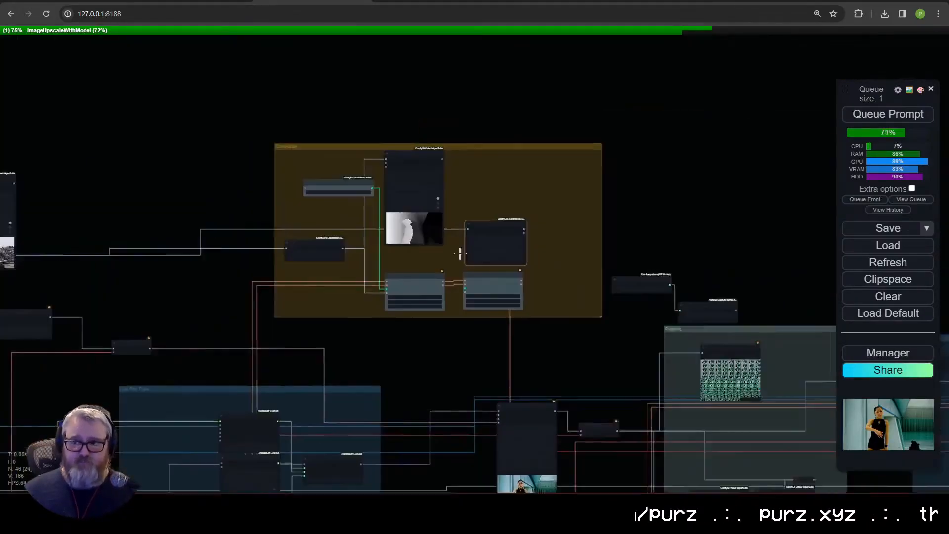
pyautogui.scroll(20, 470, 237)
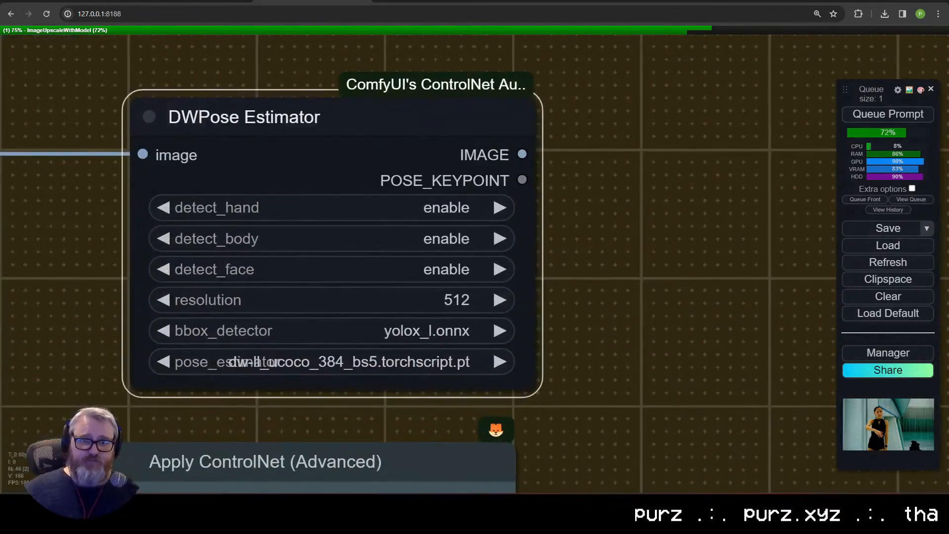
pyautogui.scroll(-9, 516, 205)
# Step: Duplicate the depth preview's Video Combine node above the DWPose Estimator and feed it the estimator's image output
pyautogui.moveTo(519, 183); pyautogui.dragTo(556, 154)
pyautogui.moveTo(555, 191); pyautogui.dragTo(411, 49)
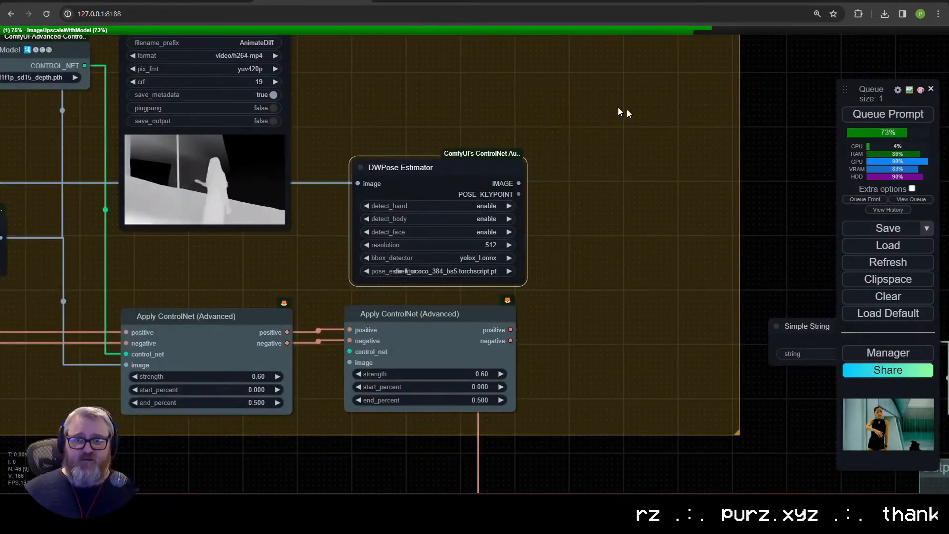
pyautogui.click(617, 108)
pyautogui.moveTo(617, 108); pyautogui.dragTo(643, 284)
pyautogui.click(267, 183)
pyautogui.hotkey('ctrl', 'c')
pyautogui.hotkey('ctrl', 'v')
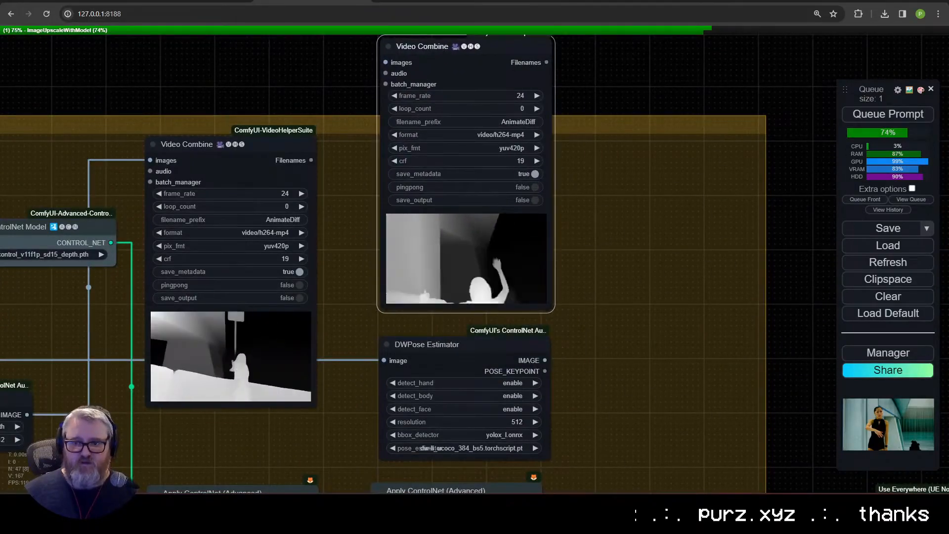
pyautogui.moveTo(545, 360); pyautogui.dragTo(517, 89)
pyautogui.moveTo(598, 297); pyautogui.dragTo(586, 101)
# Step: Connect the DWPose Estimator's image output to the second Apply ControlNet (Advanced) node and move the estimator beside that node
pyautogui.moveTo(534, 163); pyautogui.dragTo(365, 341)
pyautogui.moveTo(572, 210); pyautogui.dragTo(580, 298)
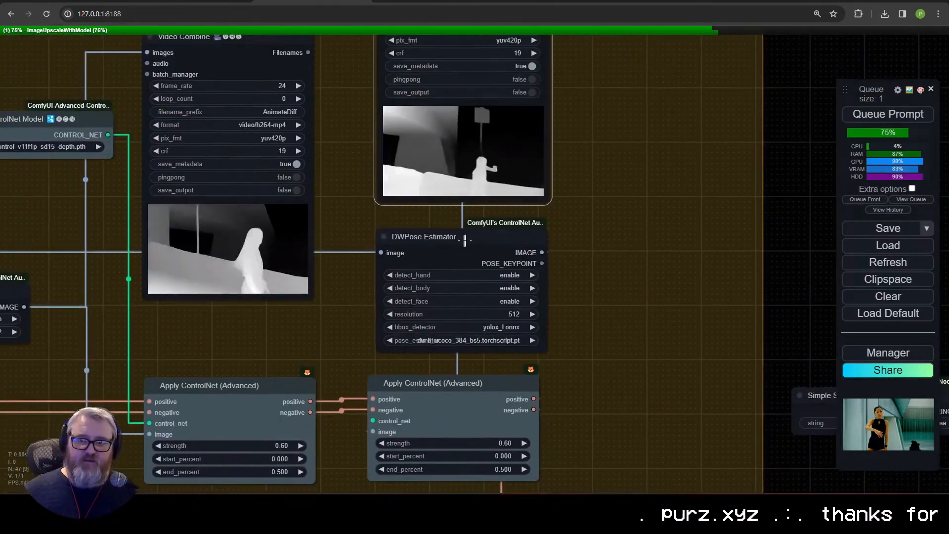
pyautogui.moveTo(463, 239); pyautogui.dragTo(659, 385)
# Step: Duplicate the Load Advanced ControlNet Model node, select control_v11p_sd15_openpose.pth, and connect it to the second Apply ControlNet (Advanced) node
pyautogui.moveTo(328, 234); pyautogui.dragTo(515, 218)
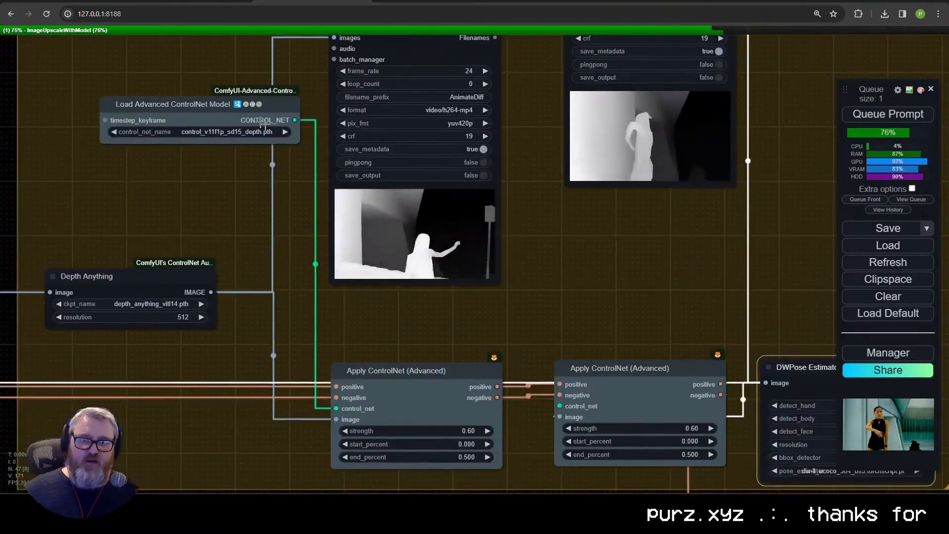
pyautogui.click(259, 114)
pyautogui.hotkey('ctrl', 'c')
pyautogui.hotkey('ctrl', 'v')
pyautogui.moveTo(716, 204); pyautogui.dragTo(587, 281)
pyautogui.click(679, 308)
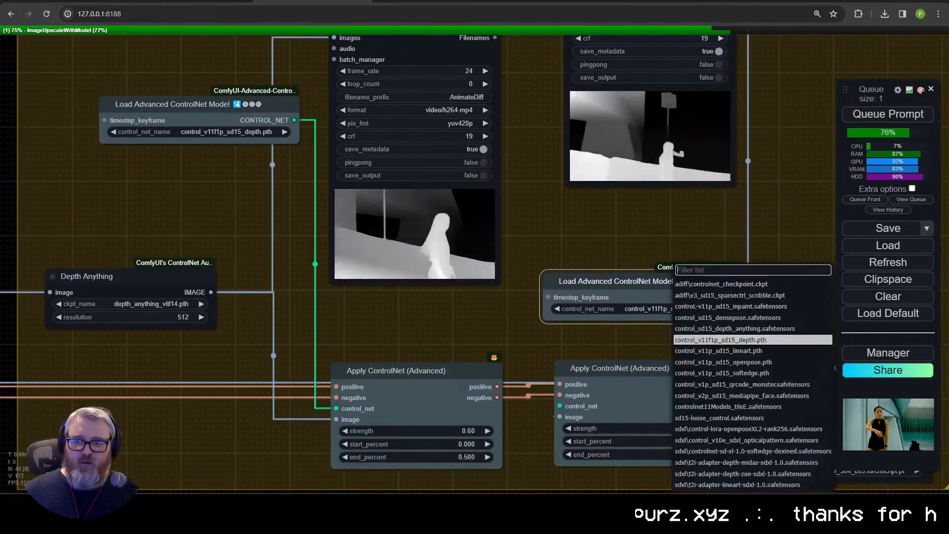
pyautogui.click(711, 361)
pyautogui.moveTo(678, 333); pyautogui.dragTo(463, 189)
pyautogui.moveTo(523, 153); pyautogui.dragTo(345, 262)
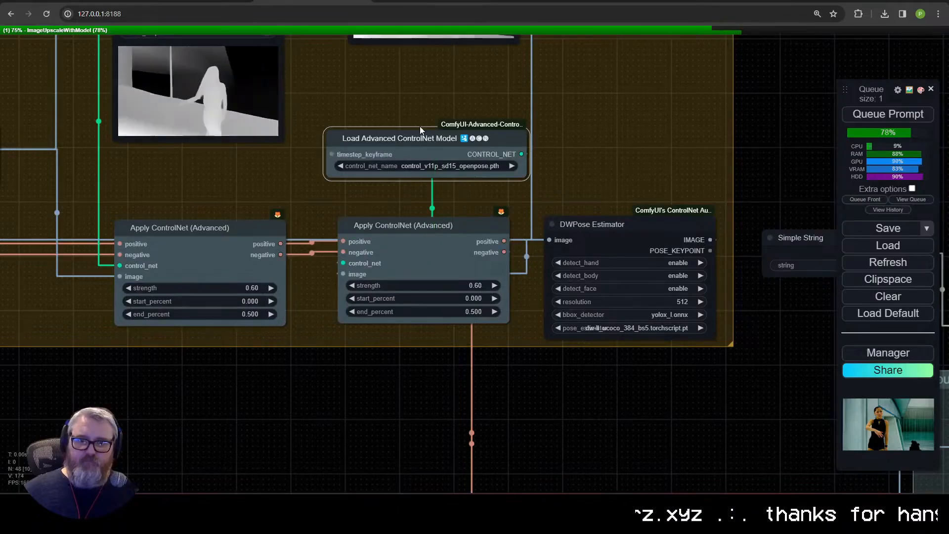
# Step: Stack both Video Combine previews and both Load Advanced ControlNet Model nodes in columns above their matching Apply ControlNet (Advanced) nodes
pyautogui.moveTo(446, 124); pyautogui.dragTo(544, 398)
pyautogui.scroll(-1, 453, 274)
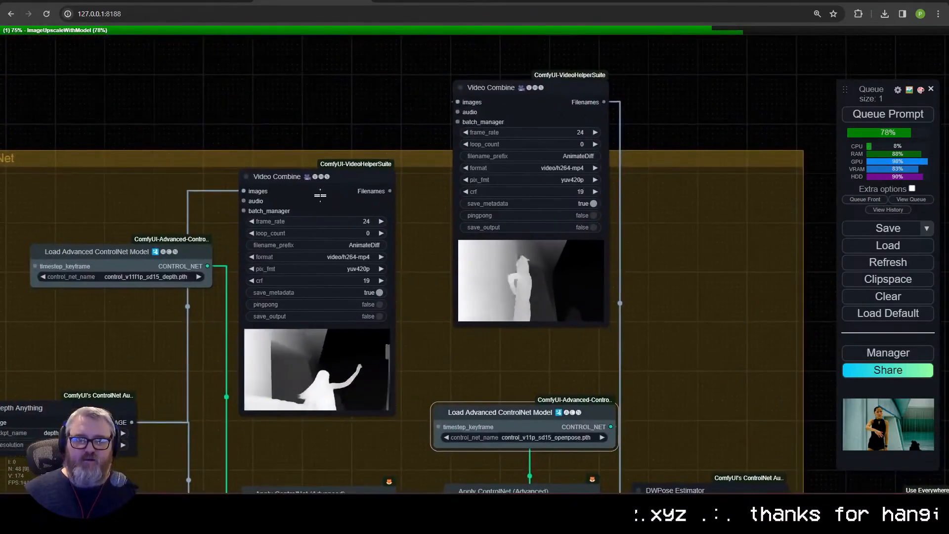
pyautogui.moveTo(297, 176); pyautogui.dragTo(301, 62)
pyautogui.moveTo(99, 252); pyautogui.dragTo(284, 429)
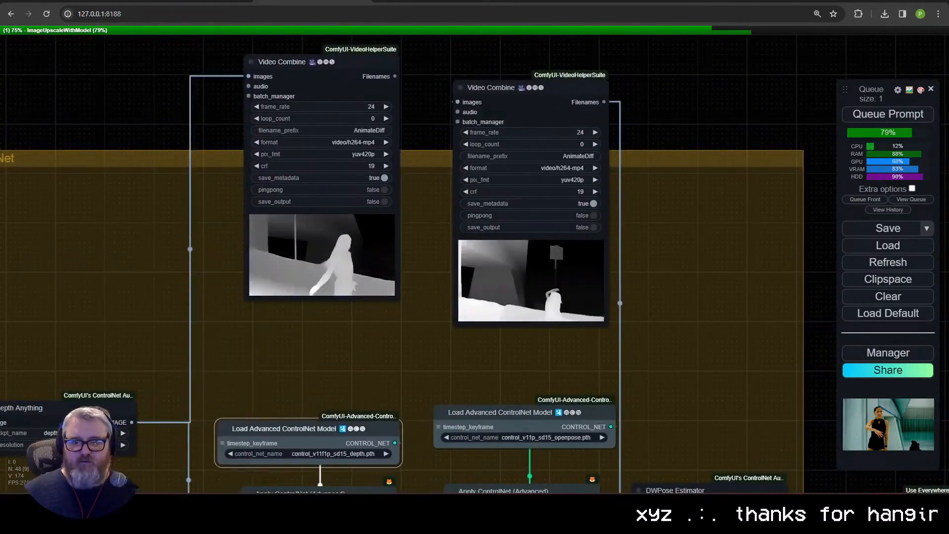
pyautogui.moveTo(499, 413); pyautogui.dragTo(486, 431)
pyautogui.moveTo(499, 87); pyautogui.dragTo(488, 163)
pyautogui.moveTo(291, 61); pyautogui.dragTo(285, 163)
# Step: Move the DWPose Estimator and Depth Anything nodes directly below their matching Apply ControlNet (Advanced) nodes
pyautogui.moveTo(542, 302); pyautogui.dragTo(548, 56)
pyautogui.moveTo(692, 243); pyautogui.dragTo(502, 359)
pyautogui.moveTo(95, 159); pyautogui.dragTo(349, 361)
# Step: Fit the ControlNet group closely around the depth and openpose node columns, tidying their position inside it
pyautogui.scroll(-8, 538, 290)
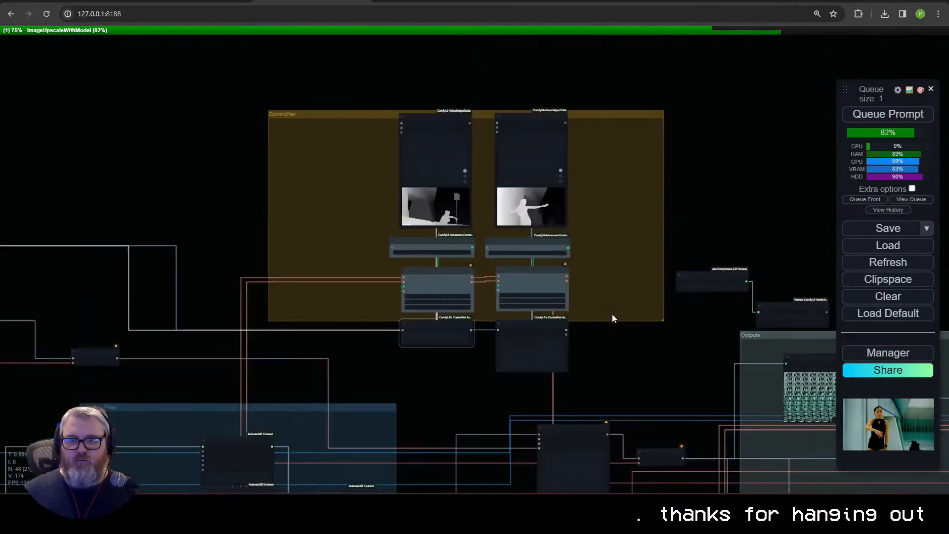
pyautogui.moveTo(321, 114); pyautogui.dragTo(571, 314)
pyautogui.moveTo(514, 284); pyautogui.dragTo(396, 298)
pyautogui.moveTo(644, 252); pyautogui.dragTo(439, 324)
pyautogui.scroll(8, 598, 262)
pyautogui.moveTo(352, 44); pyautogui.dragTo(461, 125)
pyautogui.click(623, 292)
pyautogui.scroll(-8, 629, 321)
pyautogui.scroll(3, 485, 316)
pyautogui.moveTo(532, 282); pyautogui.dragTo(534, 288)
pyautogui.moveTo(673, 223); pyautogui.dragTo(663, 298)
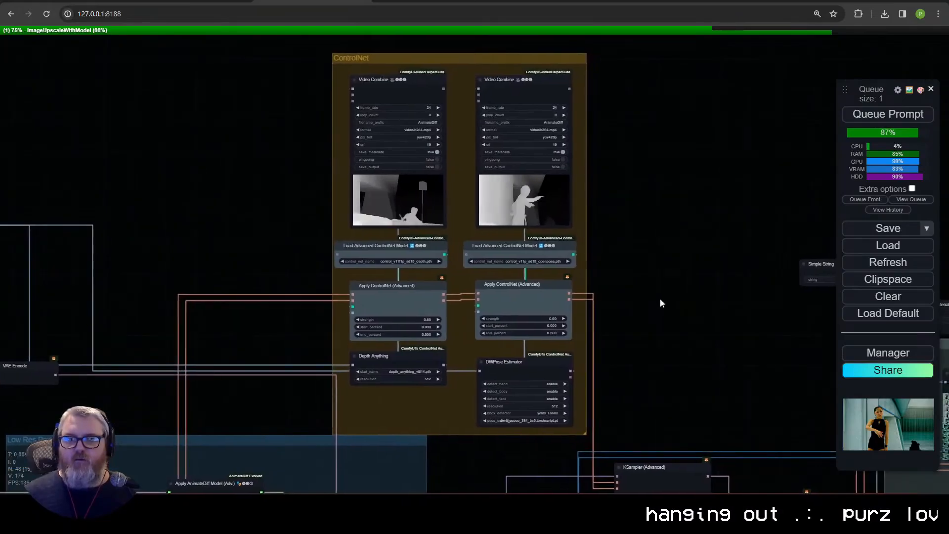
# Step: Examine the workflow from the ControlNet group through the Outputs group to the running Upscale group's nodes
pyautogui.click(703, 336)
pyautogui.moveTo(705, 337); pyautogui.dragTo(528, 215)
pyautogui.scroll(-6, 529, 216)
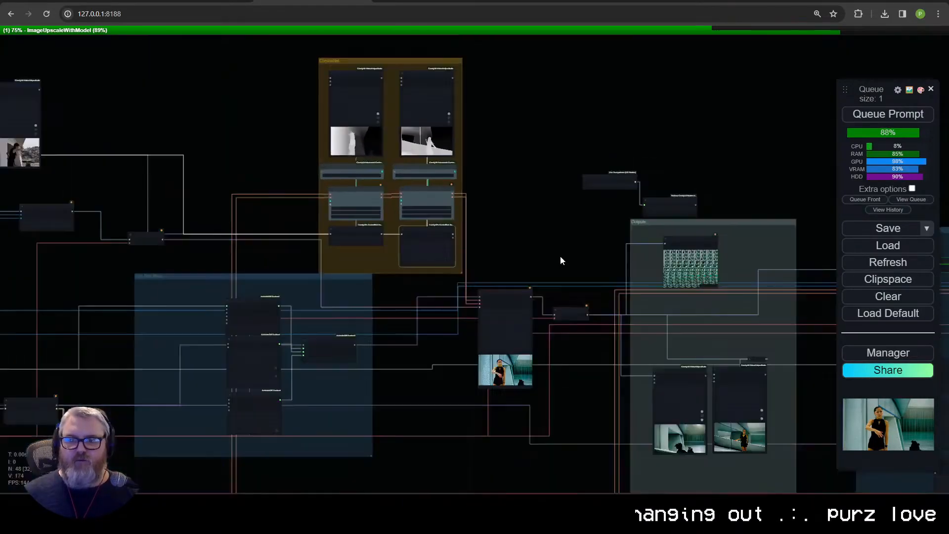
pyautogui.moveTo(657, 292); pyautogui.dragTo(384, 201)
pyautogui.scroll(6, 471, 266)
pyautogui.scroll(-1, 514, 251)
pyautogui.moveTo(731, 236); pyautogui.dragTo(388, 180)
pyautogui.scroll(1, 475, 172)
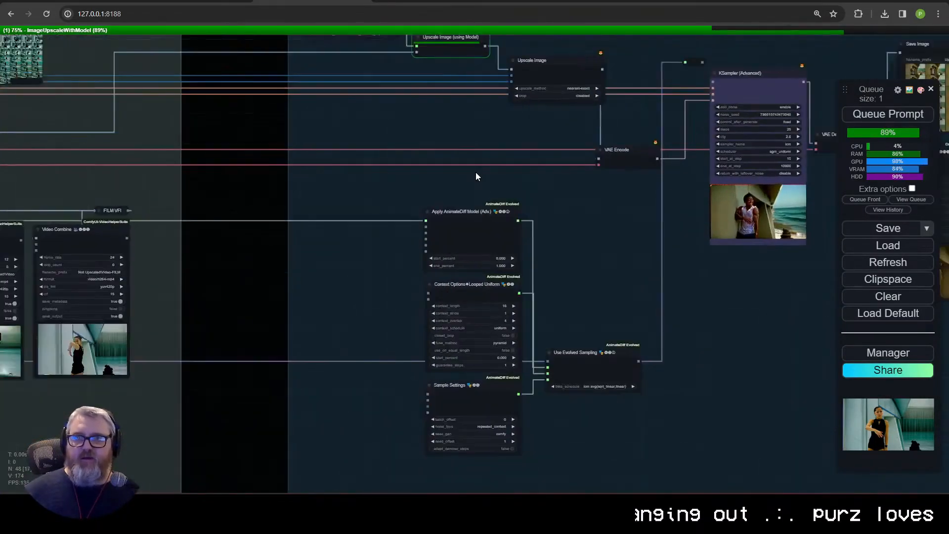
pyautogui.scroll(-1, 479, 170)
pyautogui.moveTo(465, 164); pyautogui.dragTo(531, 198)
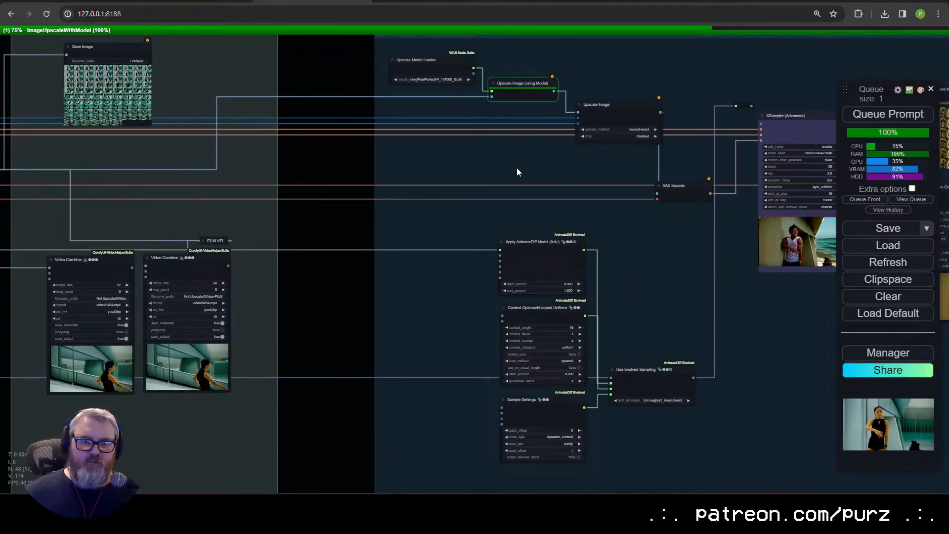
pyautogui.moveTo(517, 167); pyautogui.dragTo(499, 170)
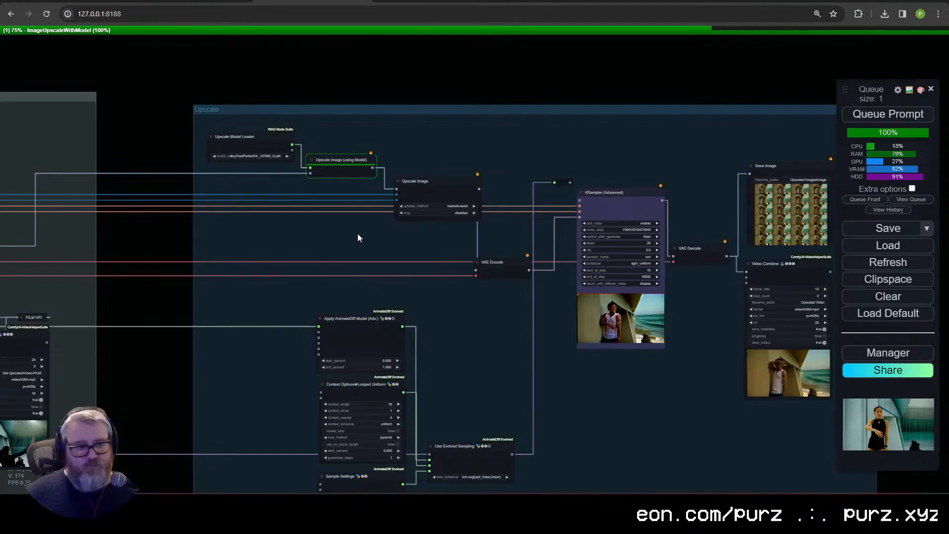
pyautogui.moveTo(441, 235); pyautogui.dragTo(379, 204)
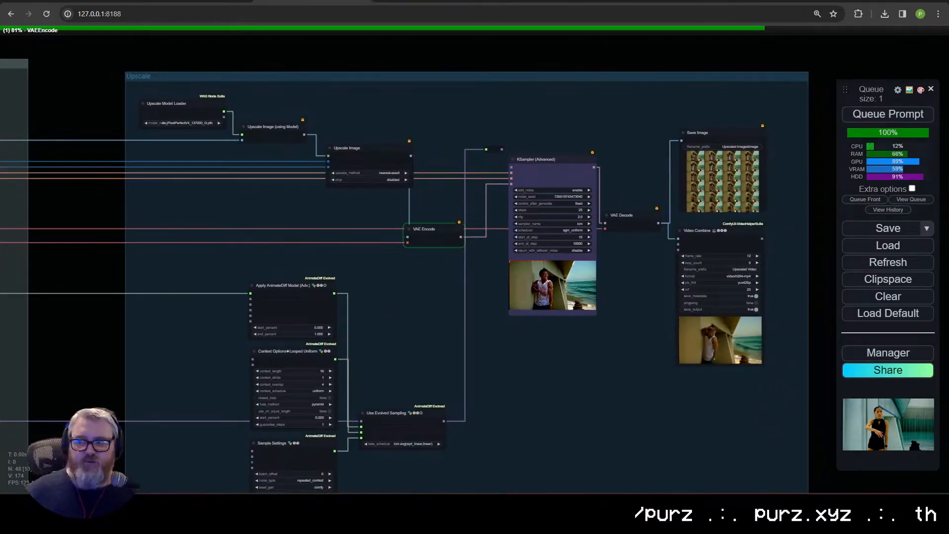
# Step: Switch to the terminal, run nvitop in a new PowerShell tab to check GPU memory usage, and minimize the window
pyautogui.hotkey('alt', 'Tab')
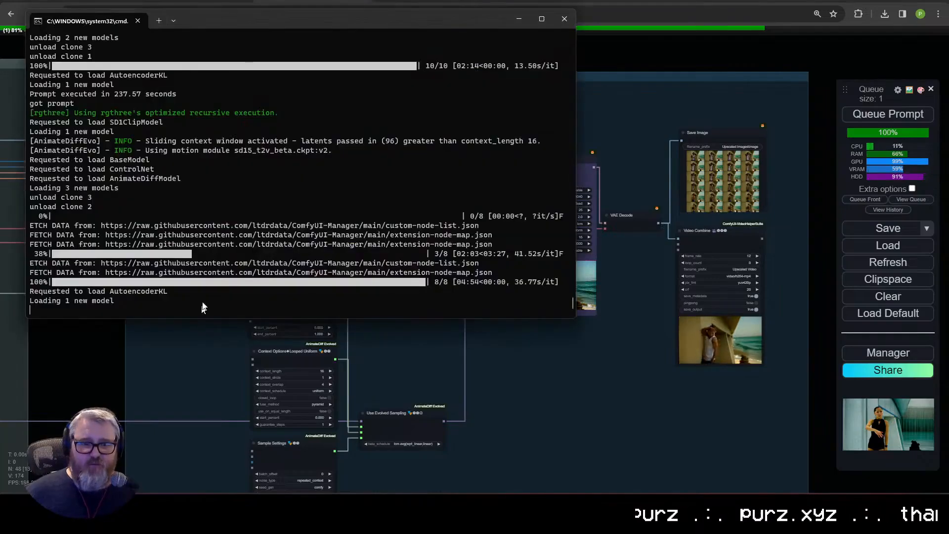
pyautogui.click(164, 21)
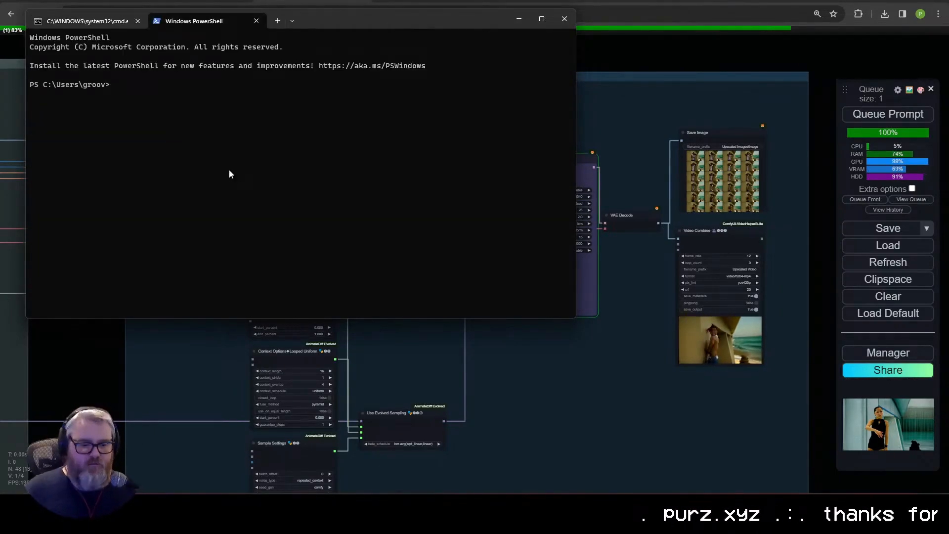
pyautogui.write('nvitop')
pyautogui.press('Return')
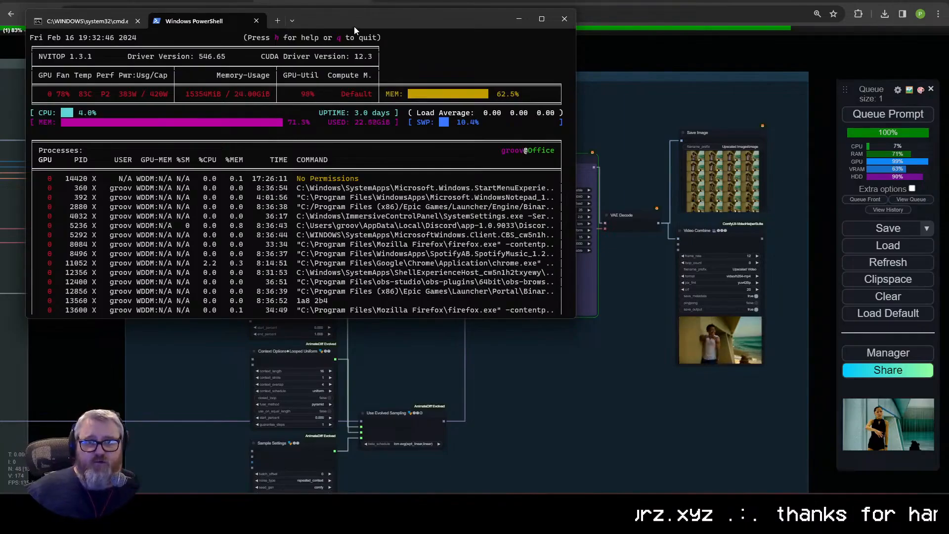
pyautogui.moveTo(354, 30); pyautogui.dragTo(579, 99)
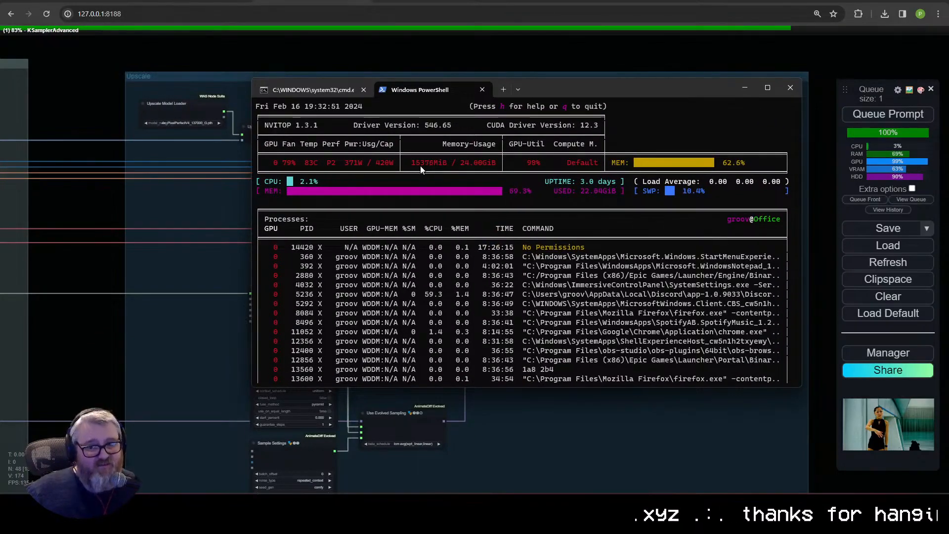
pyautogui.click(745, 88)
# Step: Examine the Upscale group's running KSampler (Advanced) and output nodes, along with the Outputs group's non-upscaled video previews
pyautogui.scroll(3, 443, 267)
pyautogui.moveTo(444, 200); pyautogui.dragTo(449, 190)
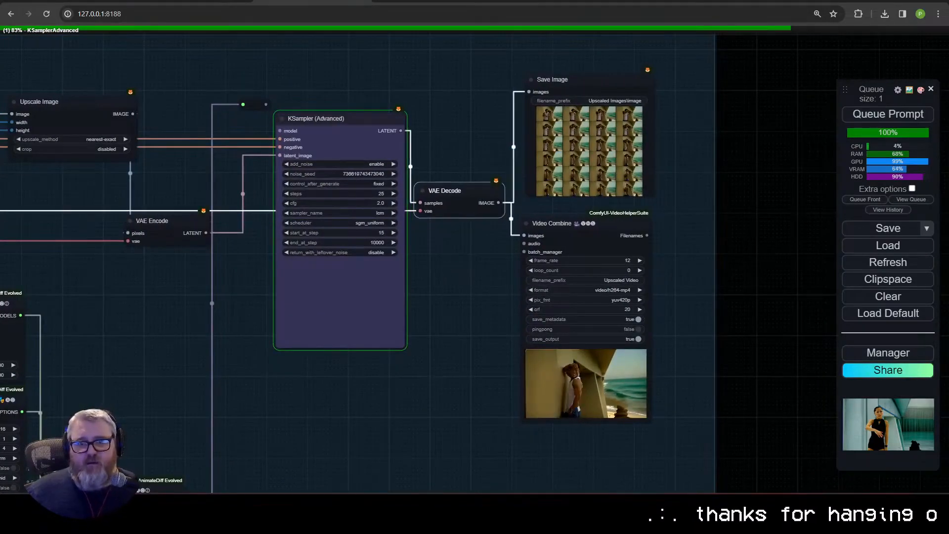
pyautogui.moveTo(448, 145); pyautogui.dragTo(453, 165)
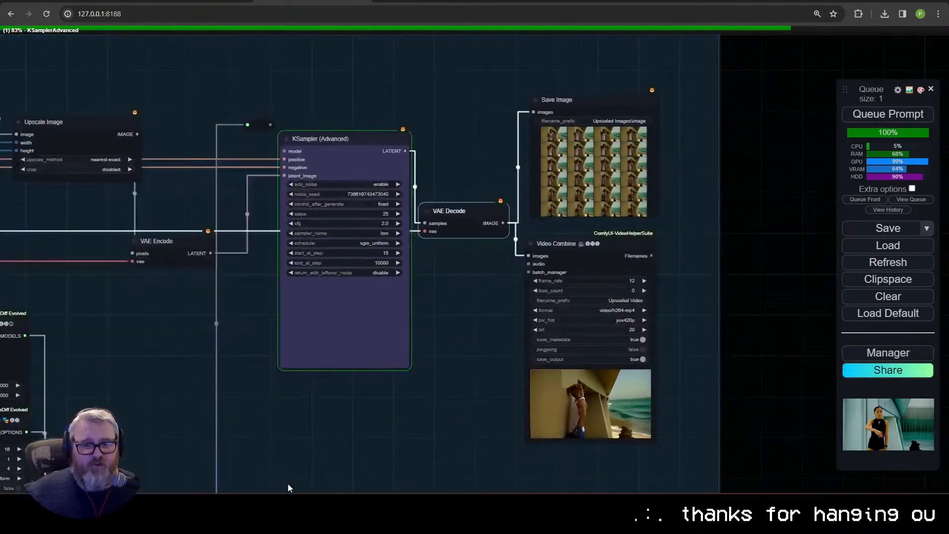
pyautogui.hotkey('alt', 'Tab')
pyautogui.click(117, 377)
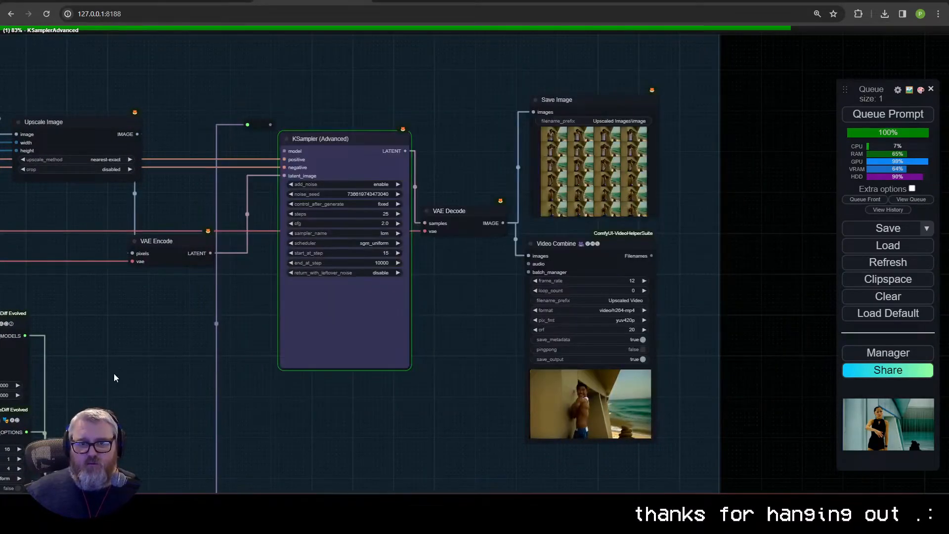
pyautogui.moveTo(117, 377); pyautogui.dragTo(635, 214)
pyautogui.scroll(-2, 605, 315)
pyautogui.scroll(-1, 604, 312)
pyautogui.moveTo(605, 311); pyautogui.dragTo(761, 220)
pyautogui.moveTo(318, 337); pyautogui.dragTo(631, 281)
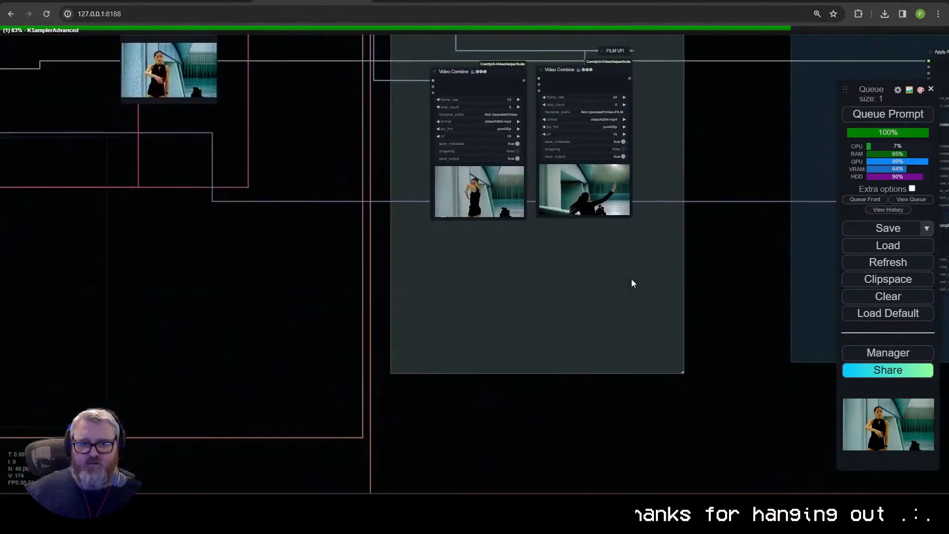
# Step: Examine the workflow from the Load Video node through the ControlNet, Low Res Pass and Prompt groups to the Load LoRA node
pyautogui.moveTo(318, 303); pyautogui.dragTo(795, 335)
pyautogui.moveTo(241, 300); pyautogui.dragTo(535, 364)
pyautogui.moveTo(213, 59); pyautogui.dragTo(541, 482)
pyautogui.scroll(6, 242, 264)
pyautogui.moveTo(237, 263); pyautogui.dragTo(234, 229)
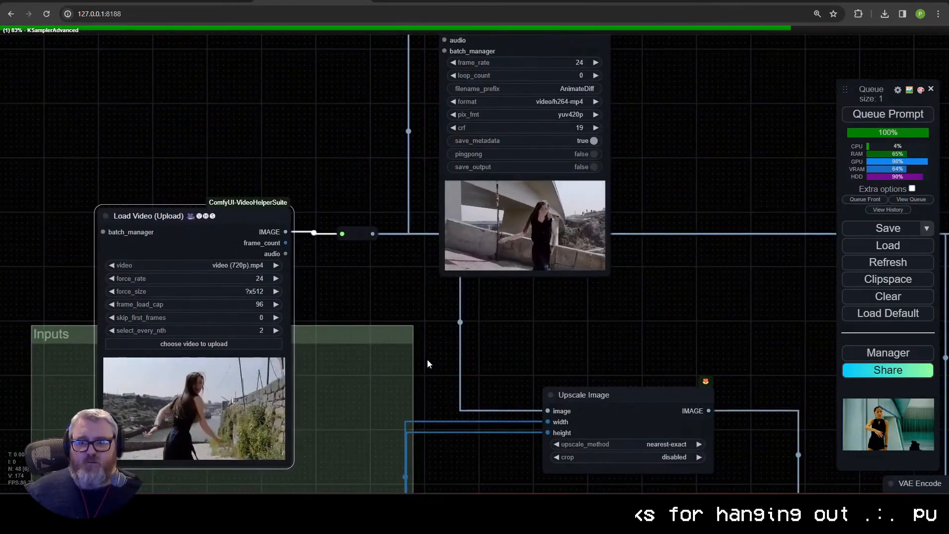
pyautogui.moveTo(430, 364); pyautogui.dragTo(134, 311)
pyautogui.scroll(-6, 325, 362)
pyautogui.scroll(-1, 356, 353)
pyautogui.moveTo(736, 421); pyautogui.dragTo(218, 316)
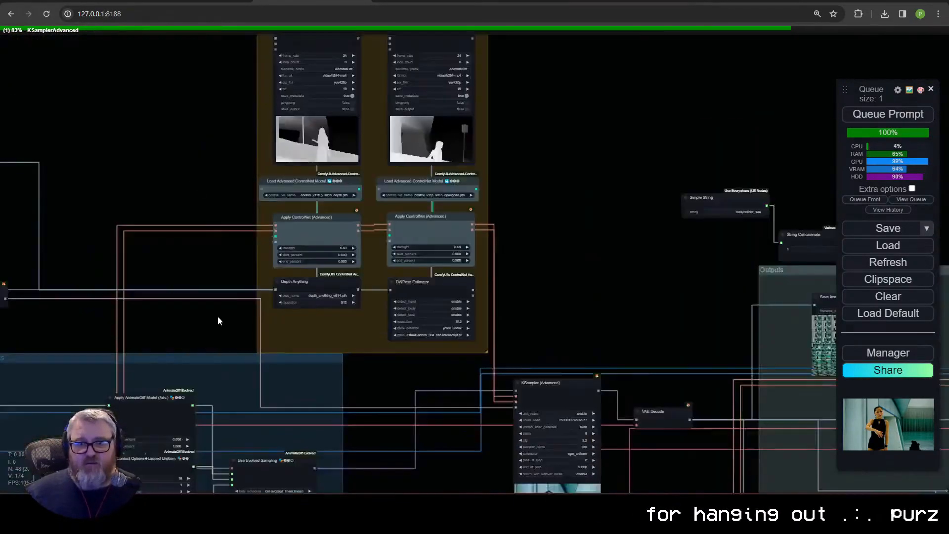
pyautogui.scroll(-3, 218, 316)
pyautogui.moveTo(217, 470); pyautogui.dragTo(392, 271)
pyautogui.scroll(6, 392, 355)
pyautogui.moveTo(415, 325); pyautogui.dragTo(433, 438)
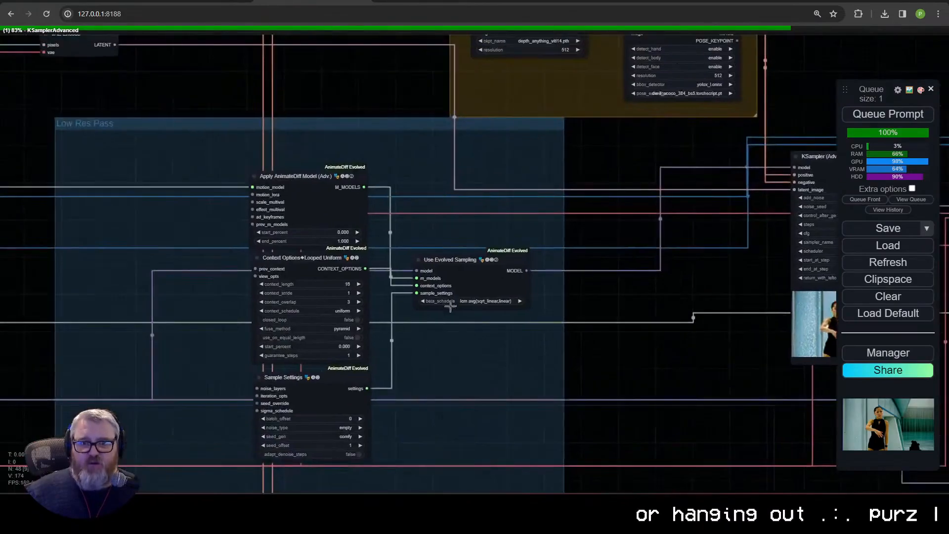
pyautogui.moveTo(461, 390); pyautogui.dragTo(508, 300)
pyautogui.scroll(-6, 437, 357)
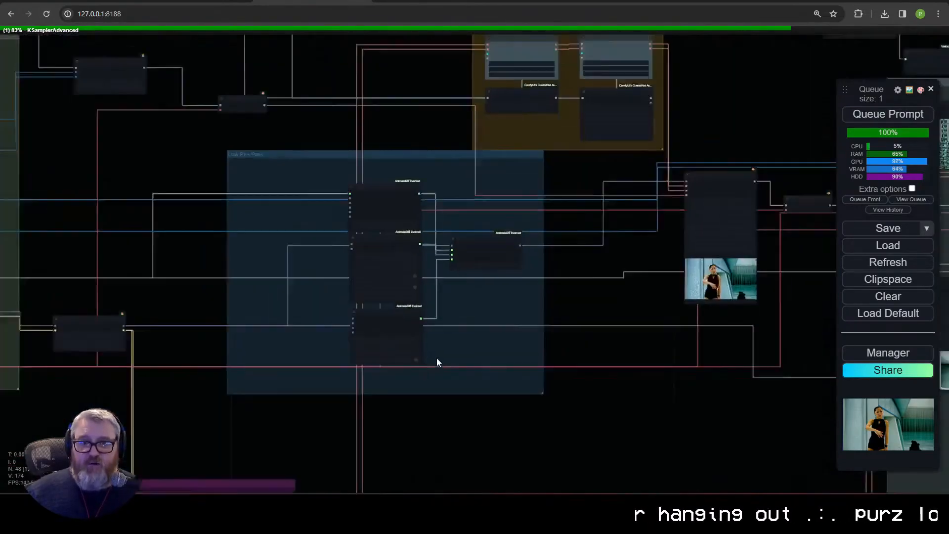
pyautogui.scroll(-5, 452, 423)
pyautogui.moveTo(446, 427); pyautogui.dragTo(403, 282)
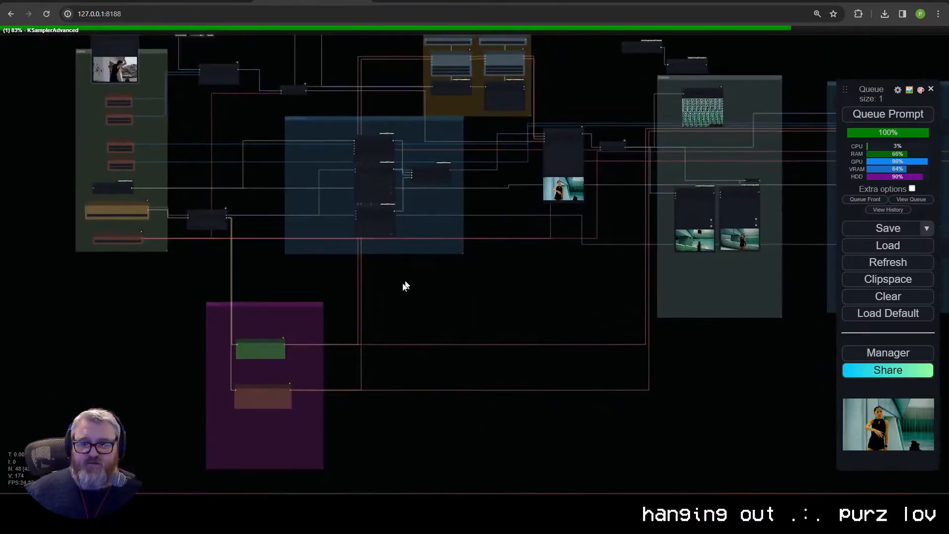
pyautogui.scroll(10, 205, 287)
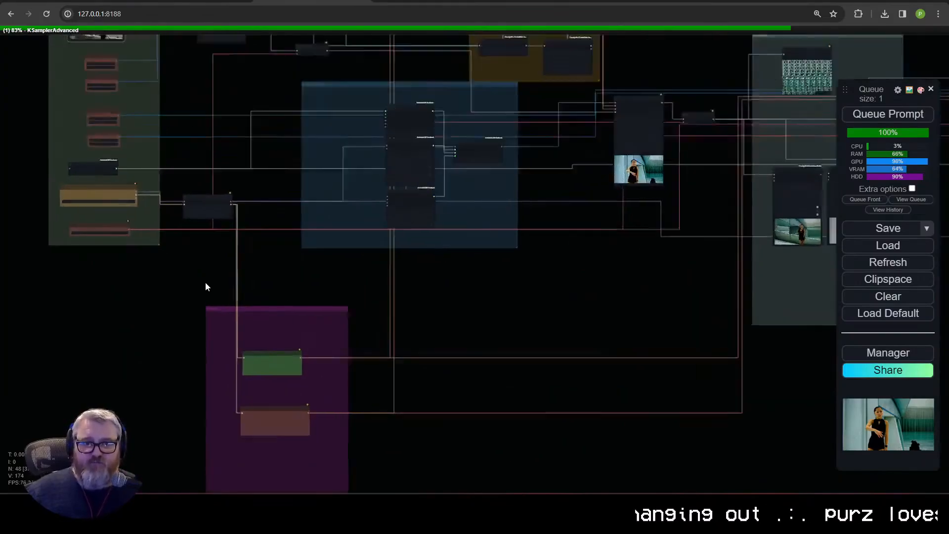
pyautogui.moveTo(331, 239); pyautogui.dragTo(407, 374)
pyautogui.scroll(3, 414, 320)
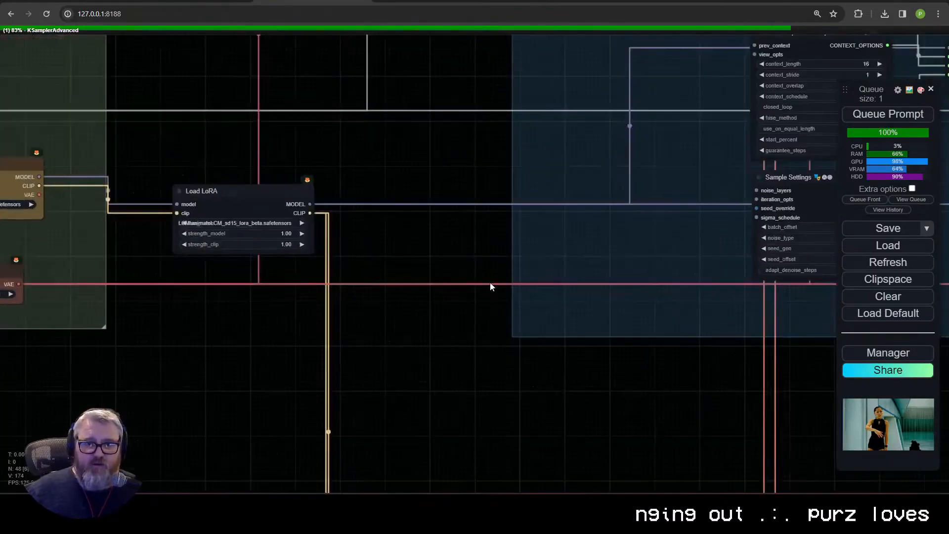
# Step: Stack Use Evolved Sampling beneath Sample Settings in the Low Res Pass group, shift the node column to its left edge and narrow the group around it
pyautogui.moveTo(741, 245); pyautogui.dragTo(344, 326)
pyautogui.scroll(-5, 379, 312)
pyautogui.moveTo(524, 196); pyautogui.dragTo(403, 362)
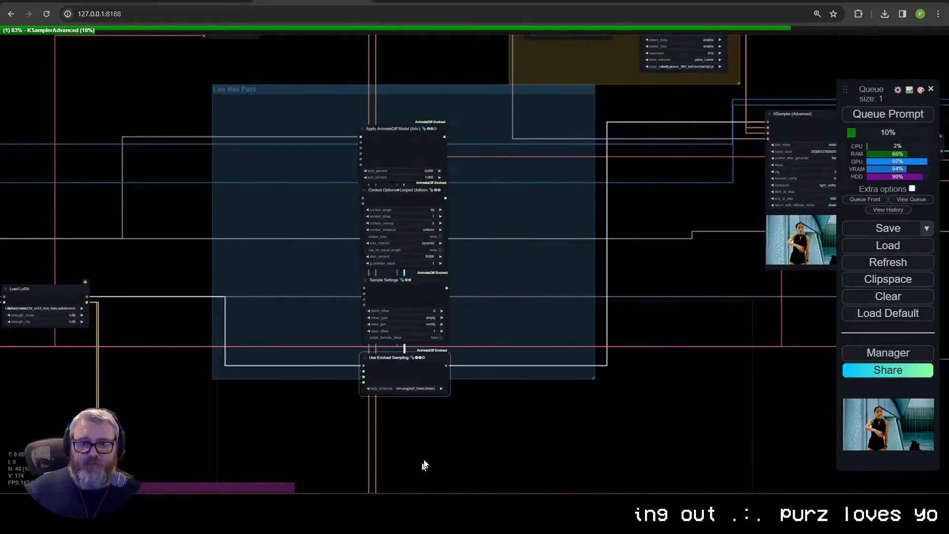
pyautogui.moveTo(424, 460); pyautogui.dragTo(346, 116)
pyautogui.moveTo(413, 148); pyautogui.dragTo(276, 126)
pyautogui.moveTo(594, 378); pyautogui.dragTo(317, 378)
# Step: Bring the ControlNet and Low Res Pass groups together side by side with their top edges aligned, just before the first KSampler
pyautogui.moveTo(460, 296); pyautogui.dragTo(454, 478)
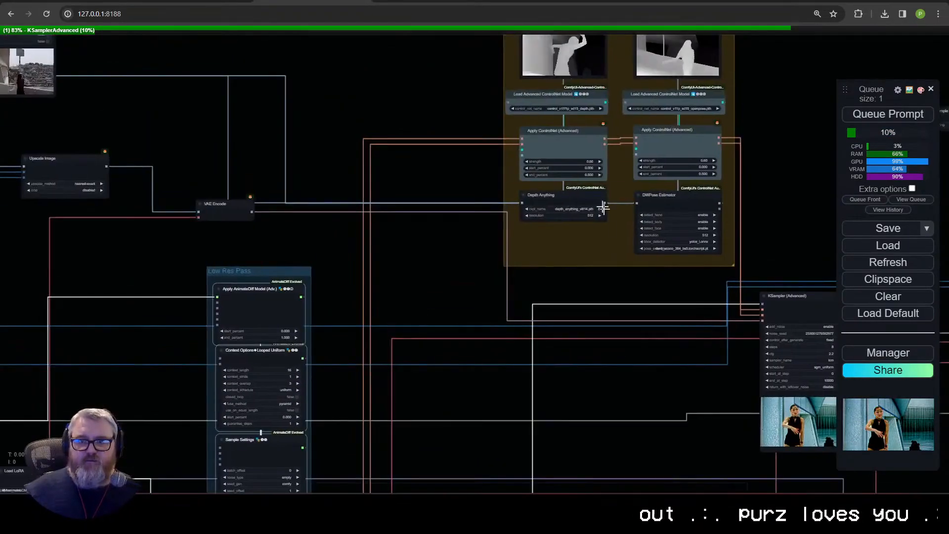
pyautogui.moveTo(617, 196); pyautogui.dragTo(463, 336)
pyautogui.scroll(-4, 464, 337)
pyautogui.moveTo(477, 153); pyautogui.dragTo(432, 144)
pyautogui.moveTo(184, 146); pyautogui.dragTo(312, 147)
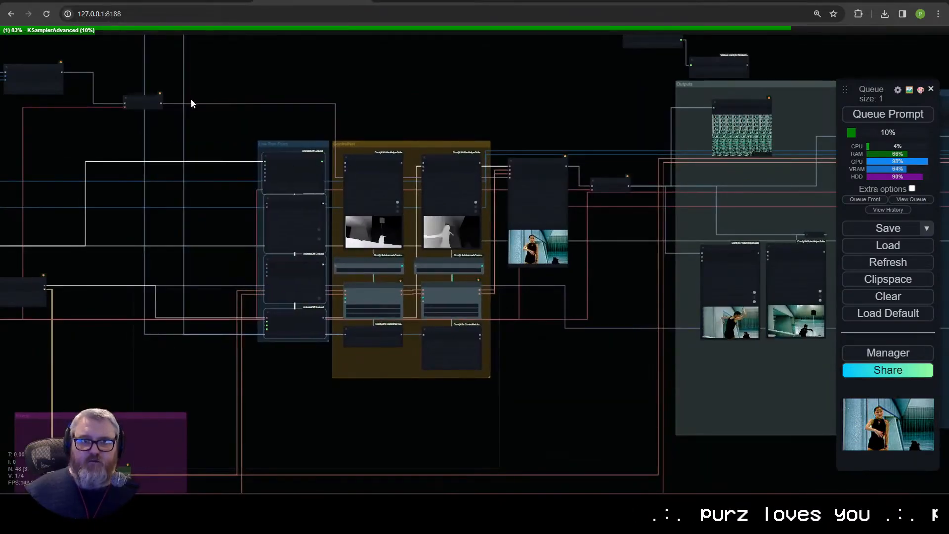
# Step: Move the Upscale Image and VAE Encode nodes to just above the ControlNet group
pyautogui.moveTo(191, 103); pyautogui.dragTo(465, 170)
pyautogui.scroll(9, 411, 178)
pyautogui.moveTo(405, 141); pyautogui.dragTo(638, 177)
pyautogui.moveTo(717, 180); pyautogui.dragTo(694, 119)
pyautogui.scroll(-8, 126, 82)
pyautogui.moveTo(435, 66); pyautogui.dragTo(740, 172)
pyautogui.click(390, 154)
pyautogui.scroll(6, 390, 154)
pyautogui.moveTo(357, 116); pyautogui.dragTo(626, 150)
pyautogui.moveTo(626, 150); pyautogui.dragTo(568, 163)
pyautogui.scroll(-3, 183, 262)
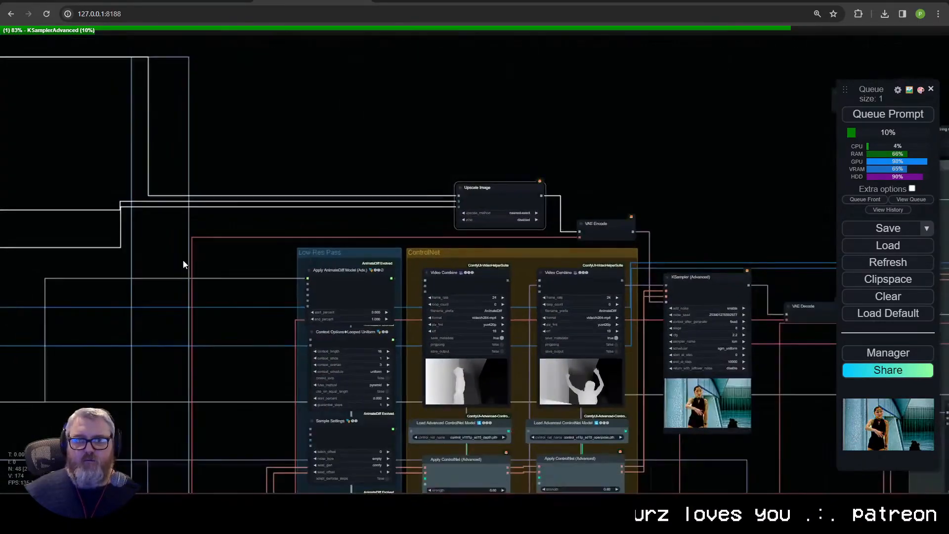
# Step: Shift the input nodes down so Load Video sits inside the Inputs group, and resize the group to fit them
pyautogui.scroll(-6, 182, 262)
pyautogui.moveTo(183, 262); pyautogui.dragTo(509, 242)
pyautogui.click(300, 152)
pyautogui.scroll(-1, 300, 152)
pyautogui.moveTo(300, 152); pyautogui.dragTo(313, 125)
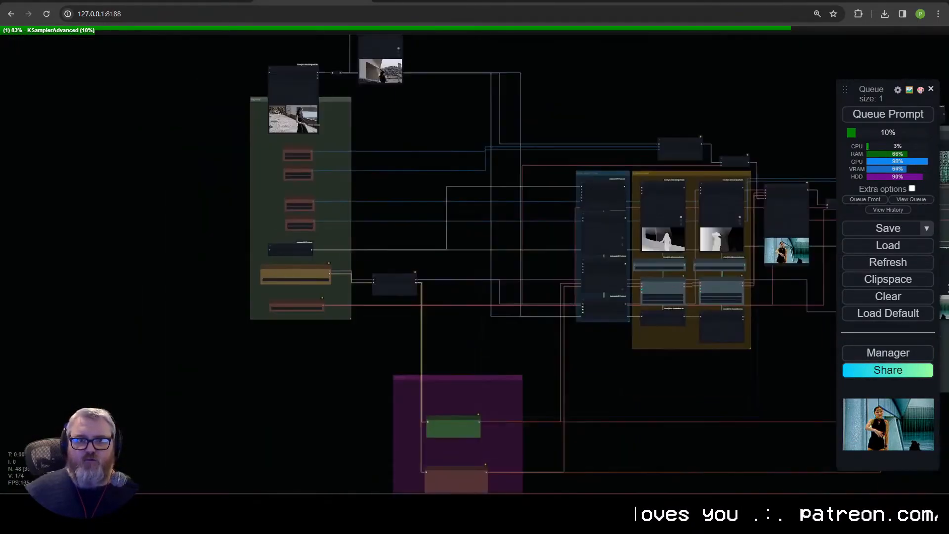
pyautogui.moveTo(255, 20); pyautogui.dragTo(255, 21)
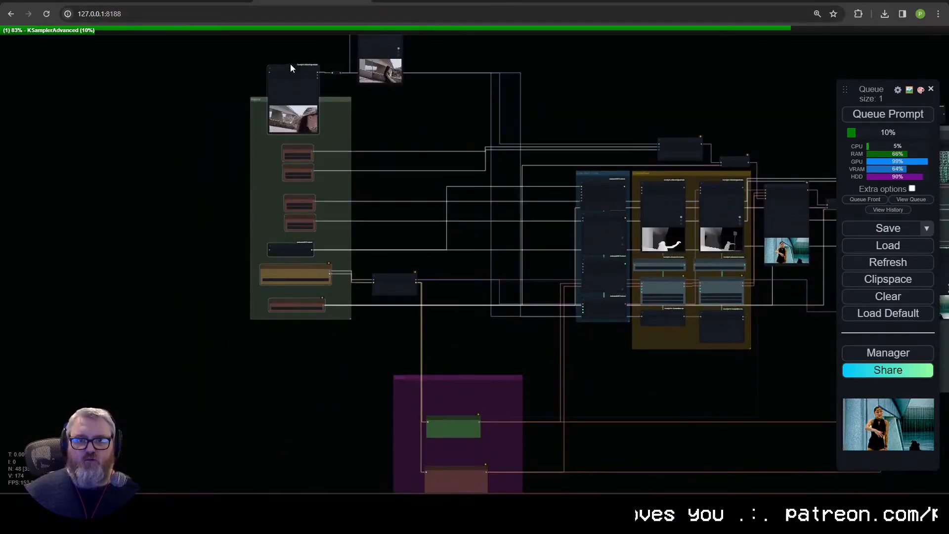
pyautogui.moveTo(290, 68); pyautogui.dragTo(291, 110)
pyautogui.moveTo(350, 318); pyautogui.dragTo(335, 365)
pyautogui.moveTo(376, 163); pyautogui.dragTo(332, 294)
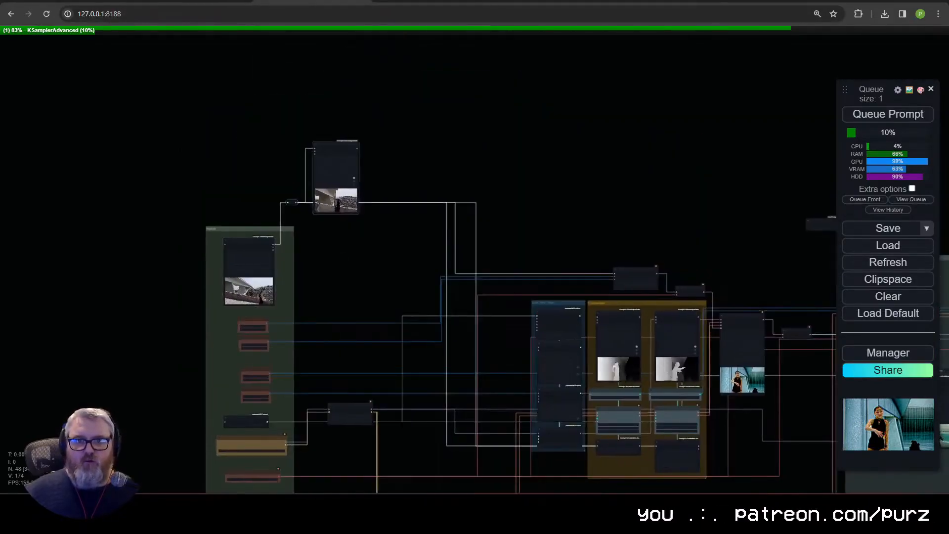
# Step: Move the source video's Video Combine preview above the Low Res Pass group and shift the Load LoRA node down toward the Prompt group
pyautogui.moveTo(336, 146); pyautogui.dragTo(552, 218)
pyautogui.moveTo(341, 293); pyautogui.dragTo(327, 138)
pyautogui.moveTo(336, 251); pyautogui.dragTo(333, 307)
# Step: Stack both CLIP Text Encode nodes in the Prompt group's upper-left corner, narrow the negative one and shrink the group around them
pyautogui.moveTo(401, 354); pyautogui.dragTo(453, 252)
pyautogui.scroll(8, 454, 360)
pyautogui.moveTo(415, 219); pyautogui.dragTo(354, 148)
pyautogui.moveTo(415, 329); pyautogui.dragTo(361, 201)
pyautogui.moveTo(458, 253); pyautogui.dragTo(435, 251)
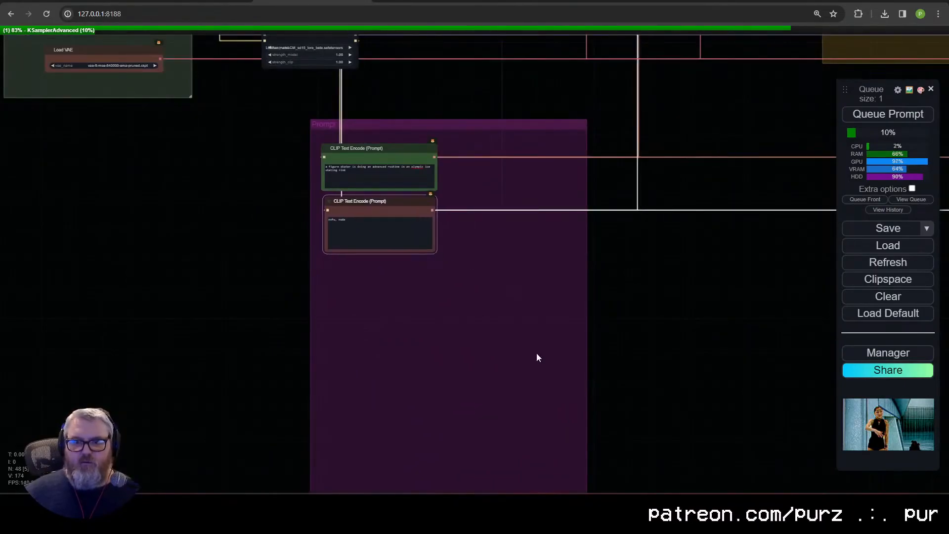
pyautogui.scroll(-3, 535, 356)
pyautogui.moveTo(574, 475); pyautogui.dragTo(466, 284)
# Step: Place the Prompt group directly beside the Low Res Pass group, with the Load LoRA node beneath it
pyautogui.moveTo(468, 356); pyautogui.dragTo(327, 470)
pyautogui.moveTo(294, 381); pyautogui.dragTo(460, 160)
pyautogui.scroll(7, 459, 165)
pyautogui.scroll(-5, 460, 165)
pyautogui.moveTo(348, 342); pyautogui.dragTo(517, 196)
pyautogui.moveTo(222, 361); pyautogui.dragTo(525, 182)
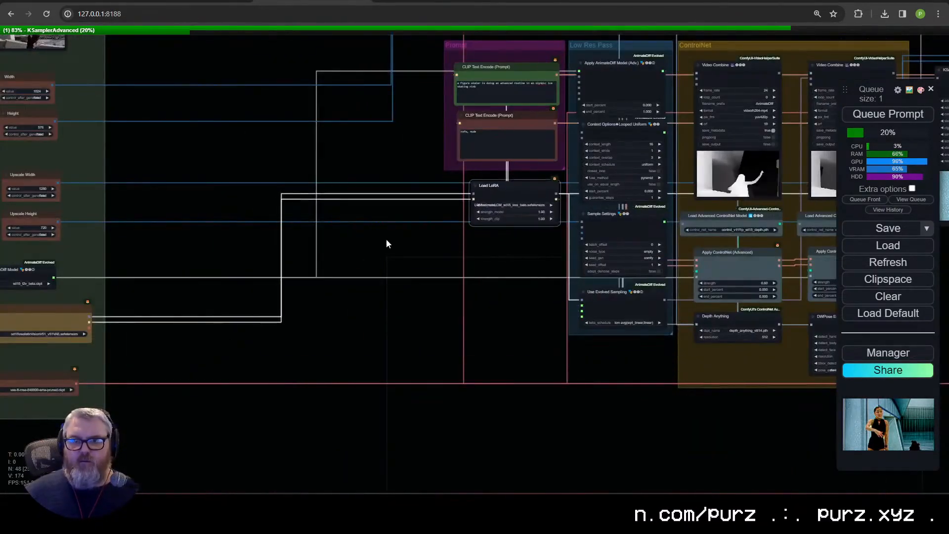
# Step: Move the Inputs group next to the Prompt group and position the source video preview and its reroute above the Prompt group
pyautogui.scroll(-6, 387, 241)
pyautogui.moveTo(388, 242); pyautogui.dragTo(495, 327)
pyautogui.moveTo(297, 130); pyautogui.dragTo(482, 126)
pyautogui.moveTo(624, 123); pyautogui.dragTo(627, 90)
pyautogui.moveTo(578, 187); pyautogui.dragTo(512, 115)
pyautogui.moveTo(624, 90); pyautogui.dragTo(554, 128)
# Step: Delete the unused Simple String and String Concatenate nodes above the Outputs group
pyautogui.scroll(8, 647, 212)
pyautogui.moveTo(647, 213); pyautogui.dragTo(181, 121)
pyautogui.scroll(-3, 180, 121)
pyautogui.moveTo(615, 213); pyautogui.dragTo(411, 270)
pyautogui.scroll(-2, 411, 270)
pyautogui.moveTo(481, 128); pyautogui.dragTo(441, 126)
pyautogui.scroll(8, 440, 126)
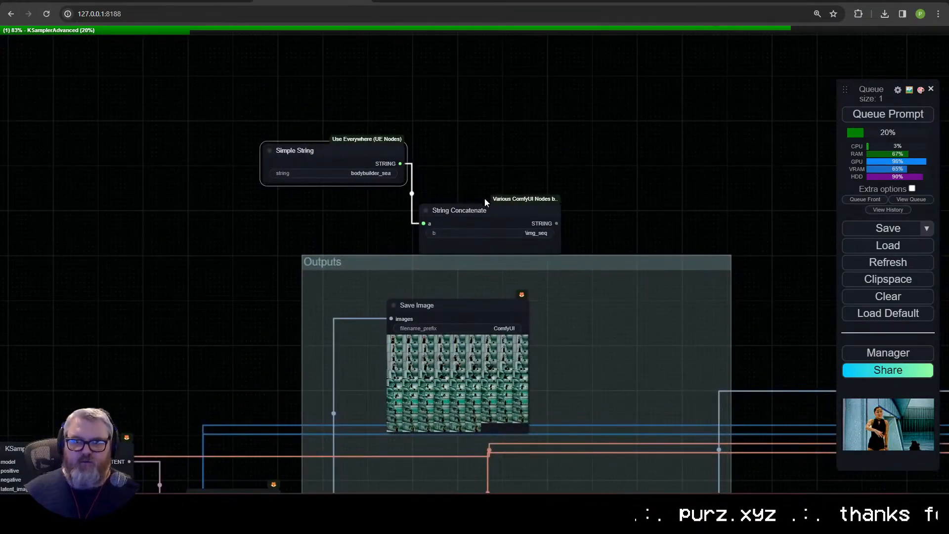
pyautogui.press('Delete')
pyautogui.click(477, 210)
pyautogui.press('Delete')
# Step: Line up the Width, Height, Upscale Width and Upscale Height nodes beneath Load Video along the Inputs group's left edge
pyautogui.moveTo(638, 223); pyautogui.dragTo(369, 112)
pyautogui.scroll(-5, 369, 112)
pyautogui.moveTo(671, 179); pyautogui.dragTo(429, 144)
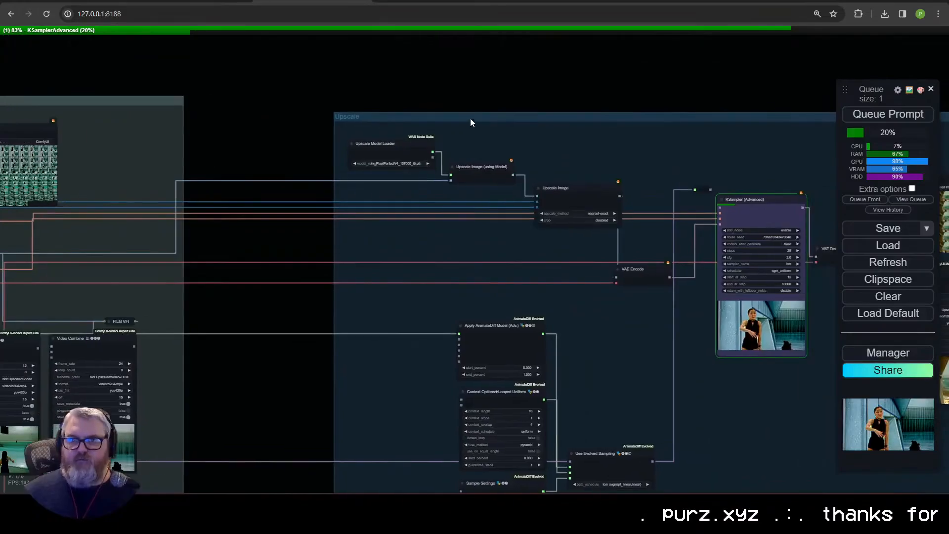
pyautogui.scroll(-8, 293, 112)
pyautogui.moveTo(470, 117); pyautogui.dragTo(741, 177)
pyautogui.scroll(11, 402, 213)
pyautogui.moveTo(402, 212); pyautogui.dragTo(422, 291)
pyautogui.moveTo(301, 138); pyautogui.dragTo(269, 129)
pyautogui.moveTo(311, 343); pyautogui.dragTo(244, 313)
pyautogui.moveTo(318, 392); pyautogui.dragTo(249, 364)
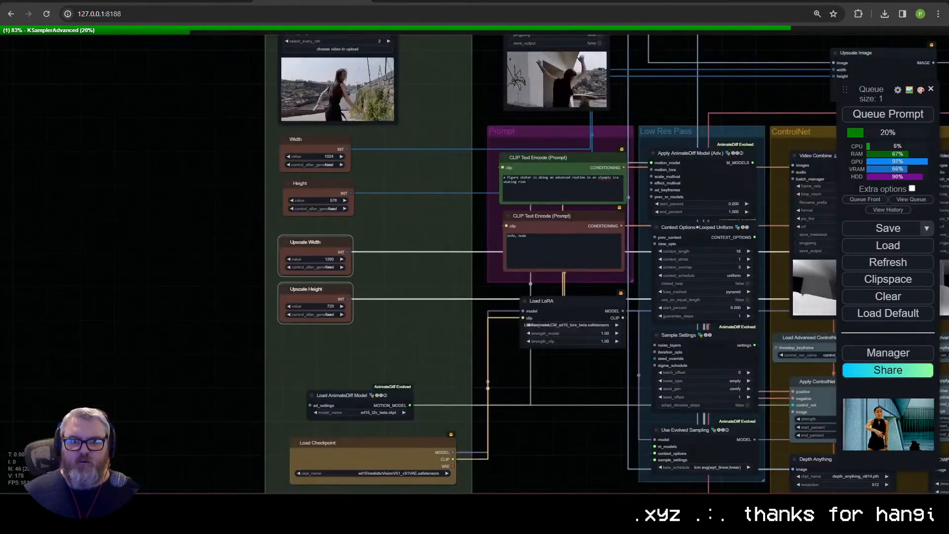
# Step: Stack Load AnimateDiff Model, Load Checkpoint and Load VAE beneath the Upscale Height node in the Inputs group
pyautogui.moveTo(346, 396); pyautogui.dragTo(320, 344)
pyautogui.moveTo(391, 426); pyautogui.dragTo(384, 257)
pyautogui.moveTo(393, 390); pyautogui.dragTo(366, 310)
pyautogui.moveTo(755, 349); pyautogui.dragTo(590, 374)
pyautogui.scroll(2, 591, 374)
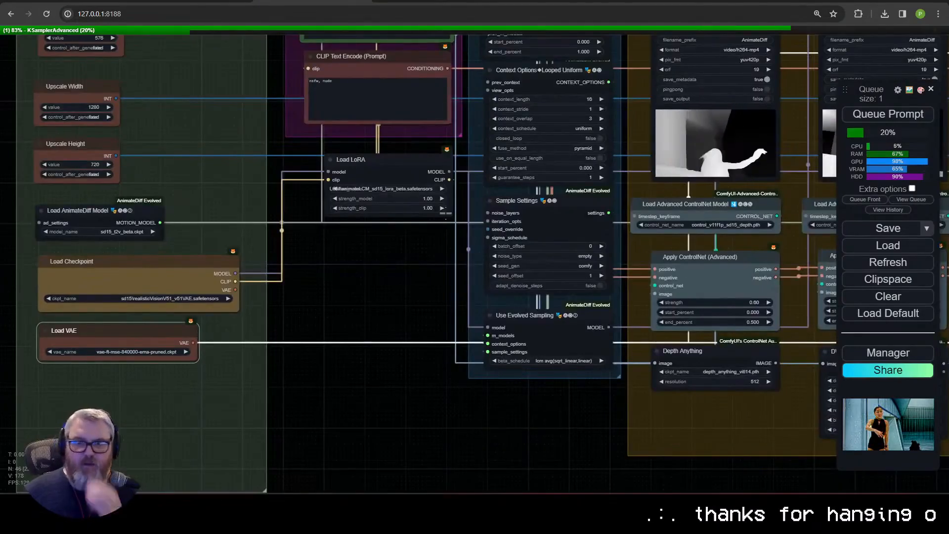
# Step: Move Load LoRA into the Inputs group beneath Load VAE, and bring the group and its video reroute closer to the Prompt group
pyautogui.moveTo(356, 159); pyautogui.dragTo(72, 380)
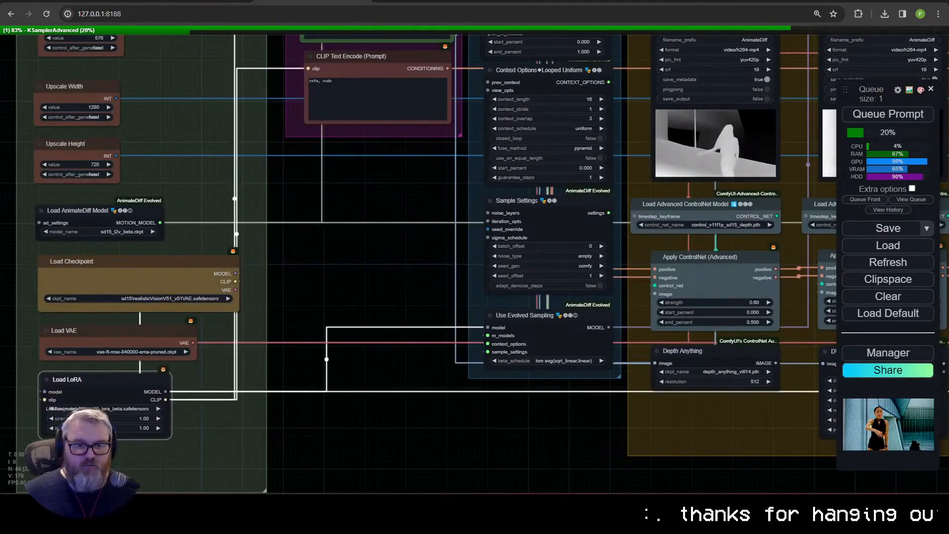
pyautogui.scroll(-6, 342, 391)
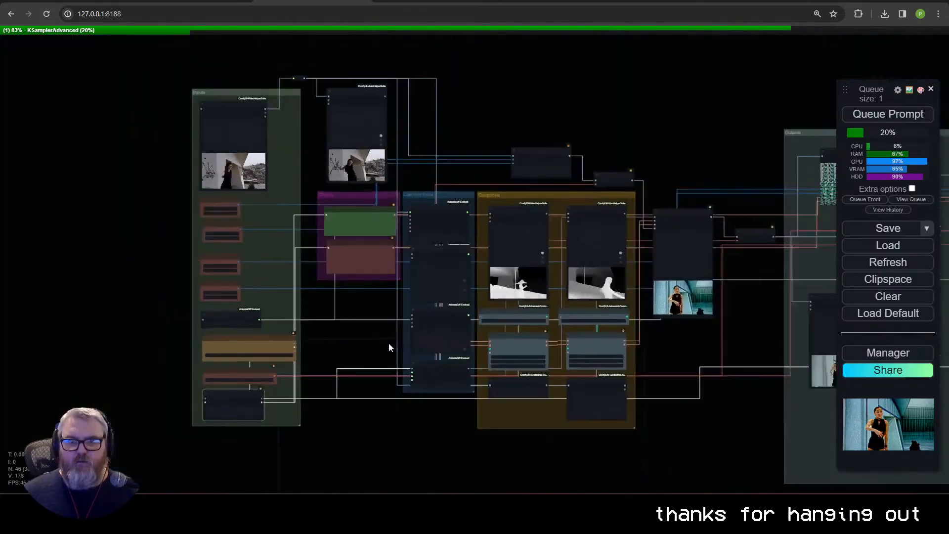
pyautogui.moveTo(281, 88); pyautogui.dragTo(316, 79)
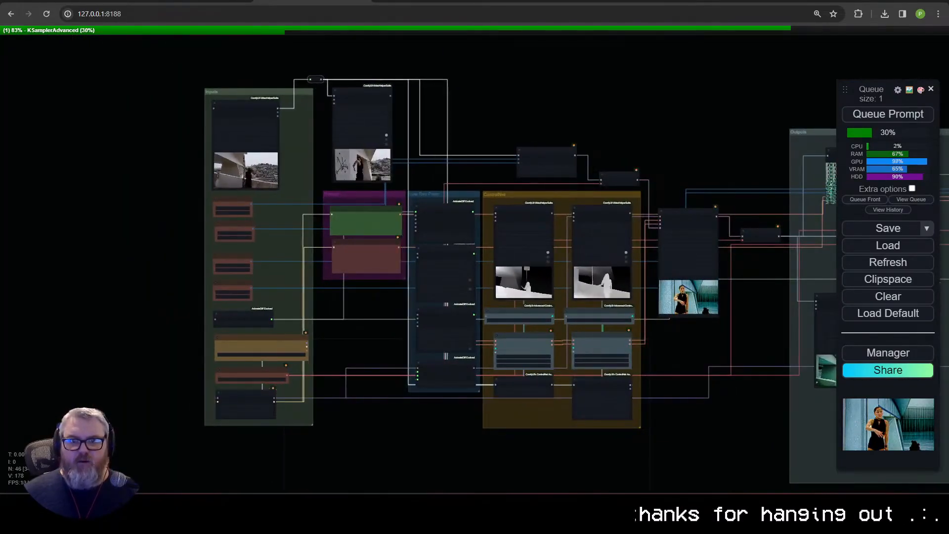
# Step: Rename the Low Res Pass group to AnimateDiff
pyautogui.scroll(5, 382, 126)
pyautogui.rightClick(222, 128)
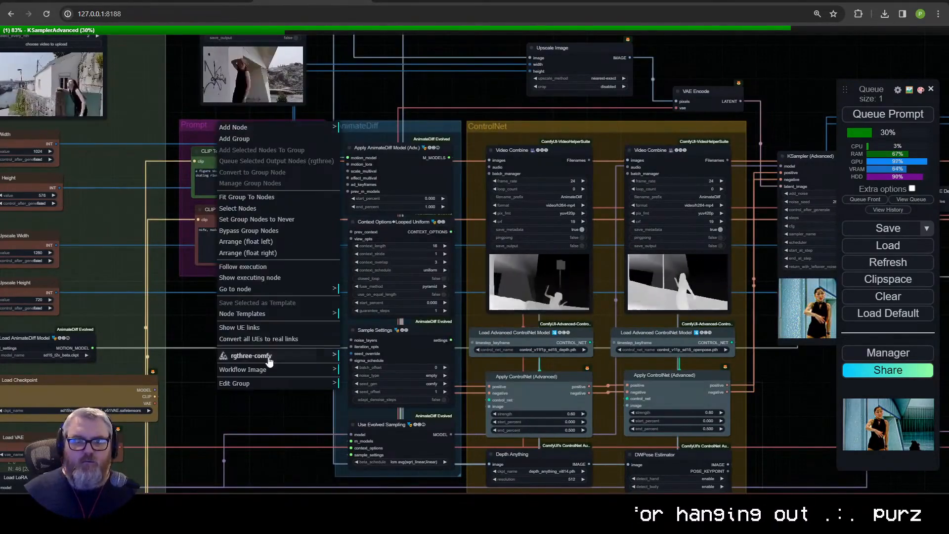
pyautogui.moveTo(194, 336); pyautogui.dragTo(345, 470)
# Step: Move the first VAE Decode node beneath its KSampler and bring the Outputs group up beside them
pyautogui.scroll(-2, 345, 470)
pyautogui.scroll(1, 345, 471)
pyautogui.moveTo(576, 372); pyautogui.dragTo(315, 271)
pyautogui.moveTo(282, 112); pyautogui.dragTo(148, 96)
pyautogui.moveTo(650, 226); pyautogui.dragTo(365, 165)
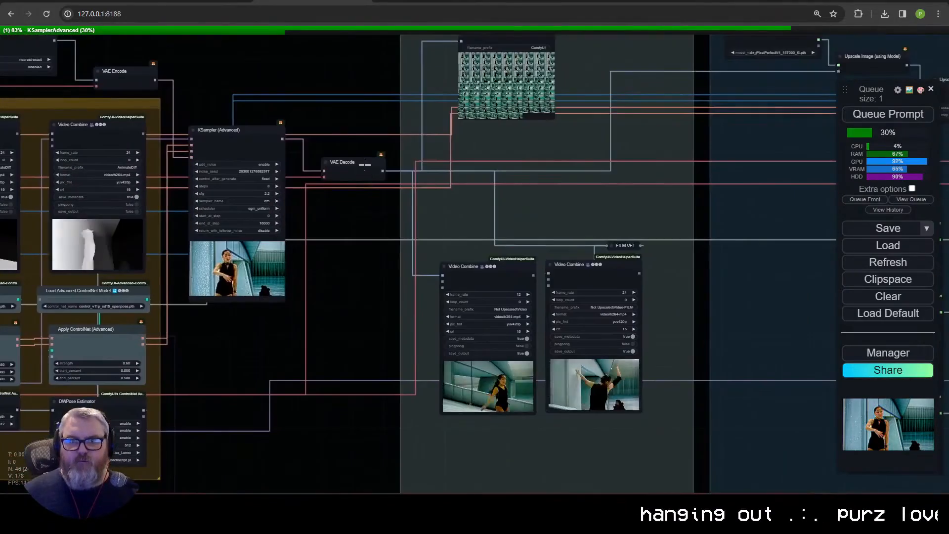
pyautogui.scroll(-2, 364, 165)
# Step: Arrange Save Image, FILM VFI and both Video Combine nodes compactly in the Outputs group, and shrink the group around them
pyautogui.moveTo(383, 277); pyautogui.dragTo(366, 180)
pyautogui.moveTo(462, 277); pyautogui.dragTo(444, 181)
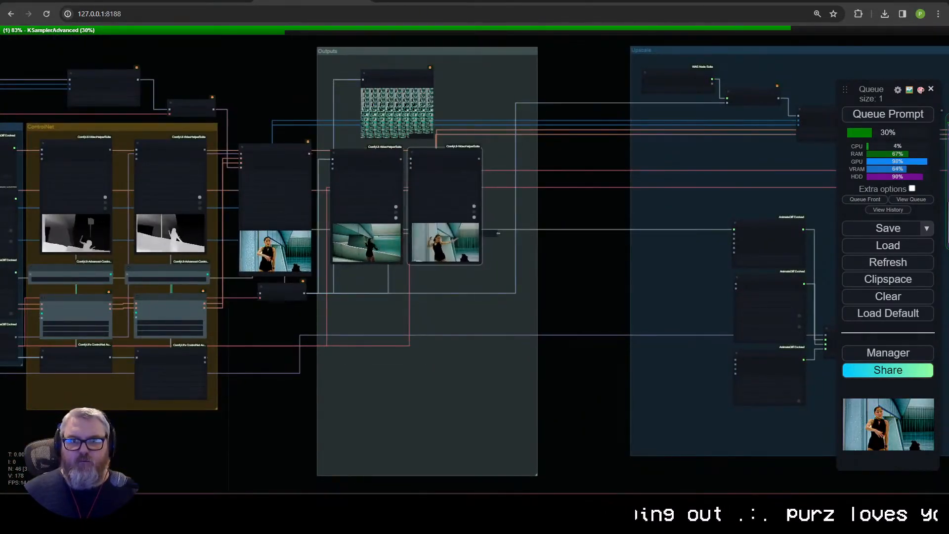
pyautogui.moveTo(397, 79); pyautogui.dragTo(370, 71)
pyautogui.moveTo(535, 474); pyautogui.dragTo(514, 265)
pyautogui.moveTo(490, 233); pyautogui.dragTo(471, 138)
pyautogui.moveTo(514, 265); pyautogui.dragTo(487, 268)
# Step: Place the Upscale group beside the Outputs group and stack its two Upscale Image nodes beneath the Upscale Model Loader
pyautogui.moveTo(673, 52); pyautogui.dragTo(537, 52)
pyautogui.scroll(2, 313, 203)
pyautogui.moveTo(648, 197); pyautogui.dragTo(322, 276)
pyautogui.moveTo(278, 148); pyautogui.dragTo(197, 152)
pyautogui.moveTo(376, 170); pyautogui.dragTo(188, 180)
# Step: Pull VAE Encode, the reroute, the KSampler and the AnimateDiff nodes in close to the stacked upscale nodes of the Upscale group
pyautogui.moveTo(452, 245); pyautogui.dragTo(303, 118)
pyautogui.moveTo(507, 171); pyautogui.dragTo(320, 159)
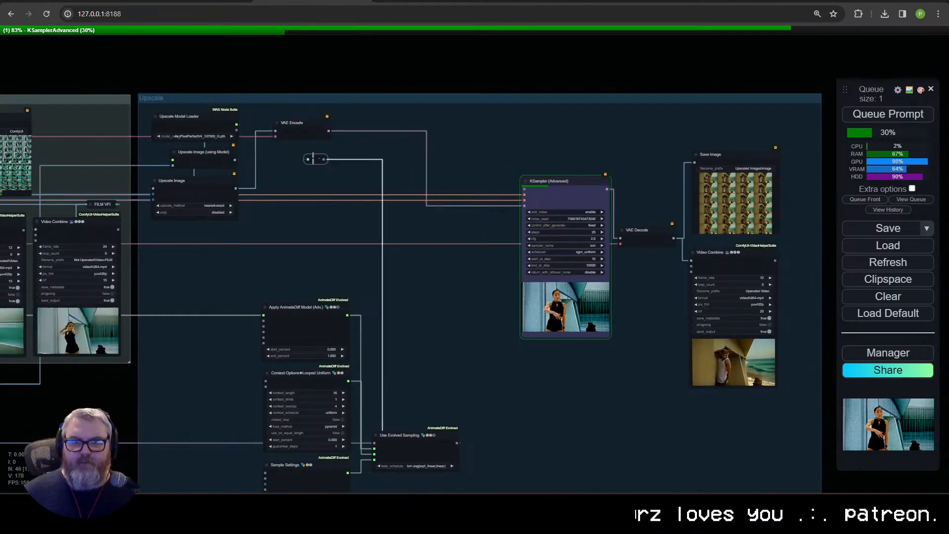
pyautogui.moveTo(549, 181); pyautogui.dragTo(377, 158)
pyautogui.moveTo(411, 356); pyautogui.dragTo(474, 265)
pyautogui.moveTo(364, 217); pyautogui.dragTo(249, 153)
# Step: Place VAE Decode beneath the upscale KSampler and bring the upscaled Save Image and Video Combine nodes in beside it
pyautogui.moveTo(553, 223); pyautogui.dragTo(511, 382)
pyautogui.moveTo(554, 336); pyautogui.dragTo(362, 298)
pyautogui.moveTo(465, 261); pyautogui.dragTo(217, 399)
pyautogui.moveTo(589, 294); pyautogui.dragTo(375, 281)
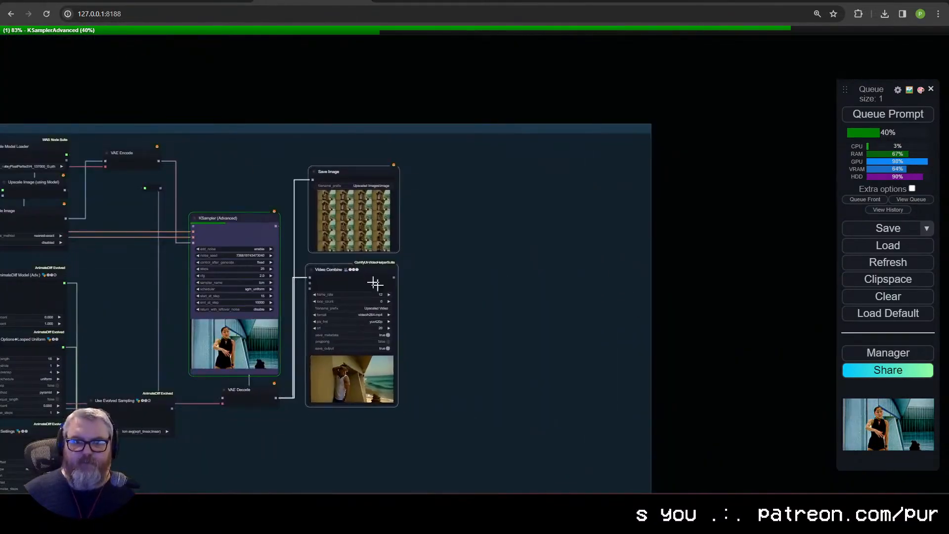
# Step: Shrink the Upscale group to fit closely around its rearranged nodes
pyautogui.scroll(-4, 445, 321)
pyautogui.moveTo(445, 322); pyautogui.dragTo(594, 202)
pyautogui.moveTo(735, 407); pyautogui.dragTo(577, 327)
# Step: Examine the tidied layout from the Prompt, AnimateDiff and ControlNet groups through Outputs to the Upscale group
pyautogui.moveTo(174, 311); pyautogui.dragTo(502, 377)
pyautogui.scroll(9, 502, 377)
pyautogui.moveTo(332, 377); pyautogui.dragTo(560, 447)
pyautogui.scroll(-3, 560, 447)
pyautogui.scroll(2, 560, 447)
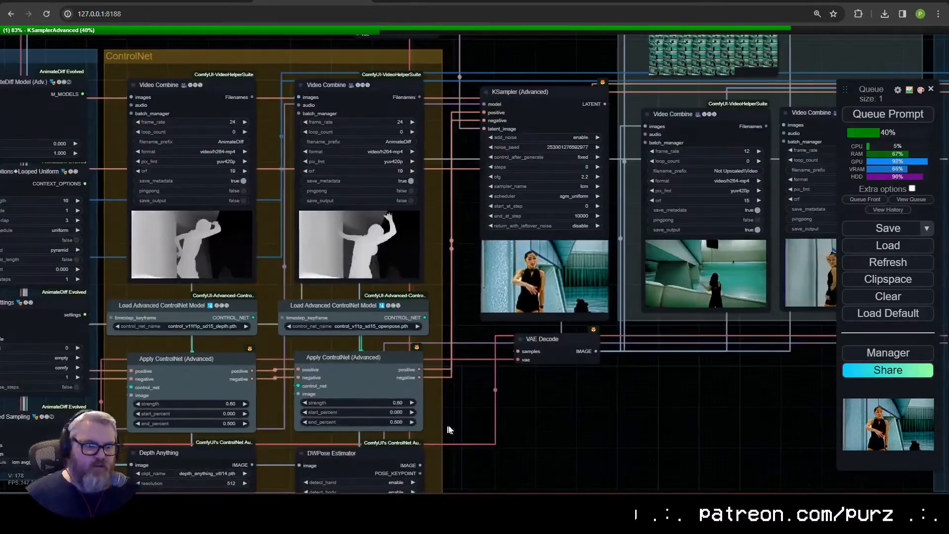
pyautogui.moveTo(444, 427); pyautogui.dragTo(552, 403)
pyautogui.scroll(-2, 553, 403)
pyautogui.moveTo(92, 273); pyautogui.dragTo(188, 302)
pyautogui.scroll(1, 445, 383)
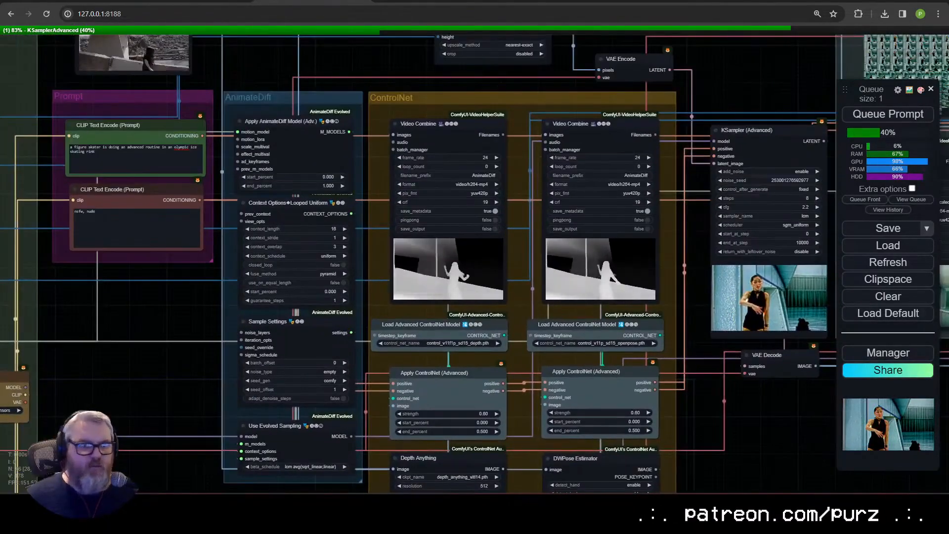
pyautogui.scroll(-2, 445, 383)
pyautogui.moveTo(757, 415); pyautogui.dragTo(276, 342)
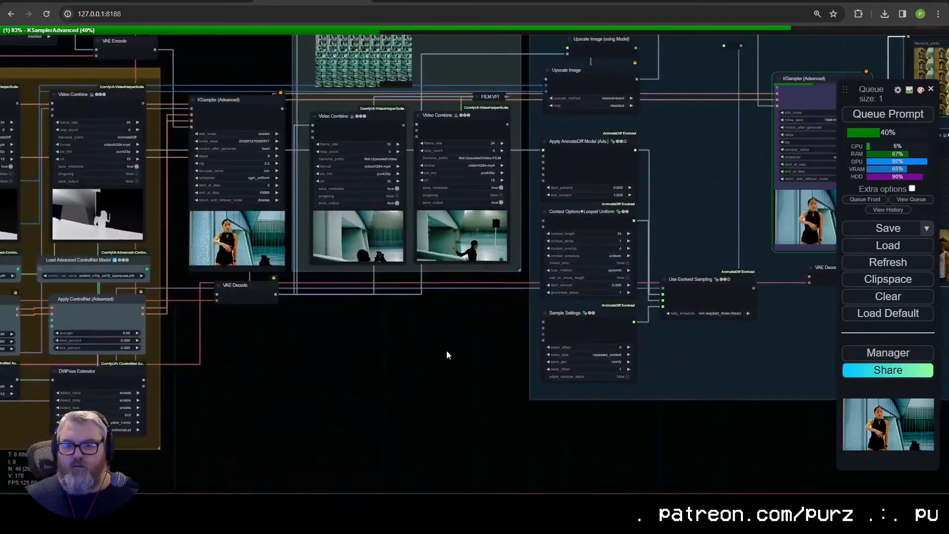
pyautogui.moveTo(446, 350); pyautogui.dragTo(165, 425)
# Step: Switch to the terminal to check GPU usage in nvitop and the sampling progress in the ComfyUI console, and return to the workflow
pyautogui.hotkey('alt', 'Tab')
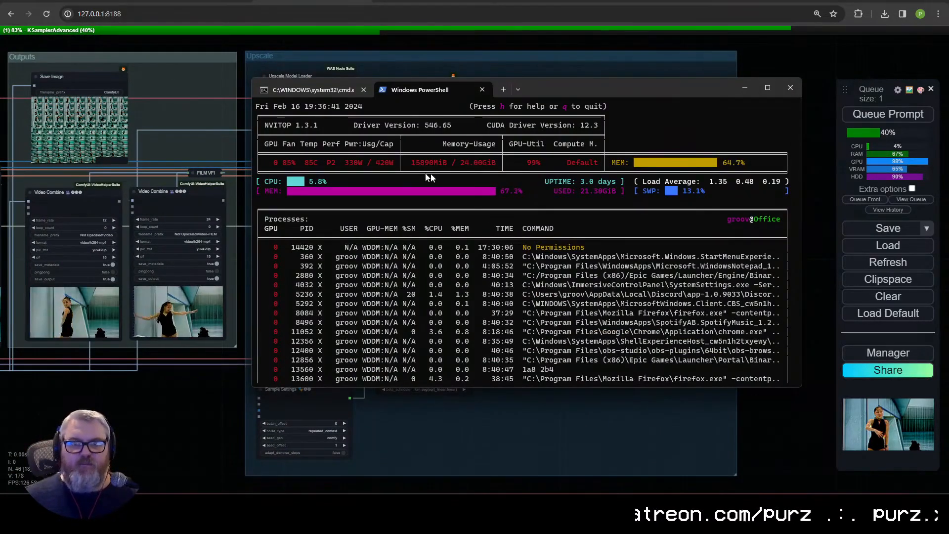
pyautogui.click(334, 94)
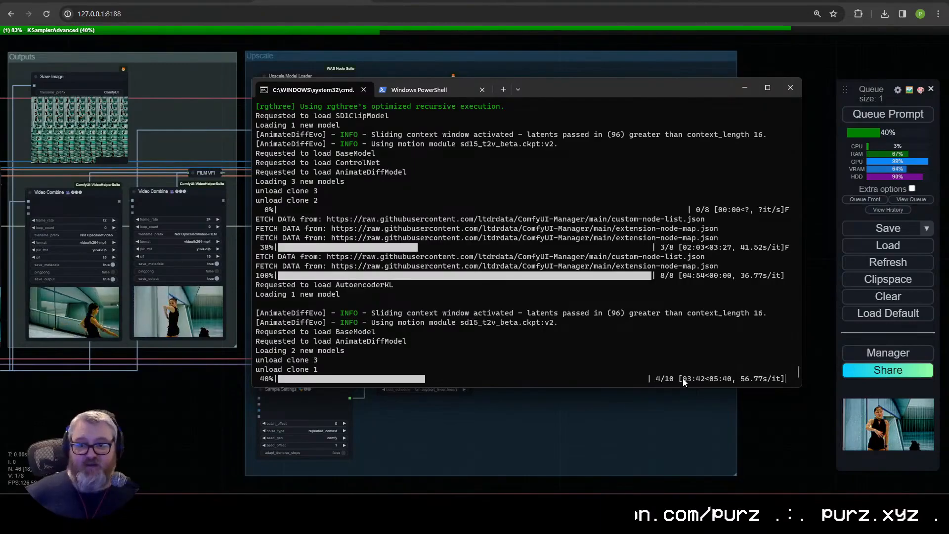
pyautogui.click(664, 395)
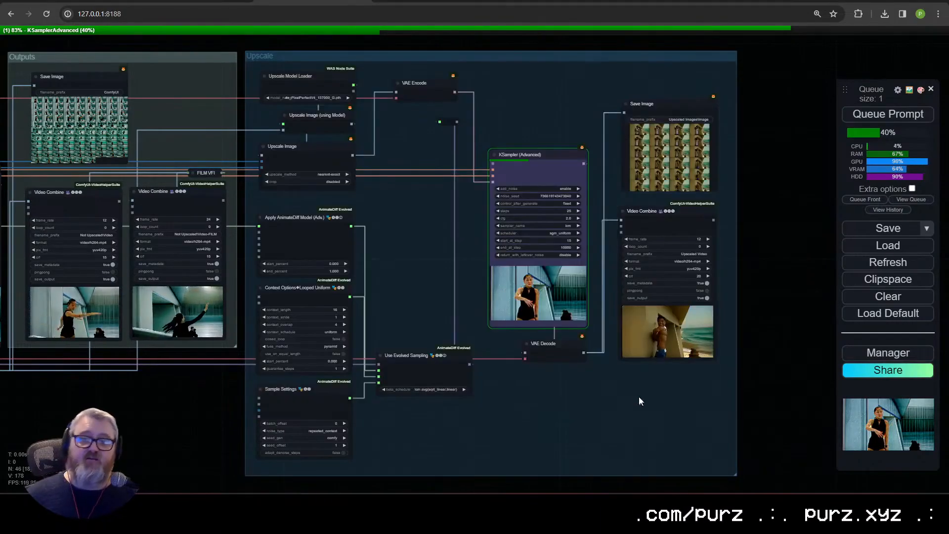
# Step: Inspect the Upscale group's Video Combine settings and video preview up close
pyautogui.moveTo(624, 376); pyautogui.dragTo(325, 401)
pyautogui.scroll(11, 365, 381)
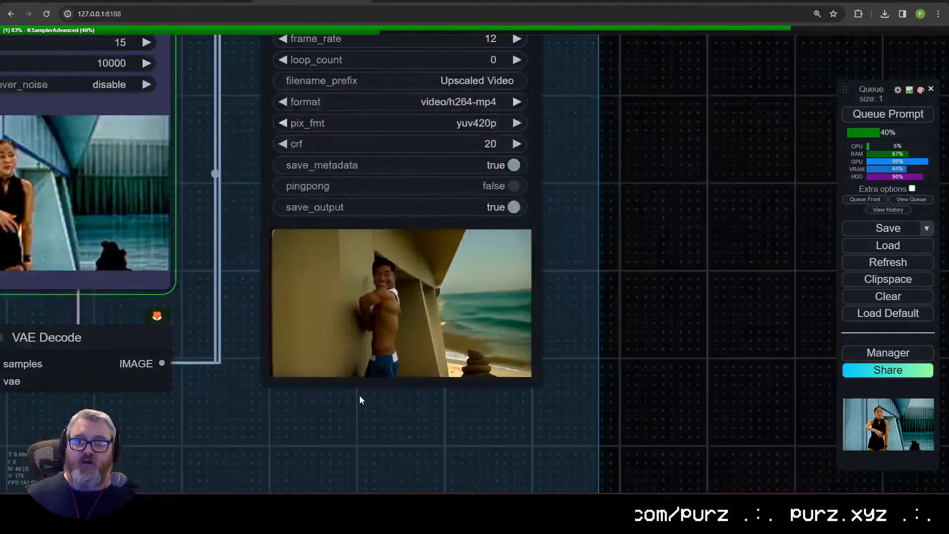
# Step: Inspect the Upscale group's KSampler, VAE Decode, Save Image and Video Combine nodes and how they are connected
pyautogui.scroll(-4, 360, 395)
pyautogui.moveTo(250, 397); pyautogui.dragTo(525, 348)
pyautogui.scroll(-5, 525, 349)
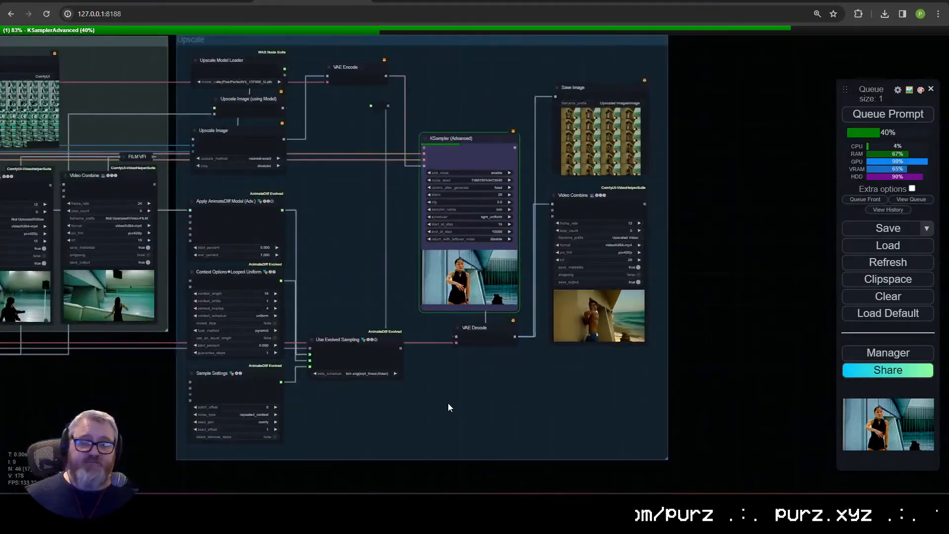
pyautogui.scroll(7, 514, 341)
pyautogui.scroll(-2, 553, 331)
pyautogui.moveTo(582, 298); pyautogui.dragTo(459, 397)
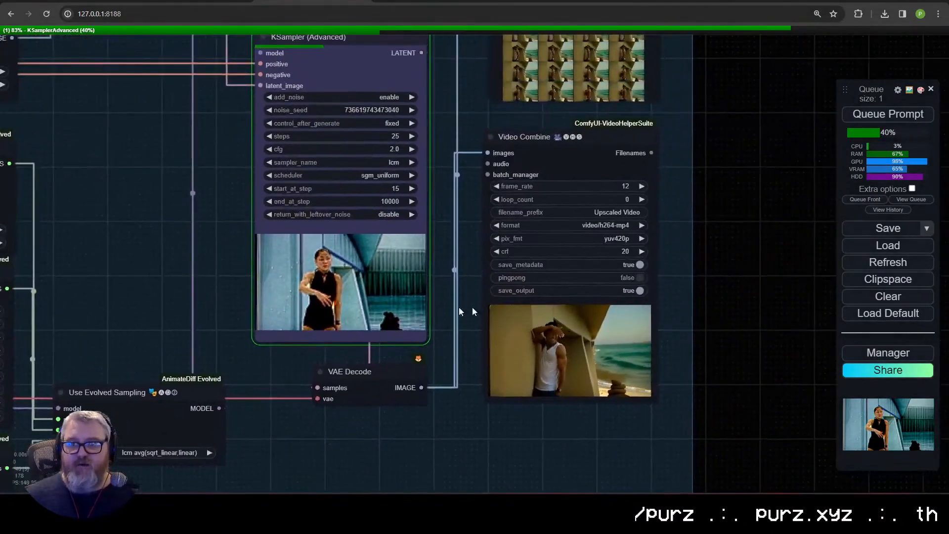
pyautogui.moveTo(495, 296); pyautogui.dragTo(568, 356)
pyautogui.scroll(-3, 570, 356)
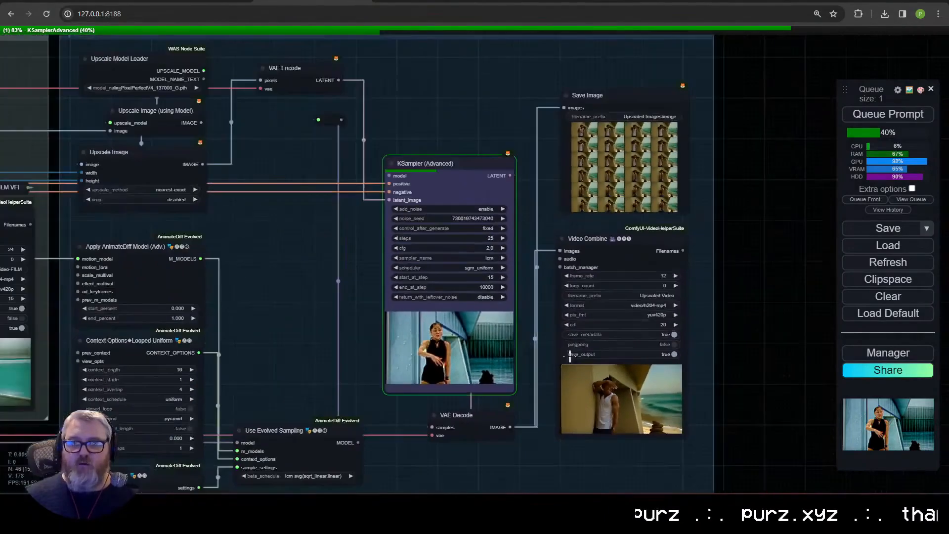
pyautogui.moveTo(517, 319); pyautogui.dragTo(498, 280)
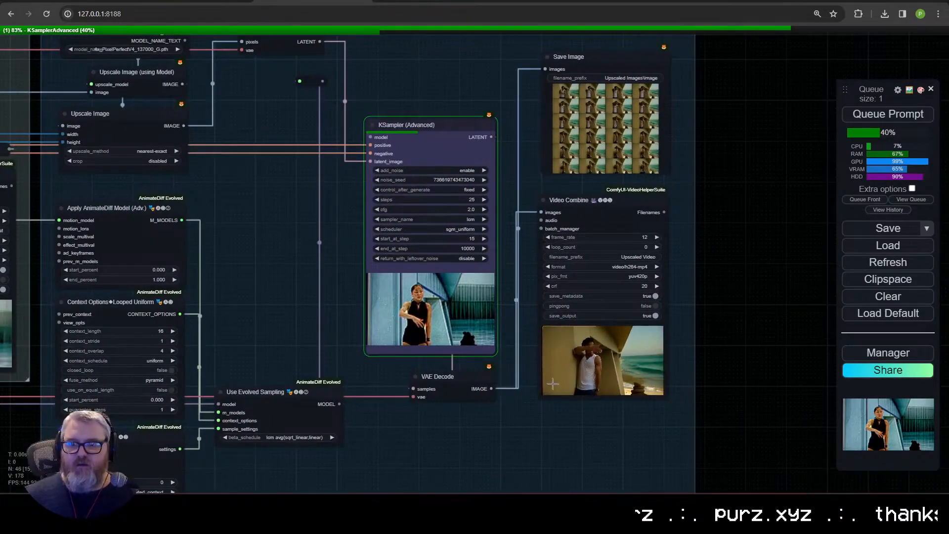
# Step: Add a FaceRestoreCFWithModel node beside the Upscale group and connect a FaceRestoreModelLoader placed directly above it
pyautogui.moveTo(789, 336); pyautogui.dragTo(557, 361)
pyautogui.doubleClick(556, 361)
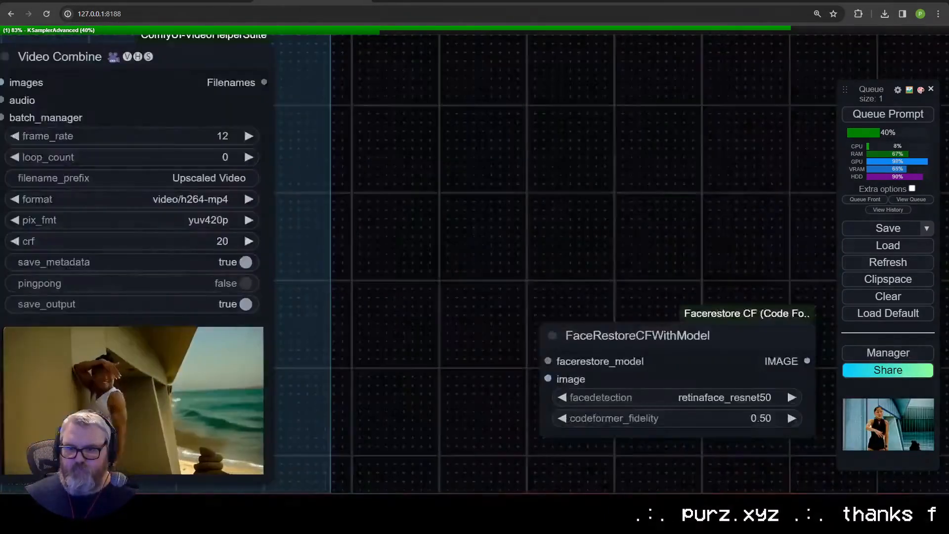
pyautogui.moveTo(626, 379); pyautogui.dragTo(478, 260)
pyautogui.scroll(5, 477, 259)
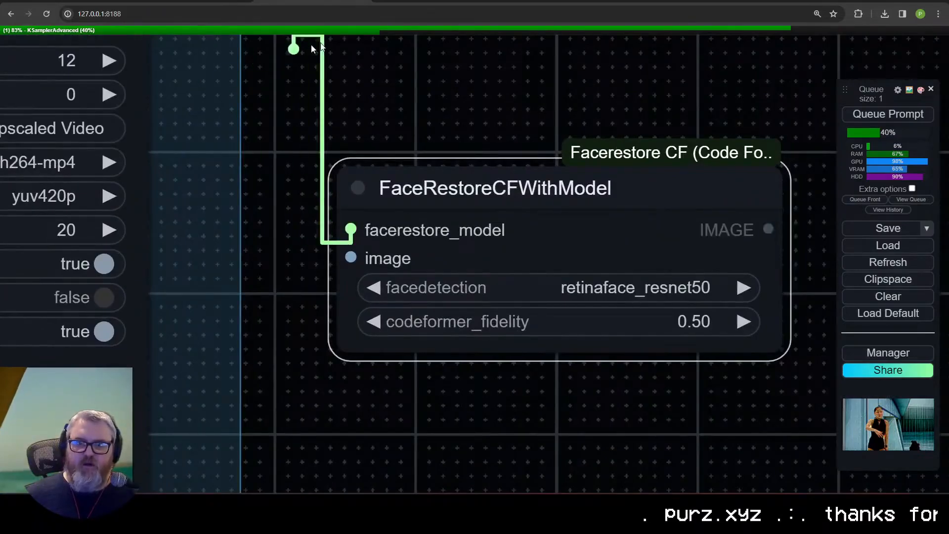
pyautogui.moveTo(312, 46); pyautogui.dragTo(435, 51)
pyautogui.click(486, 99)
pyautogui.moveTo(486, 74); pyautogui.dragTo(390, 78)
pyautogui.scroll(-5, 381, 249)
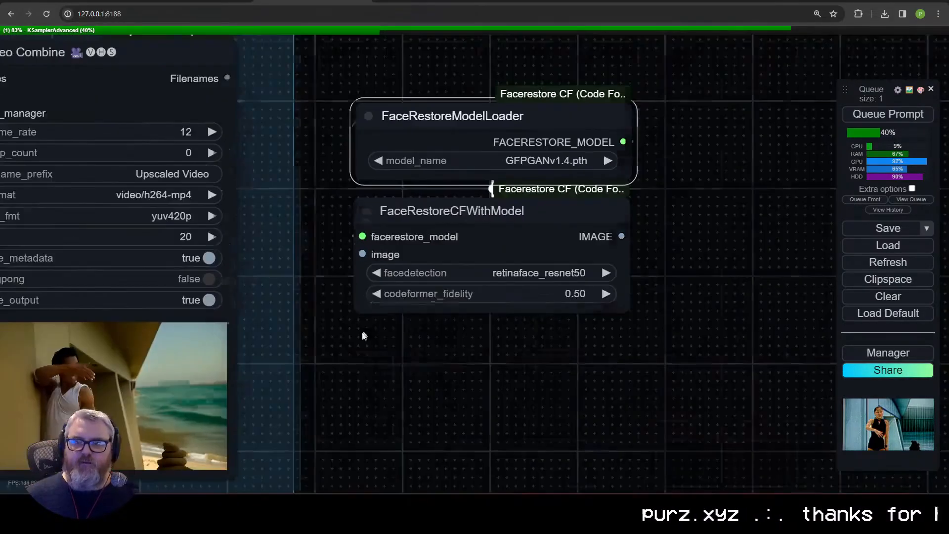
# Step: Route the upscale pass's decoded images through the FaceRestoreCFWithModel node and on to the Upscale group's Video Combine
pyautogui.scroll(-4, 351, 322)
pyautogui.moveTo(334, 306); pyautogui.dragTo(575, 389)
pyautogui.moveTo(329, 239); pyautogui.dragTo(415, 292)
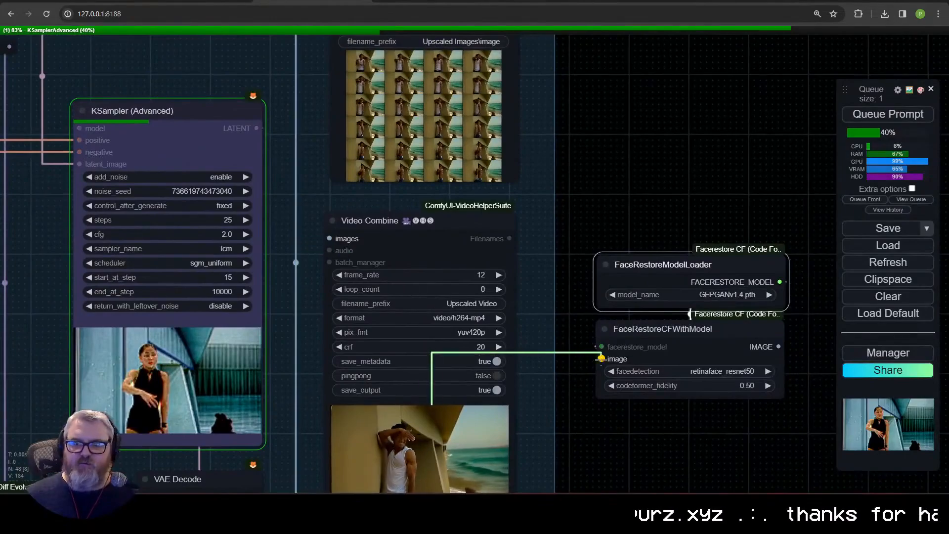
pyautogui.moveTo(278, 247); pyautogui.dragTo(329, 239)
pyautogui.moveTo(456, 204); pyautogui.dragTo(449, 283)
# Step: Delete the Upscale group's Save Image node and place the two face-restore nodes in its spot above Video Combine
pyautogui.scroll(-1, 448, 283)
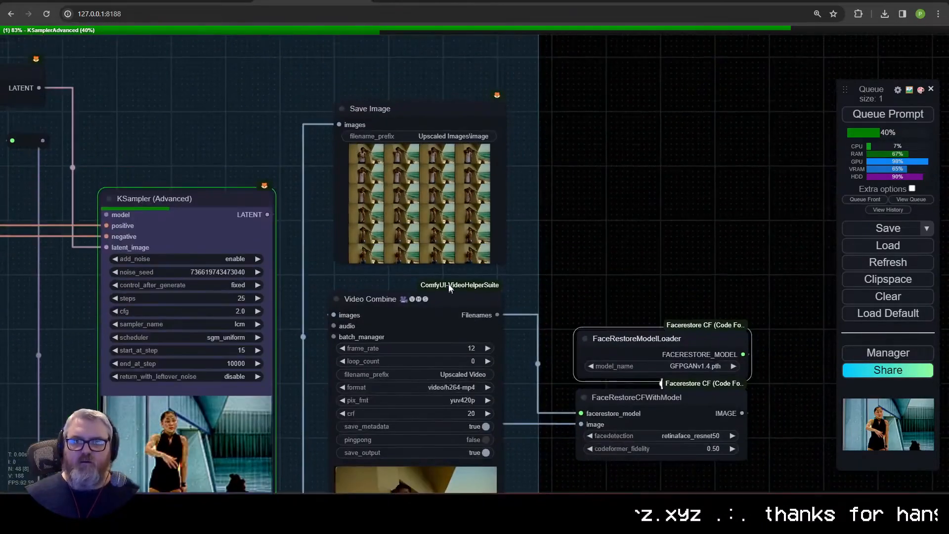
pyautogui.press('Delete')
pyautogui.moveTo(516, 413); pyautogui.dragTo(468, 237)
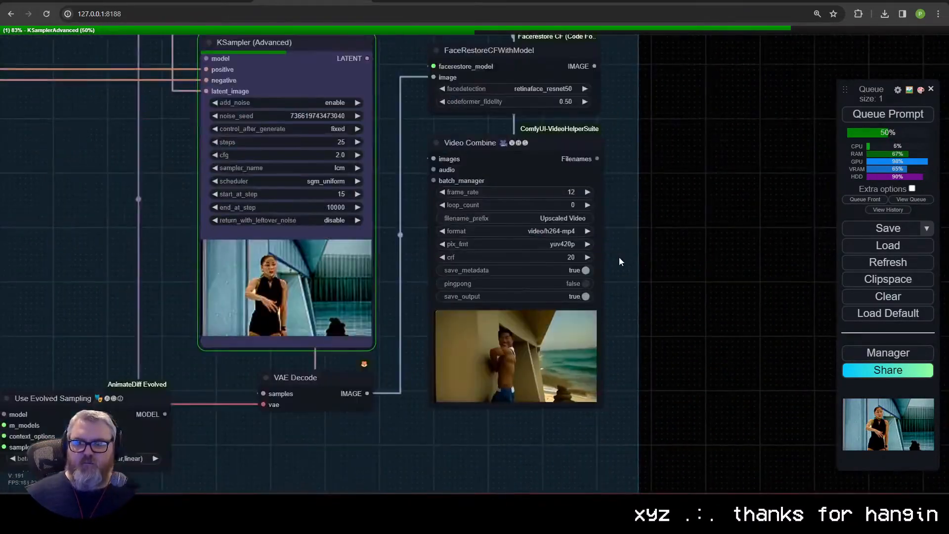
pyautogui.scroll(-1, 468, 236)
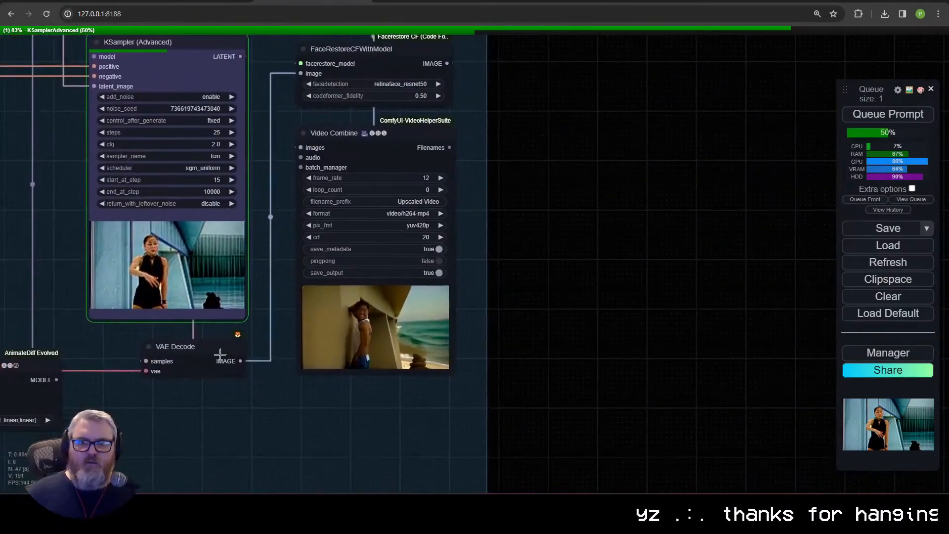
# Step: Add a FILM VFI node fed by the image output of FaceRestoreCFWithModel
pyautogui.moveTo(493, 169); pyautogui.dragTo(364, 279)
pyautogui.moveTo(409, 203); pyautogui.dragTo(411, 201)
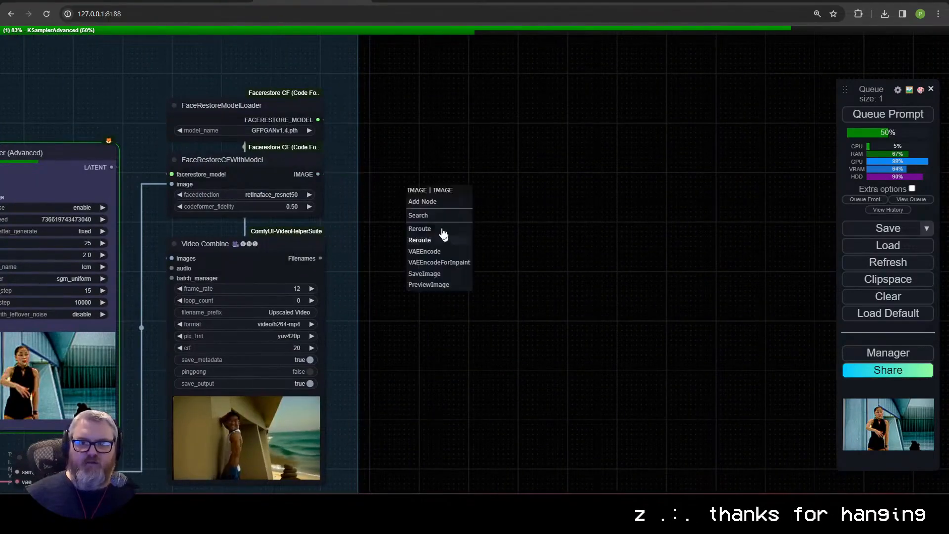
pyautogui.click(435, 216)
pyautogui.write('film')
pyautogui.press('Return')
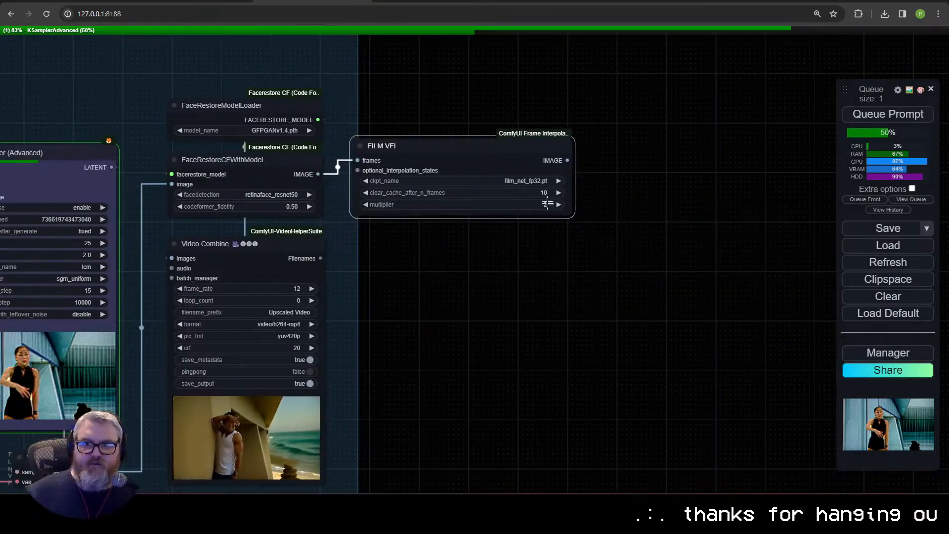
# Step: Connect a copy of the upscale Video Combine to FILM VFI, and collapse FILM VFI just above the copy
pyautogui.moveTo(363, 249); pyautogui.dragTo(375, 255)
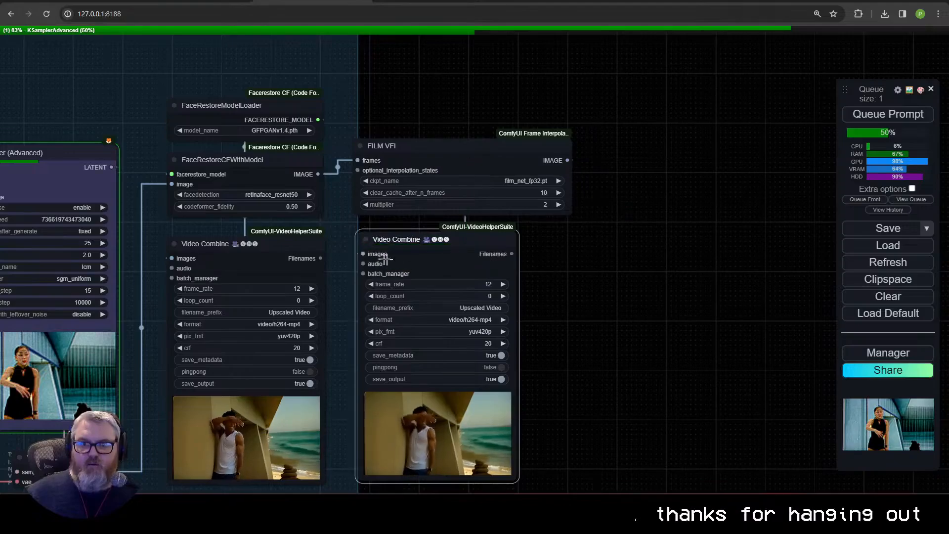
pyautogui.click(360, 146)
pyautogui.moveTo(380, 146); pyautogui.dragTo(485, 207)
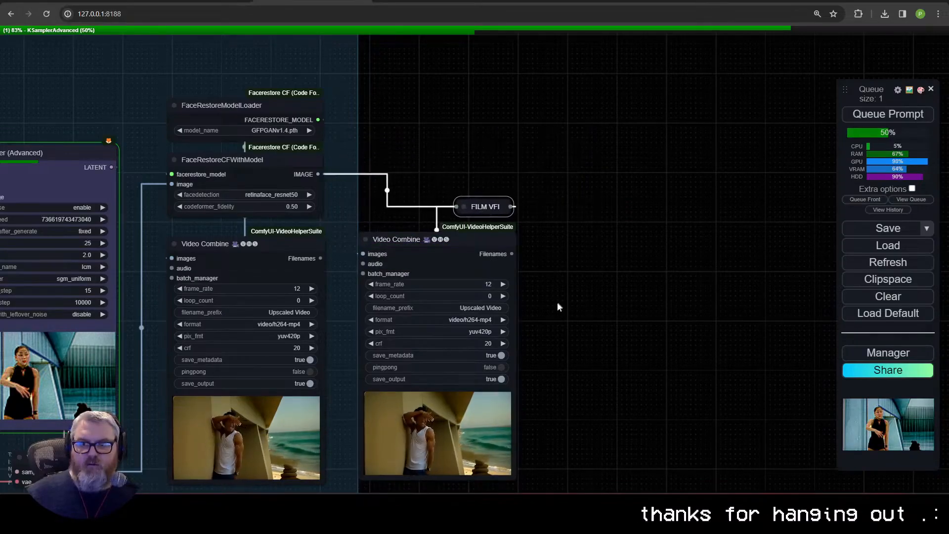
# Step: Set the copied Video Combine's filename prefix to Upscaled Video-FILM and the crf of both upscale Video Combine nodes to 15
pyautogui.click(478, 309)
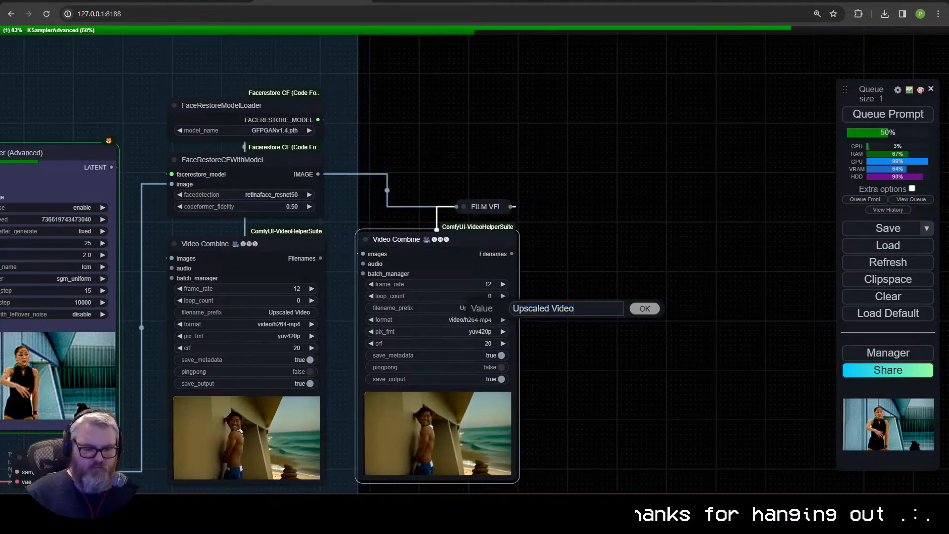
pyautogui.press('Return')
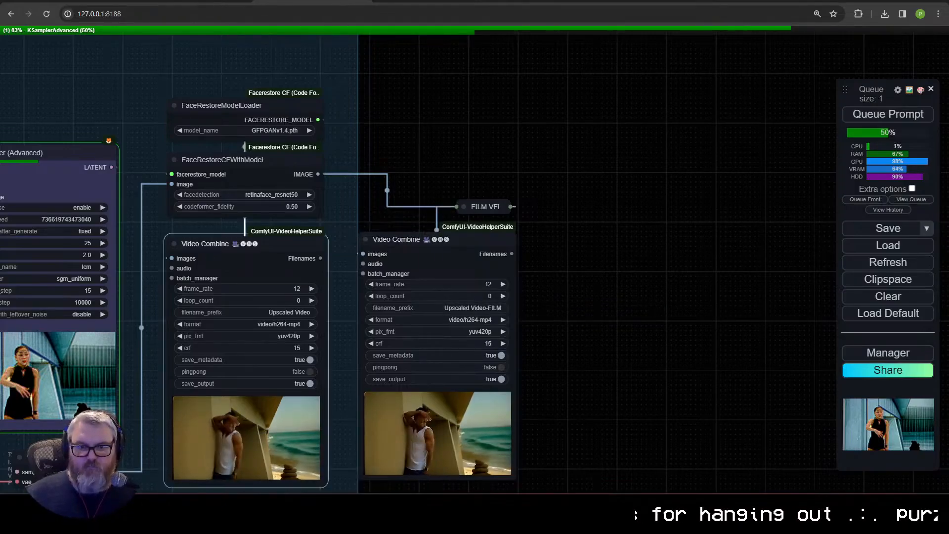
# Step: Examine the workflow from the Outputs group back through ControlNet and Prompt to the Inputs group
pyautogui.scroll(-6, 576, 356)
pyautogui.scroll(-2, 565, 405)
pyautogui.moveTo(282, 367); pyautogui.dragTo(720, 368)
pyautogui.scroll(5, 384, 392)
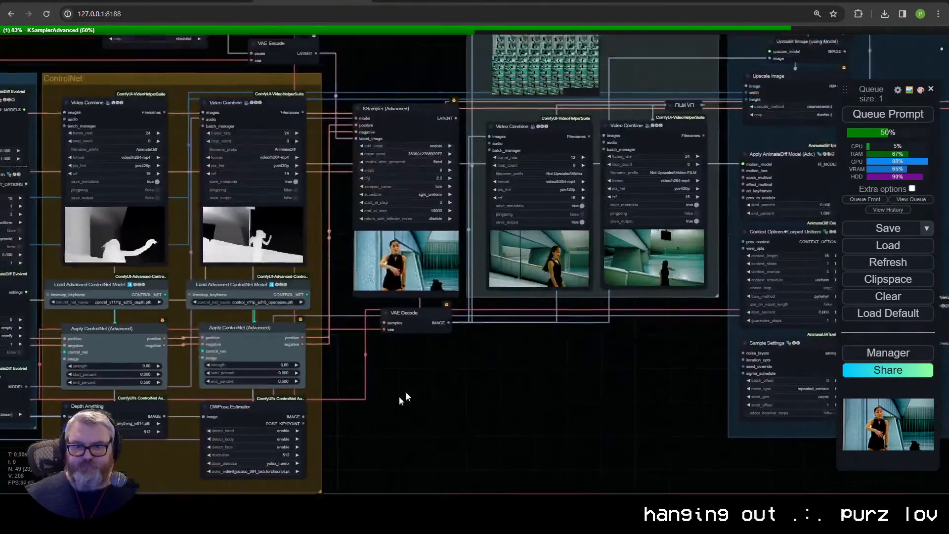
pyautogui.scroll(-5, 384, 391)
pyautogui.moveTo(164, 198); pyautogui.dragTo(395, 237)
pyautogui.scroll(-3, 151, 173)
pyautogui.scroll(5, 195, 224)
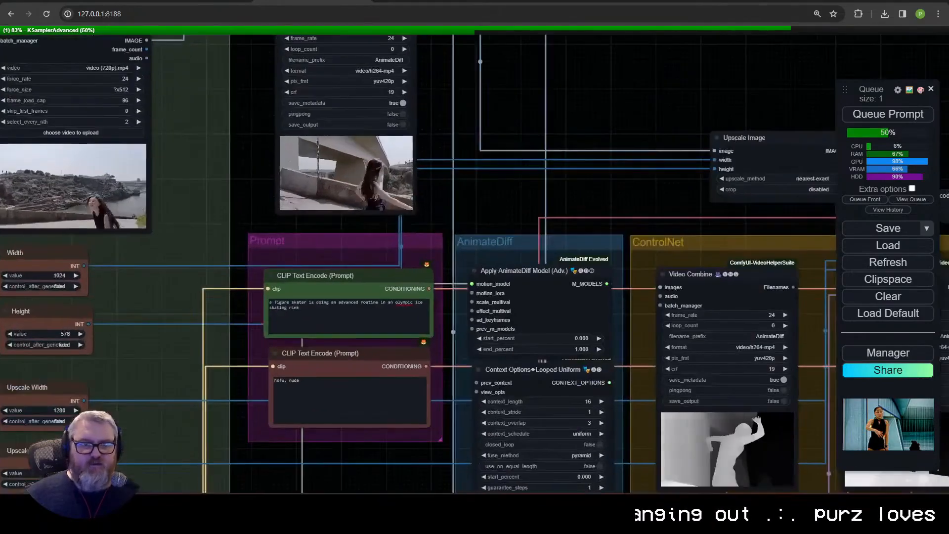
# Step: Examine the ControlNet and Outputs groups, and inspect the Load Video node's settings and source clip up close
pyautogui.scroll(-3, 198, 279)
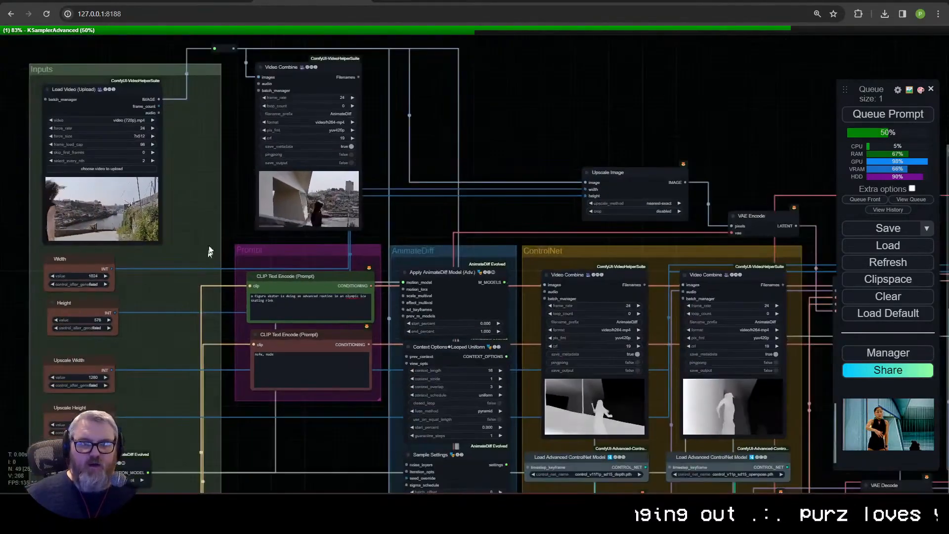
# Step: Switch to the Civitai article on the AnimateDiff LCM workflow to point out its address, and return to the ComfyUI workflow
pyautogui.click(148, 1)
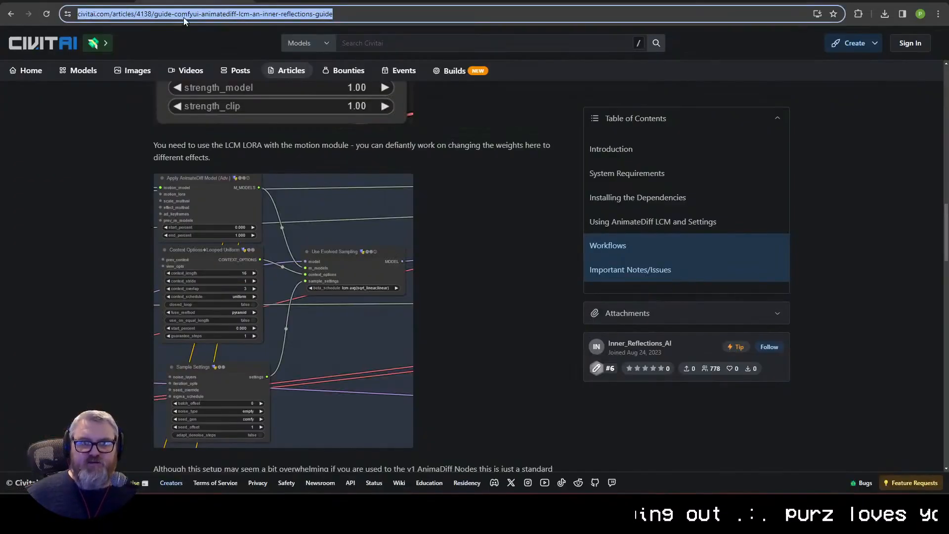
pyautogui.scroll(18, 216, 307)
pyautogui.click(297, 2)
pyautogui.moveTo(391, 202); pyautogui.dragTo(171, 83)
pyautogui.scroll(-1, 439, 213)
pyautogui.moveTo(439, 213); pyautogui.dragTo(132, 137)
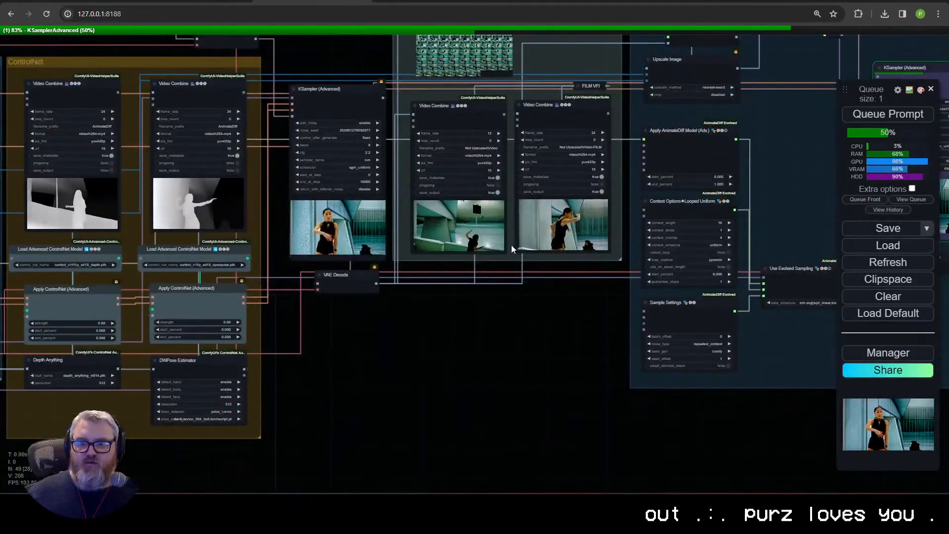
pyautogui.moveTo(277, 232); pyautogui.dragTo(396, 369)
pyautogui.scroll(-2, 262, 212)
pyautogui.scroll(13, 297, 186)
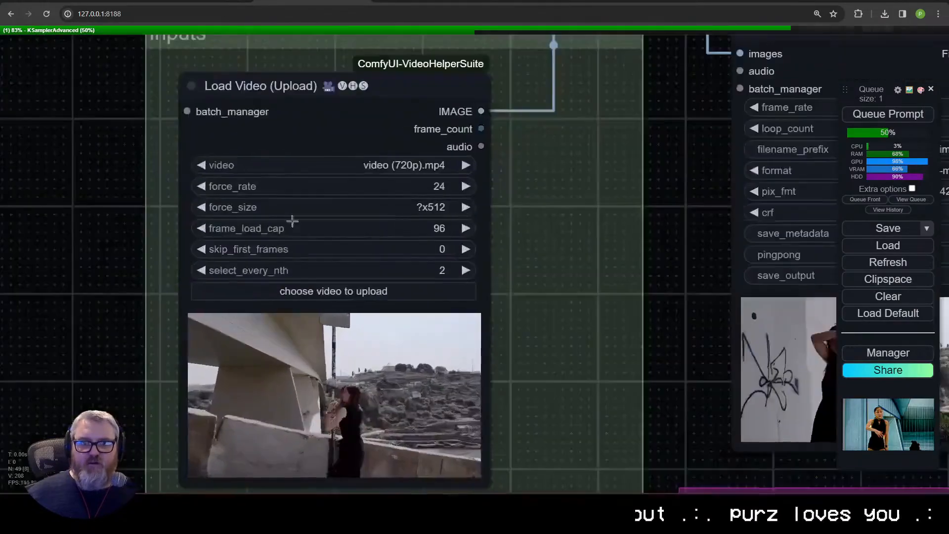
pyautogui.scroll(5, 307, 267)
pyautogui.moveTo(575, 362); pyautogui.dragTo(547, 226)
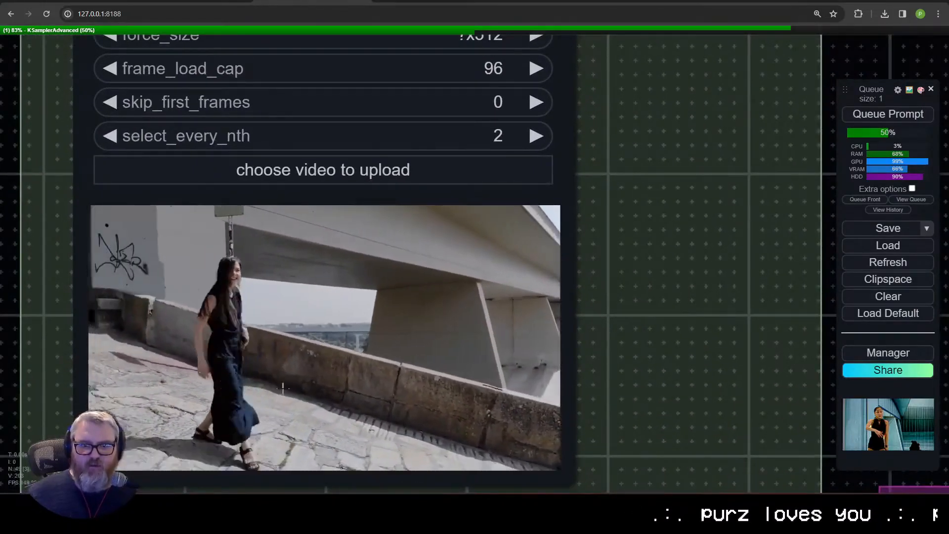
# Step: Compare the source clip with the two non-upscaled video previews in the Outputs group
pyautogui.scroll(-11, 692, 402)
pyautogui.moveTo(626, 368); pyautogui.dragTo(53, 221)
pyautogui.moveTo(578, 243); pyautogui.dragTo(100, 64)
pyautogui.moveTo(674, 354); pyautogui.dragTo(101, 161)
pyautogui.scroll(7, 439, 342)
pyautogui.moveTo(424, 348); pyautogui.dragTo(375, 369)
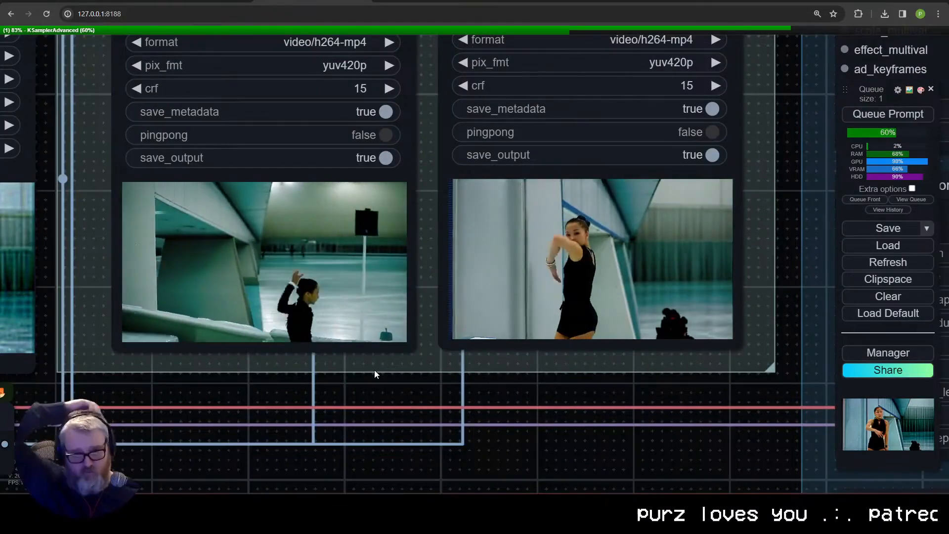
pyautogui.scroll(-5, 375, 370)
pyautogui.scroll(3, 416, 357)
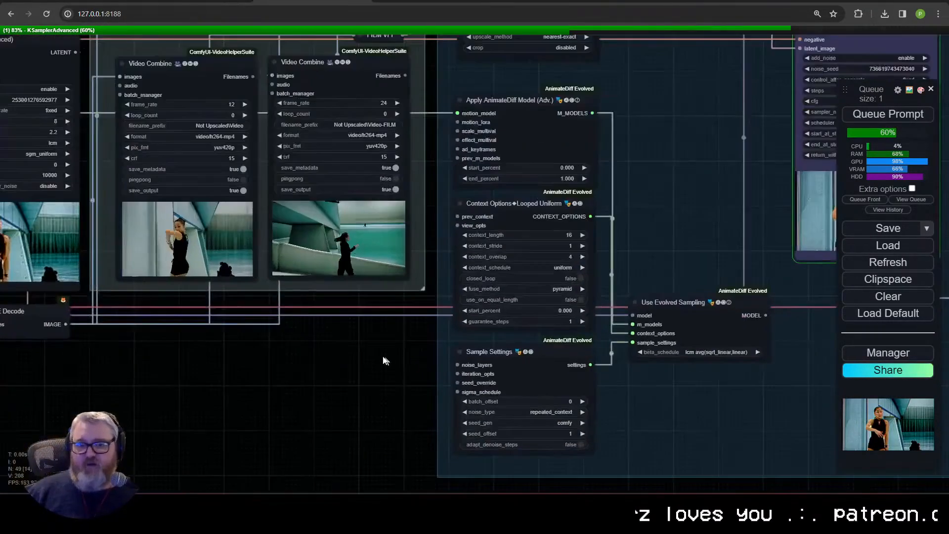
# Step: Set the OpenPose Apply ControlNet node's strength to 1 and its end_percent to 1
pyautogui.moveTo(240, 368); pyautogui.dragTo(623, 311)
pyautogui.scroll(-1, 533, 363)
pyautogui.moveTo(435, 432); pyautogui.dragTo(689, 375)
pyautogui.scroll(2, 652, 367)
pyautogui.click(524, 258)
pyautogui.write('1')
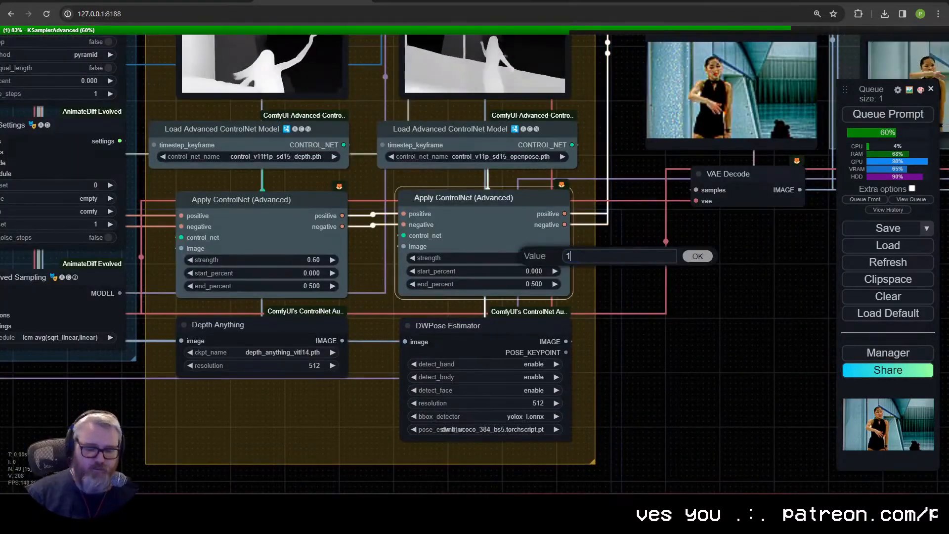
pyautogui.press('Return')
pyautogui.click(524, 284)
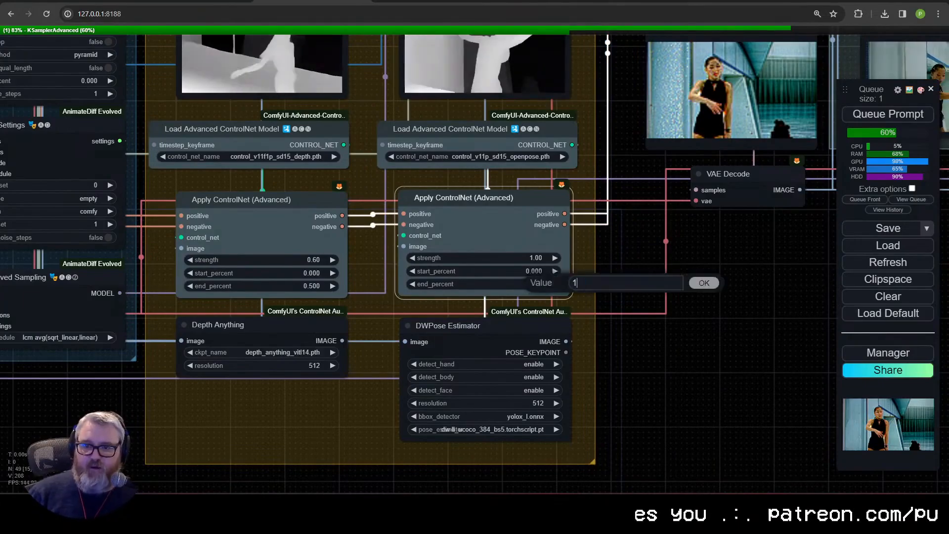
pyautogui.write('1')
pyautogui.press('Return')
# Step: Examine the changed ControlNet settings and the Inputs group's size, model and Load Video nodes
pyautogui.scroll(4, 579, 275)
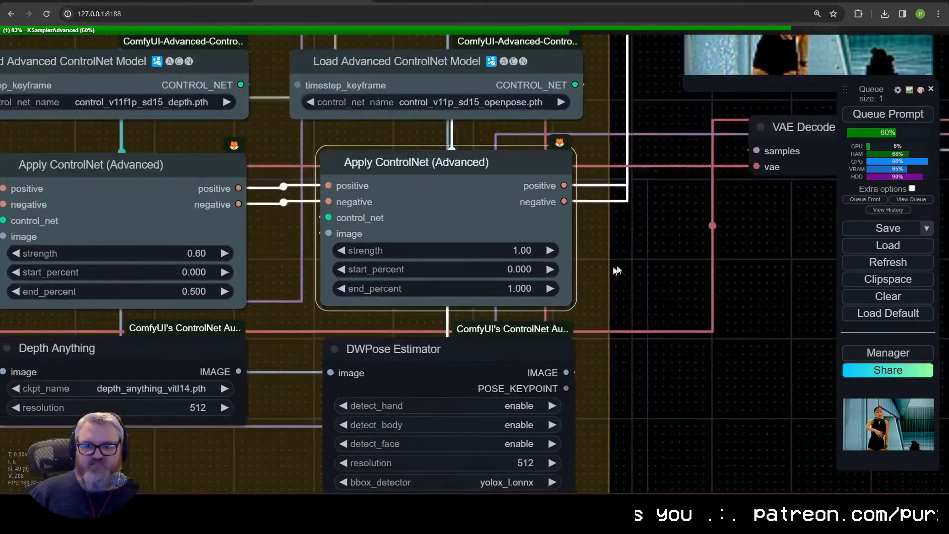
pyautogui.scroll(-8, 620, 271)
pyautogui.moveTo(790, 277); pyautogui.dragTo(365, 363)
pyautogui.scroll(-7, 366, 367)
pyautogui.moveTo(266, 395); pyautogui.dragTo(739, 387)
pyautogui.scroll(2, 684, 380)
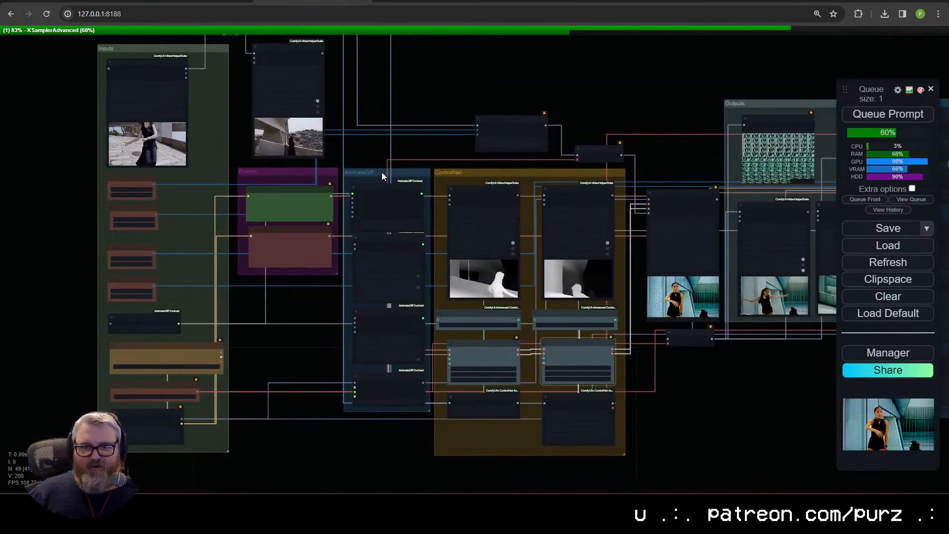
pyautogui.moveTo(311, 347); pyautogui.dragTo(237, 368)
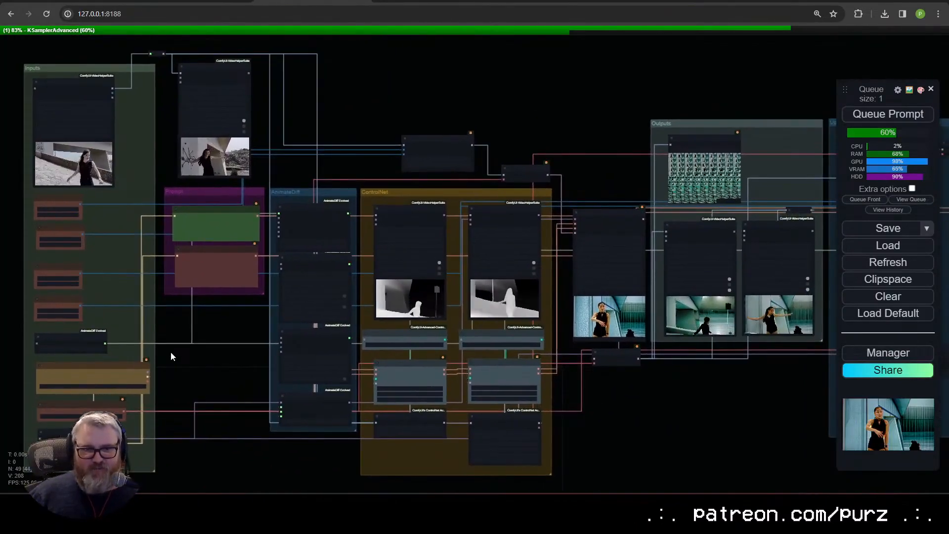
pyautogui.scroll(5, 171, 351)
pyautogui.moveTo(171, 348); pyautogui.dragTo(416, 334)
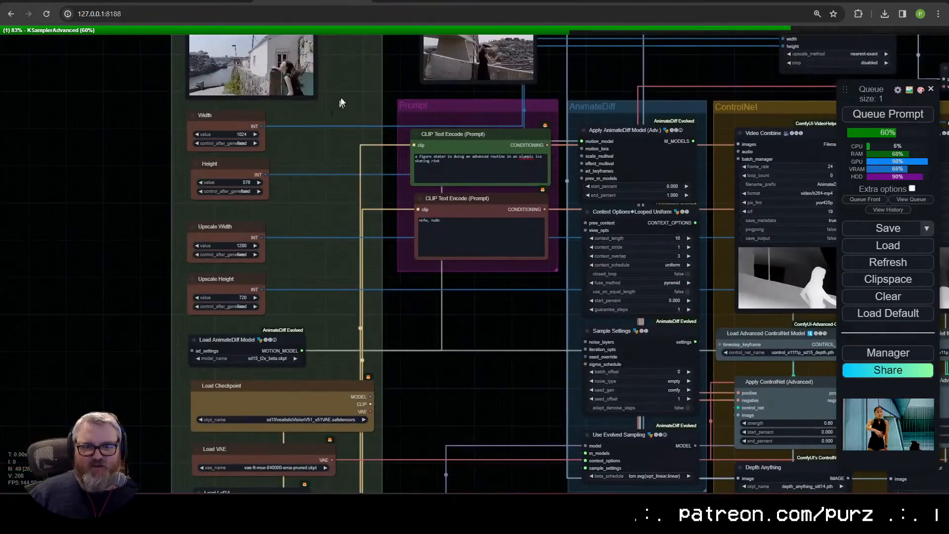
pyautogui.scroll(3, 300, 184)
pyautogui.moveTo(264, 82); pyautogui.dragTo(222, 318)
pyautogui.moveTo(271, 378); pyautogui.dragTo(246, 337)
pyautogui.scroll(-3, 246, 337)
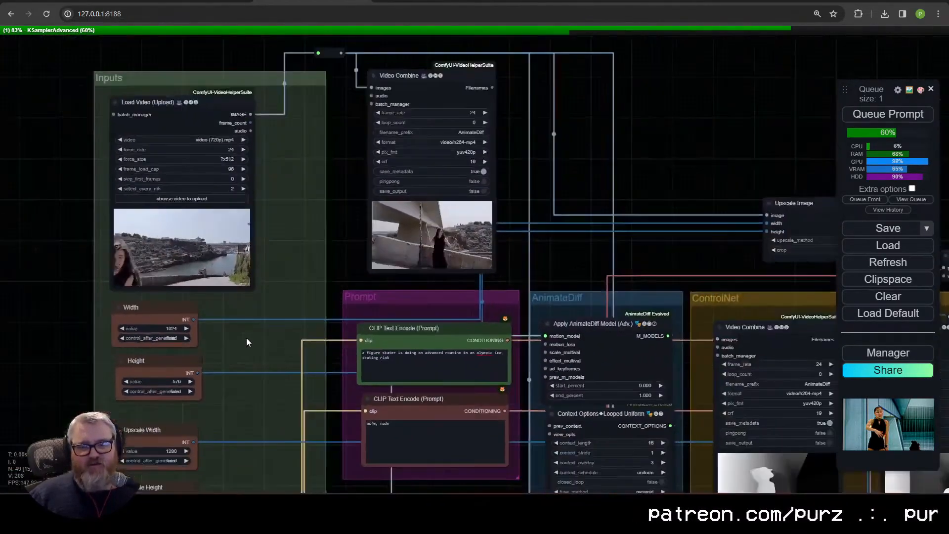
# Step: Follow the workflow from the Inputs group through ControlNet and Outputs to the extended Upscale group
pyautogui.moveTo(202, 420); pyautogui.dragTo(174, 384)
pyautogui.scroll(-6, 174, 383)
pyautogui.moveTo(413, 324); pyautogui.dragTo(198, 214)
pyautogui.moveTo(516, 381)
pyautogui.mouseDown()
pyautogui.moveTo(292, 354)
pyautogui.moveTo(520, 367)
pyautogui.mouseUp()
pyautogui.scroll(3, 311, 361)
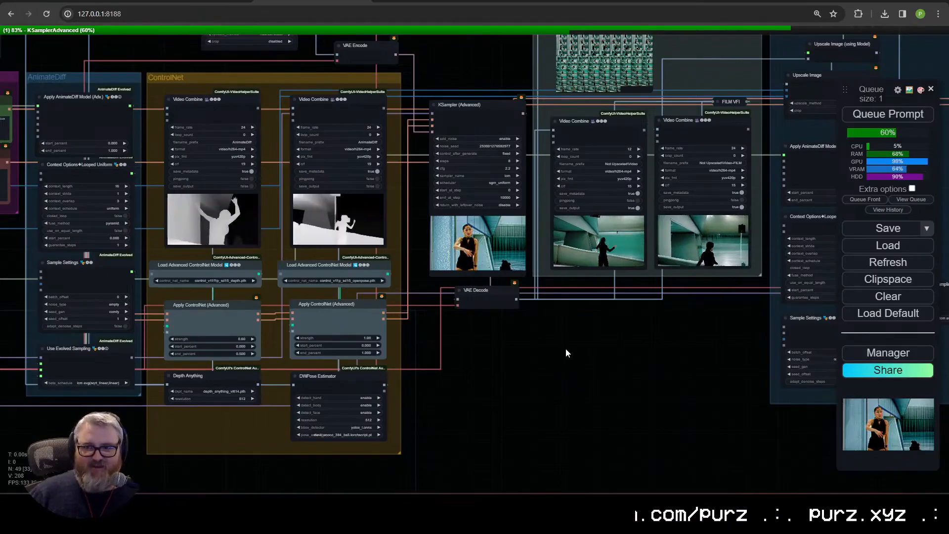
pyautogui.moveTo(669, 339); pyautogui.dragTo(276, 341)
pyautogui.moveTo(700, 363); pyautogui.dragTo(507, 434)
# Step: Bring the ComfyUI console in front of the workflow and move it clear of the KSampler to check the sampling progress
pyautogui.hotkey('alt', 'Tab')
pyautogui.moveTo(250, 387); pyautogui.dragTo(250, 181)
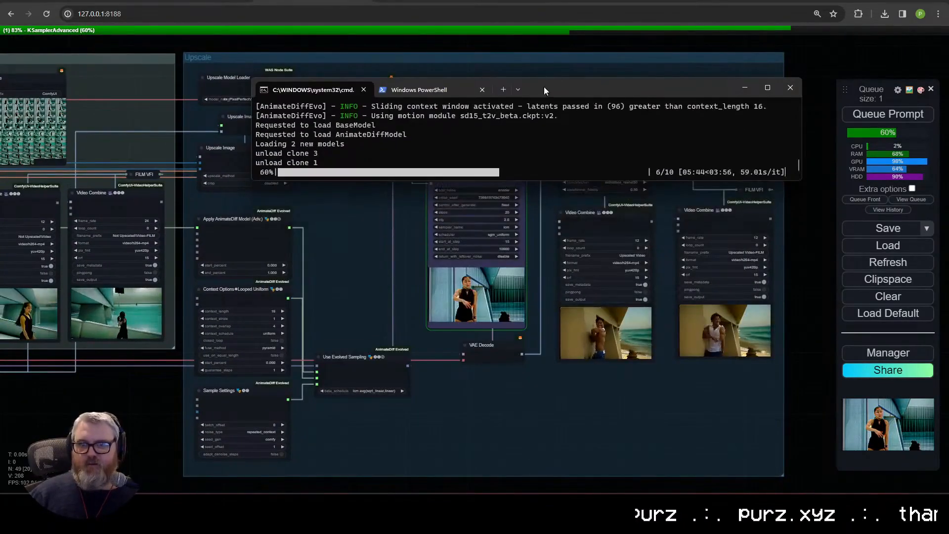
pyautogui.moveTo(544, 90); pyautogui.dragTo(300, 54)
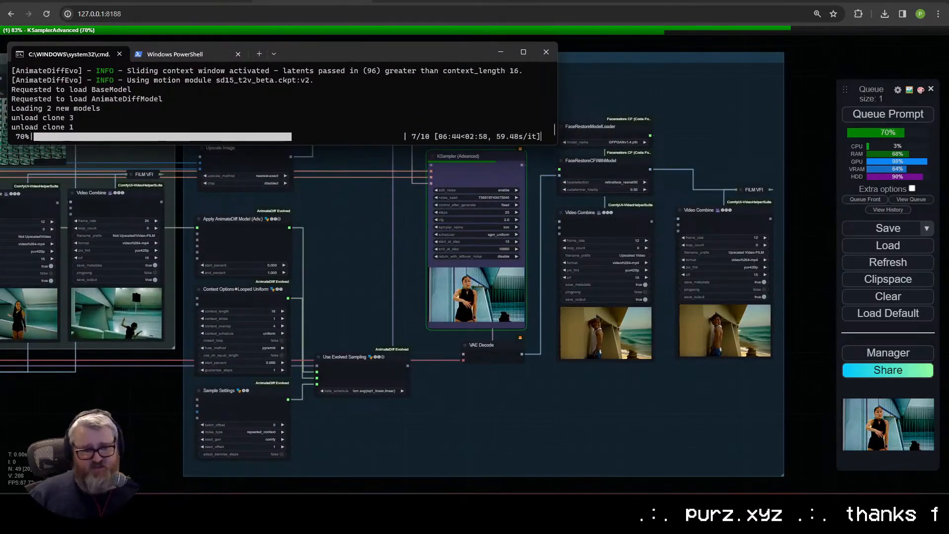
# Step: Return to the workflow and inspect the Upscale group's KSampler, face restoration and Video Combine nodes up close
pyautogui.hotkey('alt', 'Tab')
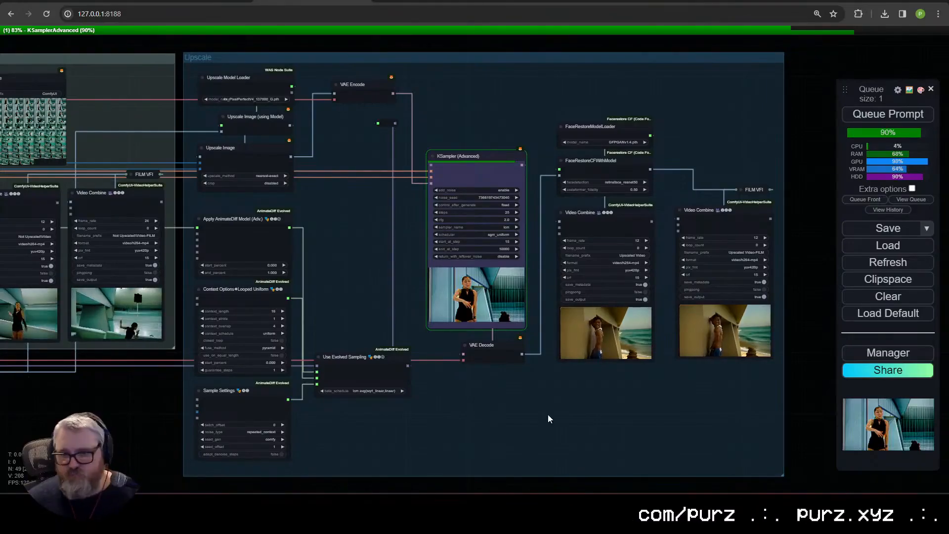
pyautogui.scroll(6, 496, 390)
pyautogui.moveTo(497, 391); pyautogui.dragTo(453, 483)
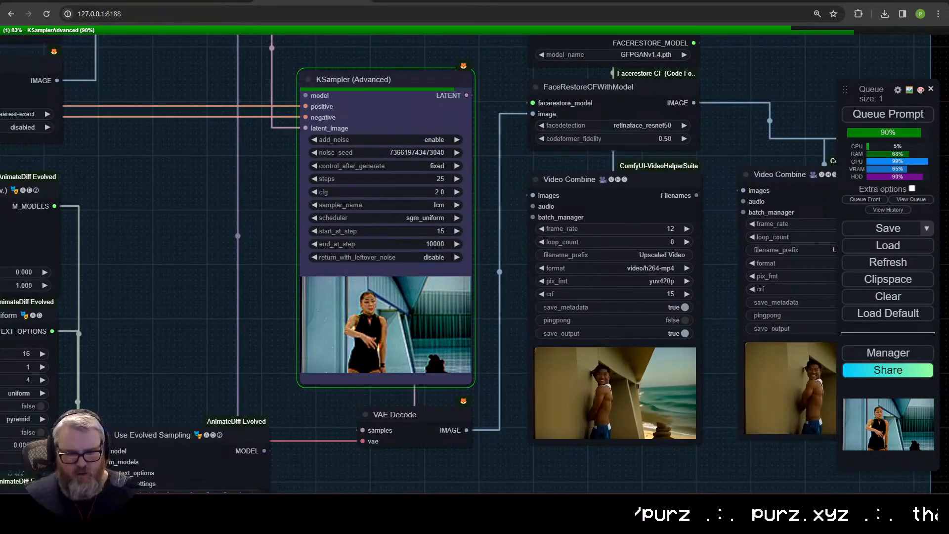
# Step: Open the C:\ai folder and go to ComfyUI_windows_portable\ComfyUI\custom_nodes
pyautogui.moveTo(124, 503)
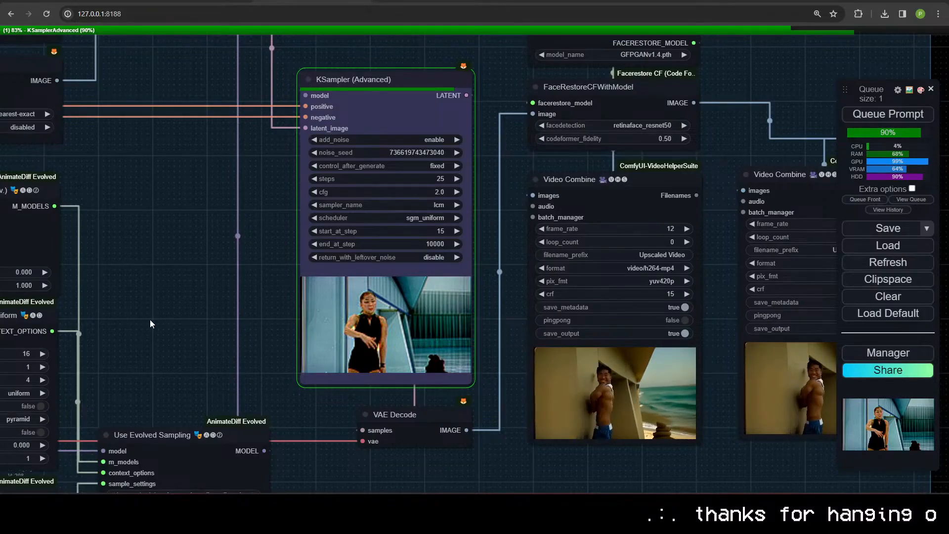
pyautogui.press('super+r')
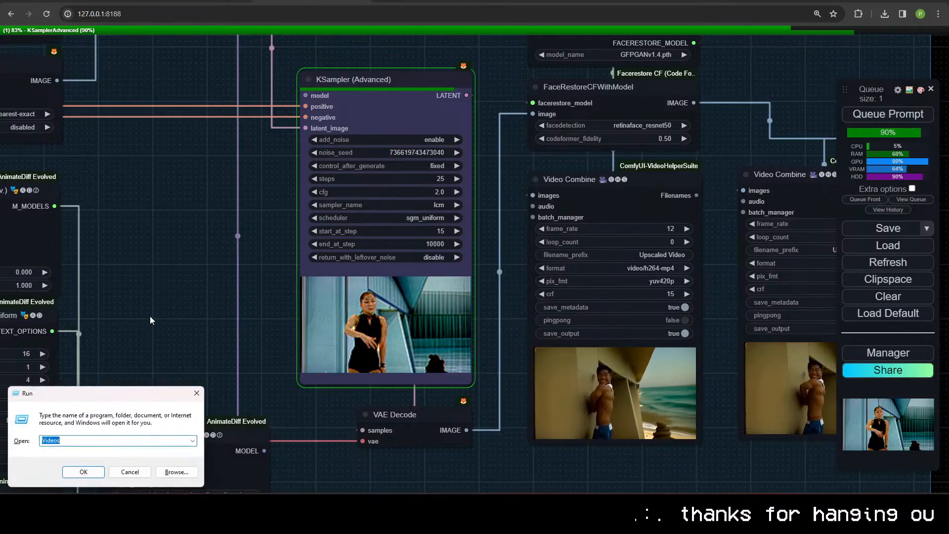
pyautogui.write('c:\\ai')
pyautogui.press('Return')
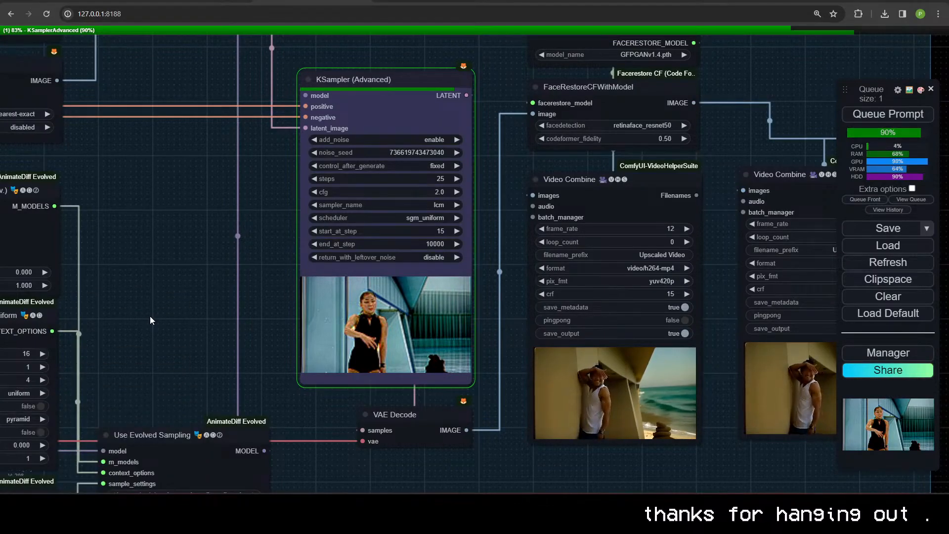
pyautogui.doubleClick(461, 120)
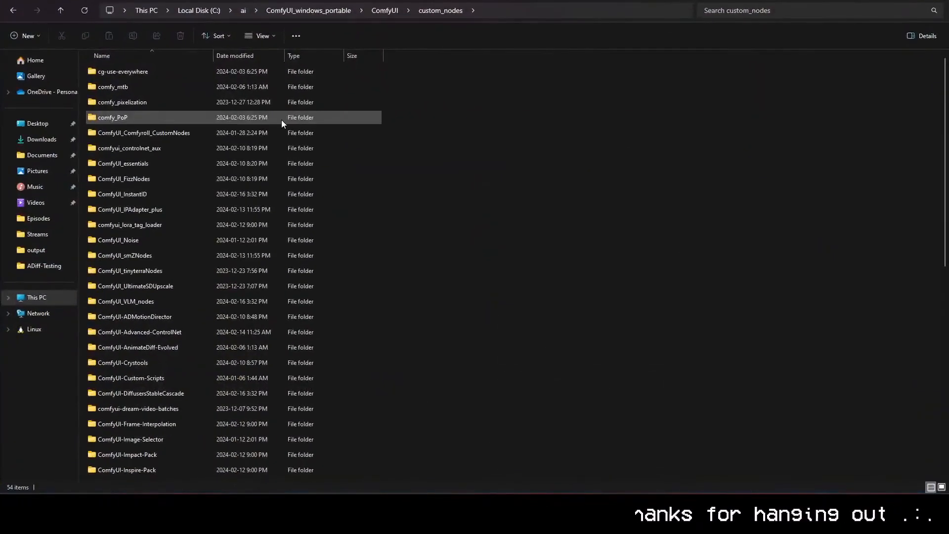
# Step: Look through the whole list of installed custom node folders
pyautogui.scroll(-9, 475, 278)
pyautogui.scroll(6, 297, 356)
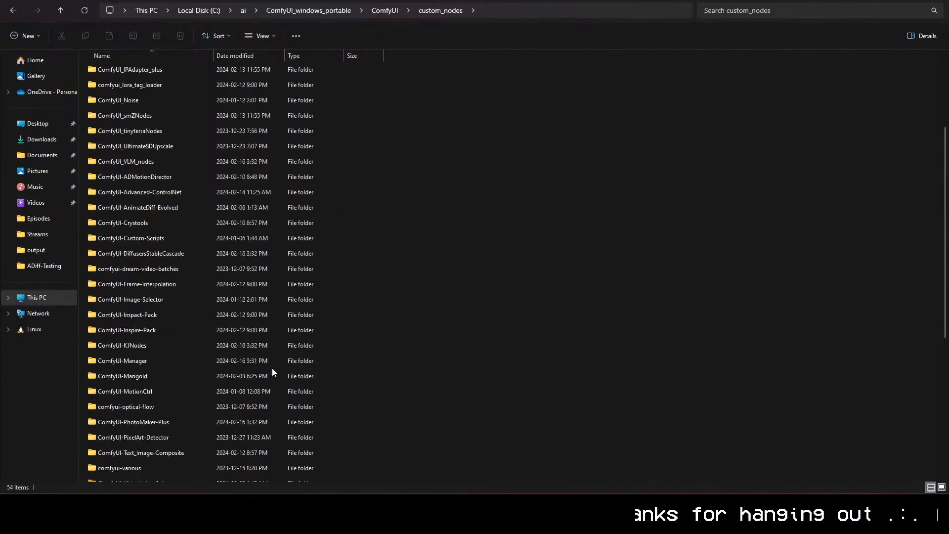
pyautogui.scroll(3, 357, 322)
pyautogui.scroll(-8, 352, 339)
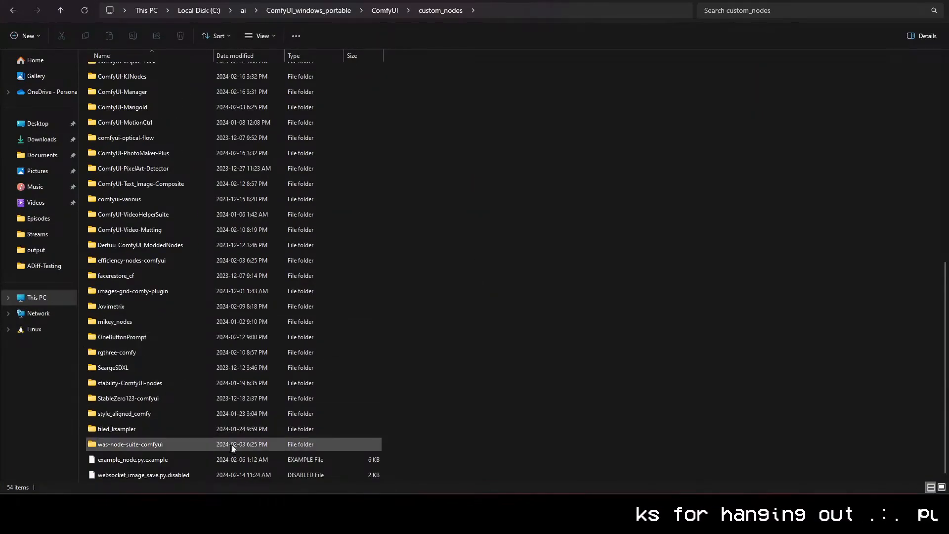
pyautogui.scroll(9, 232, 447)
pyautogui.scroll(-9, 299, 418)
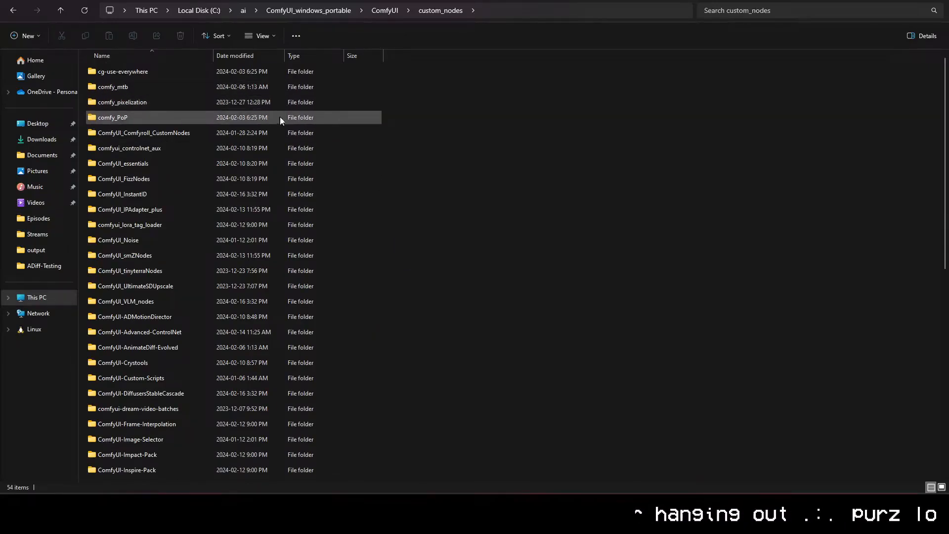
# Step: Point out individual custom node folders, from ComfyUI_Comfyroll_CustomNodes through IPAdapter_plus, Advanced-ControlNet and AnimateDiff-Evolved to Crystools
pyautogui.click(381, 137)
pyautogui.rightClick(381, 141)
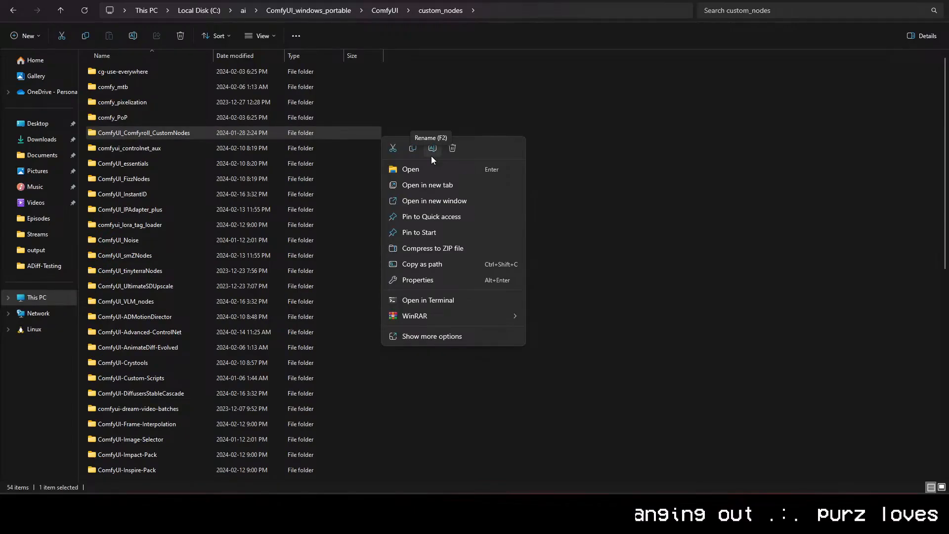
pyautogui.click(546, 203)
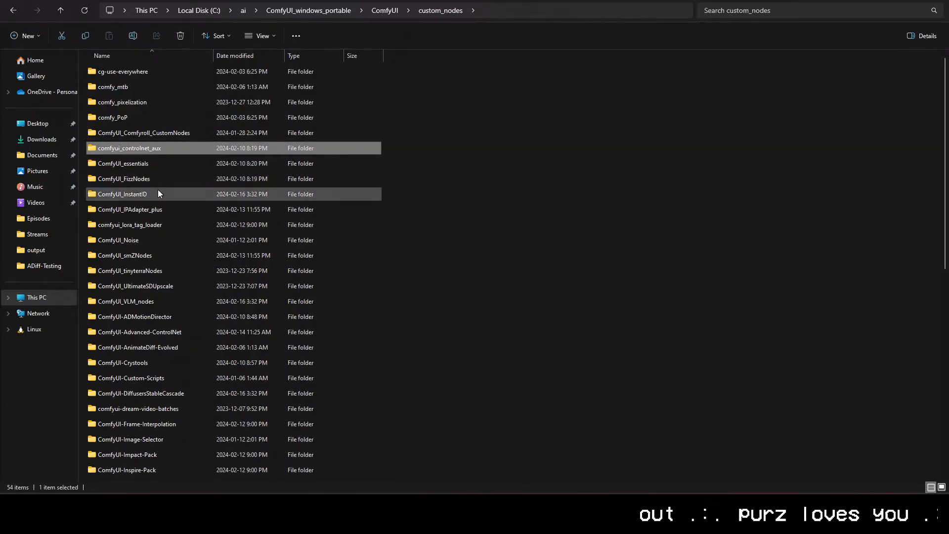
pyautogui.click(161, 209)
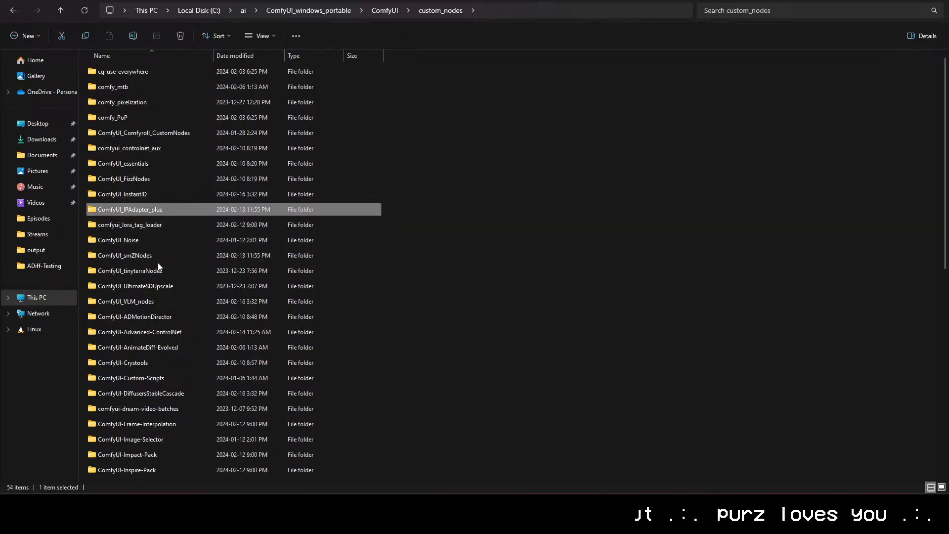
pyautogui.click(164, 301)
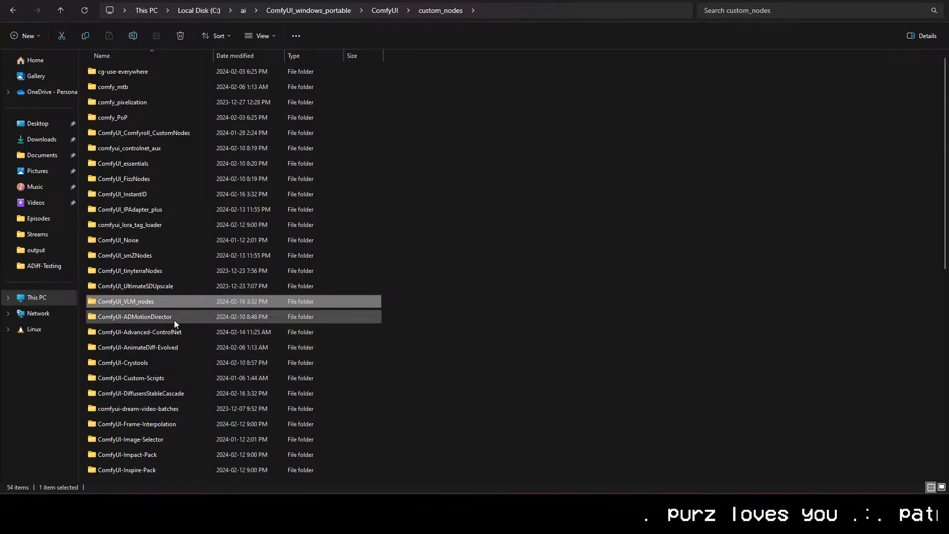
pyautogui.click(174, 319)
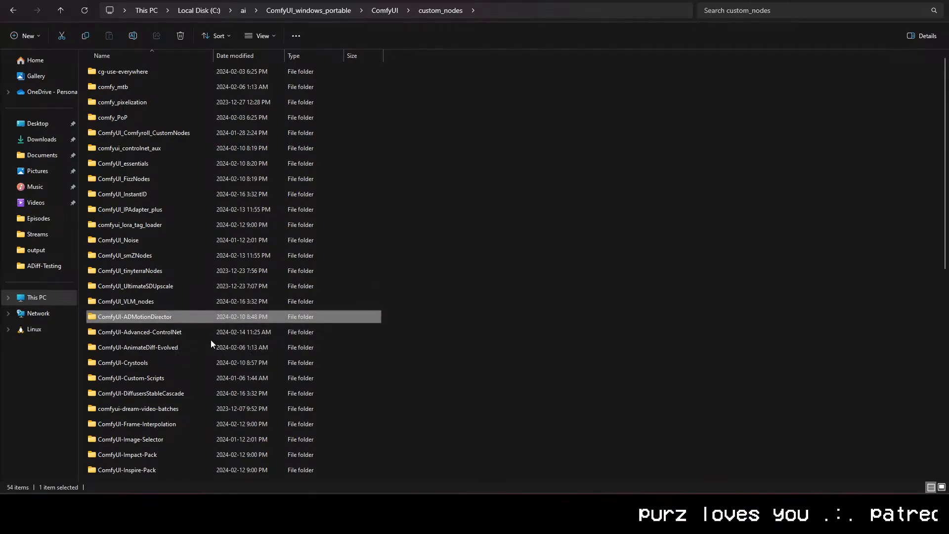
pyautogui.click(200, 335)
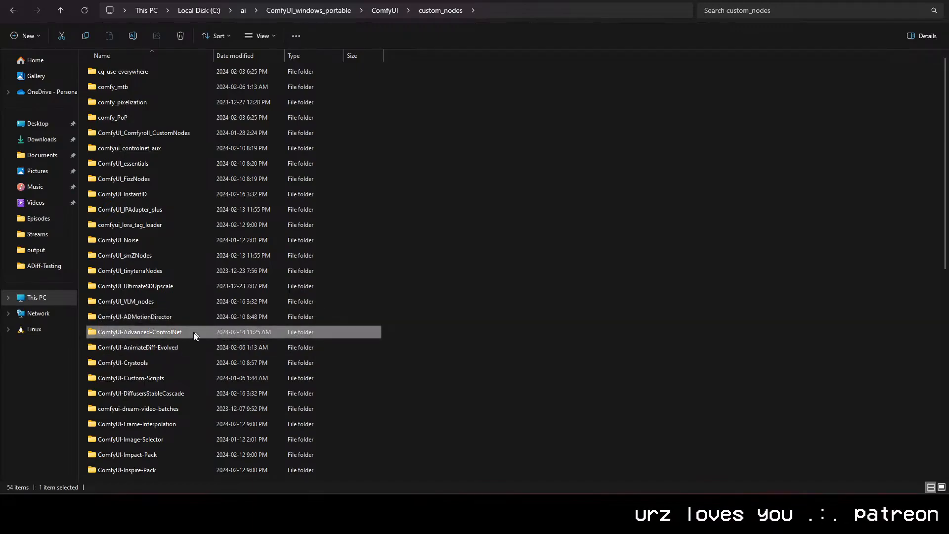
pyautogui.click(186, 347)
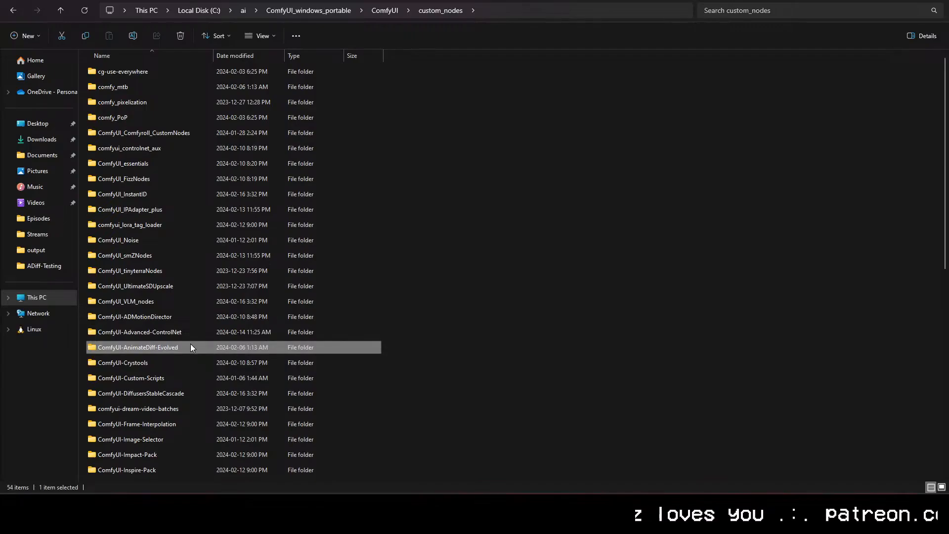
pyautogui.scroll(-1, 191, 345)
pyautogui.click(185, 319)
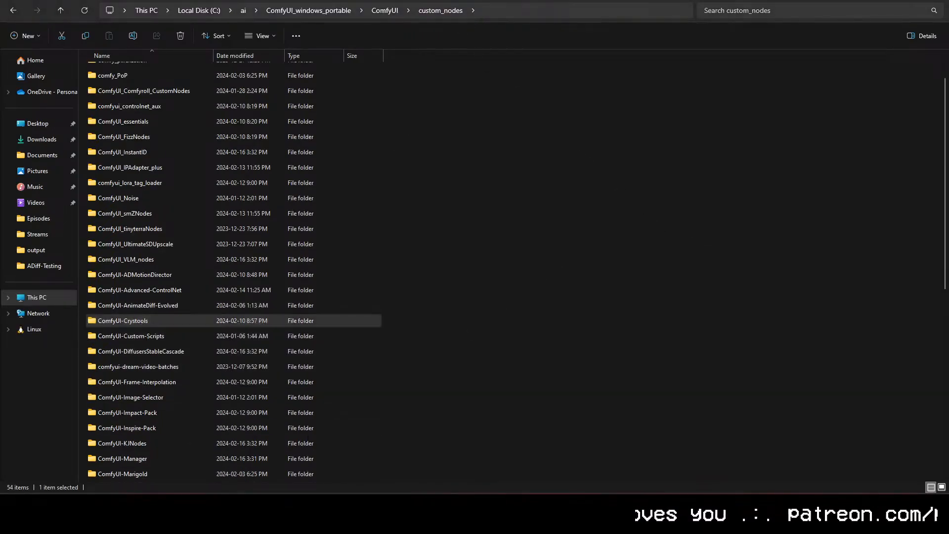
# Step: Show the Civitai ComfyUI AnimateDiff LCM guide page in the other browser, and return to the ComfyUI workflow
pyautogui.moveTo(103, 506)
pyautogui.click(158, 460)
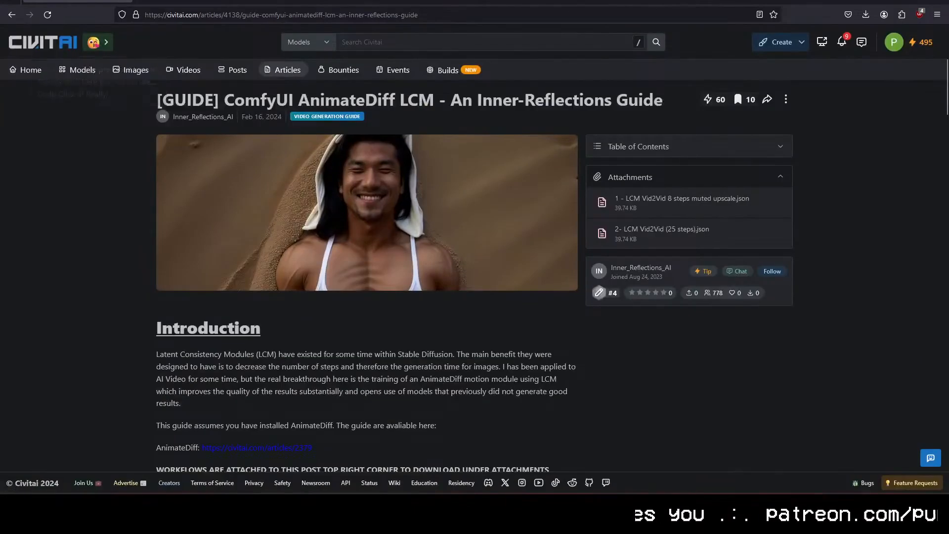
pyautogui.click(60, 506)
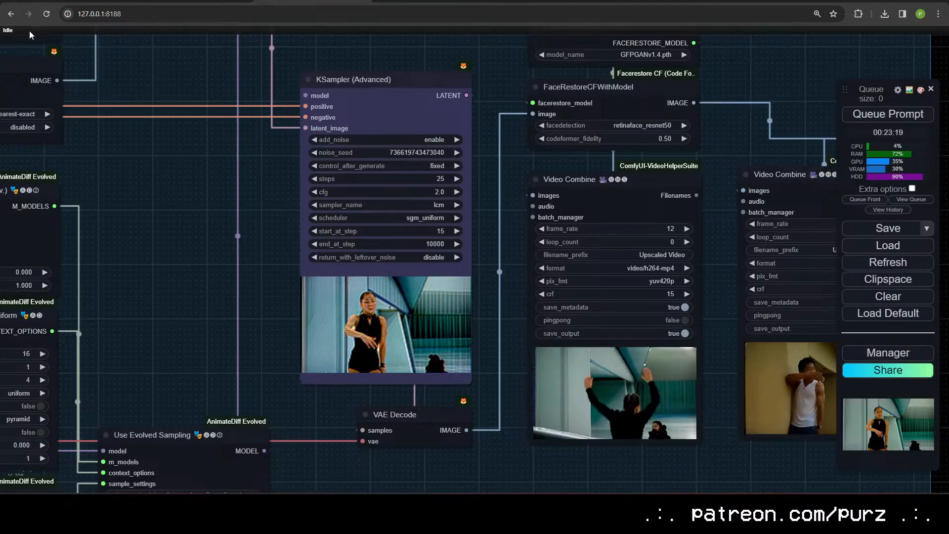
# Step: Examine the finished upscaled video preview in close-up and review the Upscale group around it
pyautogui.moveTo(502, 198); pyautogui.dragTo(188, 183)
pyautogui.scroll(10, 282, 428)
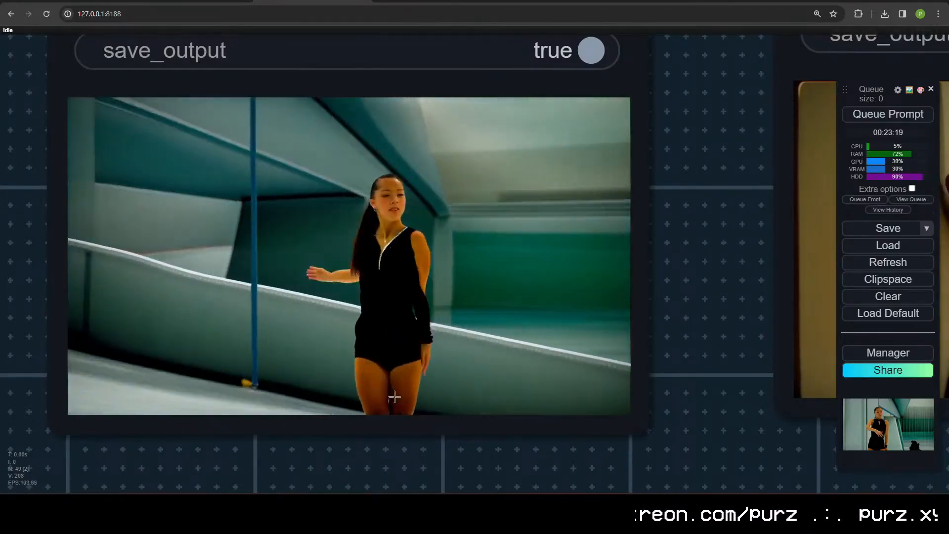
pyautogui.scroll(-16, 269, 298)
pyautogui.moveTo(168, 288); pyautogui.dragTo(638, 343)
pyautogui.moveTo(394, 141); pyautogui.dragTo(148, 267)
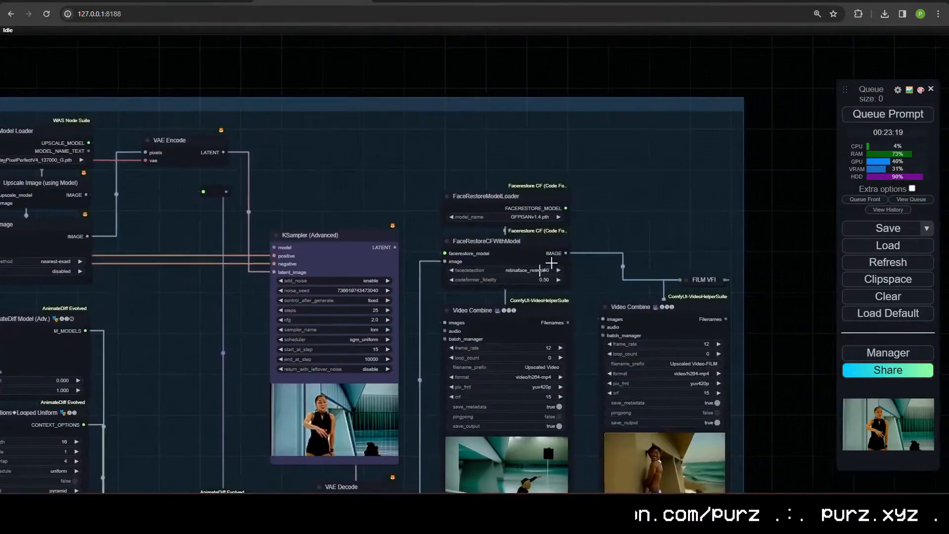
# Step: Replace the positive prompt with "a skateboarder competing in a skateboarding contest, at a skate park in california" and queue the workflow
pyautogui.moveTo(282, 256); pyautogui.dragTo(914, 285)
pyautogui.moveTo(365, 314); pyautogui.dragTo(650, 189)
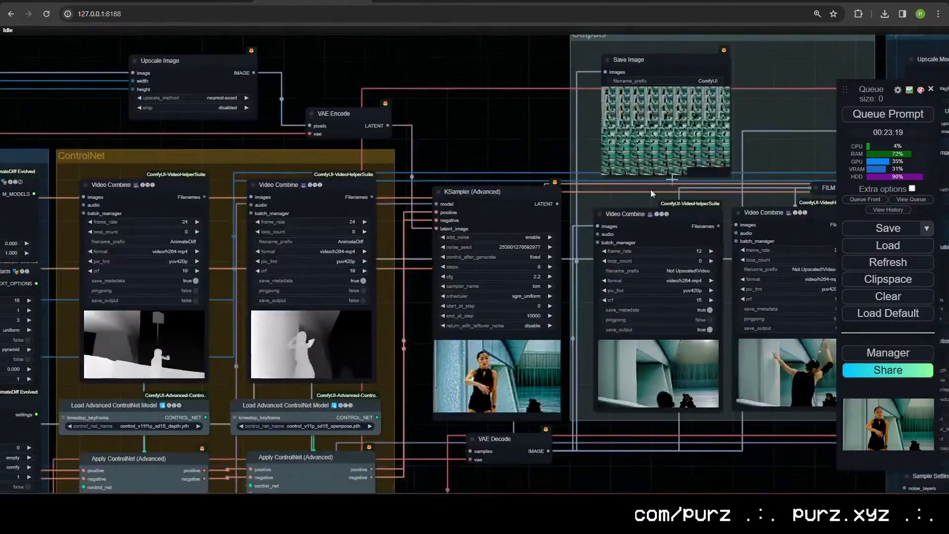
pyautogui.moveTo(480, 148); pyautogui.dragTo(653, 97)
pyautogui.moveTo(218, 247); pyautogui.dragTo(500, 179)
pyautogui.moveTo(313, 339); pyautogui.dragTo(179, 132)
pyautogui.moveTo(568, 344); pyautogui.dragTo(786, 487)
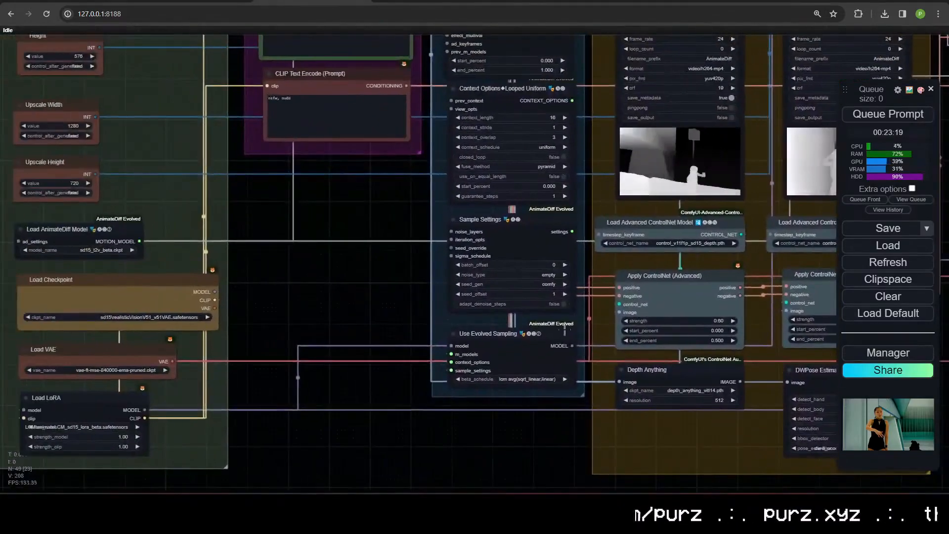
pyautogui.moveTo(352, 325); pyautogui.dragTo(489, 463)
pyautogui.moveTo(455, 357); pyautogui.dragTo(388, 435)
pyautogui.scroll(-1, 389, 319)
pyautogui.scroll(10, 403, 239)
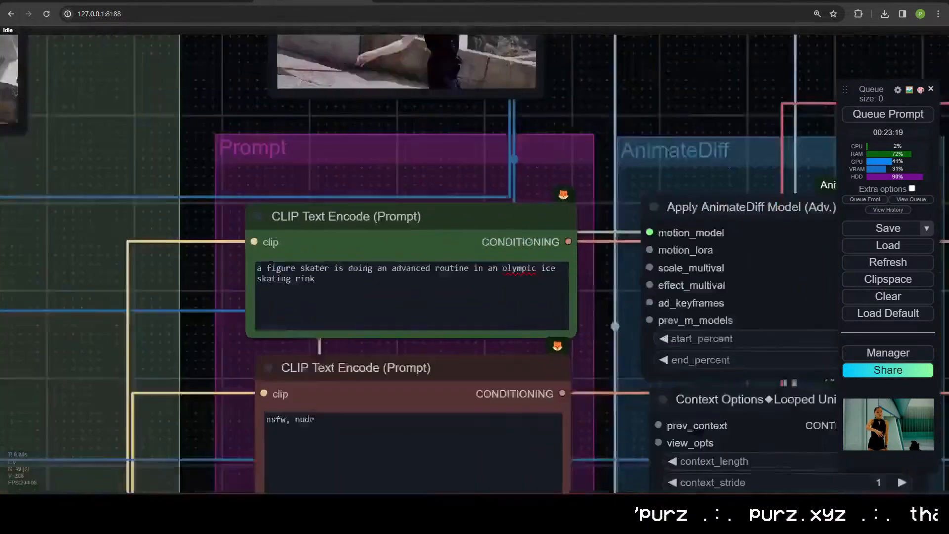
pyautogui.click(404, 301)
pyautogui.hotkey('ctrl', 'a')
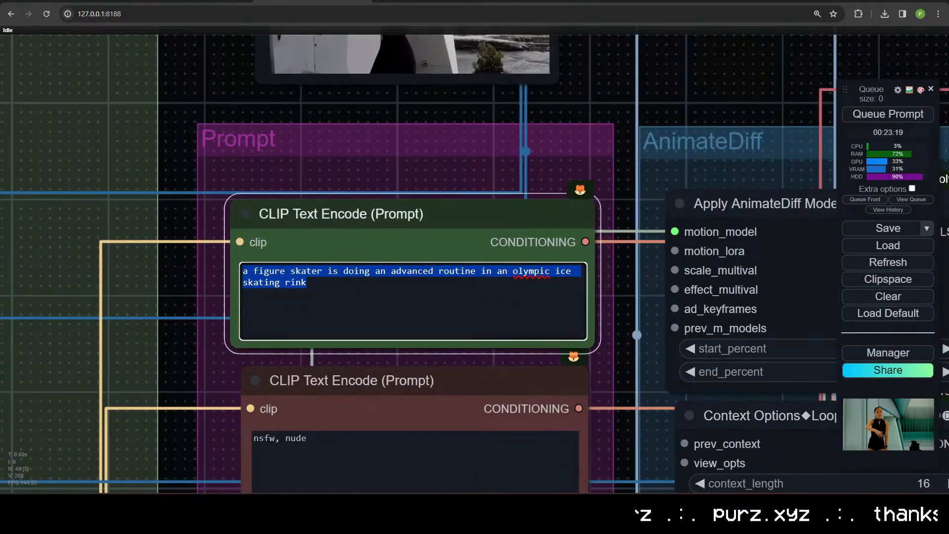
pyautogui.write('a skateboarder competing in a skateboarding contest, at a skate park in cali')
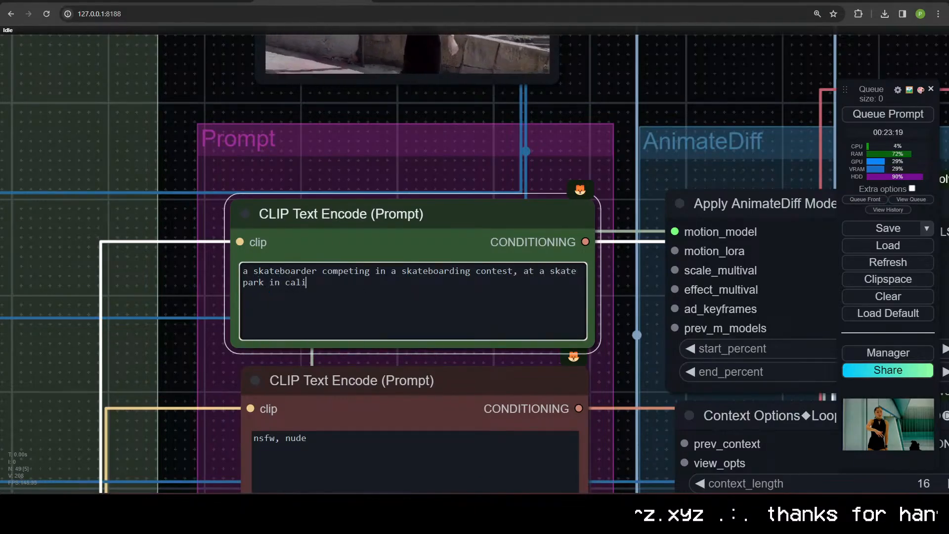
pyautogui.write('a')
pyautogui.hotkey('ctrl', 'Return')
# Step: Follow the run to the DWPose Estimator, and temporarily enlarge the ComfyUI console to read back through its log
pyautogui.scroll(-5, 556, 106)
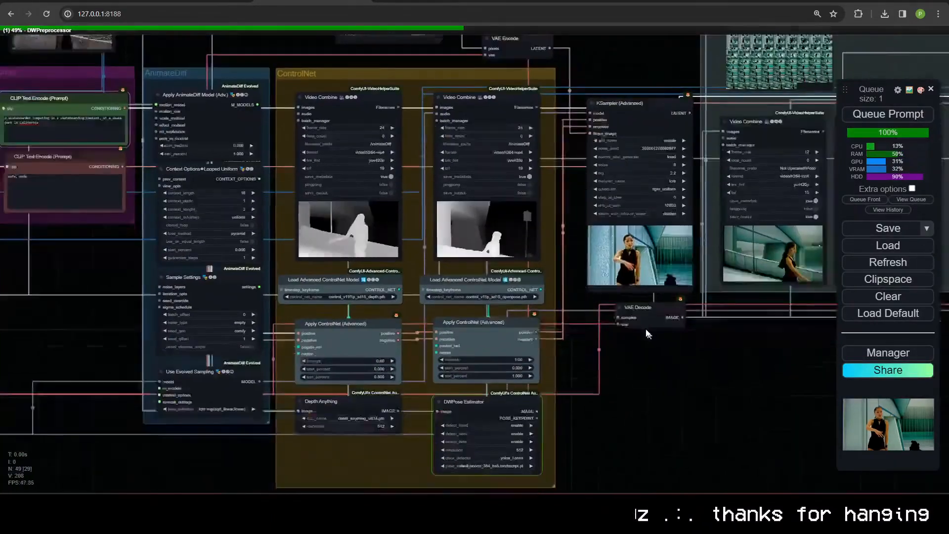
pyautogui.moveTo(648, 334); pyautogui.dragTo(611, 299)
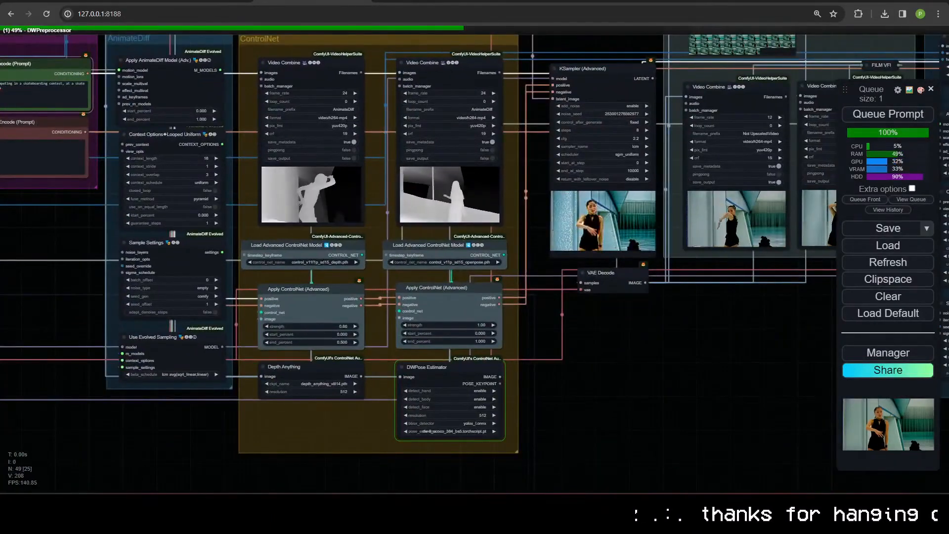
pyautogui.hotkey('alt', 'Tab')
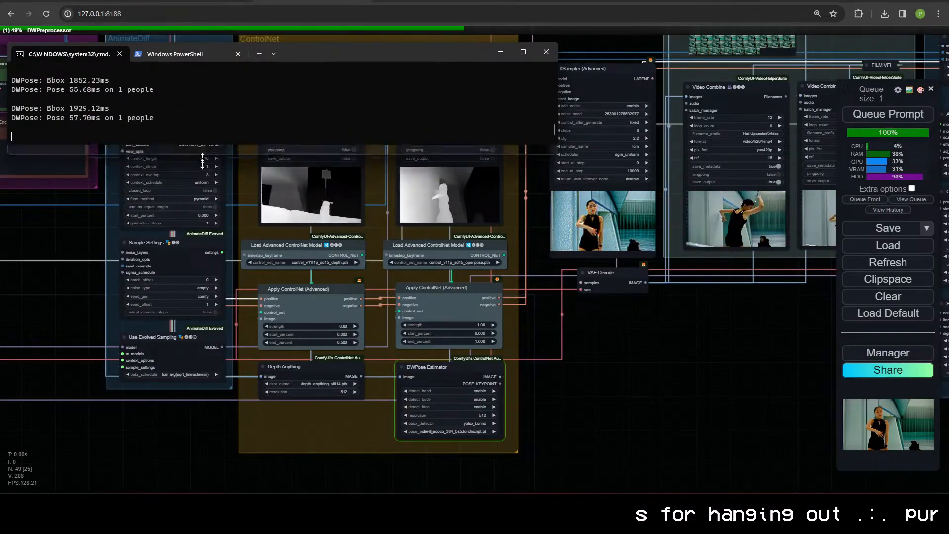
pyautogui.moveTo(214, 145); pyautogui.dragTo(214, 410)
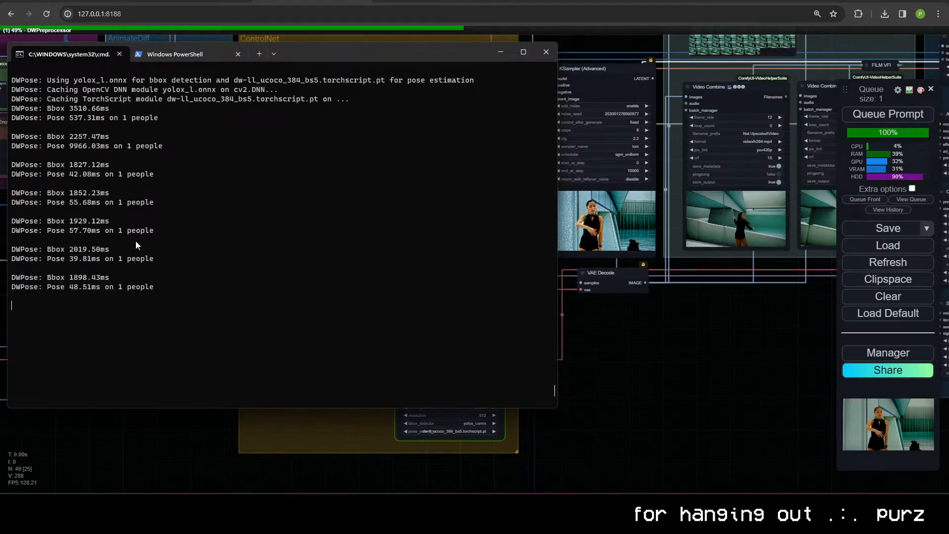
pyautogui.scroll(12, 236, 270)
pyautogui.scroll(-4, 197, 281)
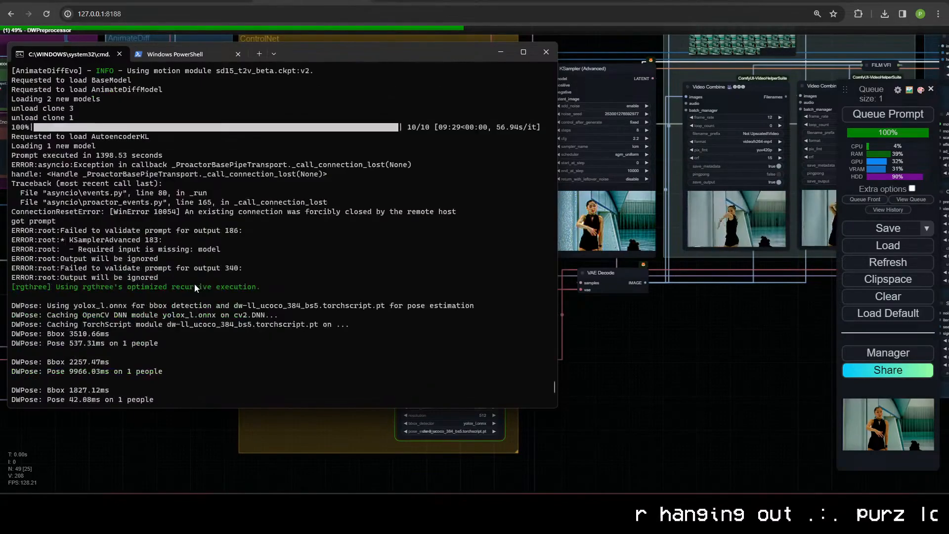
pyautogui.scroll(-8, 194, 284)
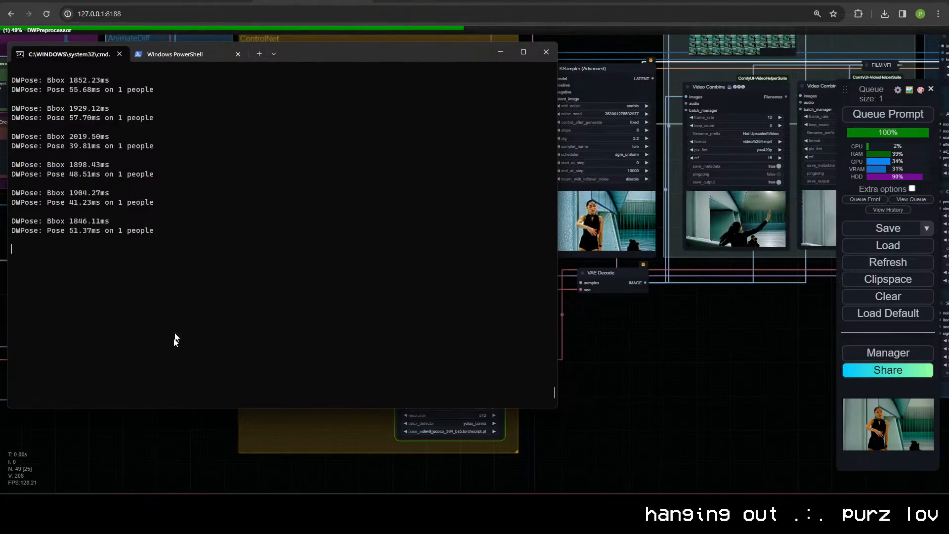
pyautogui.moveTo(171, 409); pyautogui.dragTo(209, 266)
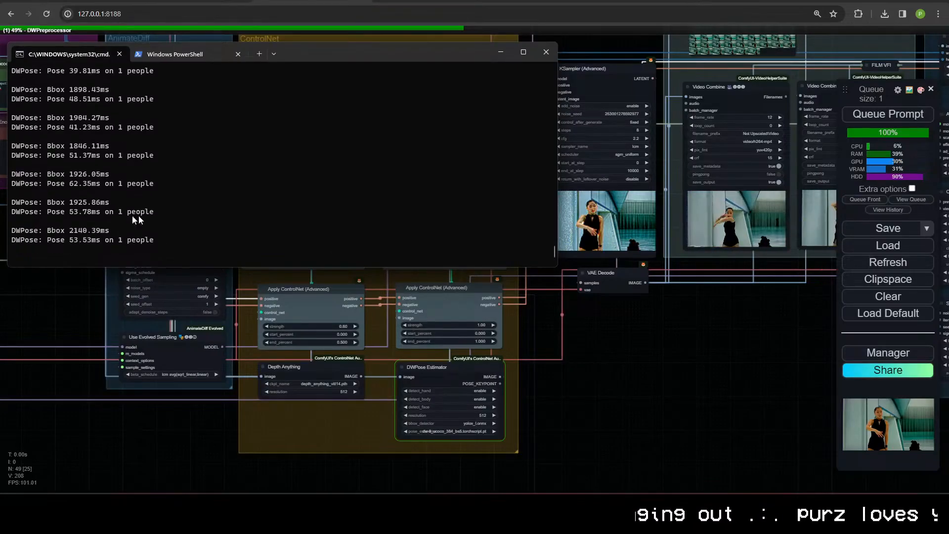
# Step: View the workflow from further out, and bring the console forward again to check the DWPose progress
pyautogui.click(677, 365)
pyautogui.scroll(-3, 647, 334)
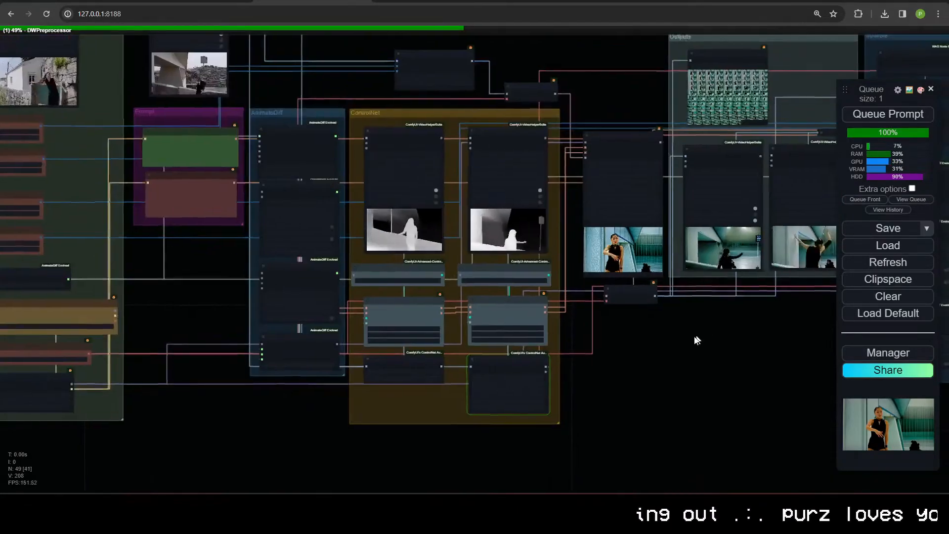
pyautogui.moveTo(695, 336); pyautogui.dragTo(722, 324)
pyautogui.hotkey('alt', 'Tab')
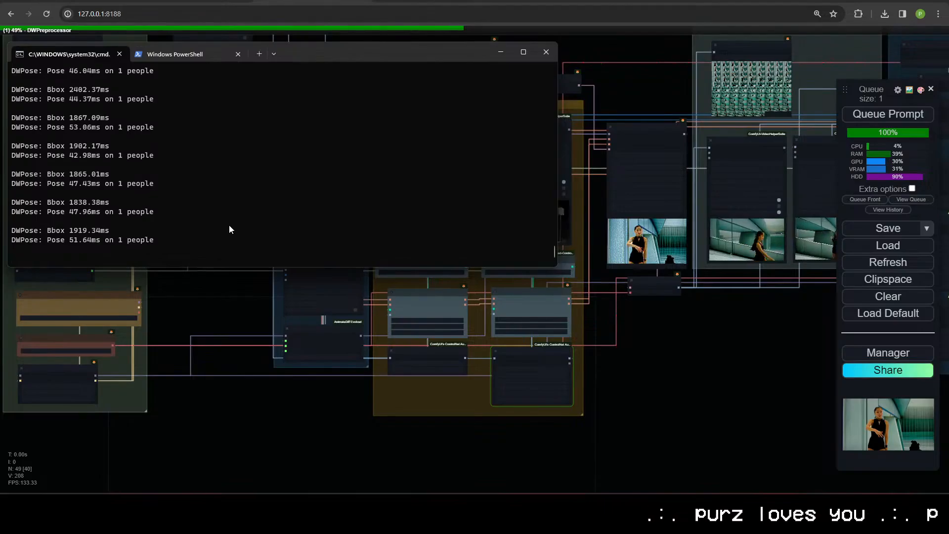
# Step: Examine the ControlNet group in close-up, from the DWPose Estimator and OpenPose ControlNet nodes up to the two Video Combine previews
pyautogui.click(204, 310)
pyautogui.scroll(6, 739, 351)
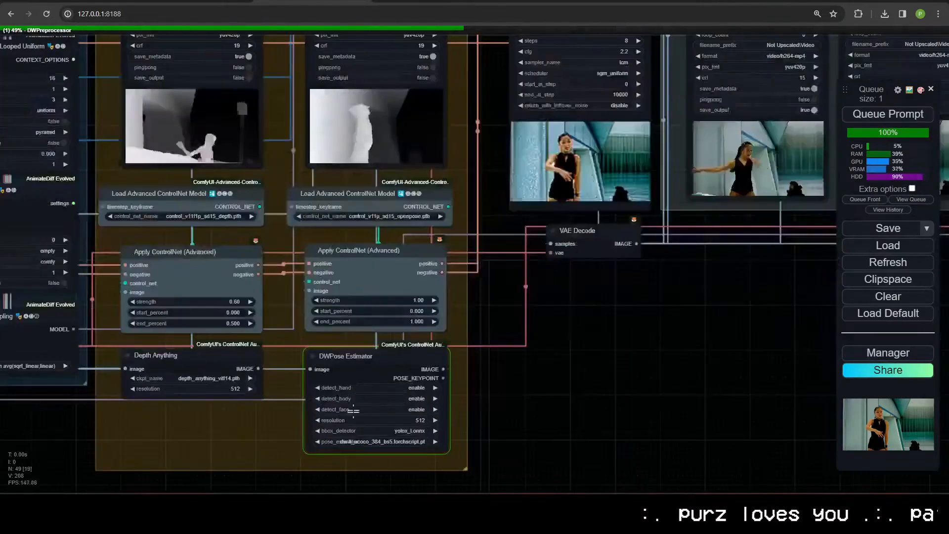
pyautogui.scroll(7, 353, 411)
pyautogui.scroll(1, 586, 220)
pyautogui.moveTo(594, 193); pyautogui.dragTo(638, 462)
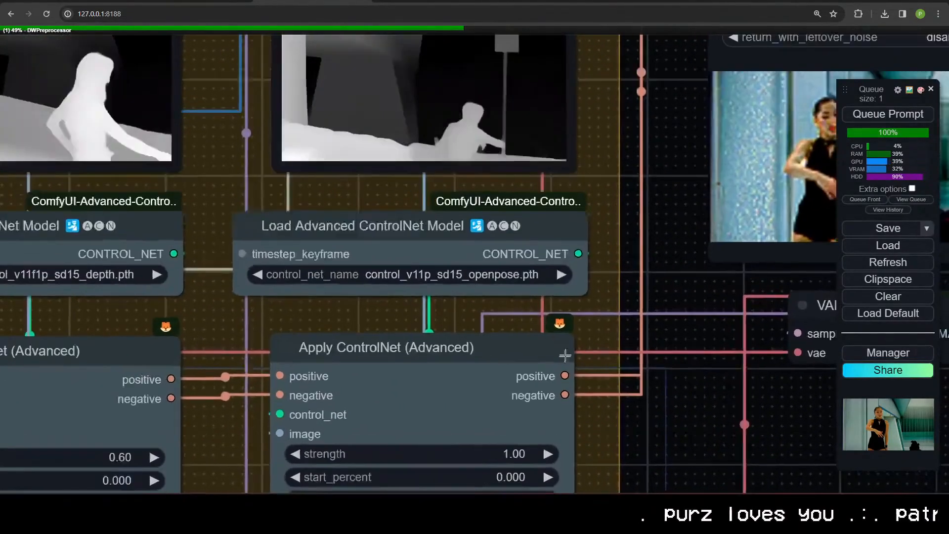
pyautogui.scroll(-1, 566, 356)
pyautogui.scroll(-2, 390, 210)
pyautogui.moveTo(390, 211); pyautogui.dragTo(476, 469)
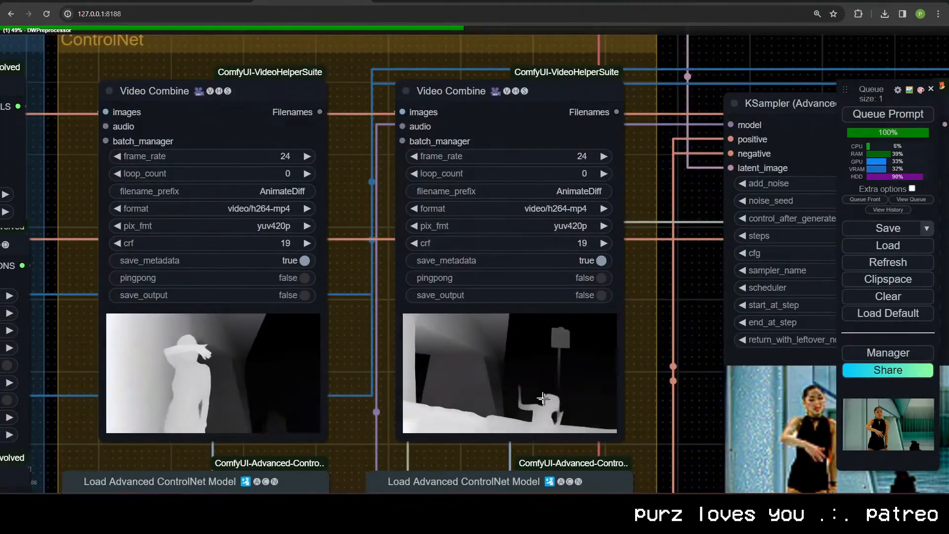
pyautogui.scroll(-5, 514, 373)
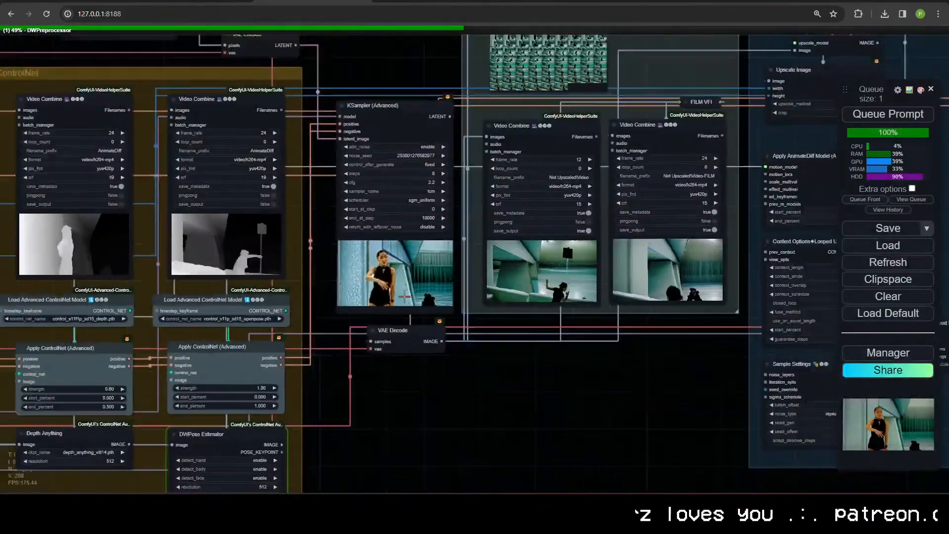
# Step: Go back to the Inputs group and examine the Load Video node with the Video Combine preview beside it
pyautogui.scroll(-5, 404, 296)
pyautogui.moveTo(413, 374); pyautogui.dragTo(477, 374)
pyautogui.scroll(-3, 568, 258)
pyautogui.scroll(5, 363, 332)
pyautogui.moveTo(172, 115); pyautogui.dragTo(554, 135)
pyautogui.scroll(2, 342, 219)
pyautogui.moveTo(256, 273); pyautogui.dragTo(369, 116)
pyautogui.scroll(5, 393, 54)
pyautogui.moveTo(392, 54); pyautogui.dragTo(384, 480)
pyautogui.moveTo(372, 187); pyautogui.dragTo(375, 212)
pyautogui.moveTo(455, 179); pyautogui.dragTo(333, 184)
pyautogui.scroll(-2, 354, 272)
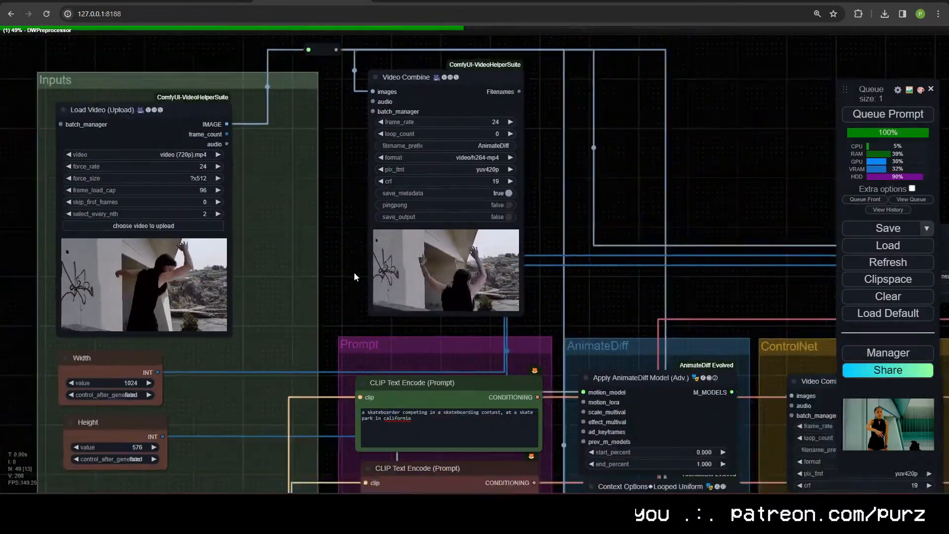
# Step: Inspect the nodes of the Prompt and AnimateDiff groups, down to Use Evolved Sampling
pyautogui.moveTo(354, 272); pyautogui.dragTo(227, 73)
pyautogui.moveTo(394, 325); pyautogui.dragTo(372, 338)
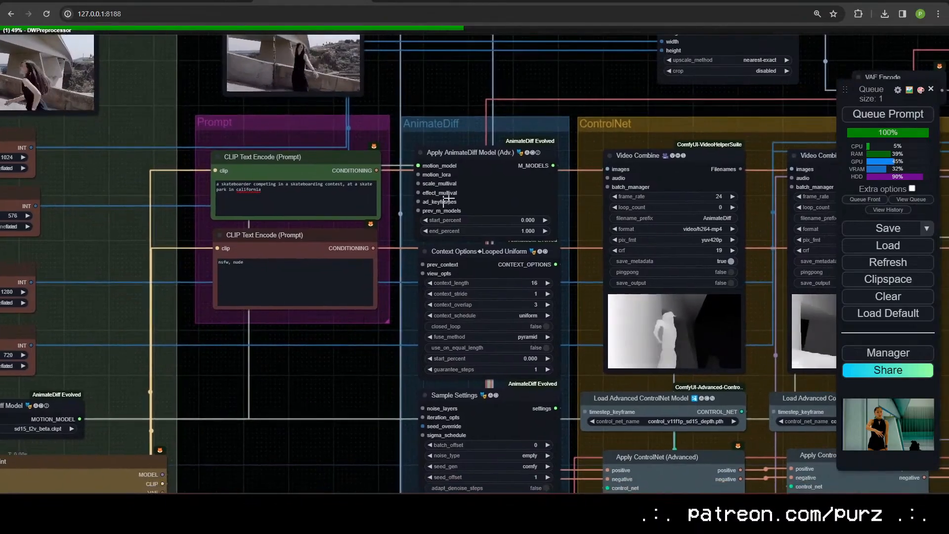
pyautogui.moveTo(446, 201); pyautogui.dragTo(447, 195)
pyautogui.moveTo(526, 395); pyautogui.dragTo(491, 188)
pyautogui.click(497, 310)
pyautogui.moveTo(496, 310); pyautogui.dragTo(493, 314)
pyautogui.scroll(6, 538, 318)
pyautogui.scroll(-2, 135, 306)
pyautogui.moveTo(135, 307); pyautogui.dragTo(141, 449)
pyautogui.scroll(1, 140, 449)
pyautogui.moveTo(248, 109); pyautogui.dragTo(124, 287)
pyautogui.scroll(-4, 125, 286)
pyautogui.moveTo(302, 176); pyautogui.dragTo(265, 222)
pyautogui.scroll(-4, 339, 141)
pyautogui.moveTo(340, 141); pyautogui.dragTo(339, 57)
pyautogui.scroll(-1, 281, 172)
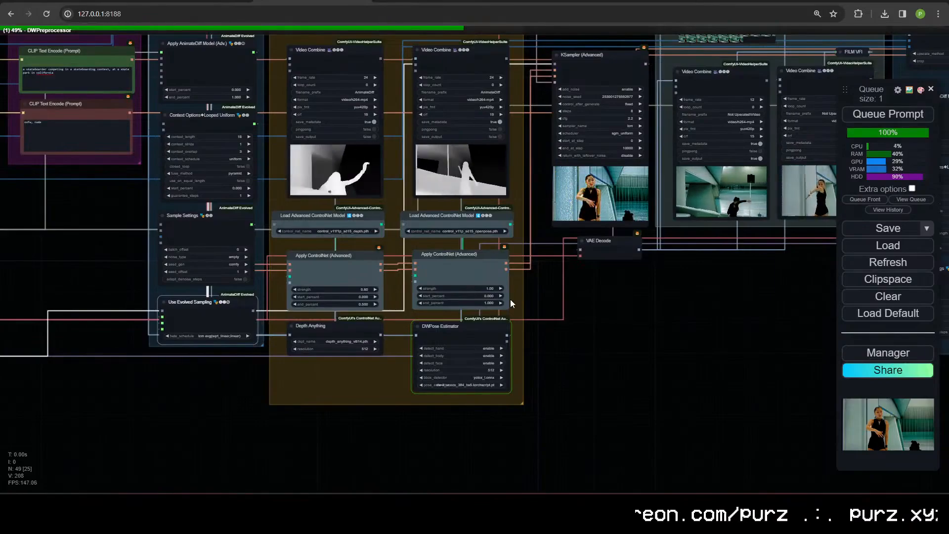
# Step: Examine the Apply ControlNet nodes and their preprocessors, and look over the model loaders in the Inputs group
pyautogui.scroll(-3, 510, 299)
pyautogui.moveTo(405, 213); pyautogui.dragTo(499, 281)
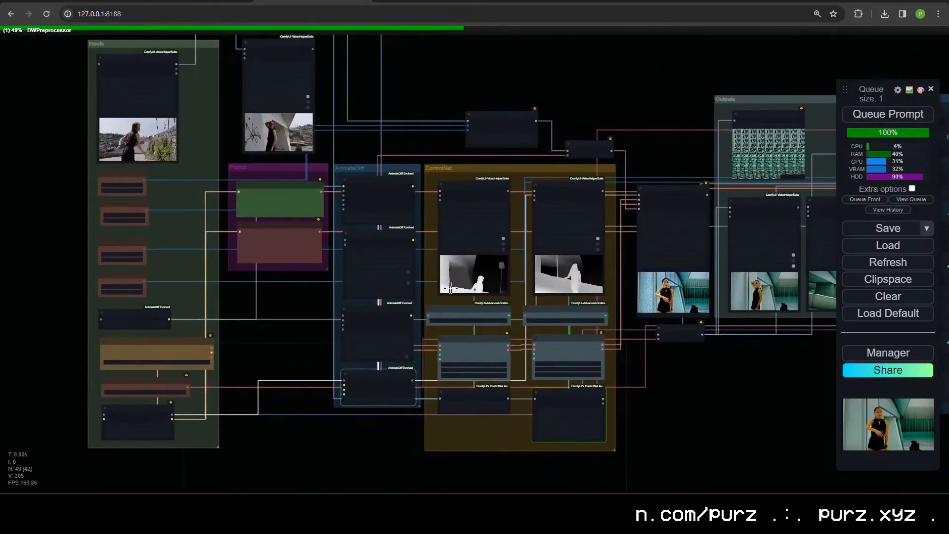
pyautogui.scroll(5, 517, 279)
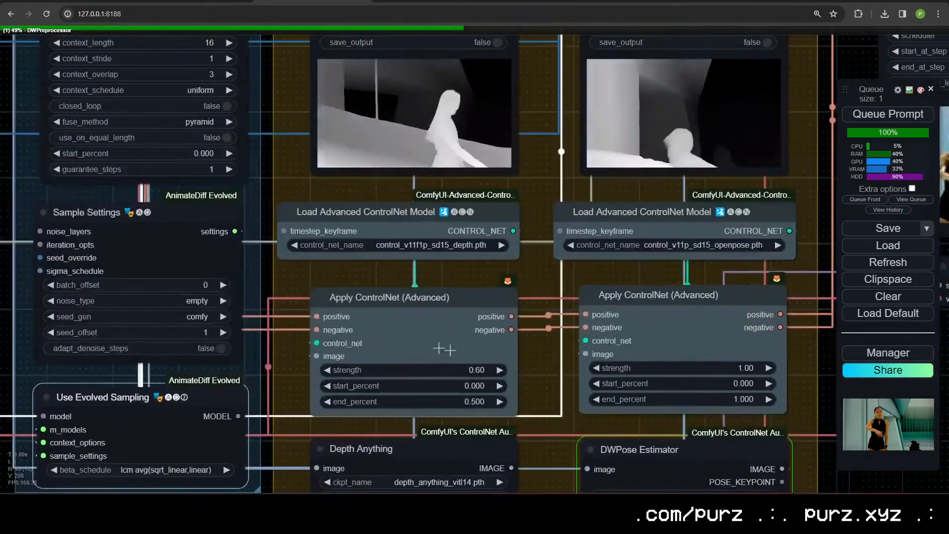
pyautogui.moveTo(232, 269); pyautogui.dragTo(90, 252)
pyautogui.scroll(-2, 619, 312)
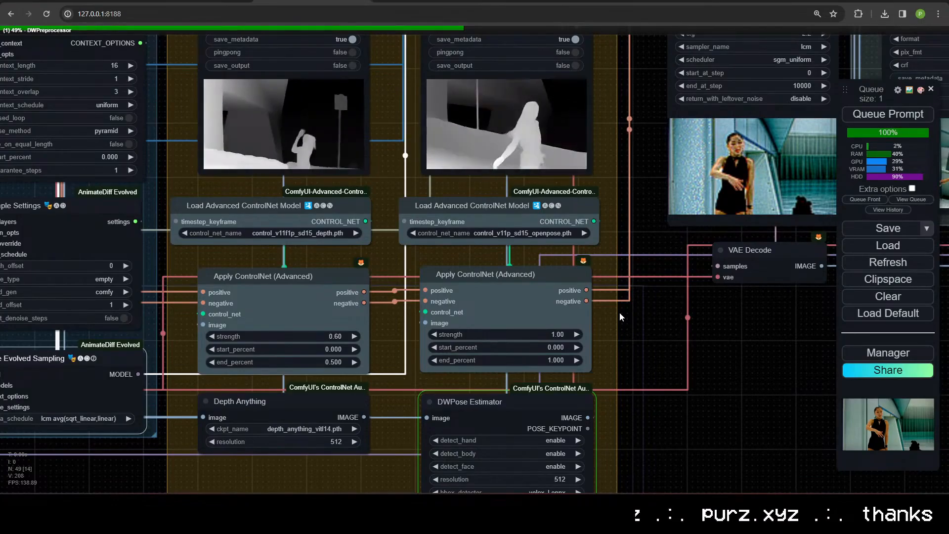
pyautogui.moveTo(637, 323); pyautogui.dragTo(835, 238)
pyautogui.moveTo(131, 312); pyautogui.dragTo(518, 379)
pyautogui.scroll(-2, 434, 354)
pyautogui.moveTo(433, 354); pyautogui.dragTo(453, 430)
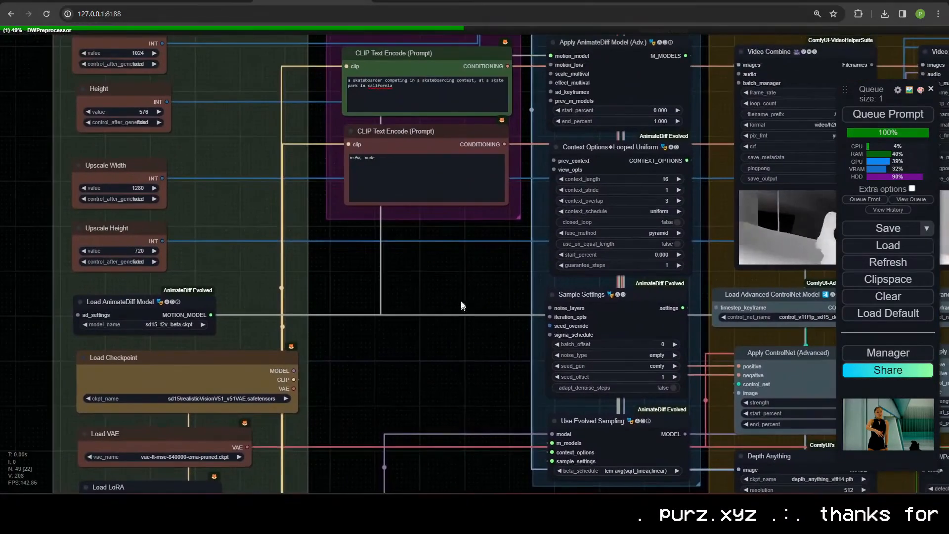
pyautogui.moveTo(455, 314); pyautogui.dragTo(96, 438)
pyautogui.scroll(2, 428, 421)
pyautogui.scroll(-1, 428, 420)
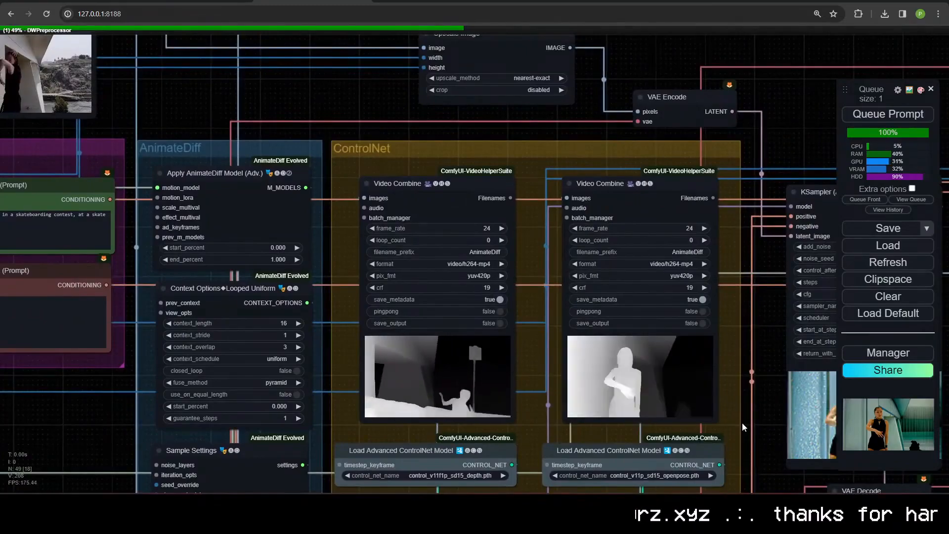
# Step: Review the KSampler, Outputs and Upscale groups, and view the workflow from further out
pyautogui.moveTo(742, 422); pyautogui.dragTo(40, 396)
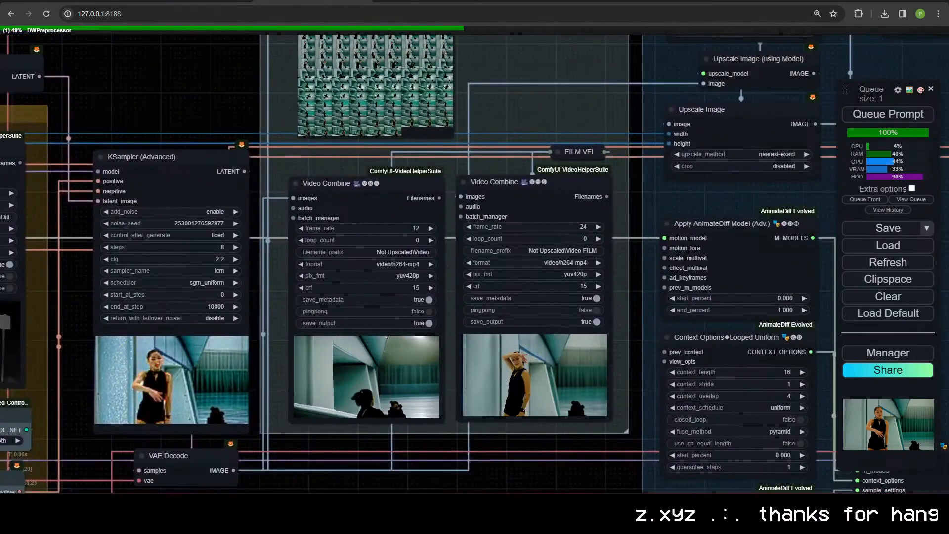
pyautogui.scroll(-3, 536, 431)
pyautogui.moveTo(536, 430); pyautogui.dragTo(61, 423)
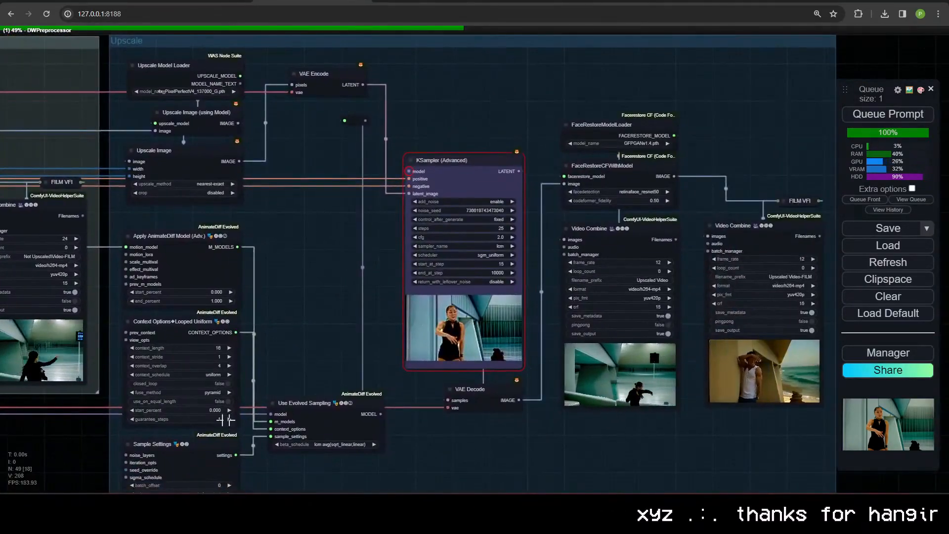
pyautogui.moveTo(80, 472); pyautogui.dragTo(794, 336)
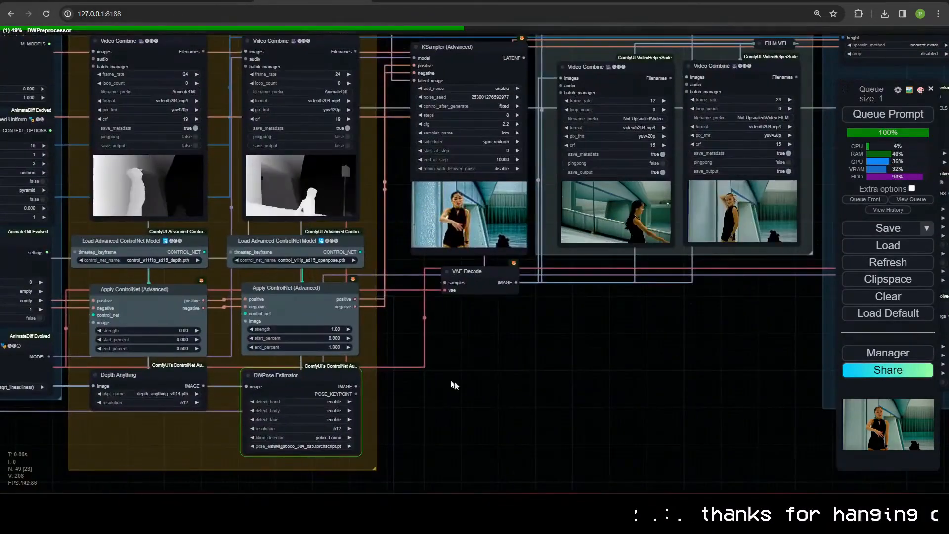
pyautogui.scroll(1, 442, 382)
pyautogui.moveTo(479, 381); pyautogui.dragTo(508, 396)
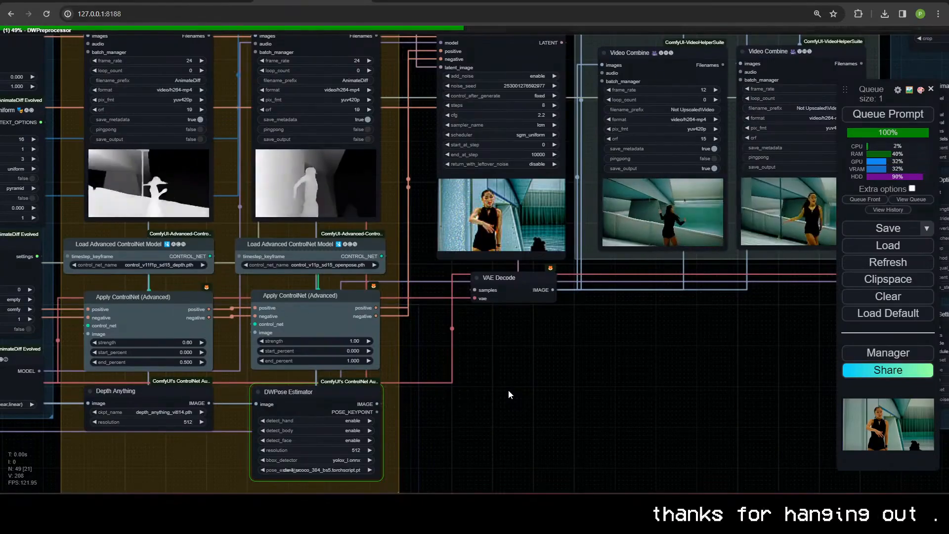
pyautogui.scroll(-5, 499, 381)
pyautogui.moveTo(515, 384); pyautogui.dragTo(758, 381)
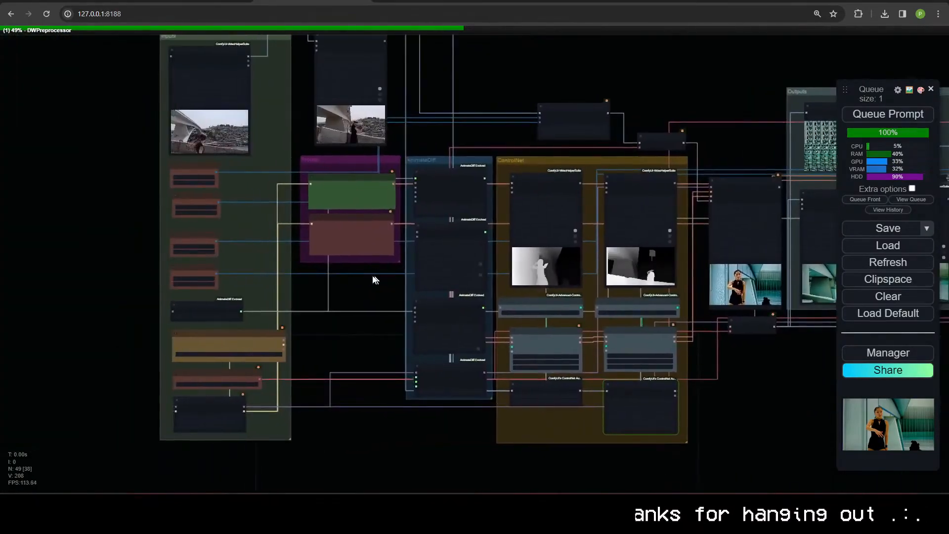
pyautogui.moveTo(375, 277); pyautogui.dragTo(412, 340)
pyautogui.moveTo(278, 246); pyautogui.dragTo(234, 190)
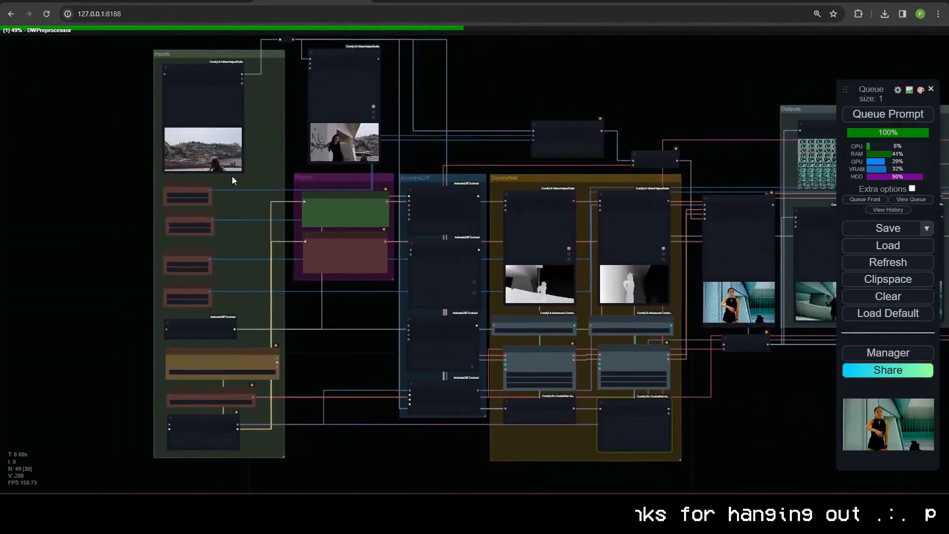
pyautogui.scroll(-1, 236, 187)
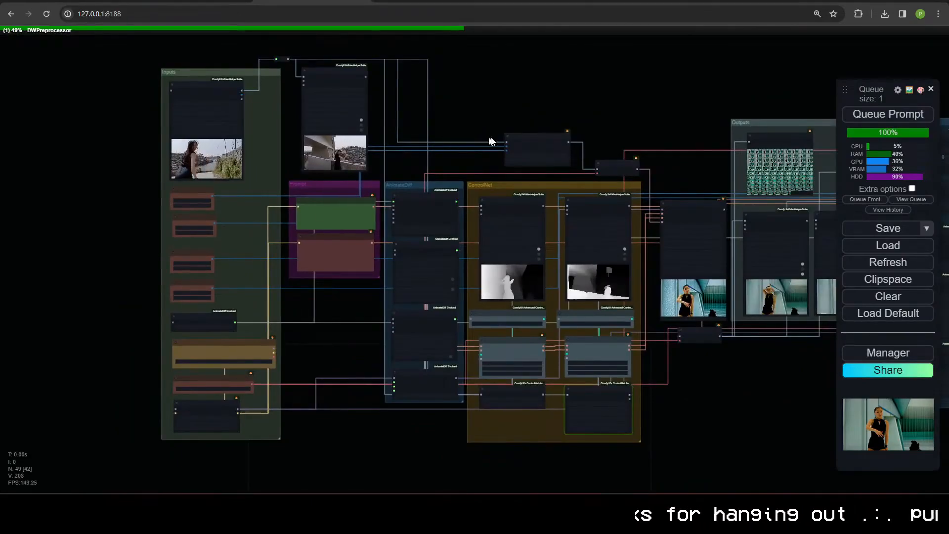
pyautogui.moveTo(657, 375); pyautogui.dragTo(672, 318)
pyautogui.scroll(6, 514, 368)
# Step: Pull the Load LoRA node out of the Inputs group to expose its links, and put it back below Load VAE
pyautogui.moveTo(60, 306); pyautogui.dragTo(386, 282)
pyautogui.moveTo(218, 346); pyautogui.dragTo(431, 327)
pyautogui.moveTo(728, 222); pyautogui.dragTo(509, 258)
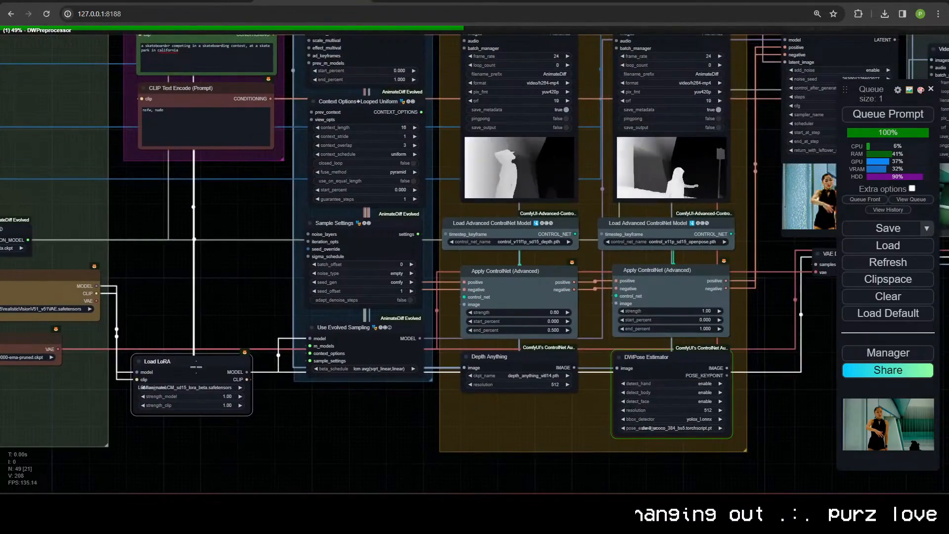
pyautogui.moveTo(212, 362); pyautogui.dragTo(13, 382)
pyautogui.moveTo(161, 372); pyautogui.dragTo(418, 388)
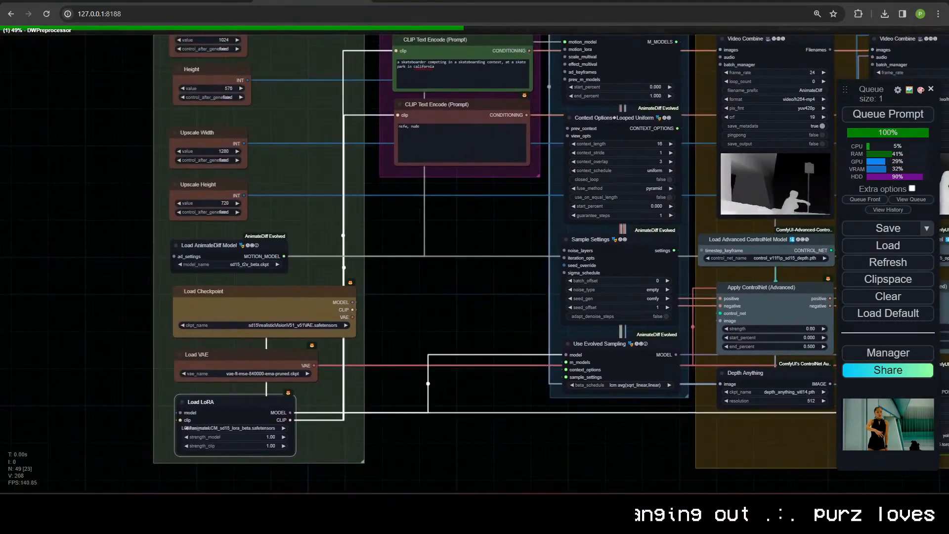
# Step: Move the Load LoRA node into the gap between the Inputs and AnimateDiff groups, beneath the Prompt group
pyautogui.scroll(-4, 382, 333)
pyautogui.moveTo(381, 333); pyautogui.dragTo(292, 257)
pyautogui.scroll(4, 280, 401)
pyautogui.moveTo(152, 335); pyautogui.dragTo(368, 241)
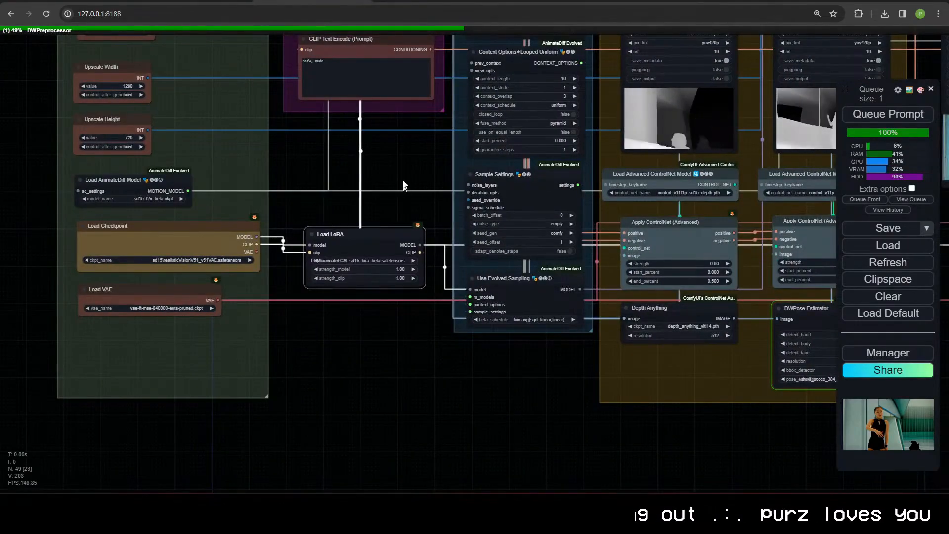
pyautogui.moveTo(406, 185); pyautogui.dragTo(416, 297)
pyautogui.scroll(-1, 302, 352)
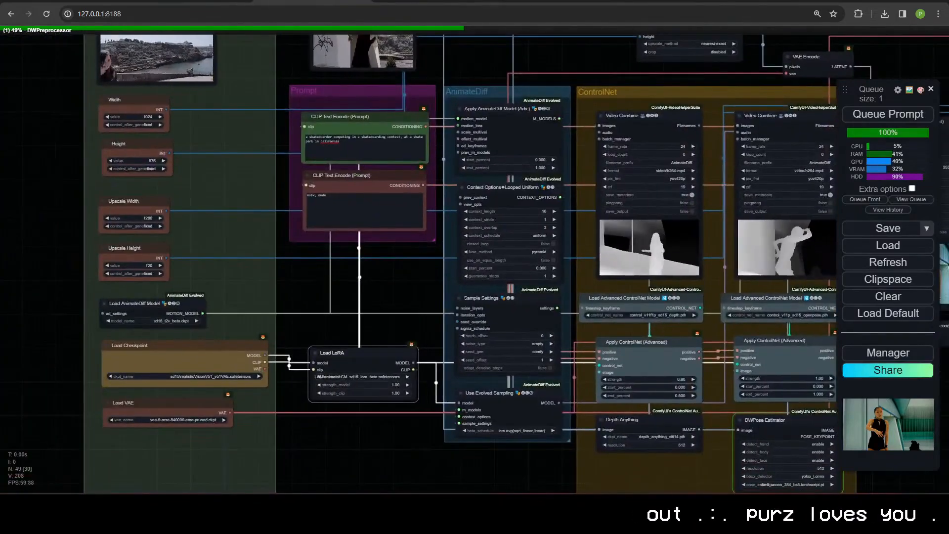
pyautogui.moveTo(388, 350); pyautogui.dragTo(378, 308)
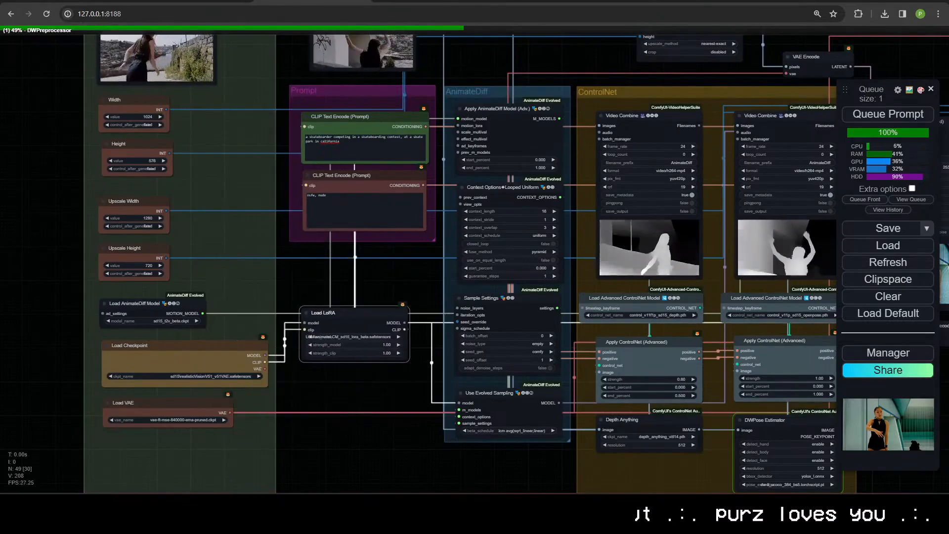
# Step: Place the Load LoRA node beside the Prompt group, and return it to its spot below Load VAE in the Inputs group
pyautogui.scroll(-6, 326, 377)
pyautogui.moveTo(325, 380); pyautogui.dragTo(337, 368)
pyautogui.moveTo(251, 101); pyautogui.dragTo(163, 99)
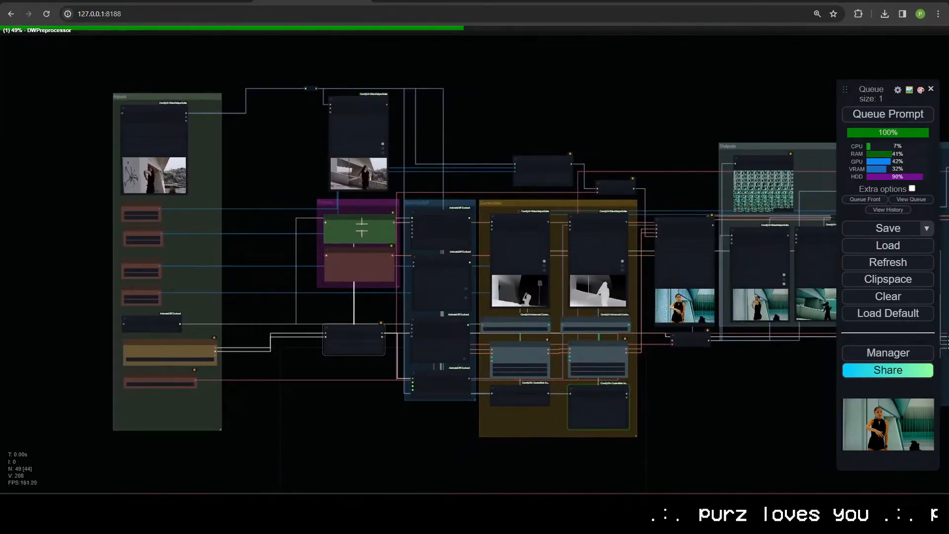
pyautogui.moveTo(345, 328); pyautogui.dragTo(260, 244)
pyautogui.scroll(10, 267, 277)
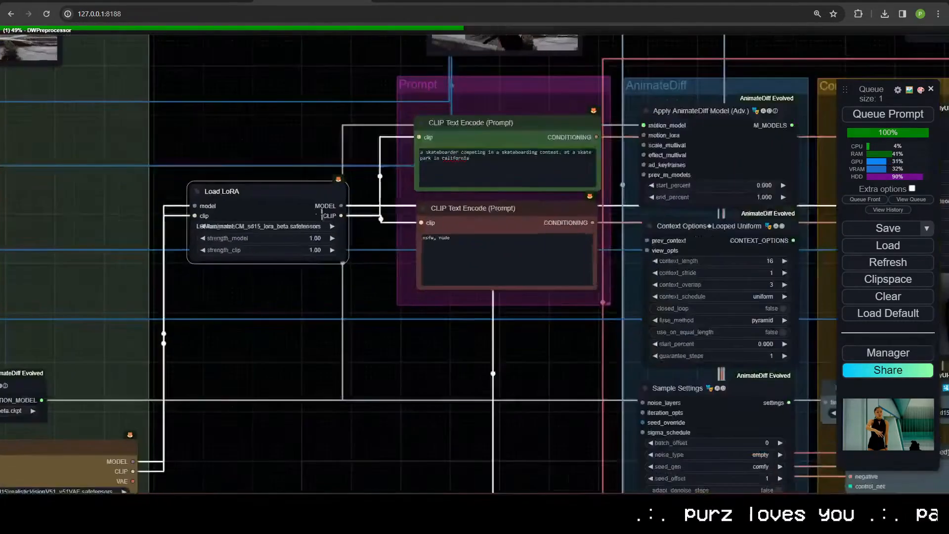
pyautogui.moveTo(281, 192); pyautogui.dragTo(285, 310)
pyautogui.scroll(-11, 276, 436)
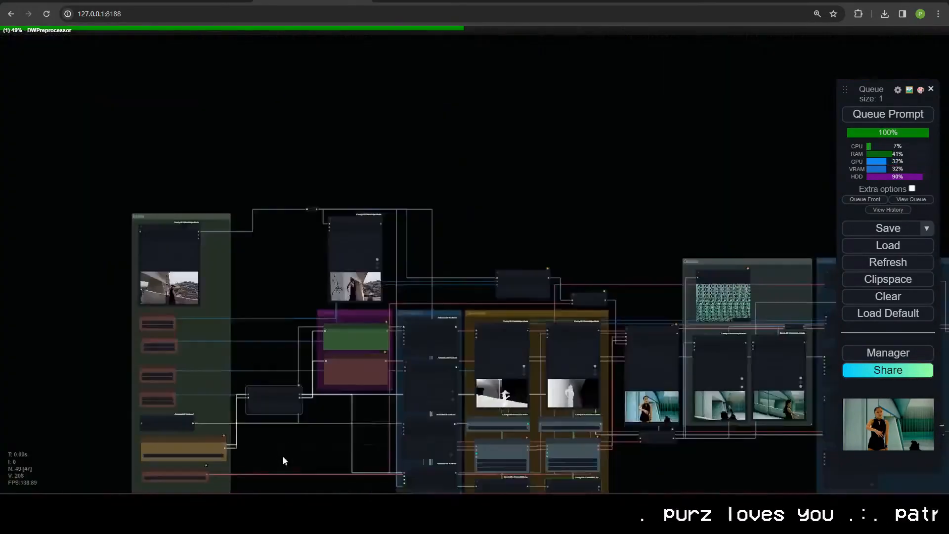
pyautogui.moveTo(284, 458); pyautogui.dragTo(388, 232)
pyautogui.moveTo(364, 171); pyautogui.dragTo(261, 270)
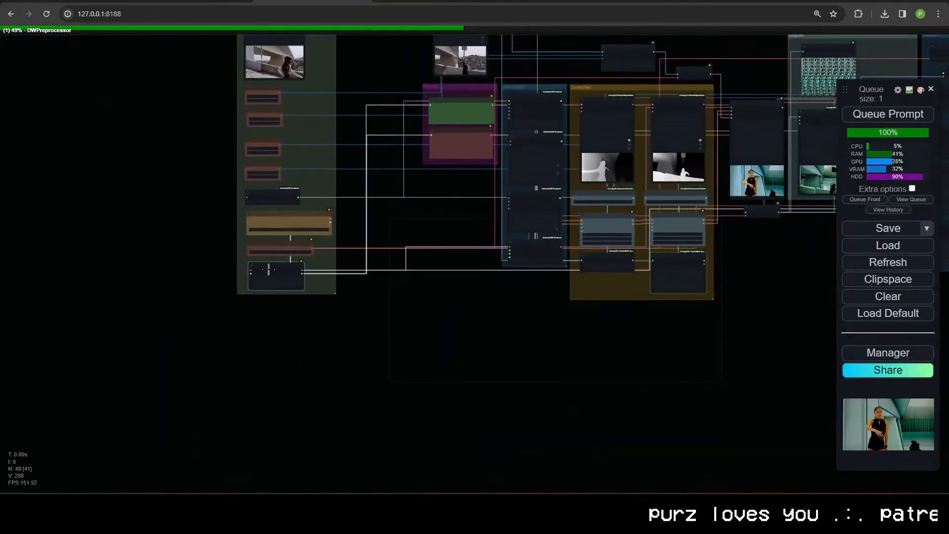
# Step: Look over the workflow again and check the DWPose entries in the ComfyUI console, back to where the run started
pyautogui.scroll(-1, 305, 200)
pyautogui.moveTo(305, 201); pyautogui.dragTo(263, 339)
pyautogui.moveTo(263, 148); pyautogui.dragTo(389, 147)
pyautogui.scroll(6, 422, 300)
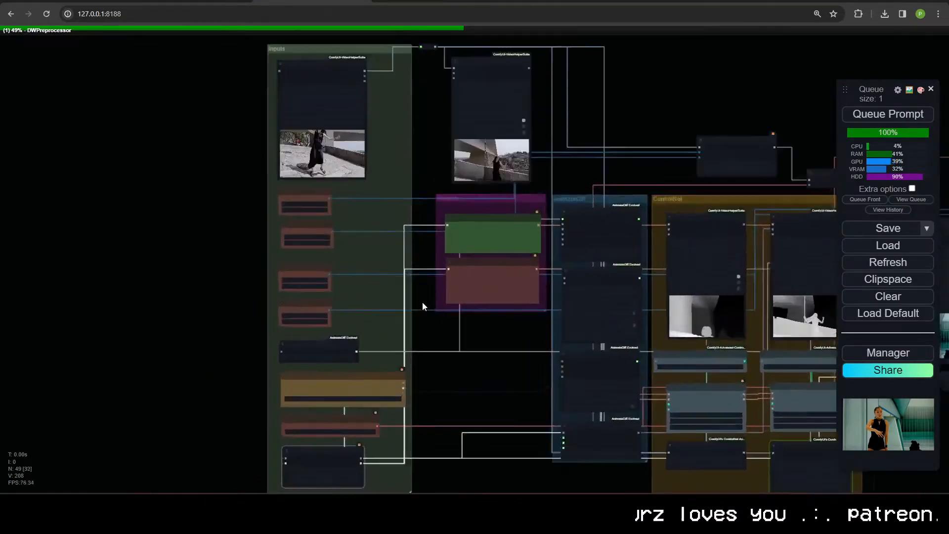
pyautogui.moveTo(423, 333); pyautogui.dragTo(325, 246)
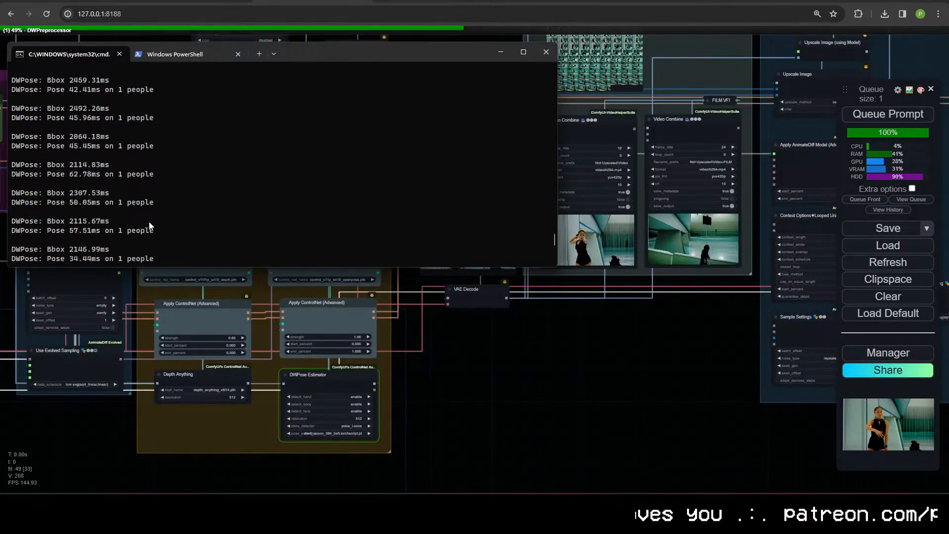
pyautogui.scroll(10, 149, 222)
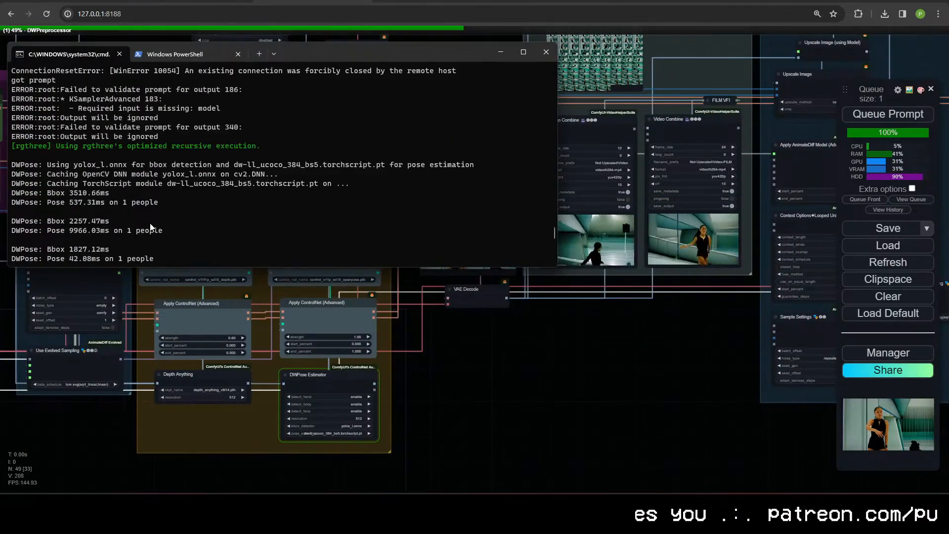
pyautogui.scroll(-15, 149, 216)
pyautogui.moveTo(465, 350); pyautogui.dragTo(635, 364)
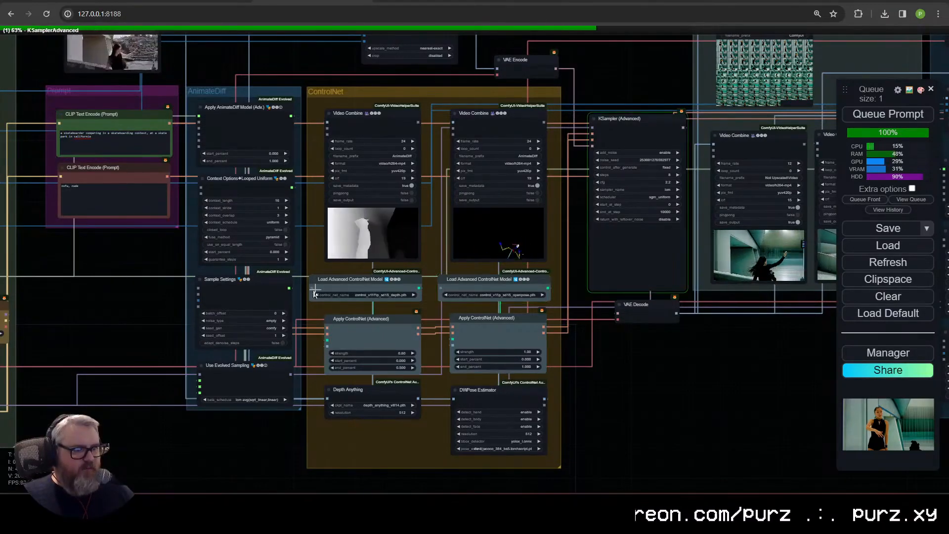
# Step: Enlarge the ComfyUI console and go back to its startup log to read the DWPose Onnxruntime warning
pyautogui.moveTo(0, 37); pyautogui.dragTo(341, 2)
pyautogui.scroll(14, 346, 222)
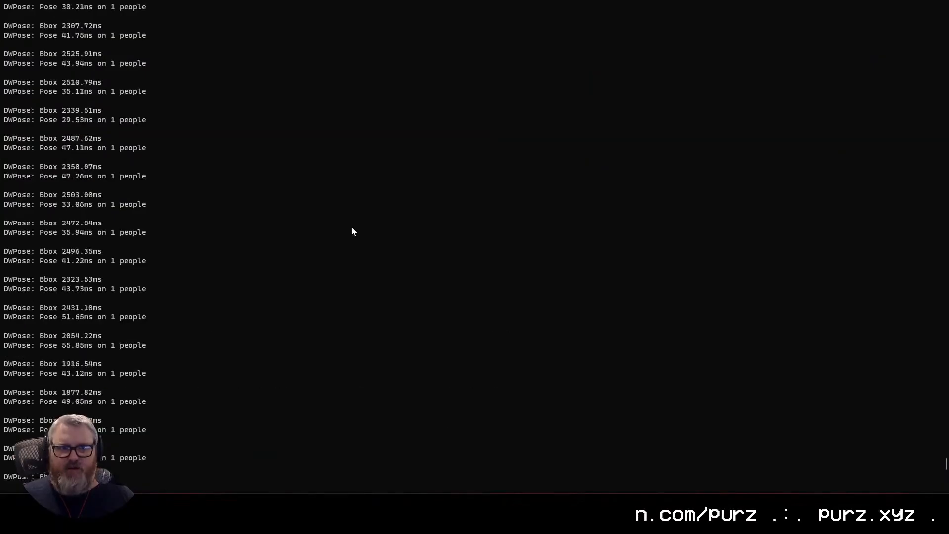
pyautogui.moveTo(944, 464); pyautogui.dragTo(929, 19)
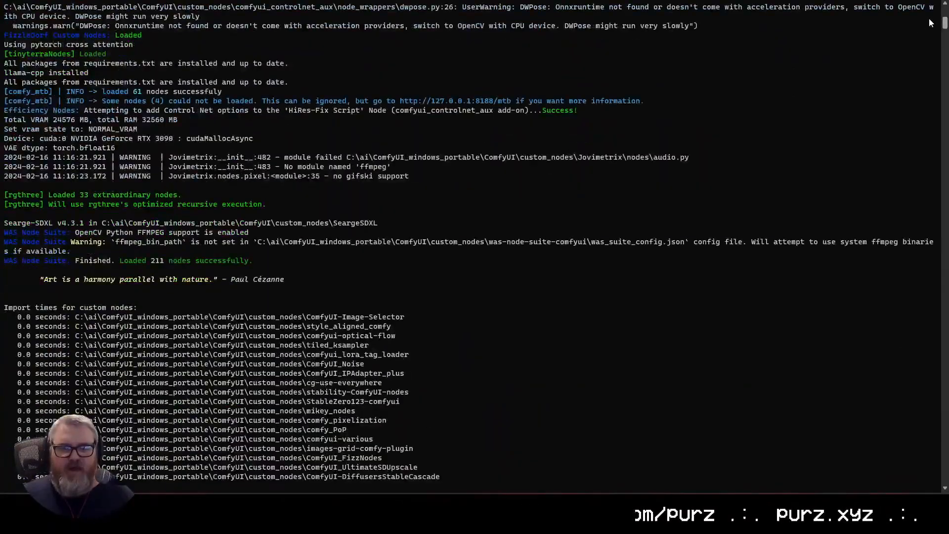
pyautogui.scroll(9, 445, 269)
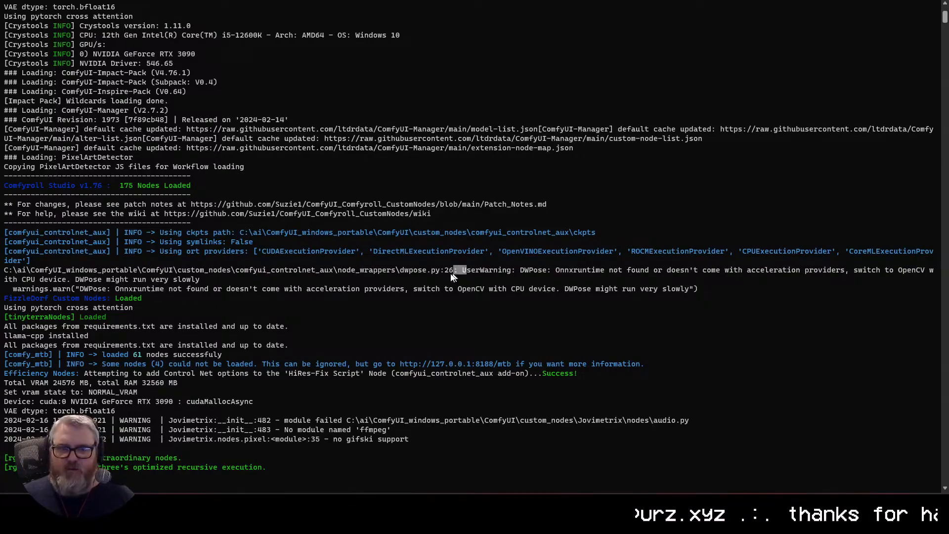
# Step: Copy the DWPose Onnxruntime warning text from the console, search the web for it, and open the r/comfyui post on resolving it
pyautogui.moveTo(453, 277); pyautogui.dragTo(197, 278)
pyautogui.hotkey('ctrl', 'c')
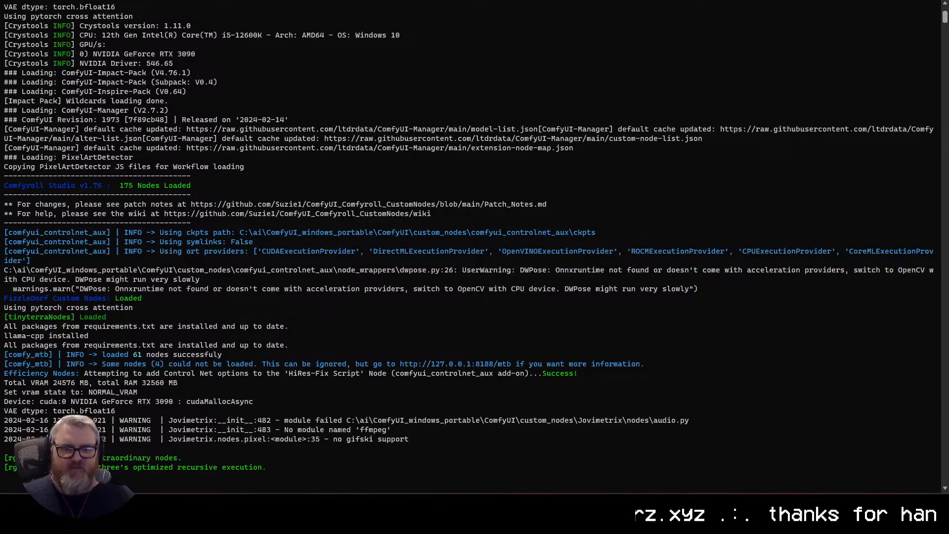
pyautogui.moveTo(105, 504)
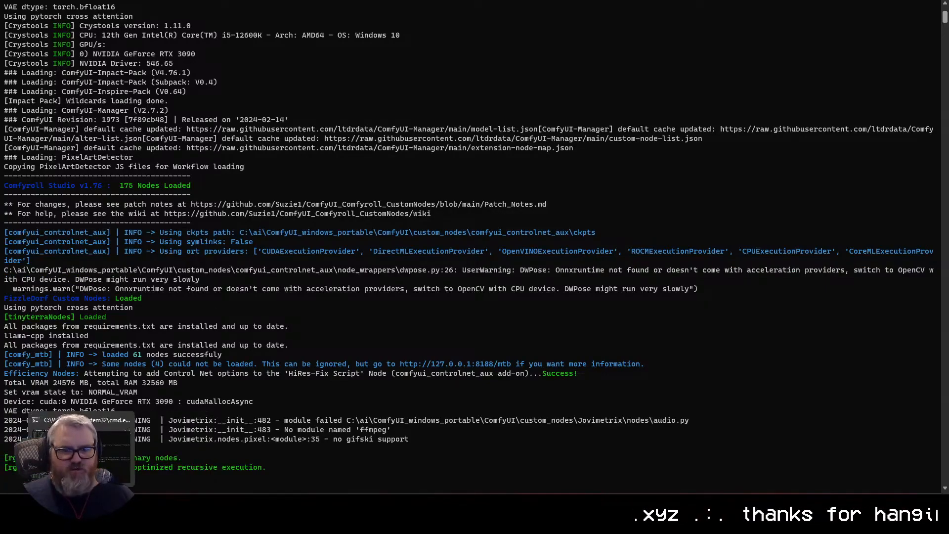
pyautogui.click(82, 519)
pyautogui.hotkey('ctrl', 't')
pyautogui.hotkey('ctrl', 'v')
pyautogui.press('Return')
pyautogui.click(345, 223)
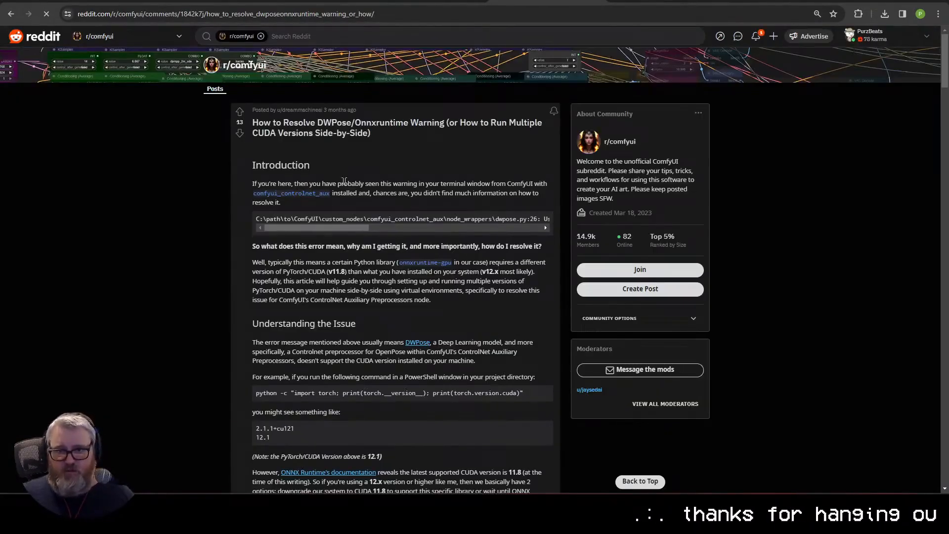
# Step: Read the Reddit guide's explanation of the warning and its virtual environment, PyTorch for CUDA 11.8 and ONNX Runtime installation instructions
pyautogui.scroll(4, 374, 246)
pyautogui.scroll(-5, 374, 246)
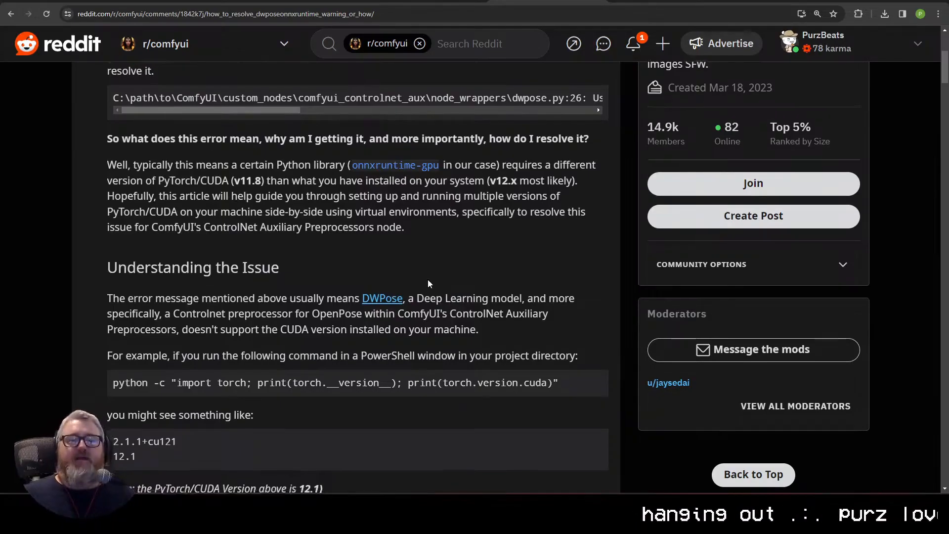
pyautogui.scroll(-4, 428, 280)
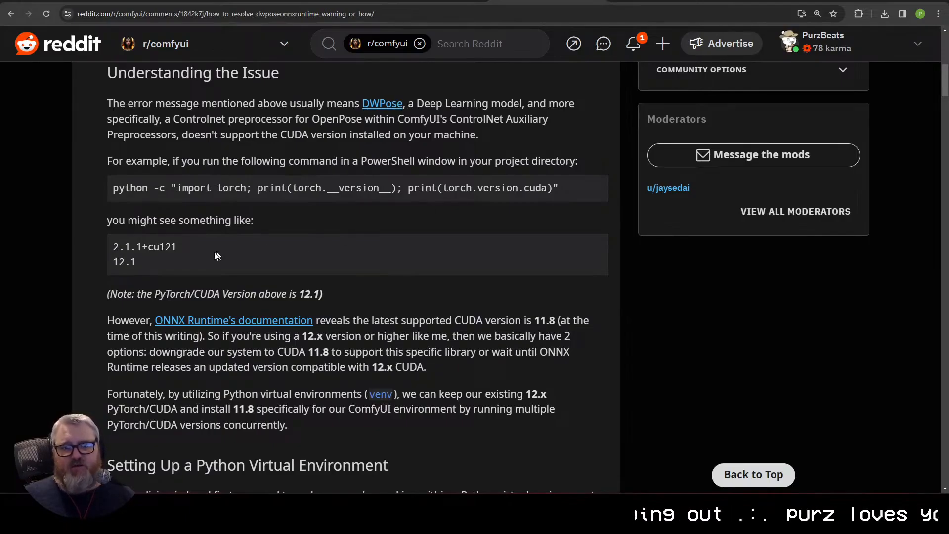
pyautogui.scroll(-13, 221, 329)
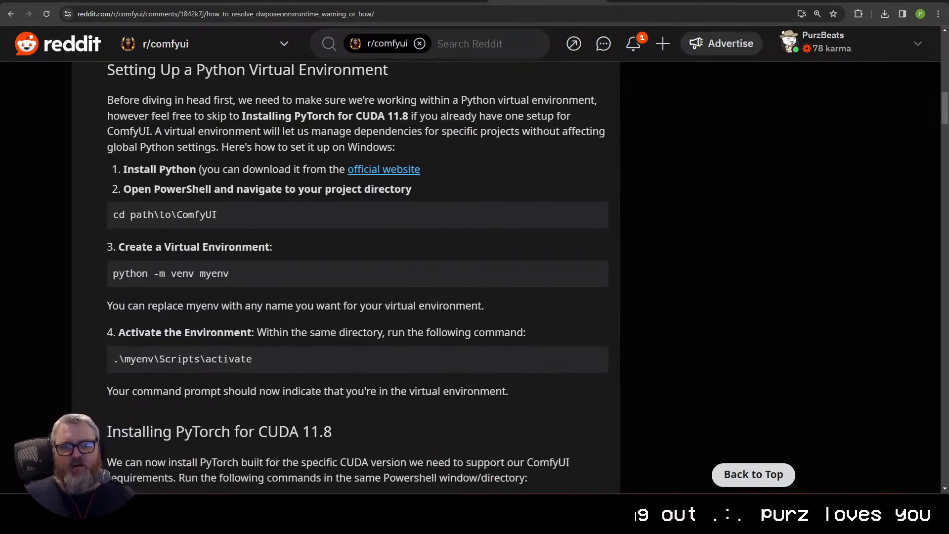
pyautogui.scroll(-4, 278, 290)
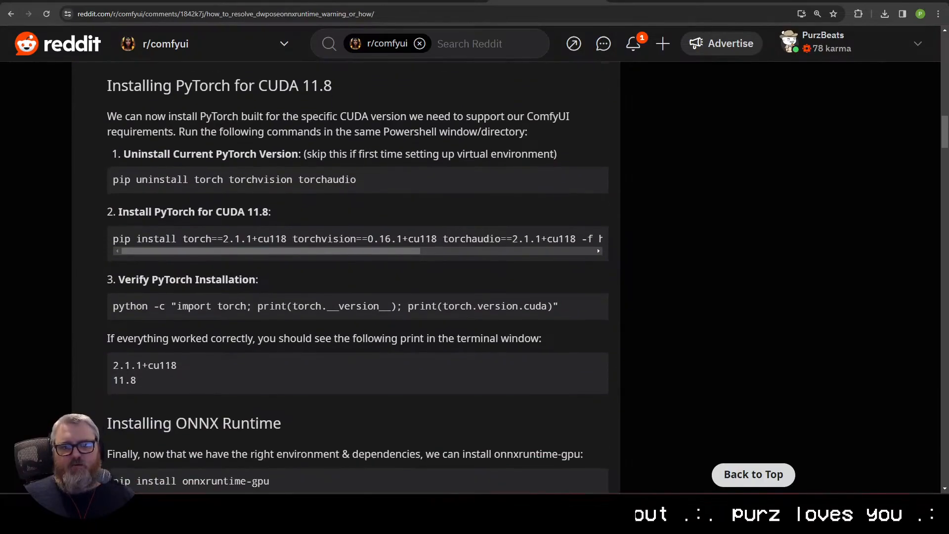
pyautogui.scroll(-4, 278, 291)
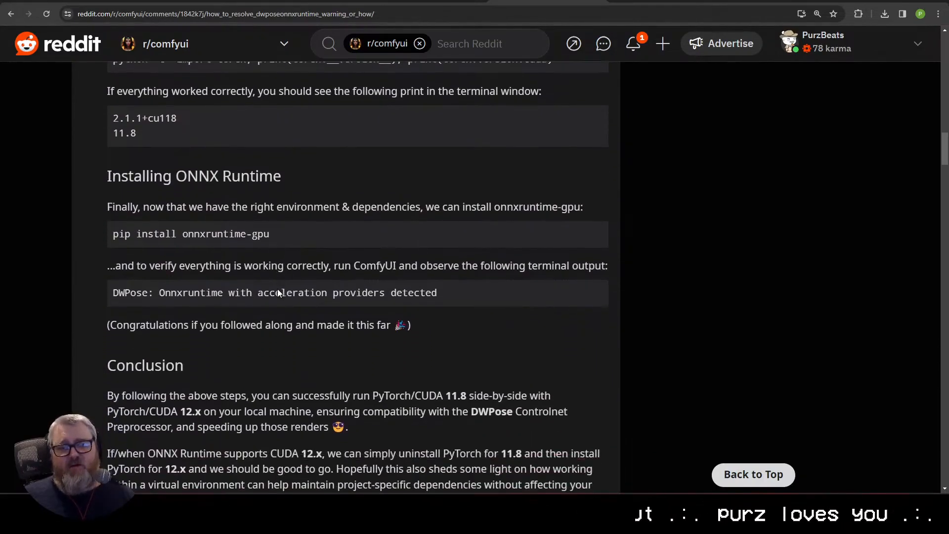
pyautogui.scroll(-2, 369, 351)
pyautogui.scroll(6, 362, 341)
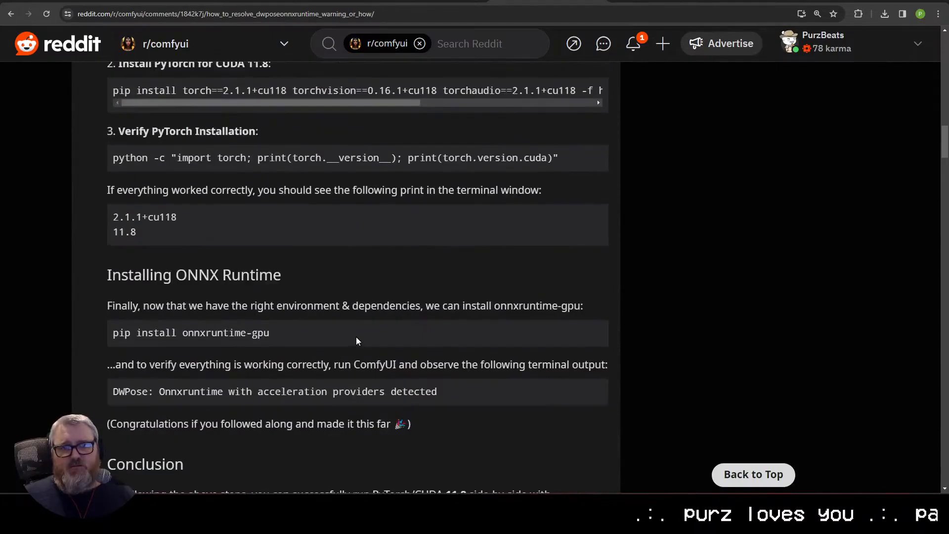
pyautogui.scroll(-1, 356, 339)
pyautogui.scroll(4, 356, 339)
pyautogui.scroll(1, 357, 276)
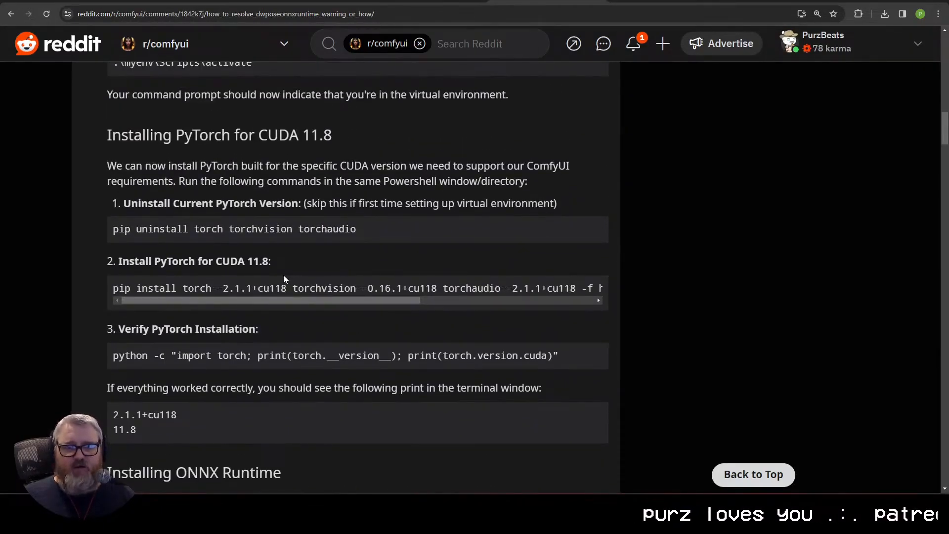
pyautogui.moveTo(287, 300)
pyautogui.mouseDown()
pyautogui.moveTo(410, 300)
pyautogui.moveTo(287, 309)
pyautogui.mouseUp()
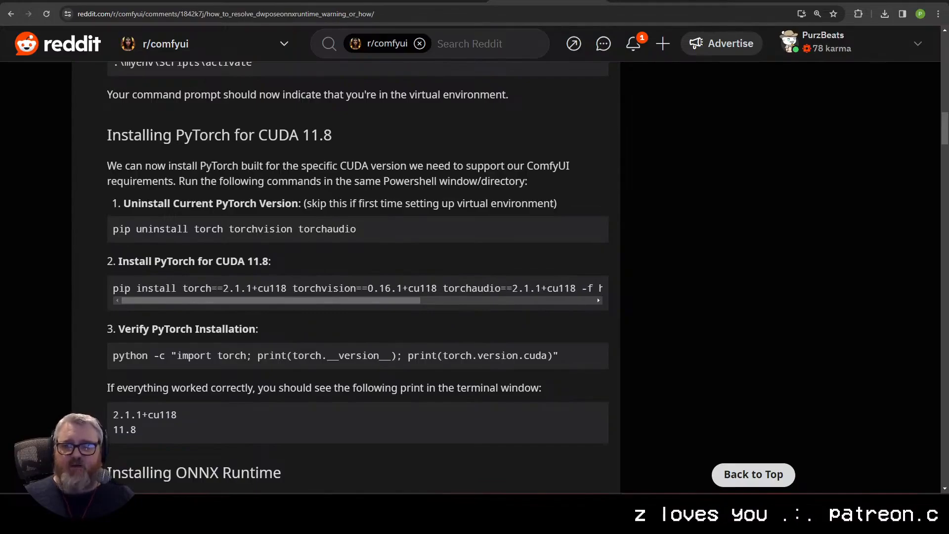
# Step: Return to the ComfyUI workflow and examine the DWPose preview in the ControlNet group and the KSampler progress
pyautogui.click(55, 3)
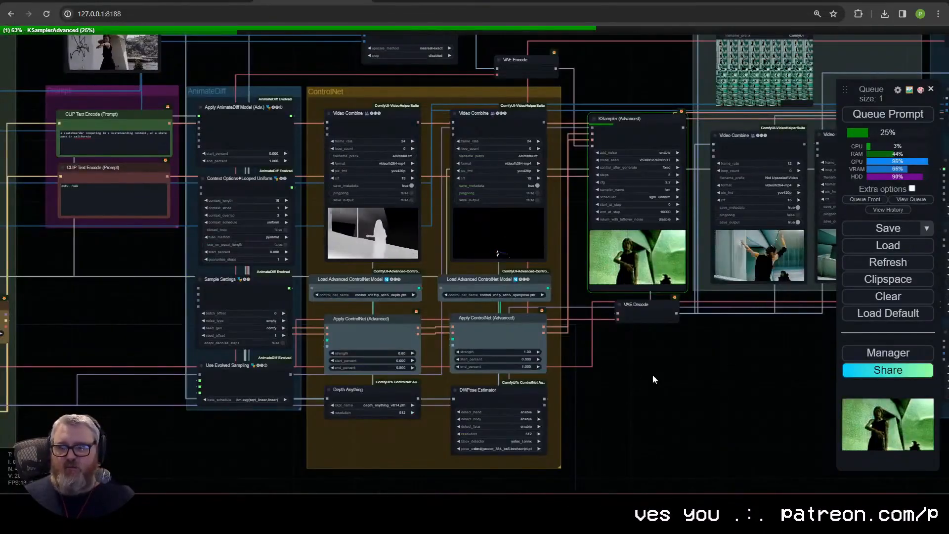
pyautogui.scroll(2, 653, 375)
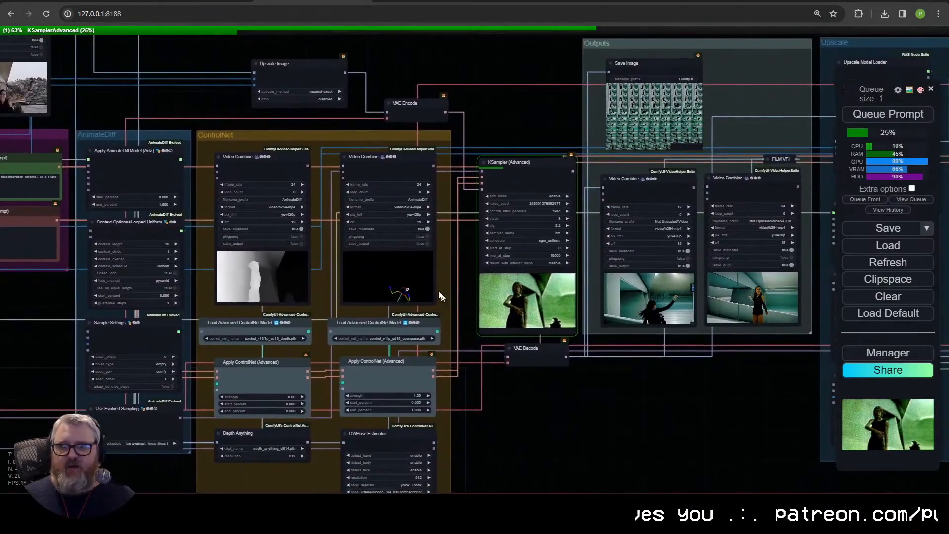
pyautogui.scroll(15, 386, 290)
pyautogui.scroll(-6, 267, 213)
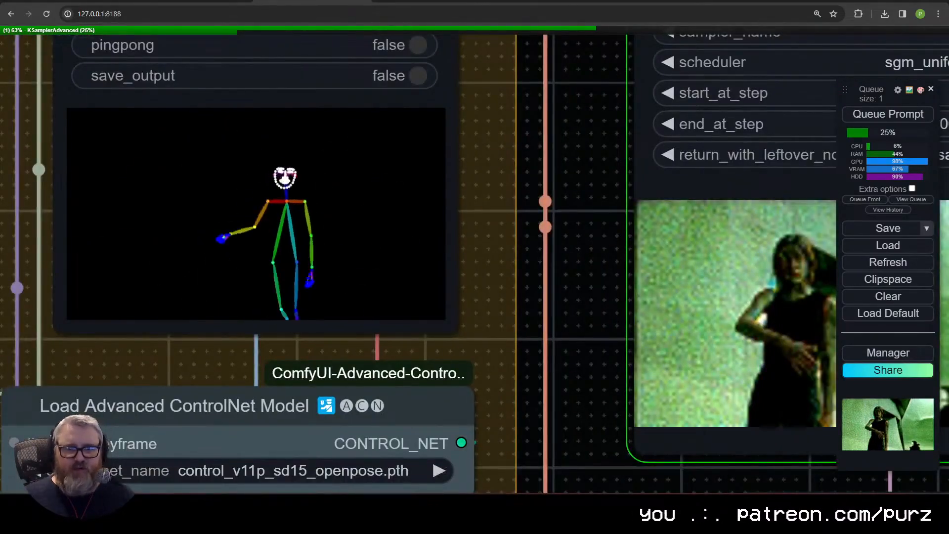
pyautogui.scroll(-10, 455, 400)
pyautogui.scroll(5, 454, 400)
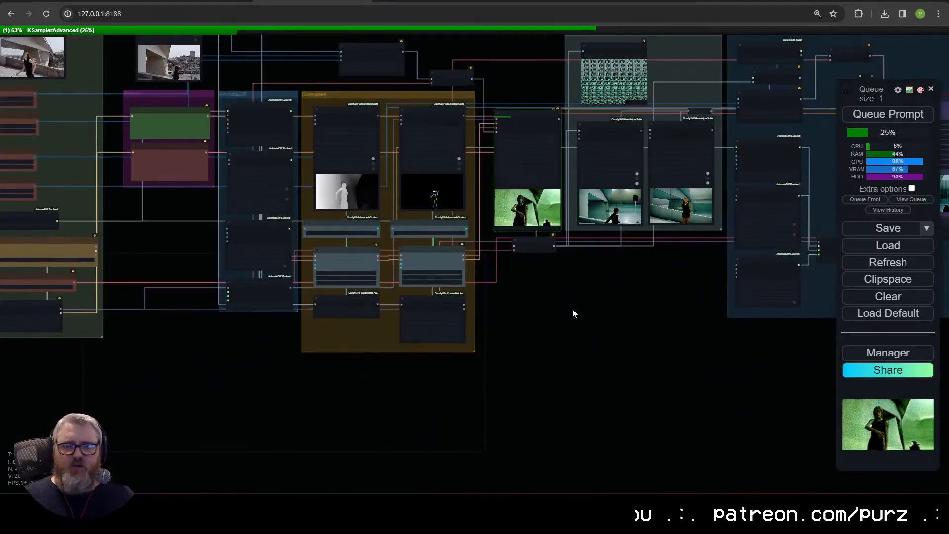
pyautogui.scroll(5, 571, 314)
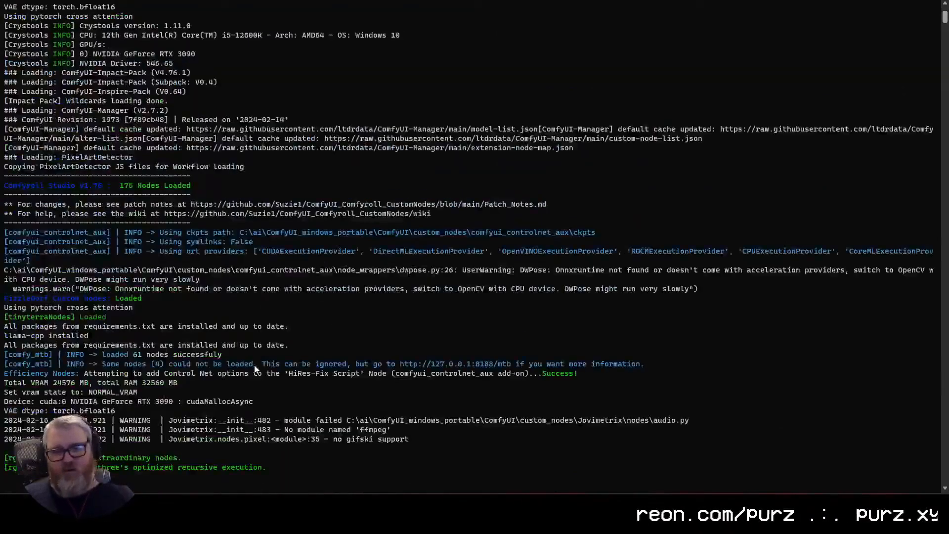
# Step: Check the earlier startup lines in the console, glance at the Reddit guide once more, and return to the ComfyUI workflow
pyautogui.scroll(4, 253, 364)
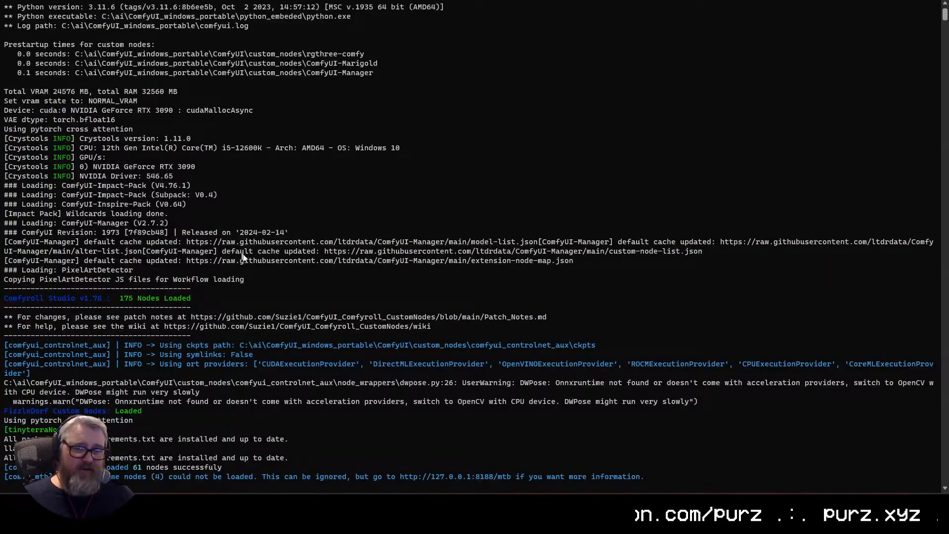
pyautogui.moveTo(99, 502)
pyautogui.moveTo(141, 433)
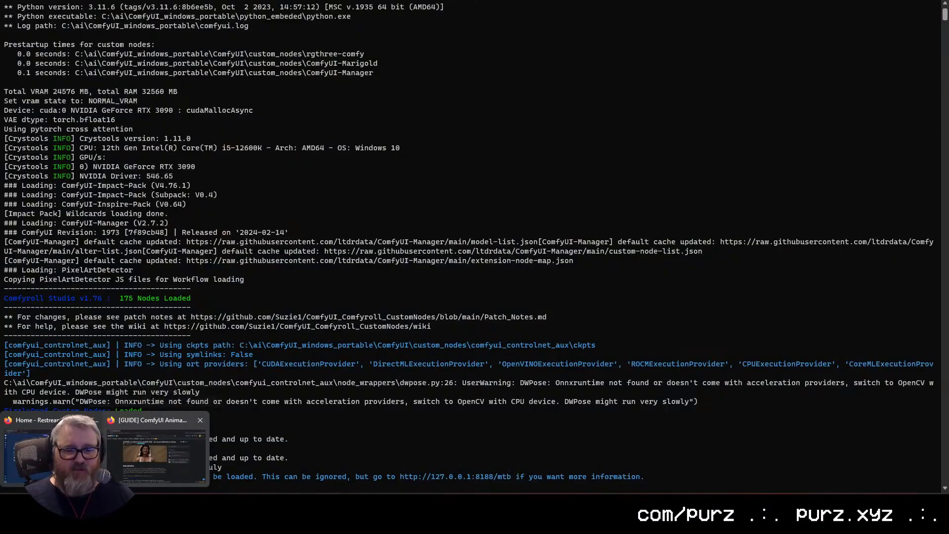
pyautogui.click(121, 503)
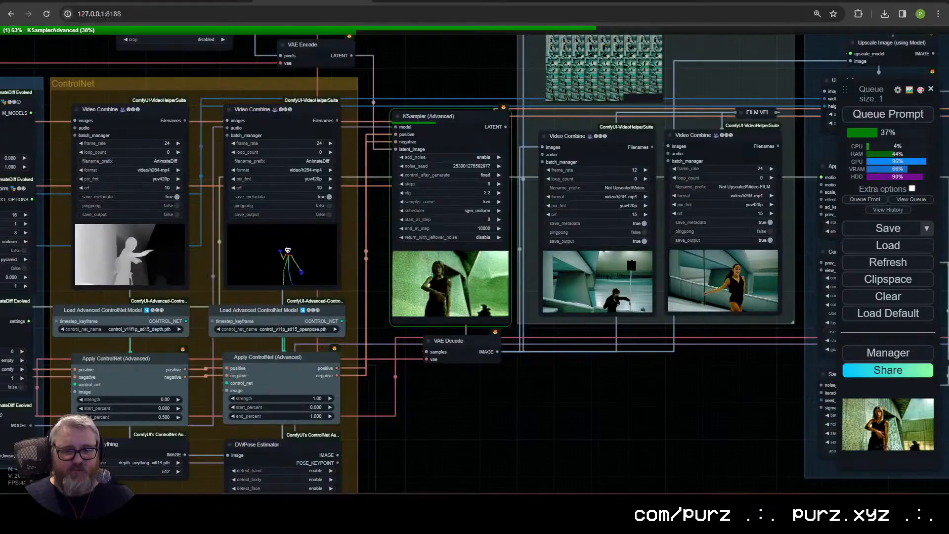
pyautogui.click(548, 1)
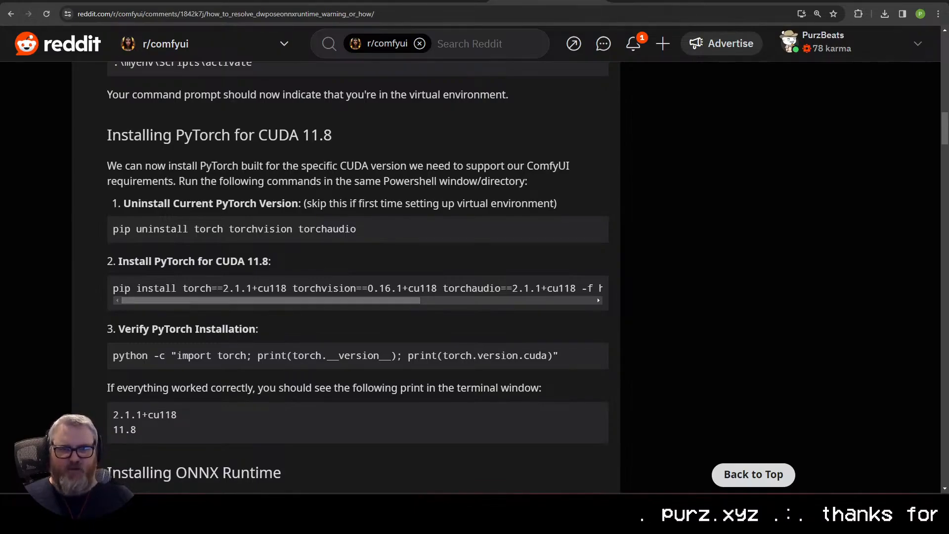
pyautogui.click(313, 1)
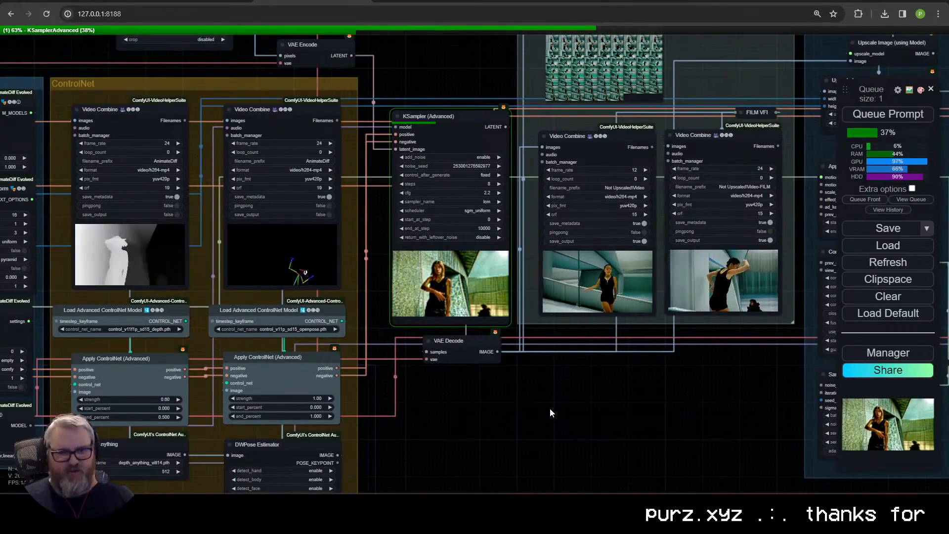
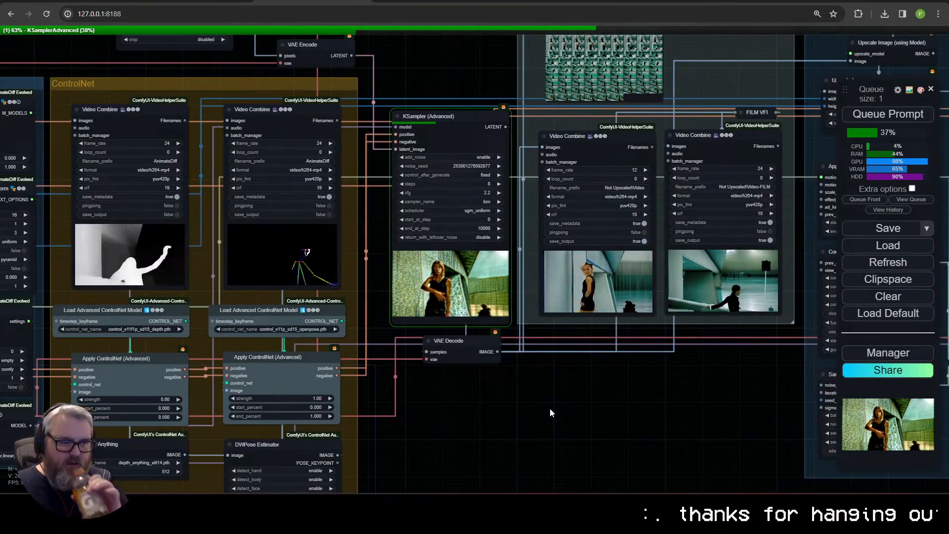
# Step: Examine the KSampler progress, its live preview and the video previews in the Outputs and Upscale groups
pyautogui.scroll(-4, 550, 408)
pyautogui.moveTo(550, 408); pyautogui.dragTo(152, 303)
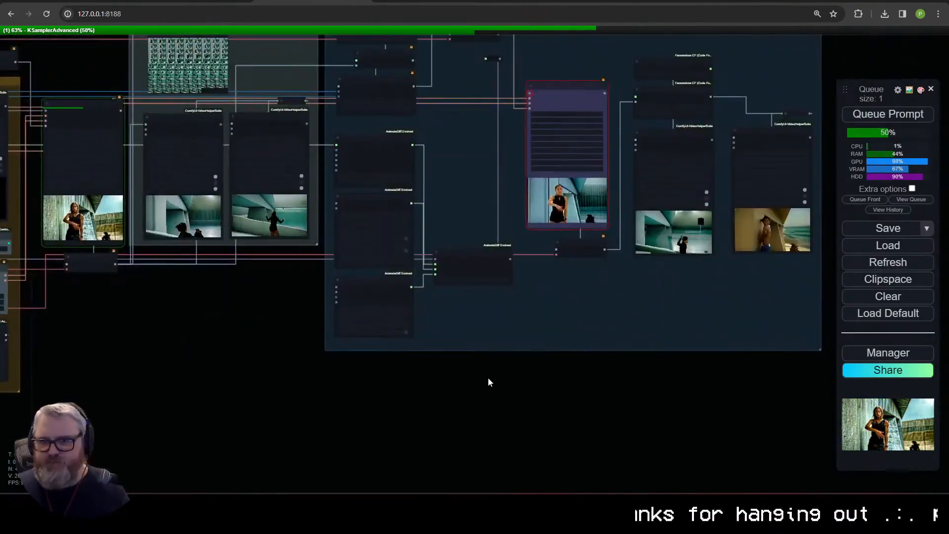
pyautogui.moveTo(487, 378); pyautogui.dragTo(489, 440)
pyautogui.scroll(3, 490, 440)
pyautogui.scroll(6, 417, 440)
pyautogui.scroll(-3, 417, 441)
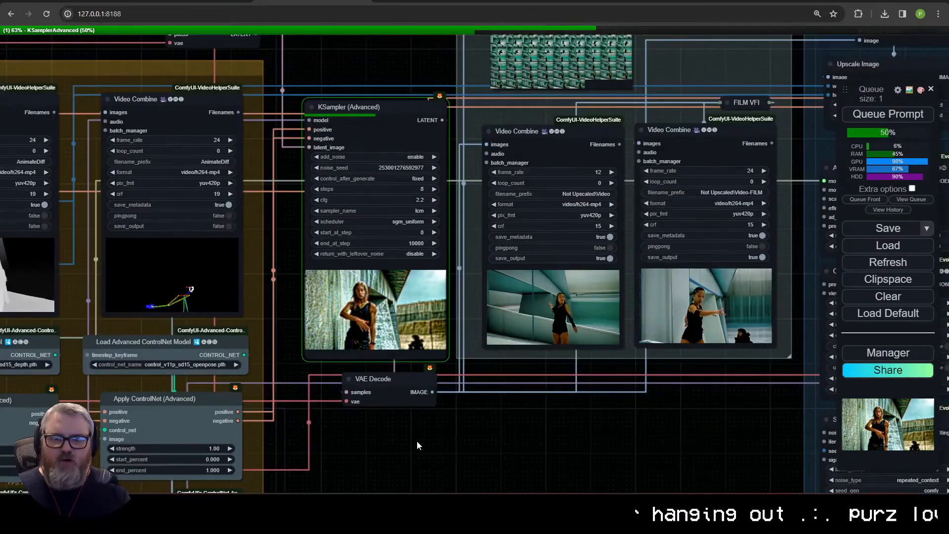
pyautogui.scroll(4, 417, 440)
pyautogui.scroll(-2, 428, 420)
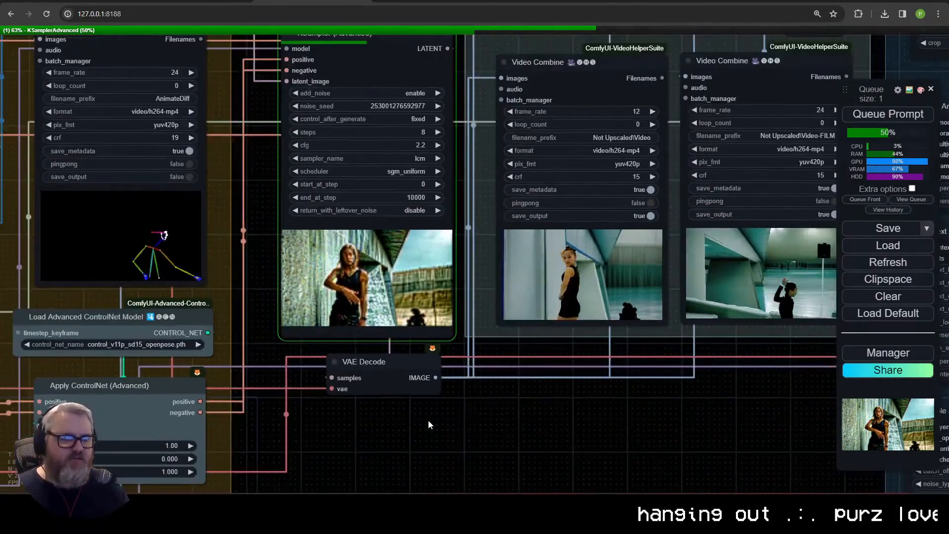
pyautogui.scroll(-2, 358, 420)
# Step: Switch back to the Reddit DWPose guide and bring up the command prompt for the ComfyUI_windows_portable folder
pyautogui.hotkey('alt', 'Tab')
pyautogui.hotkey('alt', 'Tab')
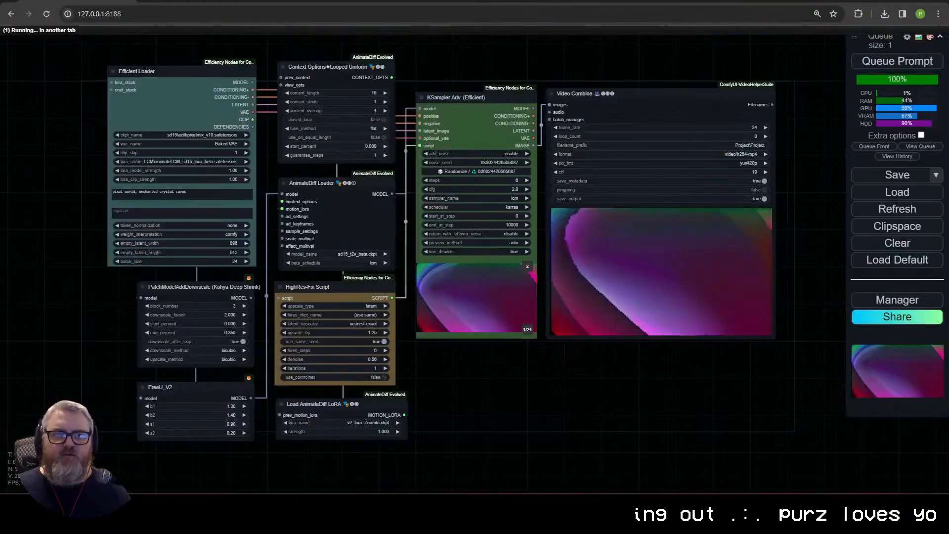
pyautogui.click(196, 1)
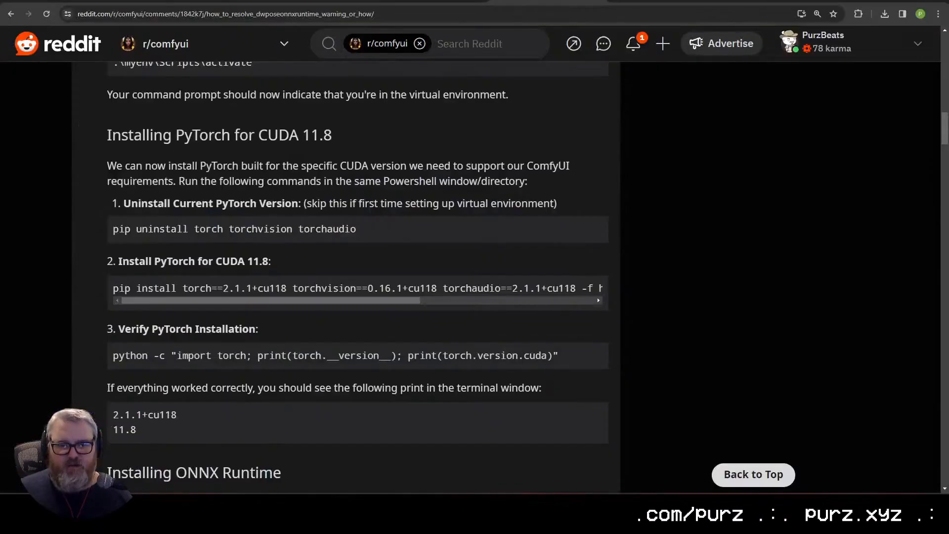
pyautogui.moveTo(234, 503)
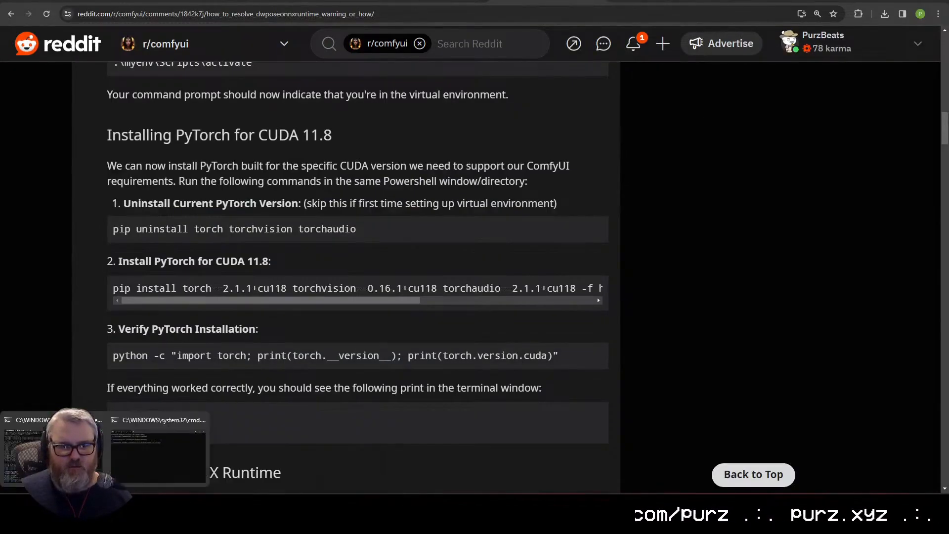
pyautogui.click(177, 427)
pyautogui.scroll(4, 402, 222)
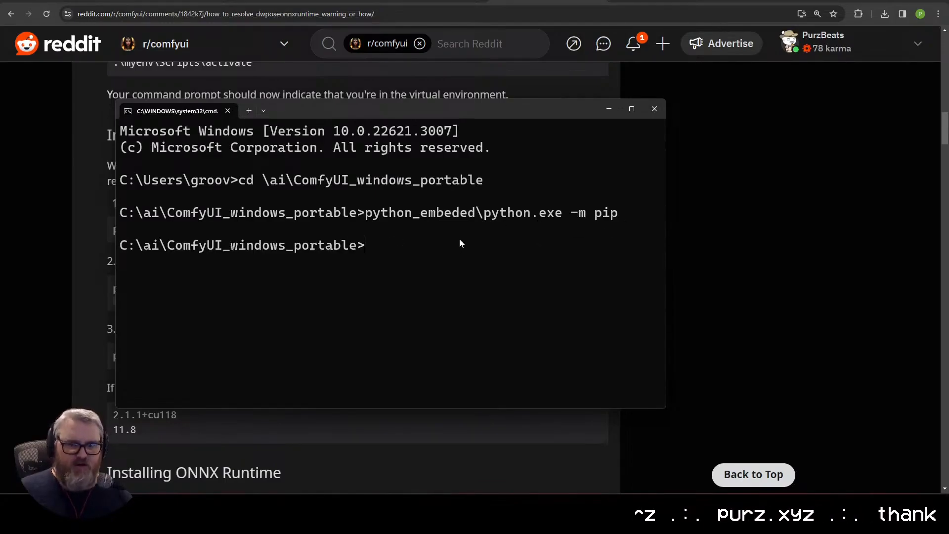
# Step: Open the ComfyUI_windows_portable folder, look through python_embeded for the Python executable, and close the folder window
pyautogui.press('super+r')
pyautogui.press('Return')
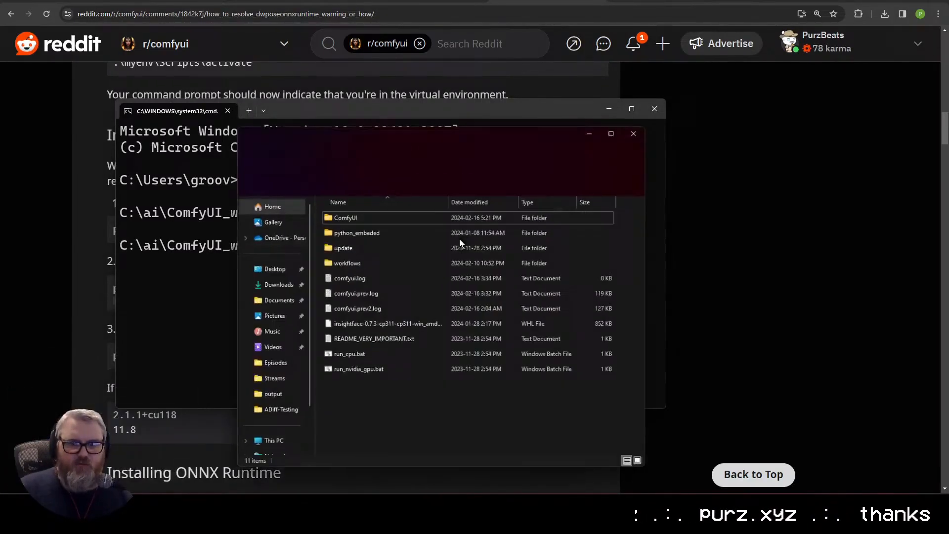
pyautogui.click(458, 238)
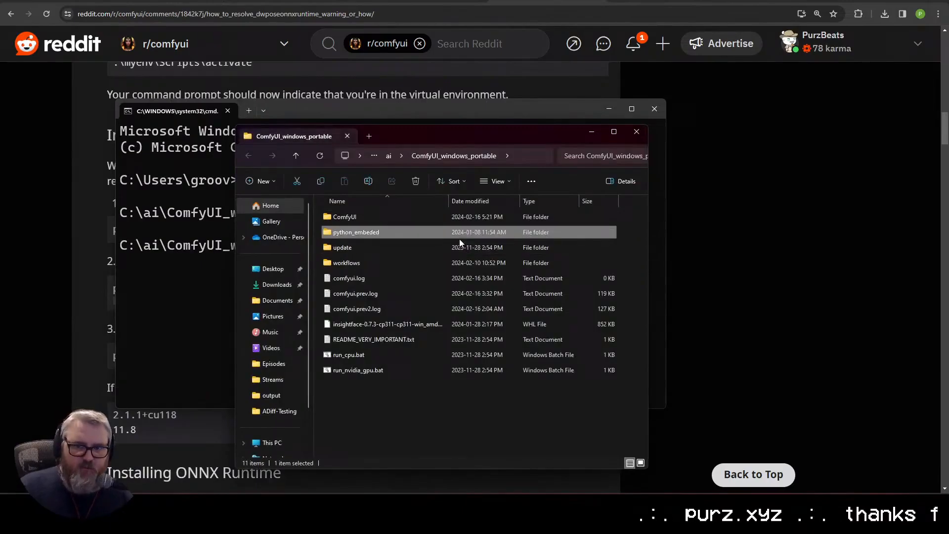
pyautogui.doubleClick(458, 238)
pyautogui.press('p')
pyautogui.press('Down')
pyautogui.press('Down')
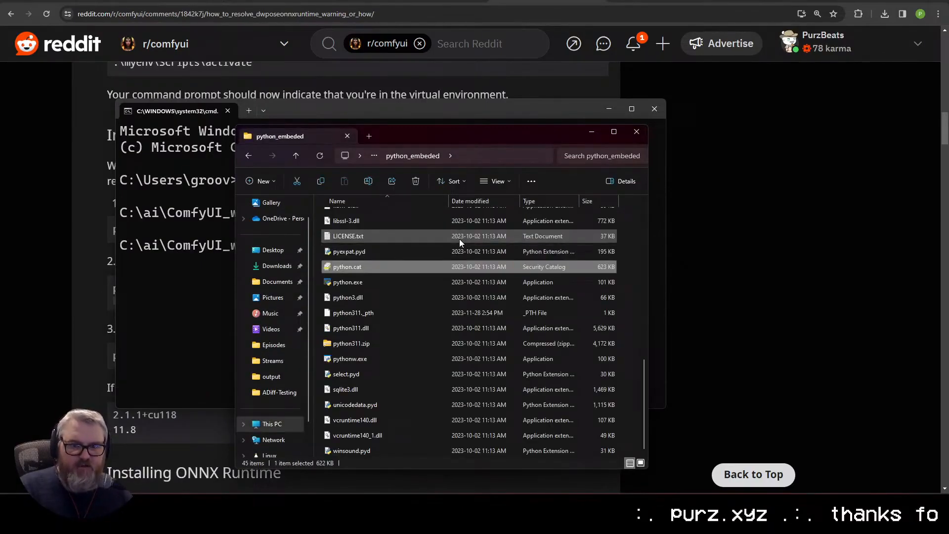
pyautogui.hotkey('alt', 'F4')
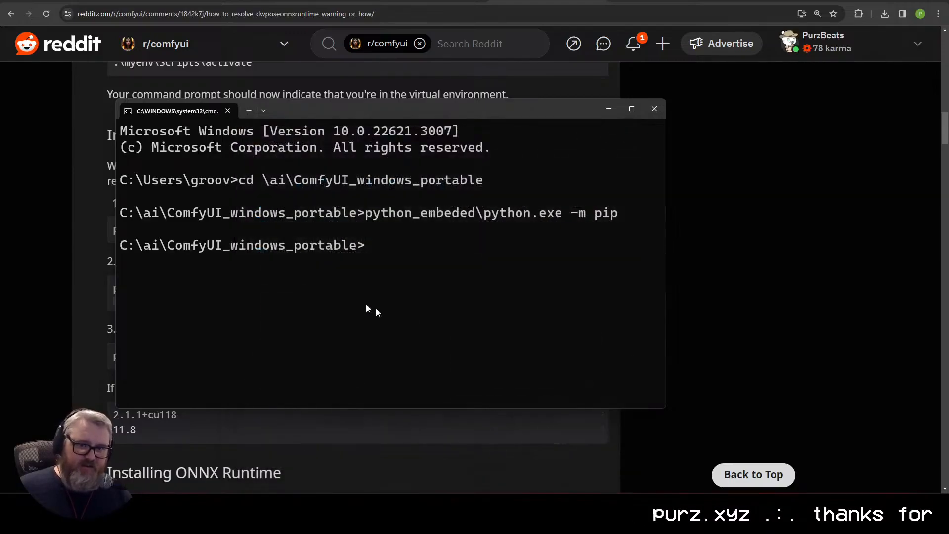
# Step: Return to the Reddit guide and review its virtual environment, PyTorch for CUDA 11.8 and onnxruntime-gpu installation commands
pyautogui.click(510, 299)
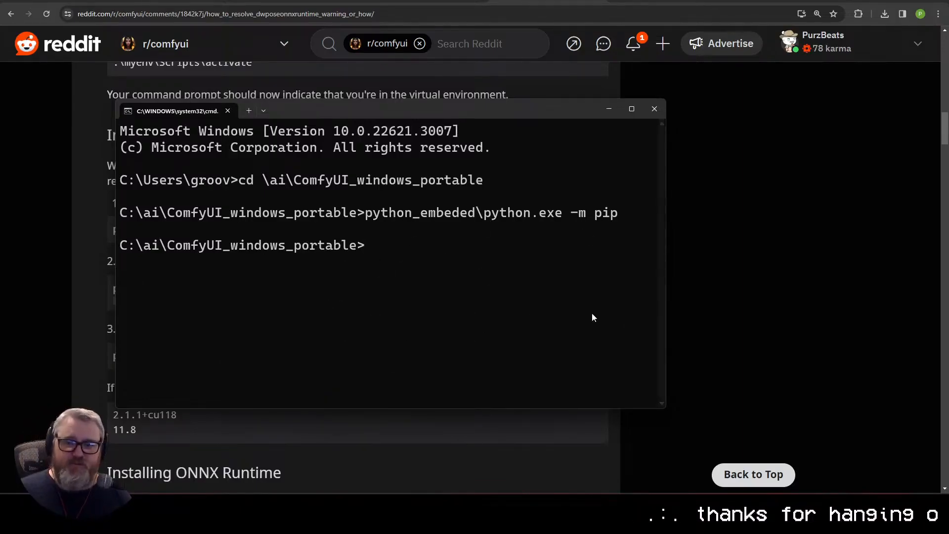
pyautogui.click(393, 453)
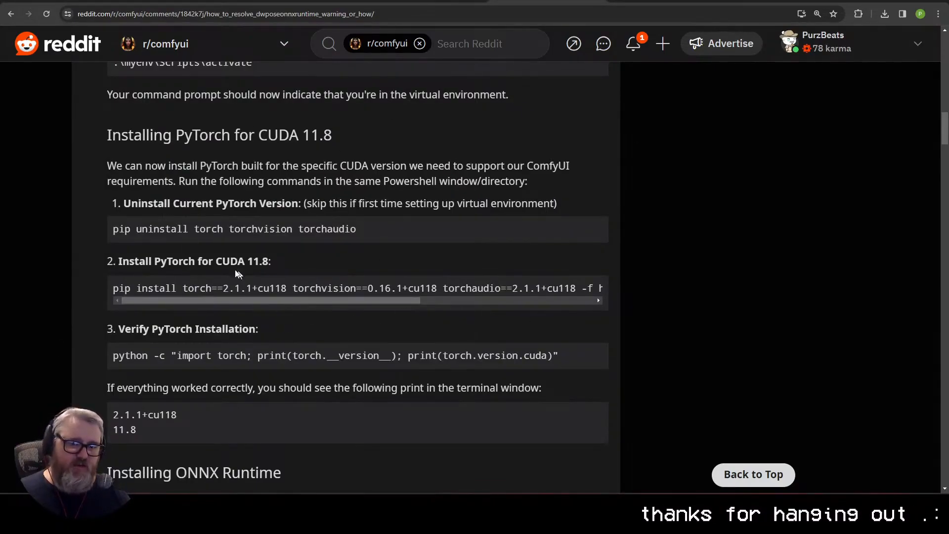
pyautogui.scroll(5, 317, 262)
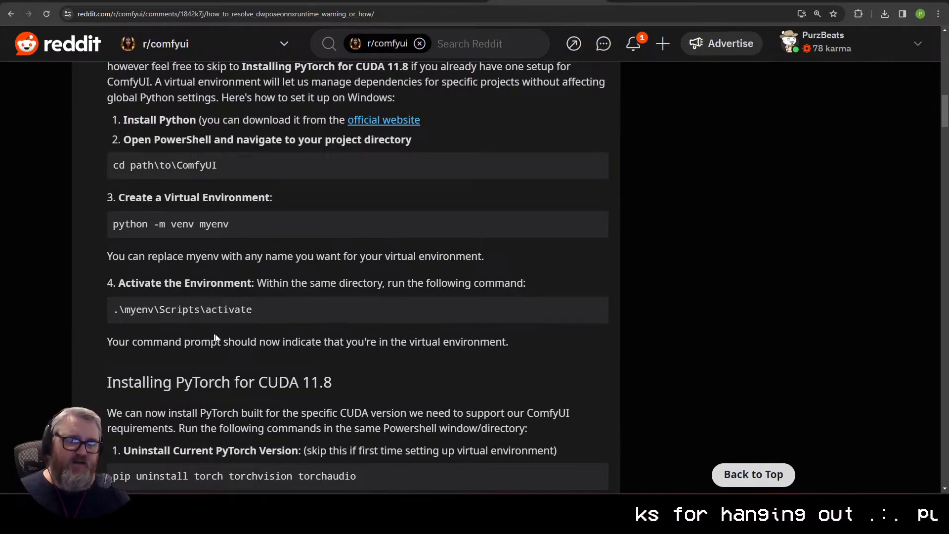
pyautogui.scroll(-4, 233, 331)
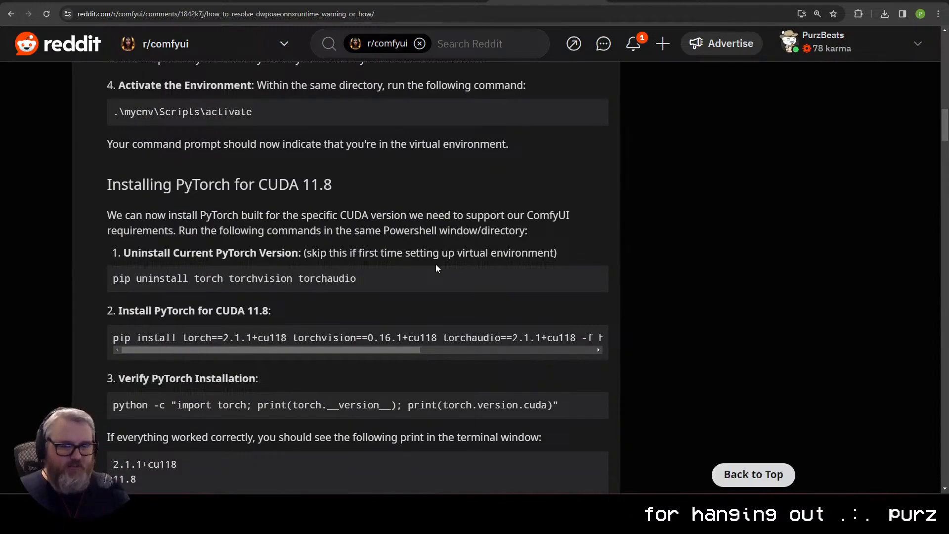
pyautogui.scroll(16, 445, 272)
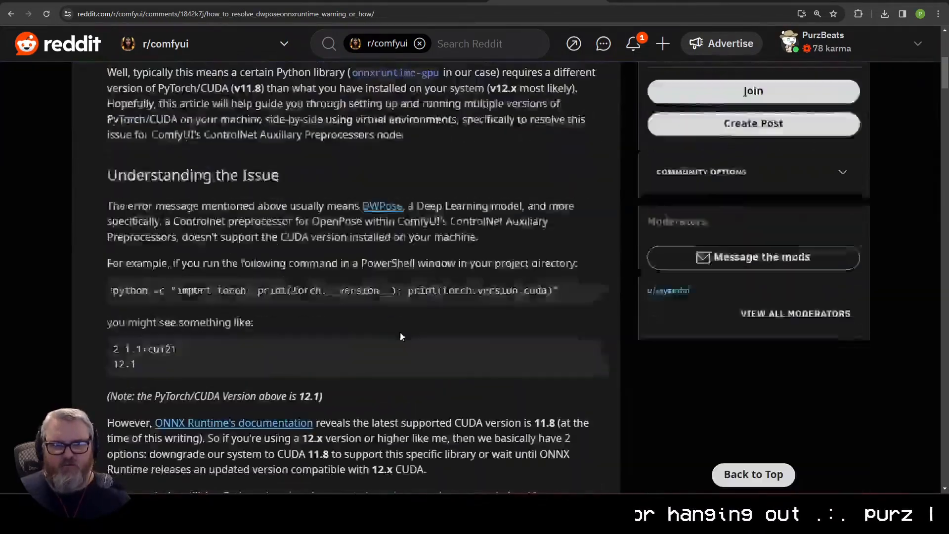
pyautogui.scroll(-10, 401, 335)
pyautogui.scroll(-15, 409, 339)
pyautogui.scroll(7, 408, 339)
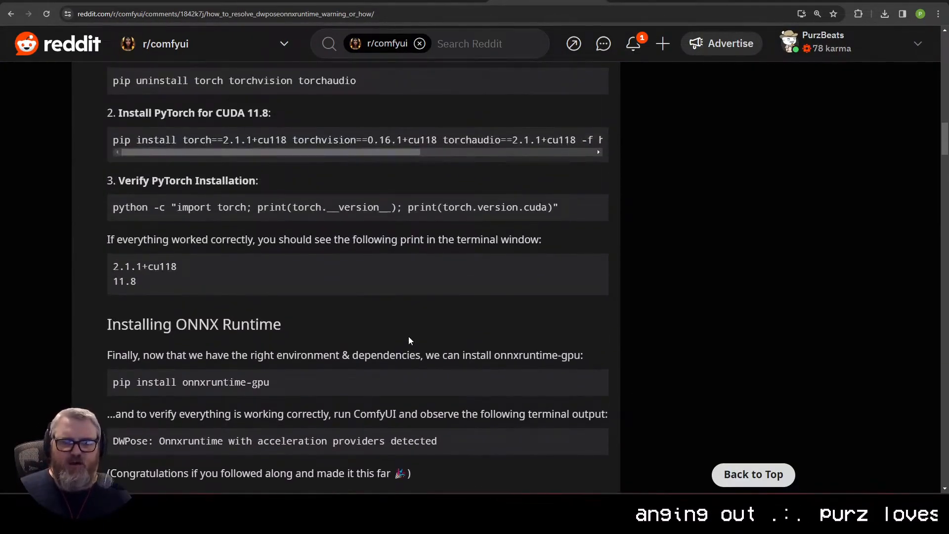
pyautogui.scroll(1, 406, 332)
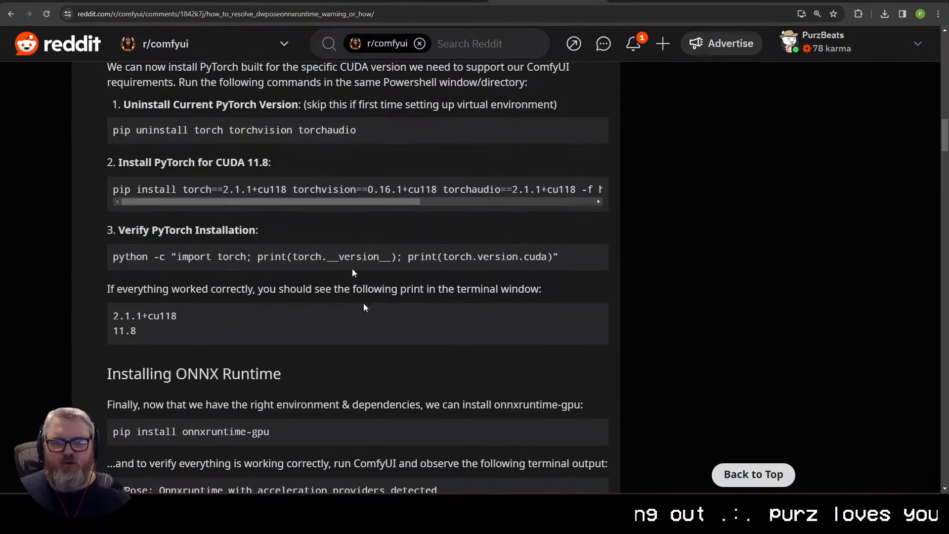
# Step: Go back to the ComfyUI workflow to check the decoding progress and inspect the GPU load in the NVITOP console
pyautogui.click(312, 1)
pyautogui.moveTo(529, 410); pyautogui.dragTo(395, 434)
pyautogui.scroll(2, 404, 436)
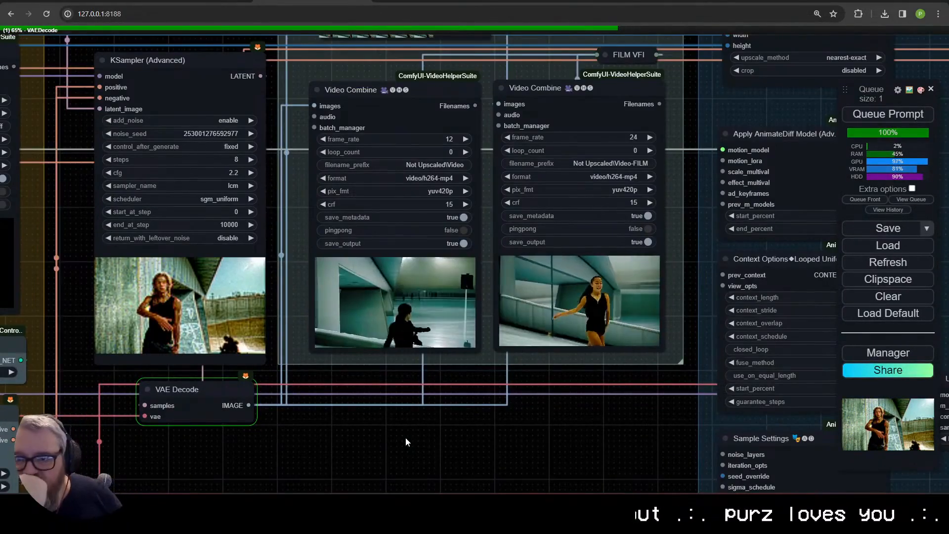
pyautogui.moveTo(170, 505)
pyautogui.click(207, 452)
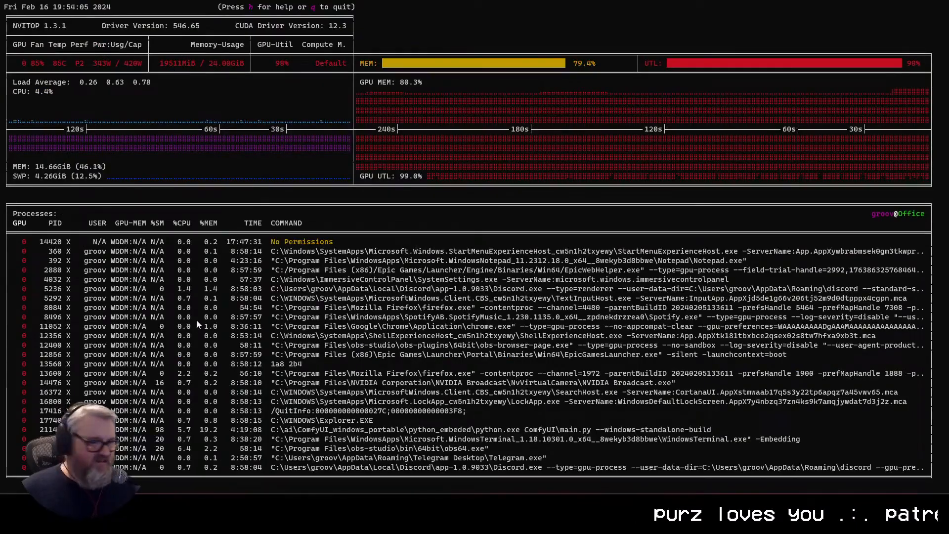
pyautogui.click(190, 454)
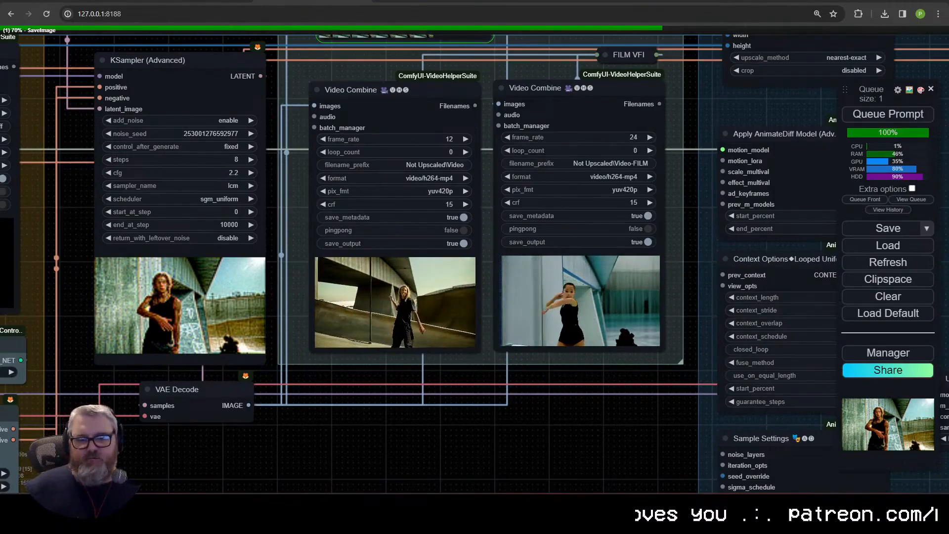
# Step: Examine the newly rendered skateboarder preview in the Not Upscaled Video Combine node up close and alongside the KSampler preview
pyautogui.scroll(12, 451, 364)
pyautogui.scroll(-3, 462, 374)
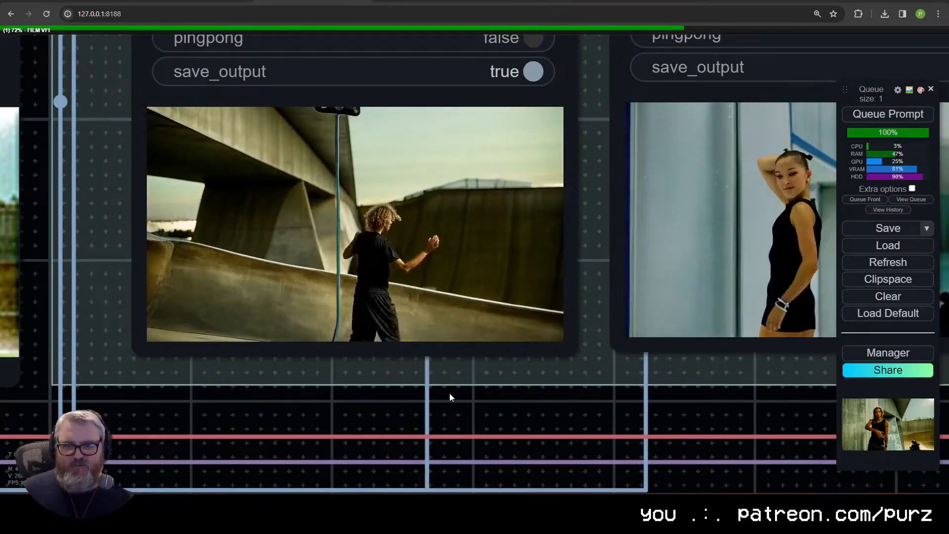
pyautogui.scroll(-6, 450, 393)
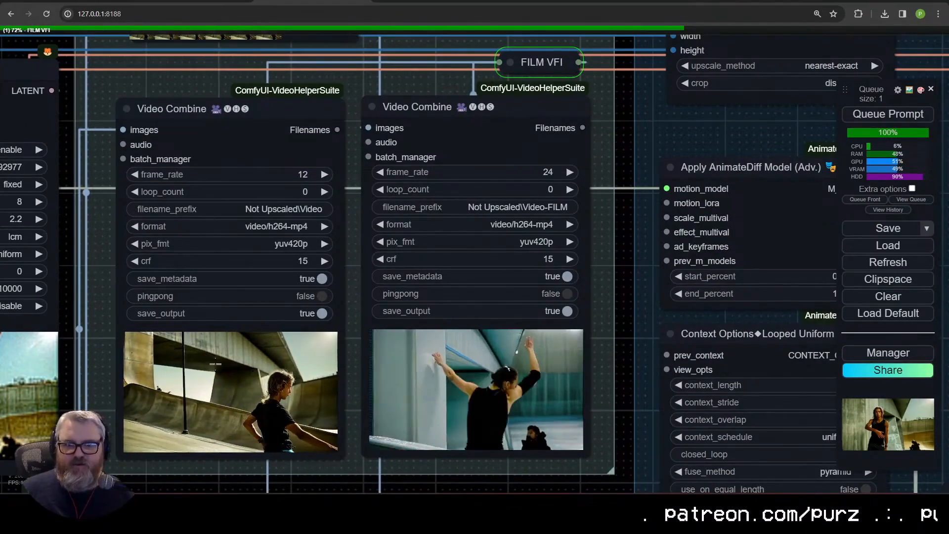
pyautogui.scroll(-1, 419, 442)
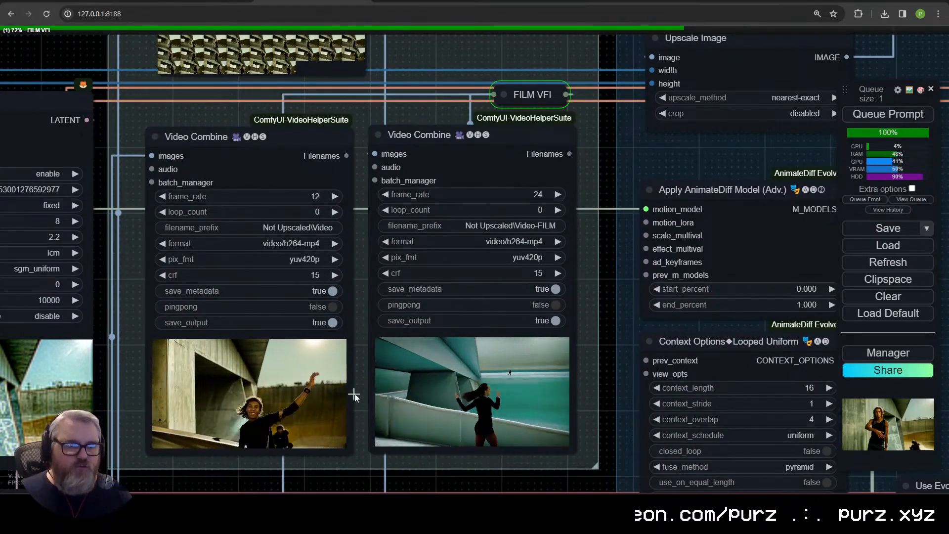
pyautogui.scroll(-6, 573, 455)
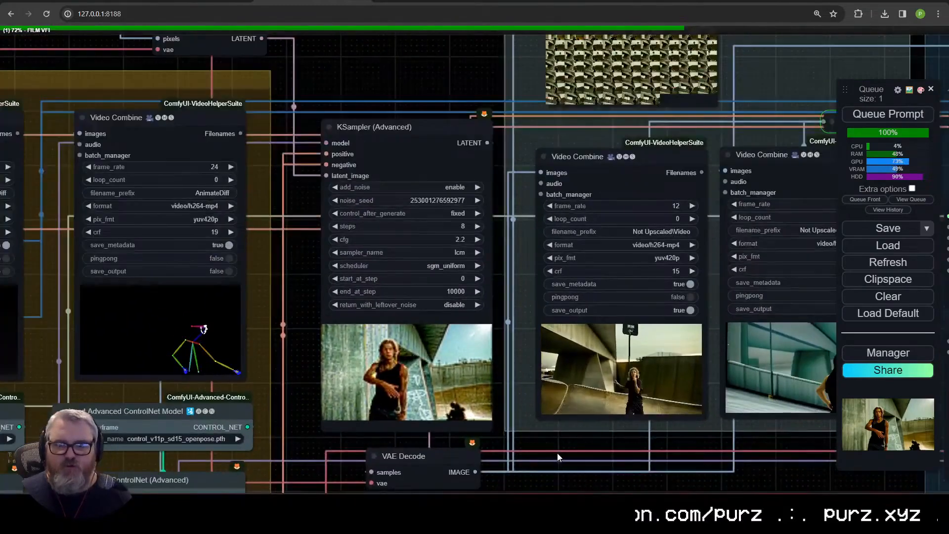
# Step: Place the source video's Video Combine node beside the rendered outputs and compare it with the plain and FILM-interpolated videos
pyautogui.scroll(-2, 576, 468)
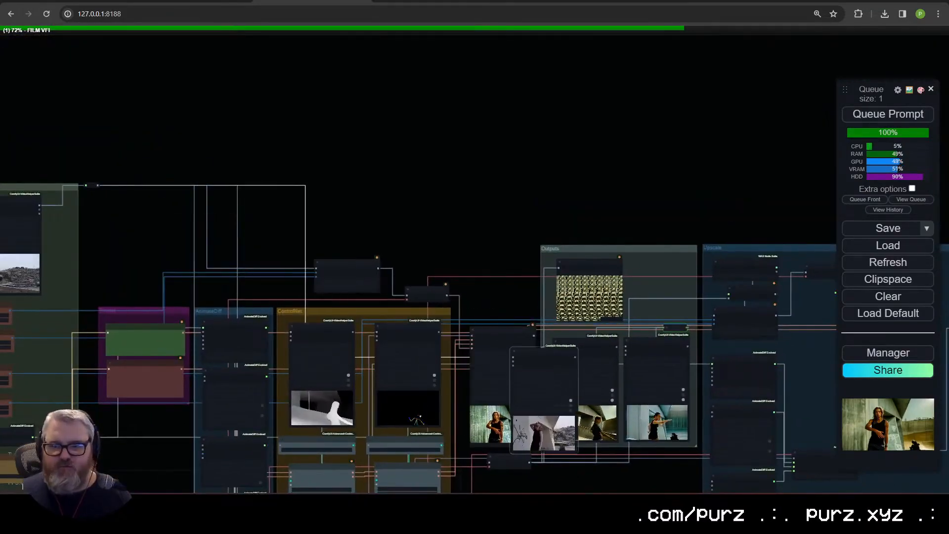
pyautogui.scroll(8, 508, 450)
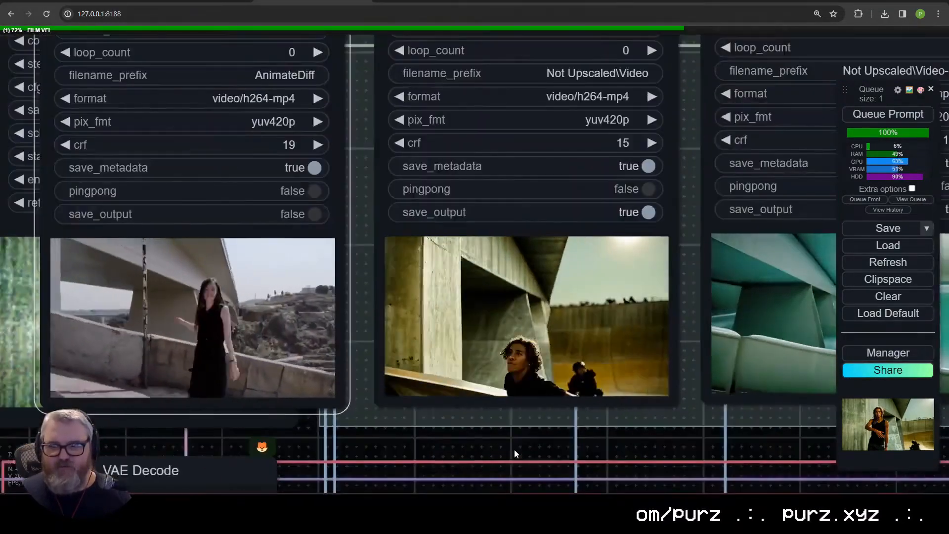
pyautogui.scroll(-3, 508, 450)
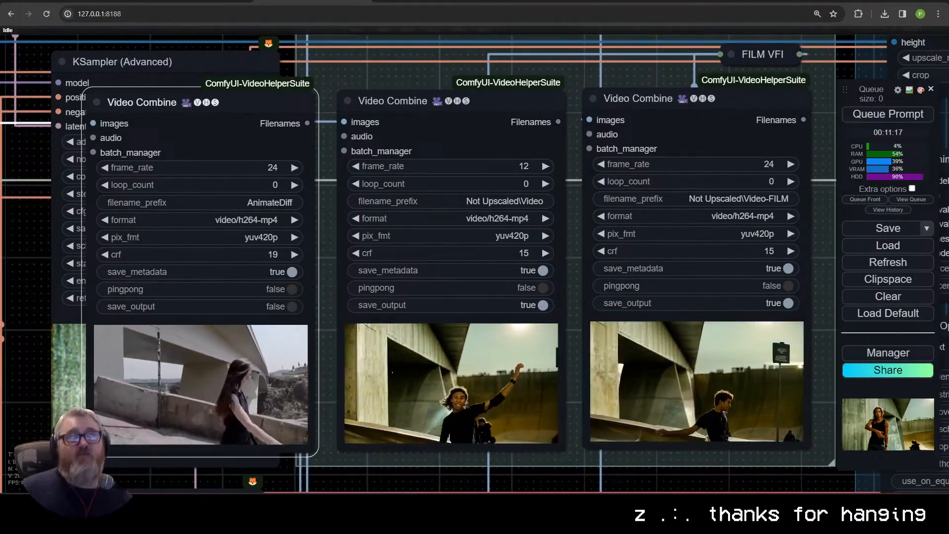
pyautogui.scroll(10, 767, 461)
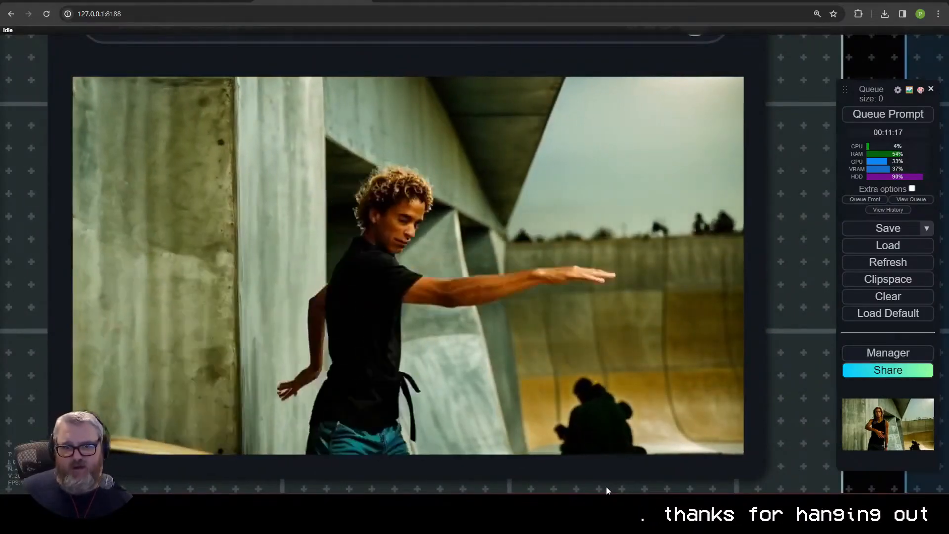
pyautogui.scroll(-20, 607, 445)
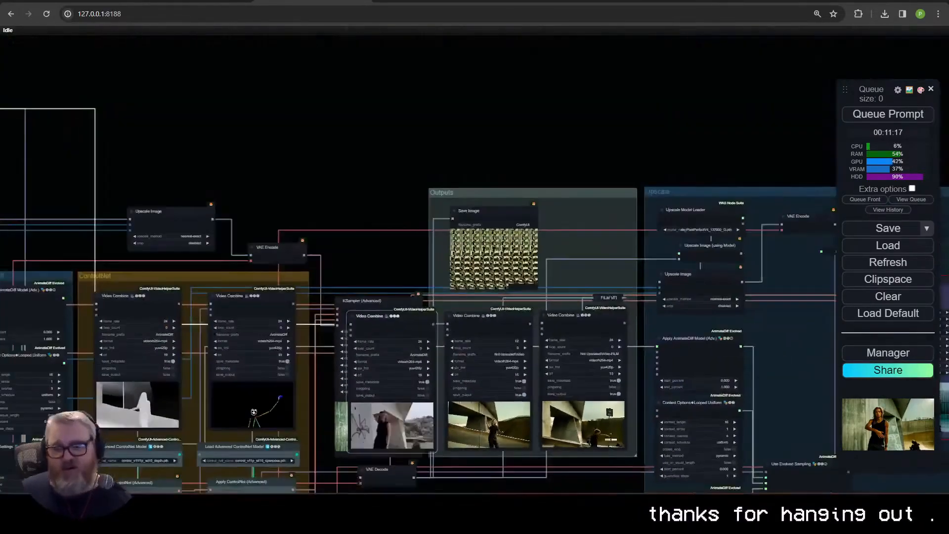
# Step: Move the source video's Video Combine node back beside the input group
pyautogui.scroll(6, 596, 273)
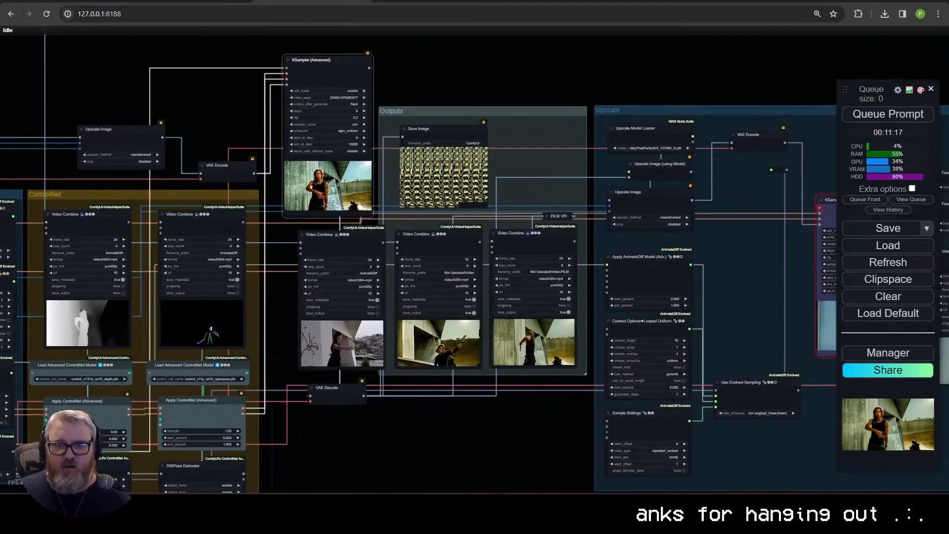
pyautogui.scroll(-8, 339, 271)
pyautogui.moveTo(344, 253); pyautogui.dragTo(248, 215)
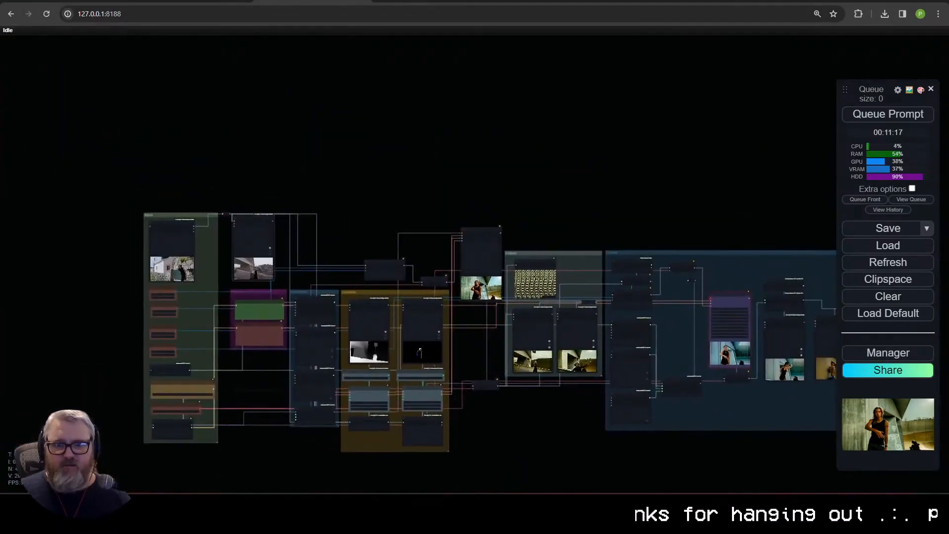
# Step: Copy the FaceRestoreCFWithModel node from the Upscale group and paste the duplicate into the Outputs group above FILM VFI
pyautogui.scroll(10, 392, 242)
pyautogui.moveTo(810, 420); pyautogui.dragTo(712, 485)
pyautogui.moveTo(345, 128); pyautogui.dragTo(535, 231)
pyautogui.click(523, 279)
pyautogui.hotkey('ctrl', 'c')
pyautogui.hotkey('ctrl', 'v')
pyautogui.moveTo(18, 235); pyautogui.dragTo(401, 232)
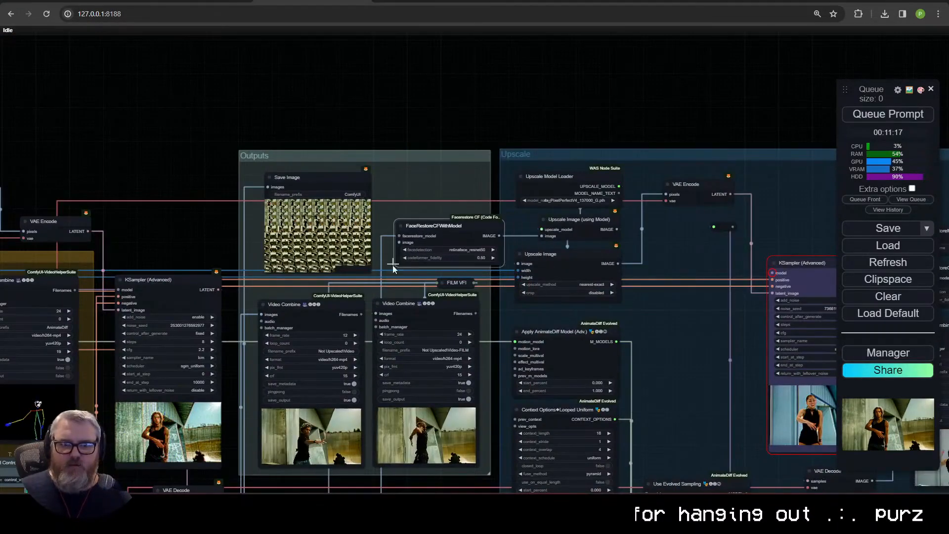
# Step: Wire the pasted FaceRestoreCFWithModel node between VAE Decode and the Save Image, Video Combine and FILM VFI nodes
pyautogui.moveTo(273, 481); pyautogui.dragTo(310, 388)
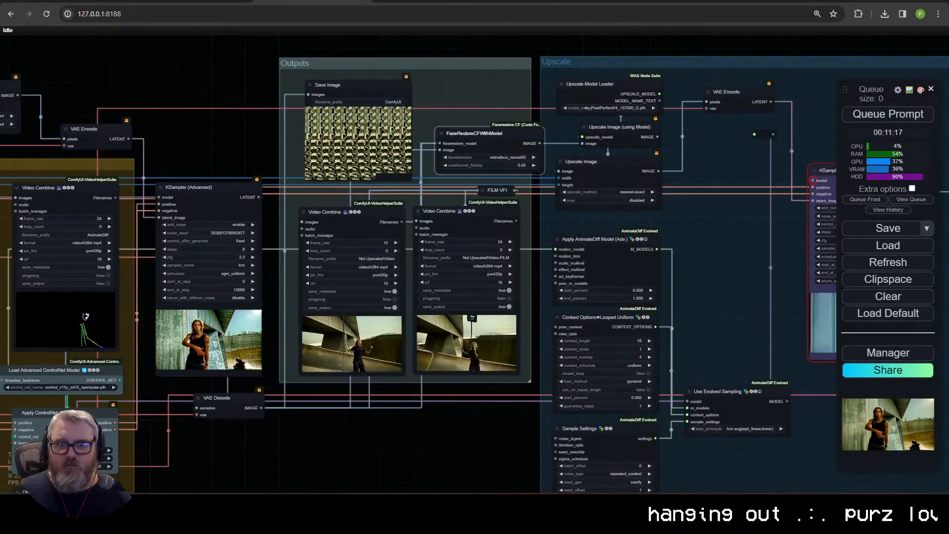
pyautogui.moveTo(308, 94); pyautogui.dragTo(523, 128)
pyautogui.moveTo(536, 122); pyautogui.dragTo(497, 192)
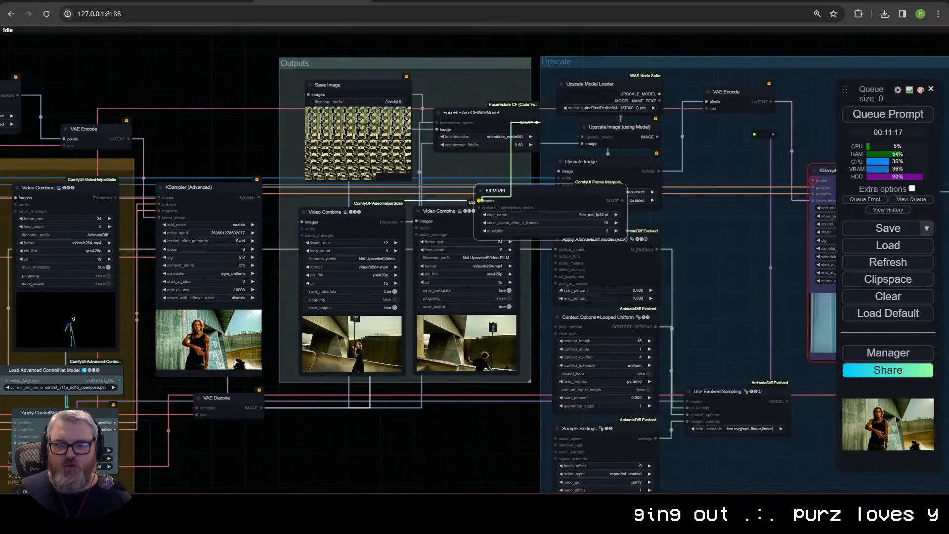
pyautogui.click(480, 191)
pyautogui.click(381, 212)
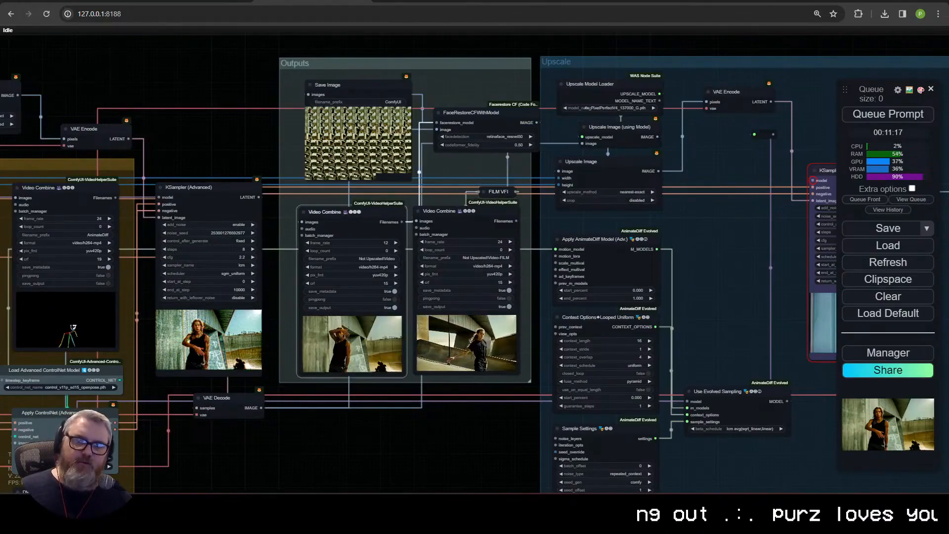
# Step: Move the FaceRestoreModelLoader node from the Upscale group into the Outputs group, directly above FaceRestoreCFWithModel
pyautogui.moveTo(497, 121); pyautogui.dragTo(489, 82)
pyautogui.scroll(-1, 491, 133)
pyautogui.moveTo(474, 99); pyautogui.dragTo(352, 212)
pyautogui.scroll(-3, 726, 307)
pyautogui.moveTo(727, 308); pyautogui.dragTo(478, 334)
pyautogui.scroll(4, 597, 269)
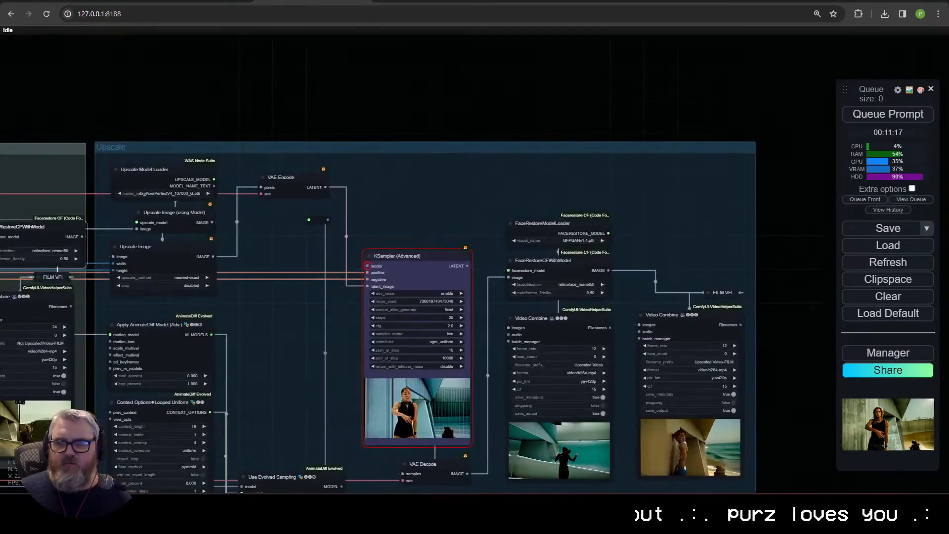
pyautogui.moveTo(568, 226); pyautogui.dragTo(261, 133)
pyautogui.moveTo(366, 143); pyautogui.dragTo(812, 200)
pyautogui.moveTo(682, 189); pyautogui.dragTo(462, 239)
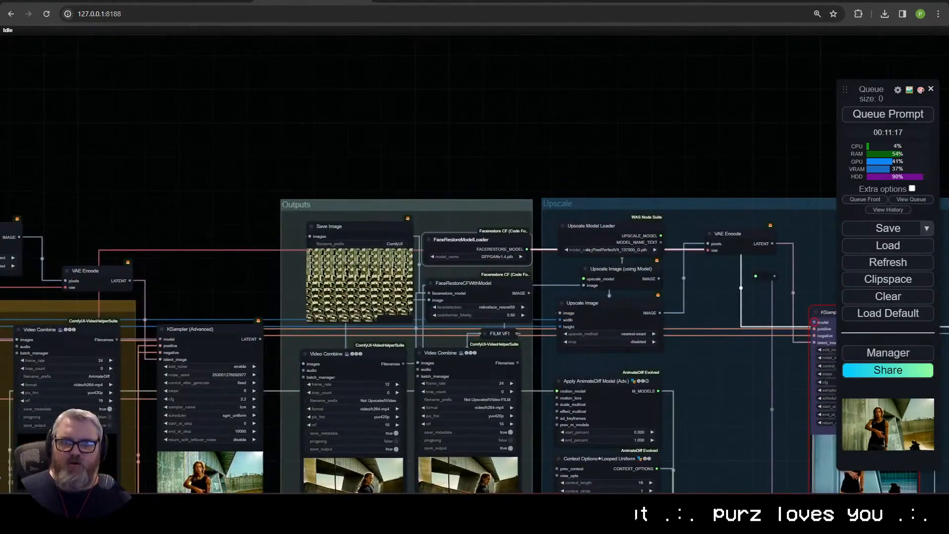
# Step: Connect the FACERESTORE_MODEL output of FaceRestoreModelLoader to the facerestore_model input of the Outputs group's FaceRestoreCFWithModel node
pyautogui.moveTo(528, 249); pyautogui.dragTo(541, 181)
pyautogui.moveTo(438, 299); pyautogui.dragTo(430, 294)
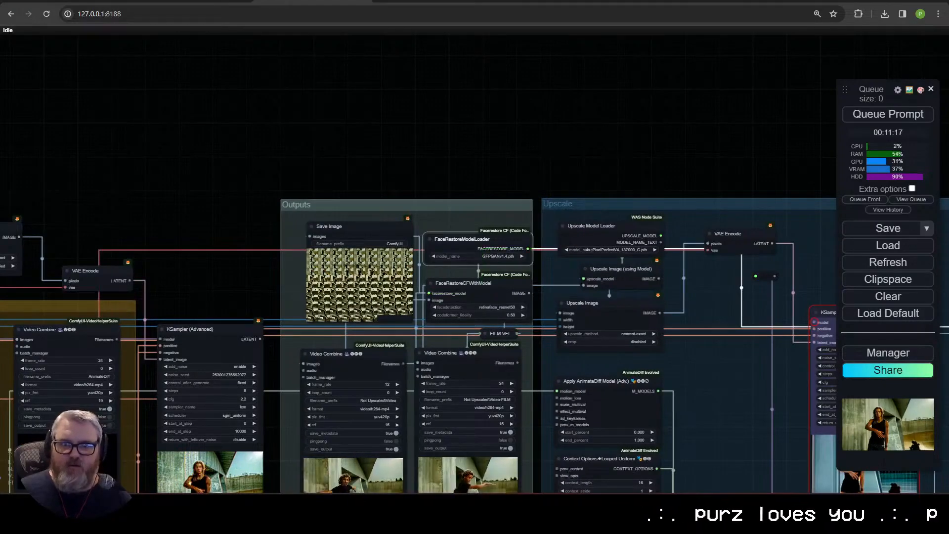
pyautogui.scroll(8, 420, 324)
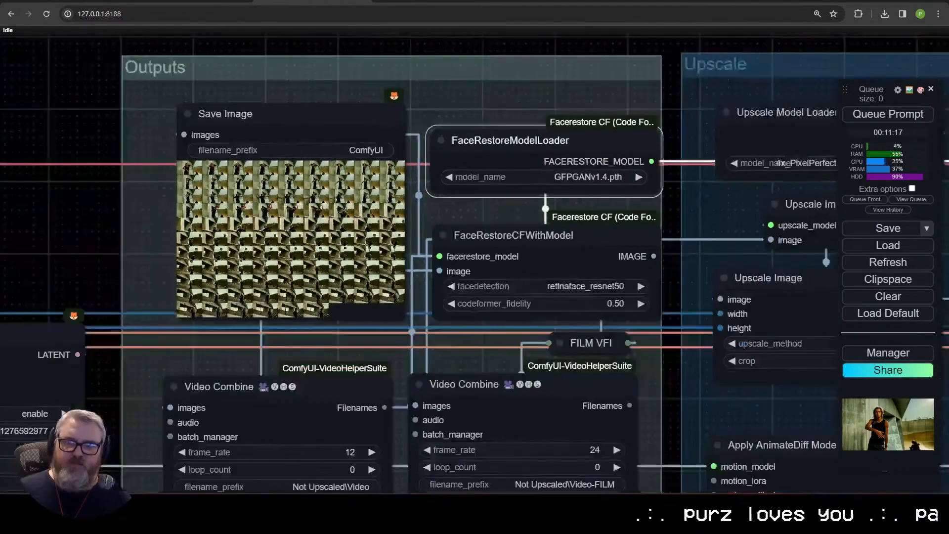
pyautogui.moveTo(582, 154); pyautogui.dragTo(593, 74)
pyautogui.scroll(-8, 599, 220)
pyautogui.moveTo(584, 286); pyautogui.dragTo(273, 329)
pyautogui.moveTo(269, 200); pyautogui.dragTo(253, 245)
pyautogui.scroll(6, 331, 406)
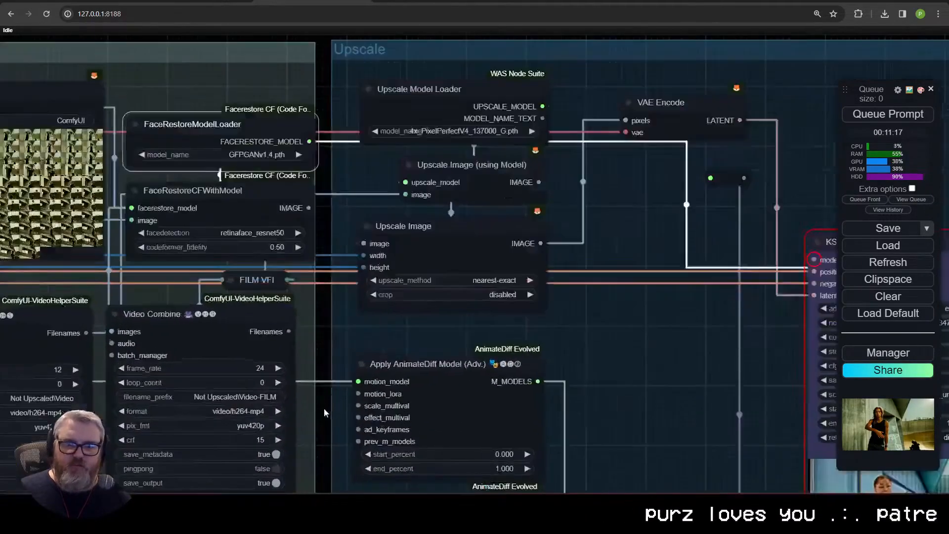
# Step: Queue the workflow to run the non-upscaled outputs through face restoration
pyautogui.scroll(-11, 321, 410)
pyautogui.moveTo(300, 477); pyautogui.dragTo(730, 376)
pyautogui.scroll(3, 727, 377)
pyautogui.moveTo(635, 401)
pyautogui.mouseDown()
pyautogui.moveTo(790, 371)
pyautogui.moveTo(681, 374)
pyautogui.moveTo(616, 401)
pyautogui.mouseUp()
pyautogui.scroll(-3, 703, 392)
pyautogui.scroll(4, 681, 374)
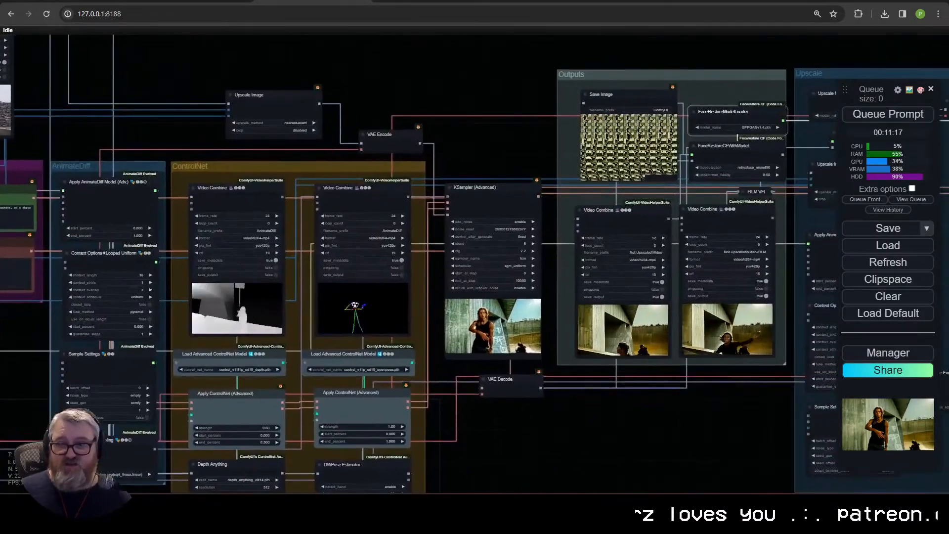
pyautogui.click(856, 114)
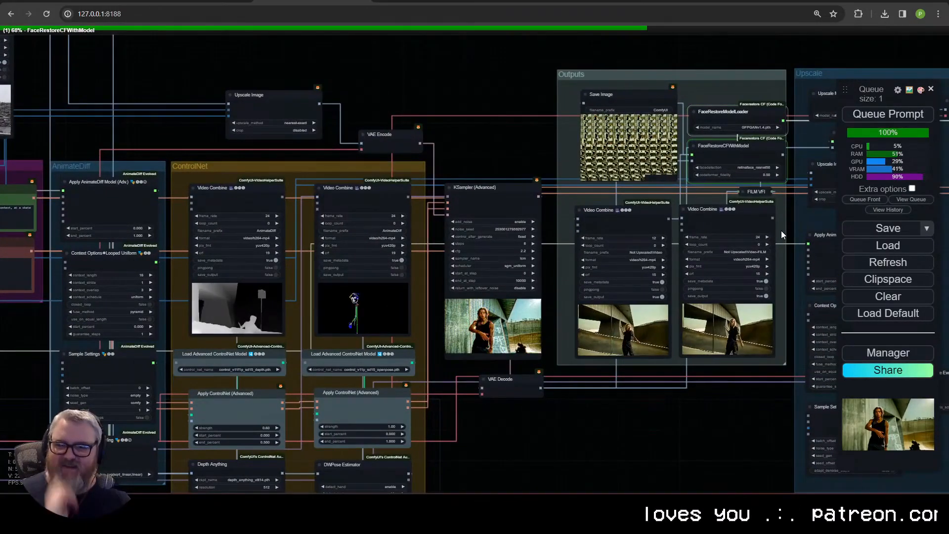
# Step: Inspect the skateboarder's face up close in the two Outputs group video previews while the prompt runs
pyautogui.scroll(12, 670, 412)
pyautogui.moveTo(746, 317); pyautogui.dragTo(504, 443)
pyautogui.scroll(5, 603, 405)
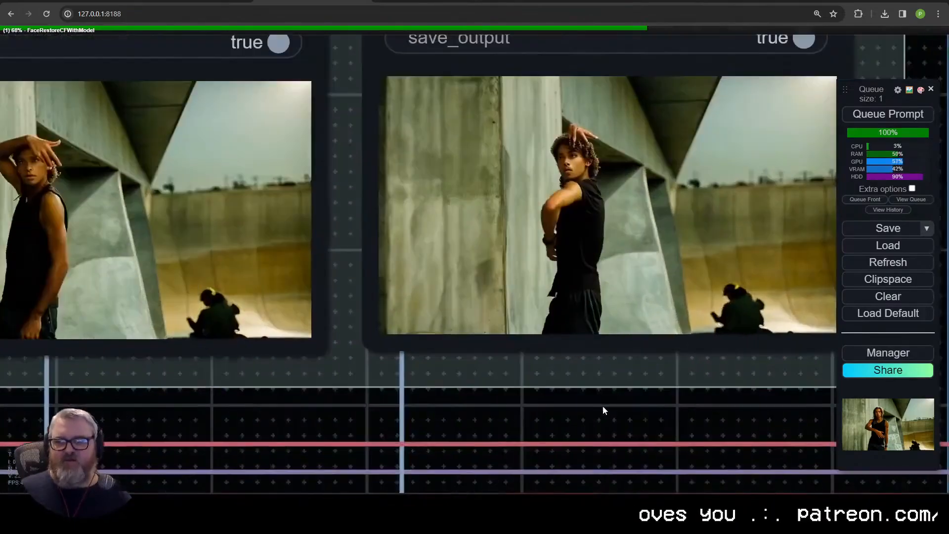
pyautogui.scroll(-12, 602, 405)
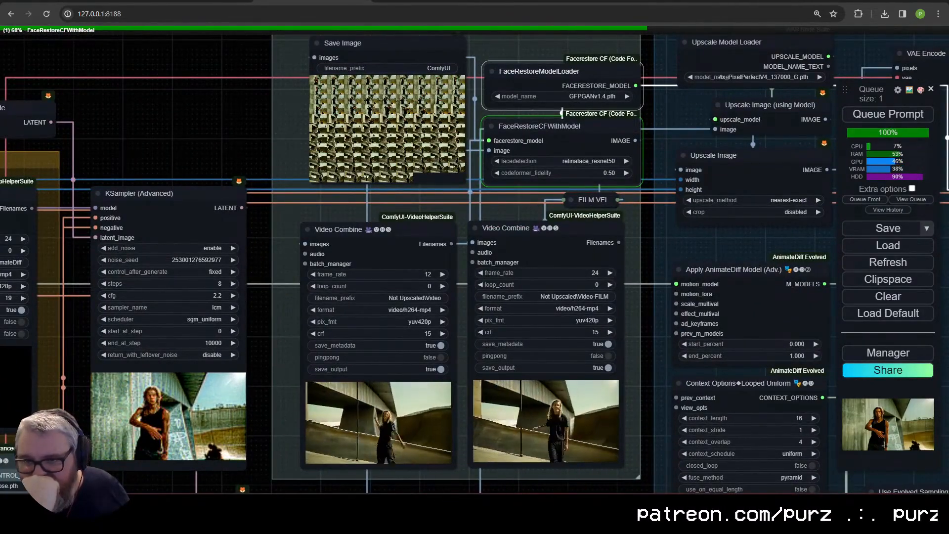
pyautogui.scroll(10, 370, 439)
pyautogui.scroll(-8, 512, 423)
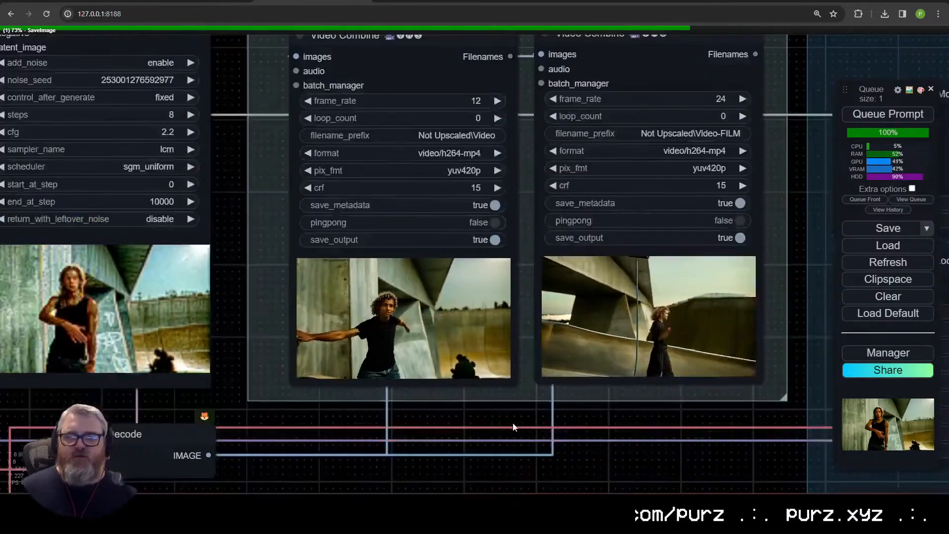
pyautogui.scroll(-1, 512, 423)
pyautogui.moveTo(512, 423); pyautogui.dragTo(573, 424)
pyautogui.scroll(-8, 337, 448)
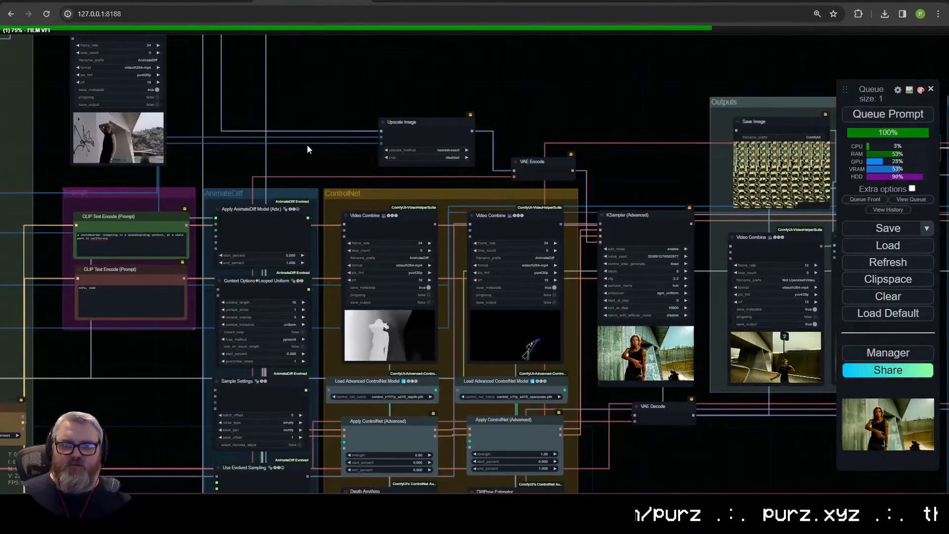
# Step: Review the source video and its Video Combine preview in and beside the Inputs group
pyautogui.scroll(-2, 306, 149)
pyautogui.scroll(-2, 449, 150)
pyautogui.scroll(-2, 438, 128)
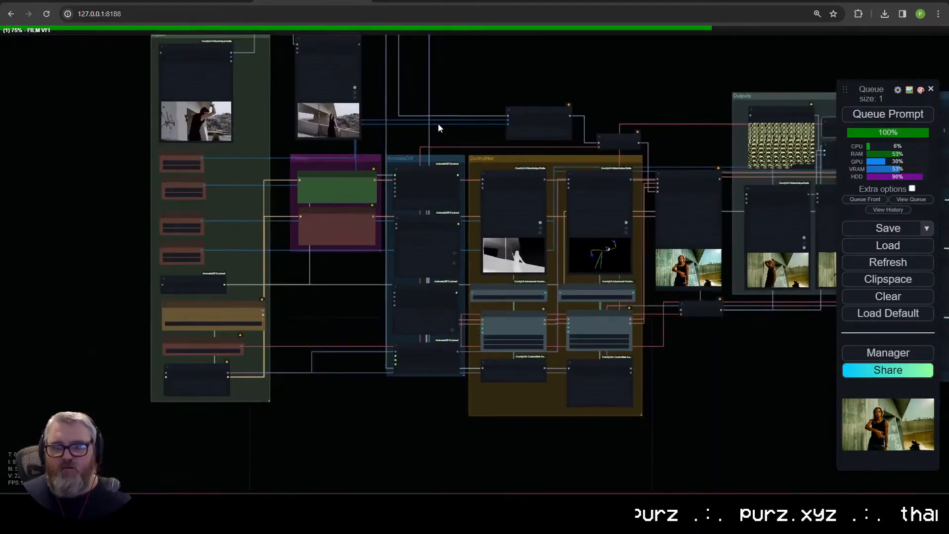
pyautogui.scroll(-1, 437, 125)
pyautogui.moveTo(438, 124); pyautogui.dragTo(215, 171)
pyautogui.scroll(-3, 277, 184)
pyautogui.scroll(3, 275, 188)
pyautogui.moveTo(263, 152); pyautogui.dragTo(565, 224)
pyautogui.scroll(6, 322, 247)
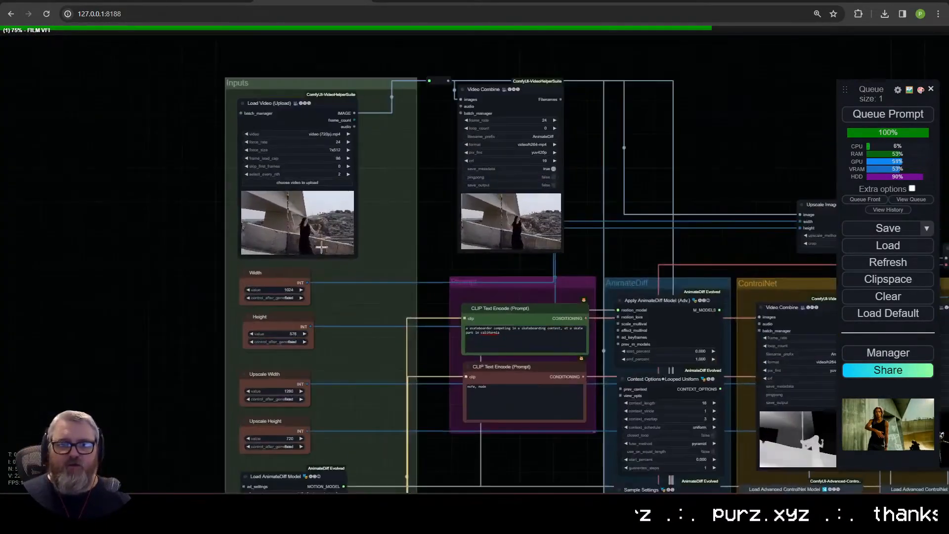
# Step: Examine the plain and FILM-interpolated output previews up close and look over the Upscale group
pyautogui.scroll(11, 321, 247)
pyautogui.moveTo(472, 194); pyautogui.dragTo(197, 207)
pyautogui.scroll(1, 527, 309)
pyautogui.scroll(1, 527, 309)
pyautogui.scroll(-7, 599, 340)
pyautogui.scroll(-2, 688, 388)
pyautogui.scroll(8, 689, 388)
pyautogui.moveTo(688, 388); pyautogui.dragTo(535, 413)
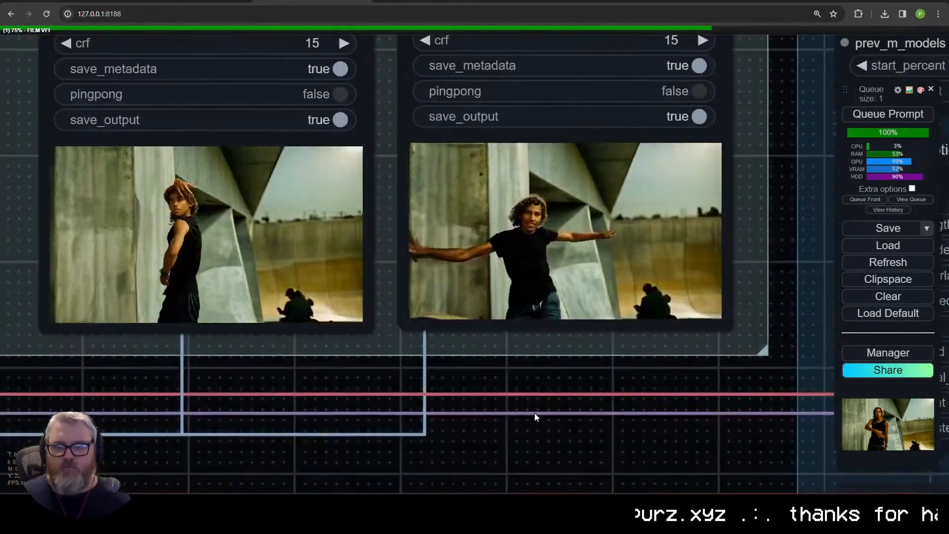
pyautogui.scroll(-11, 535, 413)
pyautogui.moveTo(741, 375); pyautogui.dragTo(810, 356)
pyautogui.scroll(-2, 254, 369)
pyautogui.moveTo(810, 406); pyautogui.dragTo(157, 401)
pyautogui.scroll(-1, 157, 402)
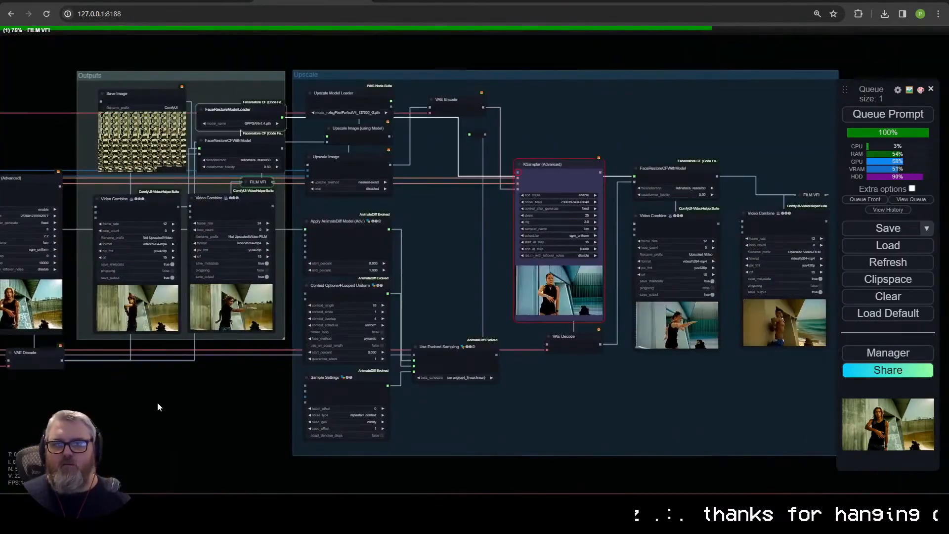
pyautogui.scroll(7, 337, 469)
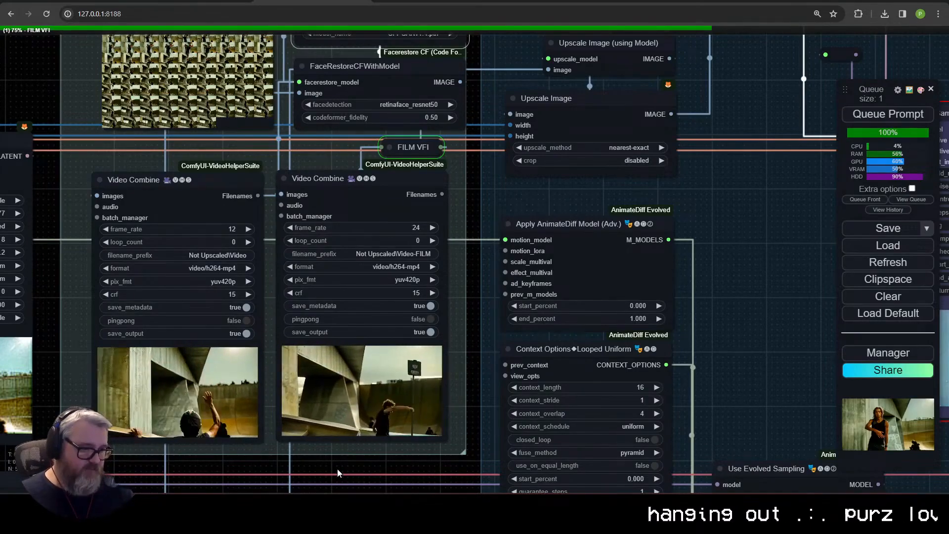
# Step: Search the ComfyUI Manager's custom nodes for "cascade", look over the StableCascade entries and close the manager
pyautogui.click(895, 353)
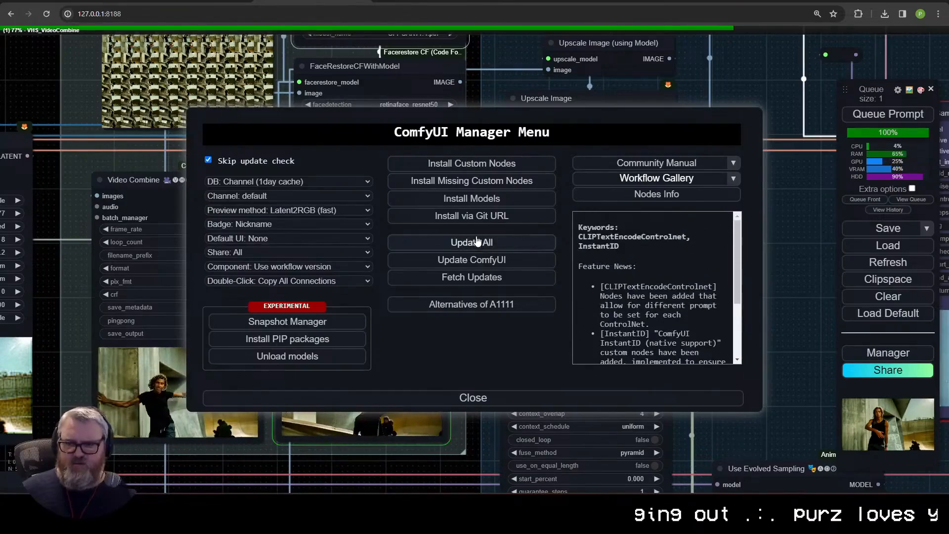
pyautogui.click(492, 170)
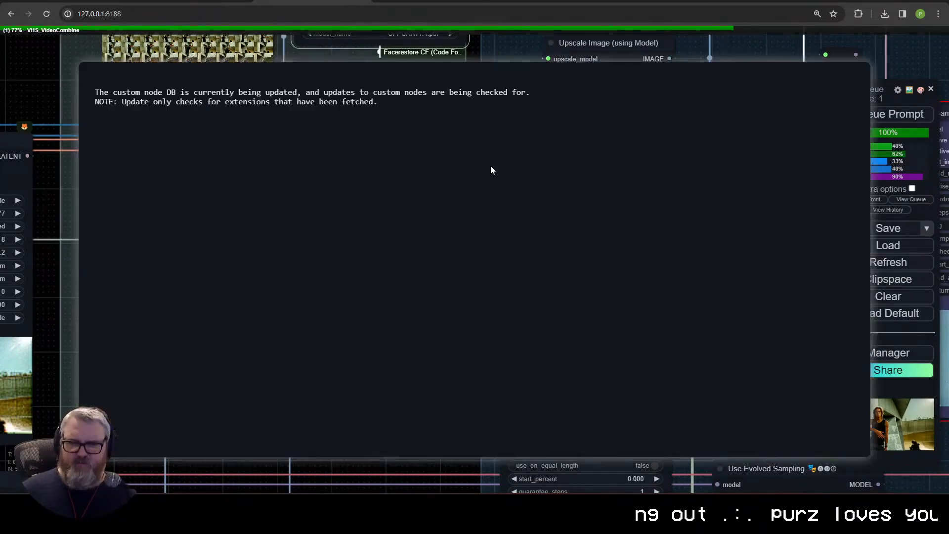
pyautogui.write('cascade')
pyautogui.press('Return')
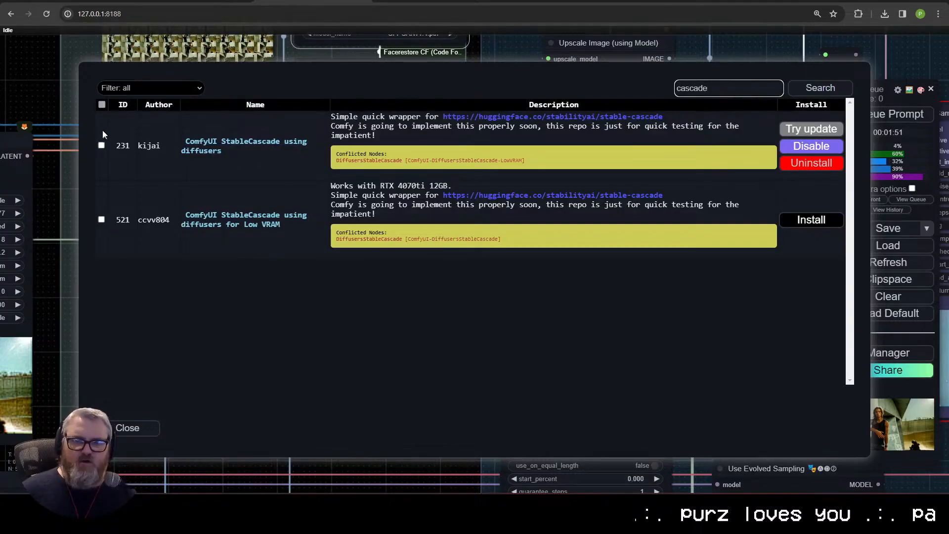
pyautogui.click(132, 428)
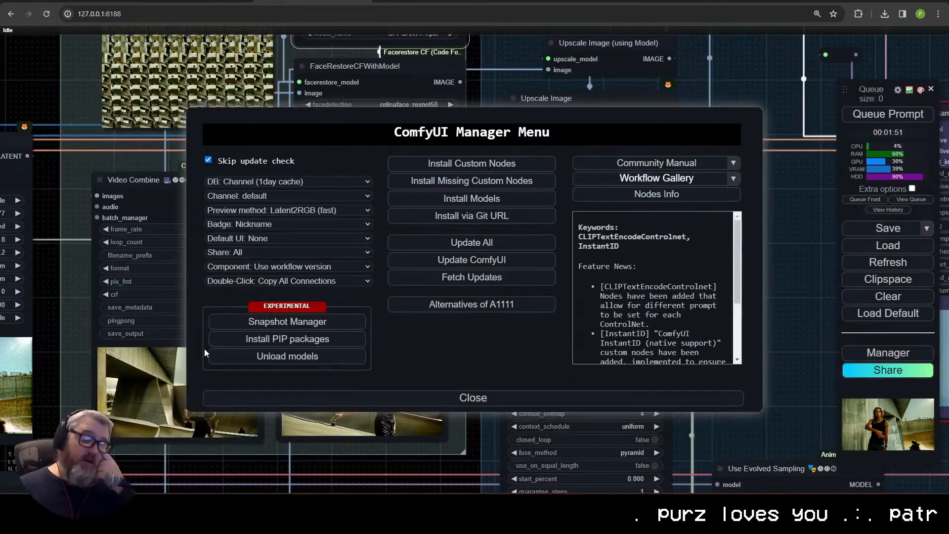
pyautogui.click(473, 398)
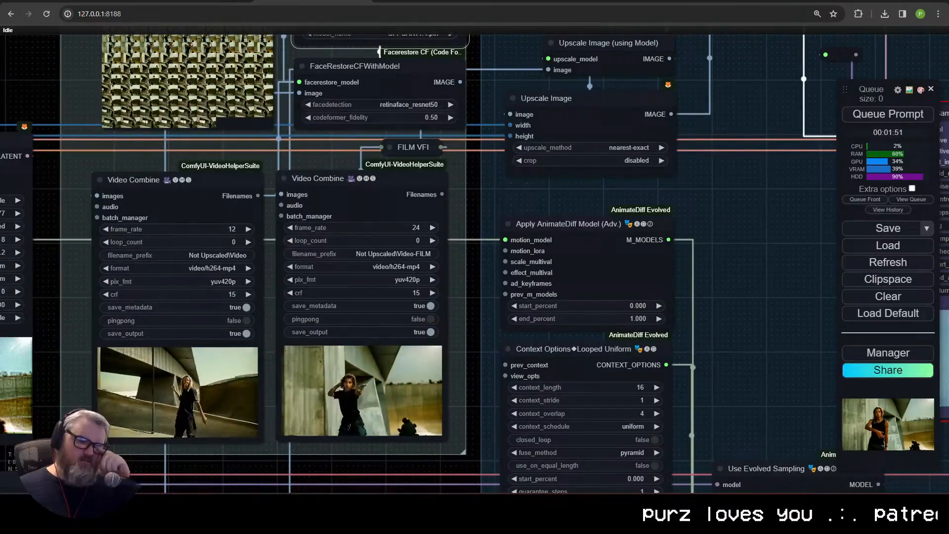
# Step: Examine the face-restored videos in the Outputs group up close and compare them with the Upscale group's previews
pyautogui.scroll(-5, 464, 378)
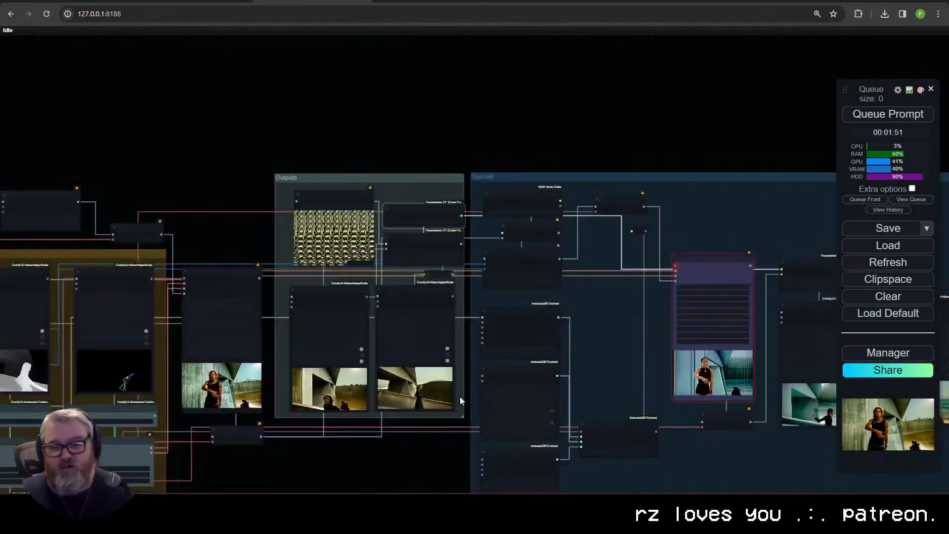
pyautogui.scroll(3, 456, 139)
pyautogui.moveTo(175, 149); pyautogui.dragTo(403, 131)
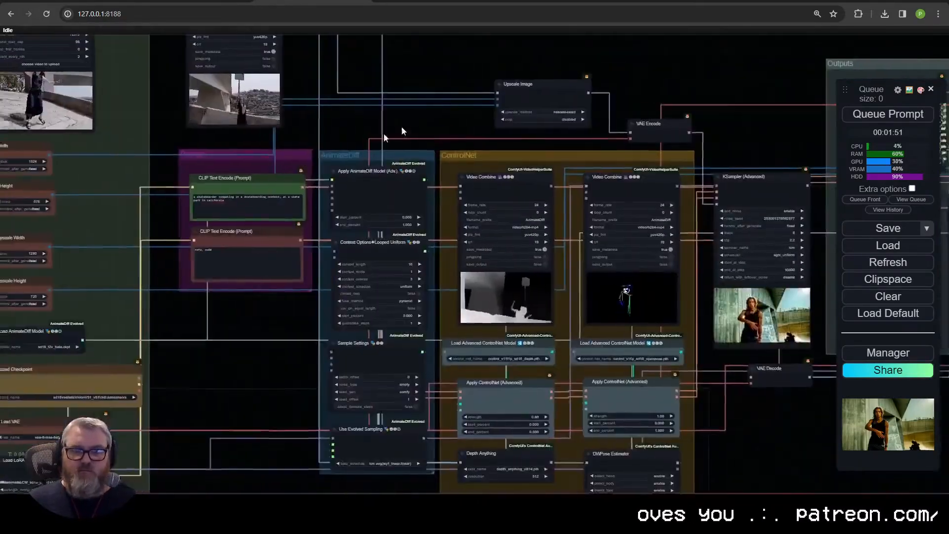
pyautogui.moveTo(810, 391); pyautogui.dragTo(459, 462)
pyautogui.scroll(4, 458, 461)
pyautogui.scroll(-3, 496, 395)
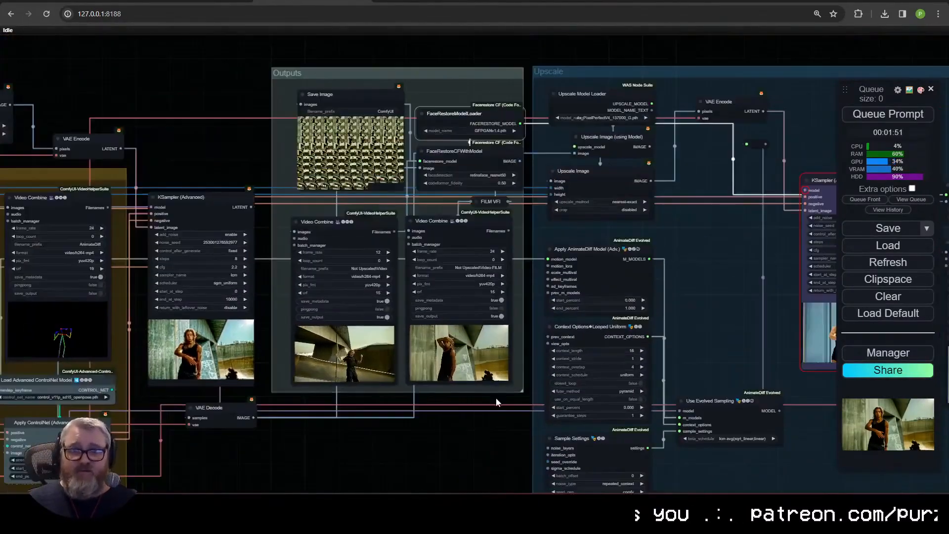
pyautogui.scroll(3, 505, 409)
pyautogui.moveTo(505, 417); pyautogui.dragTo(428, 449)
pyautogui.scroll(-3, 385, 345)
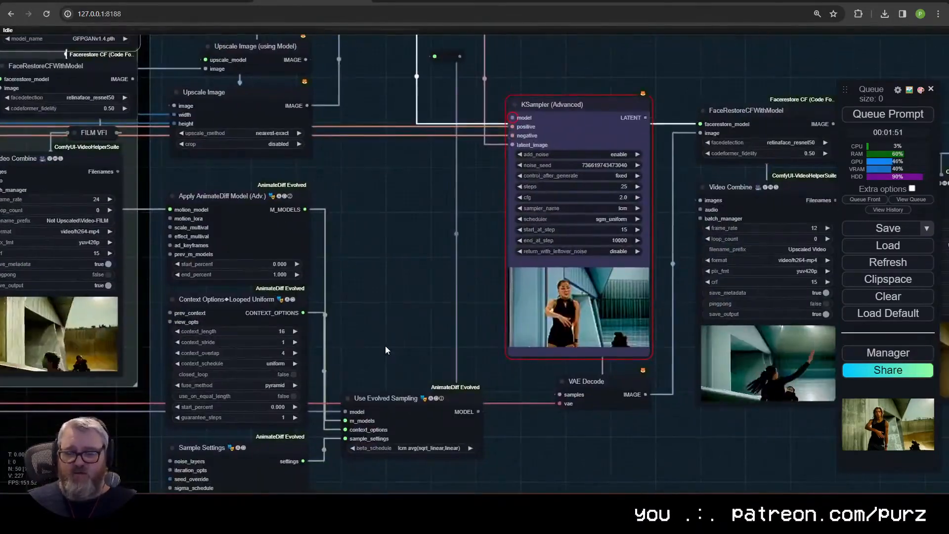
pyautogui.scroll(10, 484, 408)
pyautogui.scroll(-18, 380, 367)
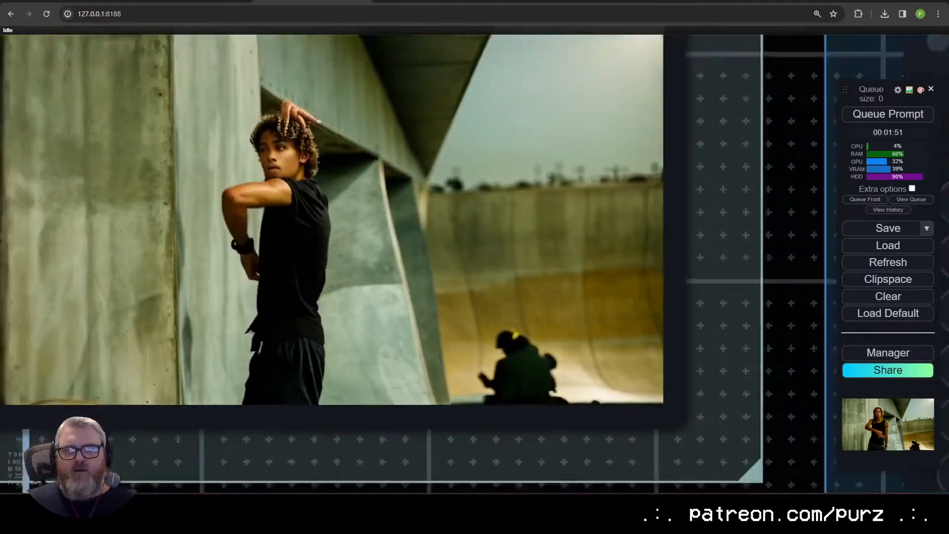
pyautogui.moveTo(478, 410); pyautogui.dragTo(654, 418)
pyautogui.scroll(-5, 654, 417)
pyautogui.moveTo(425, 418); pyautogui.dragTo(547, 417)
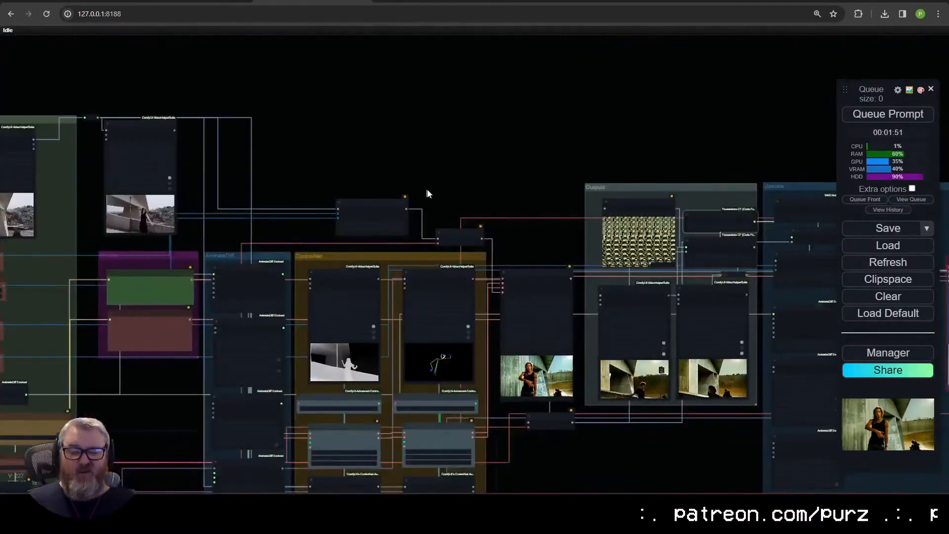
# Step: Review the workflow from the source video and size inputs through the Prompt, AnimateDiff and ControlNet groups
pyautogui.moveTo(367, 147); pyautogui.dragTo(699, 143)
pyautogui.scroll(6, 432, 188)
pyautogui.moveTo(416, 216); pyautogui.dragTo(434, 163)
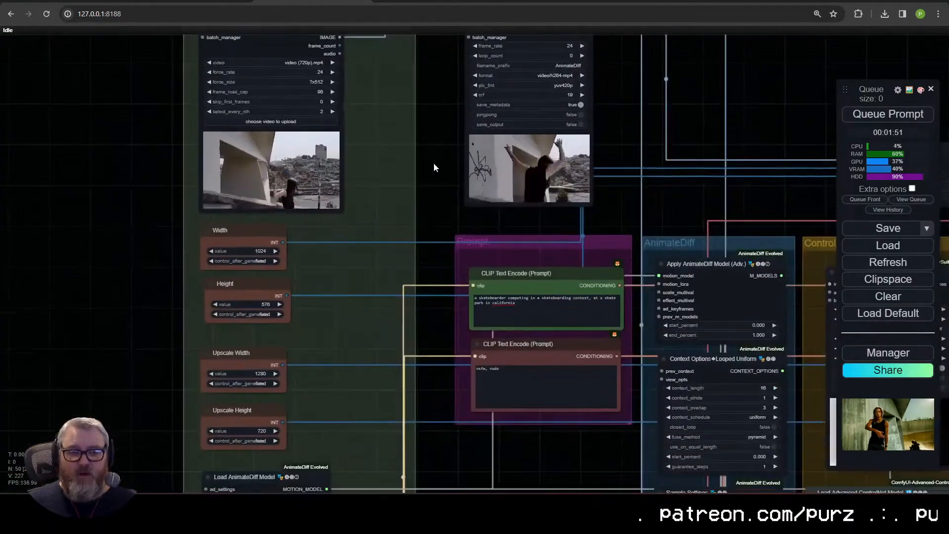
pyautogui.scroll(-3, 432, 128)
pyautogui.moveTo(453, 216); pyautogui.dragTo(244, 49)
pyautogui.scroll(3, 351, 281)
pyautogui.scroll(1, 365, 282)
pyautogui.moveTo(347, 288); pyautogui.dragTo(220, 304)
pyautogui.scroll(-1, 443, 279)
pyautogui.scroll(-1, 220, 303)
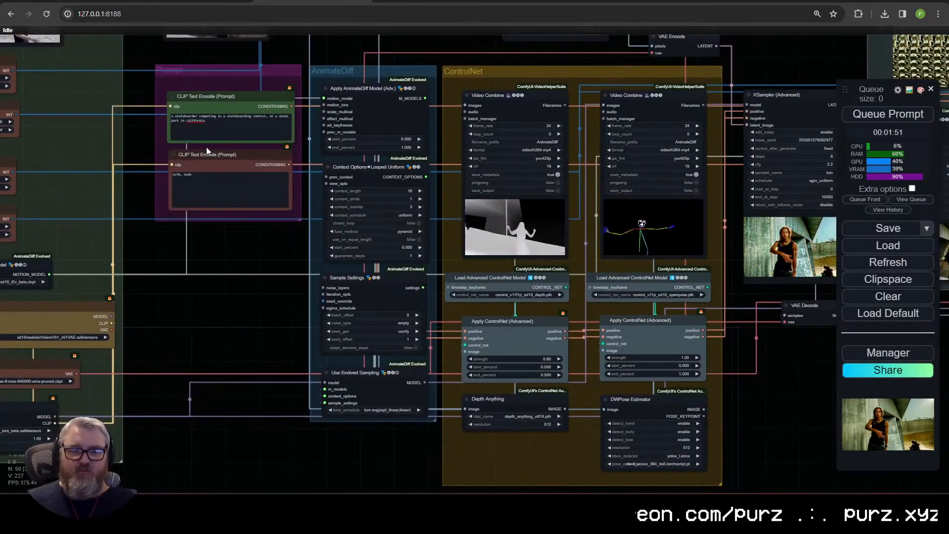
# Step: Connect the Upscale group's Reroute output to the model input of its KSampler (Advanced) node
pyautogui.moveTo(817, 363); pyautogui.dragTo(352, 376)
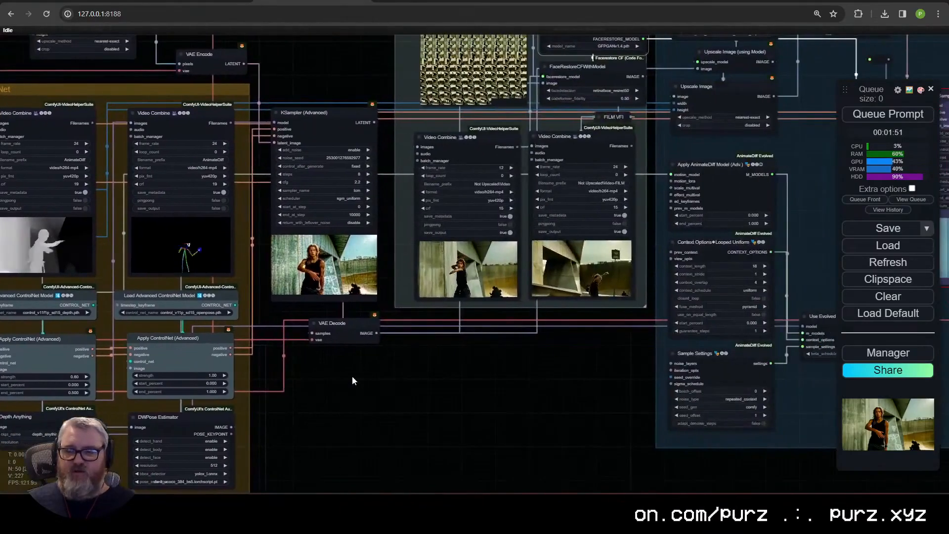
pyautogui.moveTo(447, 378); pyautogui.dragTo(231, 481)
pyautogui.moveTo(639, 254); pyautogui.dragTo(522, 271)
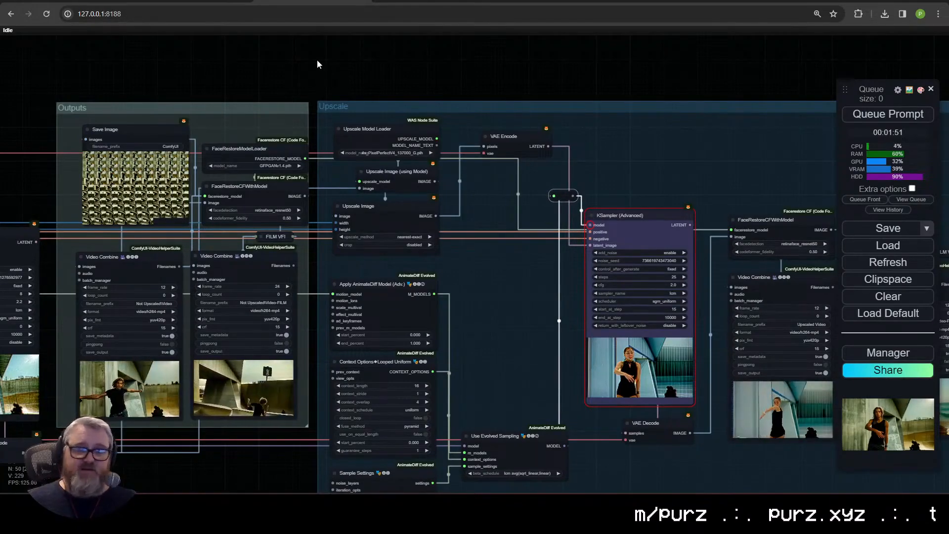
# Step: Switch to the Firefox window with the Civitai AnimateDiff LCM guide and open twitter.com in a new tab
pyautogui.moveTo(105, 504)
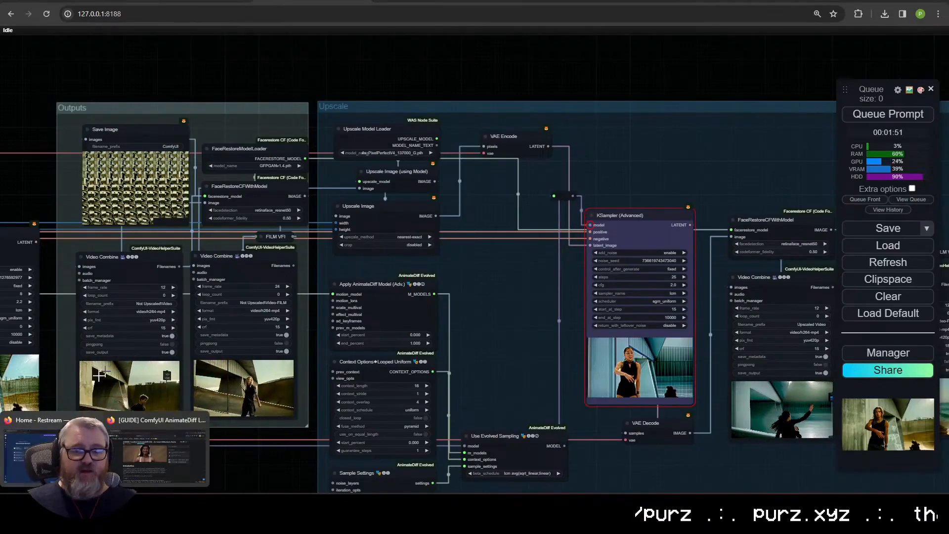
pyautogui.click(133, 467)
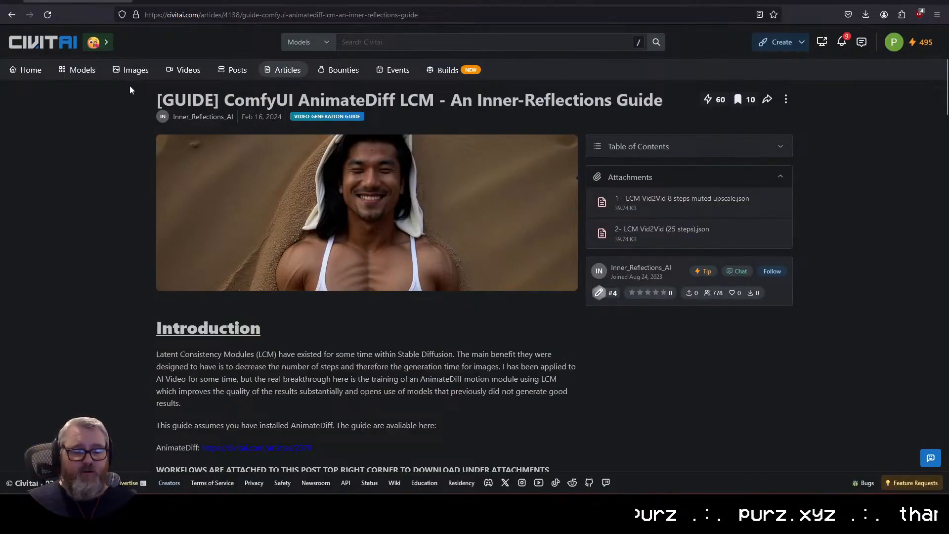
pyautogui.hotkey('ctrl', 't')
pyautogui.write('twitter.com/')
pyautogui.press('Return')
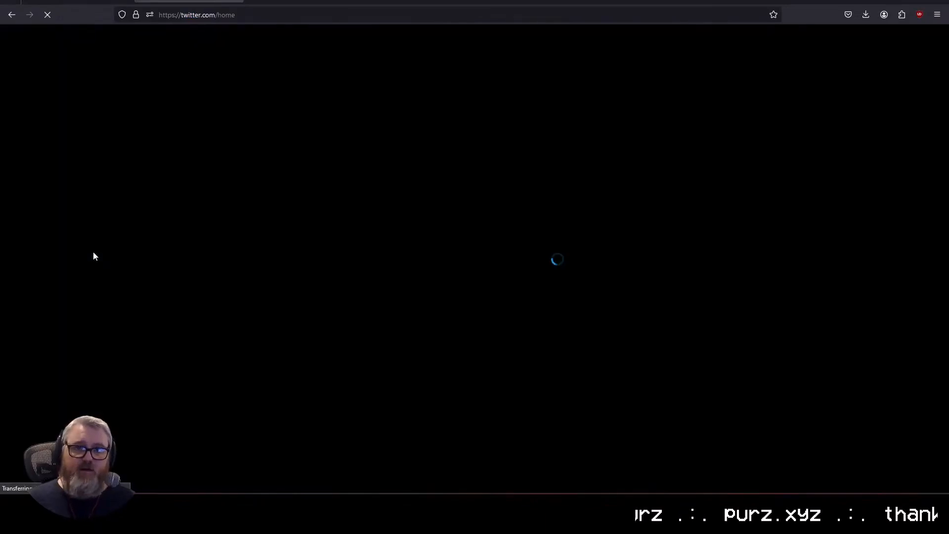
# Step: Search Twitter for "innerref" and open the Inner Reflections profile
pyautogui.click(696, 38)
pyautogui.write('inner')
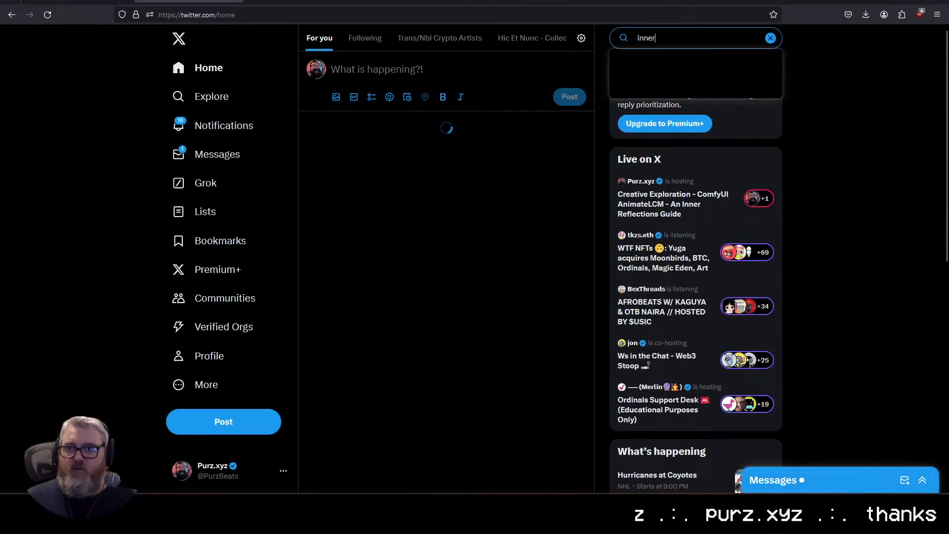
pyautogui.write('ref')
pyautogui.click(678, 102)
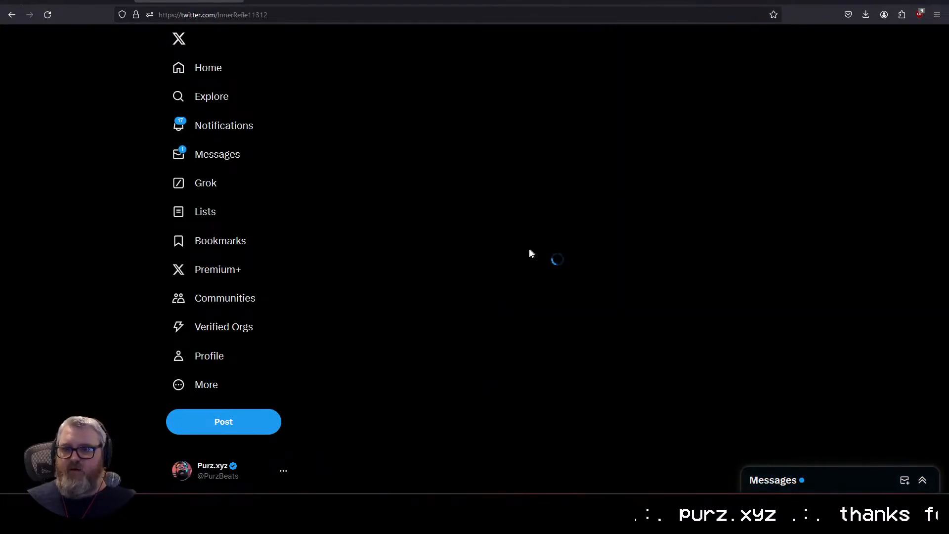
# Step: View the snow angel and "A Paper Walk in the Snow" videos on the Inner-Reflections profile in full screen
pyautogui.scroll(-10, 524, 257)
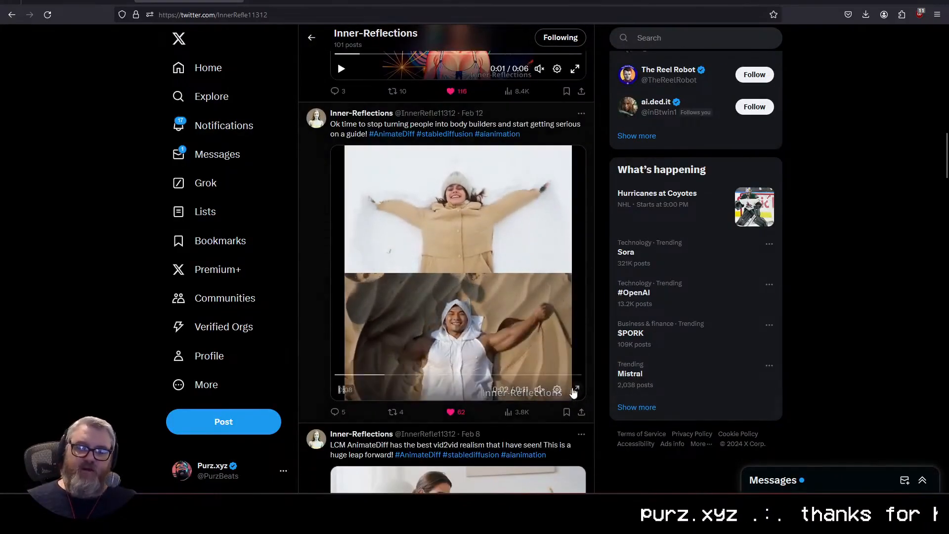
pyautogui.click(575, 390)
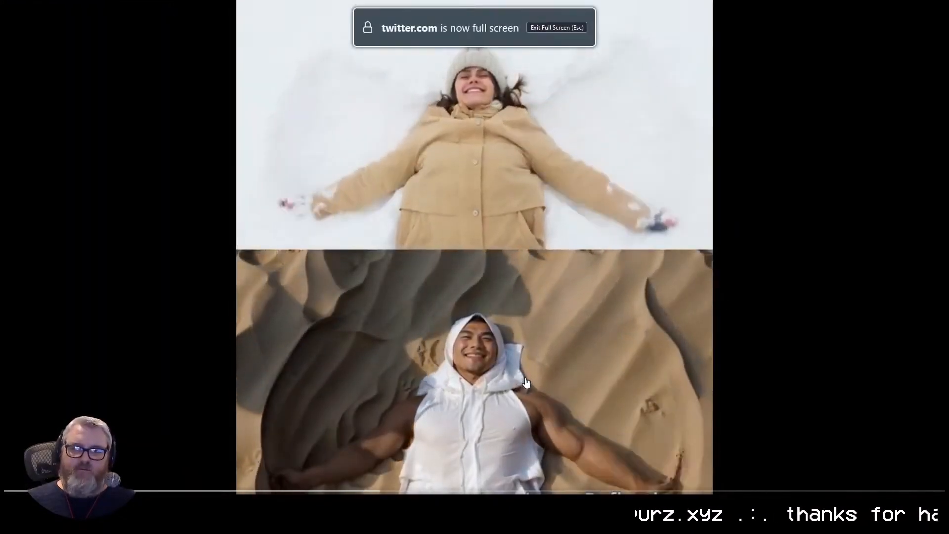
pyautogui.press('Escape')
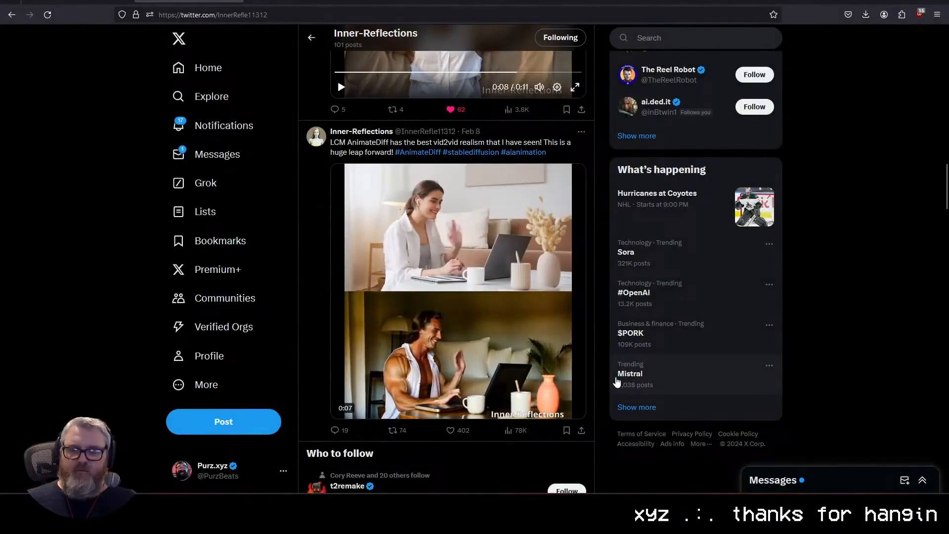
pyautogui.scroll(-10, 616, 382)
pyautogui.click(575, 347)
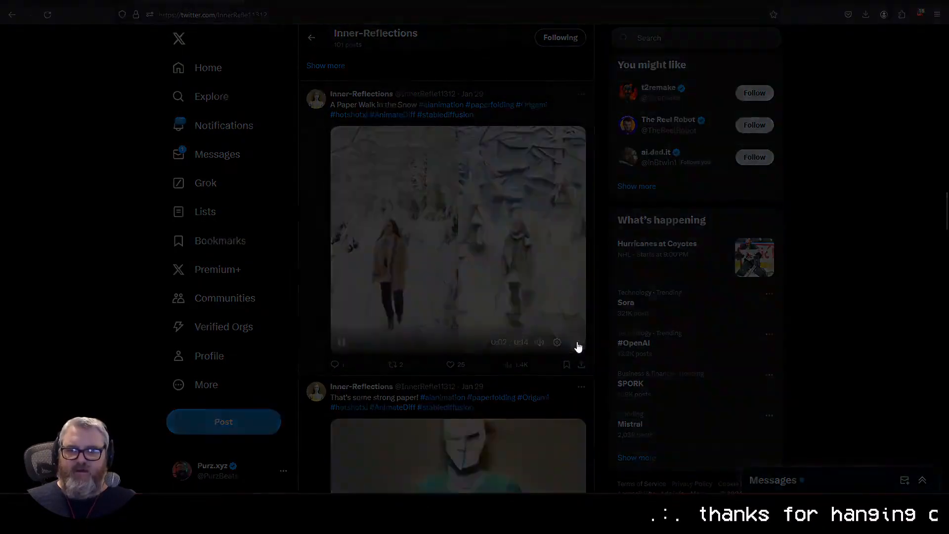
pyautogui.press('Escape')
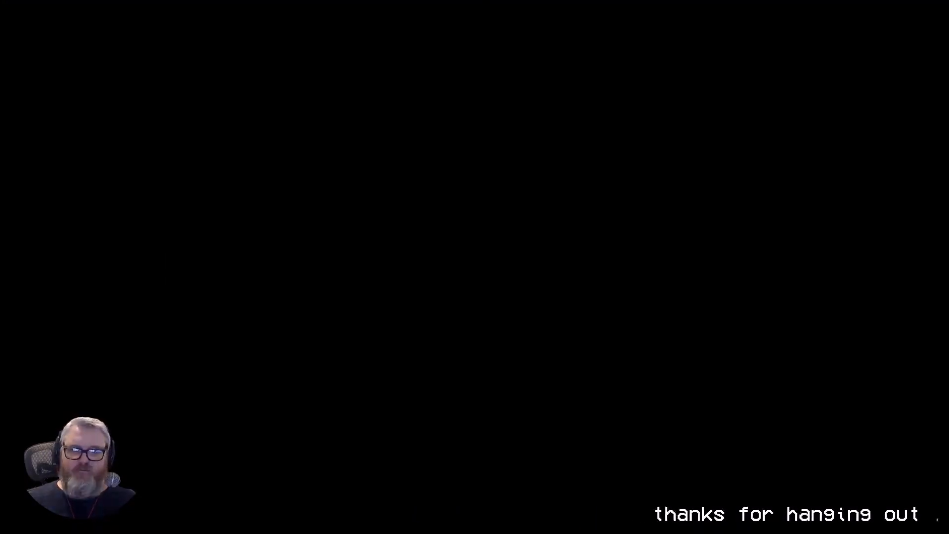
pyautogui.click(803, 504)
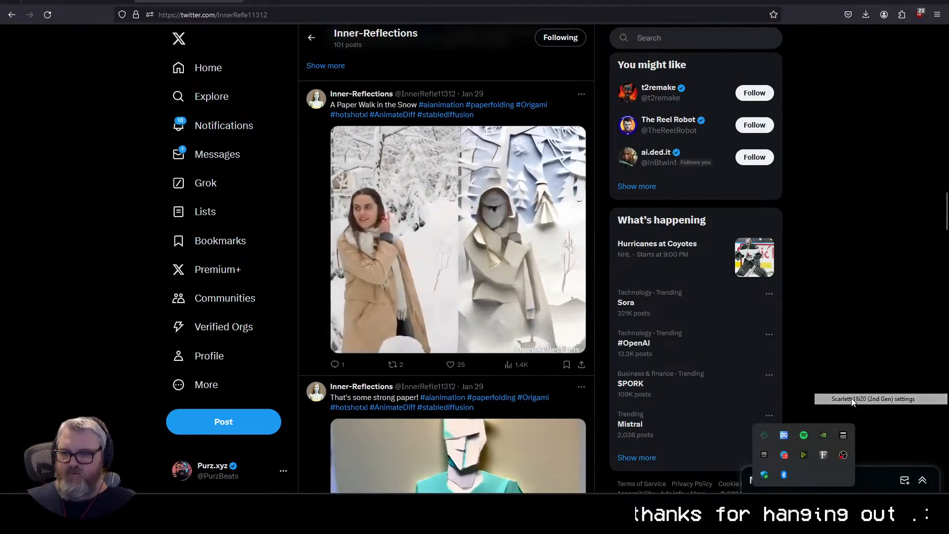
pyautogui.click(824, 455)
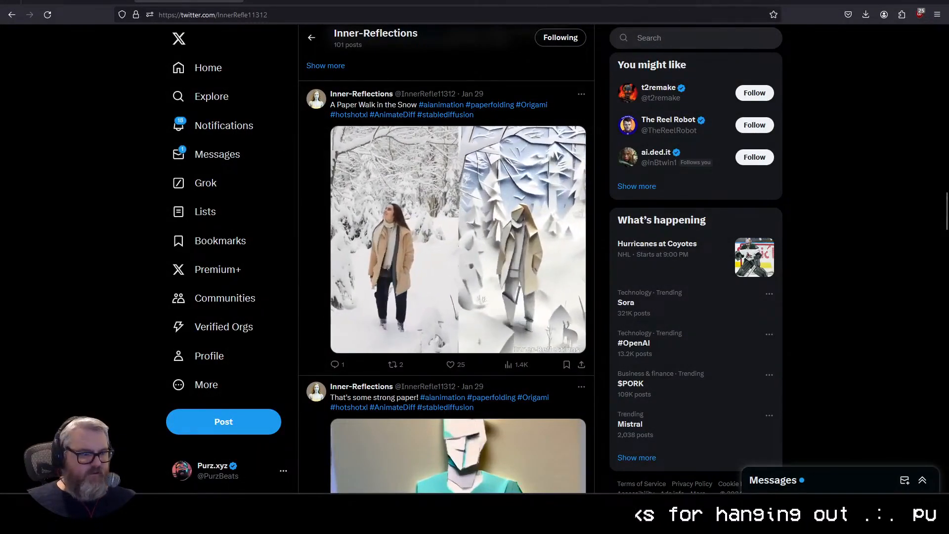
# Step: Browse the older Inner-Reflections posts and watch the Star Wars 'Claymation Style' Death Star Explosion video in full screen
pyautogui.scroll(-4, 411, 367)
pyautogui.scroll(-8, 412, 367)
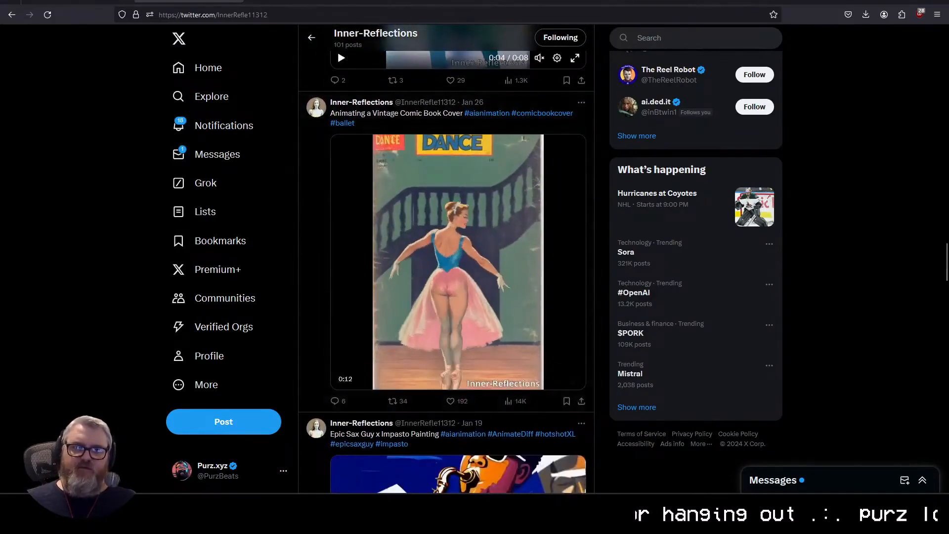
pyautogui.hotkey('ctrl', 'l')
pyautogui.press('Escape')
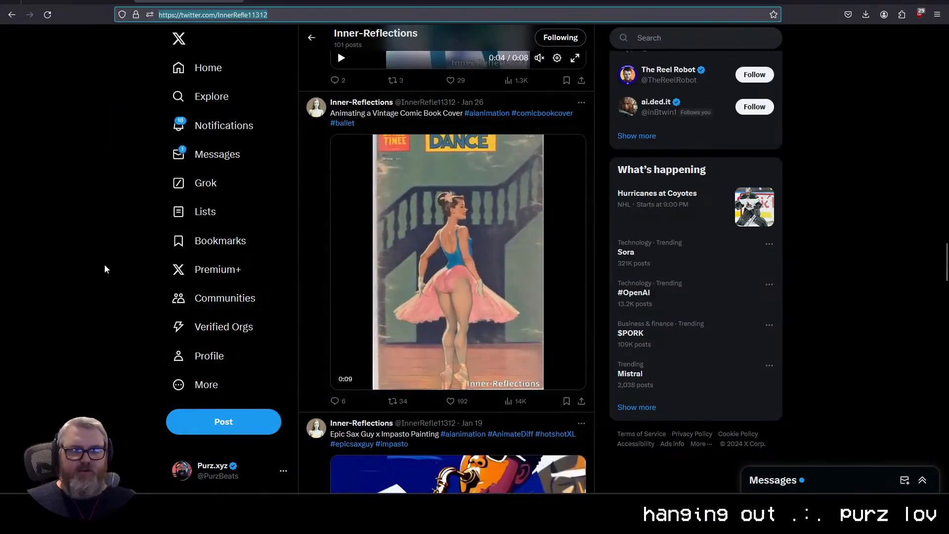
pyautogui.hotkey('alt', 'Tab')
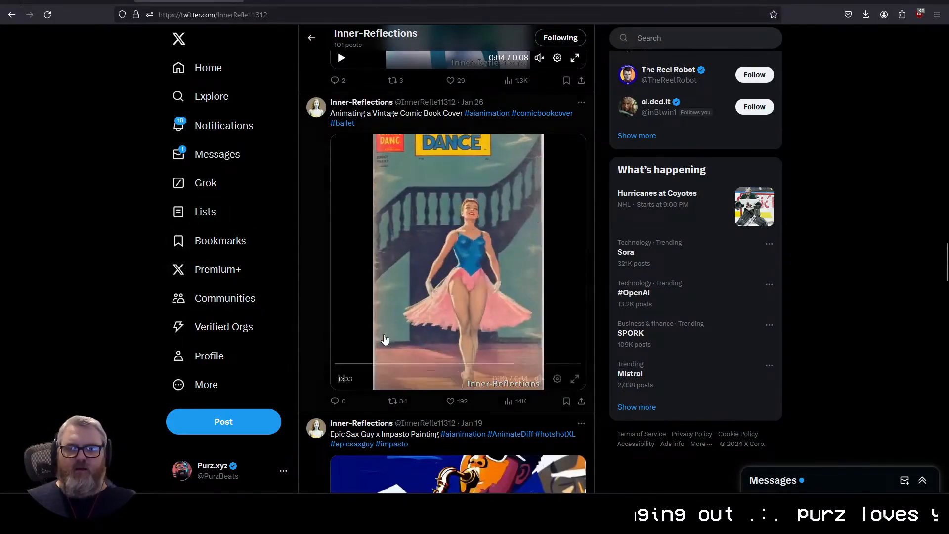
pyautogui.scroll(-10, 385, 339)
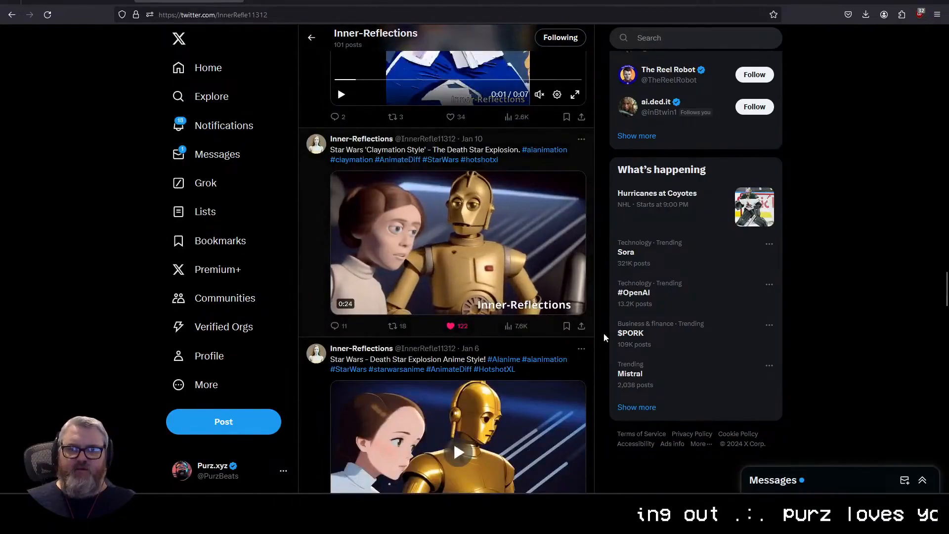
pyautogui.click(575, 306)
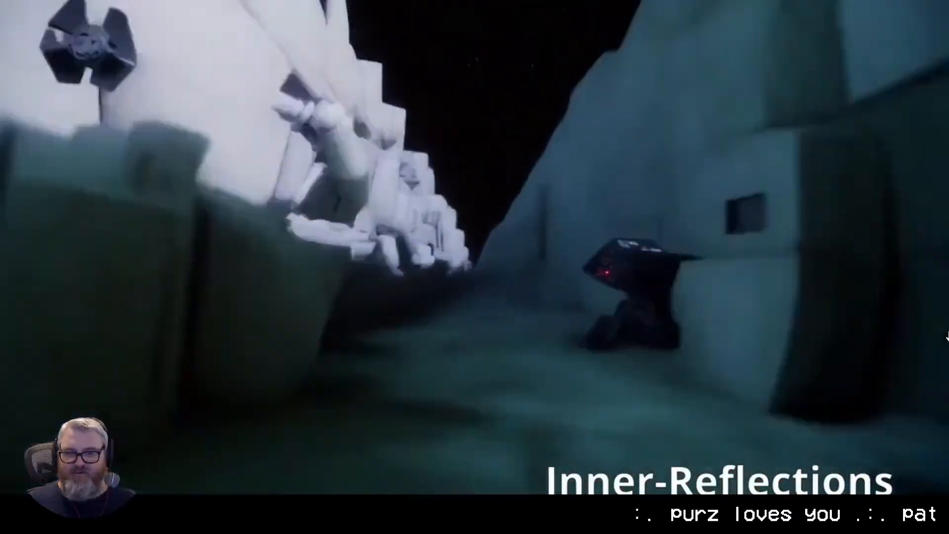
pyautogui.press('Escape')
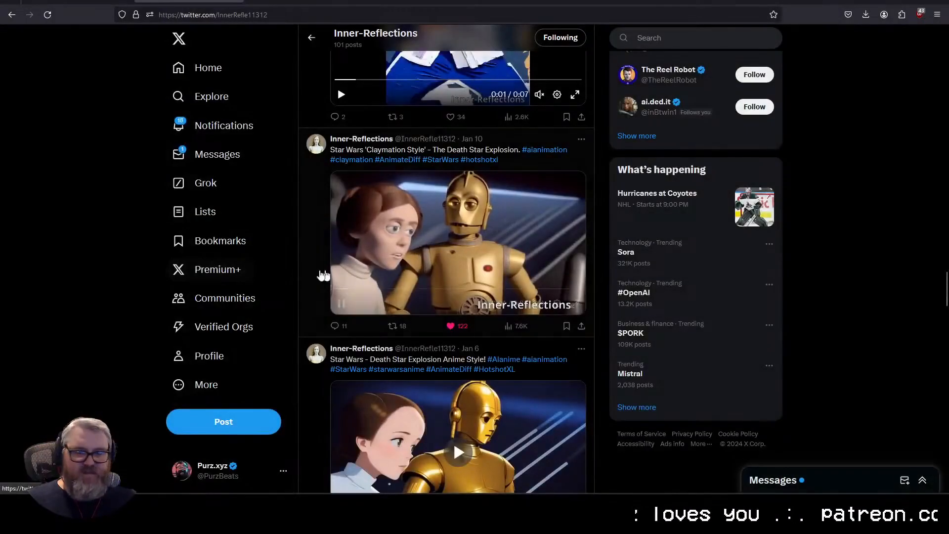
pyautogui.scroll(4, 346, 238)
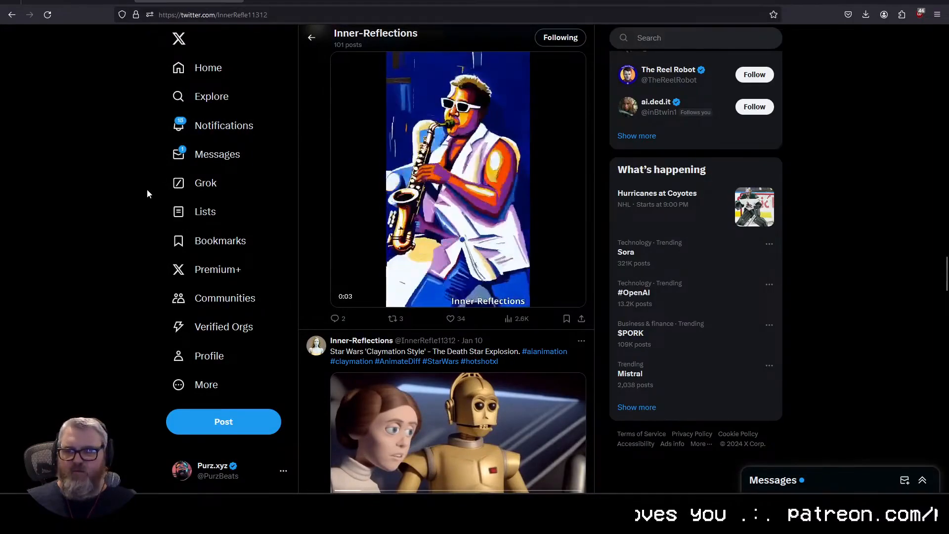
# Step: Search YouTube for "inner reflections ai", then open the Inner-Reflections channel and select its web address
pyautogui.click(314, 18)
pyautogui.click(138, 47)
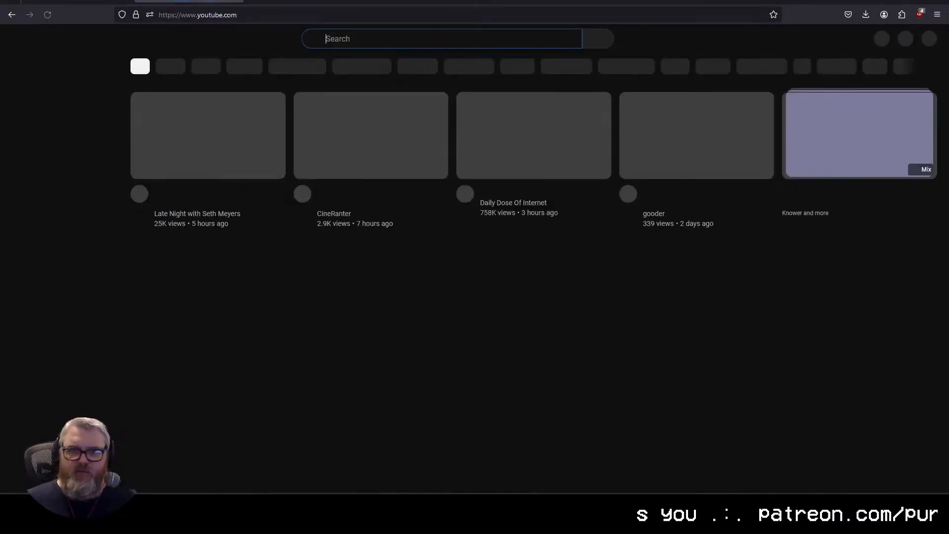
pyautogui.click(326, 39)
pyautogui.write('inner reflections')
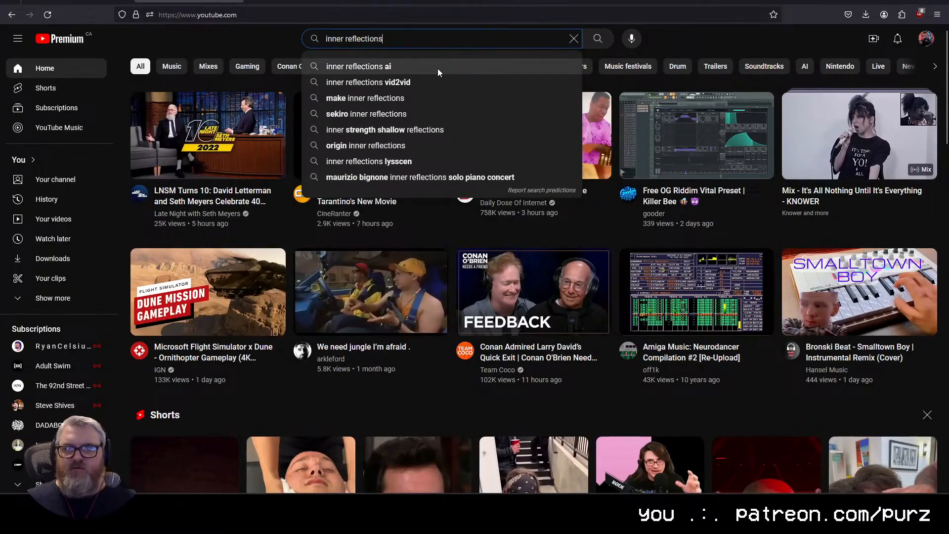
pyautogui.click(438, 68)
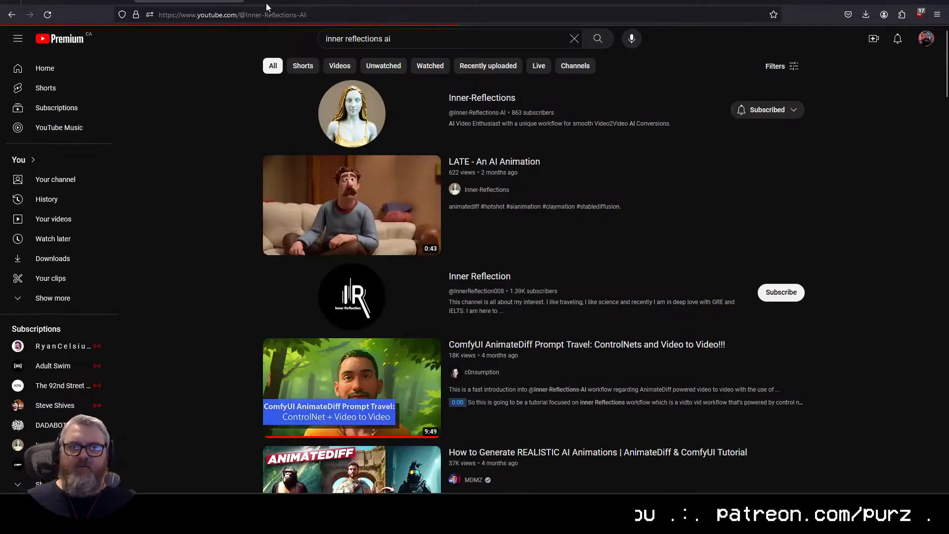
pyautogui.click(252, 15)
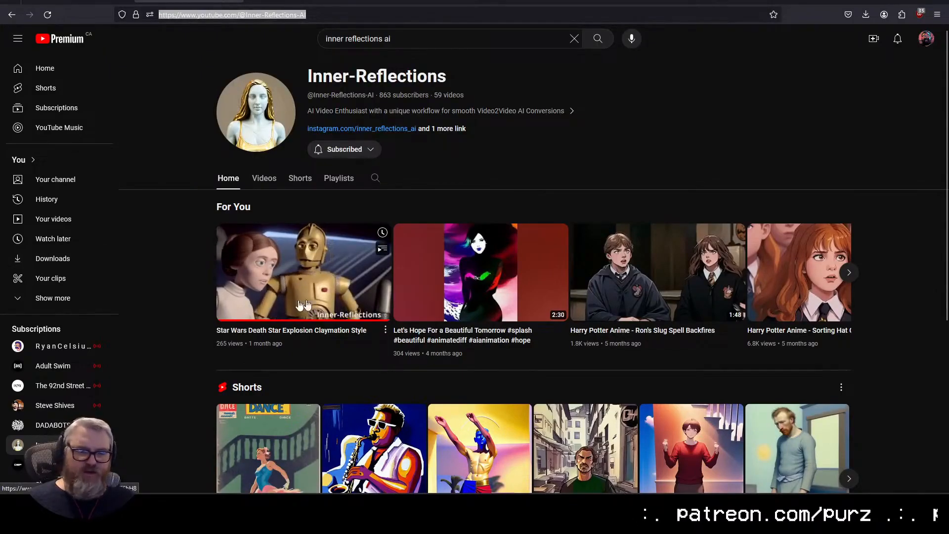
# Step: Play the channel's Star Wars Death Star Explosion Claymation Style video and look over its description and comments
pyautogui.click(315, 286)
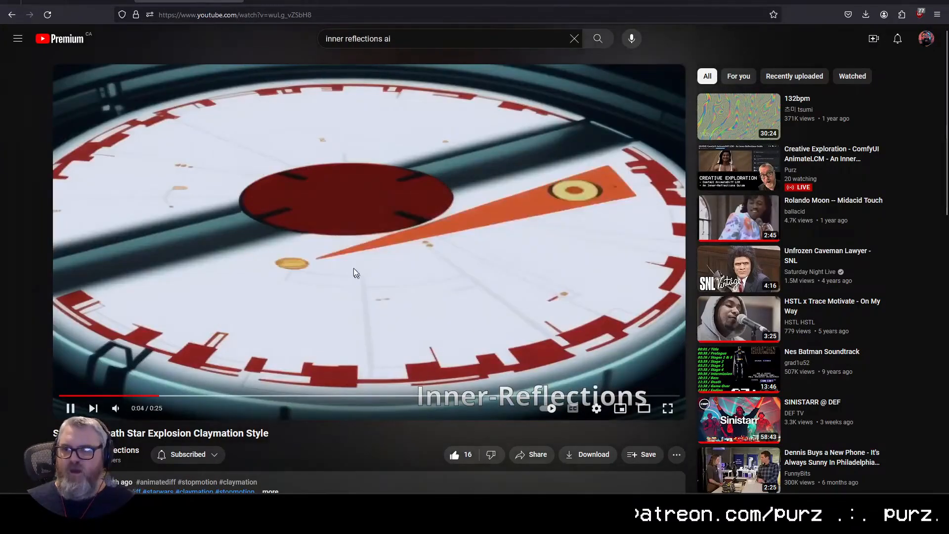
pyautogui.scroll(-3, 269, 366)
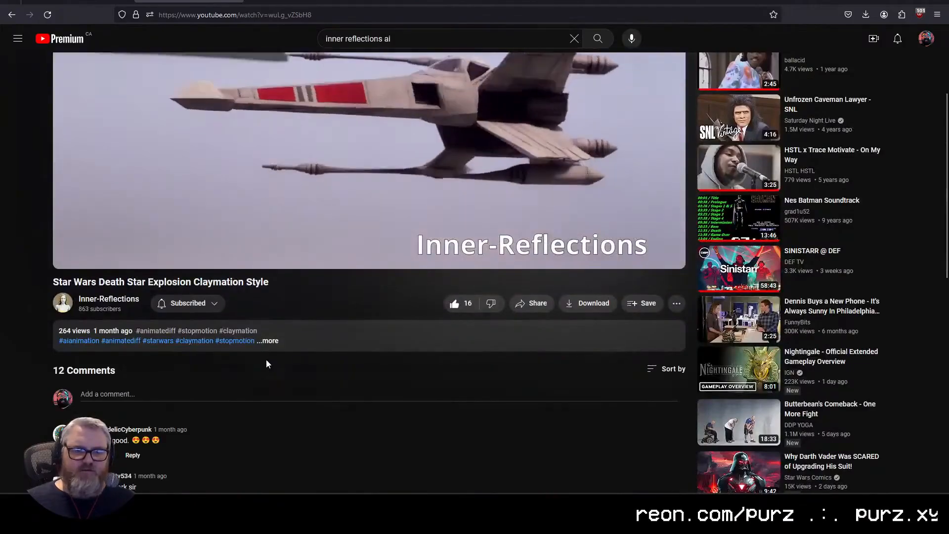
pyautogui.scroll(3, 266, 363)
# Step: Return to the Civitai AnimateDiff LCM guide and download the attachment "2- LCM Vid2Vid (25 steps).json"
pyautogui.click(77, 1)
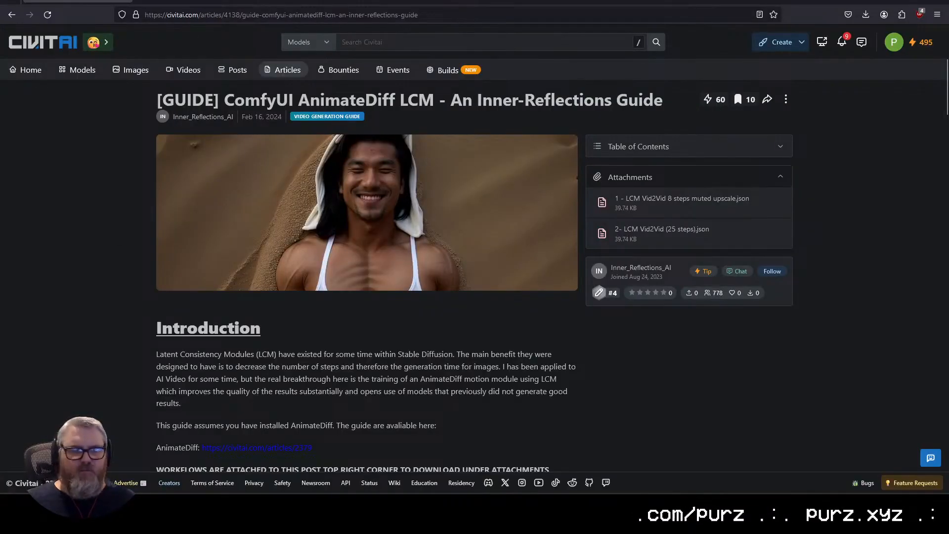
pyautogui.scroll(-20, 286, 420)
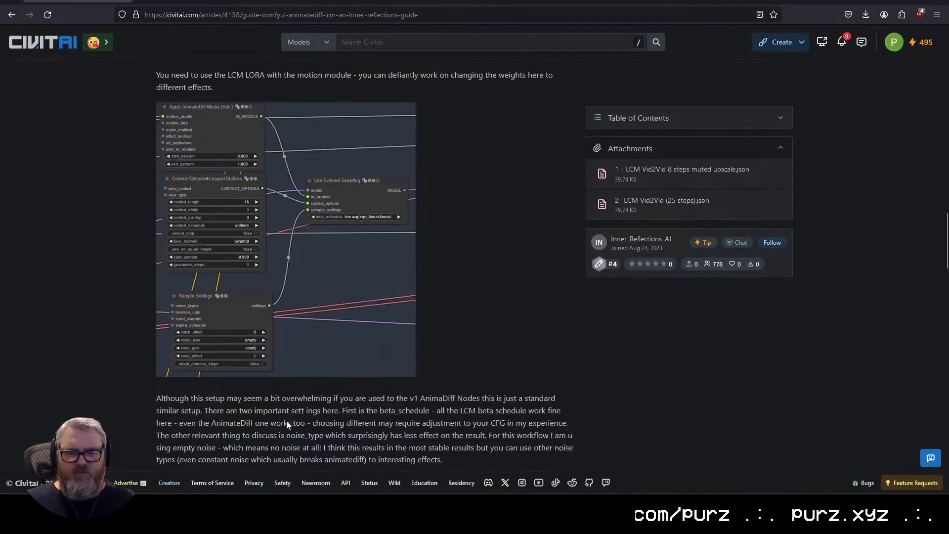
pyautogui.scroll(20, 286, 425)
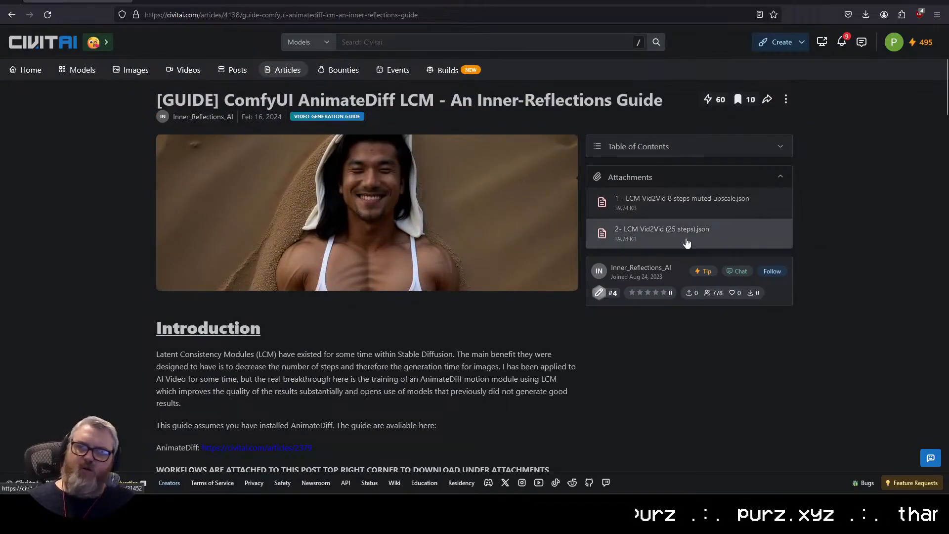
pyautogui.click(621, 236)
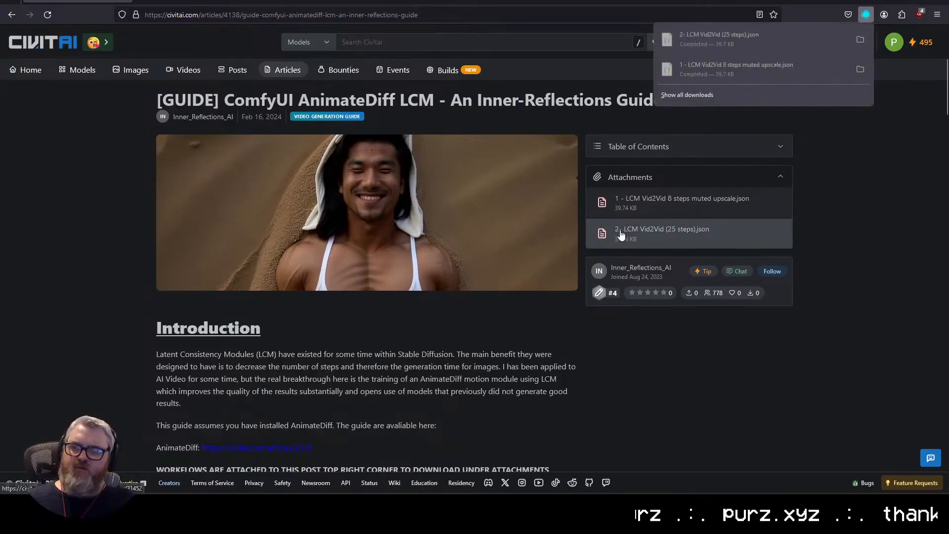
# Step: Switch to the ComfyUI window in Chrome and save the current workflow as "Inner Reflections (modified)"
pyautogui.click(204, 200)
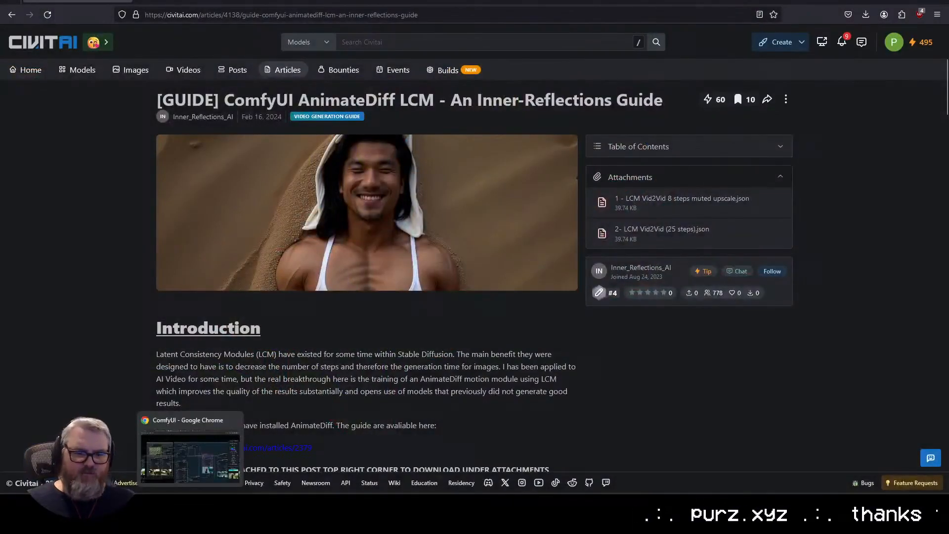
pyautogui.click(190, 453)
pyautogui.click(897, 228)
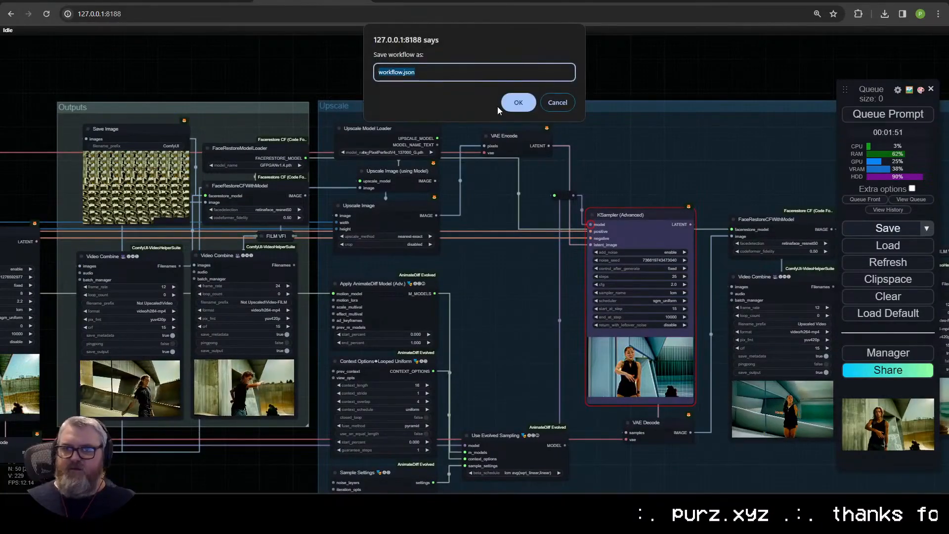
pyautogui.write('Inner Reflection')
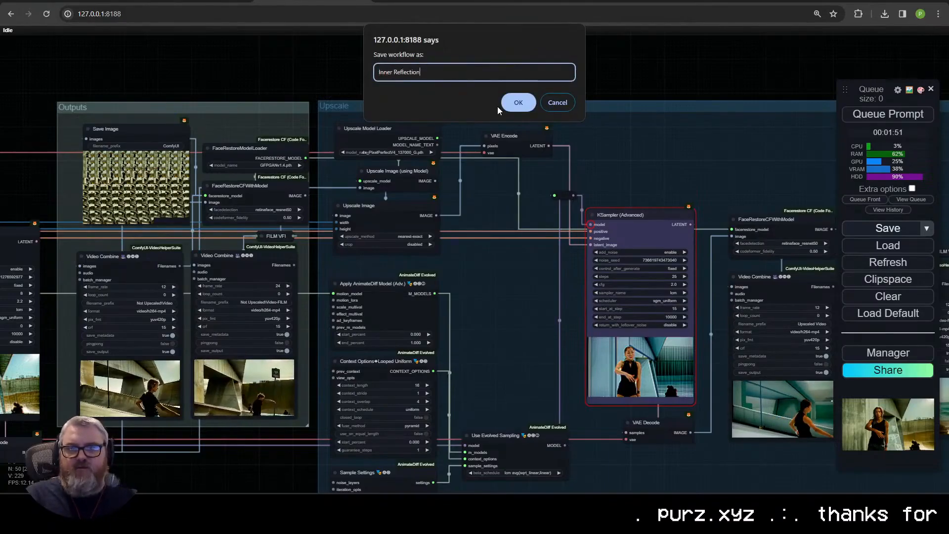
pyautogui.write('s (mods)')
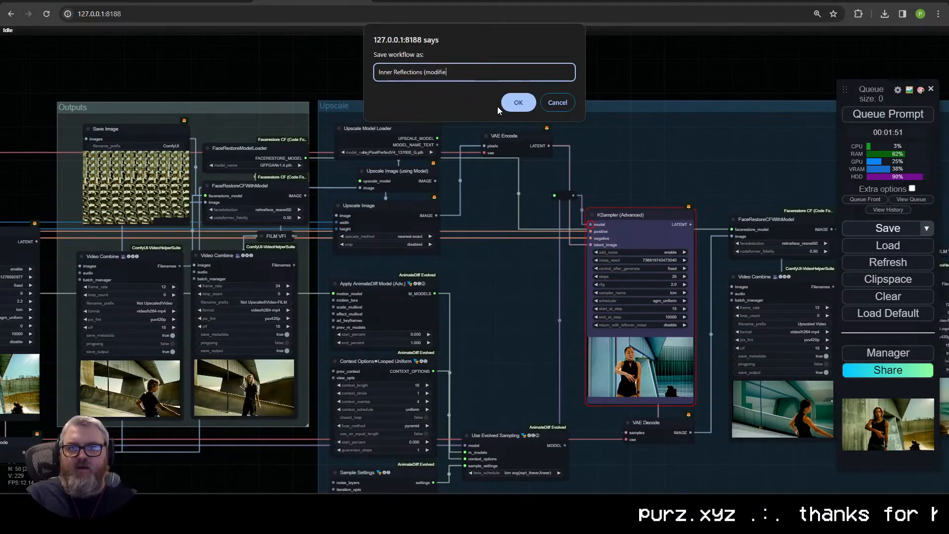
pyautogui.press('Return')
# Step: Load the downloaded workflow "2- LCM Vid2Vid (25 steps).json" from the Downloads folder
pyautogui.hotkey('ctrl', 'o')
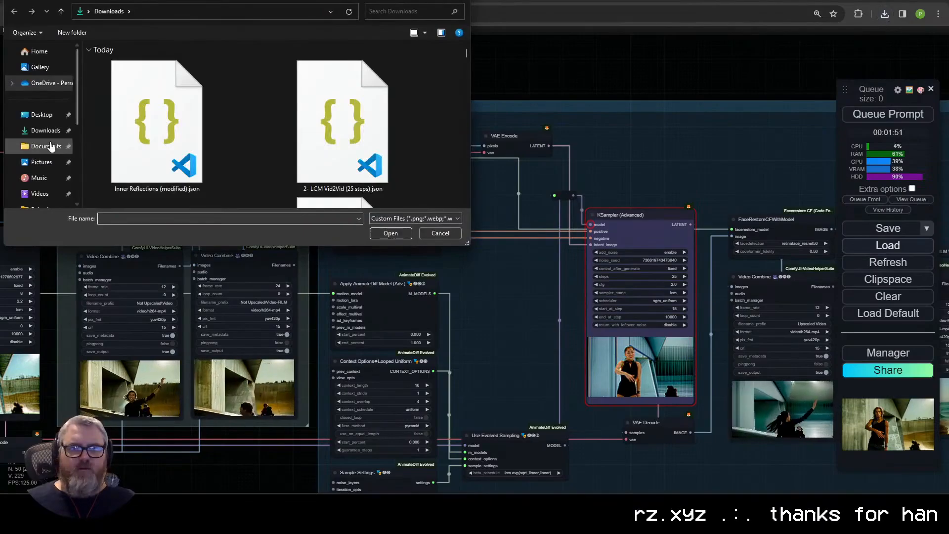
pyautogui.doubleClick(341, 138)
pyautogui.scroll(-15, 500, 345)
pyautogui.moveTo(500, 346); pyautogui.dragTo(529, 182)
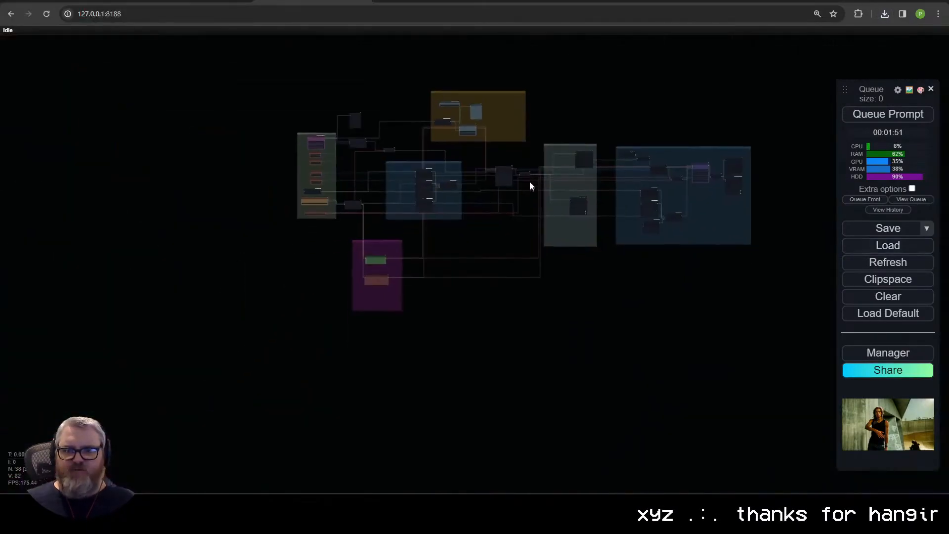
# Step: Look through the loaded workflow's KSampler (Advanced) node and its Outputs, Upscale and Low Res Pass groups
pyautogui.scroll(14, 504, 208)
pyautogui.moveTo(471, 237); pyautogui.dragTo(638, 470)
pyautogui.scroll(6, 547, 225)
pyautogui.moveTo(588, 233); pyautogui.dragTo(29, 148)
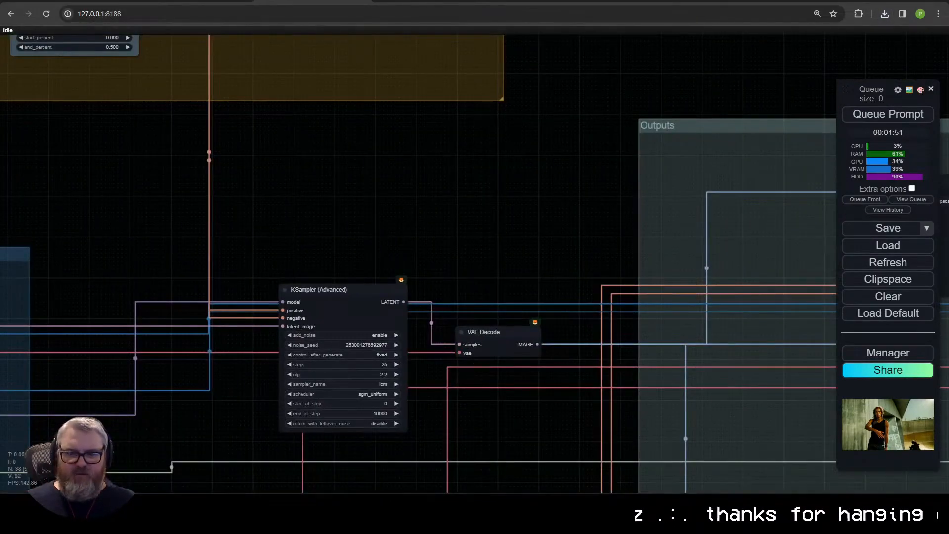
pyautogui.moveTo(493, 250); pyautogui.dragTo(32, 231)
pyautogui.moveTo(598, 238); pyautogui.dragTo(35, 145)
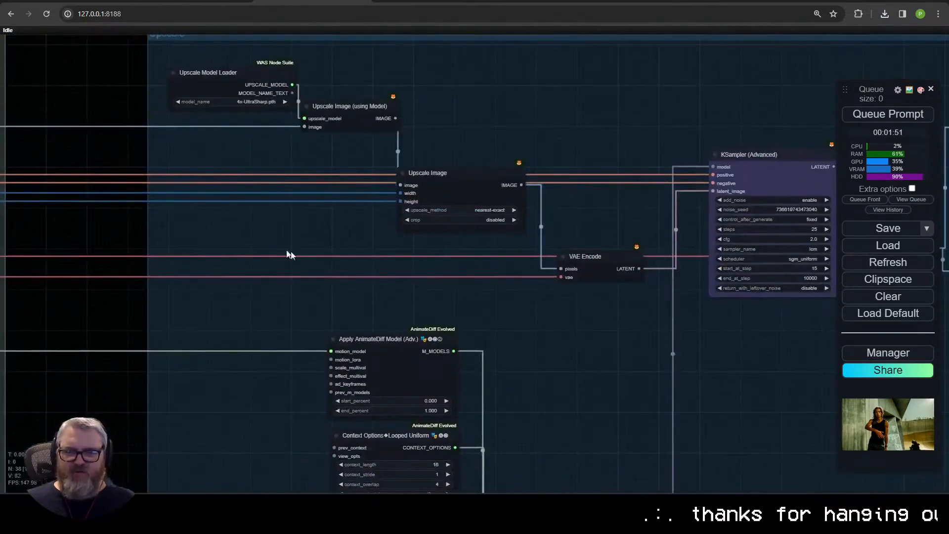
pyautogui.moveTo(568, 296); pyautogui.dragTo(153, 180)
pyautogui.moveTo(47, 212); pyautogui.dragTo(790, 304)
pyautogui.moveTo(314, 316); pyautogui.dragTo(837, 338)
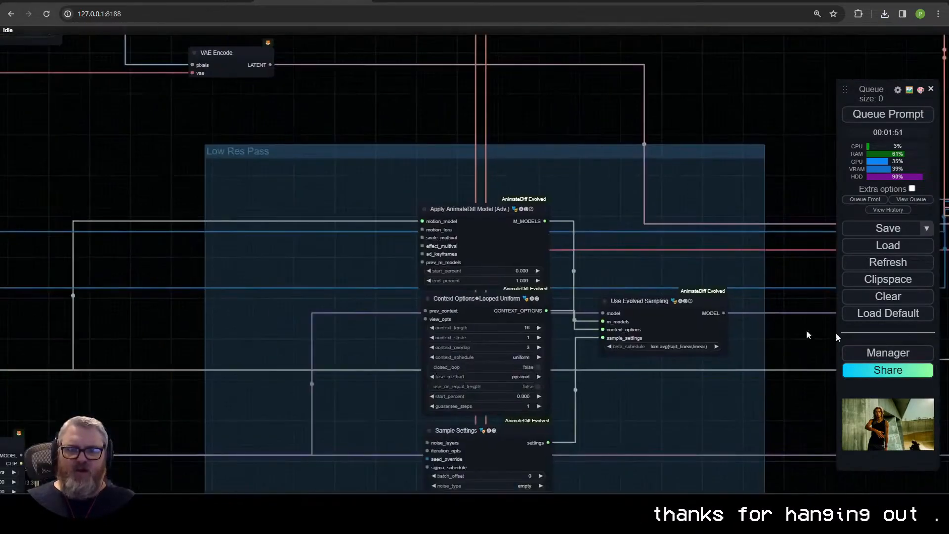
pyautogui.moveTo(23, 246); pyautogui.dragTo(875, 91)
# Step: Select sd15_t2v_beta.ckpt as the AnimateDiff motion model and sd15\realisticVisionV51_v51VAE.safetensors as the checkpoint in the 25-step workflow
pyautogui.scroll(6, 598, 222)
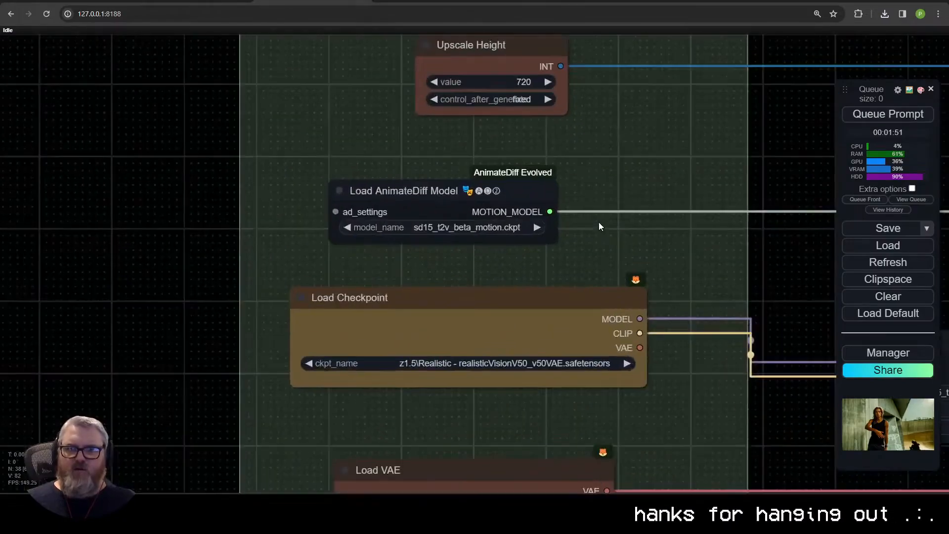
pyautogui.scroll(3, 599, 227)
pyautogui.click(261, 231)
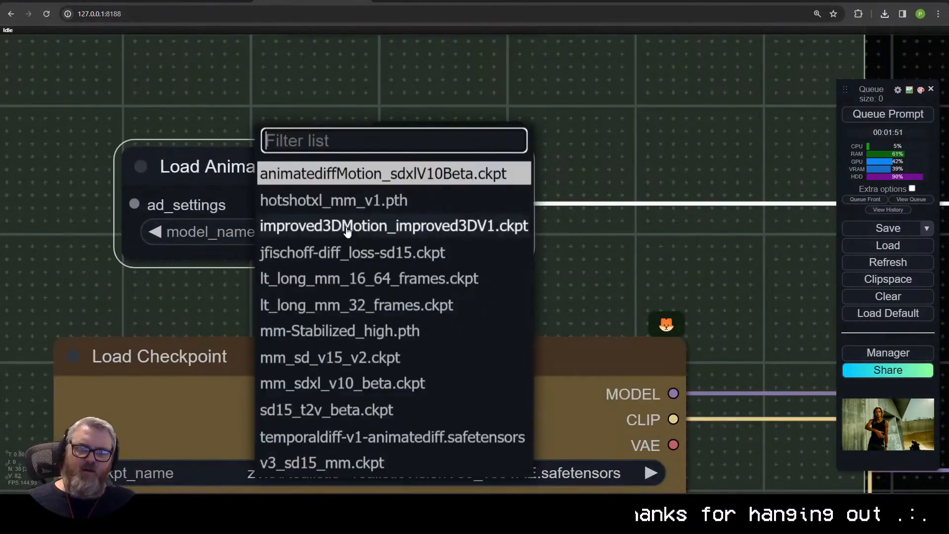
pyautogui.click(365, 413)
pyautogui.moveTo(455, 367); pyautogui.dragTo(363, 183)
pyautogui.click(318, 289)
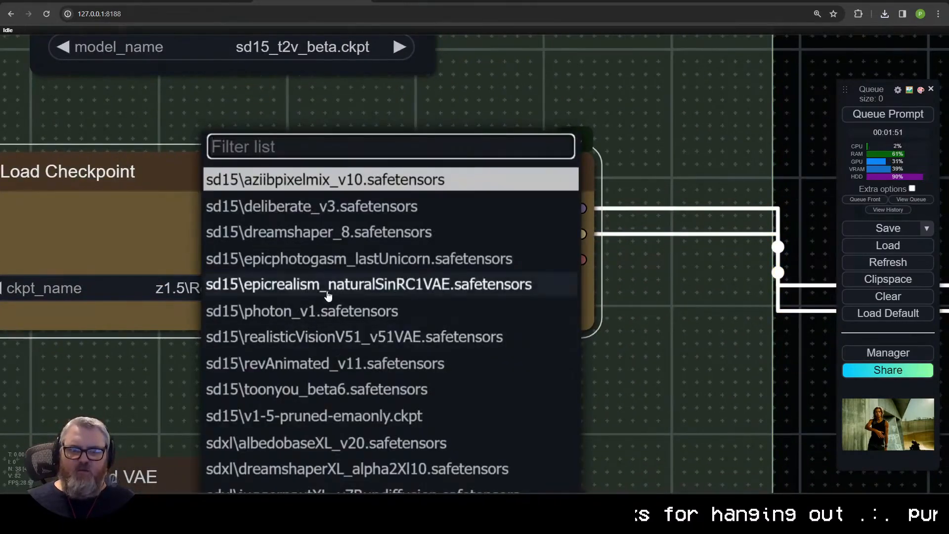
pyautogui.click(336, 337)
# Step: Choose installed files for the Load VAE node's VAE and the Load LoRA node's LoRA
pyautogui.scroll(-4, 336, 388)
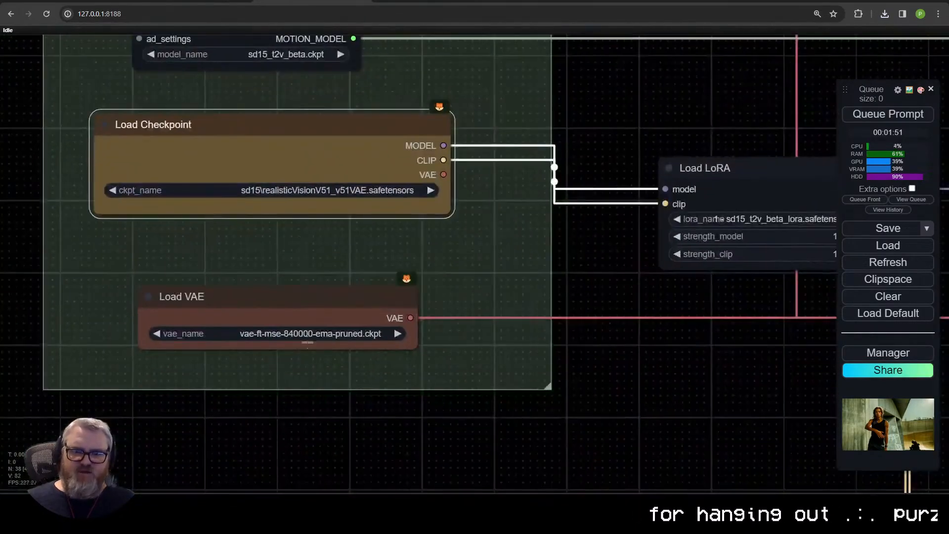
pyautogui.click(293, 332)
pyautogui.click(332, 358)
pyautogui.moveTo(636, 216); pyautogui.dragTo(243, 325)
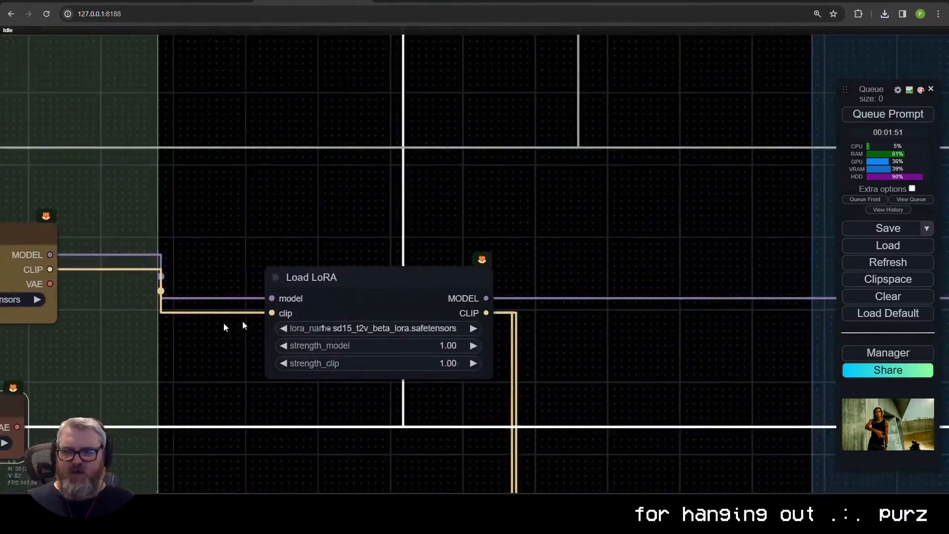
pyautogui.click(324, 328)
pyautogui.click(346, 163)
pyautogui.scroll(-5, 225, 482)
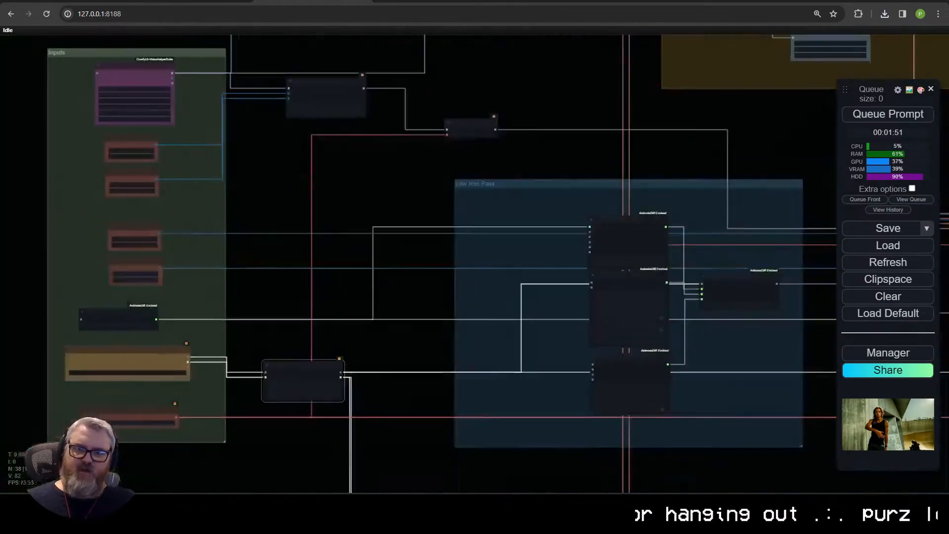
# Step: Route the Load Video image output through a reroute node to Preview Image, Upscale Image and the Depth Anything node in the ControlNet group
pyautogui.moveTo(282, 241); pyautogui.dragTo(683, 506)
pyautogui.scroll(10, 565, 333)
pyautogui.moveTo(565, 333); pyautogui.dragTo(401, 157)
pyautogui.scroll(-7, 408, 141)
pyautogui.moveTo(430, 118); pyautogui.dragTo(348, 228)
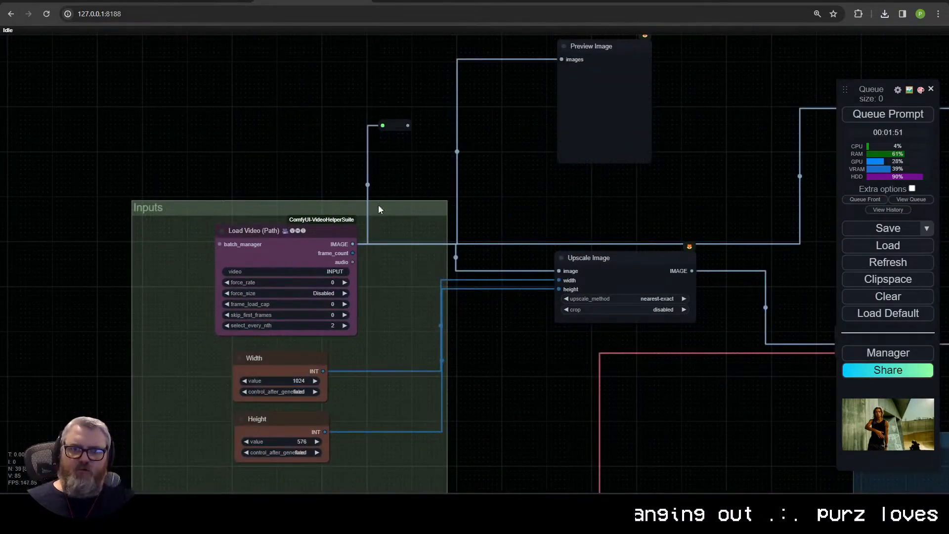
pyautogui.moveTo(410, 127); pyautogui.dragTo(120, 243)
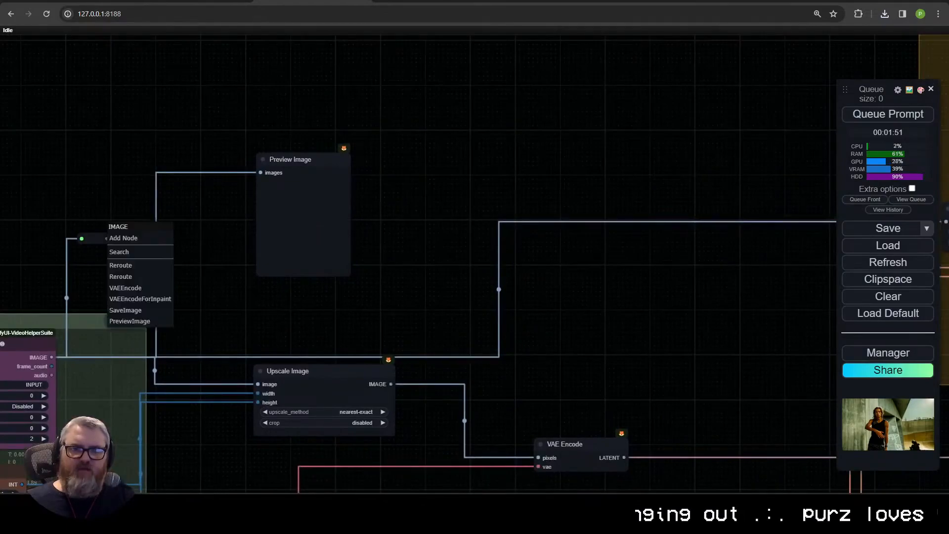
pyautogui.click(96, 231)
pyautogui.moveTo(74, 319); pyautogui.dragTo(512, 249)
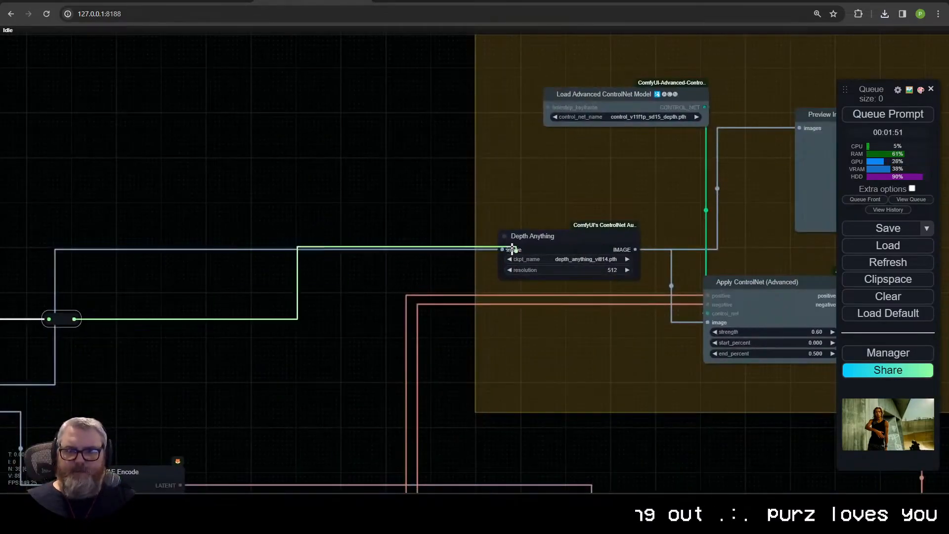
pyautogui.scroll(-5, 354, 400)
pyautogui.moveTo(390, 339); pyautogui.dragTo(573, 287)
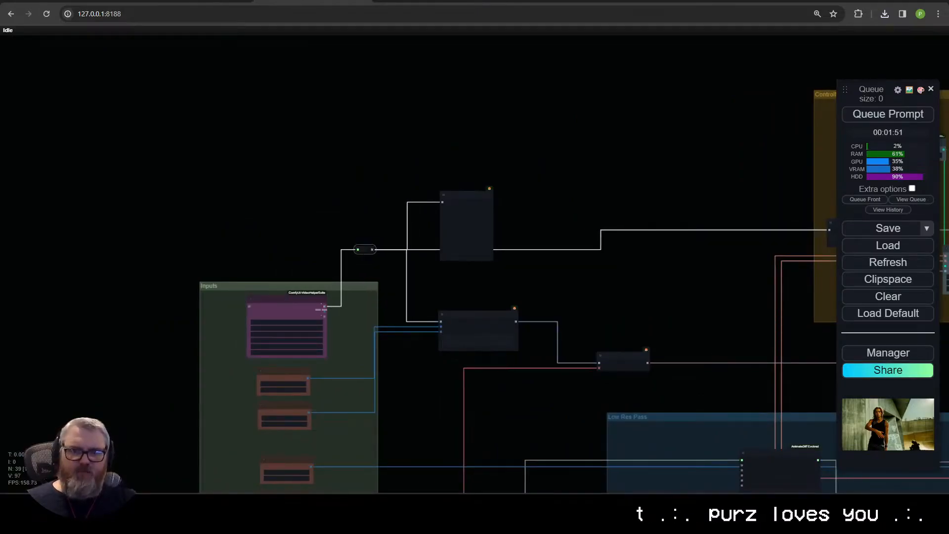
# Step: Replace the Load Video (Path) node with a Load Video (Upload) node and load "video (720p).mp4" into it
pyautogui.scroll(3, 294, 285)
pyautogui.press('Delete')
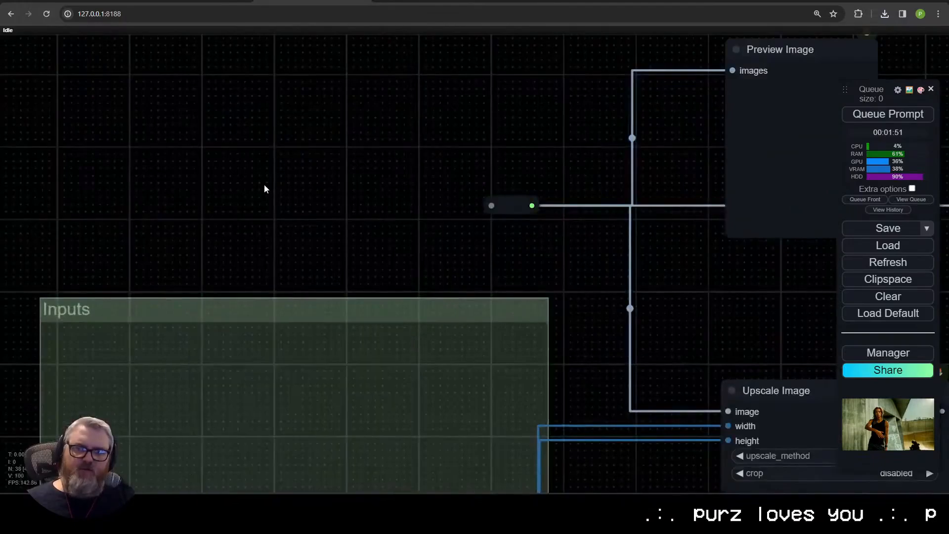
pyautogui.doubleClick(264, 184)
pyautogui.write('load vid')
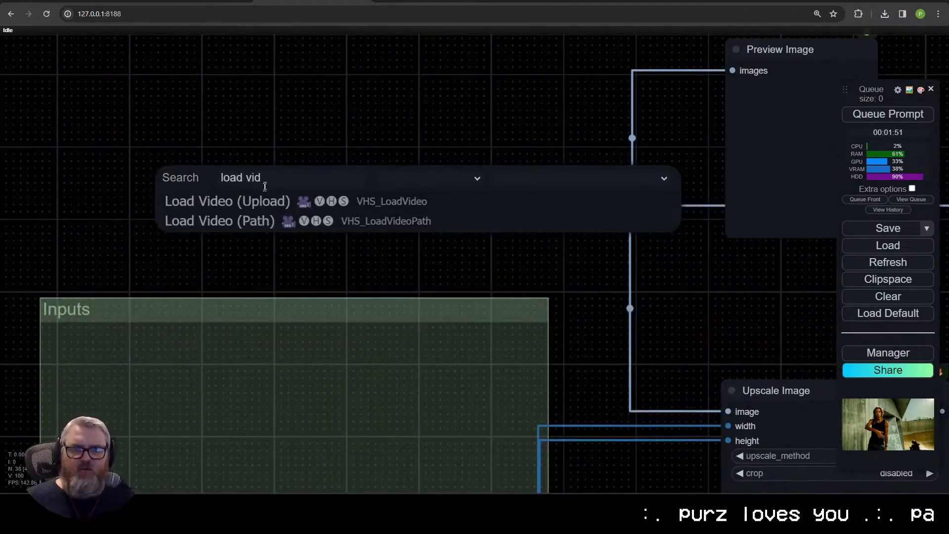
pyautogui.click(265, 204)
pyautogui.moveTo(343, 182); pyautogui.dragTo(303, 173)
pyautogui.click(330, 332)
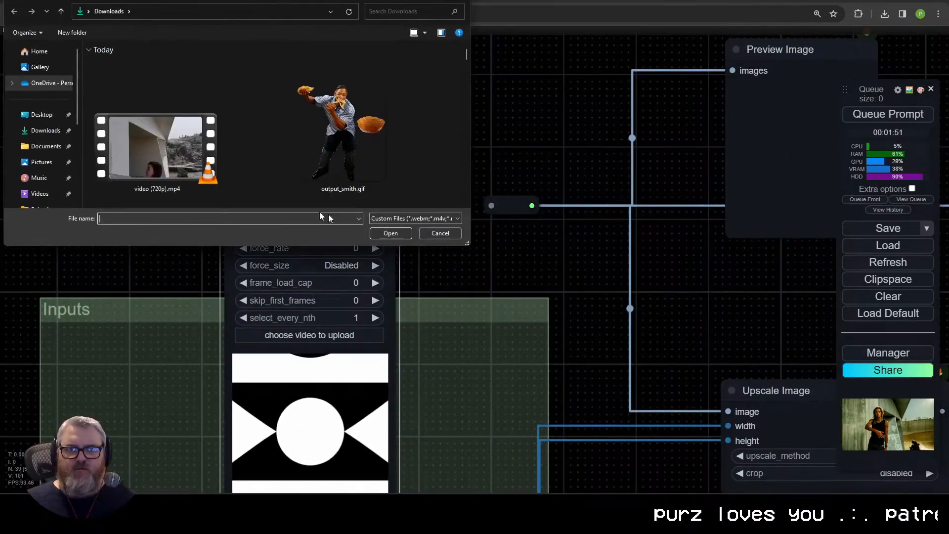
pyautogui.doubleClick(179, 157)
# Step: Position the Load Video (Upload) node over the Inputs group and connect its IMAGE output to the reroute node
pyautogui.scroll(-3, 428, 366)
pyautogui.moveTo(427, 365); pyautogui.dragTo(281, 280)
pyautogui.moveTo(254, 153); pyautogui.dragTo(332, 167)
pyautogui.moveTo(222, 138); pyautogui.dragTo(203, 193)
pyautogui.scroll(6, 186, 260)
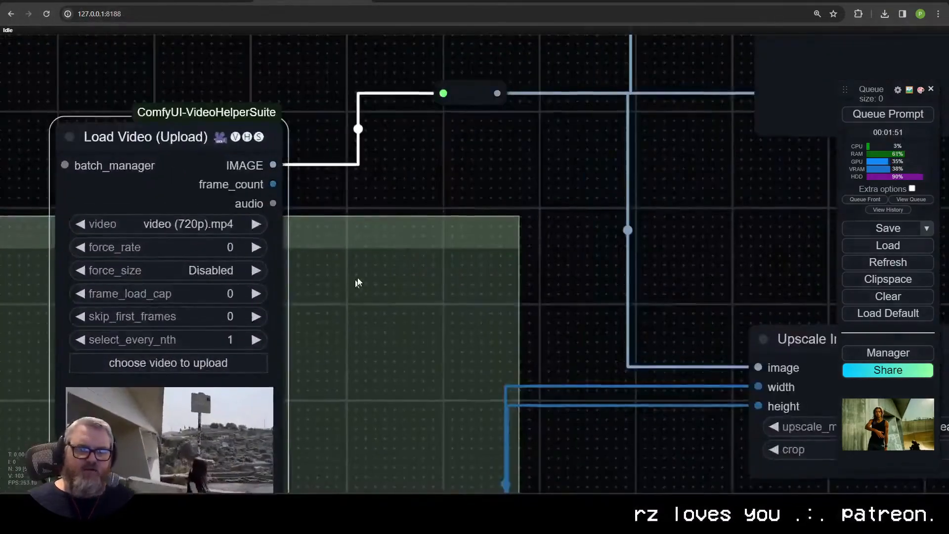
# Step: Set the Load Video (Upload) node's select_every_nth to 2, force_rate to 24, force_size to ?x512 and frame_load_cap to 24
pyautogui.moveTo(358, 282); pyautogui.dragTo(492, 199)
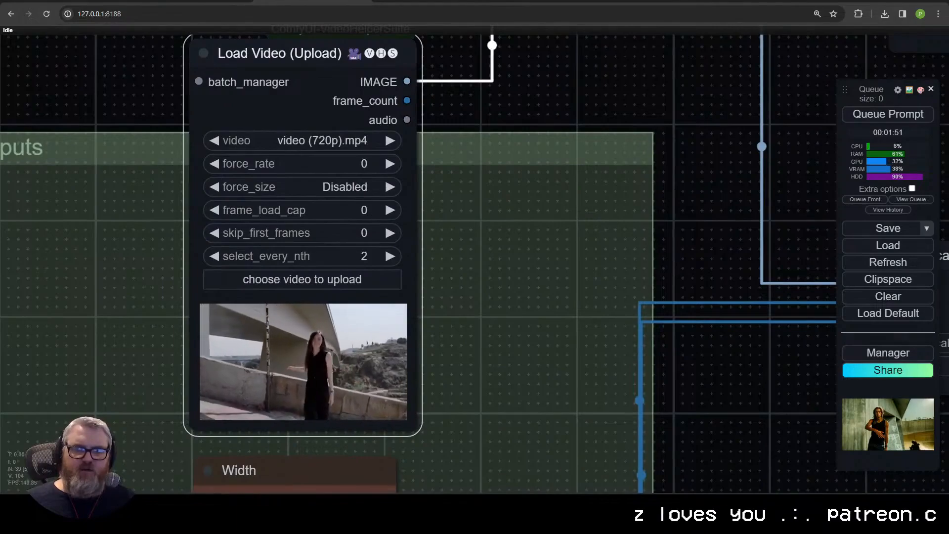
pyautogui.click(359, 165)
pyautogui.write('1')
pyautogui.press('Return')
pyautogui.click(357, 186)
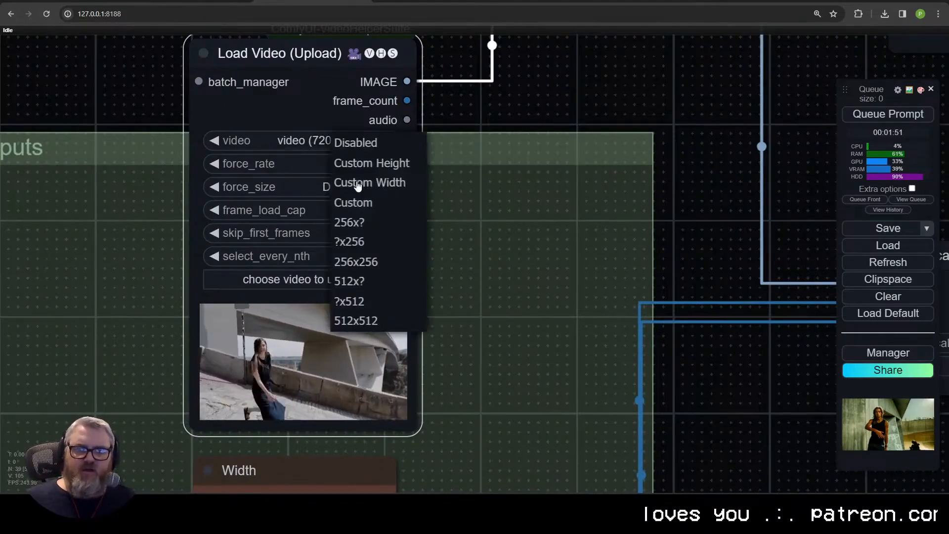
pyautogui.click(380, 298)
pyautogui.click(356, 210)
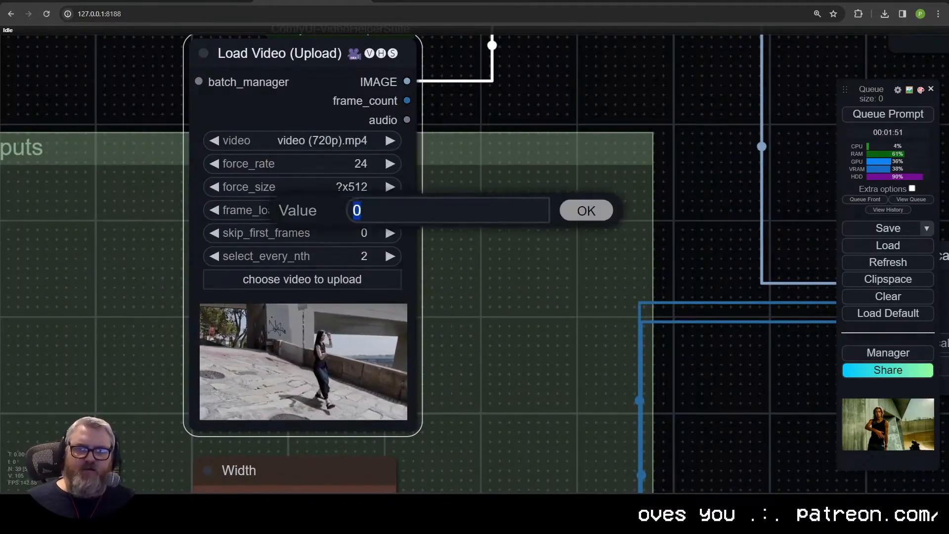
pyautogui.write('24')
pyautogui.press('Return')
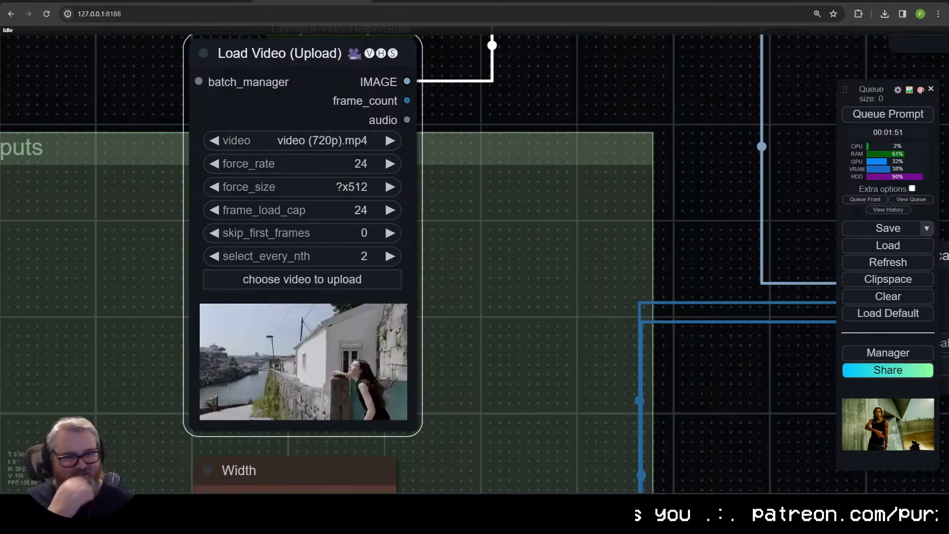
# Step: Load the saved "Inner Reflections (modified)" workflow in place of the 25-step one
pyautogui.click(642, 324)
pyautogui.click(894, 250)
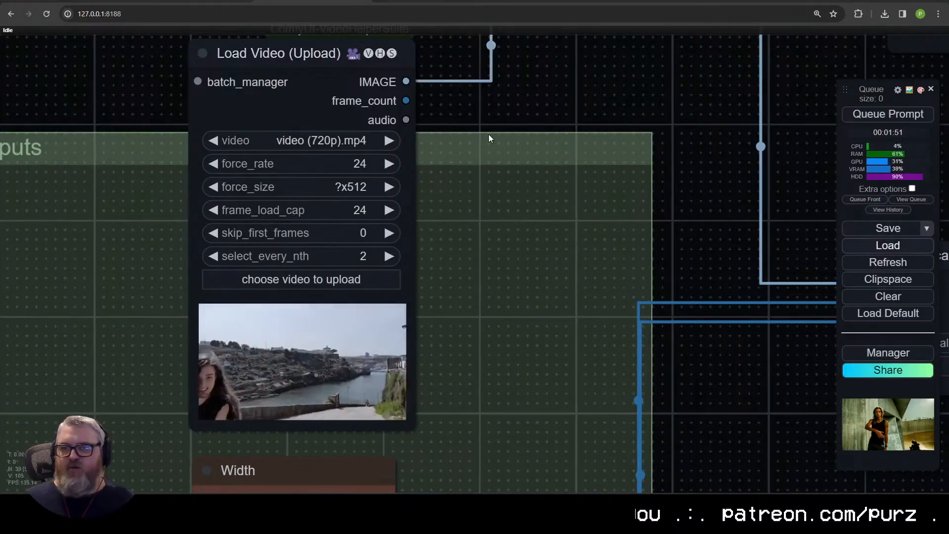
pyautogui.doubleClick(176, 138)
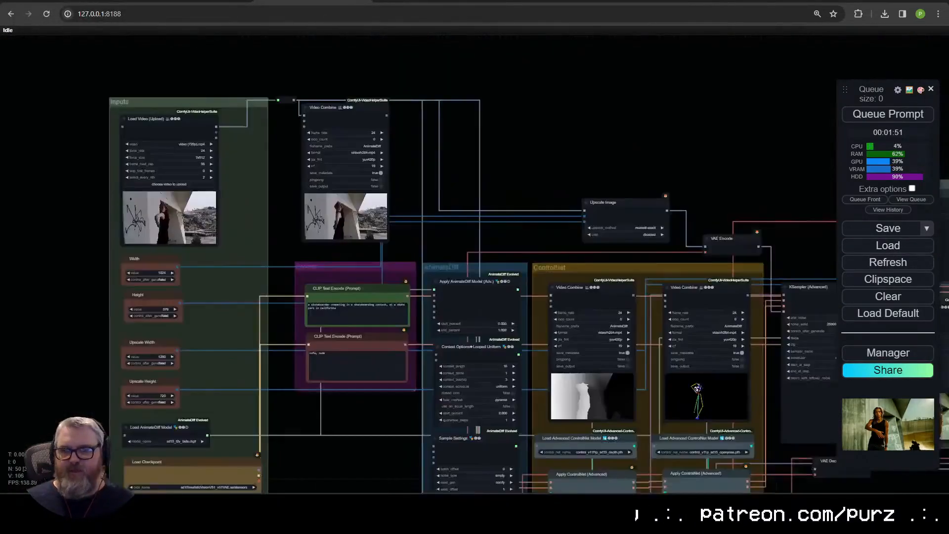
# Step: Look through the reloaded workflow's Outputs and Upscale groups and examine the upscaled Video Combine previews
pyautogui.moveTo(771, 406); pyautogui.dragTo(74, 277)
pyautogui.scroll(5, 519, 277)
pyautogui.moveTo(616, 267); pyautogui.dragTo(142, 293)
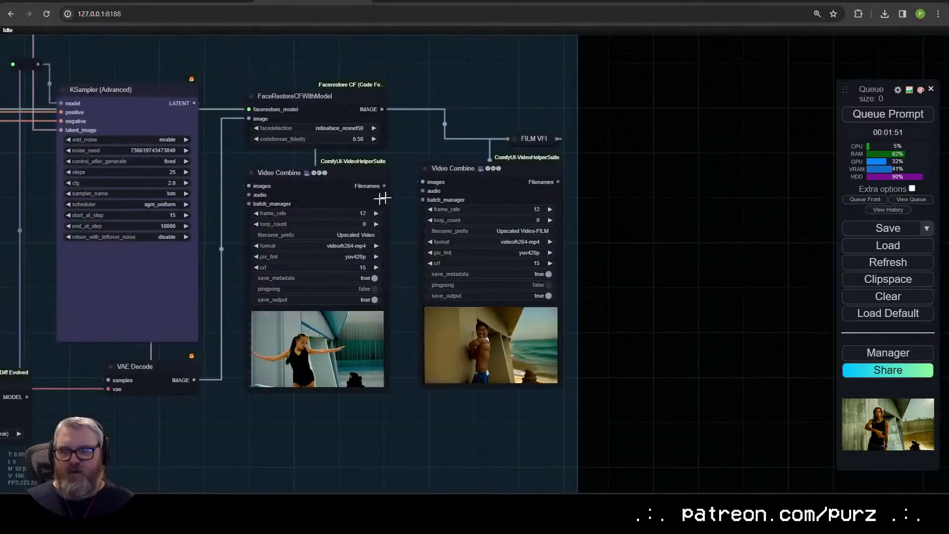
pyautogui.moveTo(196, 199); pyautogui.dragTo(736, 266)
pyautogui.scroll(1, 564, 257)
pyautogui.scroll(-6, 498, 276)
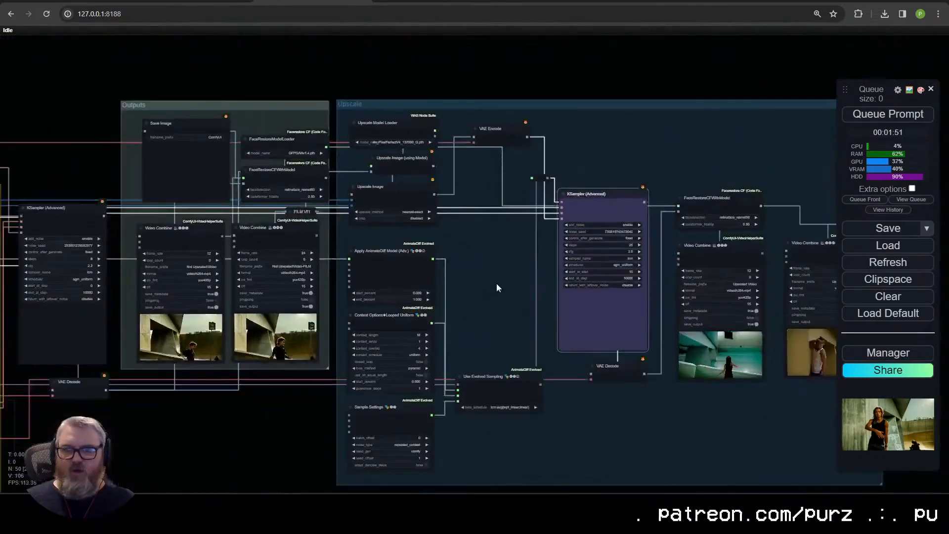
pyautogui.moveTo(496, 283); pyautogui.dragTo(666, 254)
pyautogui.moveTo(707, 277); pyautogui.dragTo(234, 275)
pyautogui.scroll(18, 482, 383)
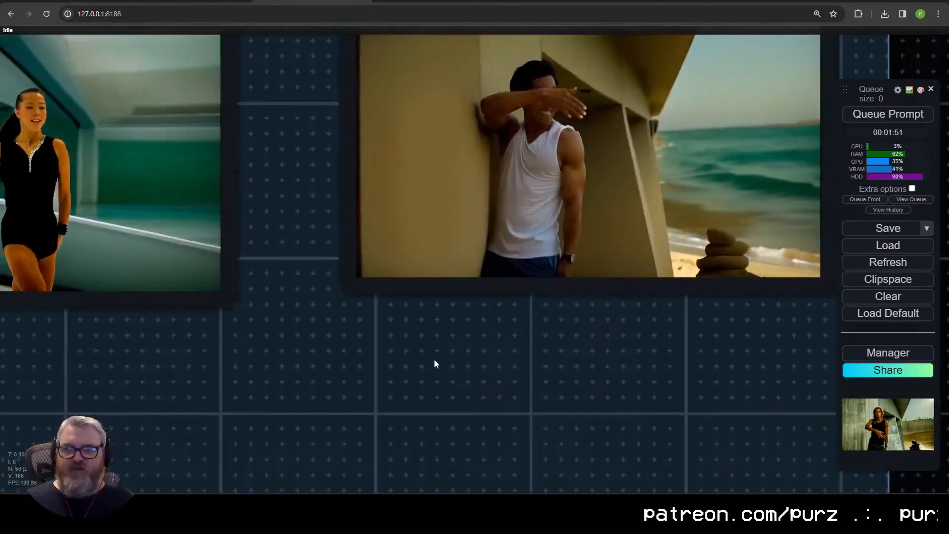
pyautogui.moveTo(165, 327); pyautogui.dragTo(540, 442)
pyautogui.scroll(4, 372, 432)
pyautogui.moveTo(371, 432); pyautogui.dragTo(446, 473)
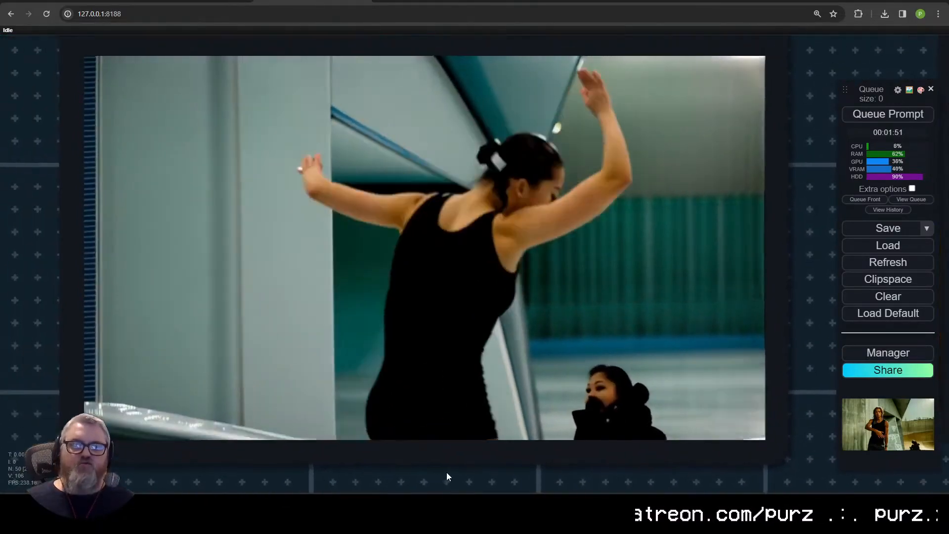
# Step: Examine the Upscale group's KSampler (Advanced), AnimateDiff, context options and sampling nodes
pyautogui.scroll(-13, 273, 339)
pyautogui.moveTo(152, 328); pyautogui.dragTo(599, 385)
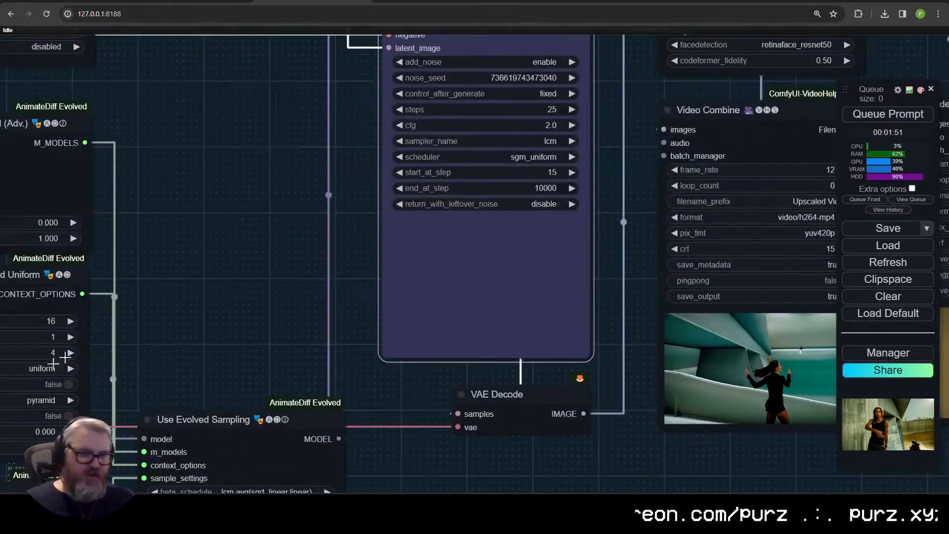
pyautogui.moveTo(154, 264); pyautogui.dragTo(551, 299)
pyautogui.moveTo(529, 373); pyautogui.dragTo(592, 307)
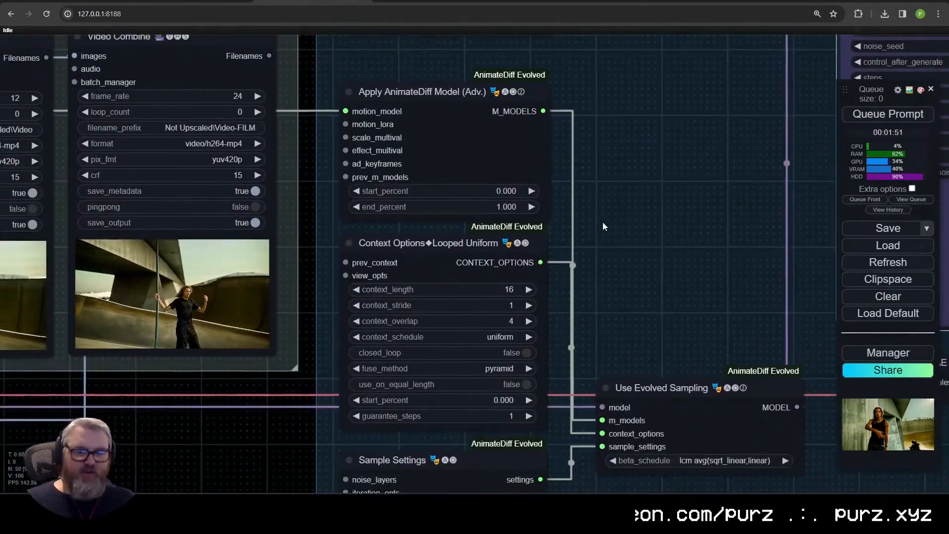
pyautogui.scroll(-4, 677, 302)
pyautogui.moveTo(682, 307); pyautogui.dragTo(528, 229)
pyautogui.scroll(2, 550, 144)
pyautogui.moveTo(550, 144); pyautogui.dragTo(358, 236)
pyautogui.moveTo(362, 194); pyautogui.dragTo(313, 269)
pyautogui.scroll(-4, 297, 272)
# Step: Set the steps to 25 in the first-pass KSampler (Advanced) node between the ControlNet and Outputs groups
pyautogui.moveTo(59, 277); pyautogui.dragTo(444, 182)
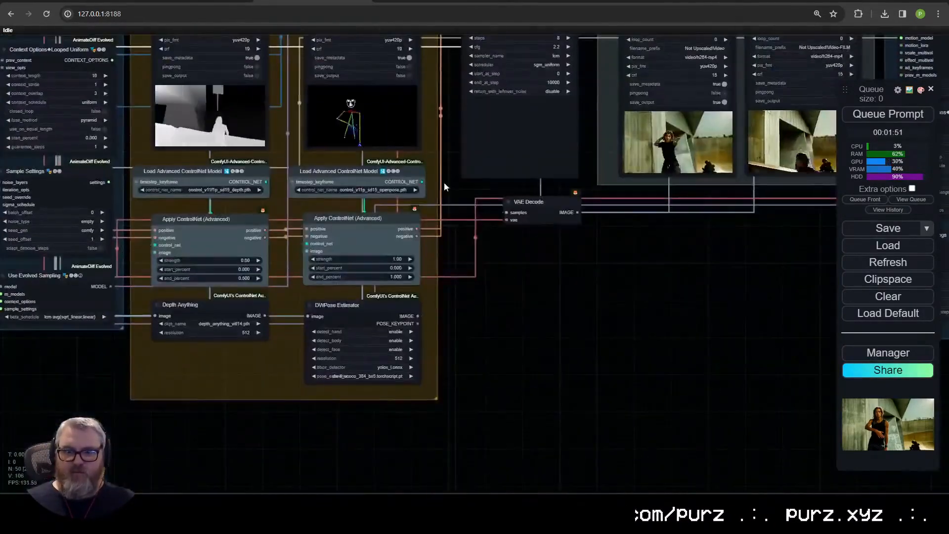
pyautogui.moveTo(469, 99); pyautogui.dragTo(439, 341)
pyautogui.scroll(6, 440, 341)
pyautogui.click(439, 356)
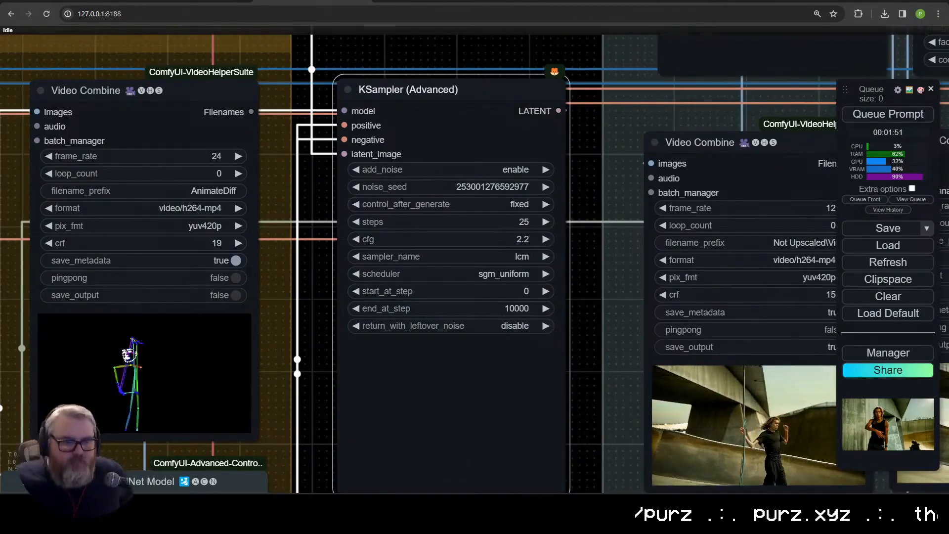
# Step: Replace the positive prompt with "a fuzzy teddy bear is running through the forest, the forest is on fire" and queue the generation
pyautogui.scroll(-6, 638, 178)
pyautogui.scroll(-1, 593, 188)
pyautogui.moveTo(44, 291); pyautogui.dragTo(343, 473)
pyautogui.scroll(4, 438, 263)
pyautogui.scroll(5, 396, 319)
pyautogui.scroll(7, 396, 319)
pyautogui.moveTo(356, 299); pyautogui.dragTo(226, 277)
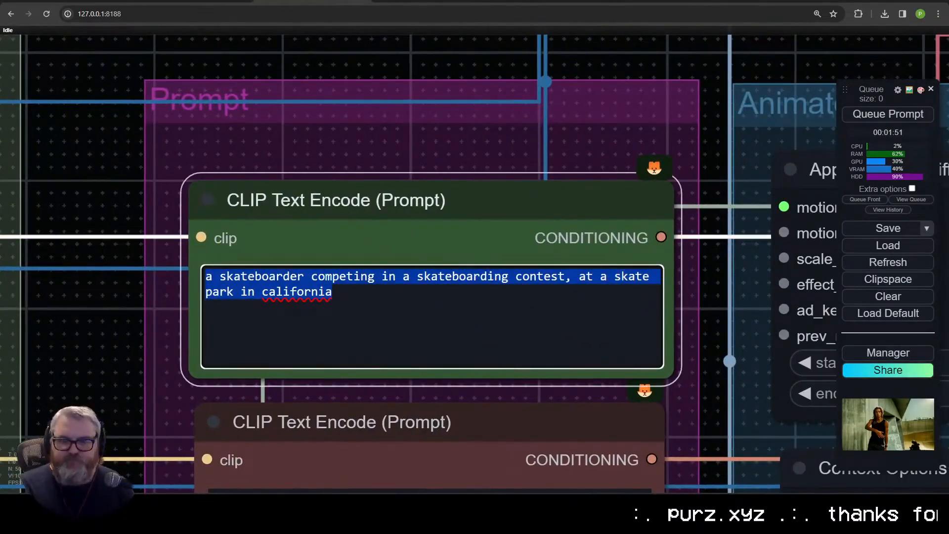
pyautogui.write('a fuzzy teddy bear is running through the forest, the forest is on fire')
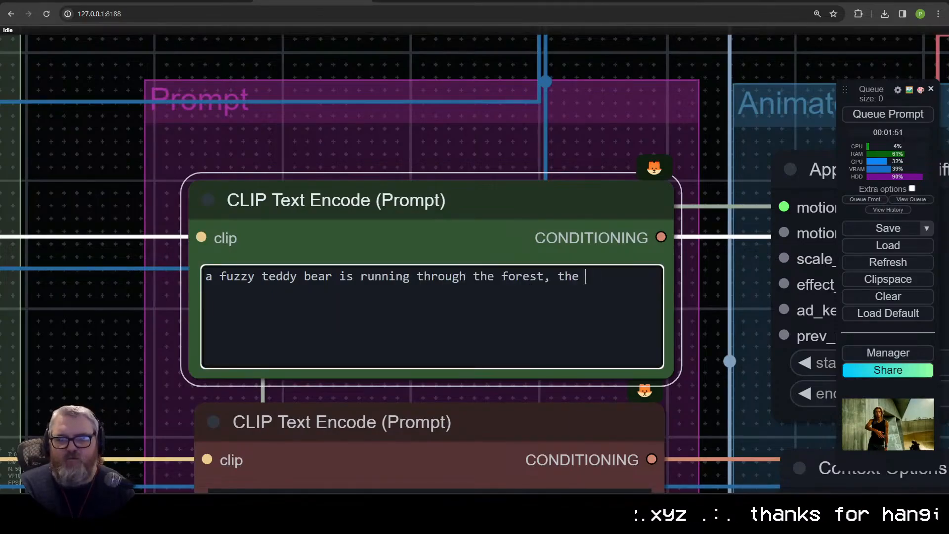
pyautogui.click(869, 110)
pyautogui.scroll(-15, 420, 344)
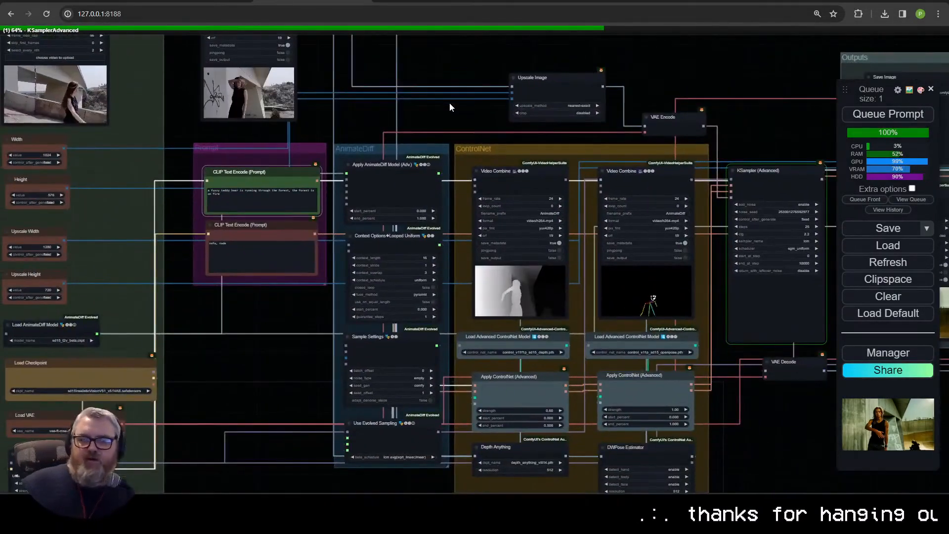
pyautogui.scroll(-3, 278, 287)
pyautogui.scroll(5, 428, 373)
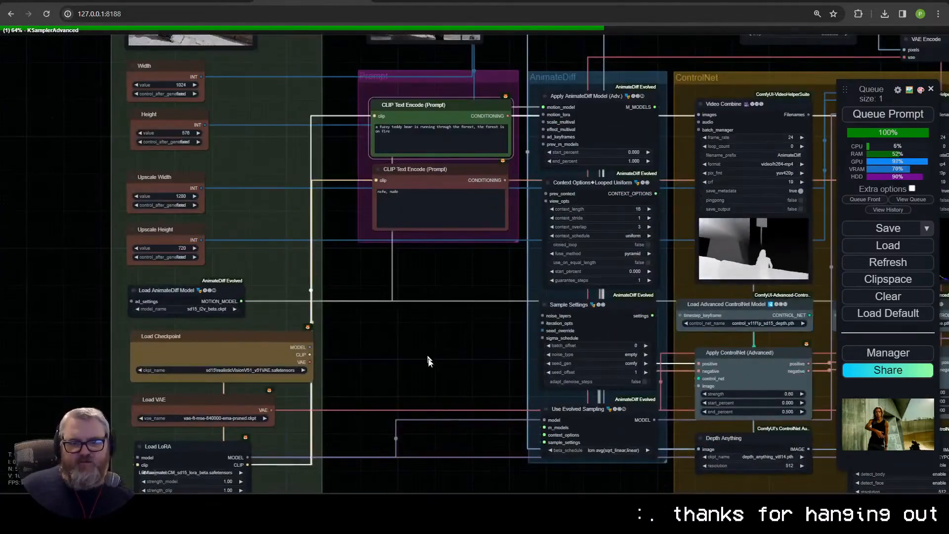
pyautogui.scroll(-9, 428, 362)
pyautogui.scroll(13, 376, 193)
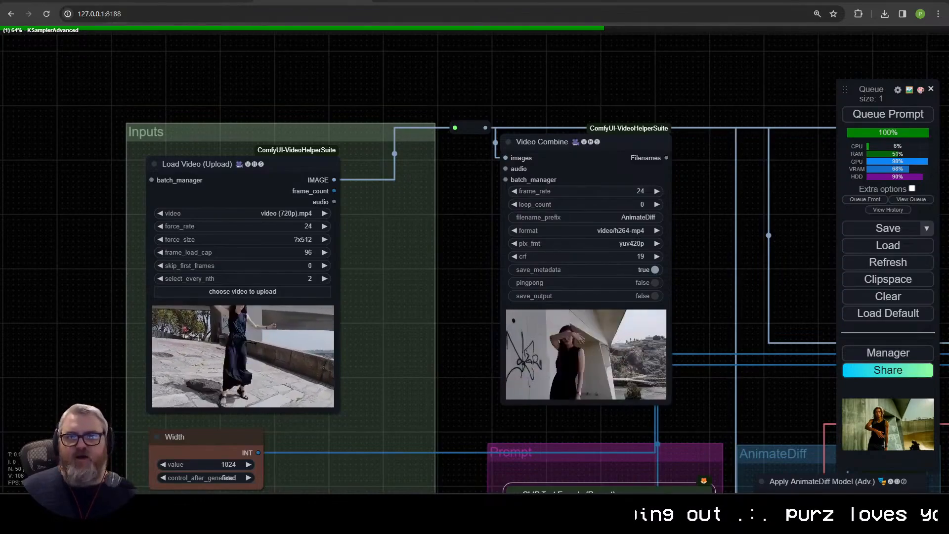
# Step: Switch to the Civitai AnimateDiff LCM guide and go to its Important Notes/Issues section
pyautogui.hotkey('ctrl', 'shift', 'Tab')
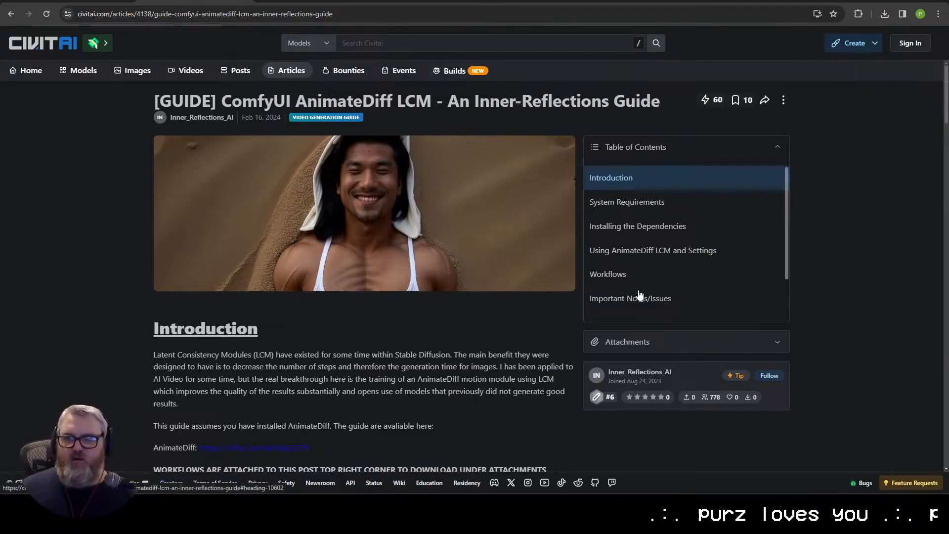
pyautogui.click(639, 296)
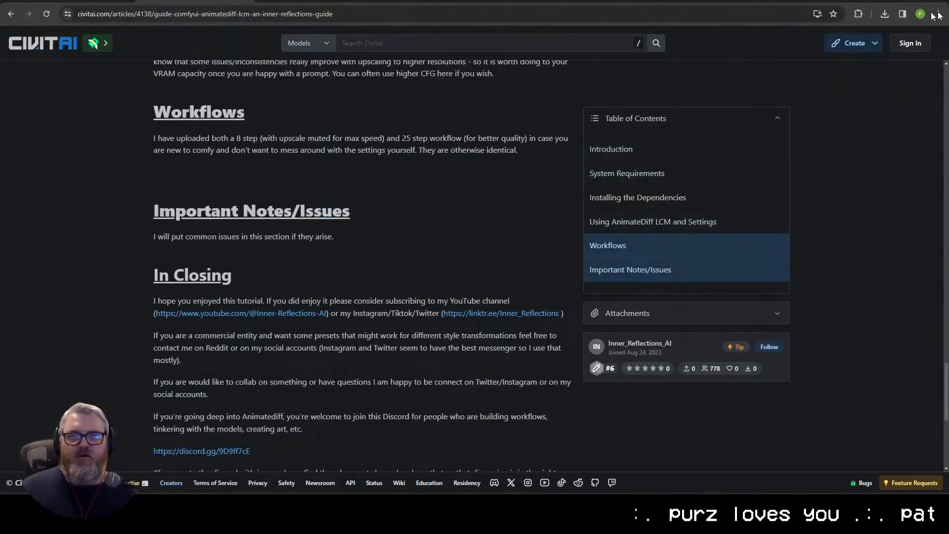
# Step: Return to the guide's Introduction section and expand its list of attached workflow files
pyautogui.click(653, 148)
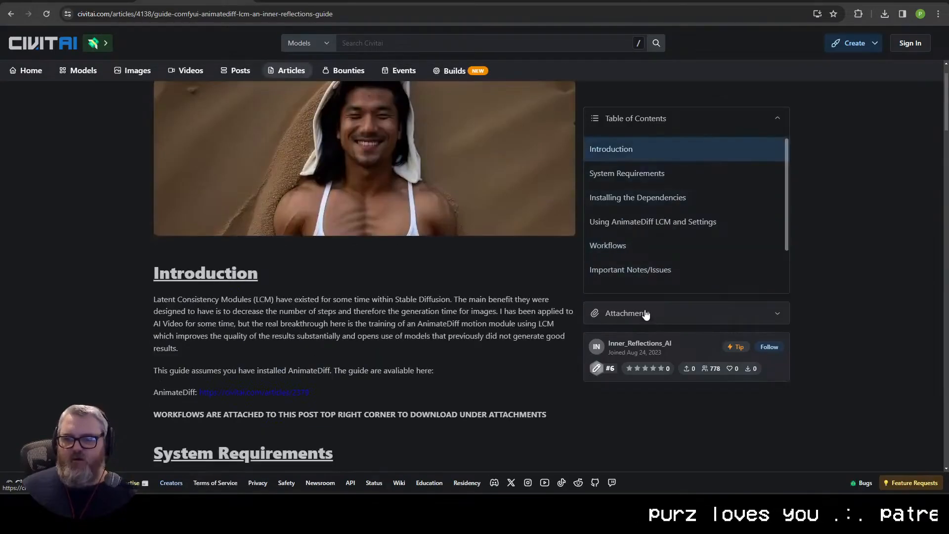
pyautogui.click(646, 314)
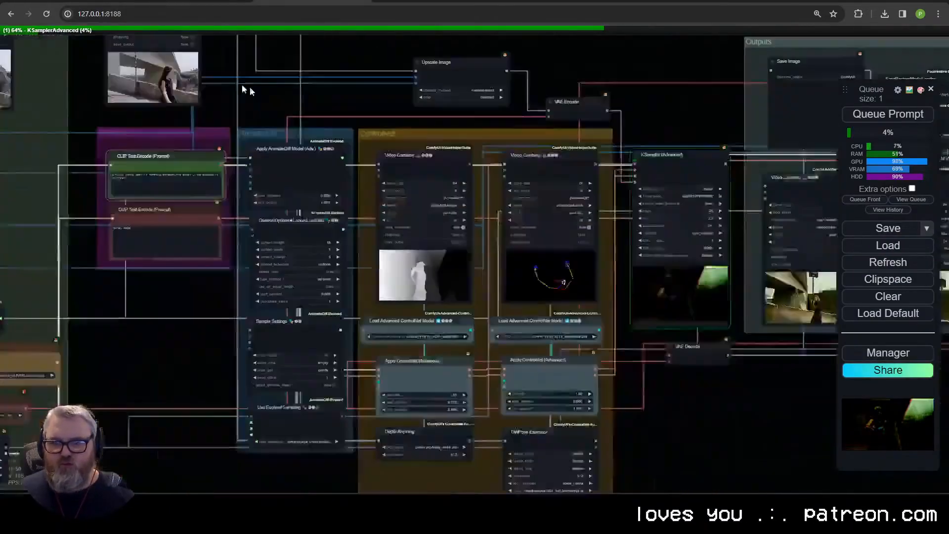
# Step: Switch to ComfyUI and examine the Load Video (Upload) settings in the Inputs group
pyautogui.scroll(11, 582, 317)
pyautogui.moveTo(705, 372); pyautogui.dragTo(654, 419)
pyautogui.scroll(-13, 517, 481)
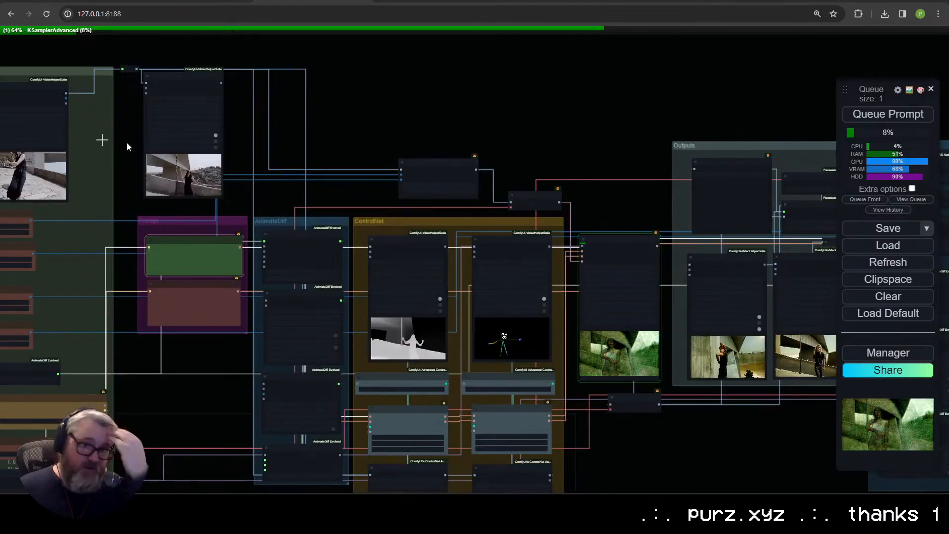
pyautogui.moveTo(127, 143); pyautogui.dragTo(539, 223)
pyautogui.scroll(12, 370, 253)
pyautogui.moveTo(305, 278); pyautogui.dragTo(150, 387)
pyautogui.scroll(1, 199, 217)
pyautogui.scroll(-2, 192, 220)
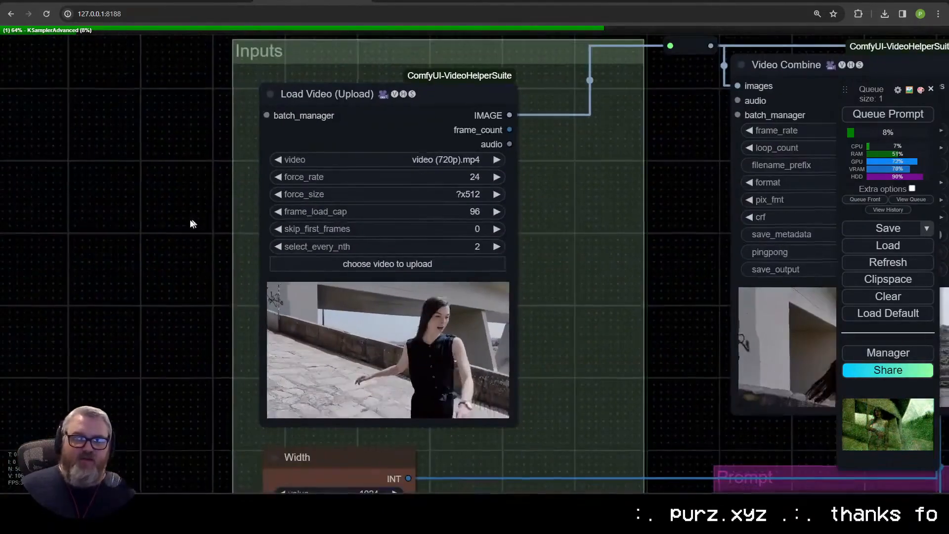
pyautogui.moveTo(191, 220); pyautogui.dragTo(85, 237)
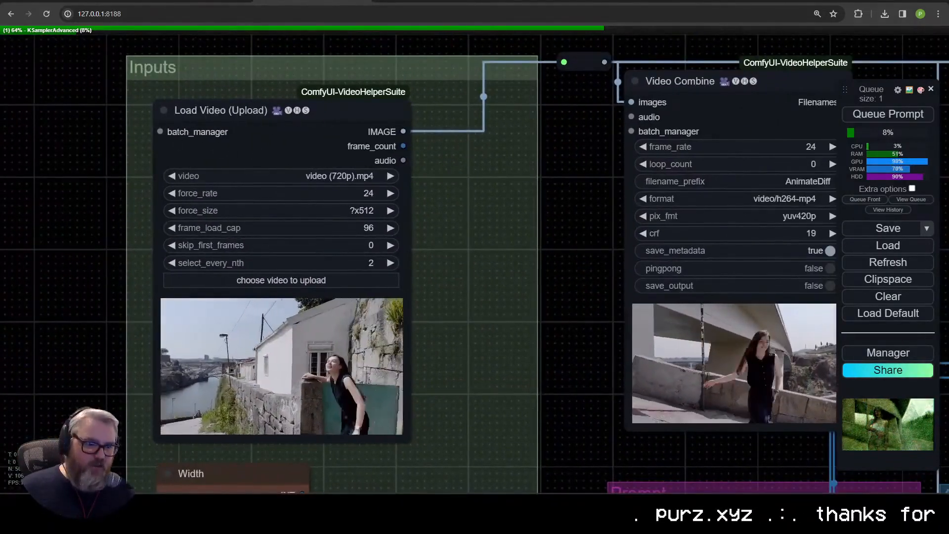
# Step: Move the reroute that follows Load Video (Upload) into the Inputs group beside that node, and shift Load Video slightly lower
pyautogui.moveTo(558, 92); pyautogui.dragTo(159, 218)
pyautogui.moveTo(181, 184); pyautogui.dragTo(129, 138)
pyautogui.moveTo(175, 209); pyautogui.dragTo(218, 142)
pyautogui.scroll(-5, 218, 143)
pyautogui.moveTo(189, 98); pyautogui.dragTo(161, 222)
pyautogui.moveTo(67, 421); pyautogui.dragTo(191, 343)
pyautogui.moveTo(144, 83); pyautogui.dragTo(144, 75)
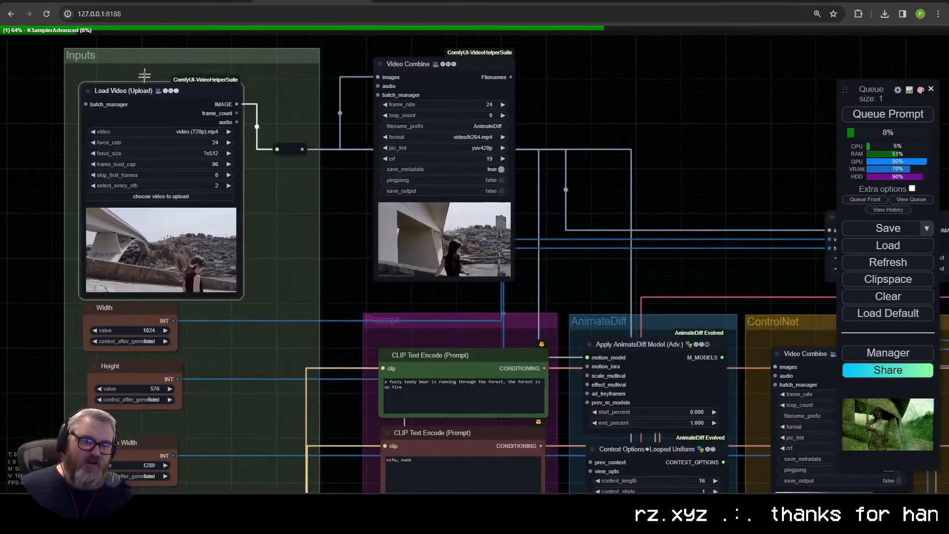
# Step: Try out a second reroute from Load Video's IMAGE output above the Inputs group, and remove it
pyautogui.scroll(4, 265, 162)
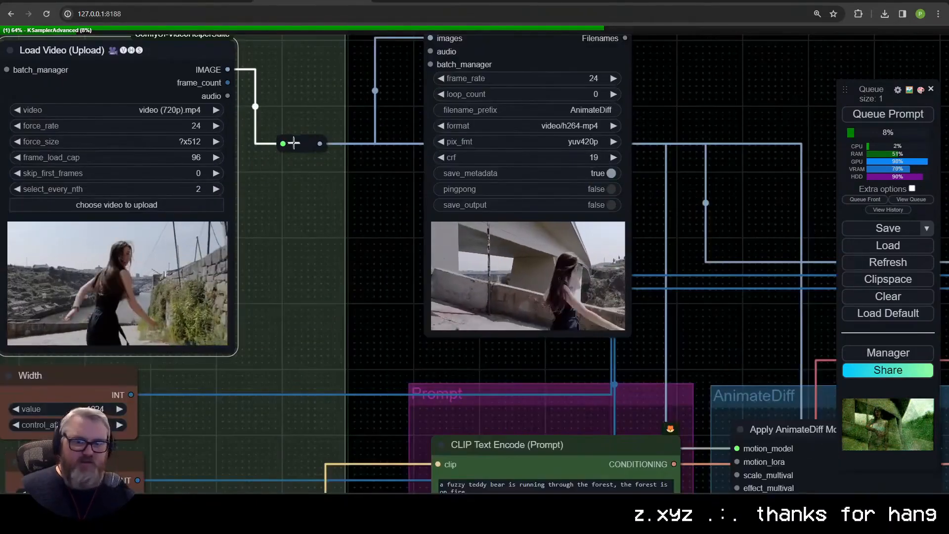
pyautogui.moveTo(275, 64); pyautogui.dragTo(376, 373)
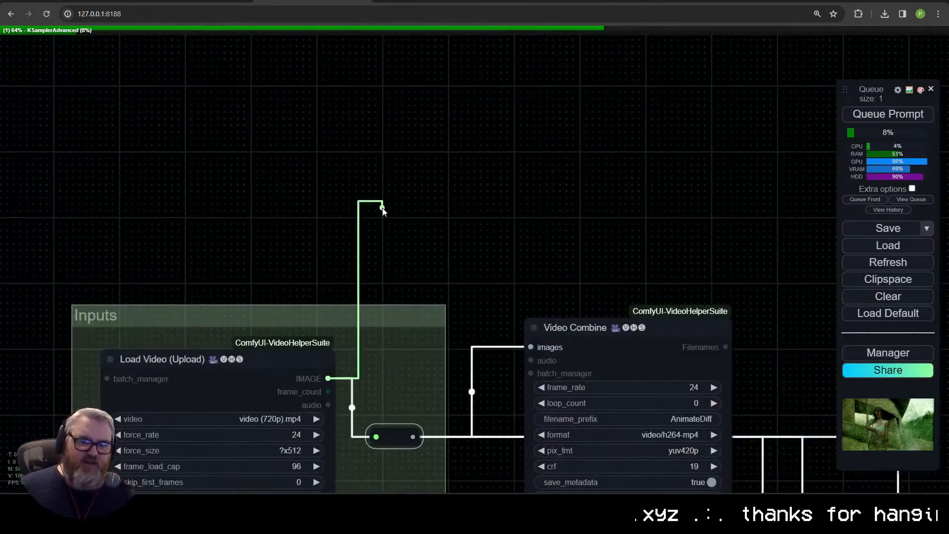
pyautogui.moveTo(382, 208); pyautogui.dragTo(383, 208)
pyautogui.click(405, 240)
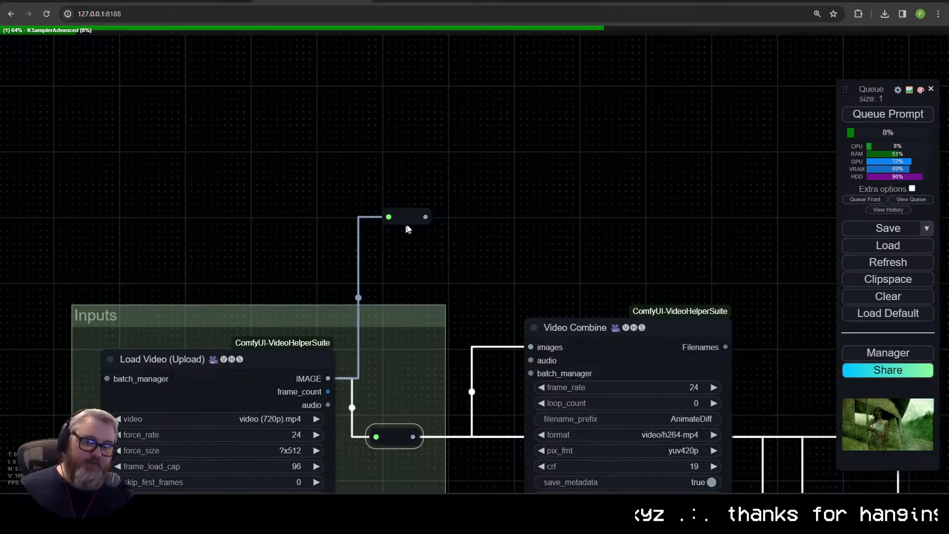
pyautogui.moveTo(482, 270); pyautogui.dragTo(483, 269)
pyautogui.click(450, 280)
pyautogui.moveTo(425, 356); pyautogui.dragTo(203, 204)
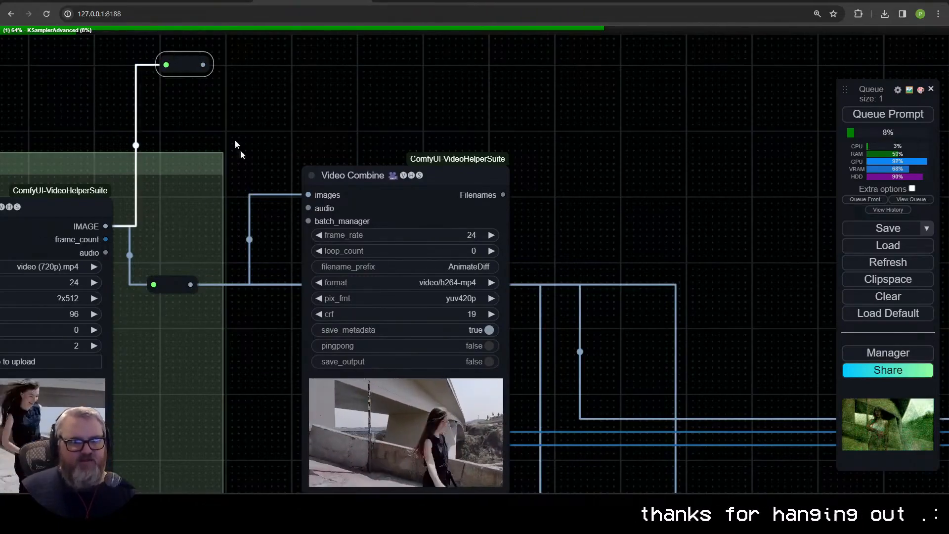
pyautogui.scroll(-5, 193, 346)
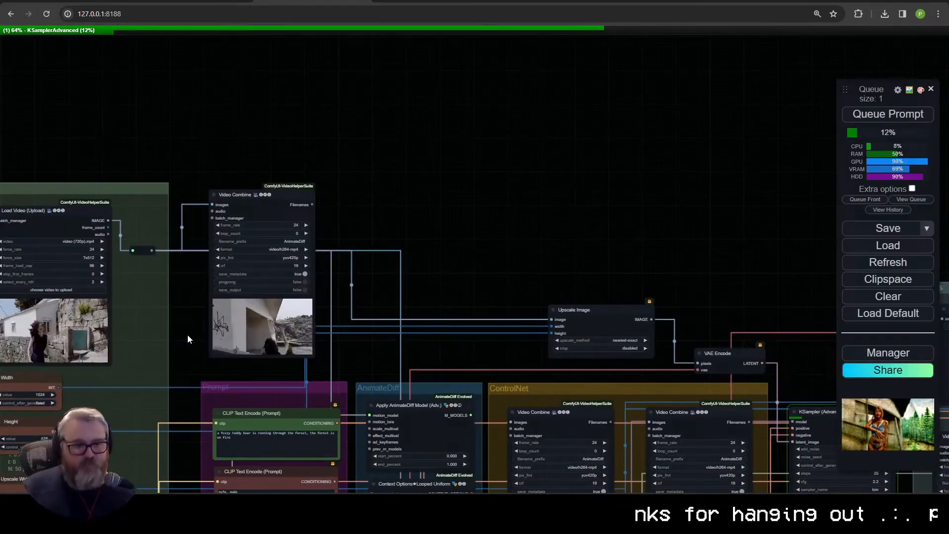
# Step: Try carrying the Load AnimateDiff Model output through a new reroute placed in the Upscale group, and remove it
pyautogui.scroll(-4, 188, 336)
pyautogui.moveTo(180, 411); pyautogui.dragTo(170, 208)
pyautogui.scroll(5, 171, 207)
pyautogui.scroll(-3, 221, 314)
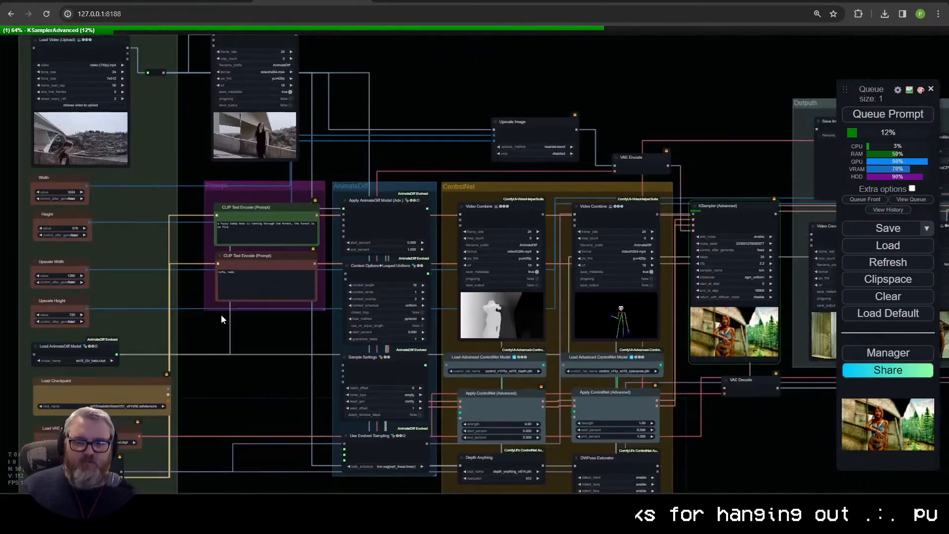
pyautogui.scroll(5, 221, 314)
pyautogui.scroll(1, 168, 356)
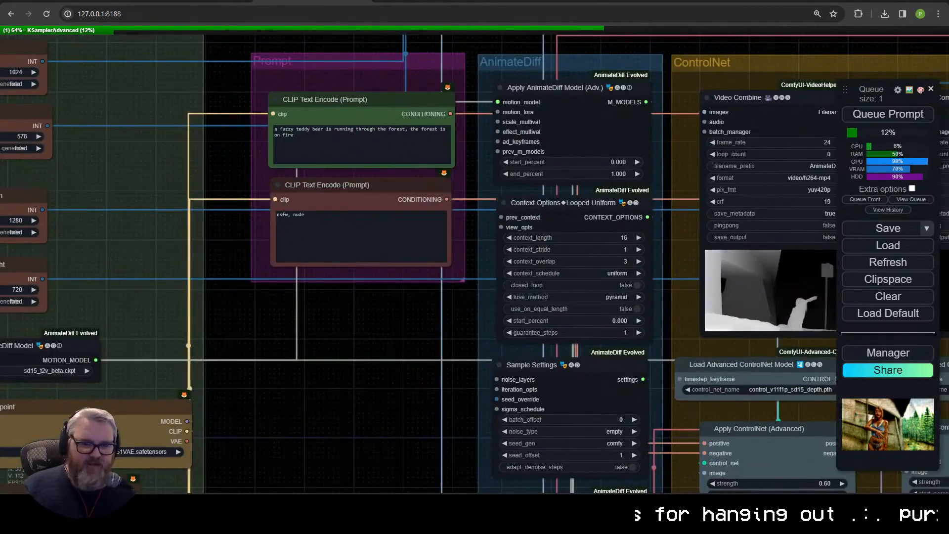
pyautogui.moveTo(96, 359); pyautogui.dragTo(223, 116)
pyautogui.scroll(-2, 902, 52)
pyautogui.scroll(-1, 934, 58)
pyautogui.scroll(-1, 933, 59)
pyautogui.scroll(1, 934, 54)
pyautogui.click(909, 74)
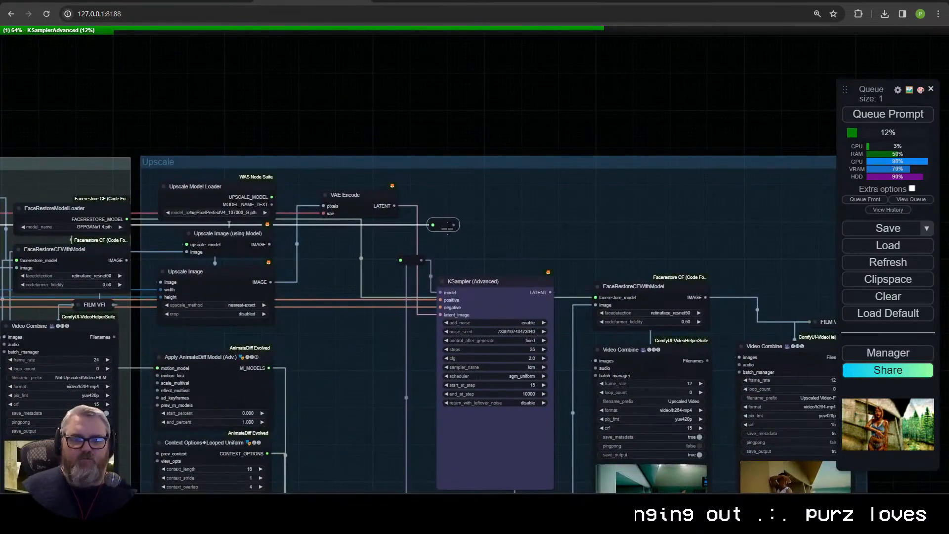
pyautogui.moveTo(486, 221); pyautogui.dragTo(486, 221)
pyautogui.moveTo(429, 232); pyautogui.dragTo(425, 239)
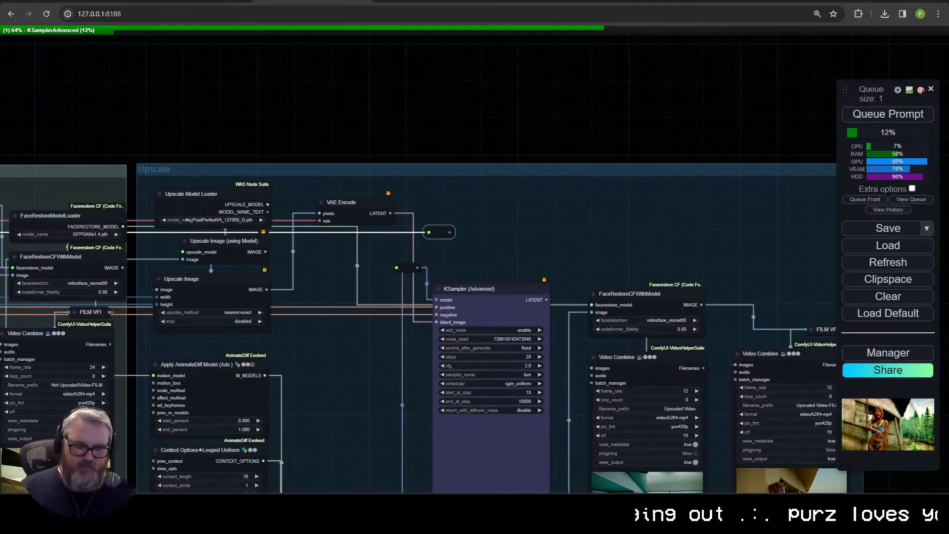
pyautogui.scroll(-6, 423, 222)
pyautogui.moveTo(229, 231); pyautogui.dragTo(528, 197)
pyautogui.scroll(-4, 525, 223)
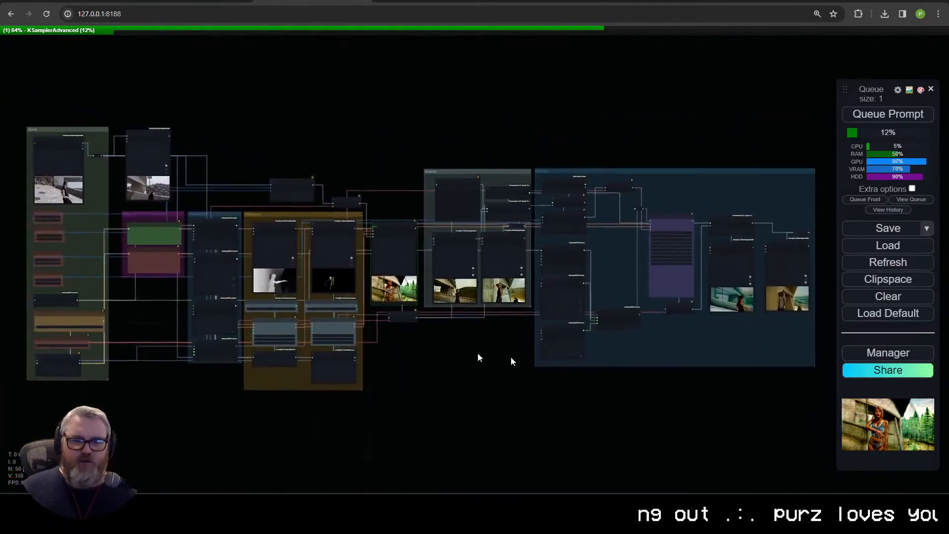
# Step: Examine how links run between the Prompt, AnimateDiff and ControlNet groups, the Upscale Image node and the first-pass KSampler (Advanced)
pyautogui.moveTo(276, 340); pyautogui.dragTo(410, 350)
pyautogui.scroll(8, 356, 346)
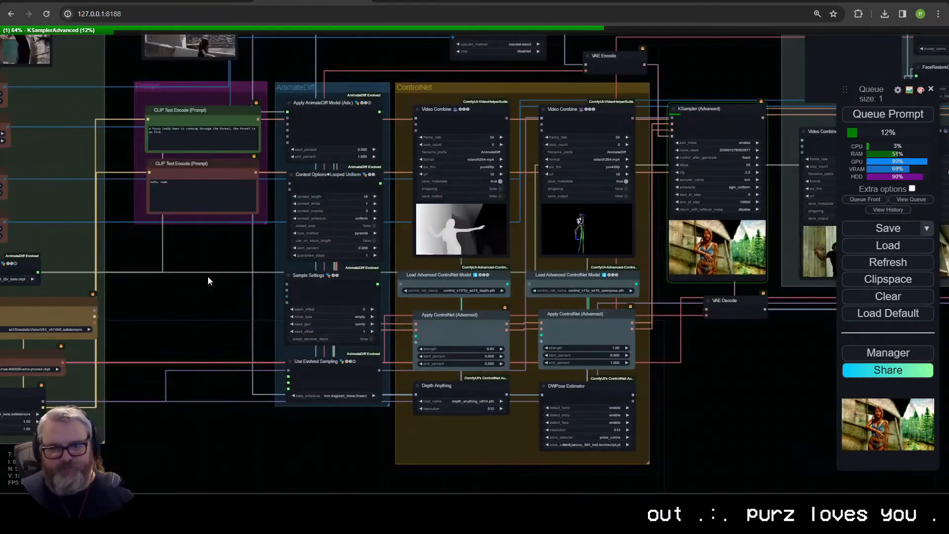
pyautogui.moveTo(617, 326); pyautogui.dragTo(89, 350)
pyautogui.moveTo(593, 382); pyautogui.dragTo(761, 429)
pyautogui.scroll(6, 712, 423)
pyautogui.moveTo(245, 346); pyautogui.dragTo(506, 401)
pyautogui.scroll(6, 506, 401)
pyautogui.scroll(-9, 499, 402)
pyautogui.moveTo(410, 409); pyautogui.dragTo(824, 391)
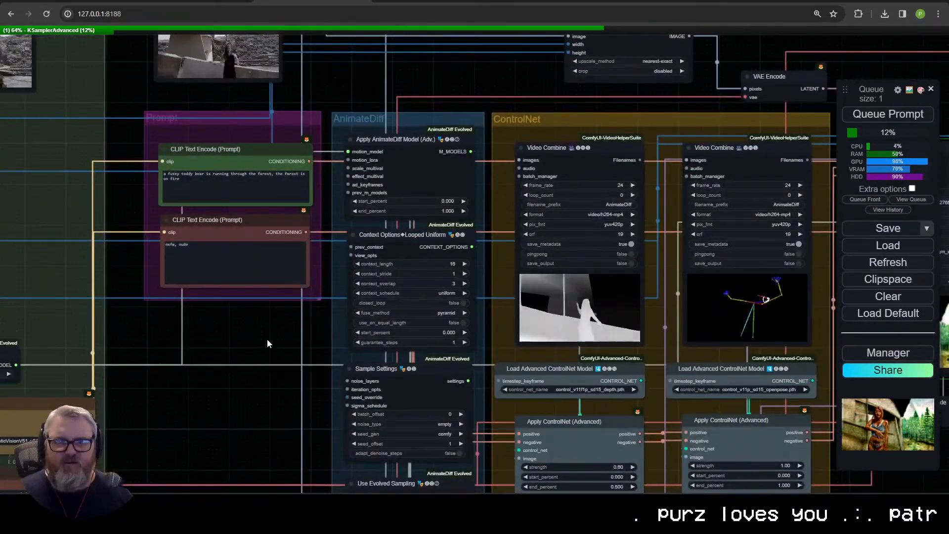
pyautogui.moveTo(267, 339); pyautogui.dragTo(0, 370)
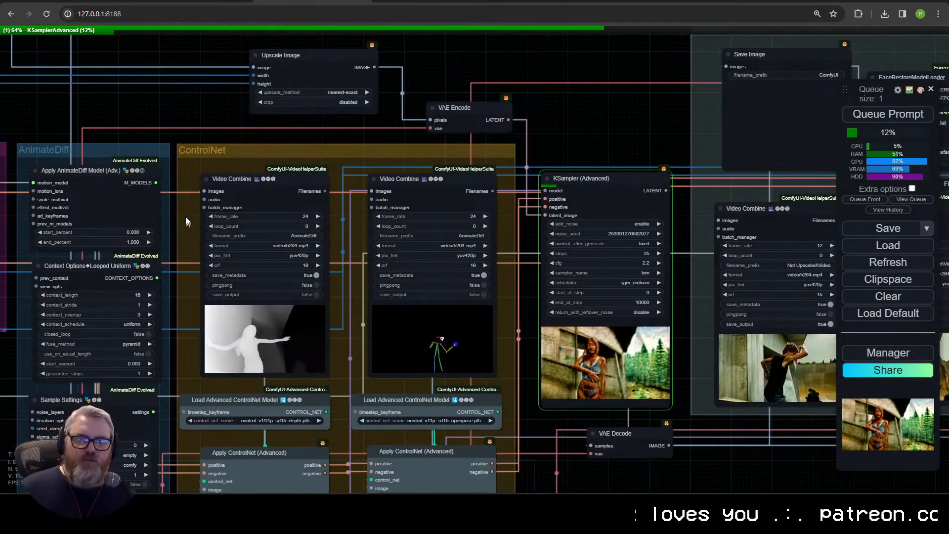
pyautogui.moveTo(155, 183); pyautogui.dragTo(231, 256)
pyautogui.press('space')
pyautogui.press('space')
pyautogui.moveTo(620, 235); pyautogui.dragTo(424, 164)
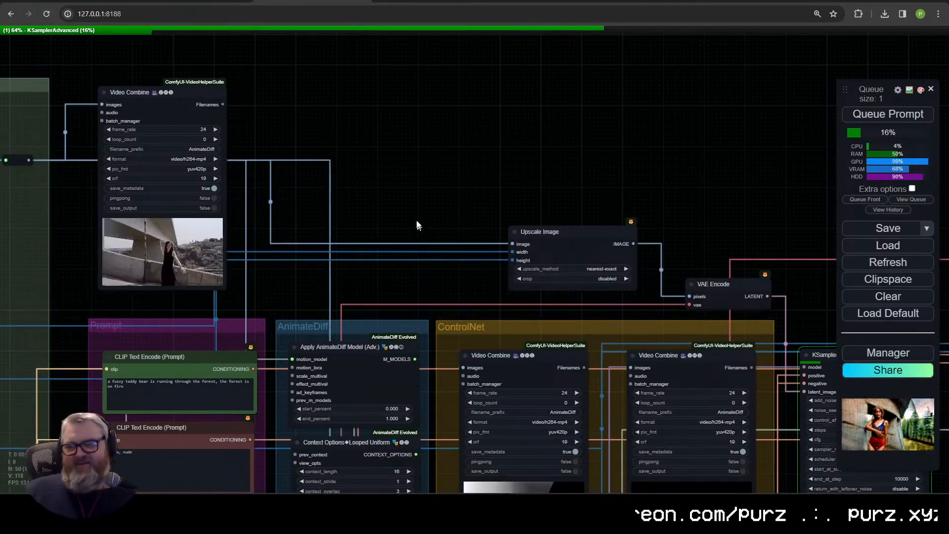
# Step: Revisit the top of the Civitai AnimateDiff LCM guide and switch to the browser window signed in to Civitai
pyautogui.click(214, 4)
pyautogui.scroll(2, 622, 74)
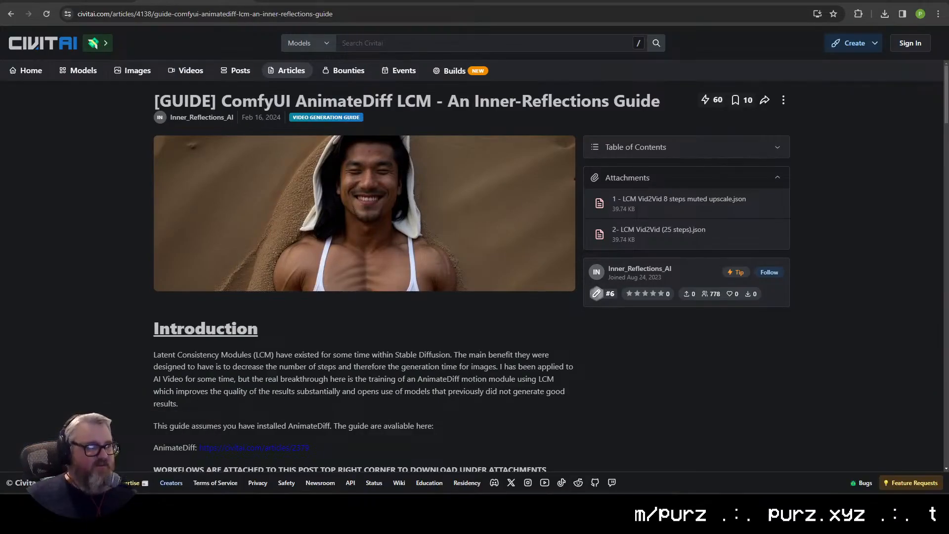
pyautogui.moveTo(620, 108); pyautogui.dragTo(628, 0)
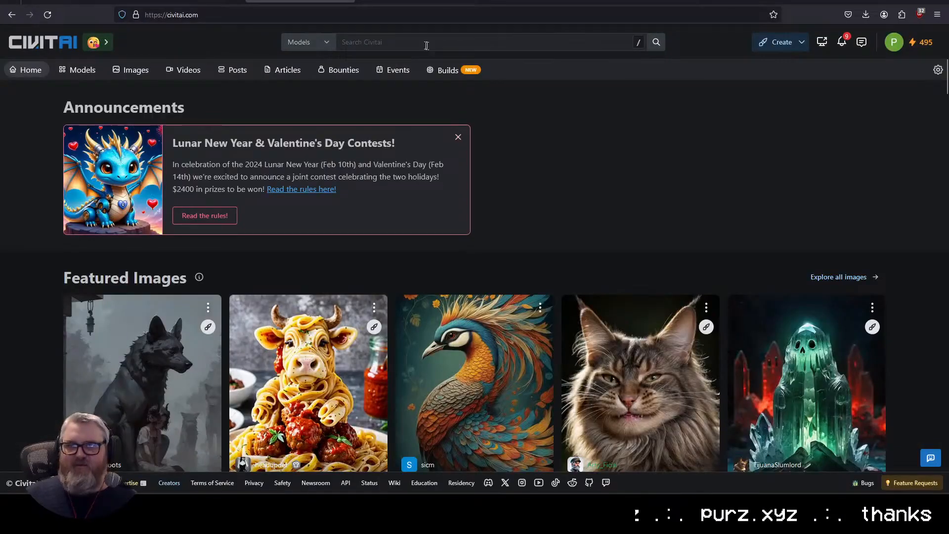
# Step: Find the ComfyUI AnimateDiff LCM guide by searching Civitai articles for "inner reflections anim", and tip it
pyautogui.write('inner reflections')
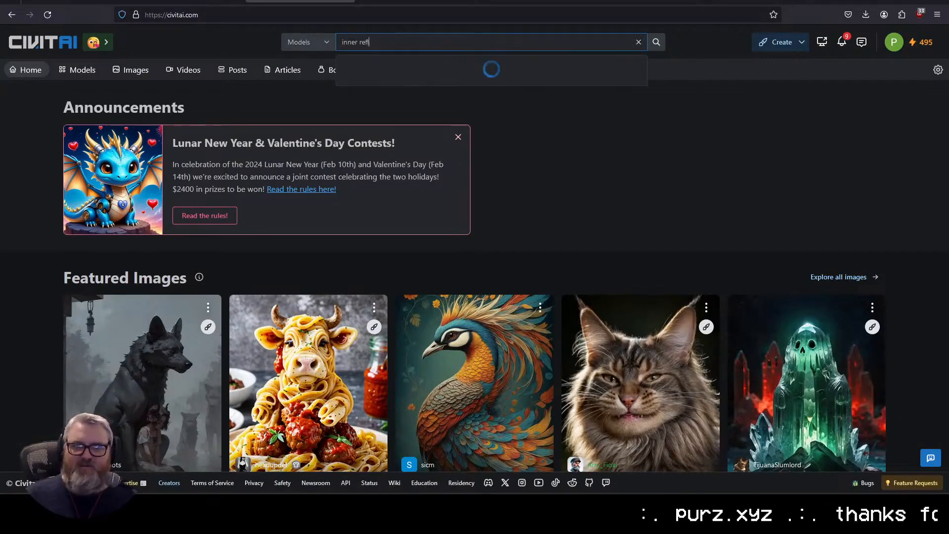
pyautogui.click(311, 42)
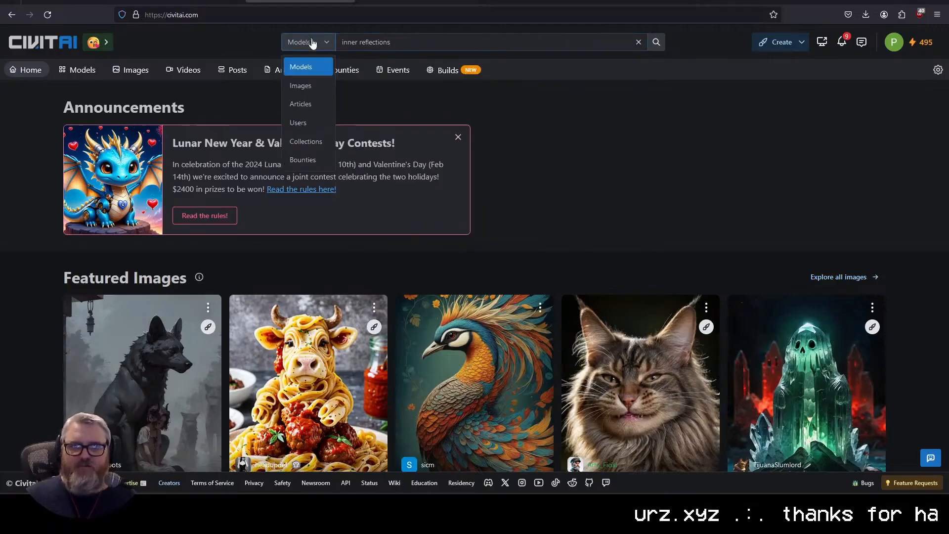
pyautogui.click(304, 102)
pyautogui.write('animatelcm')
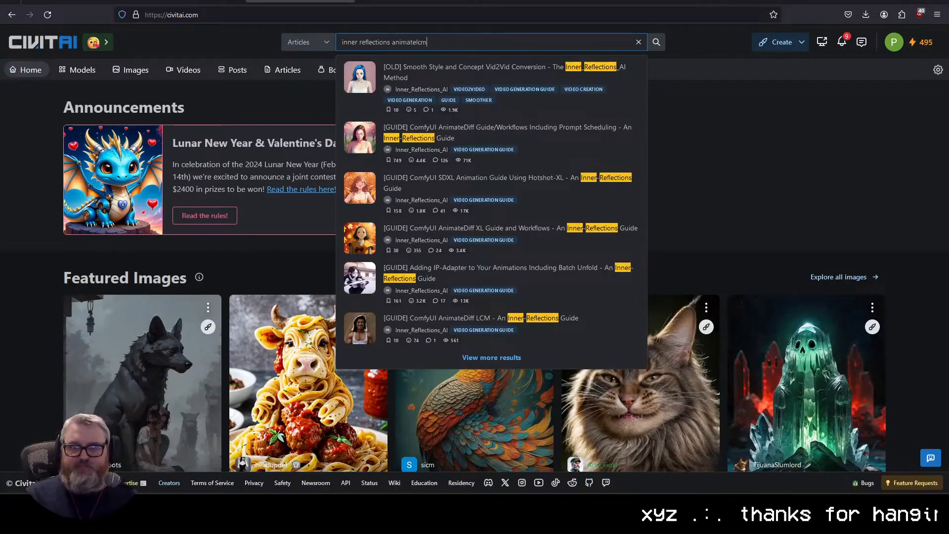
pyautogui.click(443, 80)
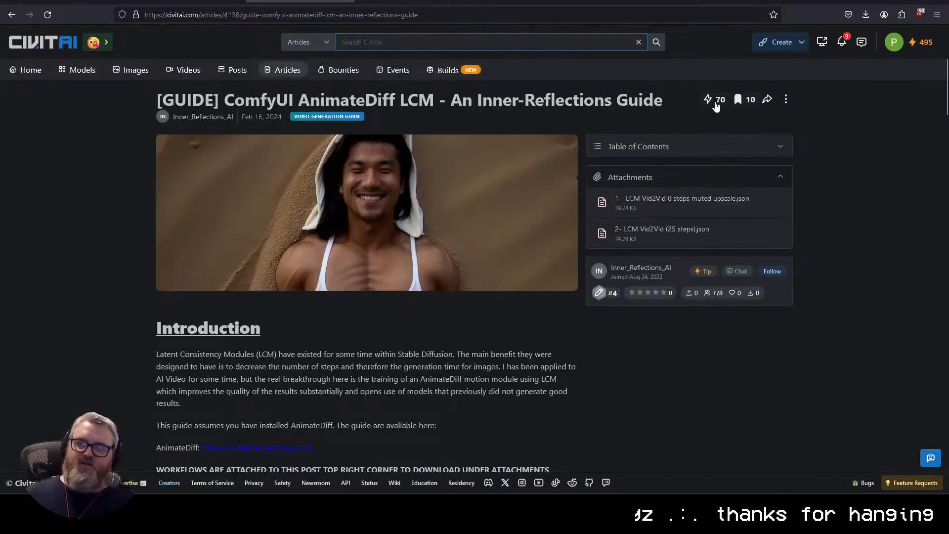
pyautogui.click(716, 100)
pyautogui.click(716, 100)
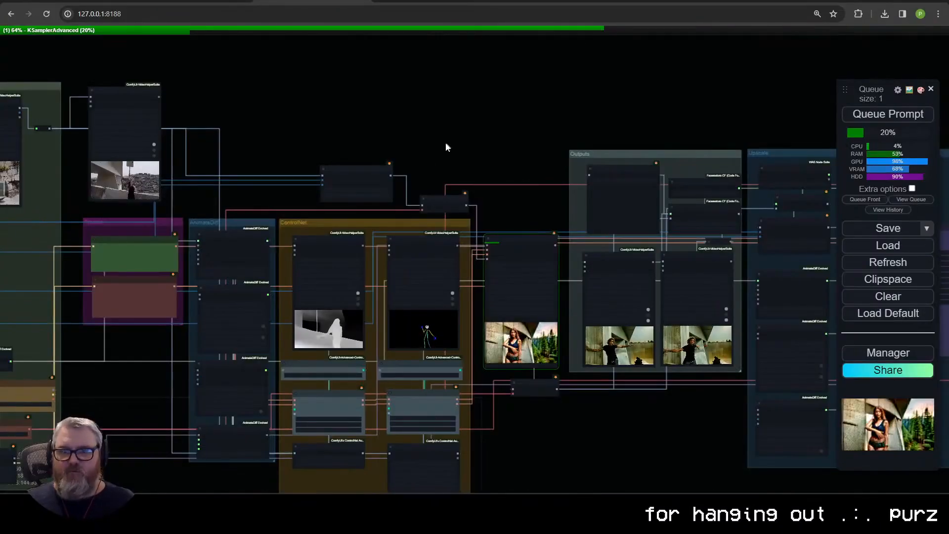
# Step: Return to ComfyUI and check the running first-pass KSampler (Advanced) and the Outputs group
pyautogui.scroll(6, 482, 369)
pyautogui.moveTo(499, 387); pyautogui.dragTo(351, 400)
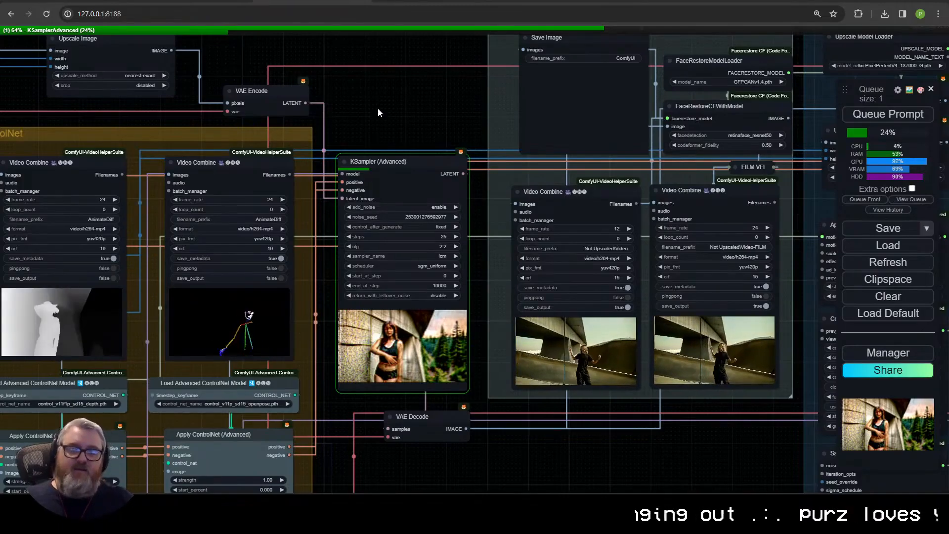
pyautogui.press('super+d')
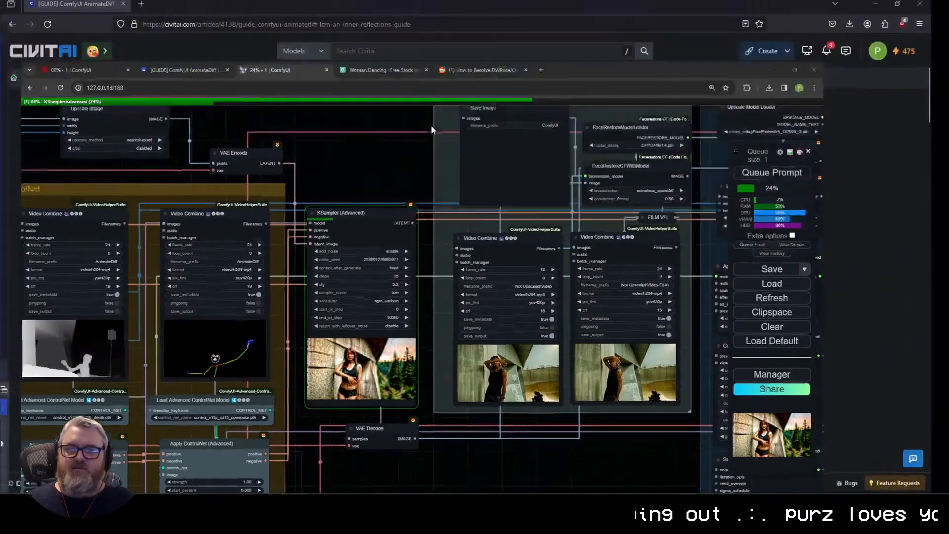
pyautogui.press('super+d')
pyautogui.moveTo(431, 127); pyautogui.dragTo(321, 200)
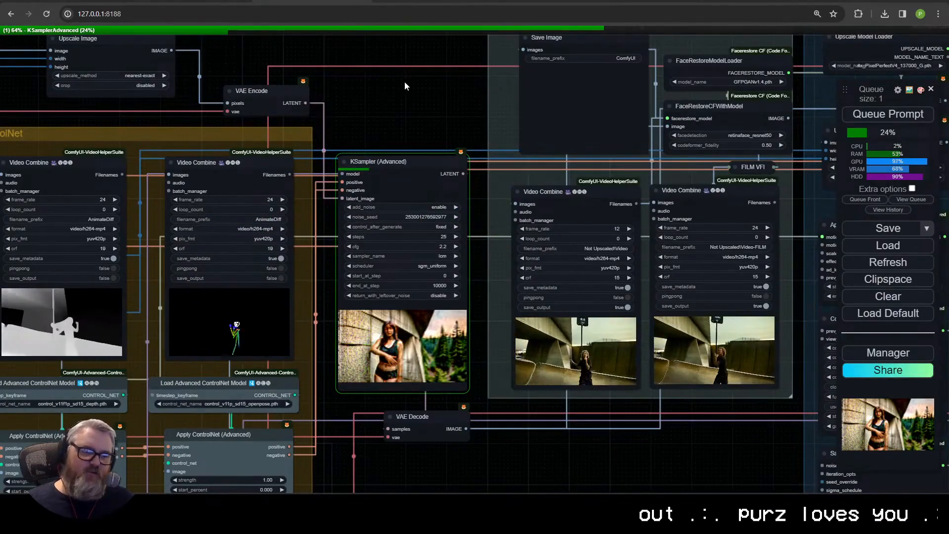
# Step: Colour all the nodes in the AnimateDiff group yellow
pyautogui.moveTo(600, 470); pyautogui.dragTo(358, 414)
pyautogui.scroll(4, 358, 414)
pyautogui.scroll(-4, 358, 413)
pyautogui.moveTo(101, 412); pyautogui.dragTo(832, 402)
pyautogui.scroll(-3, 417, 348)
pyautogui.moveTo(418, 348); pyautogui.dragTo(357, 305)
pyautogui.keyDown('ctrl'); pyautogui.moveTo(365, 430); pyautogui.dragTo(424, 148); pyautogui.keyUp('ctrl')
pyautogui.rightClick(424, 148)
pyautogui.click(445, 291)
pyautogui.click(560, 381)
# Step: Colour the two Video Combine preview nodes in the ControlNet group blue
pyautogui.scroll(2, 689, 420)
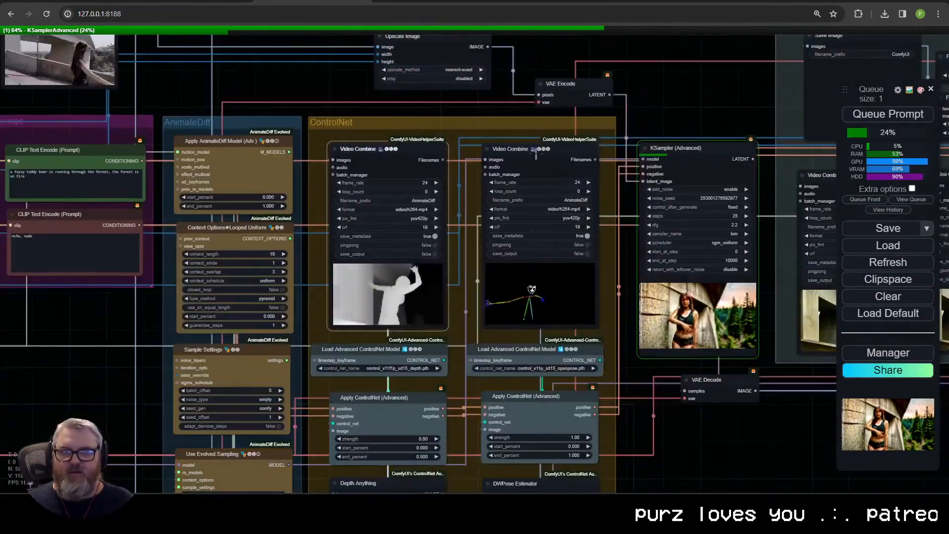
pyautogui.rightClick(537, 151)
pyautogui.click(671, 262)
# Step: Colour the ControlNet group's model loaders, Apply ControlNet nodes, Depth Anything and DWPose Estimator yellow
pyautogui.click(415, 381)
pyautogui.moveTo(670, 264); pyautogui.dragTo(509, 452)
pyautogui.keyDown('ctrl'); pyautogui.moveTo(370, 428); pyautogui.dragTo(128, 316); pyautogui.keyUp('ctrl')
pyautogui.rightClick(148, 357)
pyautogui.click(284, 369)
pyautogui.scroll(-2, 420, 395)
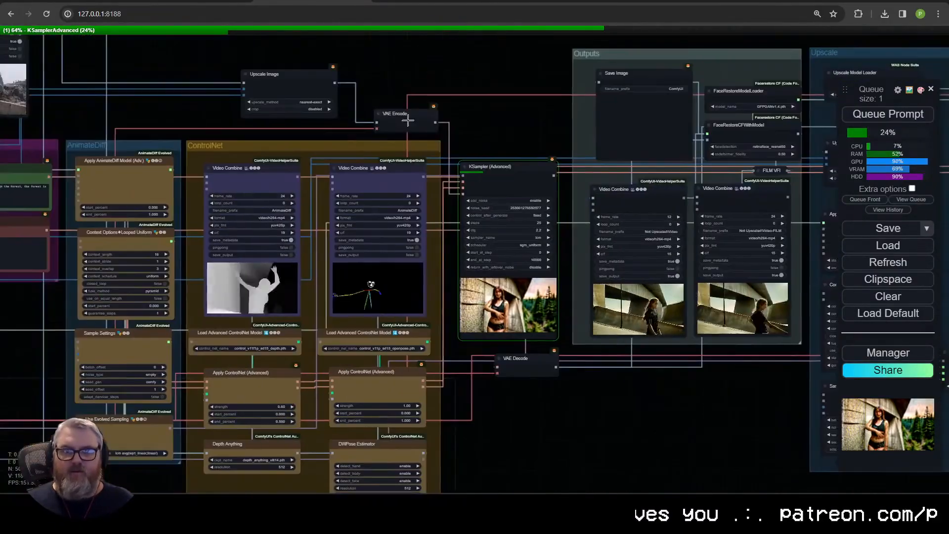
# Step: Colour the VAE Encode node above the ControlNet group red and the neighbouring Upscale Image node cyan
pyautogui.rightClick(419, 115)
pyautogui.click(559, 310)
pyautogui.rightClick(292, 84)
pyautogui.click(427, 335)
# Step: Colour the Load Video (Upload) node and the source Video Combine node blue, and open the colour choices for their reroute
pyautogui.moveTo(218, 106); pyautogui.dragTo(577, 283)
pyautogui.rightClick(346, 198)
pyautogui.click(391, 208)
pyautogui.click(489, 255)
pyautogui.rightClick(230, 196)
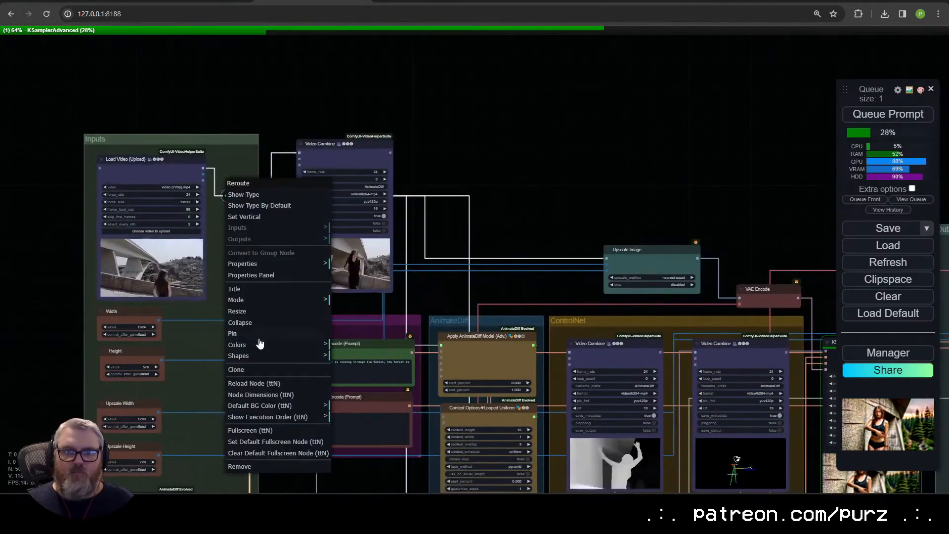
pyautogui.click(261, 345)
pyautogui.moveTo(272, 430); pyautogui.dragTo(289, 205)
# Step: Colour the Load AnimateDiff Model node green and recolour the Load LoRA node in the Inputs group
pyautogui.rightClick(147, 273)
pyautogui.rightClick(164, 273)
pyautogui.click(192, 314)
pyautogui.click(310, 349)
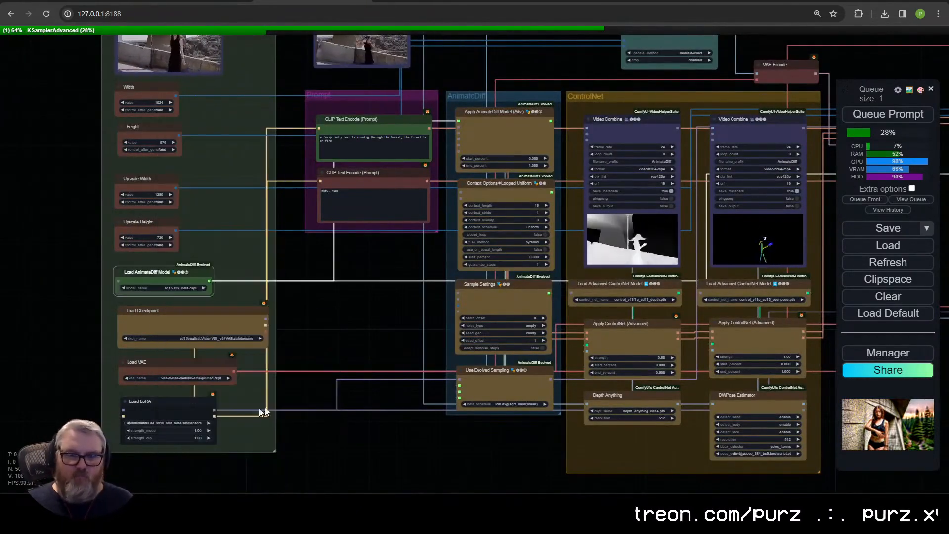
pyautogui.rightClick(263, 413)
pyautogui.click(408, 327)
# Step: Colour the first-pass KSampler (Advanced) node between the ControlNet and Outputs groups purple
pyautogui.scroll(-5, 341, 358)
pyautogui.scroll(6, 208, 214)
pyautogui.rightClick(207, 214)
pyautogui.click(351, 303)
# Step: Colour the Save Image node and both Video Combine nodes in the Outputs group blue
pyautogui.keyDown('ctrl'); pyautogui.moveTo(465, 410); pyautogui.dragTo(365, 306); pyautogui.keyUp('ctrl')
pyautogui.keyDown('ctrl'); pyautogui.click(374, 151); pyautogui.keyUp('ctrl')
pyautogui.rightClick(367, 153)
pyautogui.click(499, 345)
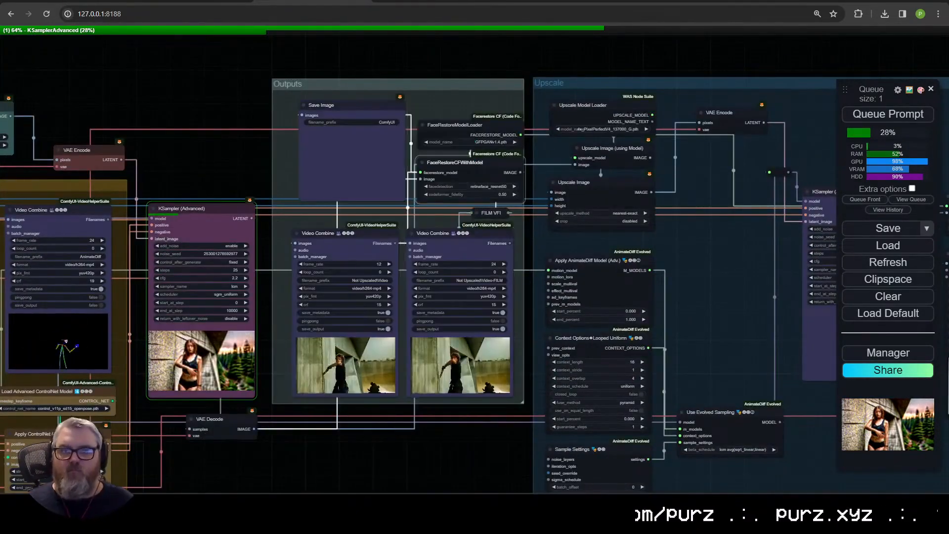
# Step: Colour the FaceRestoreModelLoader and FaceRestoreCFWithModel nodes in the Outputs group cyan
pyautogui.rightClick(455, 127)
pyautogui.click(597, 360)
# Step: Colour the Upscale Model Loader and both Upscale Image nodes in the Upscale group purple
pyautogui.moveTo(601, 240); pyautogui.dragTo(399, 232)
pyautogui.rightClick(401, 105)
pyautogui.click(435, 269)
pyautogui.click(547, 350)
# Step: Colour the Upscale Image and Upscale Image (using Model) nodes cyan and the Upscale Model Loader green
pyautogui.rightClick(408, 187)
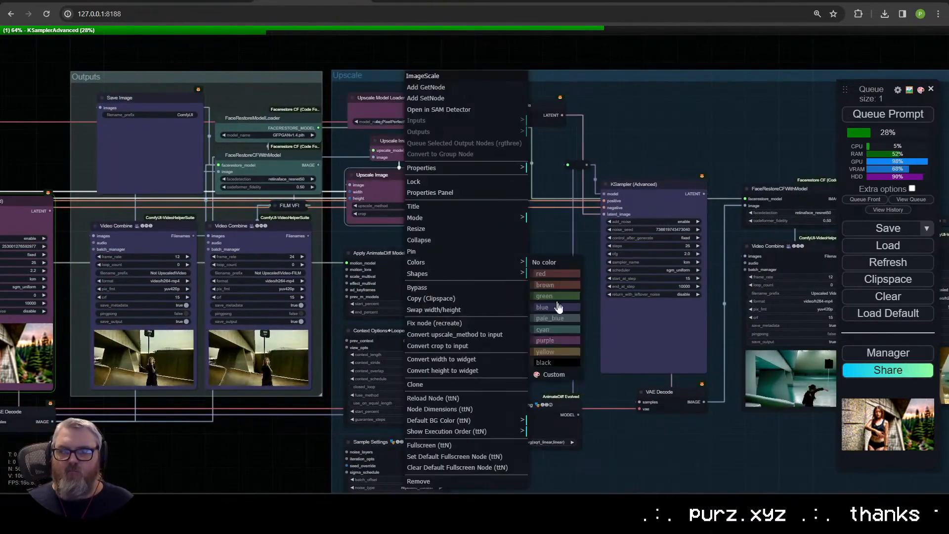
pyautogui.click(557, 328)
pyautogui.rightClick(418, 148)
pyautogui.click(563, 395)
pyautogui.rightClick(401, 105)
pyautogui.click(543, 305)
# Step: Colour the Upscale group's VAE Encode node red and the reroute beside its KSampler purple
pyautogui.rightClick(522, 110)
pyautogui.click(656, 297)
pyautogui.rightClick(561, 163)
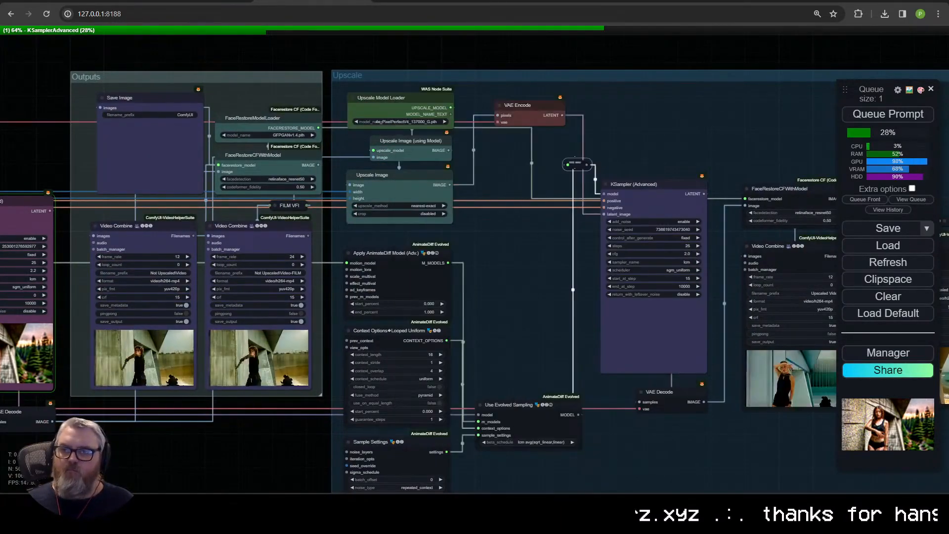
pyautogui.click(695, 362)
# Step: Colour the four AnimateDiff nodes in the Upscale group yellow, from Apply AnimateDiff Model to Use Evolved Sampling
pyautogui.moveTo(560, 366); pyautogui.dragTo(583, 285)
pyautogui.keyDown('ctrl'); pyautogui.moveTo(531, 420); pyautogui.dragTo(407, 190); pyautogui.keyUp('ctrl')
pyautogui.rightClick(412, 174)
pyautogui.click(559, 376)
# Step: Colour the VAE Decode node below the Upscale group's KSampler red
pyautogui.moveTo(687, 307); pyautogui.dragTo(412, 283)
pyautogui.rightClick(413, 286)
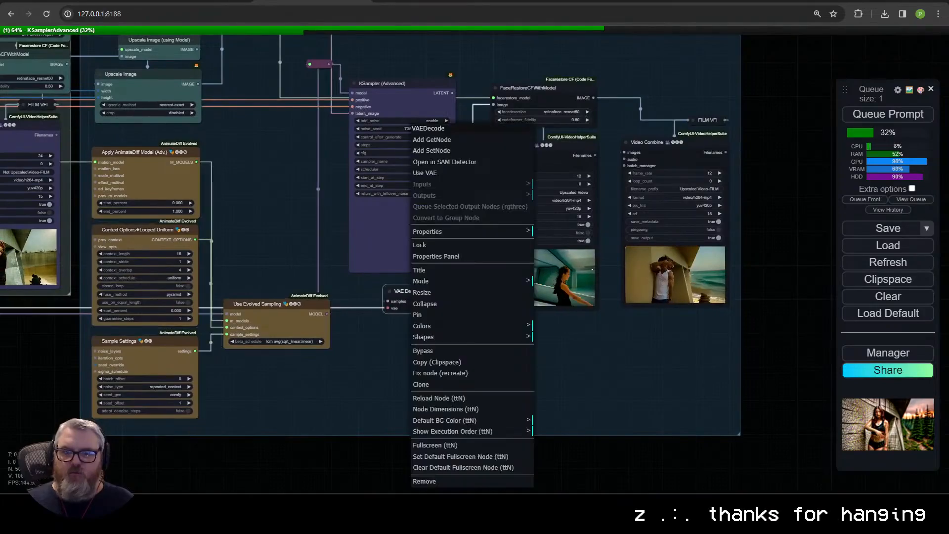
pyautogui.click(444, 326)
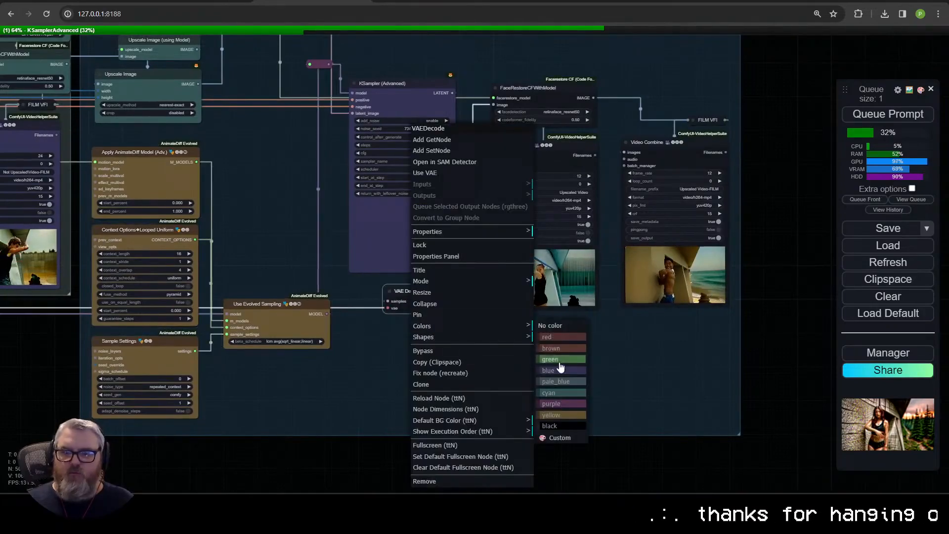
pyautogui.click(549, 337)
# Step: Colour both Video Combine nodes in the Upscale group blue and its FaceRestoreCFWithModel node cyan
pyautogui.moveTo(563, 334); pyautogui.dragTo(567, 215)
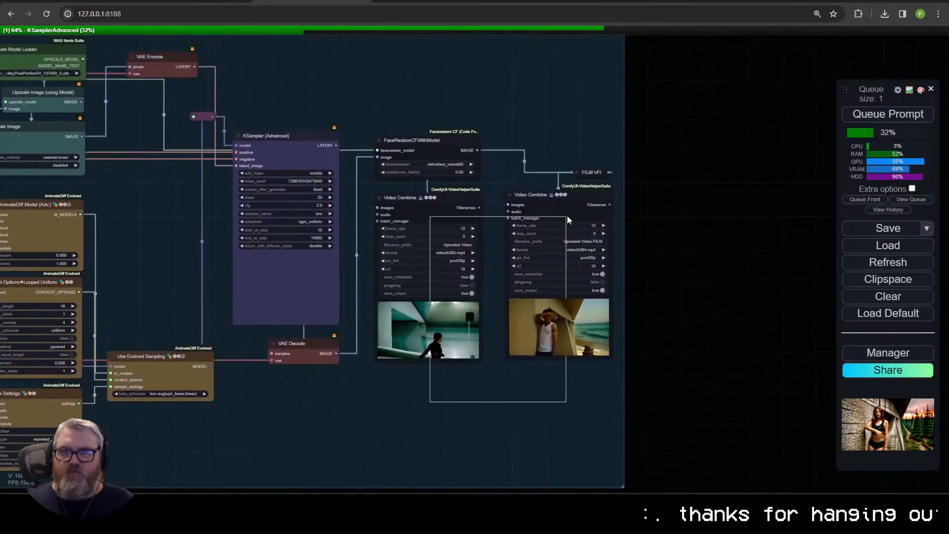
pyautogui.rightClick(566, 215)
pyautogui.click(588, 209)
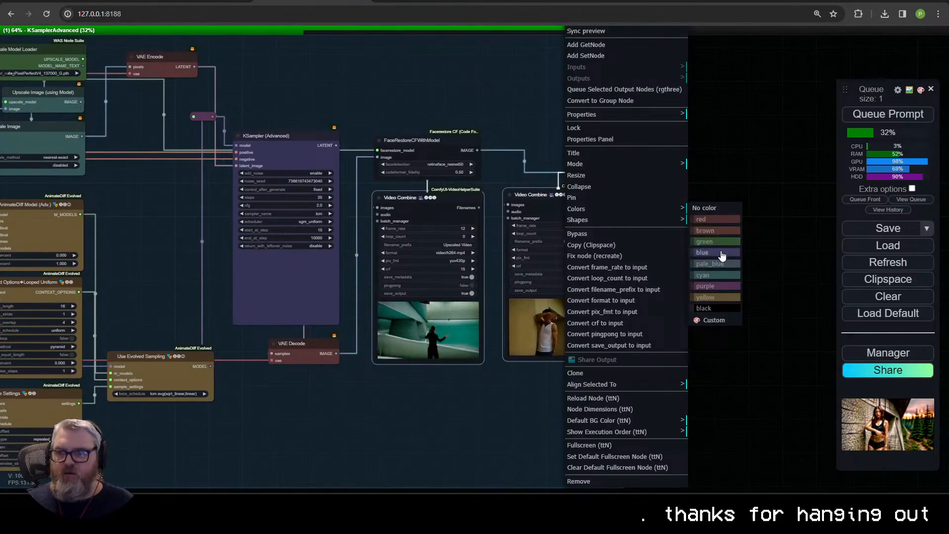
pyautogui.click(723, 253)
pyautogui.rightClick(449, 141)
pyautogui.click(481, 304)
# Step: Review the colour-coded nodes across the workflow and examine the first-pass KSampler's settings and preview
pyautogui.moveTo(173, 306); pyautogui.dragTo(287, 323)
pyautogui.moveTo(800, 119); pyautogui.dragTo(220, 99)
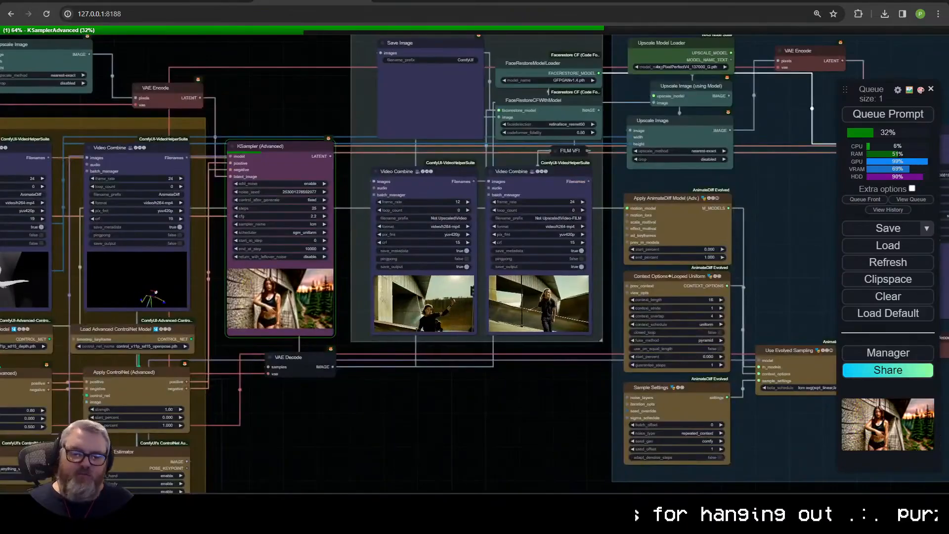
pyautogui.moveTo(488, 421); pyautogui.dragTo(322, 371)
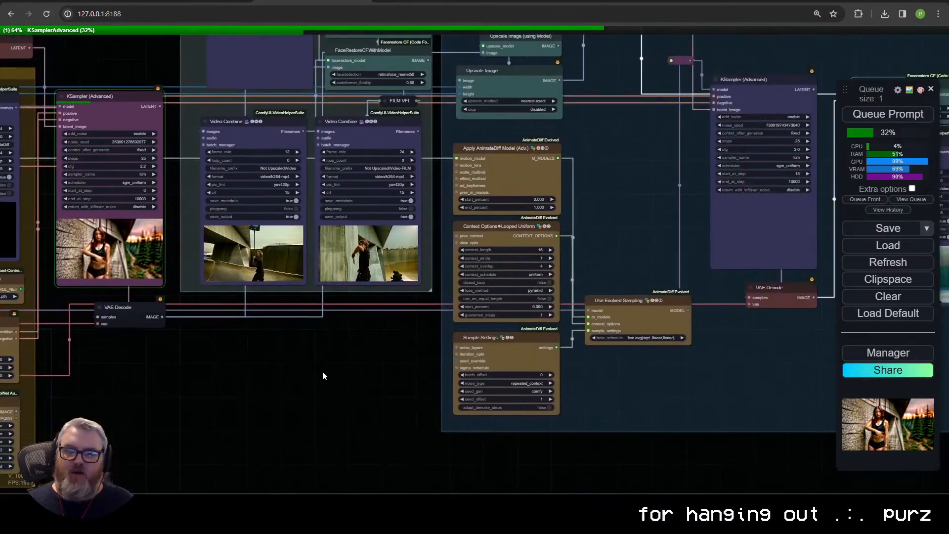
pyautogui.moveTo(727, 353); pyautogui.dragTo(296, 375)
pyautogui.moveTo(263, 331); pyautogui.dragTo(755, 431)
pyautogui.moveTo(755, 432); pyautogui.dragTo(498, 466)
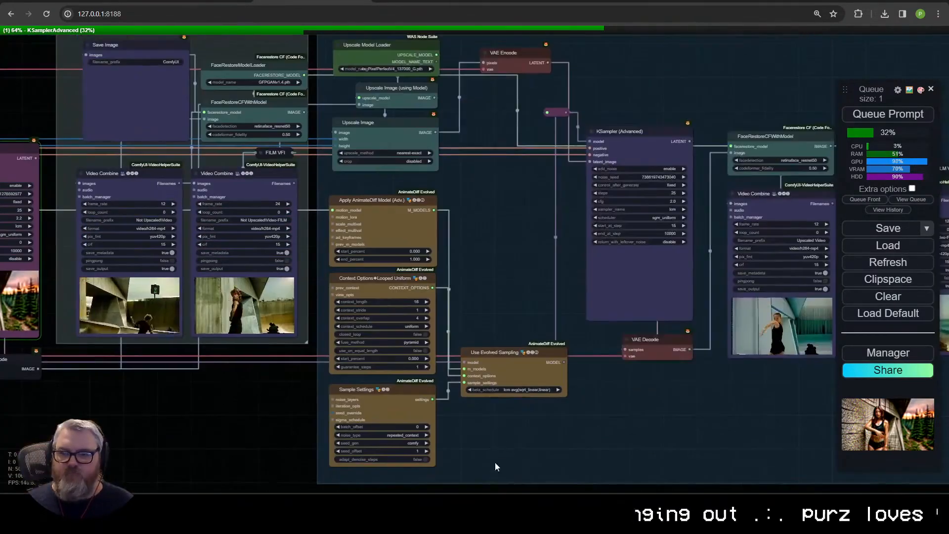
pyautogui.moveTo(500, 352); pyautogui.dragTo(490, 355)
pyautogui.moveTo(21, 403); pyautogui.dragTo(596, 404)
pyautogui.scroll(4, 596, 405)
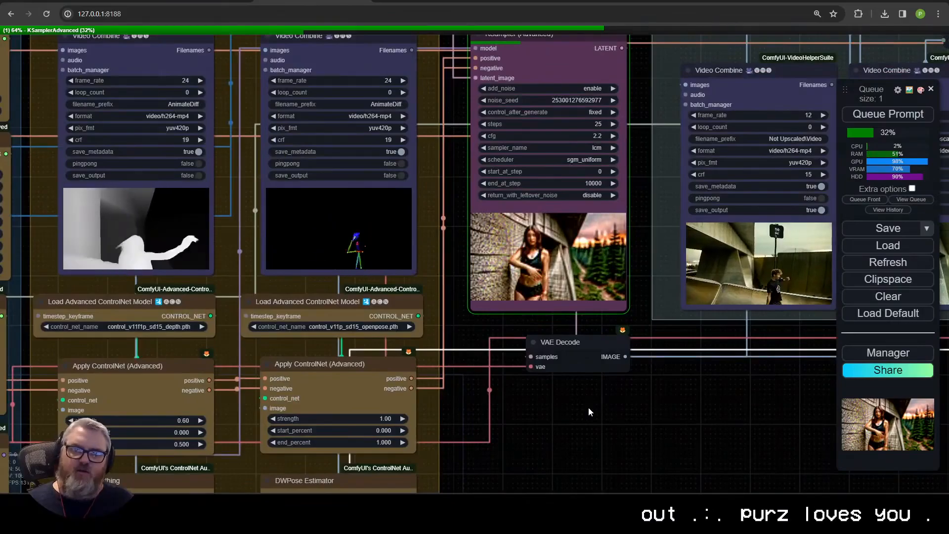
pyautogui.scroll(-5, 586, 409)
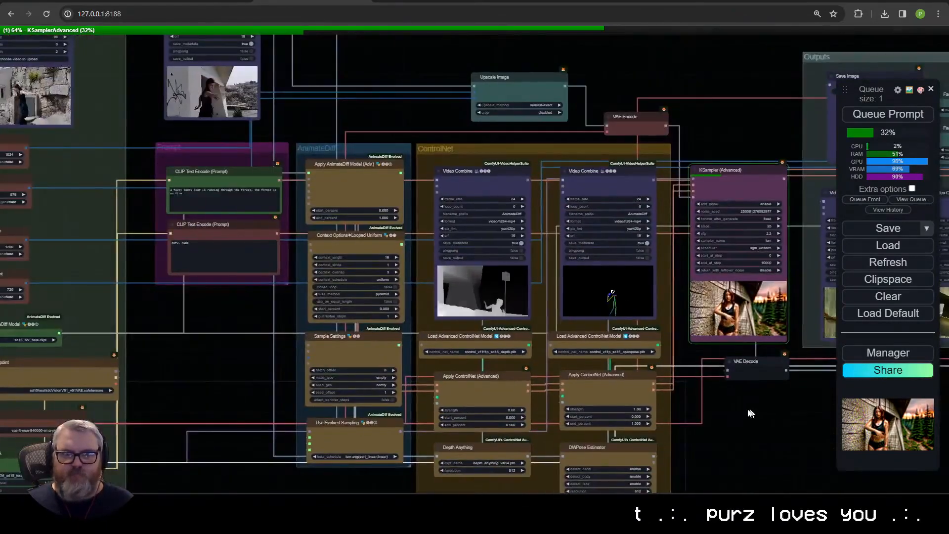
pyautogui.scroll(1, 604, 409)
pyautogui.scroll(4, 600, 404)
pyautogui.moveTo(421, 100); pyautogui.dragTo(370, 341)
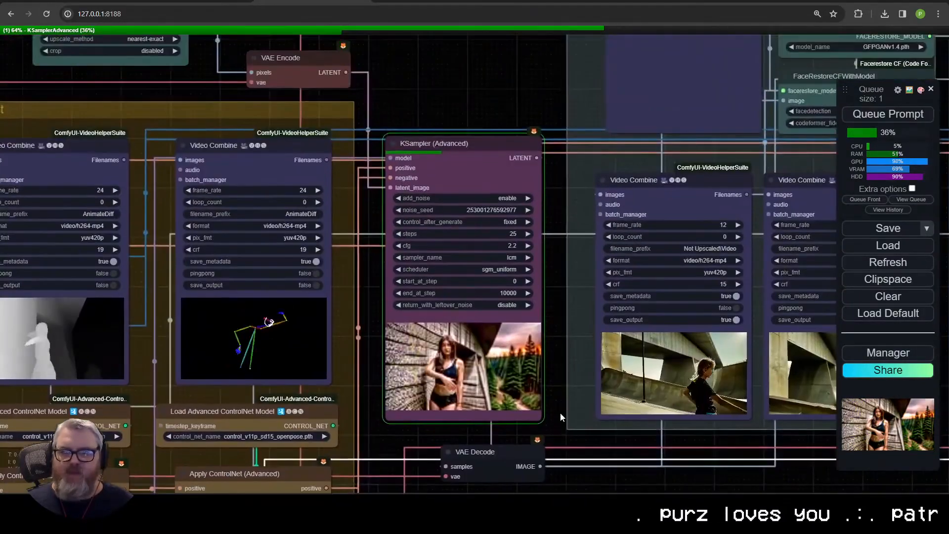
pyautogui.scroll(3, 371, 341)
# Step: Check the sampling progress in the ComfyUI console window, then minimise it
pyautogui.moveTo(104, 503)
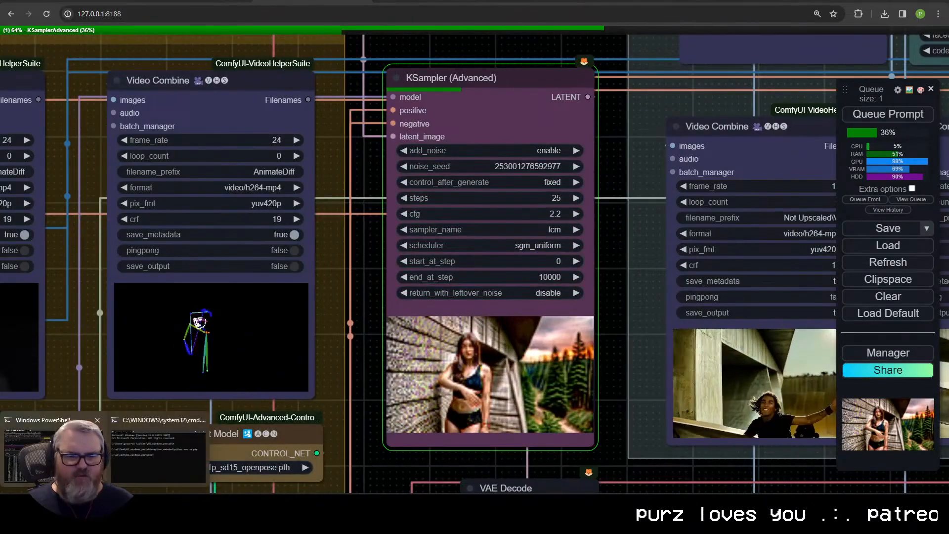
pyautogui.click(54, 430)
pyautogui.click(210, 0)
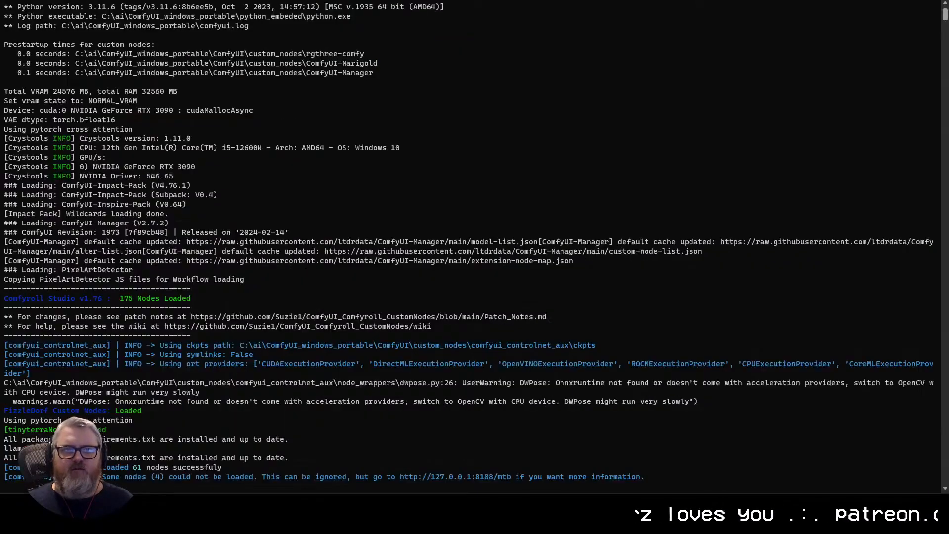
pyautogui.click(915, 0)
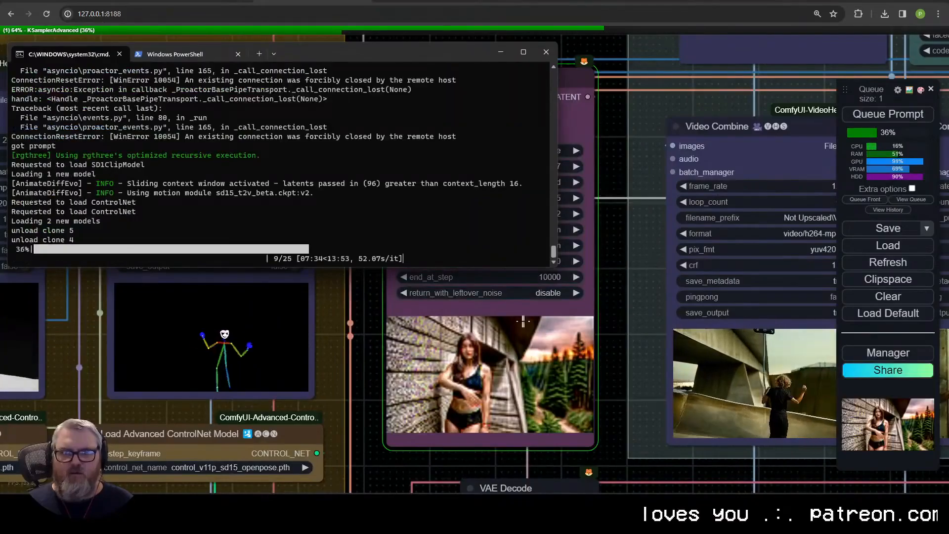
pyautogui.click(500, 50)
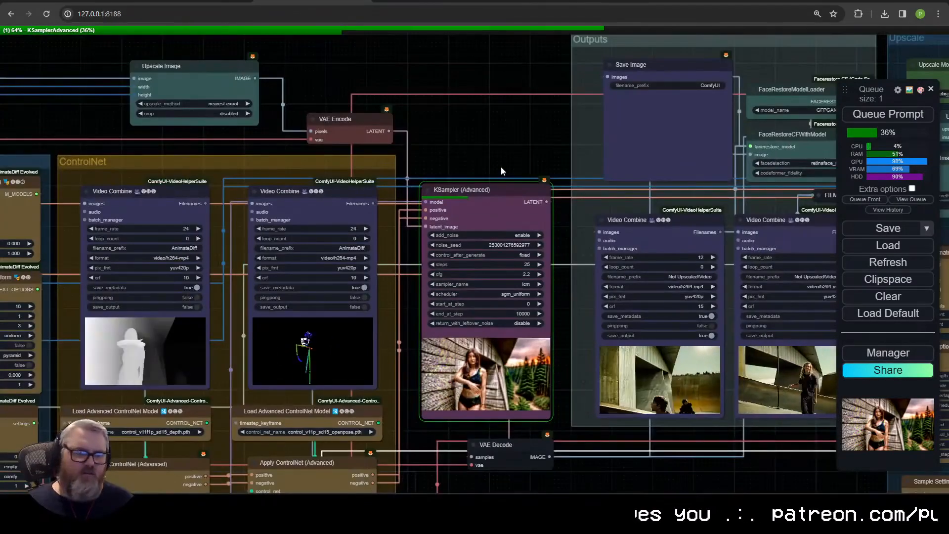
pyautogui.moveTo(495, 145); pyautogui.dragTo(173, 44)
pyautogui.scroll(-1, 278, 414)
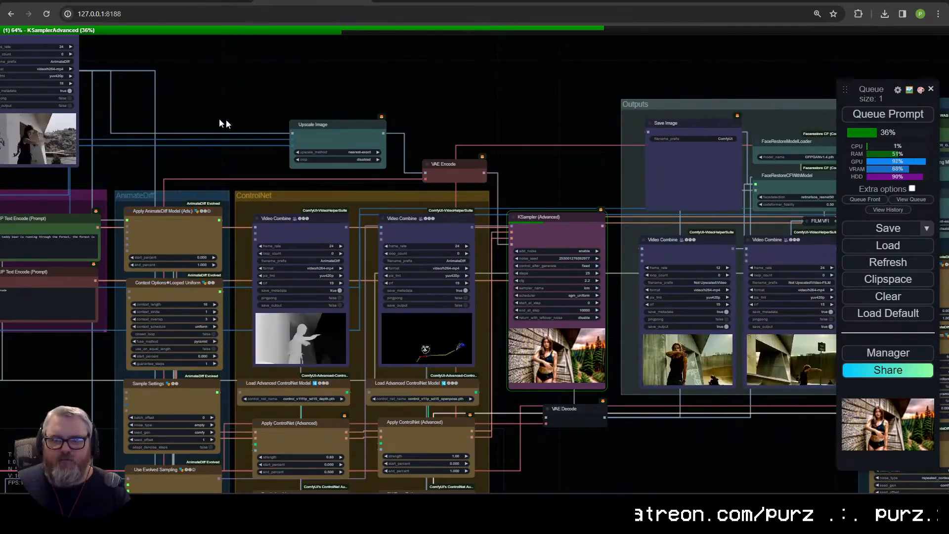
pyautogui.moveTo(257, 125); pyautogui.dragTo(292, 64)
pyautogui.scroll(-4, 209, 120)
pyautogui.moveTo(550, 334); pyautogui.dragTo(586, 371)
pyautogui.scroll(5, 627, 403)
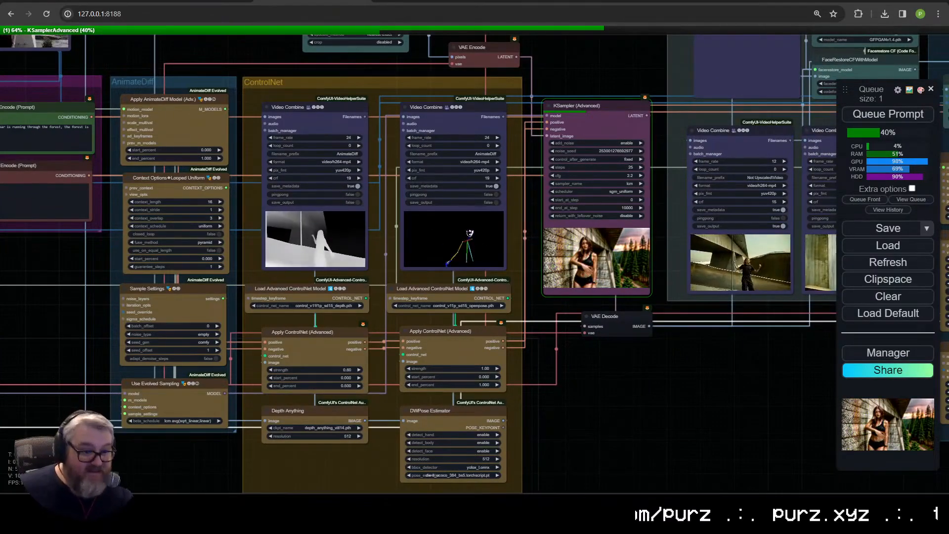
pyautogui.scroll(-3, 95, 455)
pyautogui.scroll(4, 84, 482)
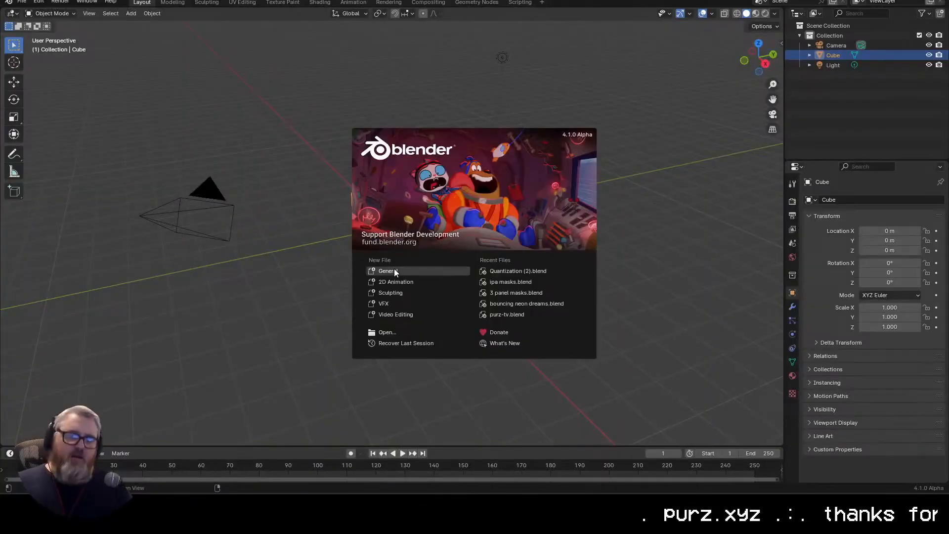
# Step: In Blender, start a new General file and delete the default cube
pyautogui.click(393, 268)
pyautogui.moveTo(465, 242); pyautogui.dragTo(422, 237)
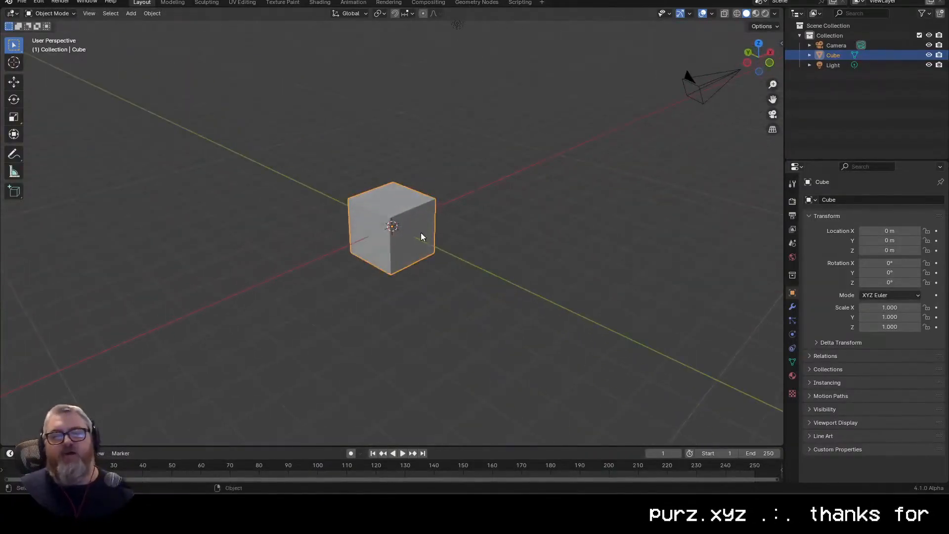
pyautogui.press('Delete')
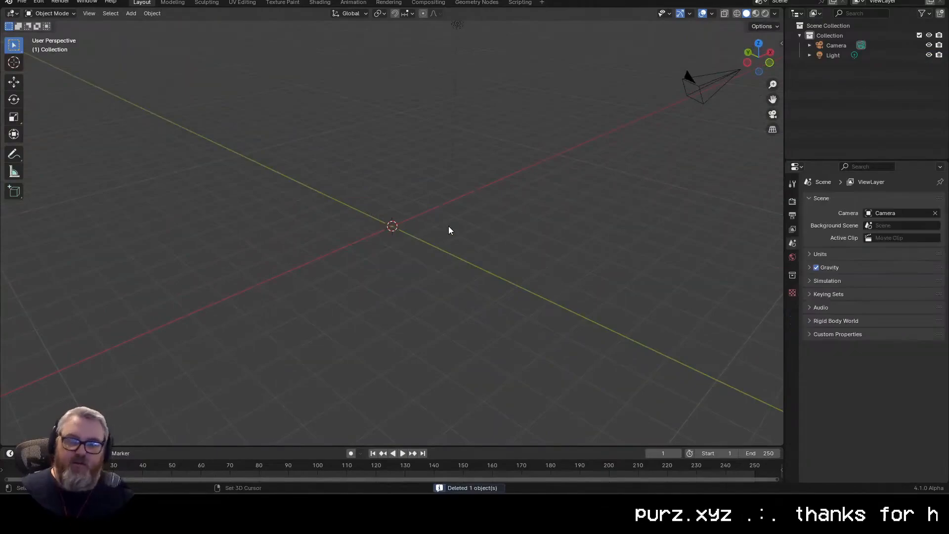
# Step: Add a mesh plane at the scene's origin
pyautogui.hotkey('shift', 'a')
pyautogui.moveTo(416, 240)
pyautogui.click(473, 240)
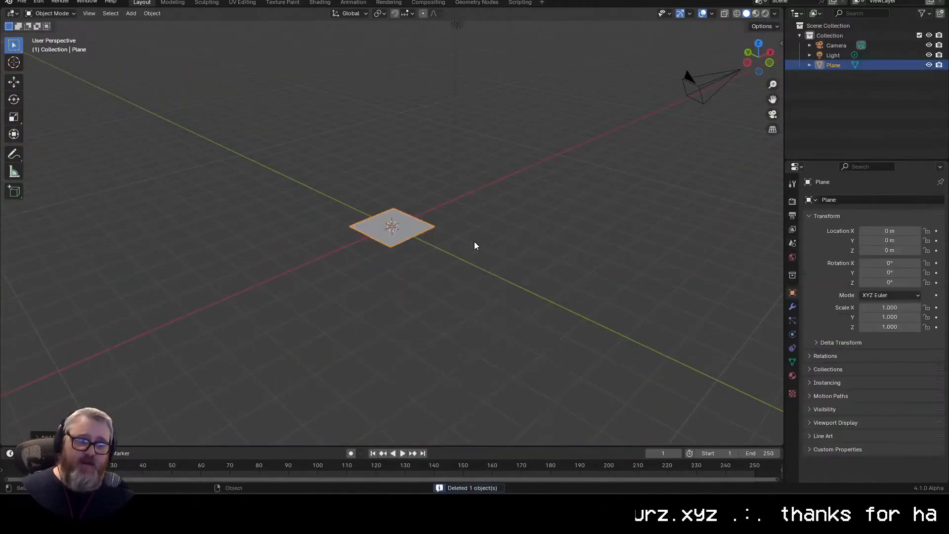
pyautogui.moveTo(490, 246); pyautogui.dragTo(493, 297)
pyautogui.scroll(5, 495, 299)
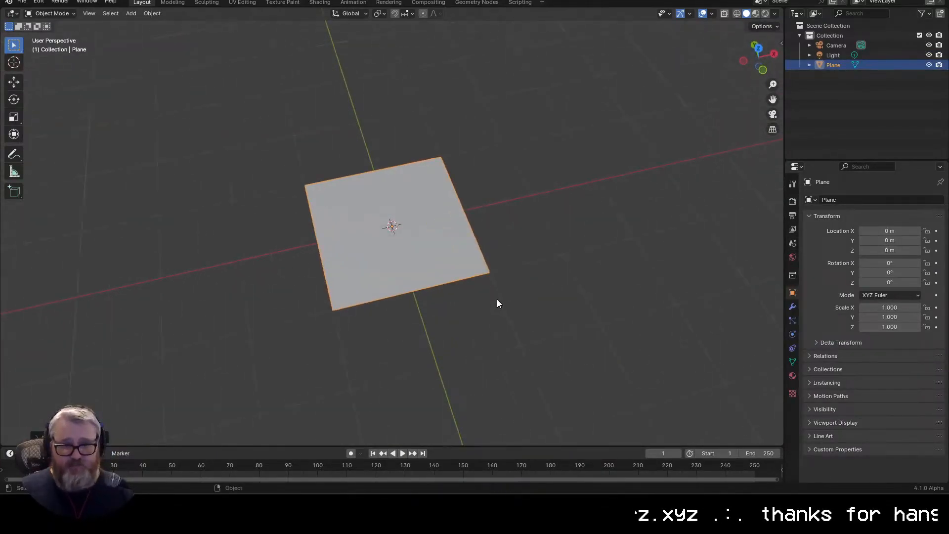
pyautogui.moveTo(629, 278); pyautogui.dragTo(546, 275)
pyautogui.scroll(-6, 429, 229)
pyautogui.scroll(3, 546, 281)
# Step: Give the plane a new material with Emission as its surface shader
pyautogui.click(792, 375)
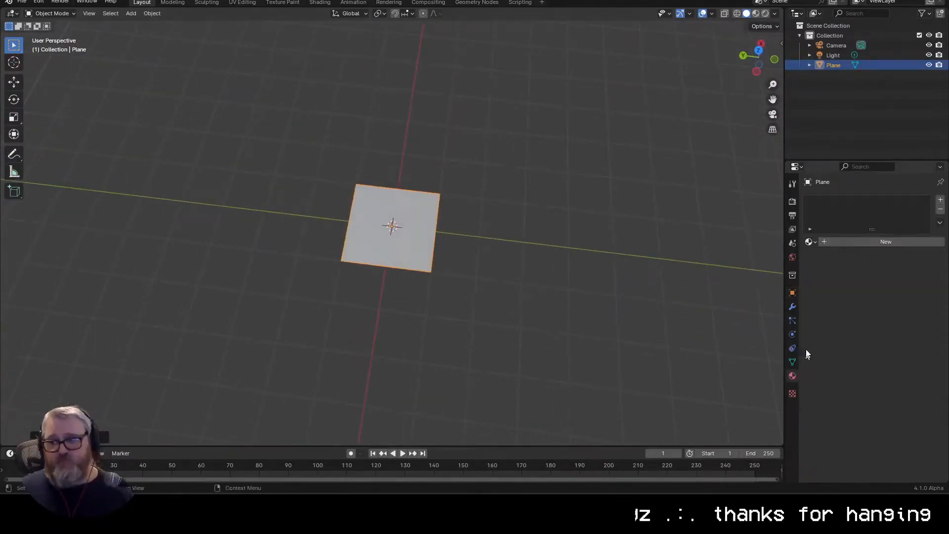
pyautogui.click(832, 242)
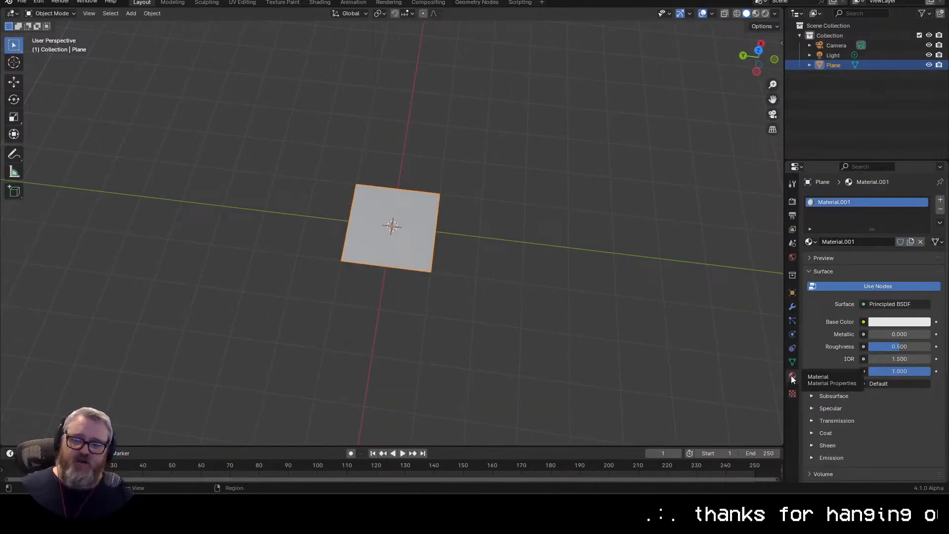
pyautogui.click(863, 322)
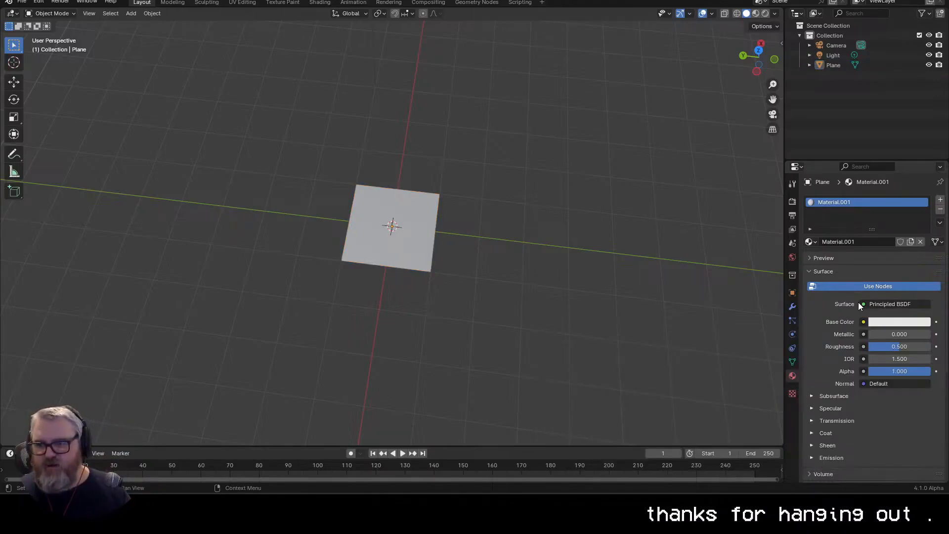
pyautogui.click(864, 304)
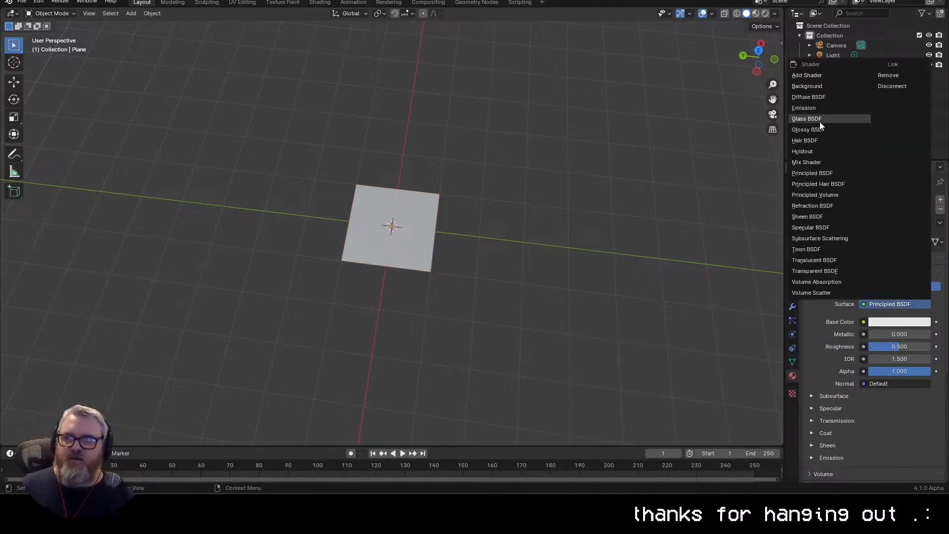
pyautogui.click(817, 107)
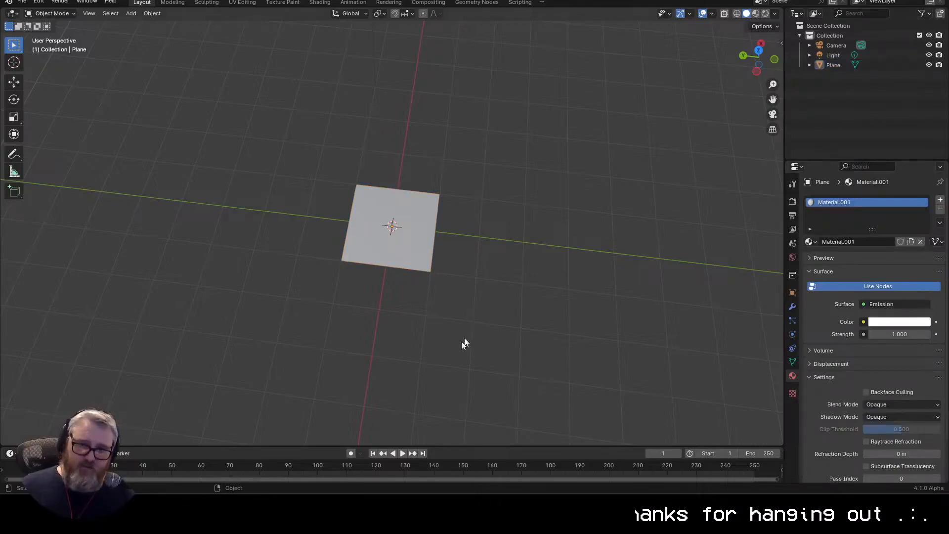
# Step: Switch the viewport to rendered shading and set the render engine to EEVEE
pyautogui.click(765, 15)
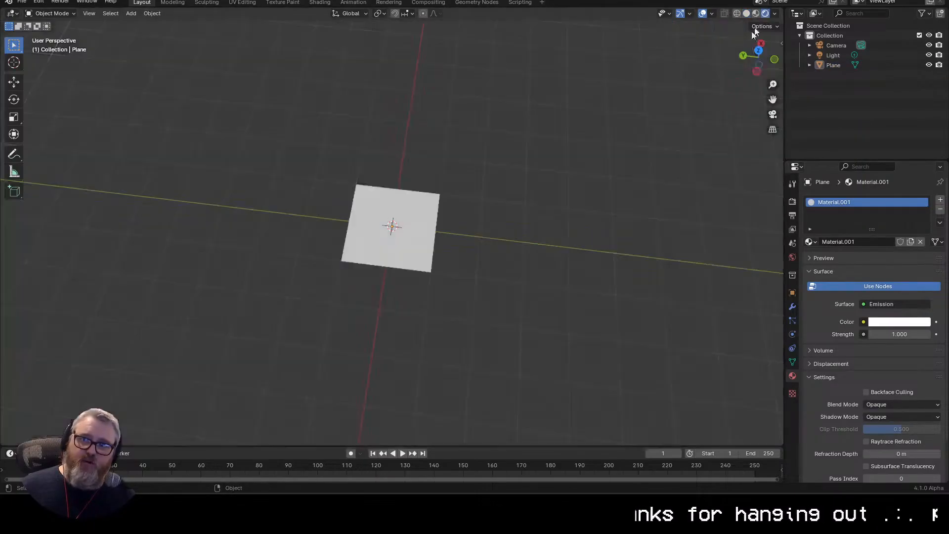
pyautogui.press('z')
pyautogui.click(792, 201)
pyautogui.click(893, 200)
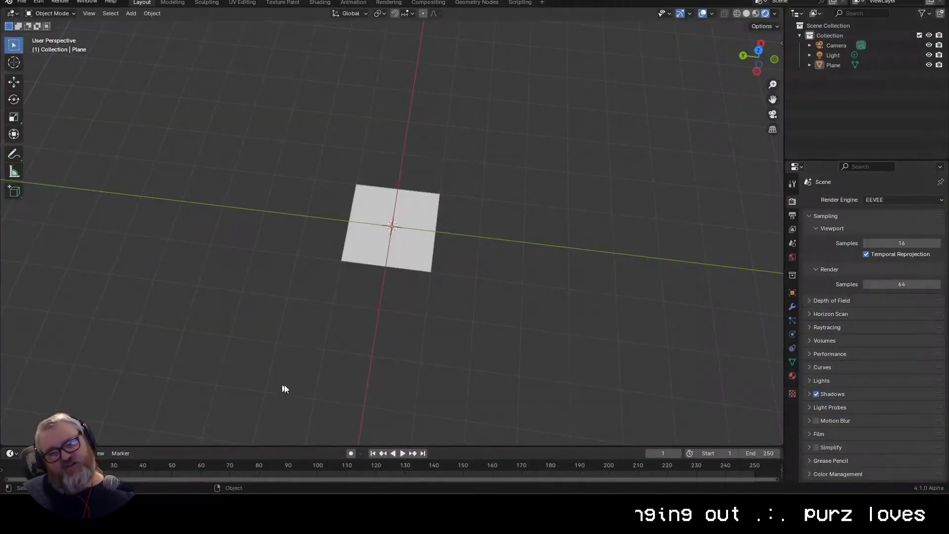
# Step: Hide the viewport overlays to view the plane on its own from above
pyautogui.moveTo(414, 378); pyautogui.dragTo(427, 409)
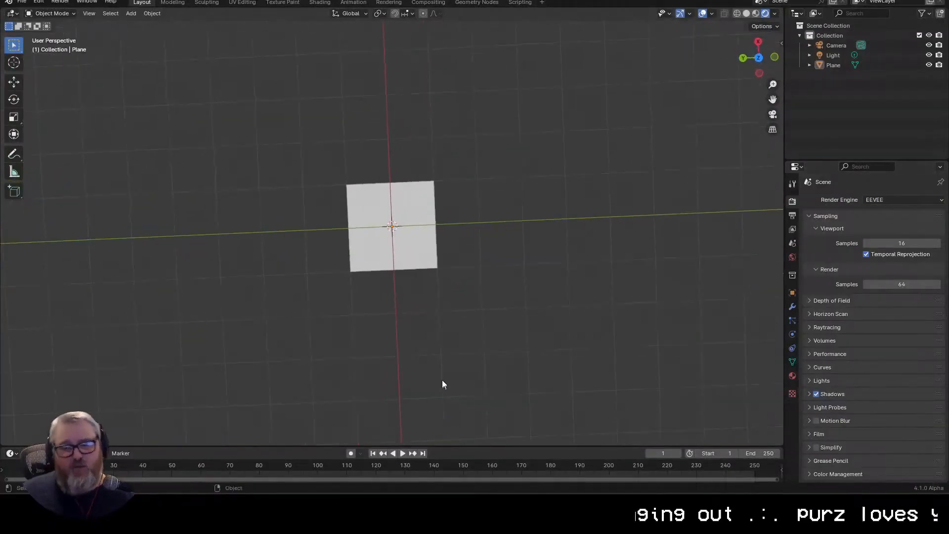
pyautogui.click(702, 14)
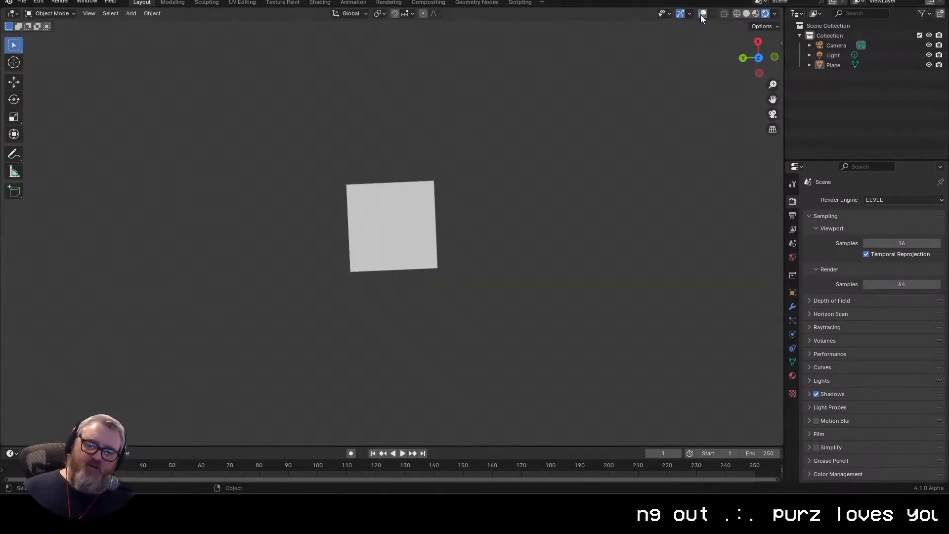
pyautogui.scroll(-2, 475, 212)
pyautogui.scroll(6, 489, 232)
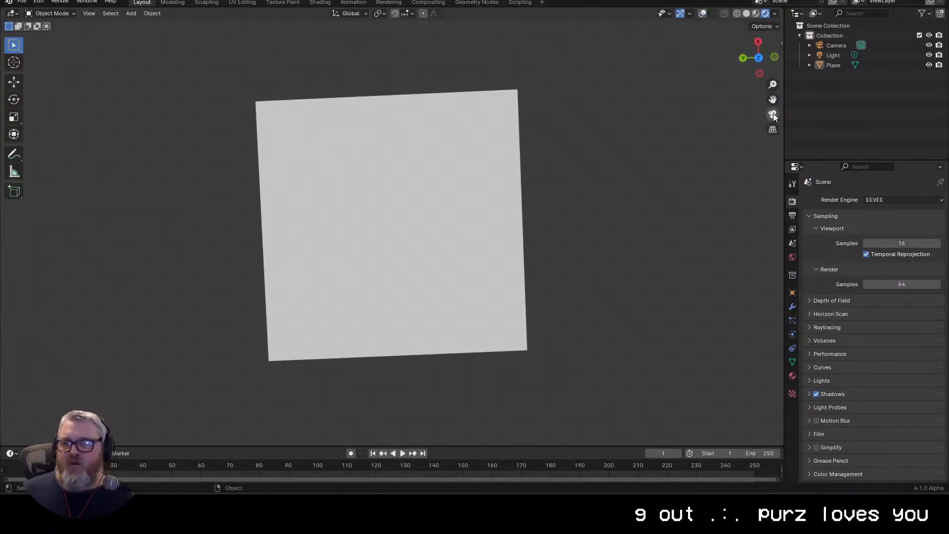
# Step: Reset the camera's location to 0 m and its rotation to 0° on all axes
pyautogui.click(833, 45)
pyautogui.click(792, 334)
pyautogui.click(792, 292)
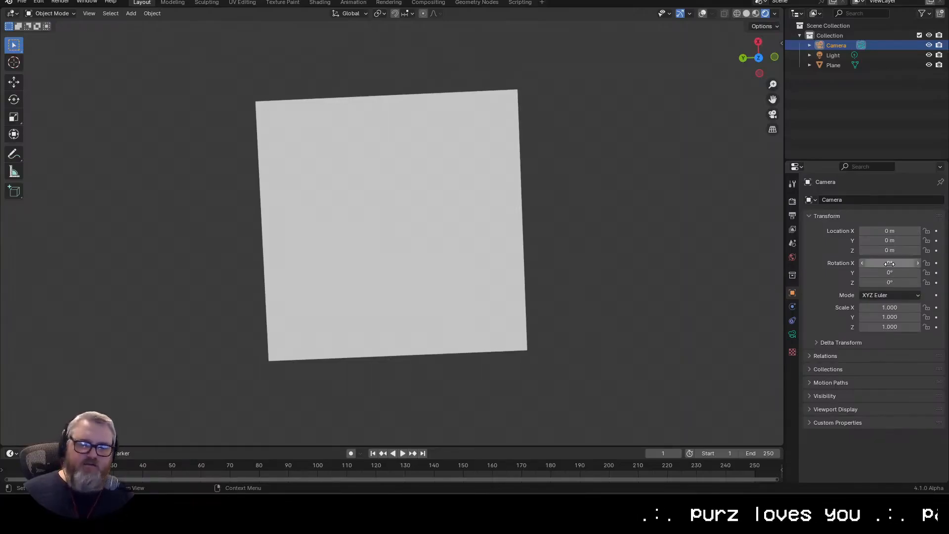
# Step: Show the viewport overlays and raise the camera above the plane along the Z axis
pyautogui.moveTo(571, 271); pyautogui.dragTo(386, 225)
pyautogui.click(702, 14)
pyautogui.scroll(-5, 601, 180)
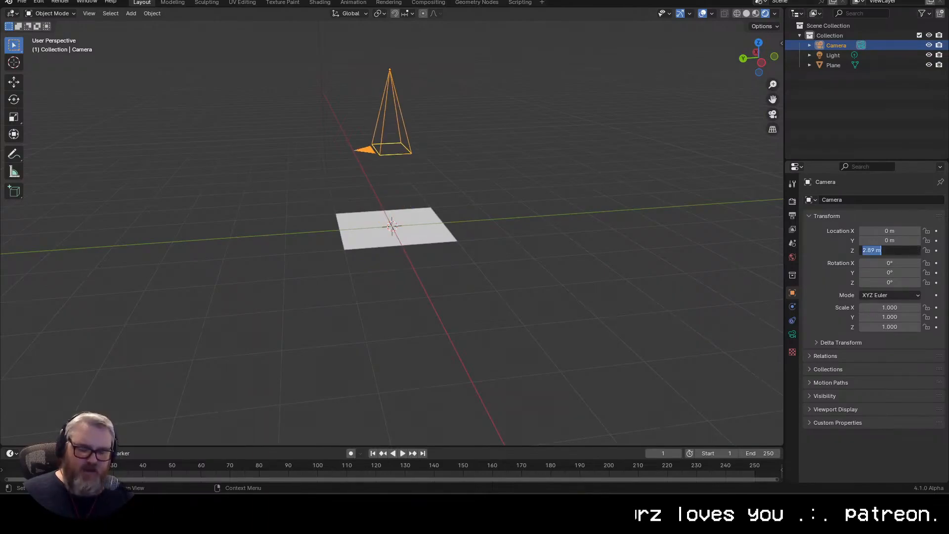
# Step: Change the camera's lens type to Orthographic with an orthographic scale of 2
pyautogui.moveTo(758, 56); pyautogui.dragTo(523, 263)
pyautogui.click(793, 334)
pyautogui.click(889, 230)
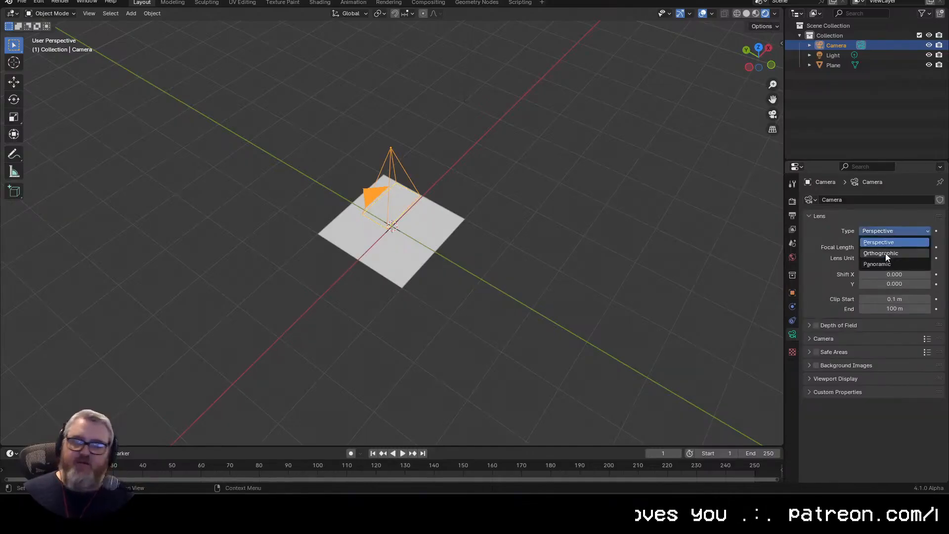
pyautogui.click(885, 253)
pyautogui.click(885, 249)
pyautogui.write('2')
pyautogui.press('Return')
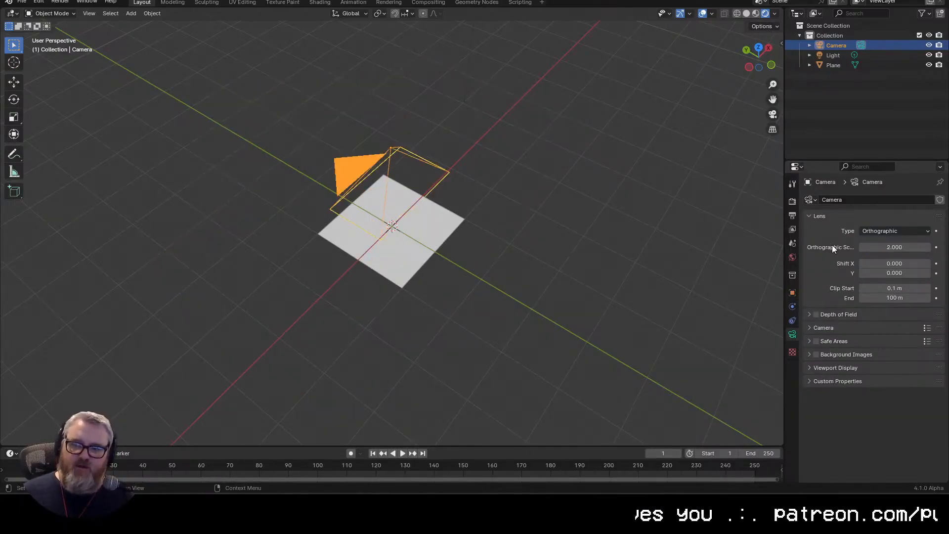
# Step: Set the render output resolution to 1920 by 1080 px
pyautogui.moveTo(472, 249); pyautogui.dragTo(445, 225)
pyautogui.click(791, 216)
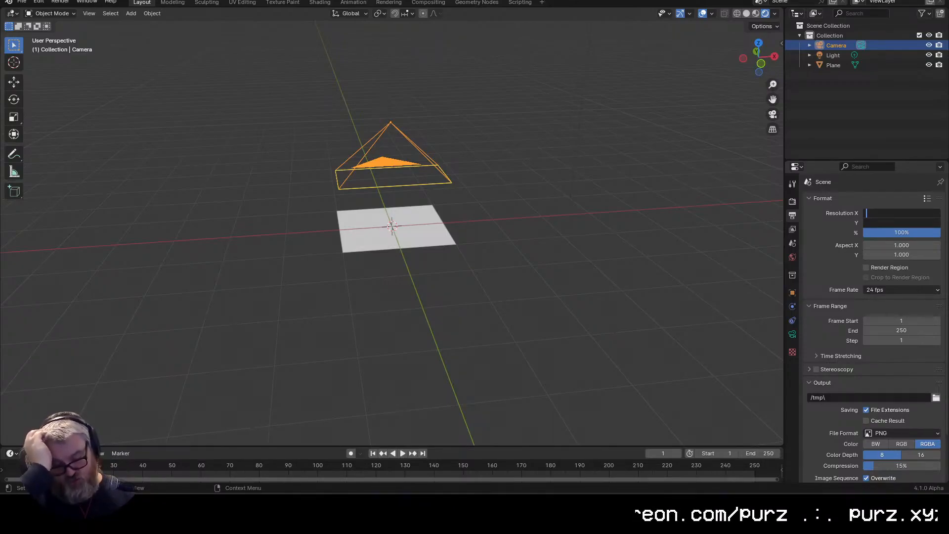
pyautogui.write('1920')
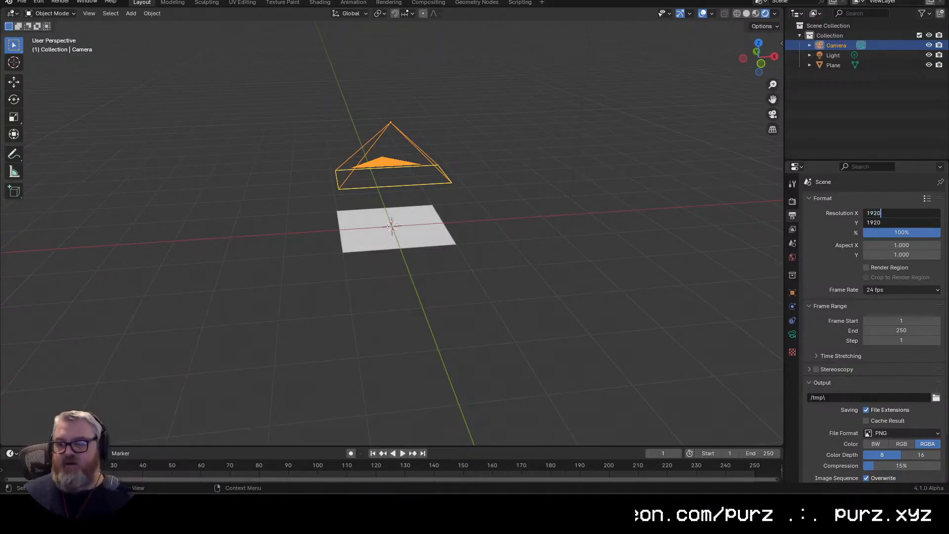
pyautogui.press('Return')
pyautogui.click(901, 222)
pyautogui.write('1080')
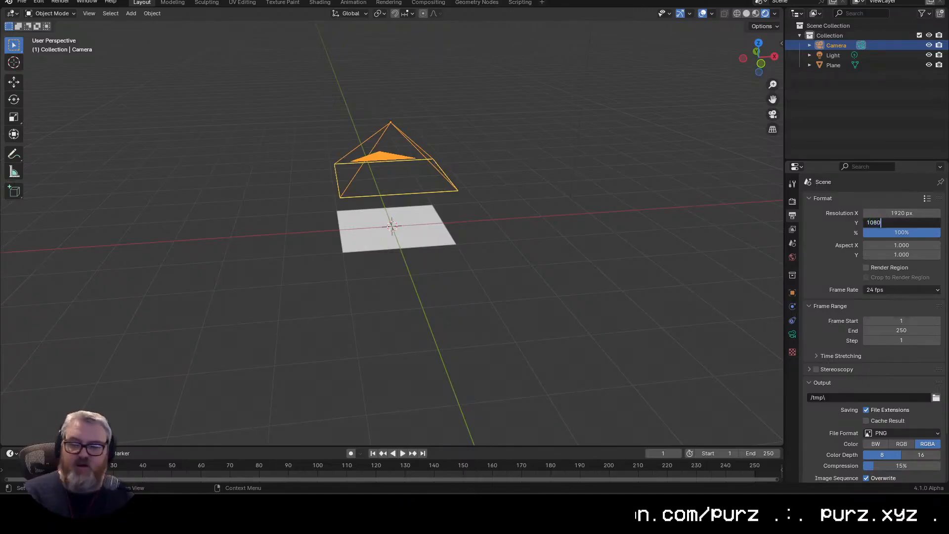
pyautogui.press('Return')
# Step: View the scene through the camera and hide the viewport overlays
pyautogui.press('KP_7')
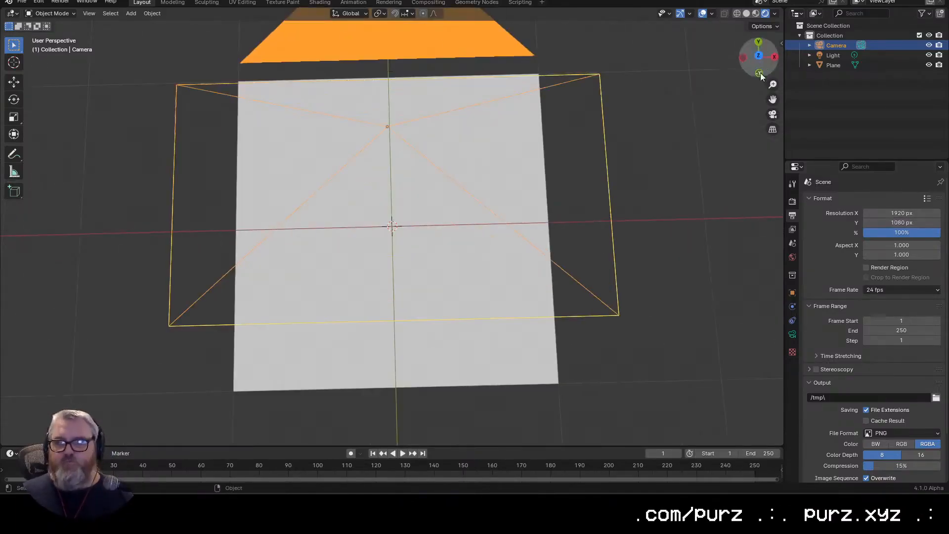
pyautogui.click(773, 114)
pyautogui.scroll(-3, 570, 214)
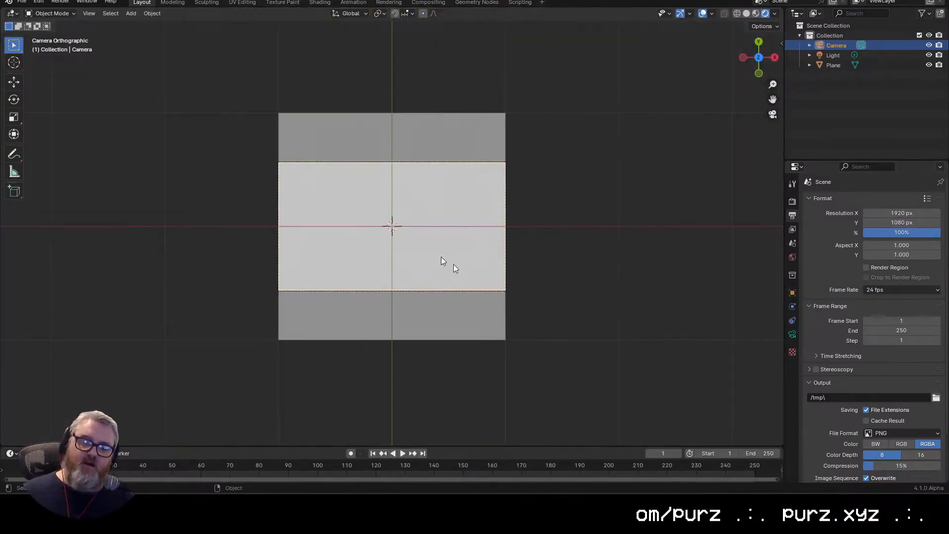
pyautogui.click(703, 14)
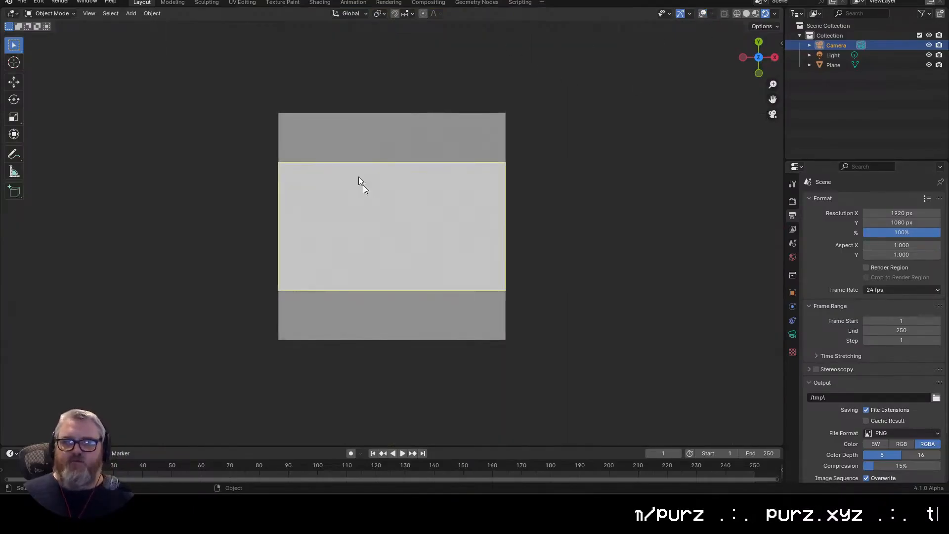
# Step: Make the camera's passepartout fully opaque and select the plane
pyautogui.click(792, 333)
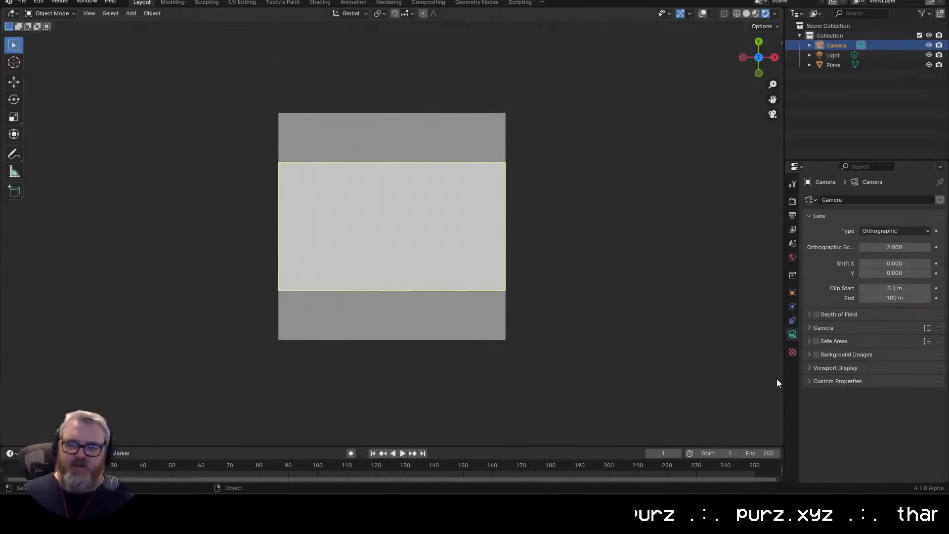
pyautogui.click(832, 366)
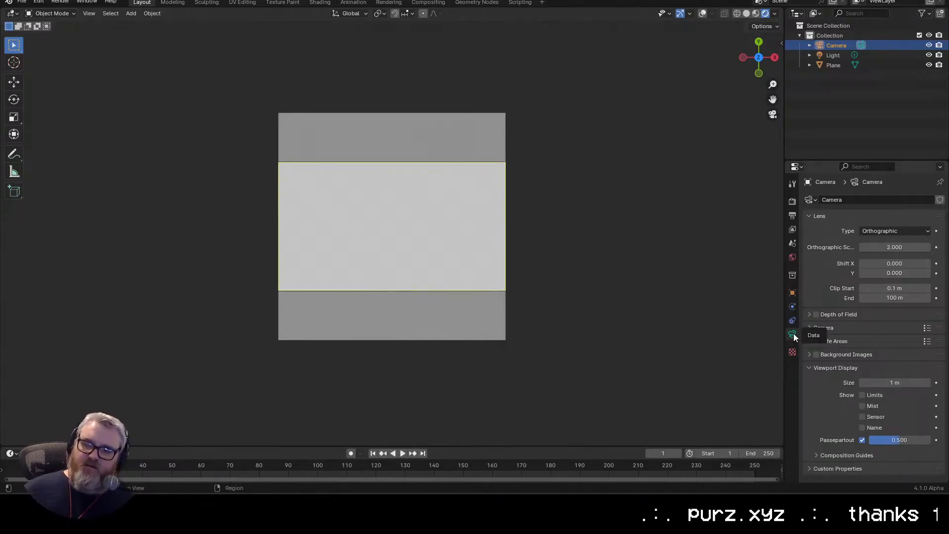
pyautogui.moveTo(897, 440); pyautogui.dragTo(938, 440)
pyautogui.click(384, 353)
pyautogui.scroll(5, 390, 373)
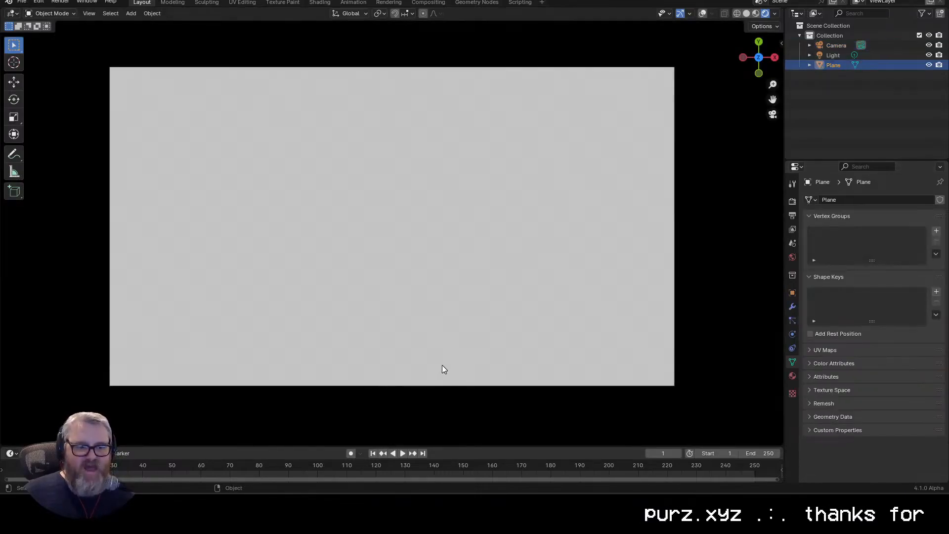
pyautogui.scroll(-2, 442, 364)
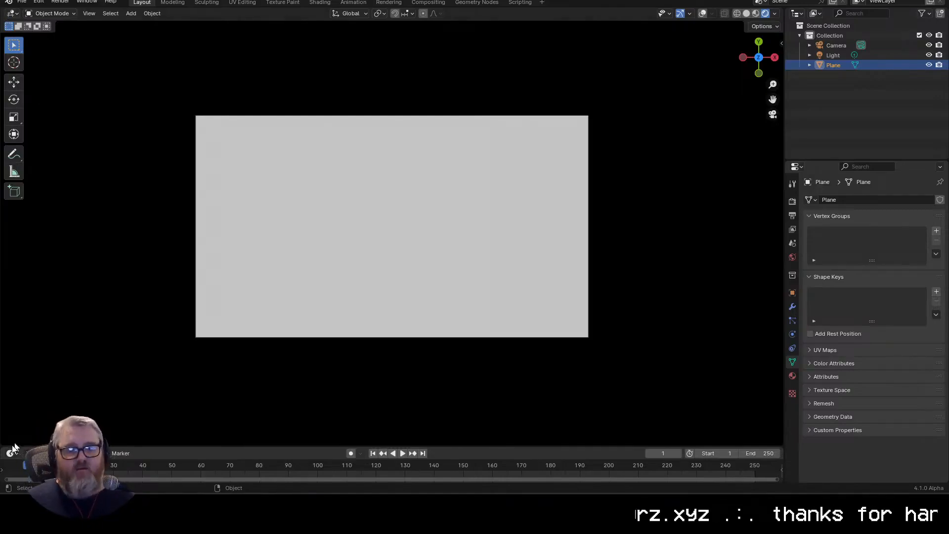
# Step: Enlarge the timeline slightly and set the animation's end frame to 90
pyautogui.moveTo(6, 443); pyautogui.dragTo(41, 439)
pyautogui.click(761, 446)
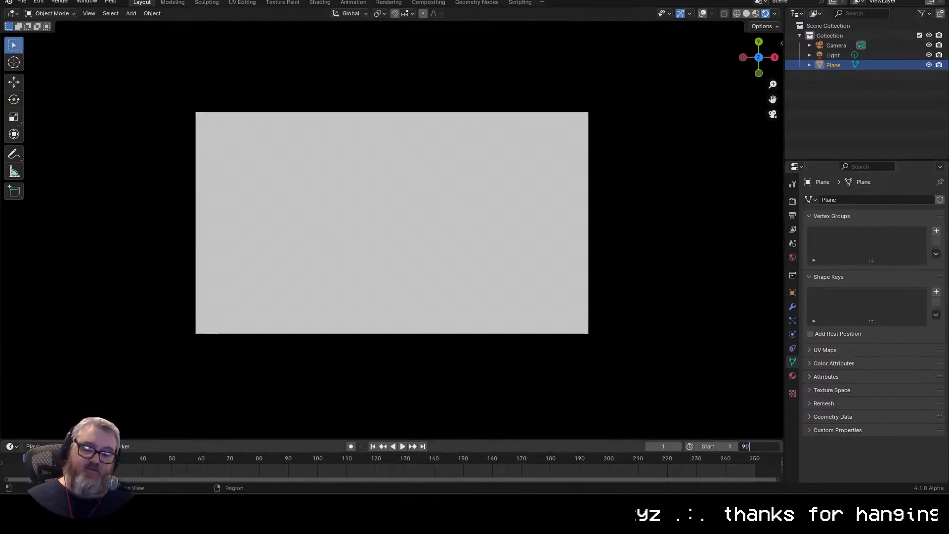
pyautogui.write('90')
pyautogui.press('Return')
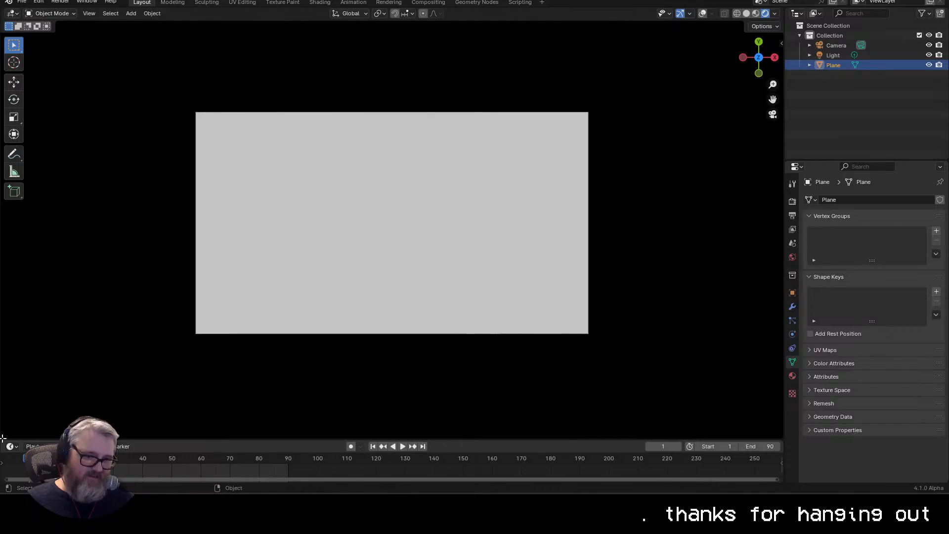
# Step: Split the viewport horizontally and turn the new lower area into a Shader Editor framing the plane's material nodes
pyautogui.moveTo(3, 438); pyautogui.dragTo(2, 292)
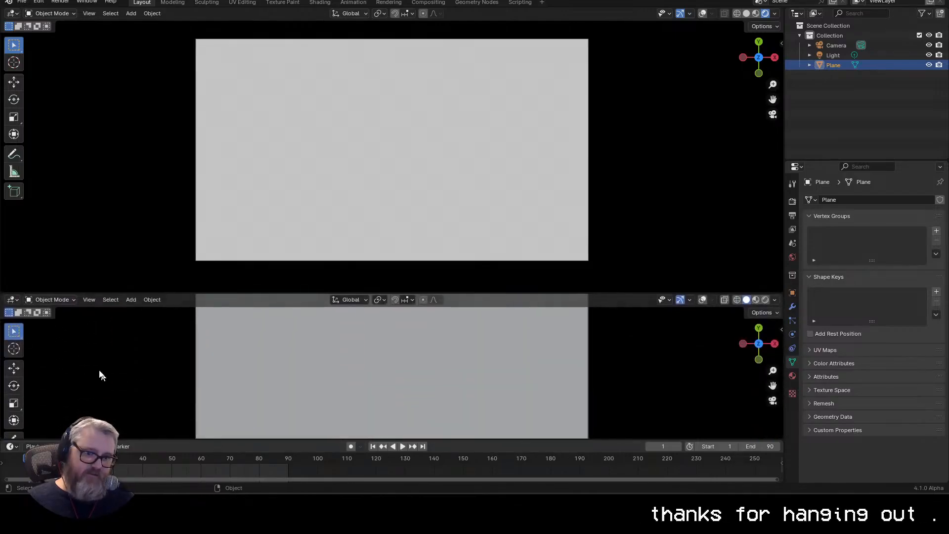
pyautogui.click(13, 299)
pyautogui.click(47, 397)
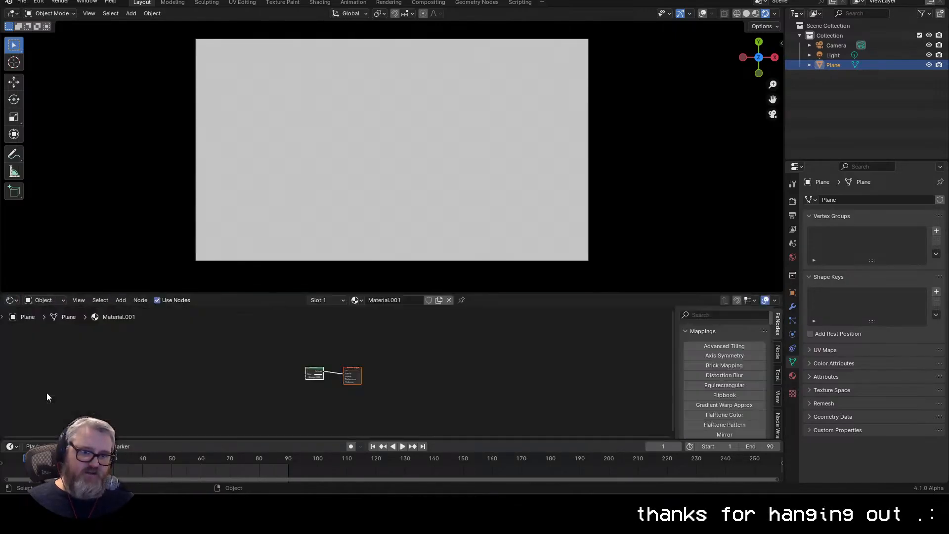
pyautogui.press('Home')
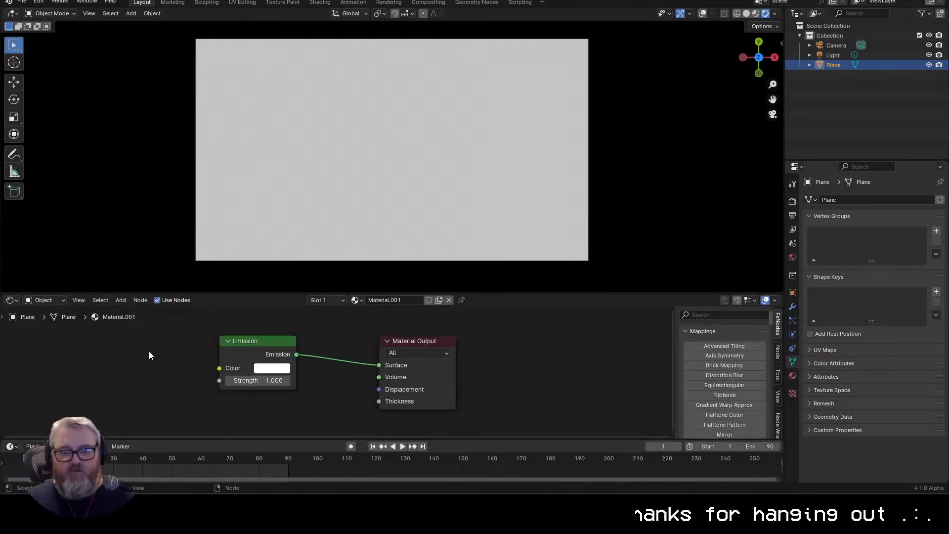
pyautogui.moveTo(149, 353); pyautogui.dragTo(188, 348)
pyautogui.click(289, 346)
pyautogui.click(472, 344)
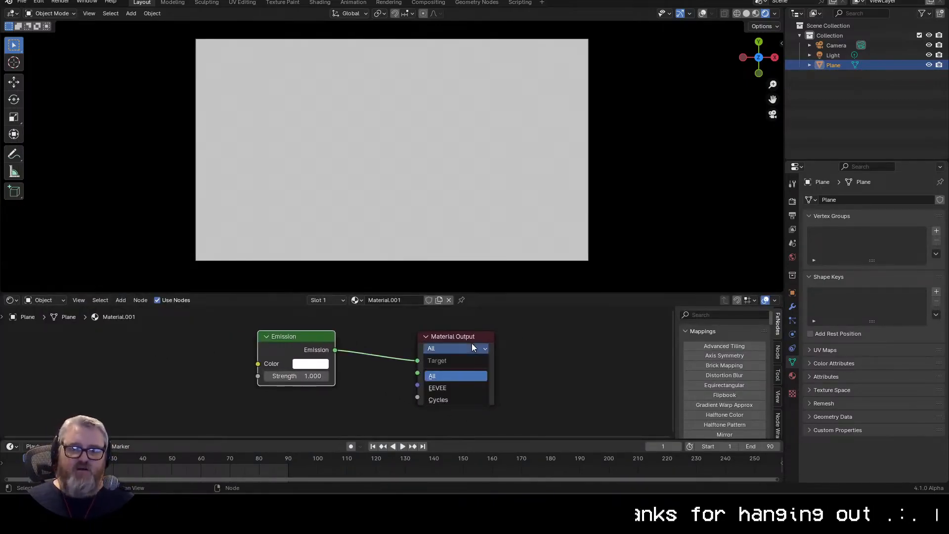
pyautogui.scroll(1, 408, 167)
pyautogui.scroll(-1, 407, 167)
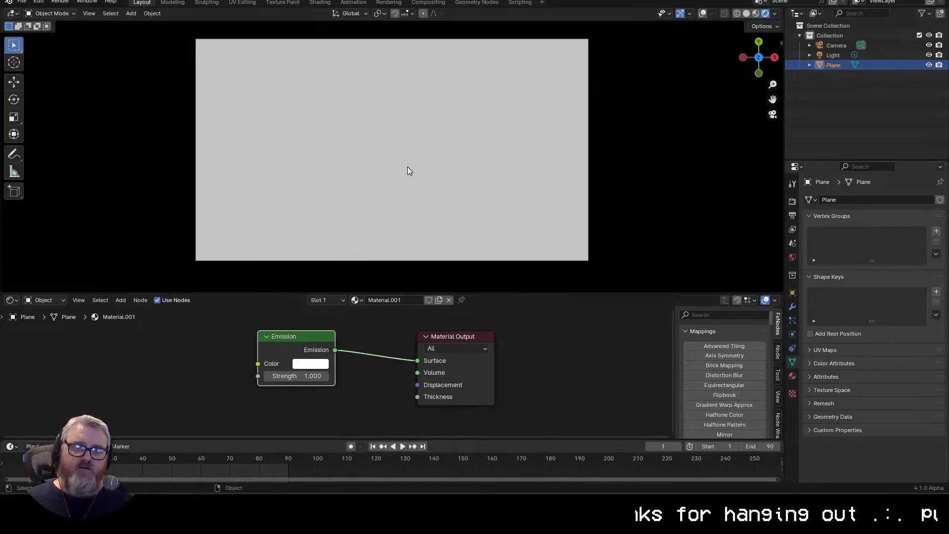
pyautogui.moveTo(408, 167); pyautogui.dragTo(518, 88)
pyautogui.scroll(-7, 518, 88)
pyautogui.moveTo(521, 127); pyautogui.dragTo(547, 167)
pyautogui.press('KP_0')
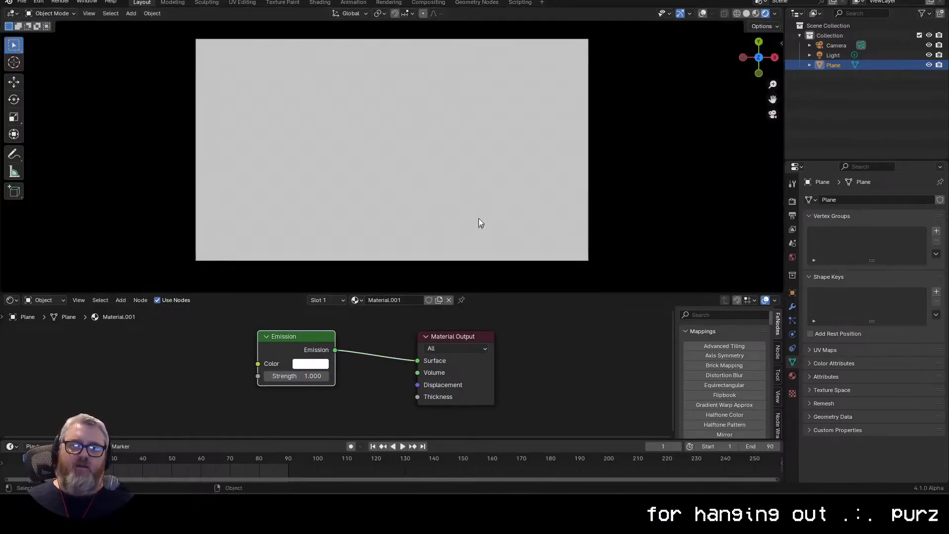
pyautogui.scroll(-1, 479, 203)
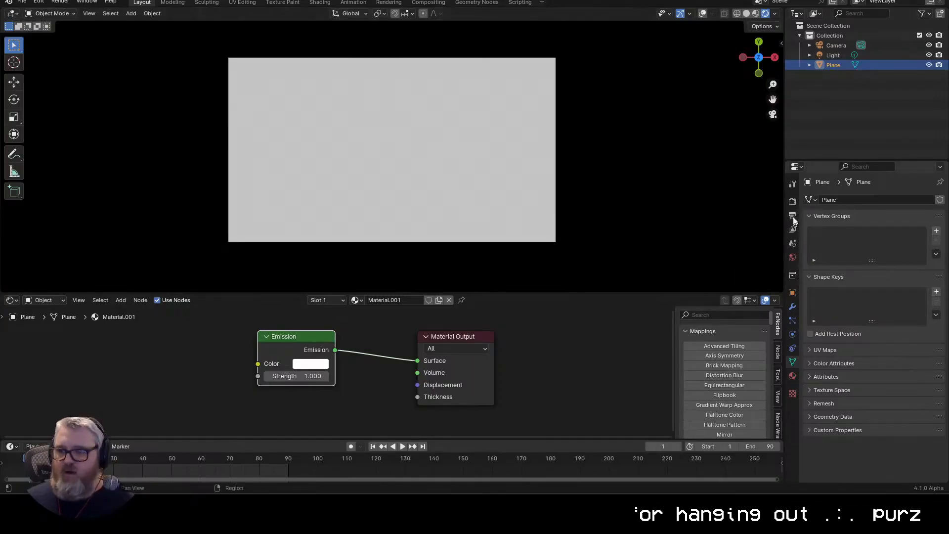
# Step: Change the scene's color management view transform to Standard
pyautogui.click(792, 201)
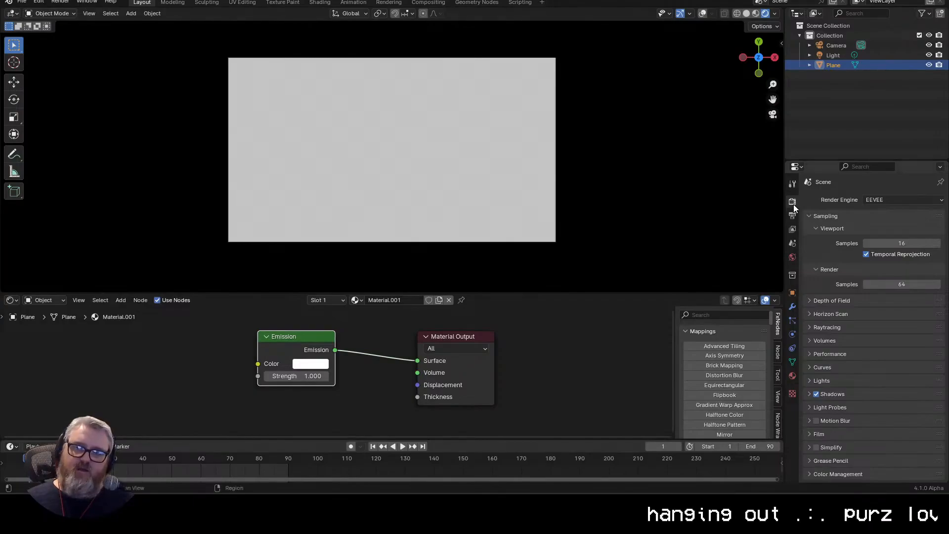
pyautogui.click(828, 473)
pyautogui.scroll(-5, 835, 455)
pyautogui.click(888, 401)
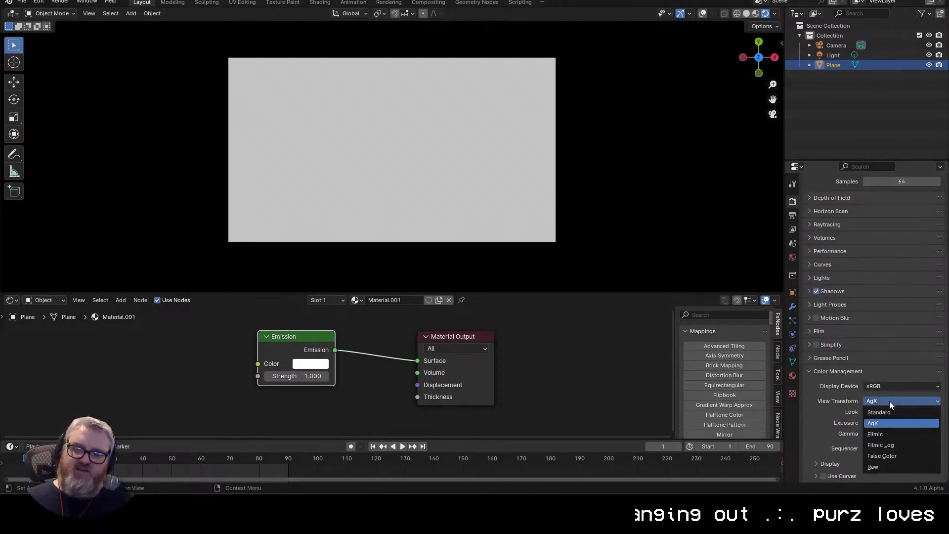
pyautogui.click(894, 412)
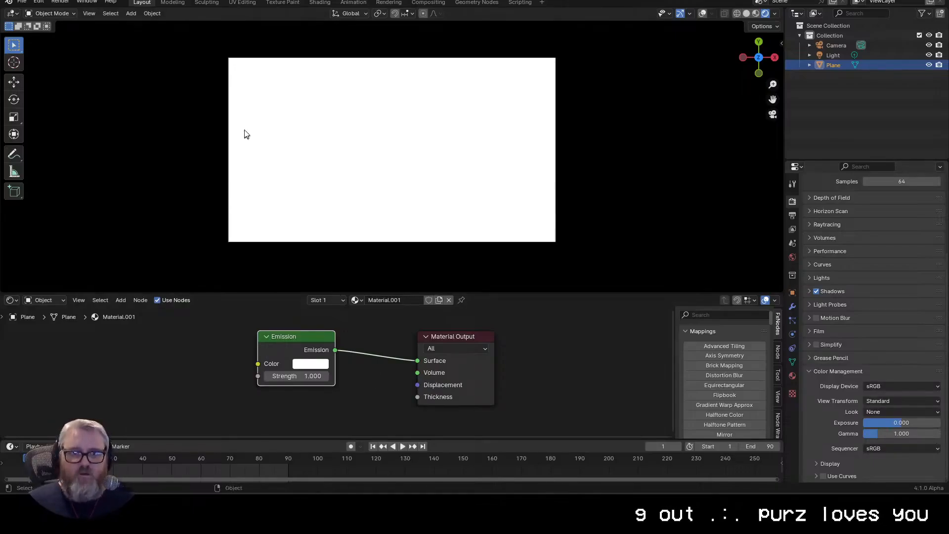
# Step: Add a Color Ramp node to the plane's material and connect its Color output to the Emission color
pyautogui.click(123, 120)
pyautogui.click(194, 363)
pyautogui.moveTo(187, 344); pyautogui.dragTo(215, 348)
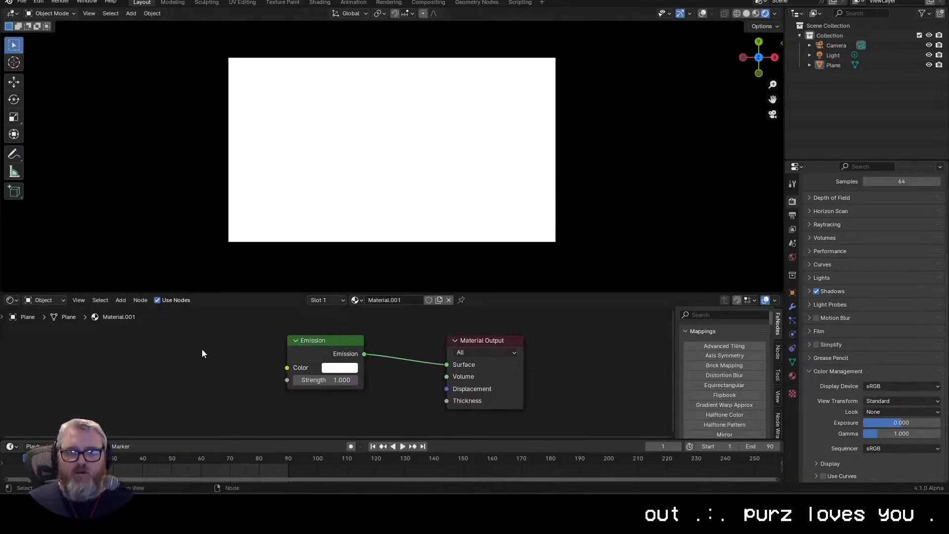
pyautogui.hotkey('shift', 'a')
pyautogui.click(159, 340)
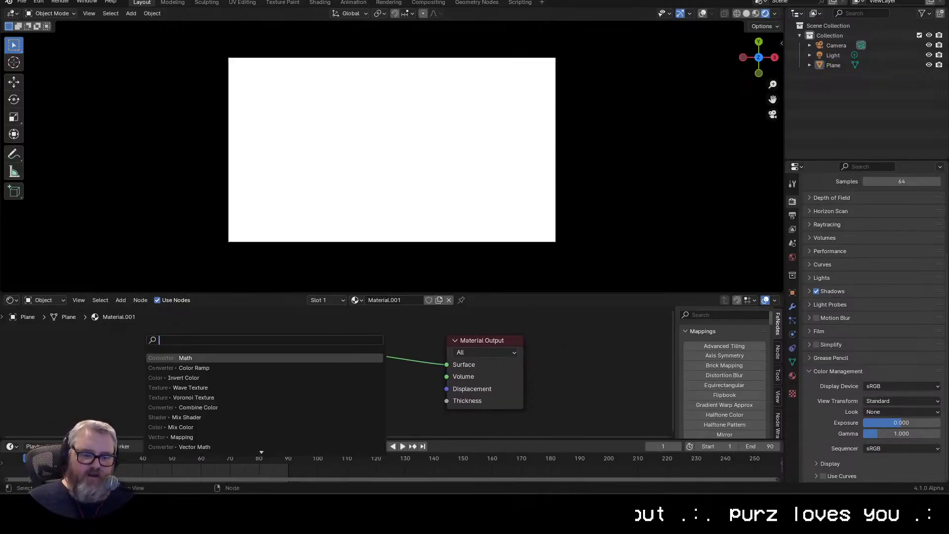
pyautogui.write('color')
pyautogui.press('Down')
pyautogui.press('Return')
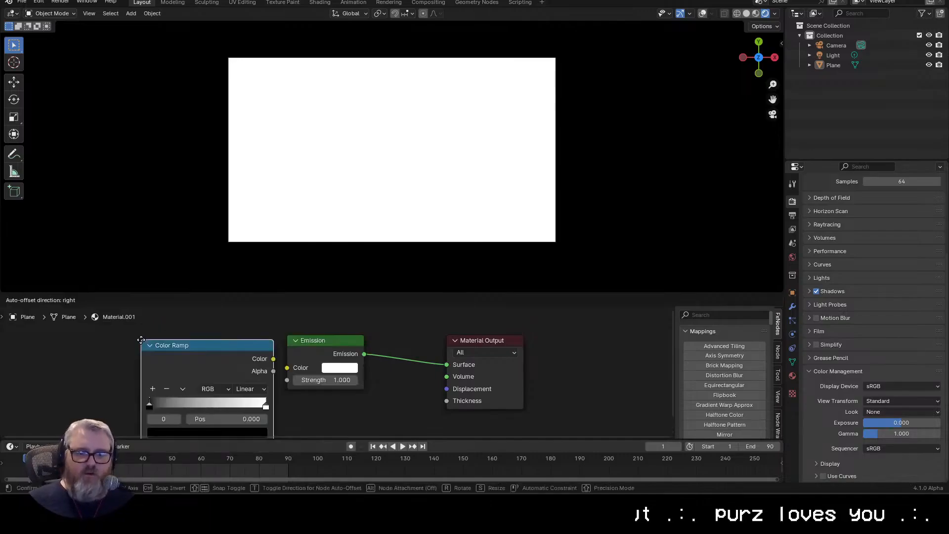
pyautogui.click(104, 321)
pyautogui.moveTo(236, 341); pyautogui.dragTo(287, 368)
pyautogui.moveTo(237, 382); pyautogui.dragTo(394, 365)
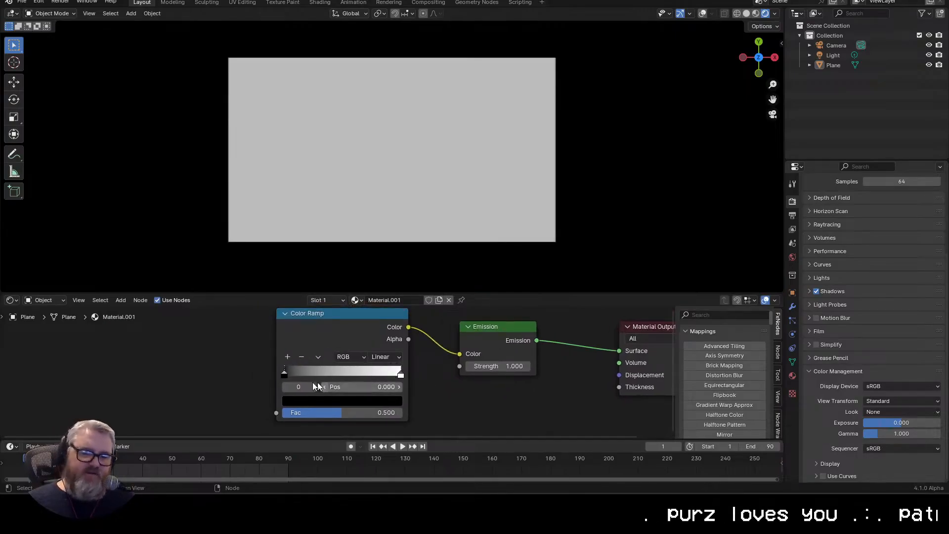
# Step: Set the Color Ramp interpolation to Constant and move its white stop to about 0.491
pyautogui.click(379, 359)
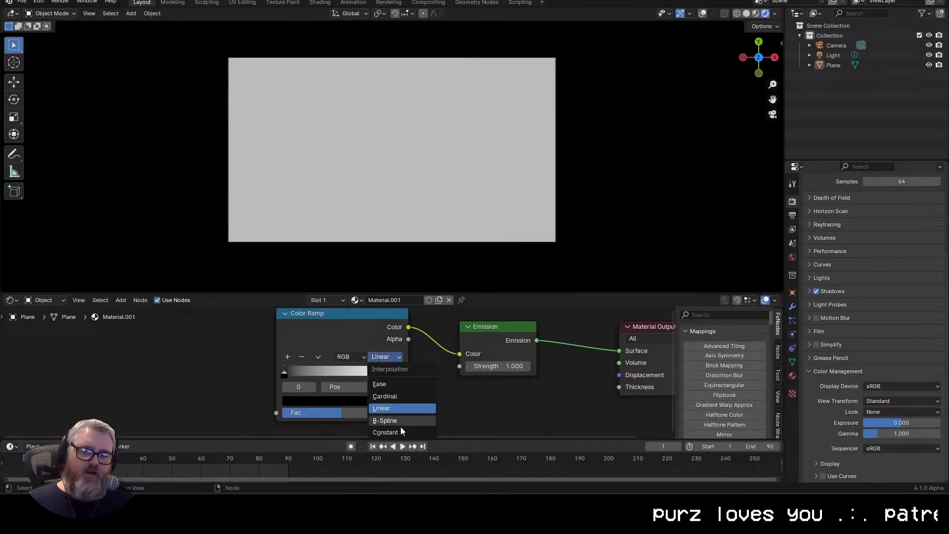
pyautogui.click(401, 432)
pyautogui.moveTo(400, 370); pyautogui.dragTo(336, 373)
# Step: Add a Wave Texture node before the Color Ramp, with its Color output feeding the ramp's Fac input
pyautogui.moveTo(255, 317); pyautogui.dragTo(339, 316)
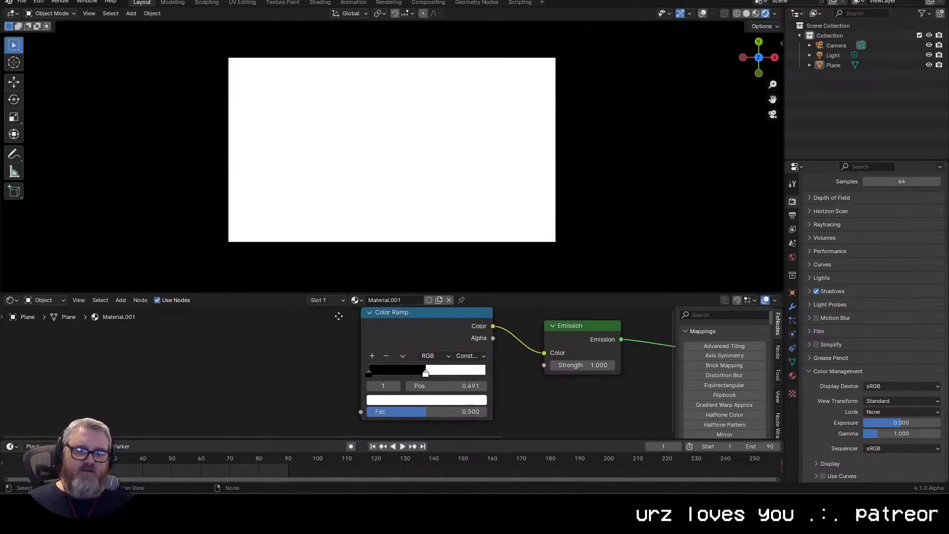
pyautogui.moveTo(361, 412); pyautogui.dragTo(269, 358)
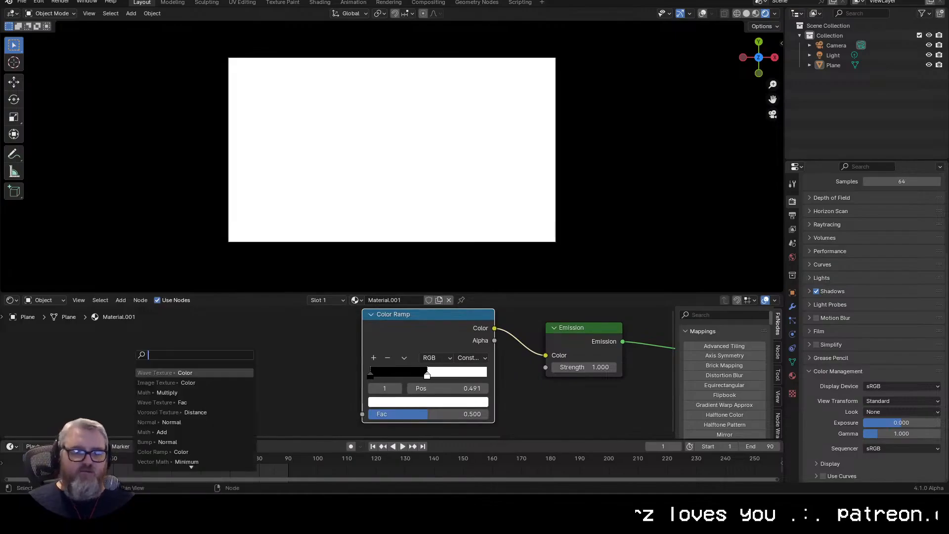
pyautogui.write('wave')
pyautogui.press('Return')
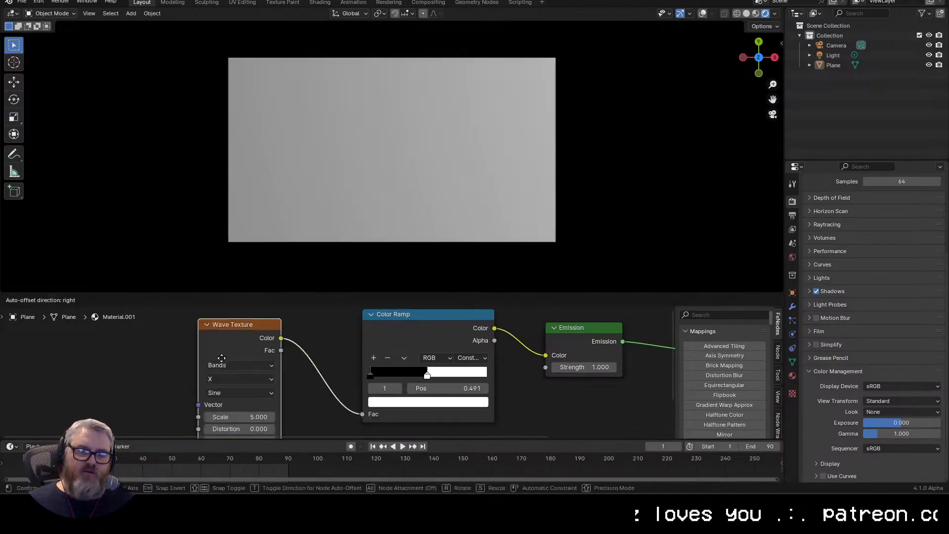
pyautogui.click(251, 342)
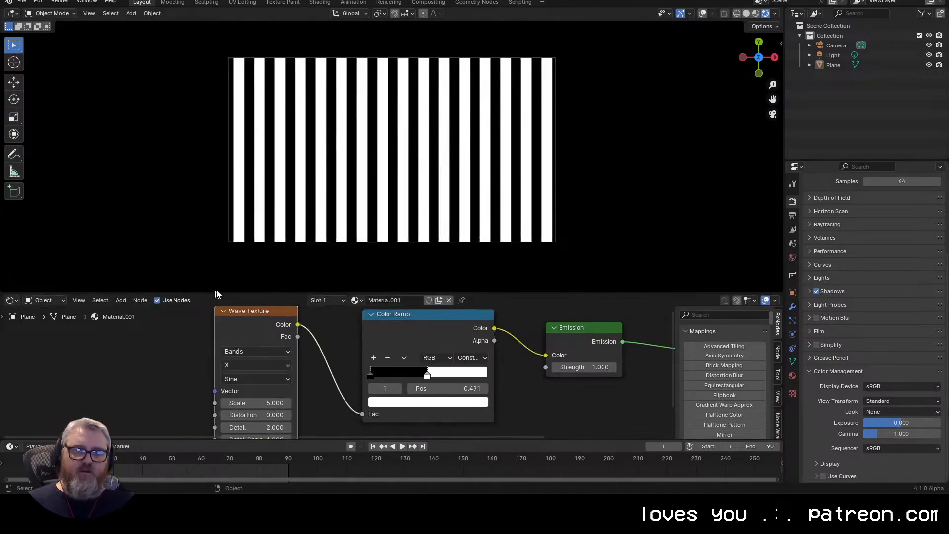
# Step: Add Texture Coordinate and Mapping nodes connected to the Wave Texture's Vector input
pyautogui.moveTo(156, 352); pyautogui.dragTo(208, 384)
pyautogui.scroll(-4, 208, 384)
pyautogui.hotkey('ctrl', 't')
pyautogui.moveTo(146, 389); pyautogui.dragTo(200, 363)
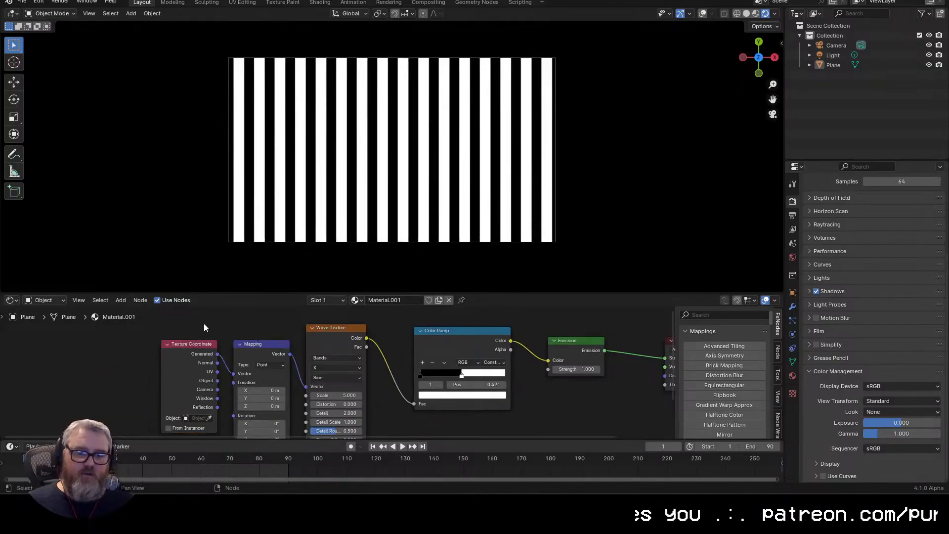
# Step: Look up the Node Wrangler add-on in the preferences to check whether it is enabled
pyautogui.moveTo(210, 341); pyautogui.dragTo(258, 402)
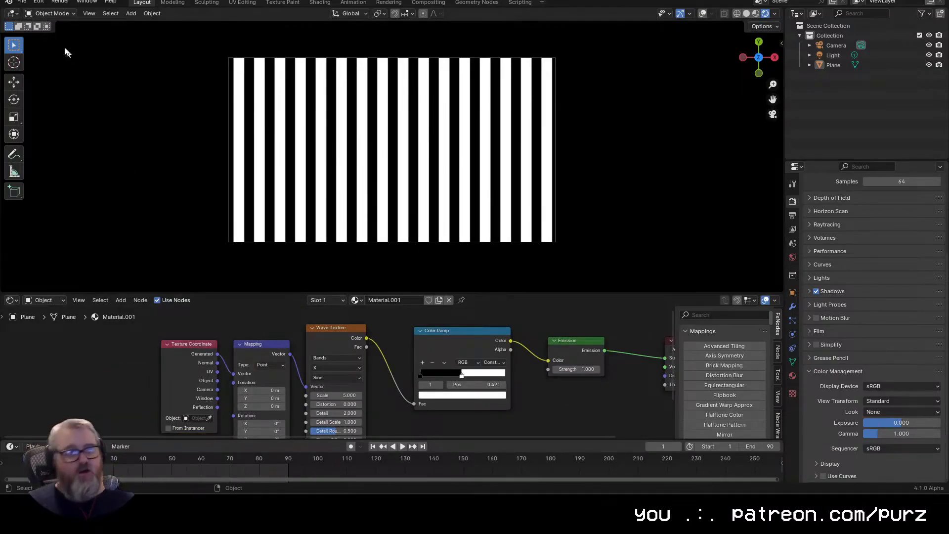
pyautogui.click(38, 2)
pyautogui.click(57, 137)
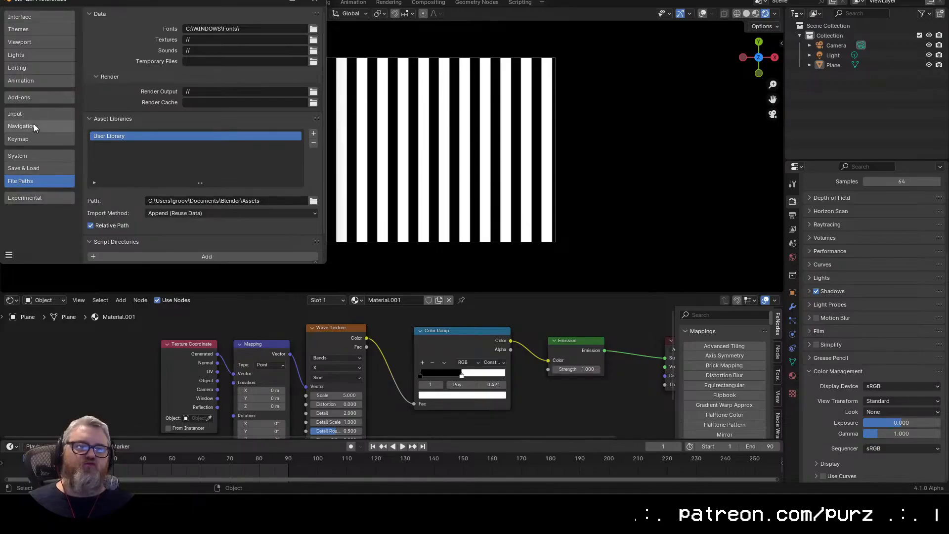
pyautogui.click(40, 99)
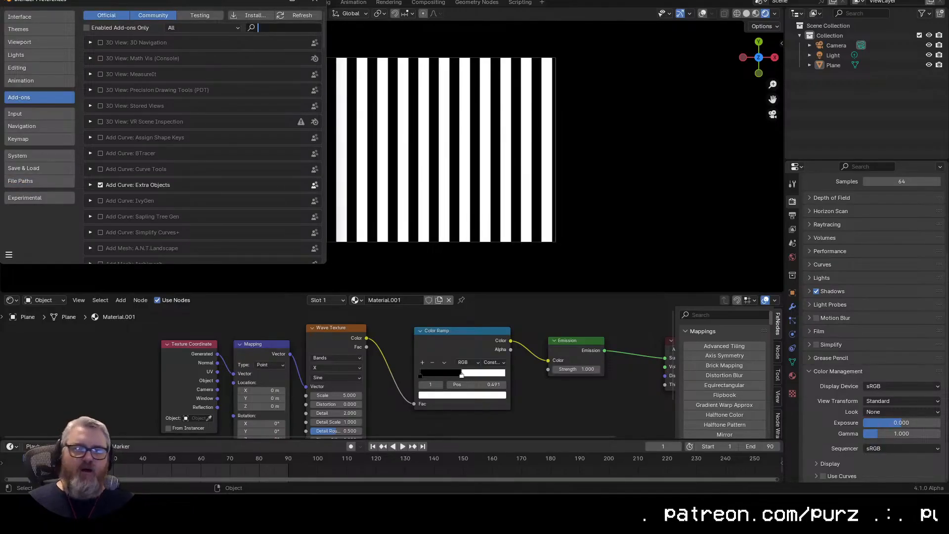
pyautogui.write('node wr')
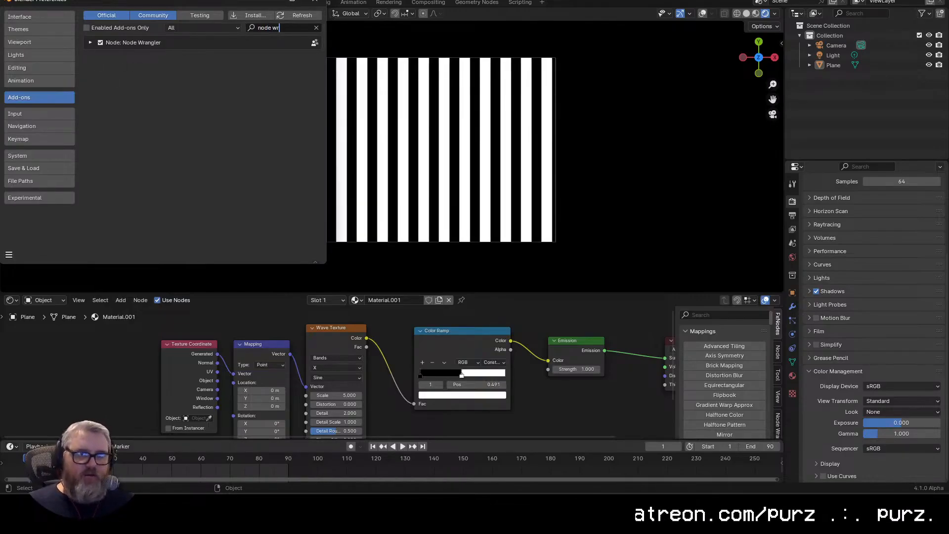
pyautogui.click(316, 2)
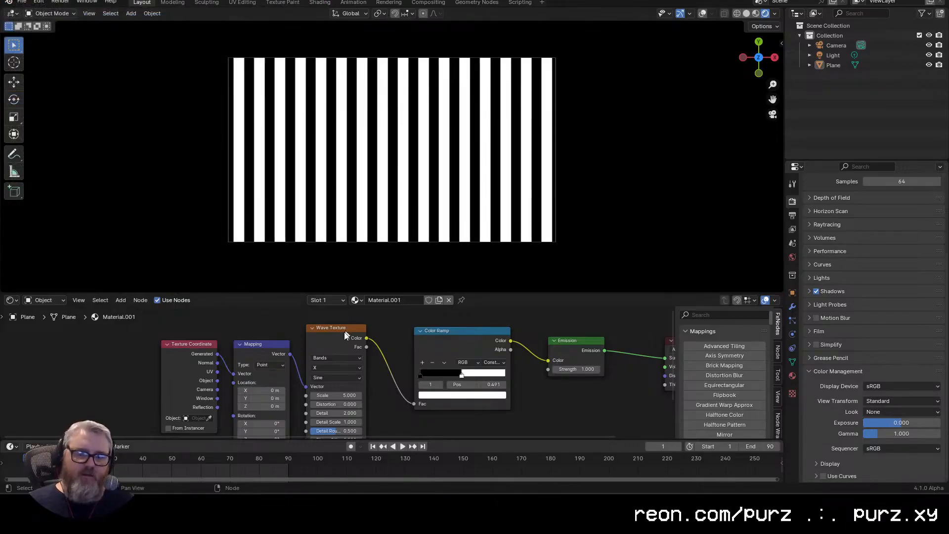
pyautogui.click(252, 357)
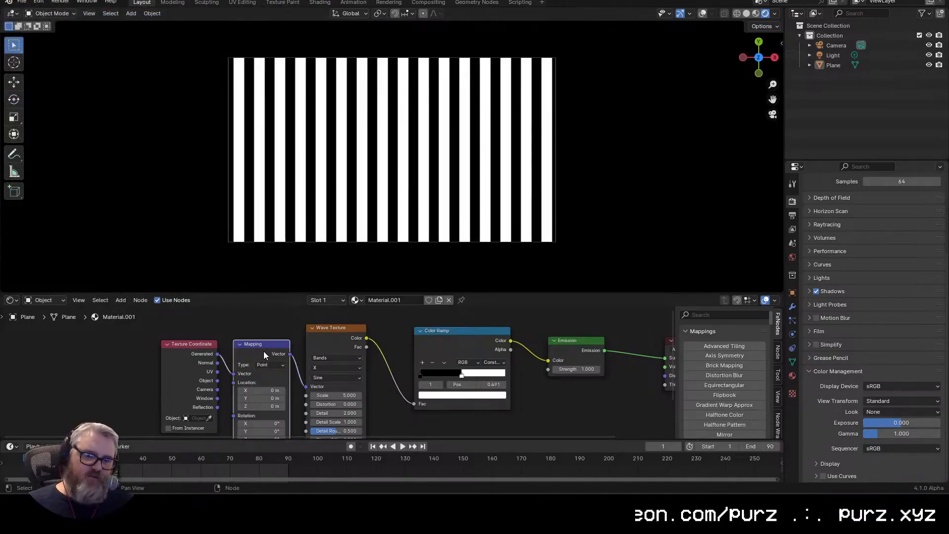
pyautogui.click(322, 330)
pyautogui.click(265, 352)
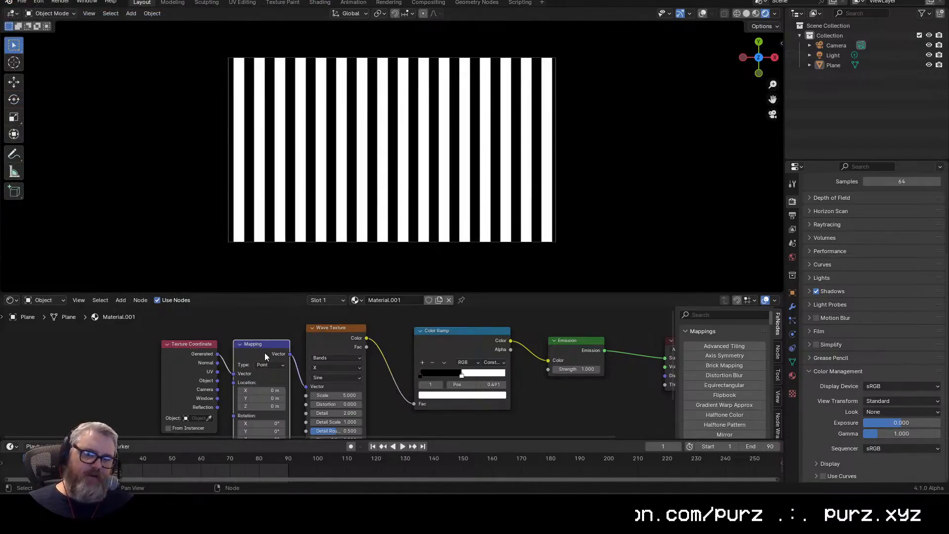
pyautogui.click(313, 339)
pyautogui.click(274, 352)
pyautogui.scroll(1, 275, 352)
pyautogui.scroll(-1, 316, 324)
pyautogui.moveTo(270, 348)
pyautogui.mouseDown()
pyautogui.moveTo(316, 324)
pyautogui.moveTo(266, 349)
pyautogui.mouseUp()
pyautogui.scroll(-1, 316, 324)
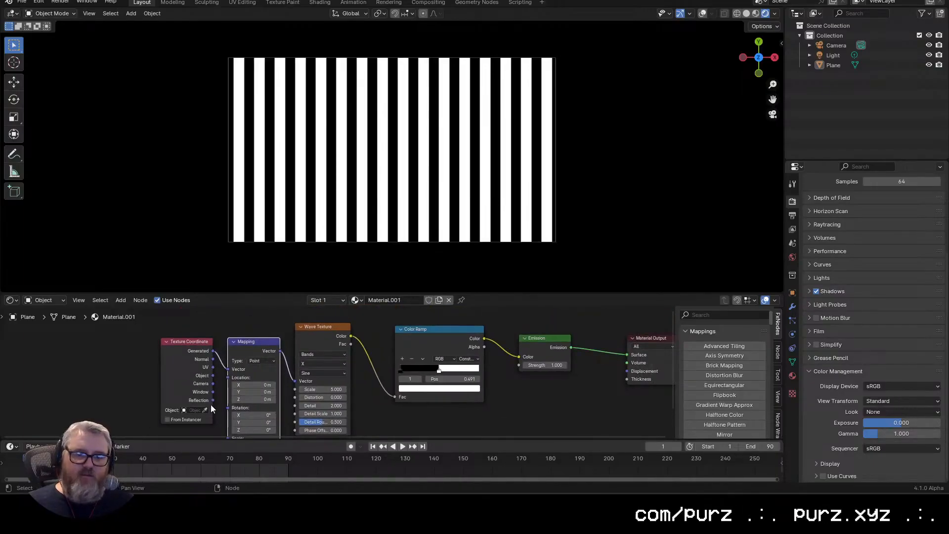
# Step: Connect the Texture Coordinate's Object output to the Mapping node's Vector input and set the Wave Texture scale to 0.7
pyautogui.scroll(2, 204, 371)
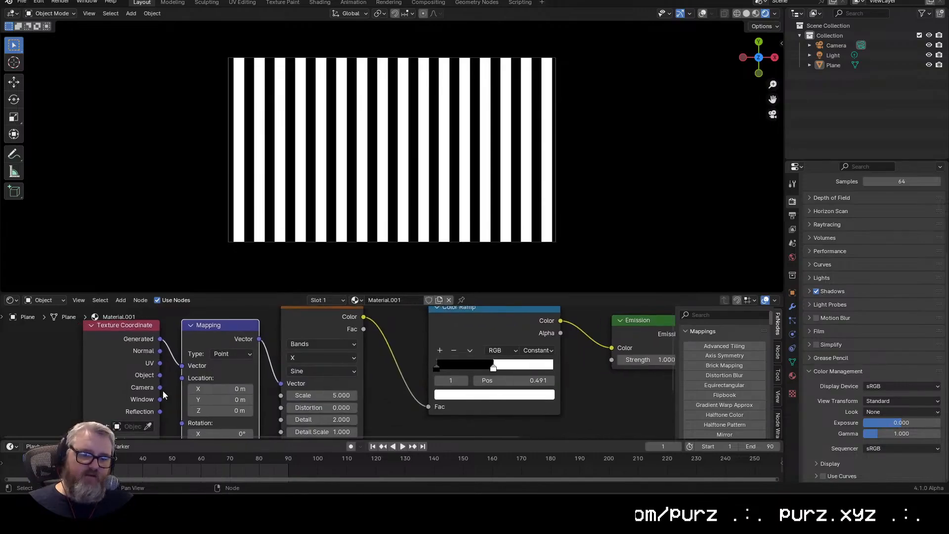
pyautogui.moveTo(191, 366); pyautogui.dragTo(188, 366)
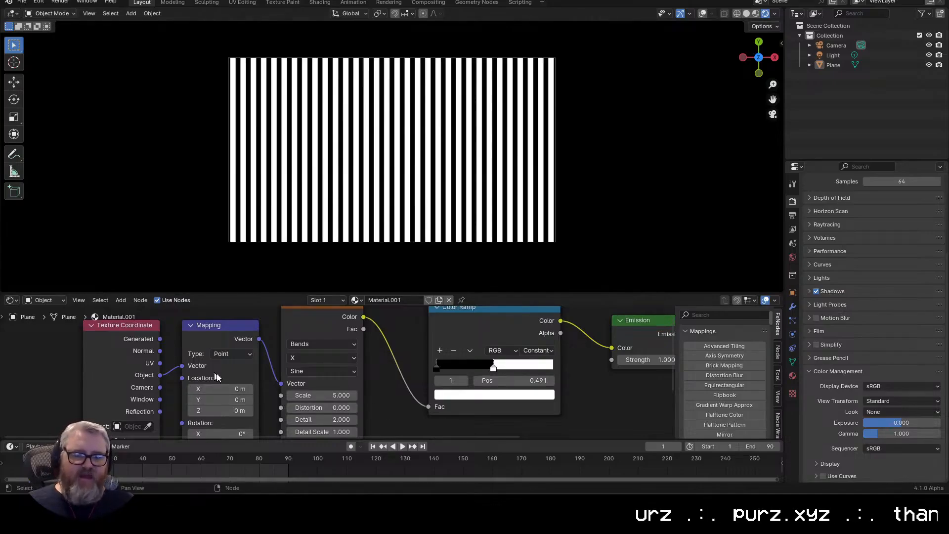
pyautogui.click(321, 395)
pyautogui.write('0.1')
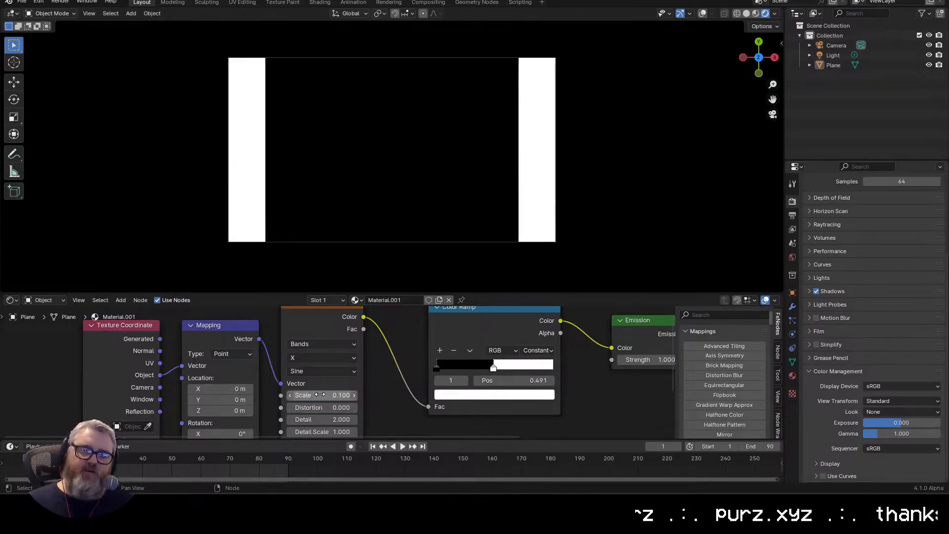
pyautogui.press('Return')
pyautogui.moveTo(324, 395); pyautogui.dragTo(437, 105)
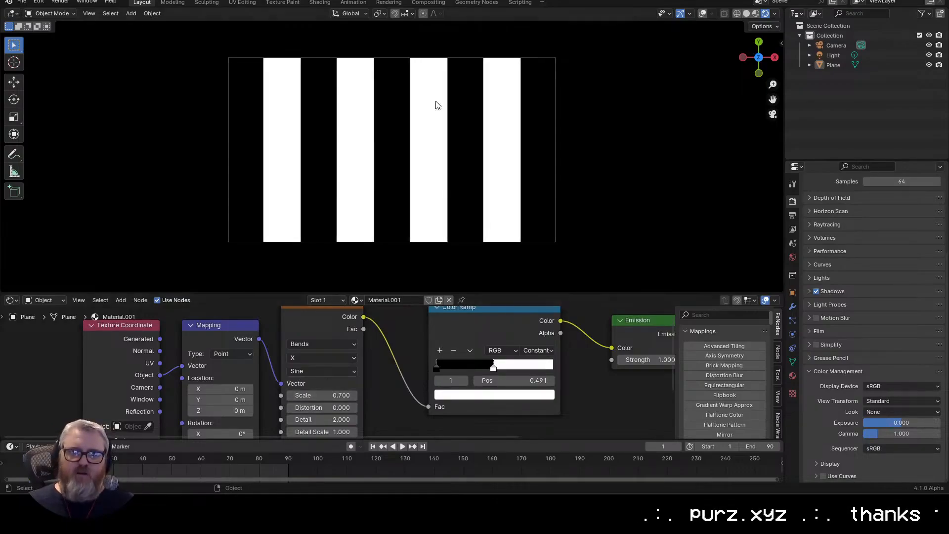
# Step: Change the Wave Texture type to Rings with its direction set to Z
pyautogui.click(149, 340)
pyautogui.moveTo(119, 387); pyautogui.dragTo(139, 372)
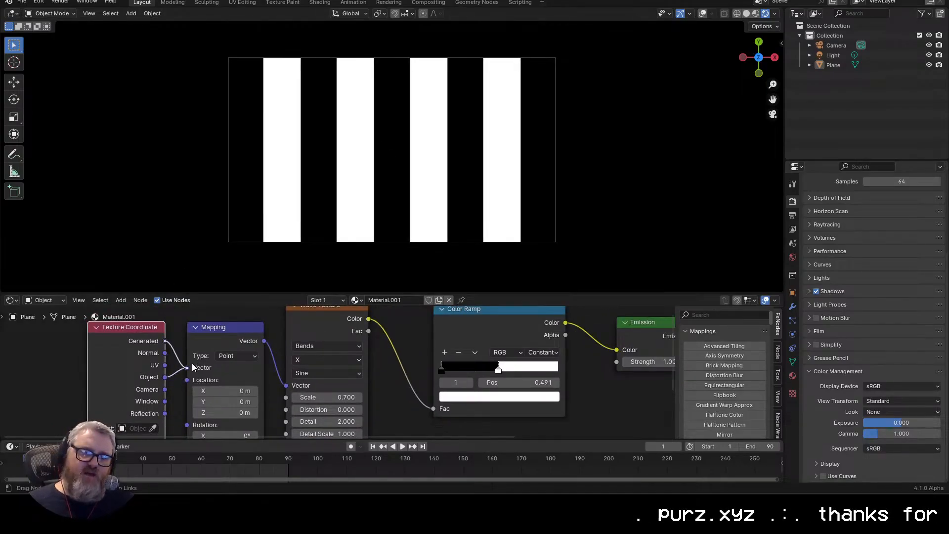
pyautogui.click(317, 345)
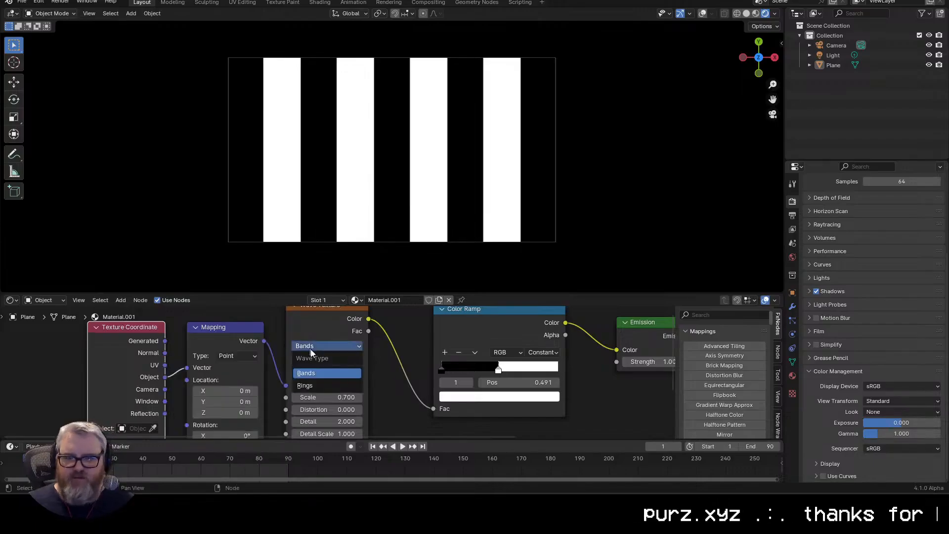
pyautogui.click(319, 384)
pyautogui.click(317, 361)
pyautogui.click(299, 398)
pyautogui.click(317, 359)
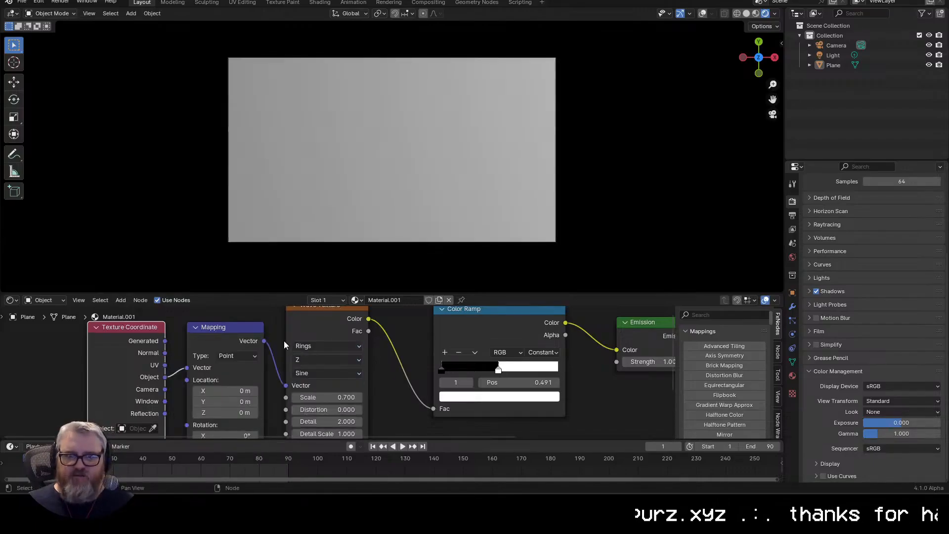
pyautogui.click(299, 411)
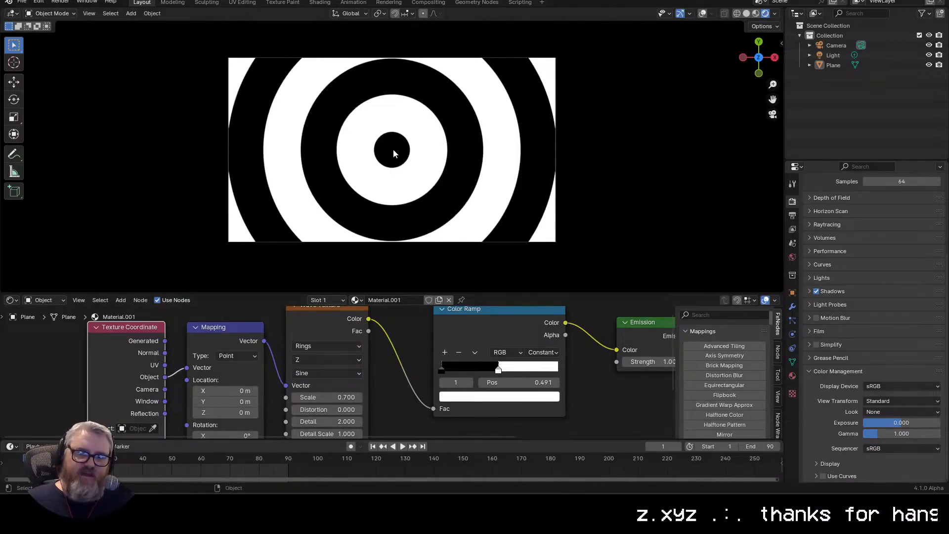
# Step: Try Generated coordinates for the Mapping node's Vector input, inspect the ring pattern on the plane, and reconnect the Object output
pyautogui.moveTo(392, 153); pyautogui.dragTo(445, 149)
pyautogui.scroll(-6, 381, 173)
pyautogui.click(771, 116)
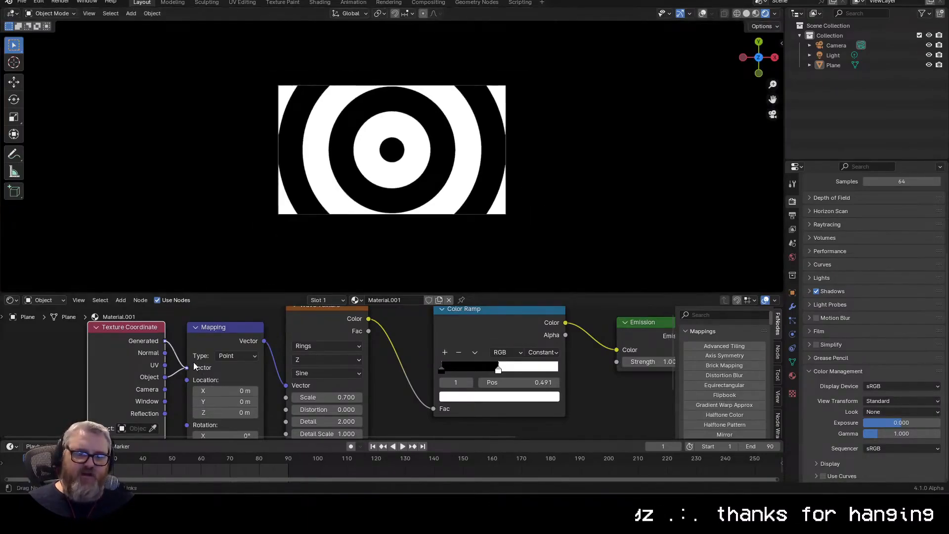
pyautogui.moveTo(194, 363); pyautogui.dragTo(193, 364)
pyautogui.scroll(-2, 292, 227)
pyautogui.moveTo(292, 226); pyautogui.dragTo(298, 229)
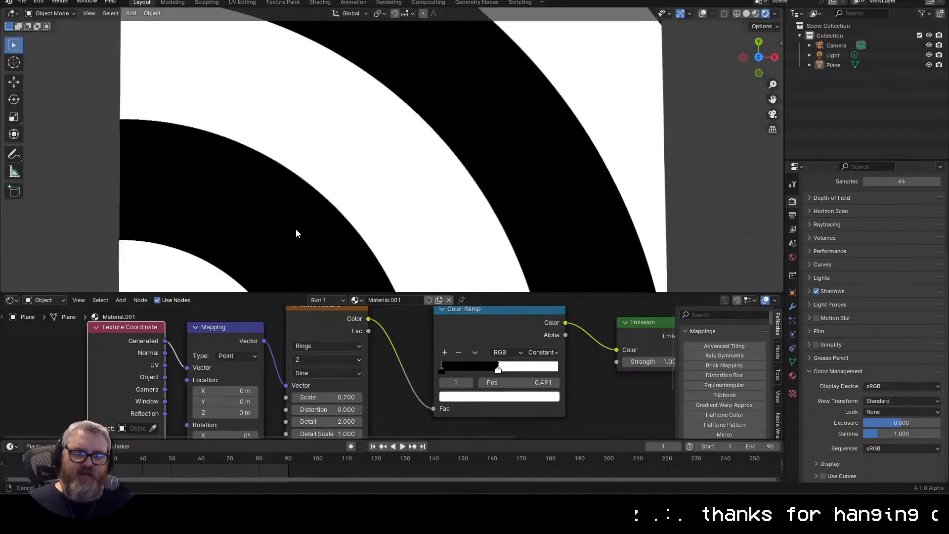
pyautogui.scroll(-7, 298, 229)
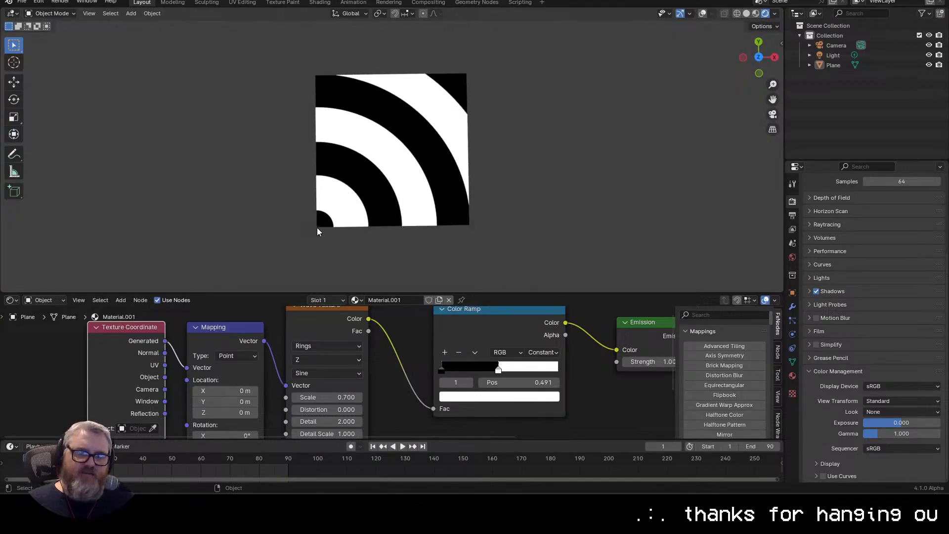
pyautogui.moveTo(330, 211); pyautogui.dragTo(348, 172)
pyautogui.click(772, 114)
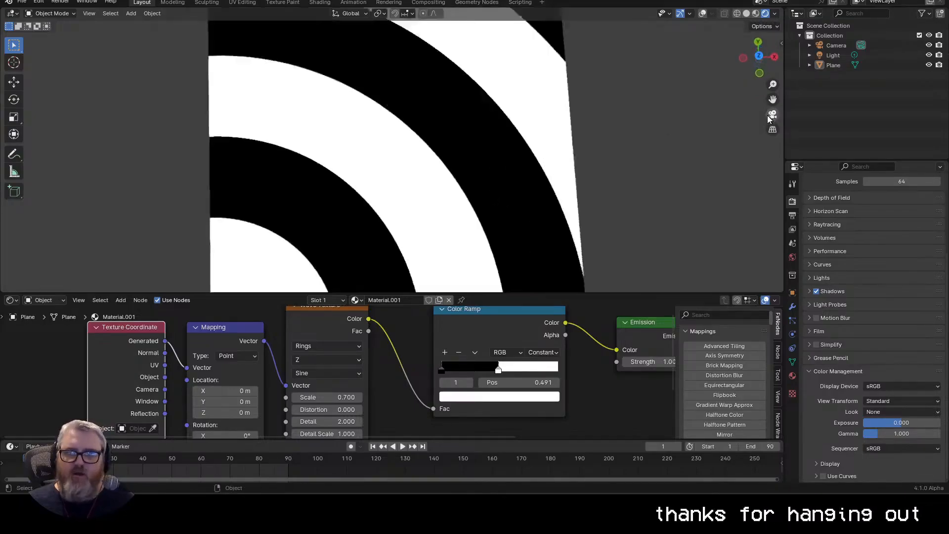
pyautogui.scroll(3, 484, 199)
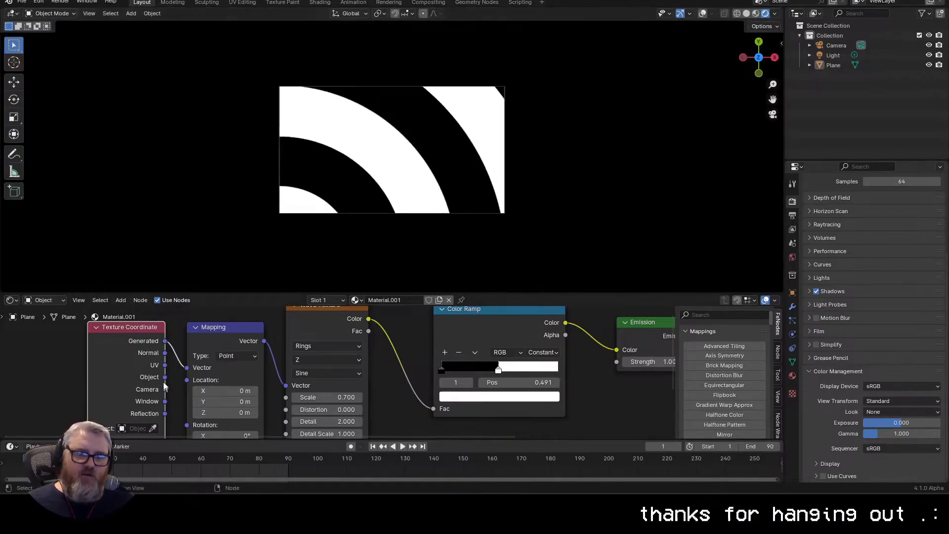
pyautogui.moveTo(196, 384); pyautogui.dragTo(196, 385)
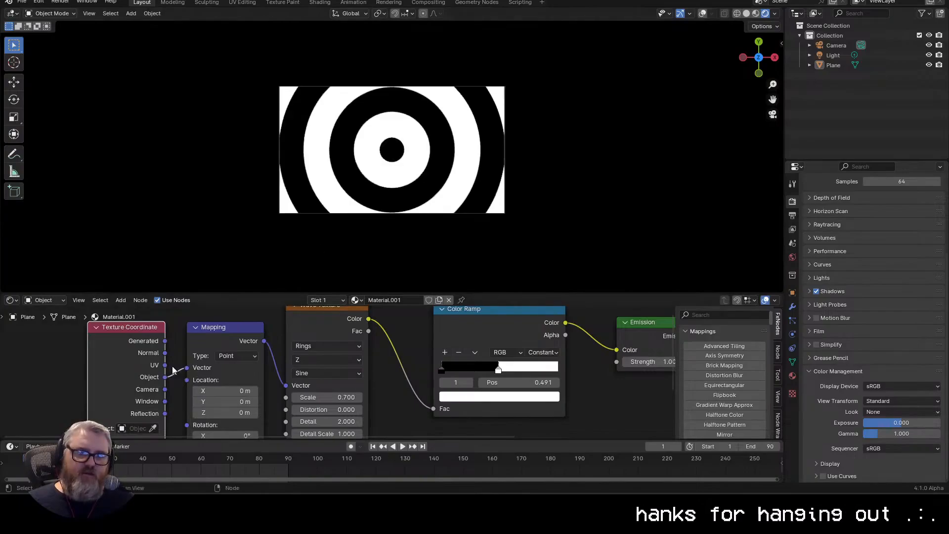
# Step: Set the Wave Texture scale to 0.43 and preview the animation playback
pyautogui.moveTo(130, 362); pyautogui.dragTo(124, 360)
pyautogui.scroll(-6, 217, 314)
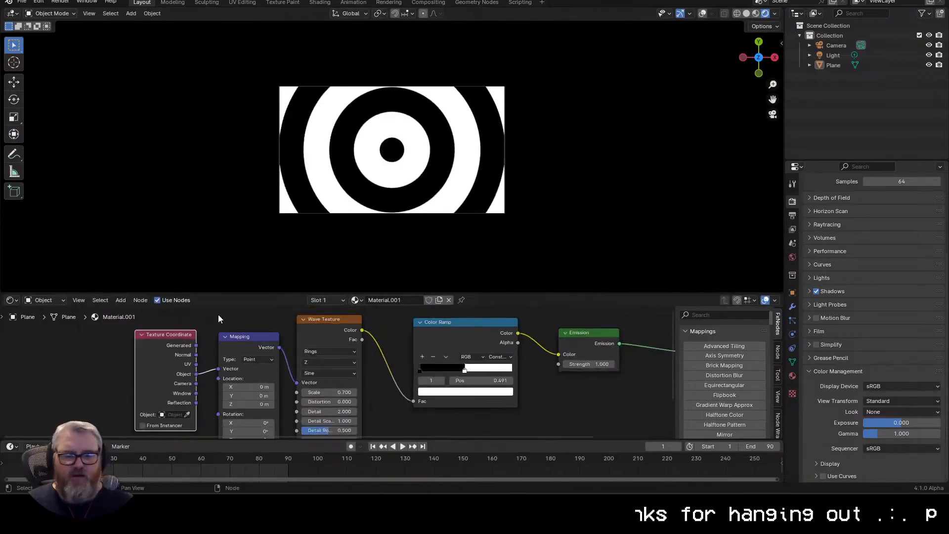
pyautogui.moveTo(231, 330); pyautogui.dragTo(150, 335)
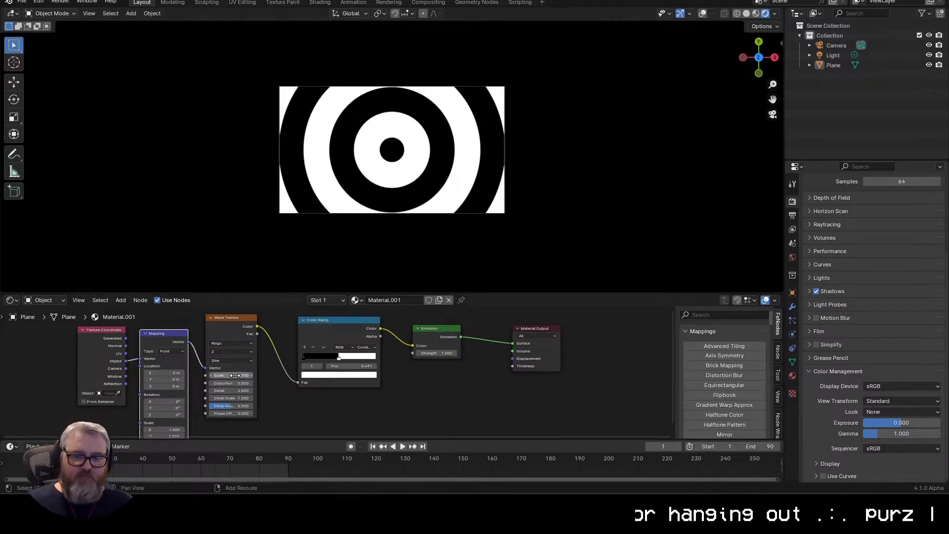
pyautogui.moveTo(234, 375)
pyautogui.mouseDown()
pyautogui.moveTo(277, 375)
pyautogui.moveTo(207, 375)
pyautogui.moveTo(234, 375)
pyautogui.mouseUp()
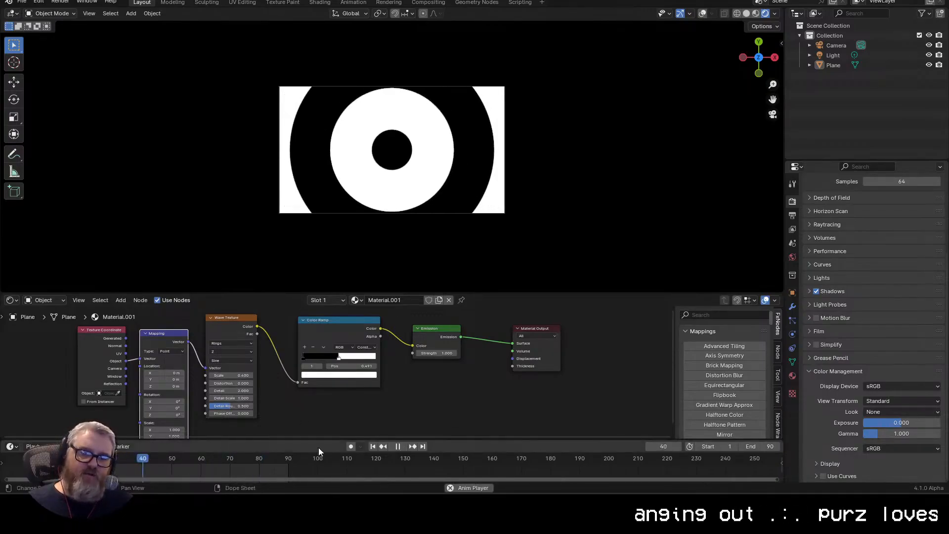
pyautogui.press('space')
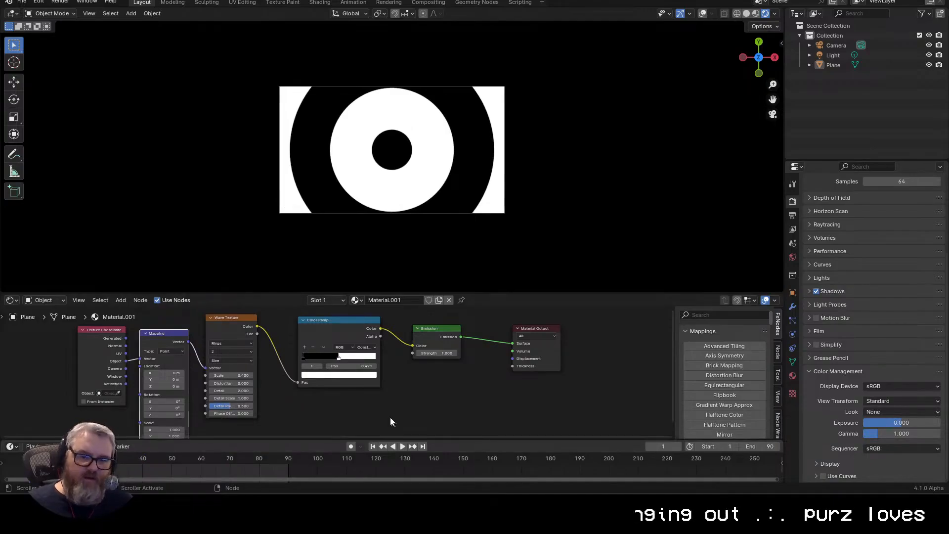
# Step: Keyframe the Wave Texture's Phase Offset at 0 on frame 1 and move to frame 91
pyautogui.scroll(4, 242, 413)
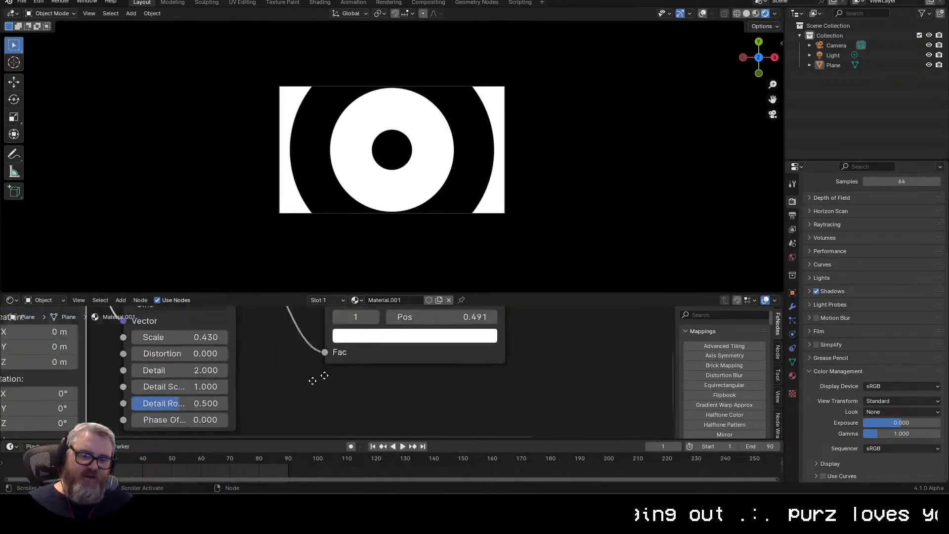
pyautogui.press('i')
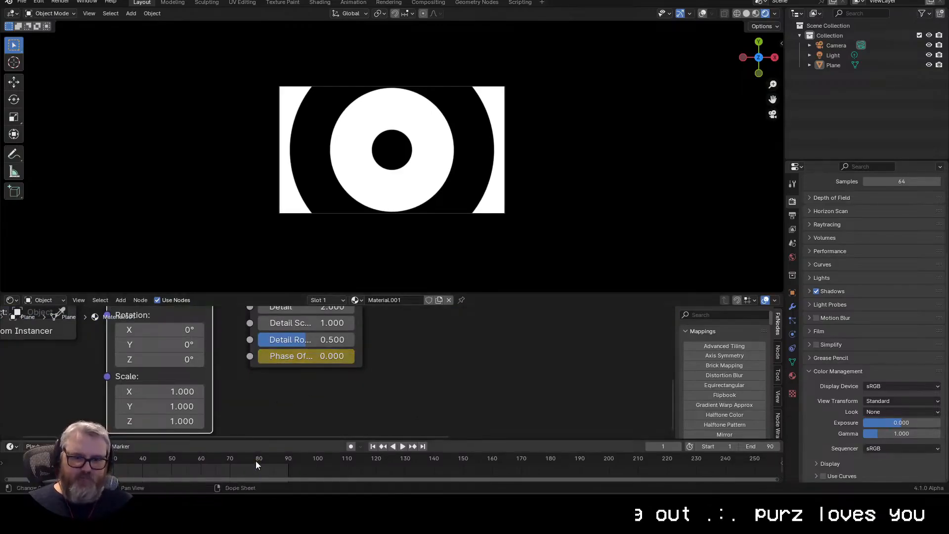
pyautogui.click(288, 467)
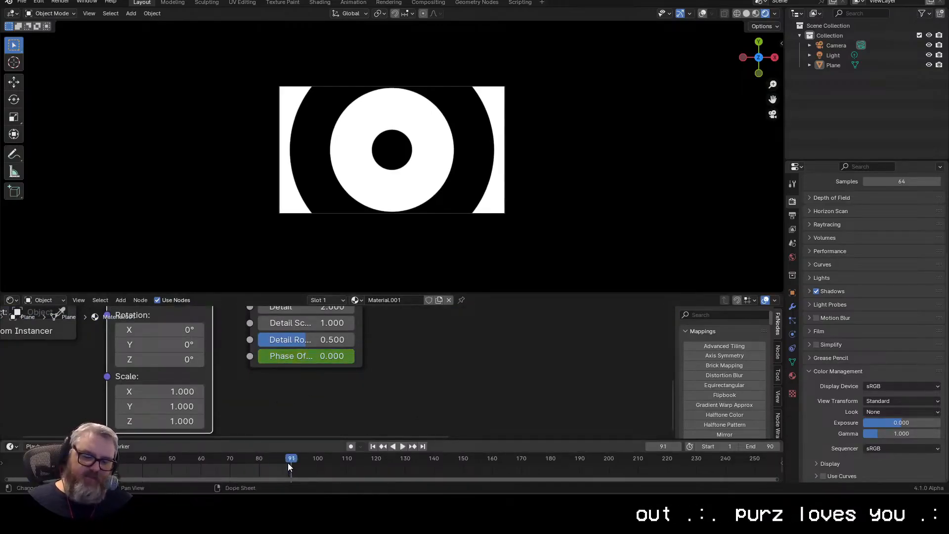
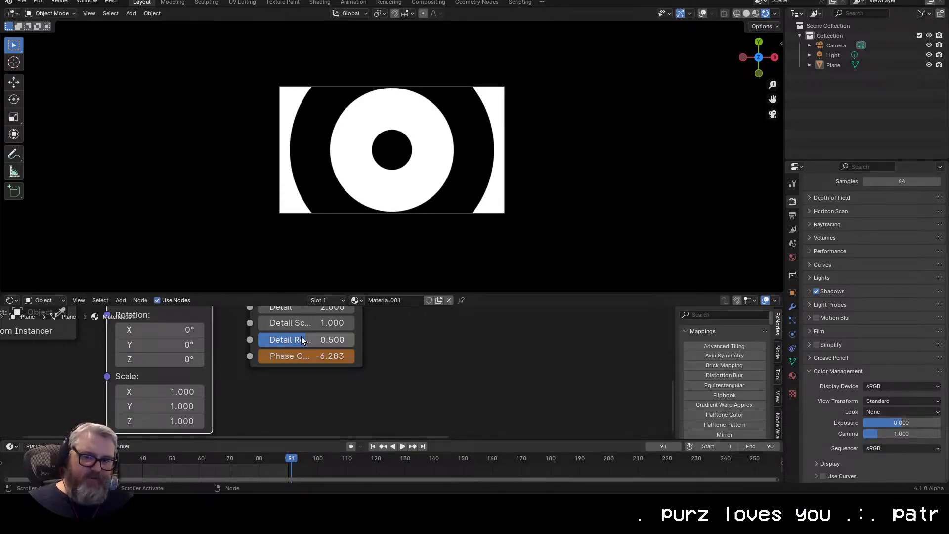
# Step: Keyframe the Wave Texture's Phase Offset of -6.283 at frame 91
pyautogui.press('i')
pyautogui.hotkey('alt', 'i')
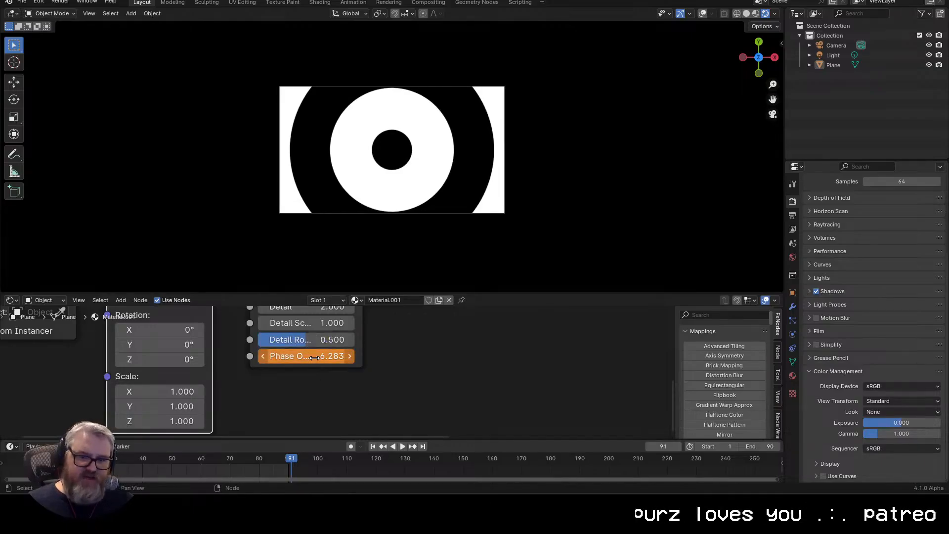
pyautogui.hotkey('alt', 'i')
pyautogui.press('i')
pyautogui.hotkey('alt', 'i')
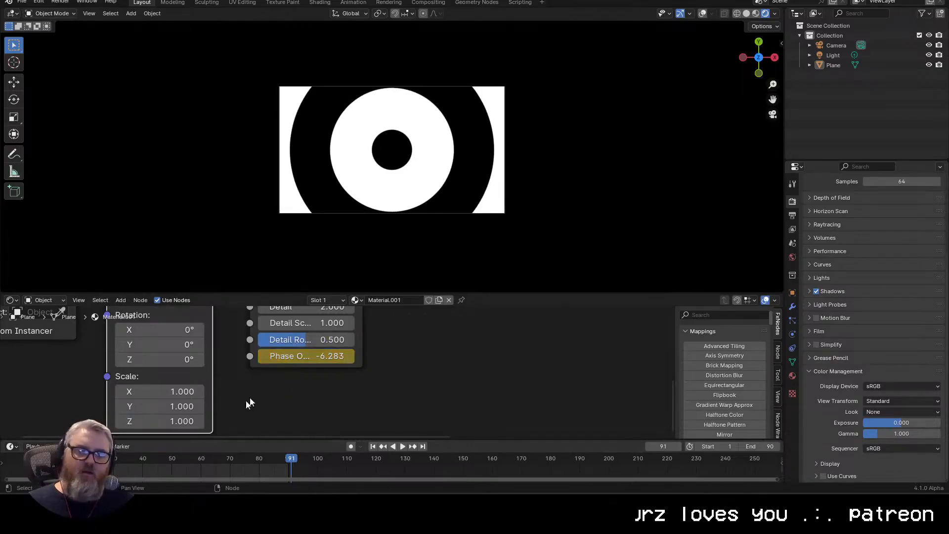
pyautogui.press('i')
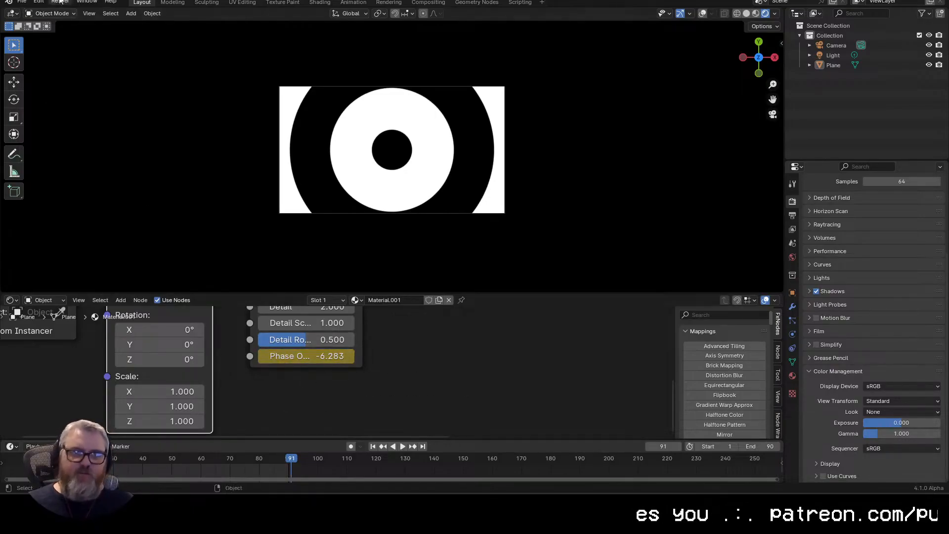
# Step: Set the default F-curve interpolation to Linear in the animation preferences and close the preferences window
pyautogui.click(16, 4)
pyautogui.moveTo(36, 4)
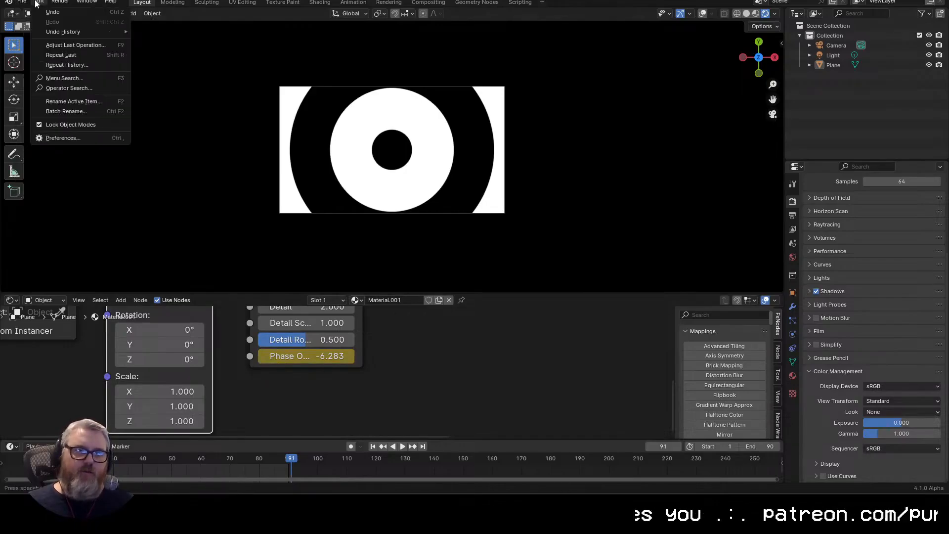
pyautogui.click(55, 138)
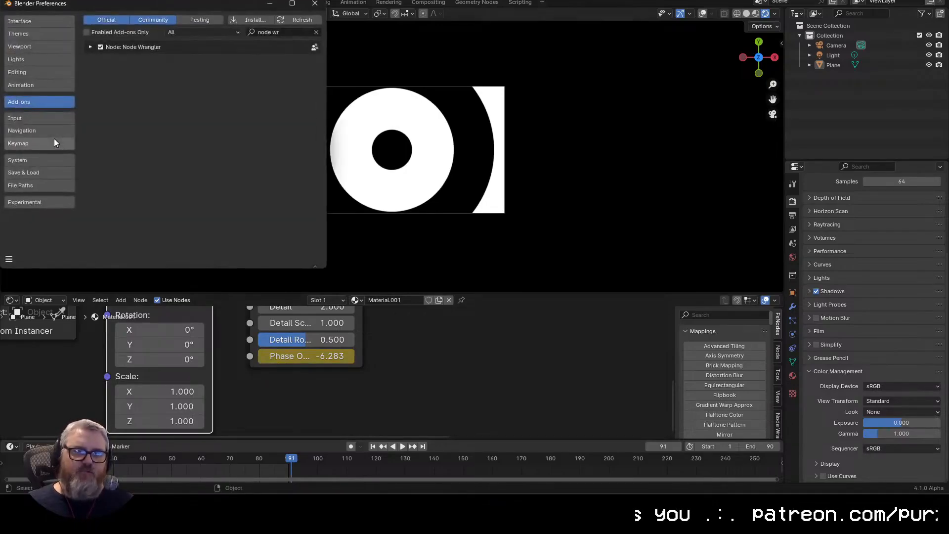
pyautogui.click(36, 85)
pyautogui.click(205, 244)
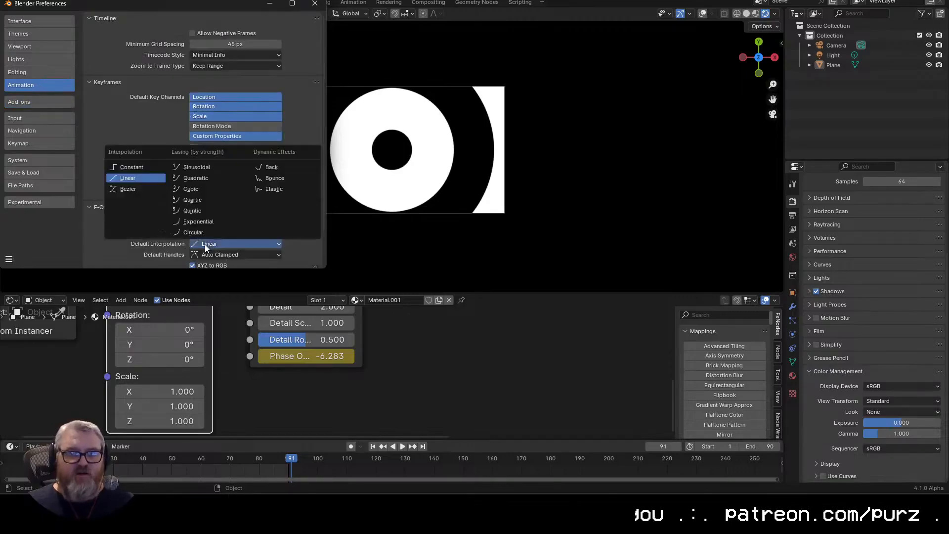
pyautogui.click(135, 177)
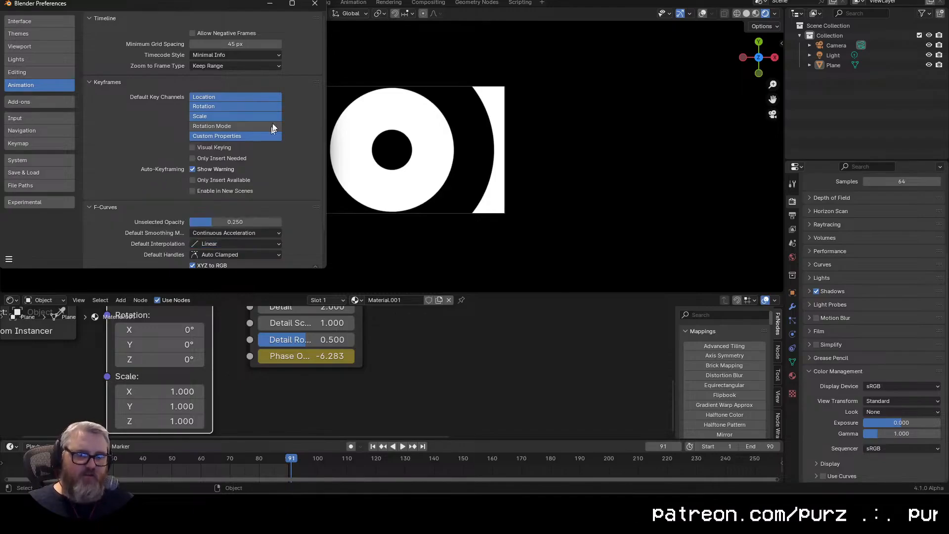
pyautogui.click(314, 4)
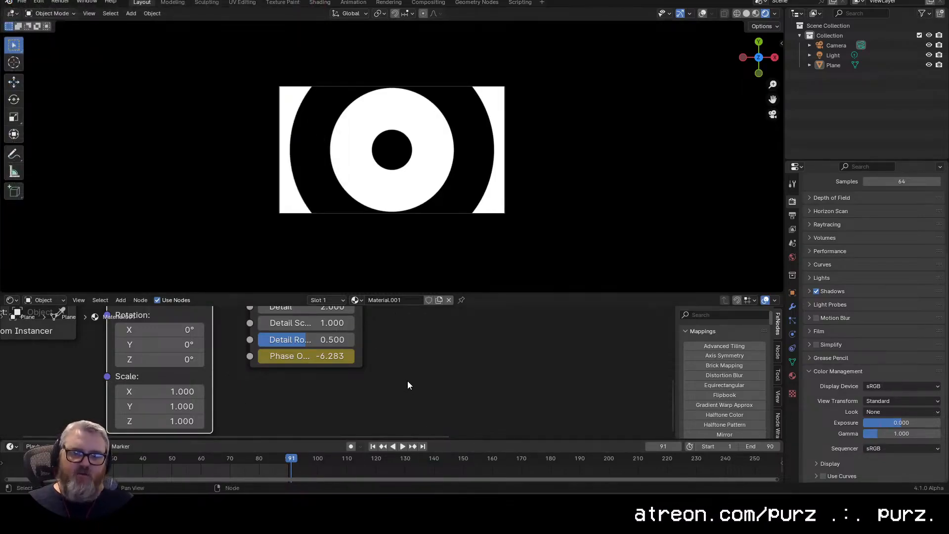
# Step: Play back the animation to check how the wave pattern loops
pyautogui.press('space')
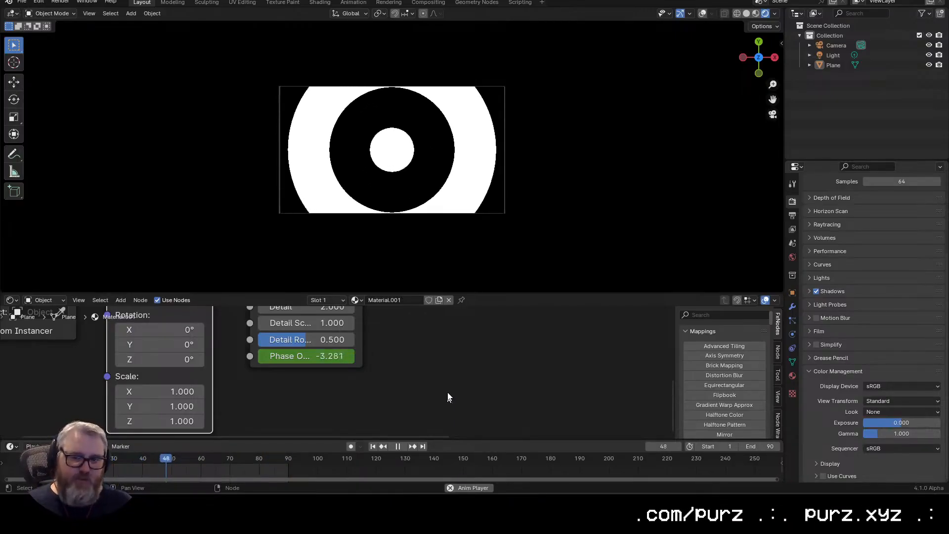
pyautogui.scroll(-3, 449, 397)
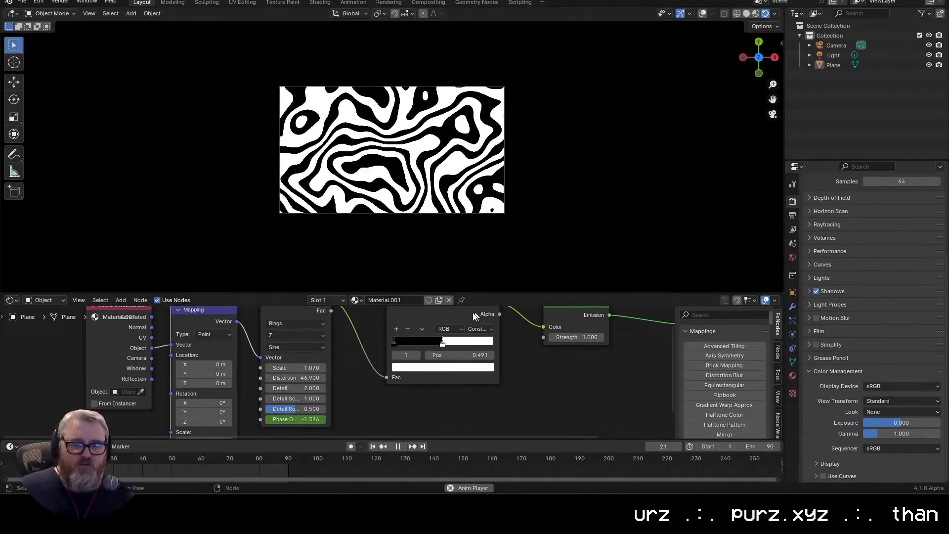
pyautogui.scroll(4, 394, 210)
pyautogui.scroll(-2, 395, 210)
pyautogui.scroll(-1, 427, 349)
pyautogui.moveTo(427, 348)
pyautogui.mouseDown()
pyautogui.moveTo(393, 346)
pyautogui.moveTo(454, 349)
pyautogui.moveTo(432, 347)
pyautogui.mouseUp()
pyautogui.hotkey('ctrl', 'z')
# Step: Set the Wave Texture's Distortion to 0 and its Scale to 0.25
pyautogui.click(309, 377)
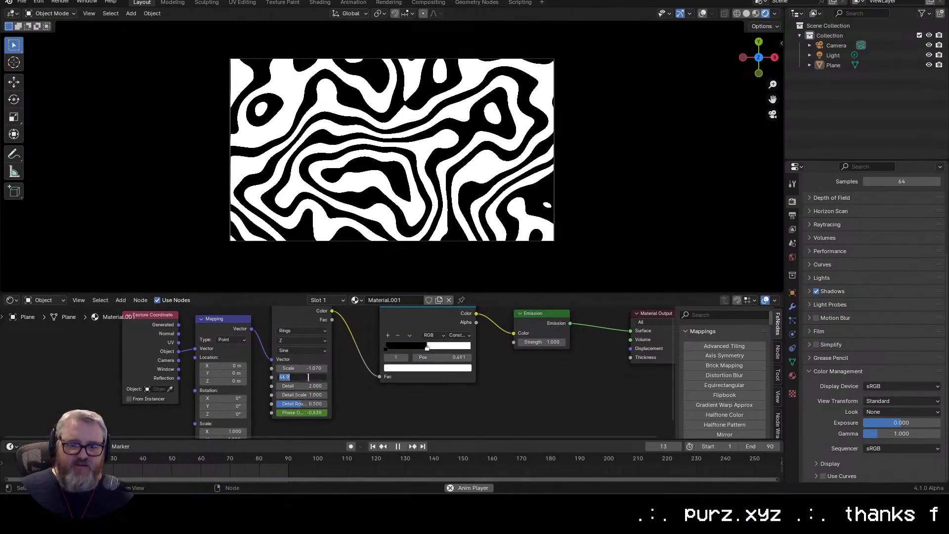
pyautogui.write('0')
pyautogui.press('Return')
pyautogui.click(293, 369)
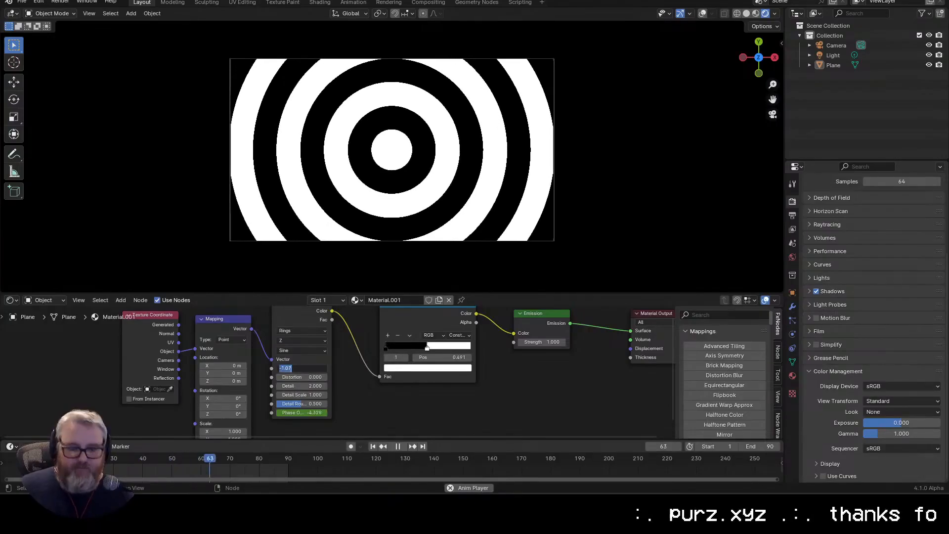
pyautogui.write('.25')
pyautogui.press('Return')
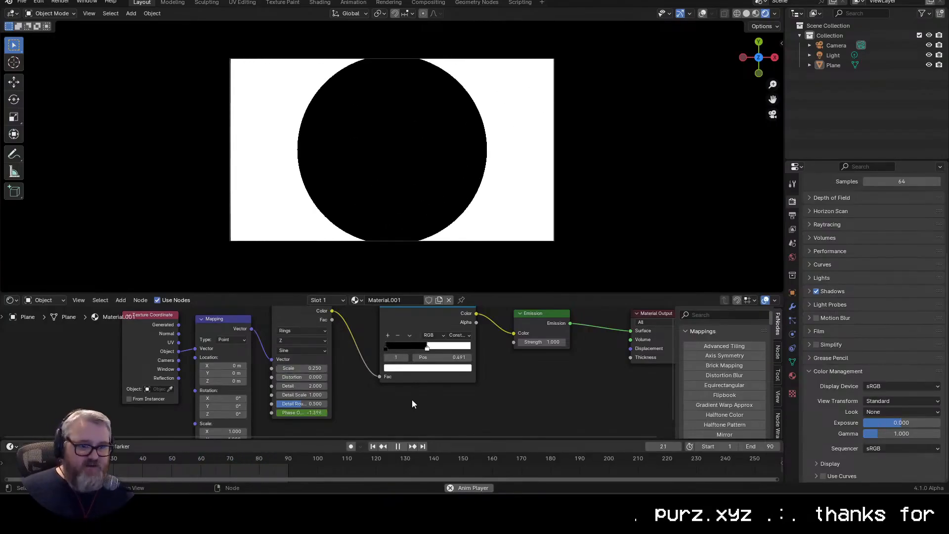
pyautogui.scroll(-1, 401, 361)
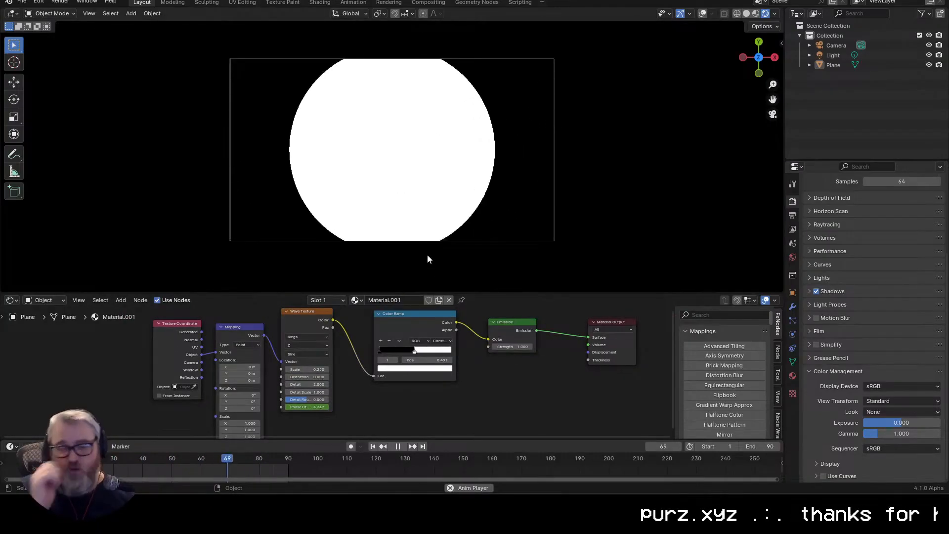
# Step: Switch to ComfyUI to check the workflow being rendered and return to Blender
pyautogui.hotkey('alt', 'Tab')
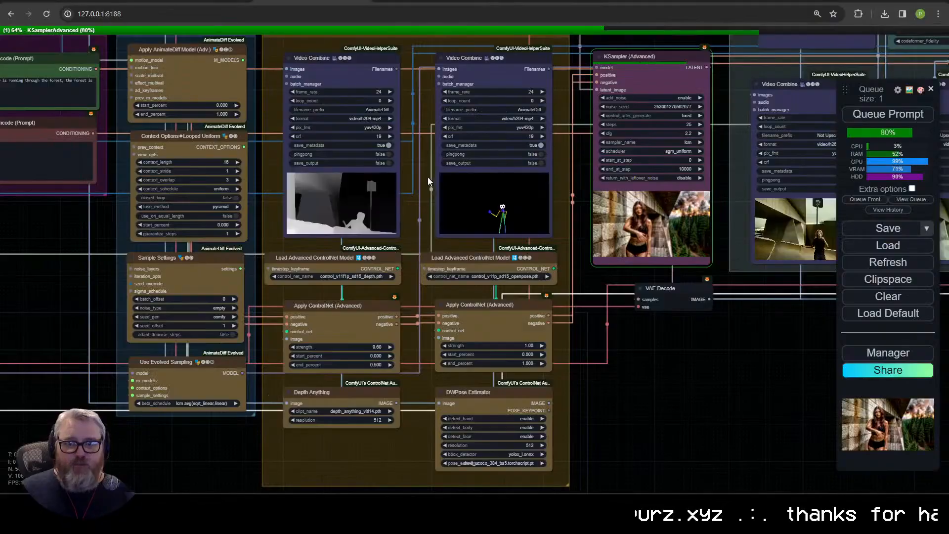
pyautogui.scroll(-2, 483, 251)
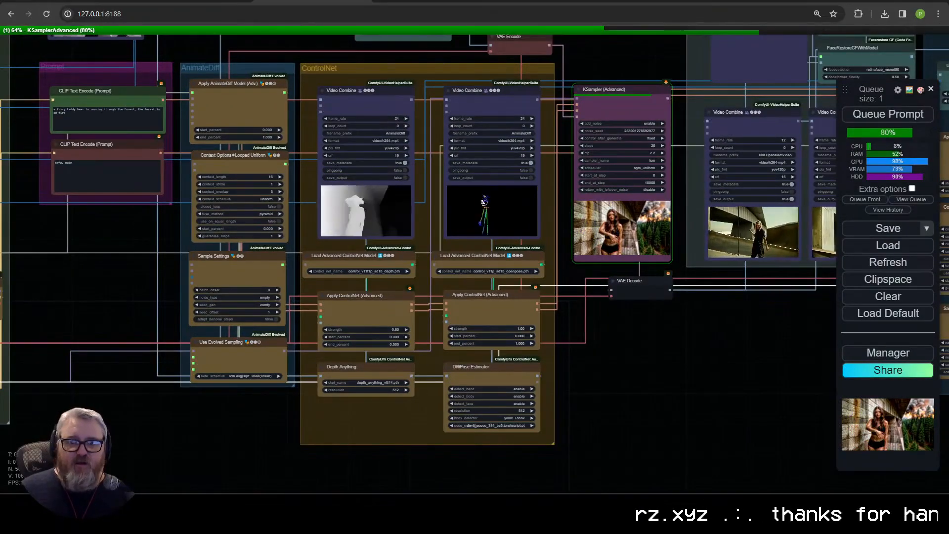
pyautogui.hotkey('alt', 'Tab')
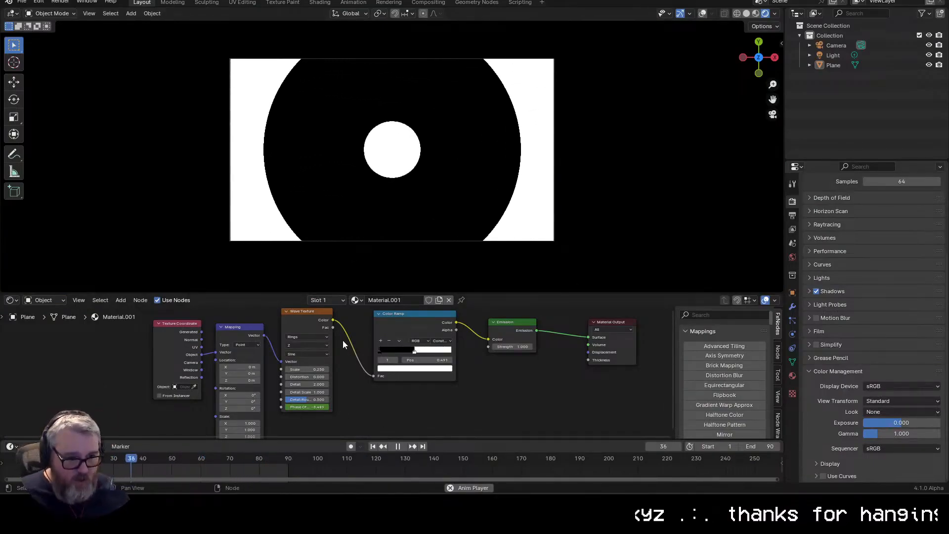
# Step: Switch the Color Ramp to Ease interpolation and move its white stop to position 1.000
pyautogui.click(441, 341)
pyautogui.click(445, 358)
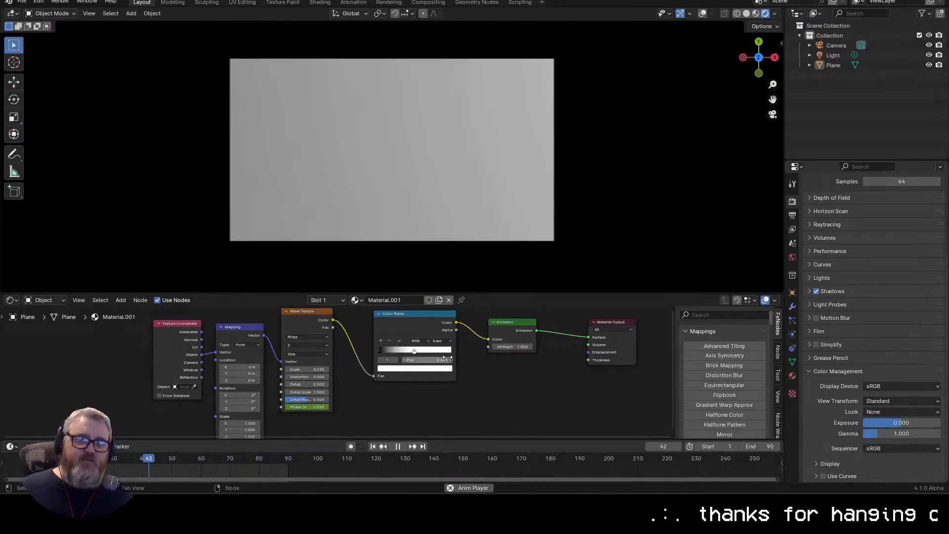
pyautogui.moveTo(421, 354); pyautogui.dragTo(499, 397)
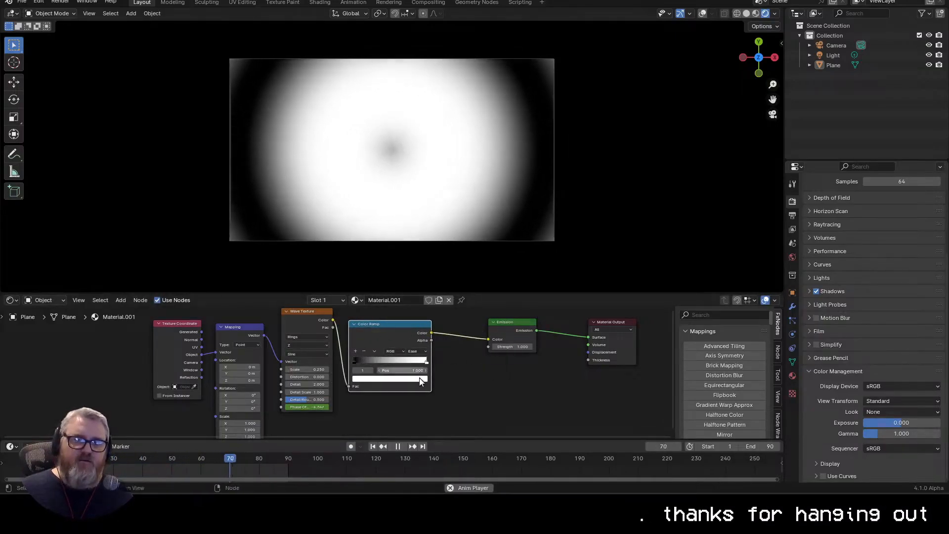
# Step: Try Cardinal interpolation on the Color Ramp and switch it to Linear
pyautogui.click(422, 352)
pyautogui.click(421, 367)
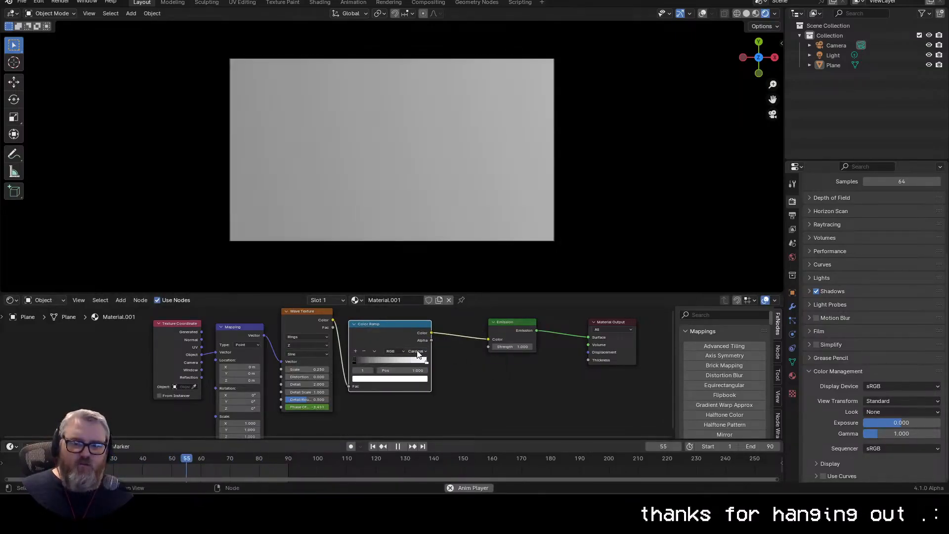
pyautogui.click(418, 351)
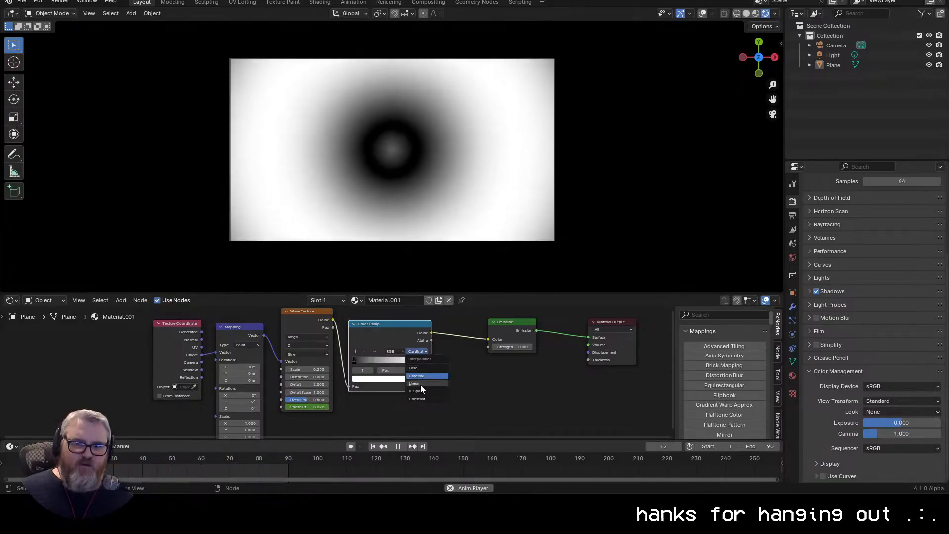
pyautogui.click(420, 384)
# Step: Add two inner stops to the Color Ramp, one white and one black, with the black one at position 0.532
pyautogui.moveTo(425, 360)
pyautogui.mouseDown()
pyautogui.moveTo(398, 361)
pyautogui.moveTo(407, 362)
pyautogui.mouseUp()
pyautogui.click(349, 351)
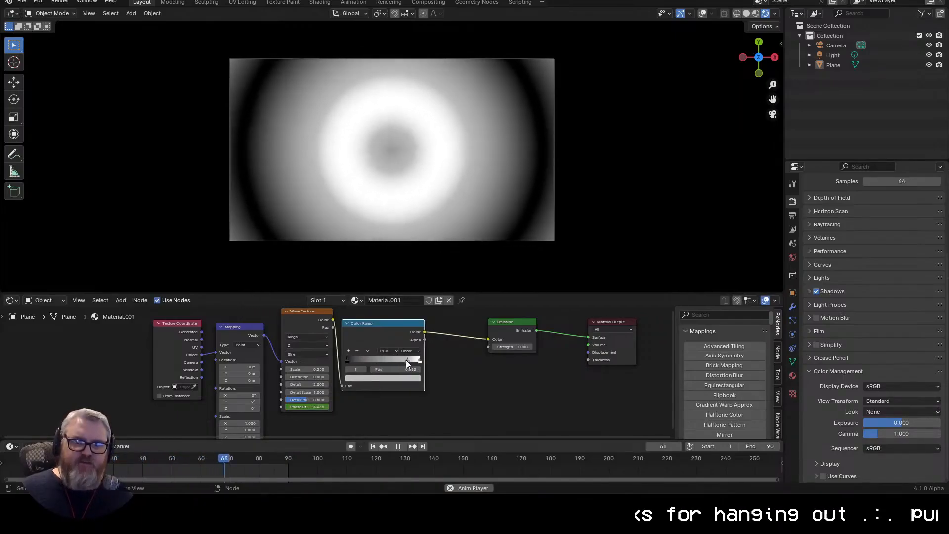
pyautogui.click(393, 378)
pyautogui.moveTo(415, 290); pyautogui.dragTo(415, 329)
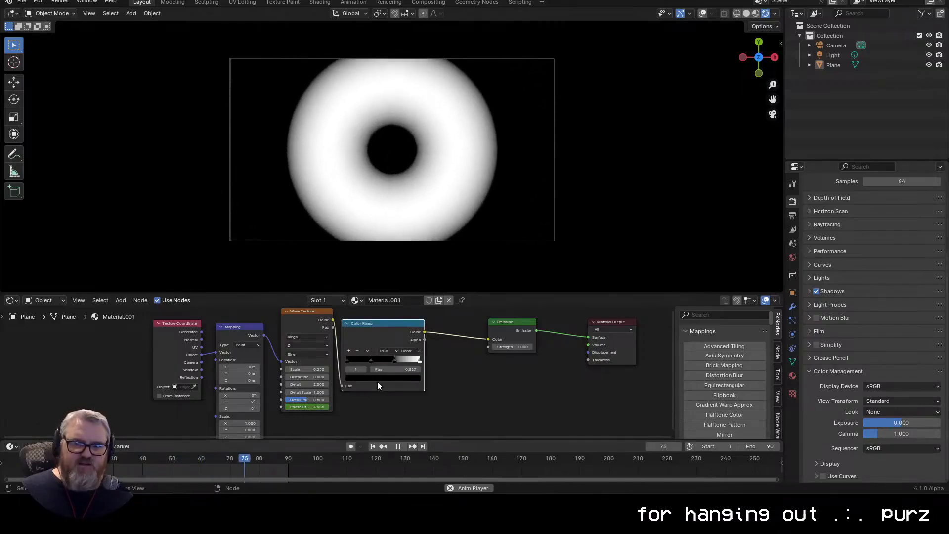
pyautogui.click(396, 378)
pyautogui.moveTo(415, 321); pyautogui.dragTo(416, 266)
pyautogui.moveTo(372, 360)
pyautogui.mouseDown()
pyautogui.moveTo(360, 359)
pyautogui.moveTo(386, 359)
pyautogui.mouseUp()
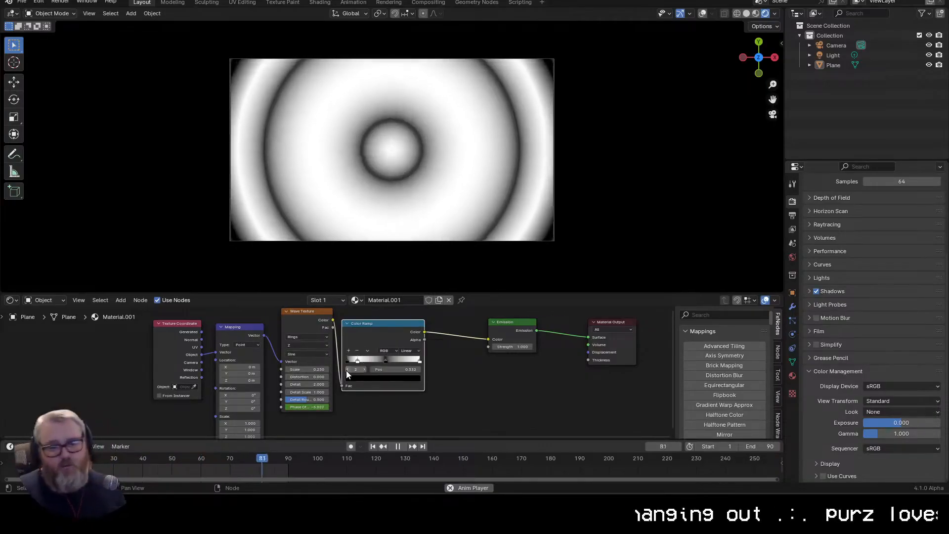
# Step: Move the Color Ramp node farther from the Wave Texture node to leave space between them
pyautogui.moveTo(384, 330); pyautogui.dragTo(425, 322)
pyautogui.moveTo(318, 377); pyautogui.dragTo(378, 363)
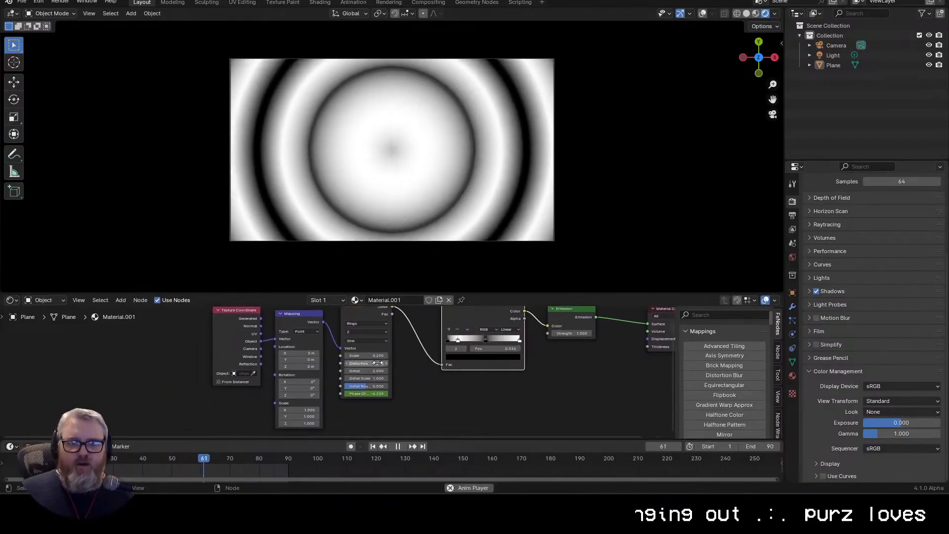
pyautogui.scroll(2, 454, 355)
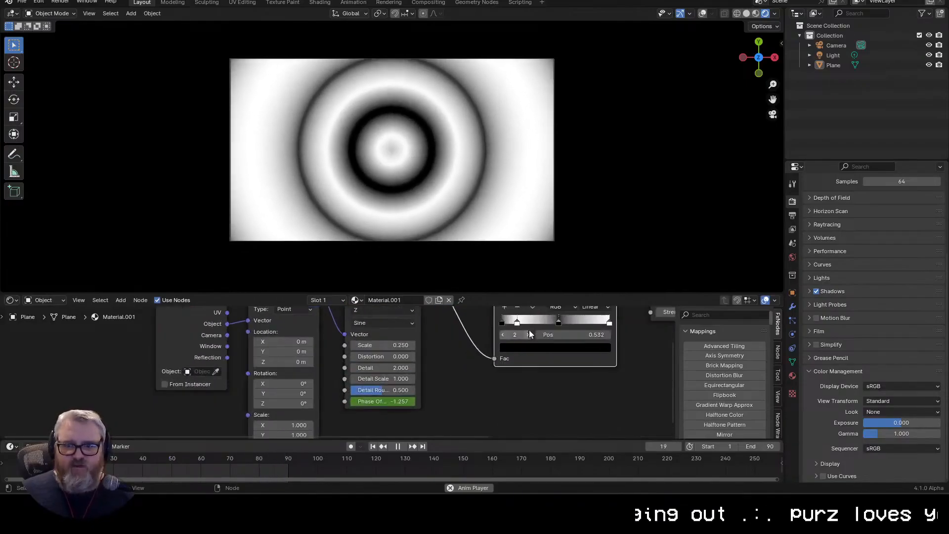
# Step: Delete the Color Ramp's two inner stops
pyautogui.moveTo(557, 318); pyautogui.dragTo(521, 359)
pyautogui.click(482, 348)
pyautogui.click(483, 348)
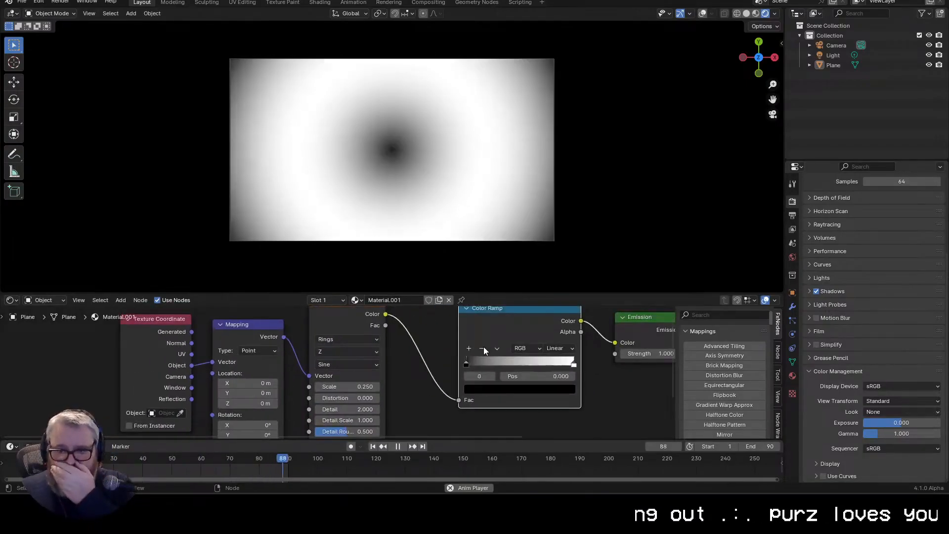
# Step: Set the Color Ramp to Constant interpolation and move its white stop to position 0.500
pyautogui.scroll(-1, 560, 364)
pyautogui.click(548, 415)
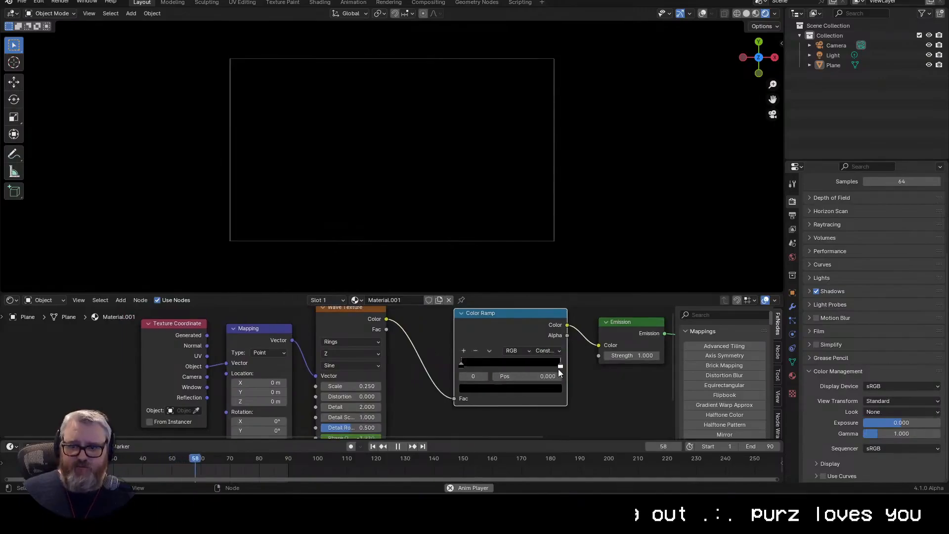
pyautogui.moveTo(560, 364); pyautogui.dragTo(511, 364)
# Step: Insert a Math node set to Add between the Wave Texture's Color output and the Color Ramp's Fac input
pyautogui.scroll(-2, 499, 247)
pyautogui.scroll(-3, 425, 386)
pyautogui.moveTo(400, 407); pyautogui.dragTo(440, 382)
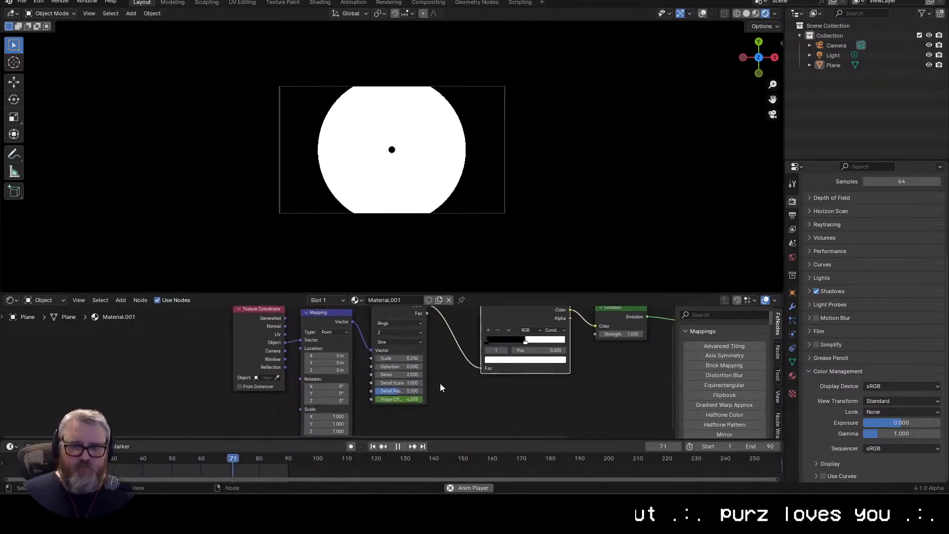
pyautogui.hotkey('shift', 'a')
pyautogui.click(419, 364)
pyautogui.write('math')
pyautogui.press('Return')
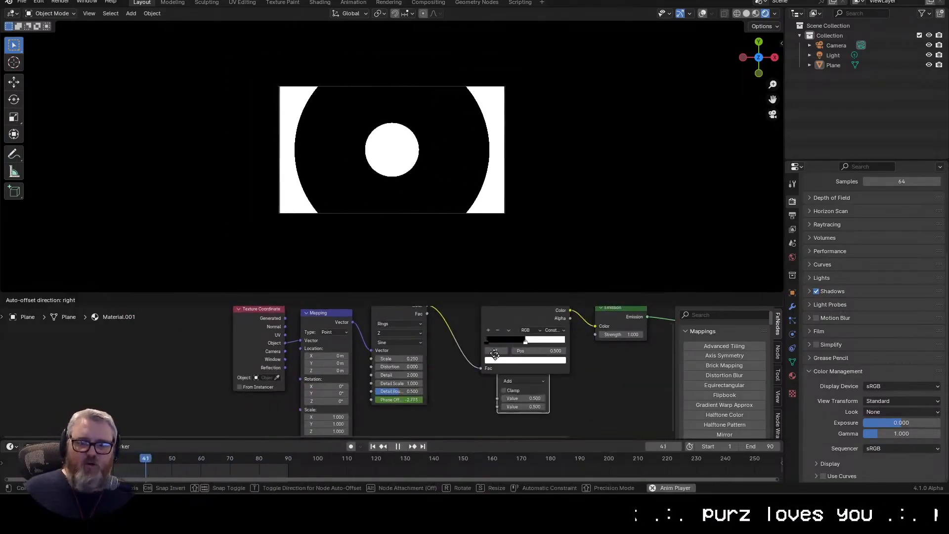
pyautogui.click(457, 319)
pyautogui.moveTo(487, 386); pyautogui.dragTo(422, 388)
pyautogui.moveTo(411, 325); pyautogui.dragTo(411, 349)
pyautogui.moveTo(412, 348); pyautogui.dragTo(425, 330)
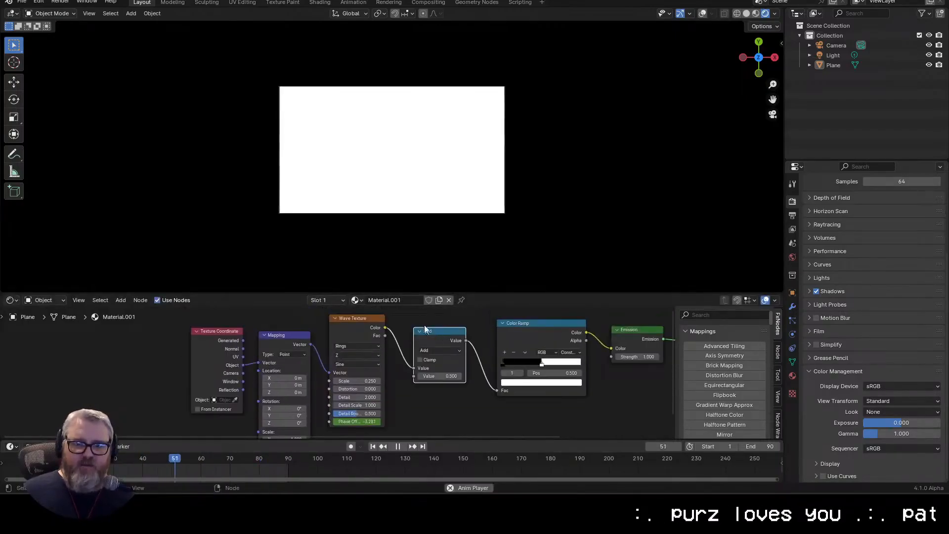
# Step: Try negative values in the Add node and settle its value at about 0.130
pyautogui.scroll(-1, 419, 384)
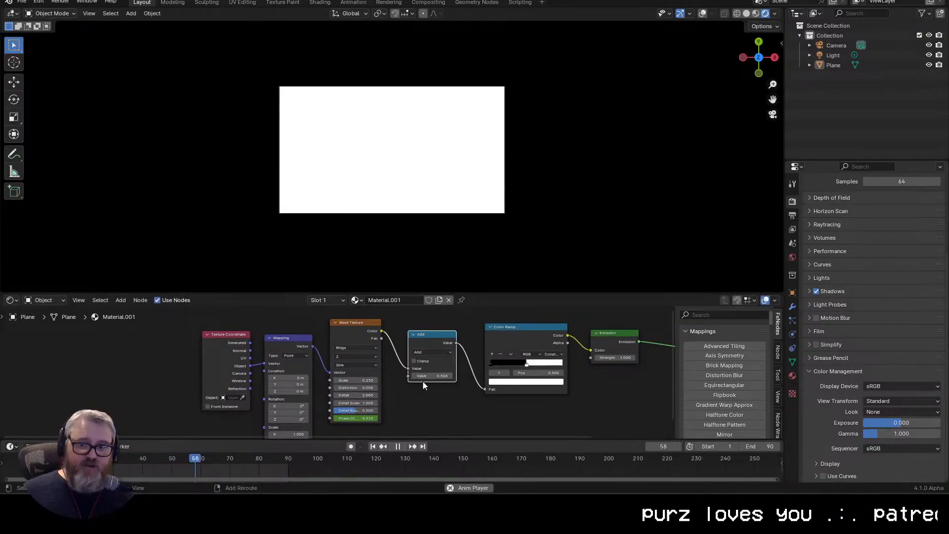
pyautogui.moveTo(435, 376); pyautogui.dragTo(179, 423)
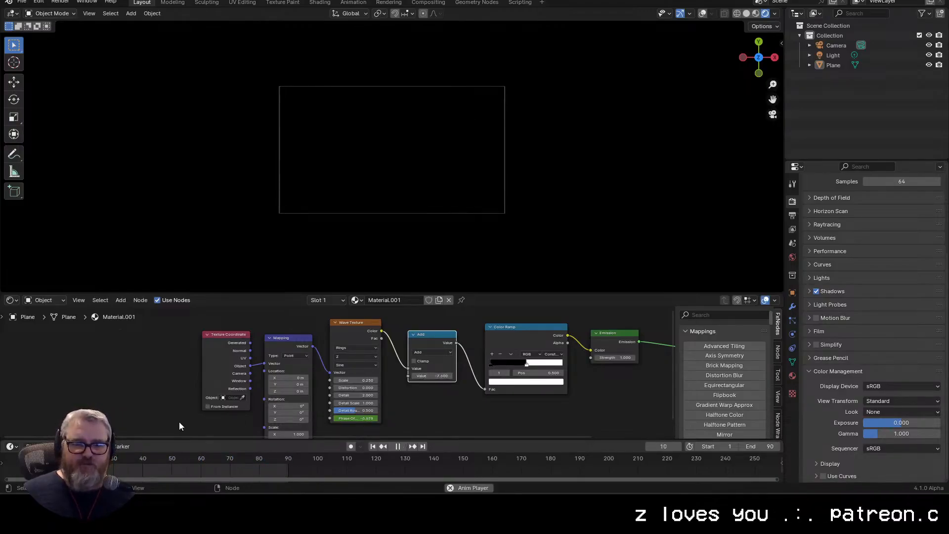
pyautogui.moveTo(356, 375); pyautogui.dragTo(435, 376)
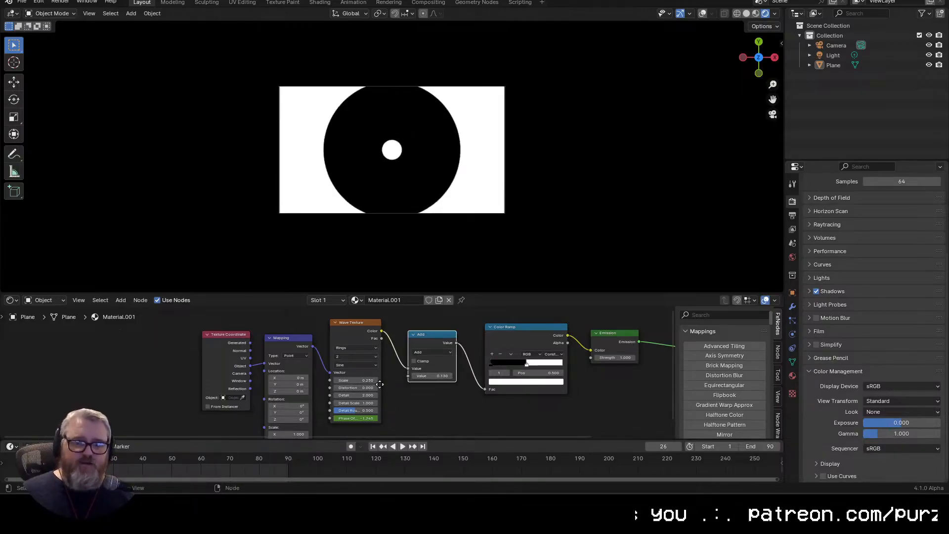
pyautogui.moveTo(377, 380); pyautogui.dragTo(367, 330)
pyautogui.scroll(-1, 384, 388)
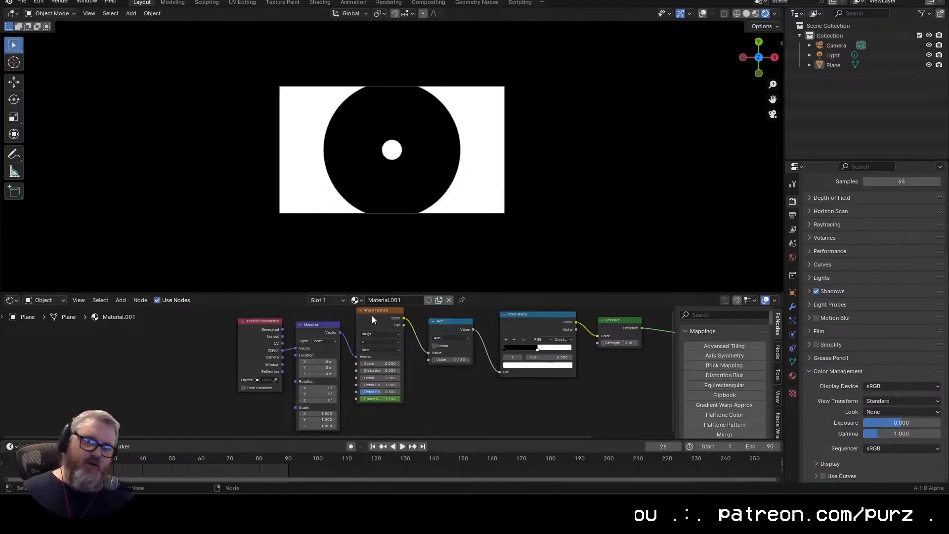
# Step: Add a Voronoi Texture node and place it below the Wave Texture node
pyautogui.moveTo(437, 390); pyautogui.dragTo(374, 427)
pyautogui.hotkey('shift', 'a')
pyautogui.click(415, 370)
pyautogui.write('vor')
pyautogui.press('Return')
pyautogui.click(348, 385)
pyautogui.scroll(-1, 387, 365)
pyautogui.click(356, 388)
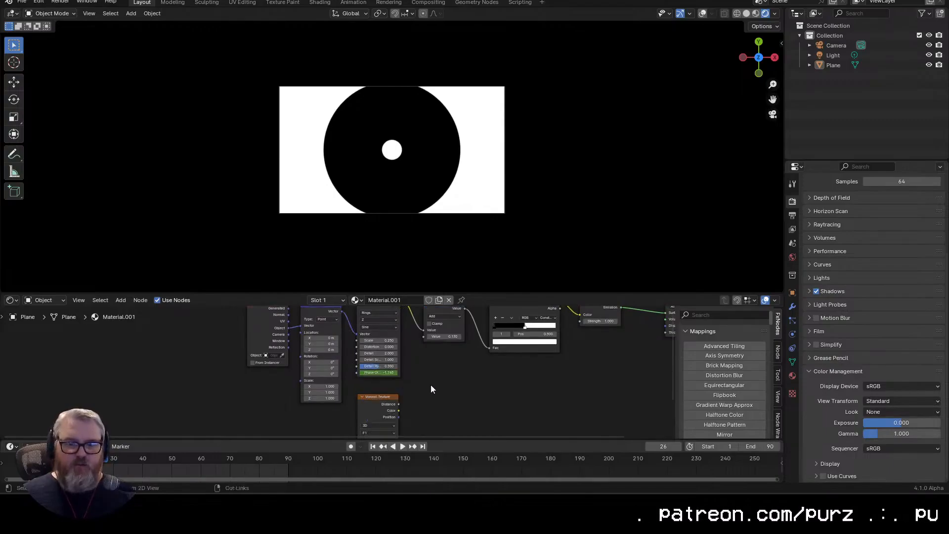
# Step: Connect the Mapping vector to the Voronoi Texture's Vector input and its Distance output to the Add node's second Value
pyautogui.hotkey('ctrl', 'space')
pyautogui.moveTo(424, 138); pyautogui.dragTo(463, 388)
pyautogui.moveTo(463, 388); pyautogui.dragTo(166, 368)
pyautogui.moveTo(226, 301); pyautogui.dragTo(274, 184)
pyautogui.hotkey('ctrl', 'space')
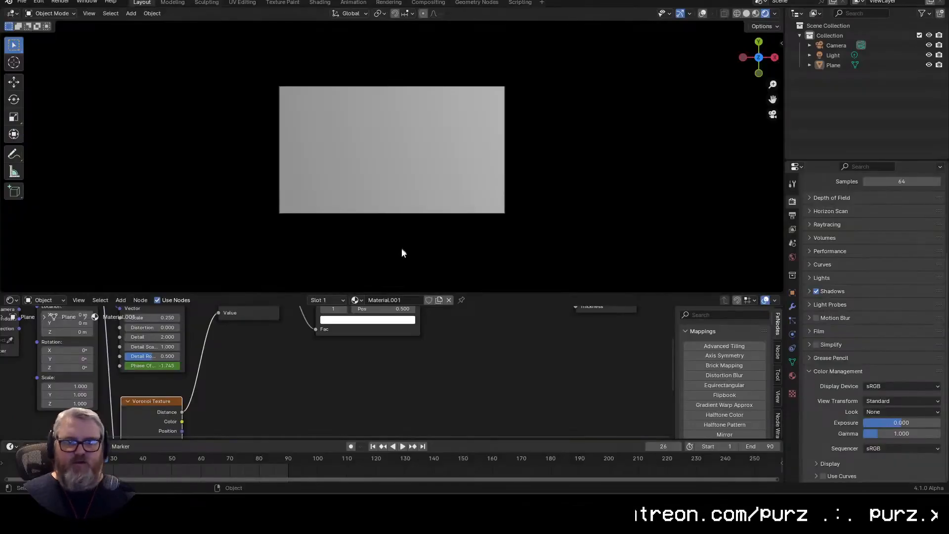
# Step: Play the animation to check the combined wave and Voronoi pattern, and enlarge the node editor area
pyautogui.press('space')
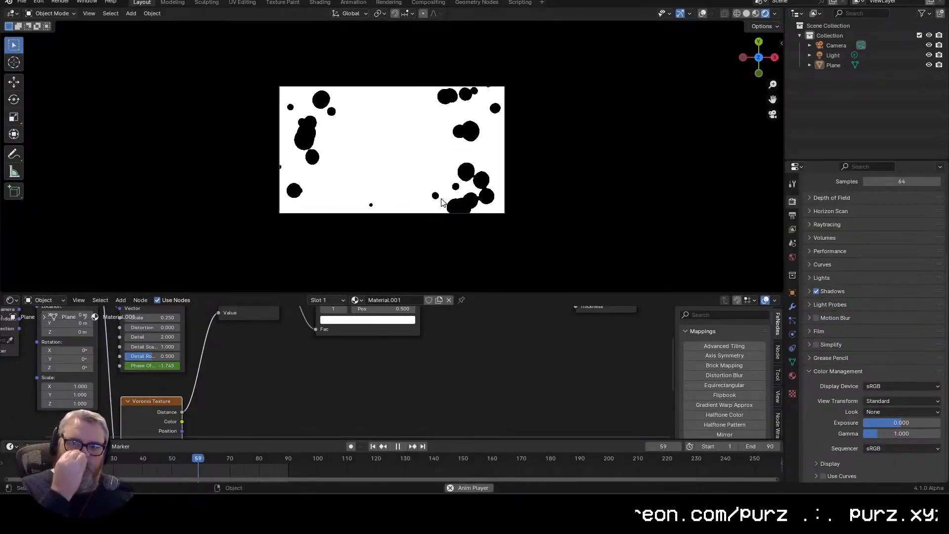
pyautogui.scroll(-1, 303, 358)
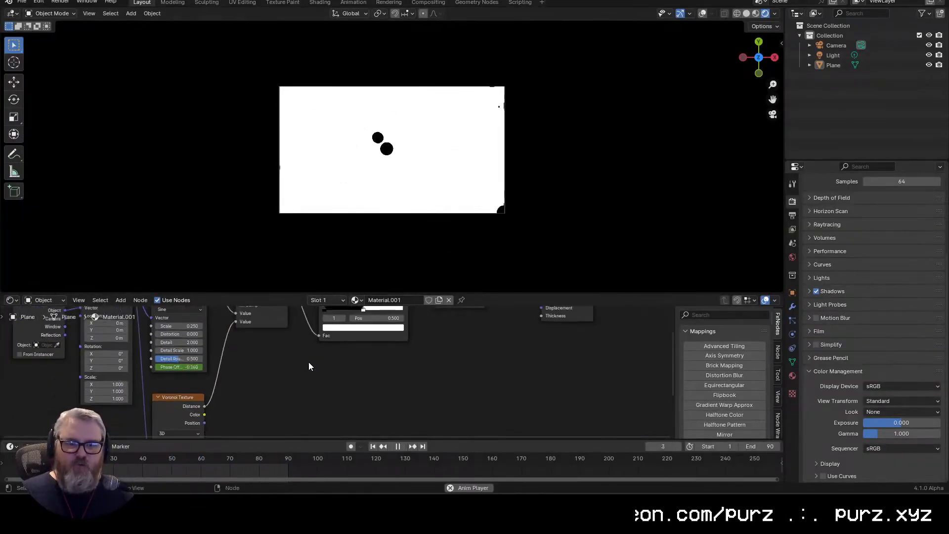
pyautogui.moveTo(360, 293); pyautogui.dragTo(360, 228)
pyautogui.press('space')
# Step: Preview the Voronoi Texture, Wave Texture and Color Ramp outputs one after another while the animation plays
pyautogui.keyDown('ctrl'); pyautogui.keyDown('shift'); pyautogui.click(178, 382); pyautogui.keyUp('shift'); pyautogui.keyUp('ctrl')
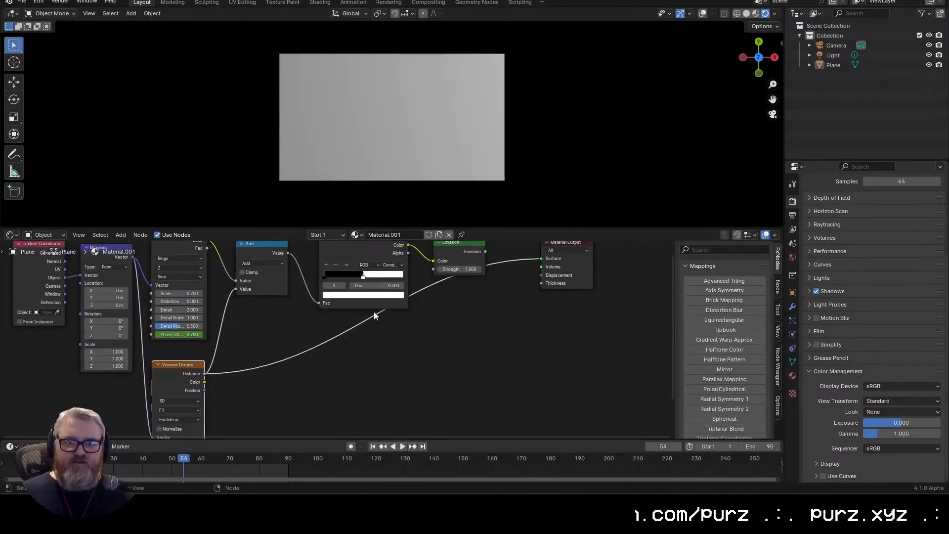
pyautogui.moveTo(241, 337); pyautogui.dragTo(257, 377)
pyautogui.keyDown('ctrl'); pyautogui.keyDown('shift'); pyautogui.click(195, 286); pyautogui.keyUp('shift'); pyautogui.keyUp('ctrl')
pyautogui.press('space')
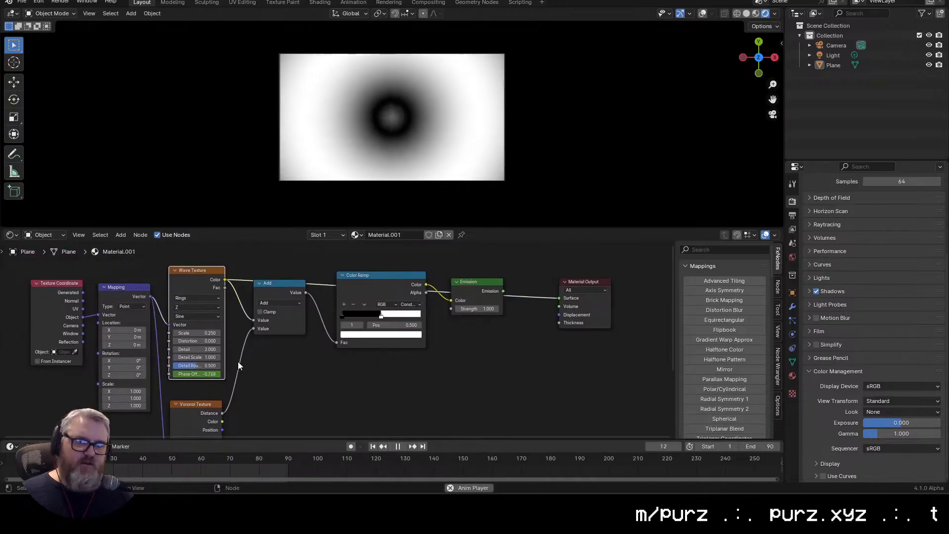
pyautogui.keyDown('ctrl'); pyautogui.keyDown('shift'); pyautogui.click(173, 414); pyautogui.keyUp('shift'); pyautogui.keyUp('ctrl')
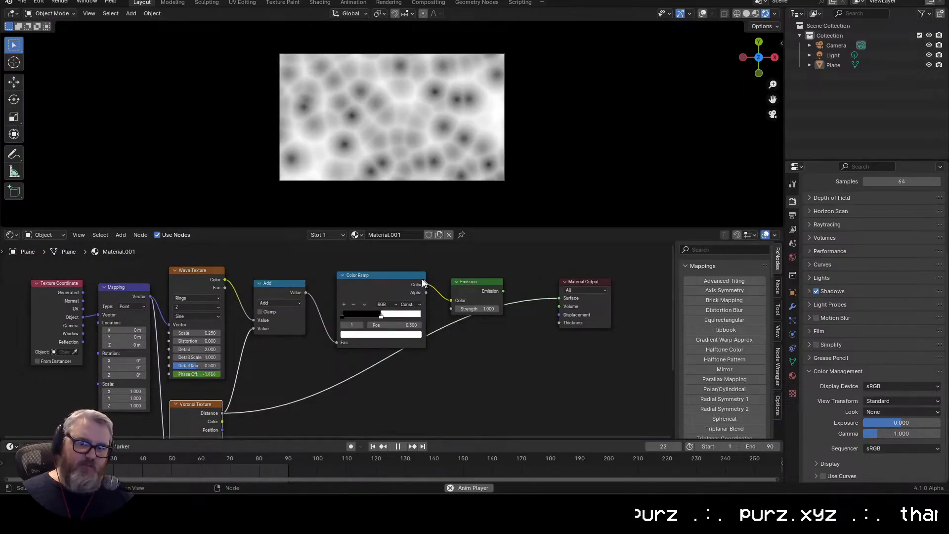
pyautogui.keyDown('ctrl'); pyautogui.keyDown('shift'); pyautogui.click(378, 279); pyautogui.keyUp('shift'); pyautogui.keyUp('ctrl')
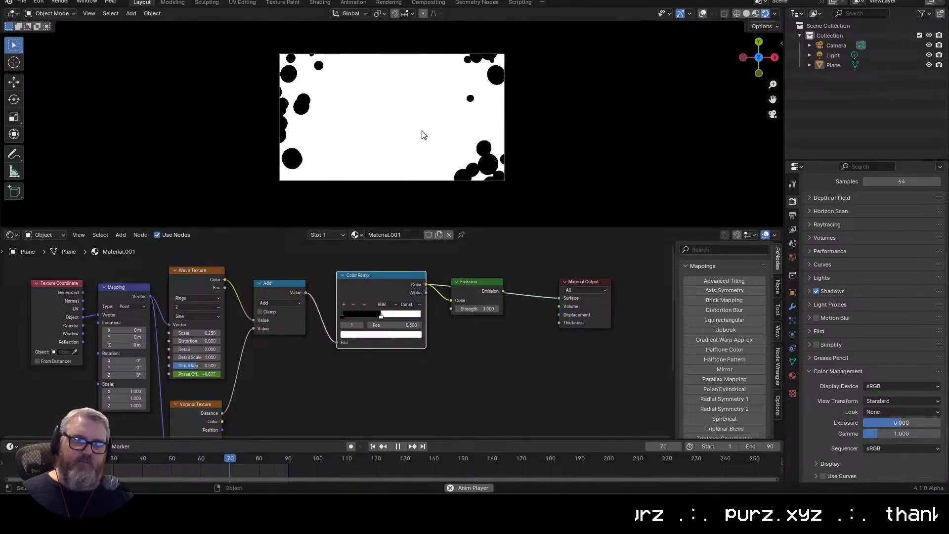
# Step: Set the Color Ramp to Linear interpolation, with the white stop at the far end and the black stop at 0.323
pyautogui.click(411, 304)
pyautogui.click(415, 343)
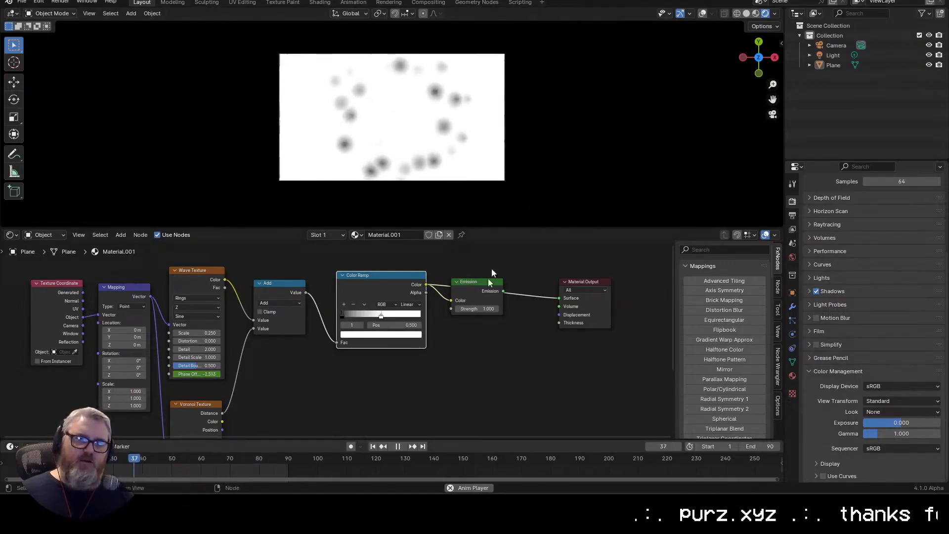
pyautogui.moveTo(381, 315); pyautogui.dragTo(424, 315)
pyautogui.moveTo(337, 315); pyautogui.dragTo(370, 317)
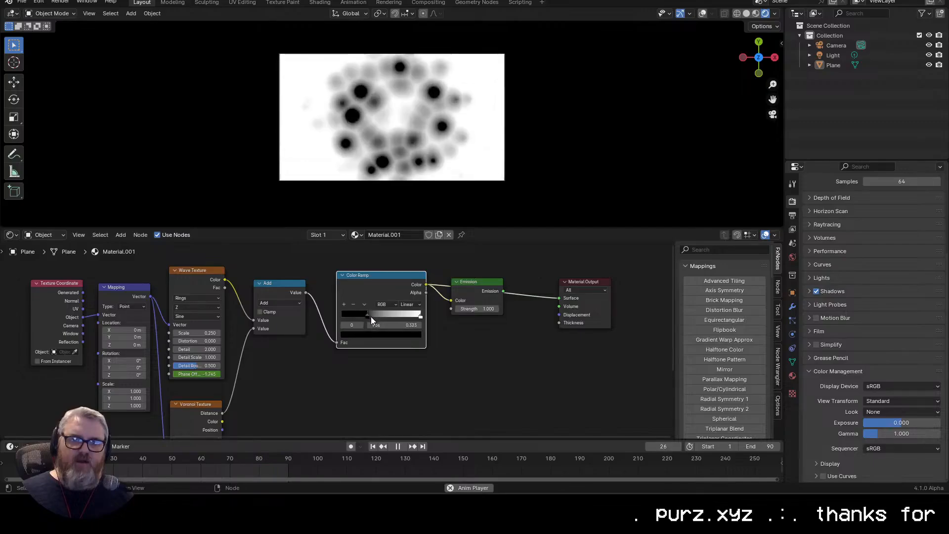
pyautogui.click(402, 381)
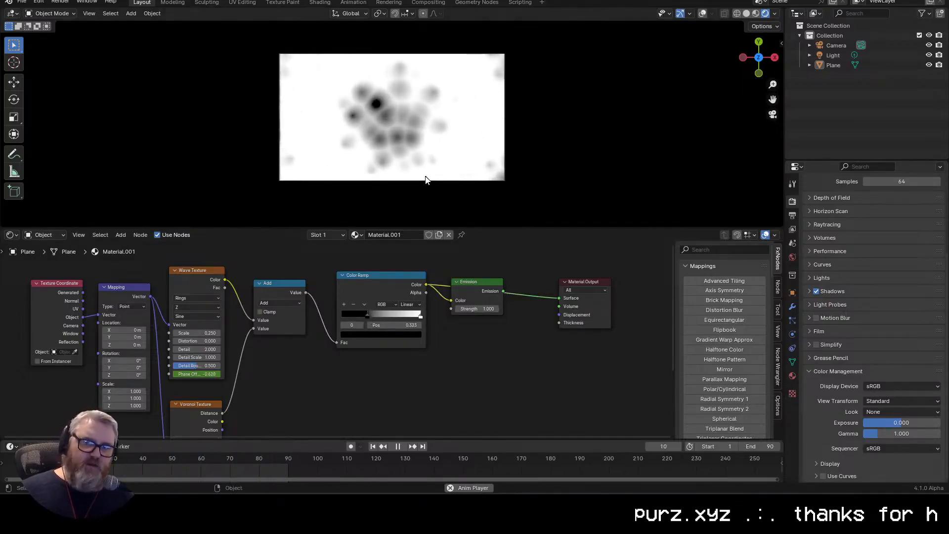
pyautogui.press('space')
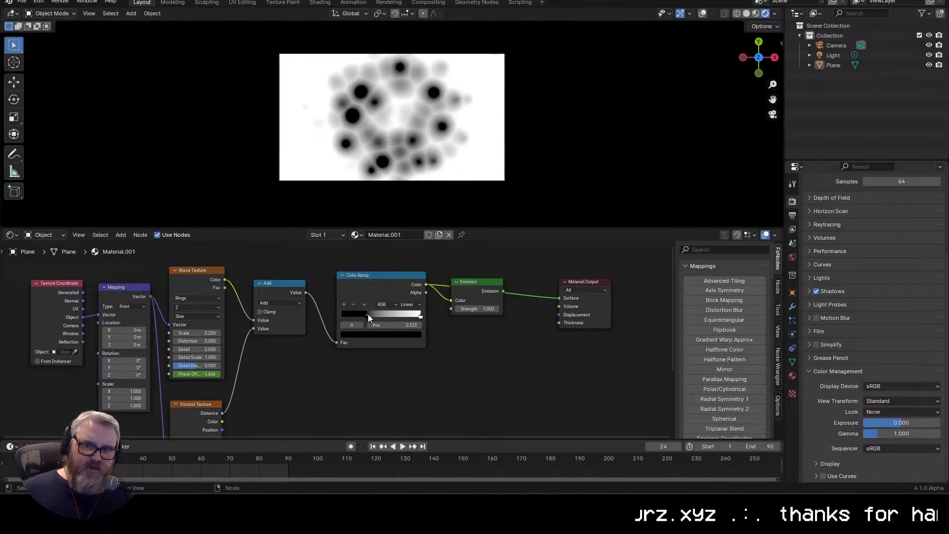
# Step: Reverse the Color Ramp so white comes first, with the black stop at 0.986 and the white stop at 0.241
pyautogui.moveTo(368, 313); pyautogui.dragTo(288, 318)
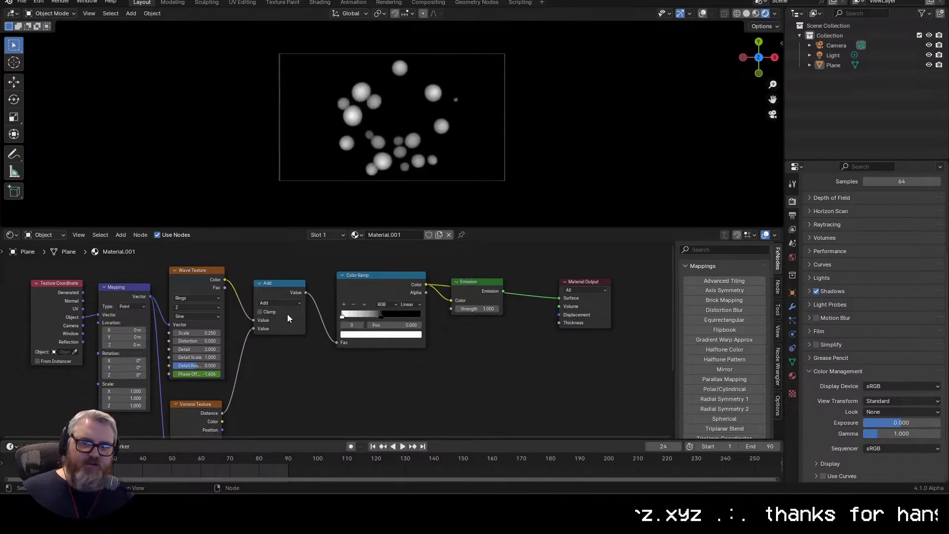
pyautogui.moveTo(392, 313); pyautogui.dragTo(454, 313)
pyautogui.press('space')
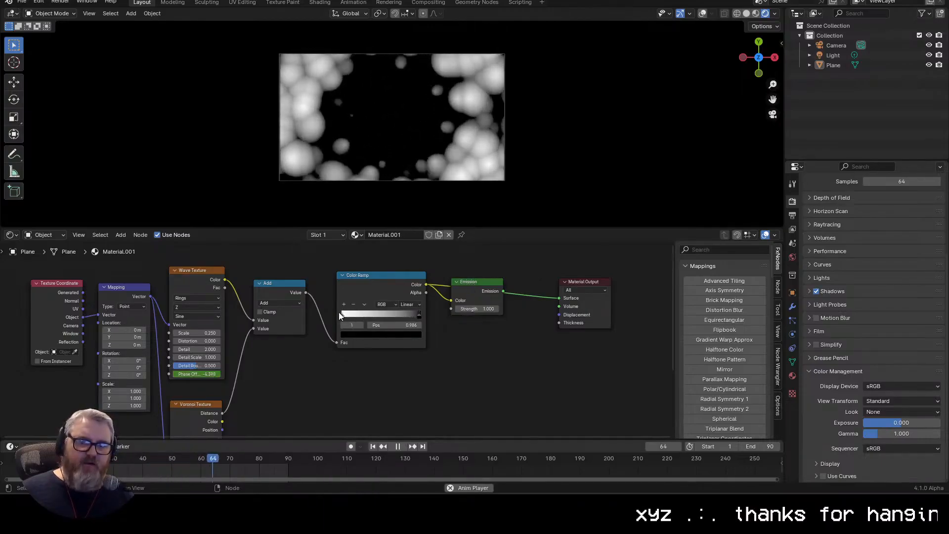
pyautogui.moveTo(339, 312); pyautogui.dragTo(358, 316)
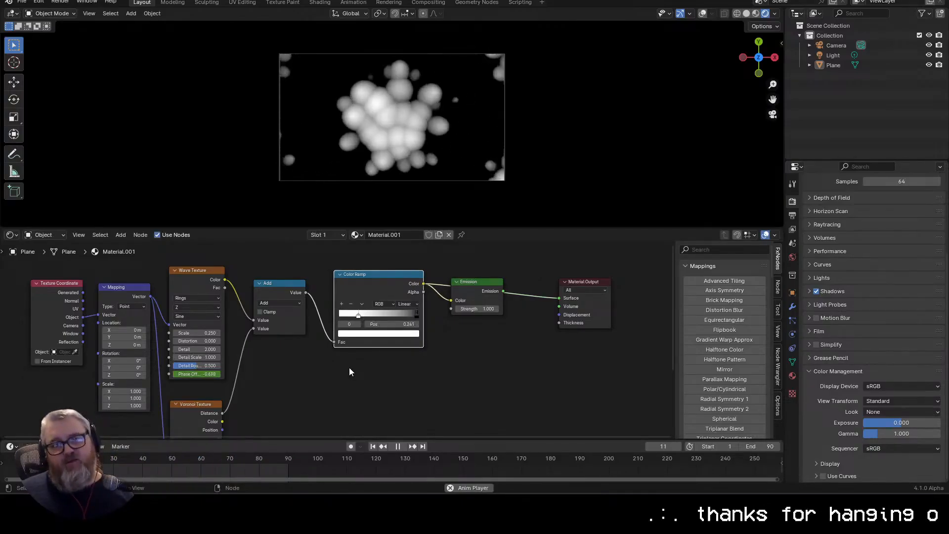
# Step: Set the Voronoi Texture's Randomness to 0.000 so its cells form a regular grid
pyautogui.scroll(5, 384, 161)
pyautogui.scroll(-3, 384, 162)
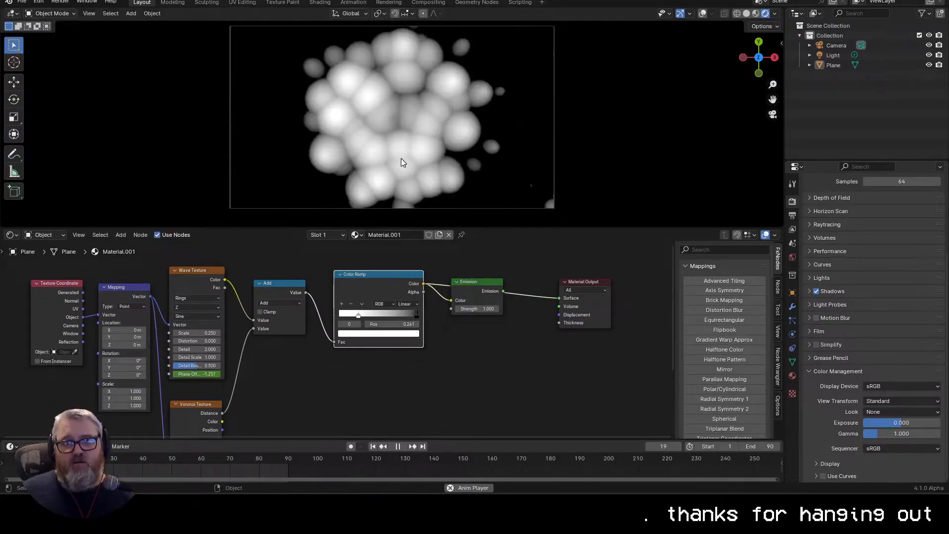
pyautogui.moveTo(342, 391); pyautogui.dragTo(402, 332)
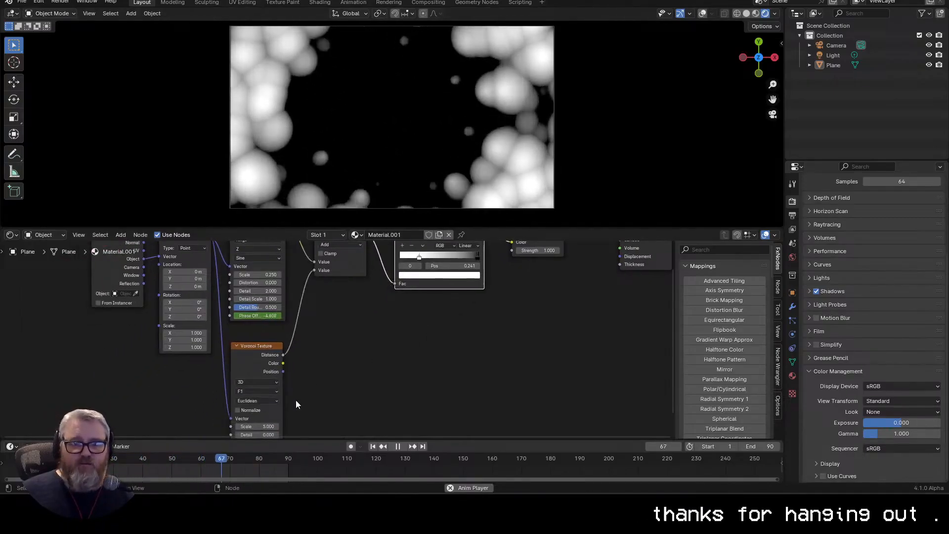
pyautogui.moveTo(300, 398); pyautogui.dragTo(332, 339)
pyautogui.moveTo(296, 405); pyautogui.dragTo(266, 400)
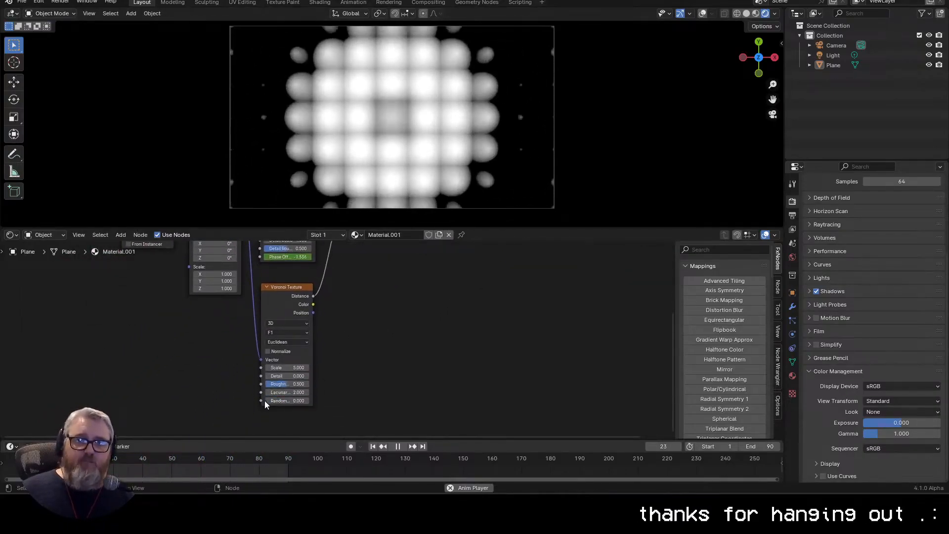
pyautogui.moveTo(385, 320); pyautogui.dragTo(398, 362)
pyautogui.press('space')
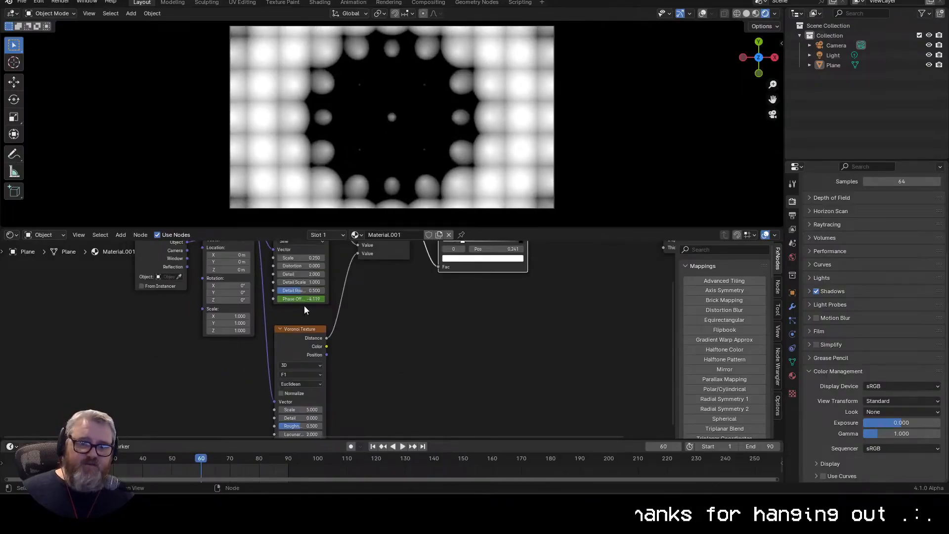
# Step: Set the Voronoi Texture's Scale to 4.600 and try its Normalize option
pyautogui.moveTo(348, 396); pyautogui.dragTo(317, 356)
pyautogui.press('space')
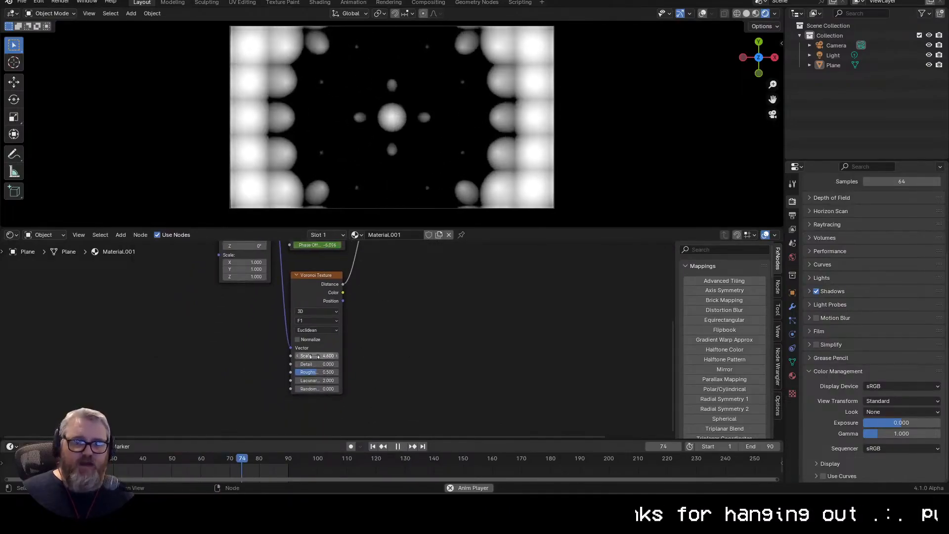
pyautogui.click(318, 364)
pyautogui.click(318, 364)
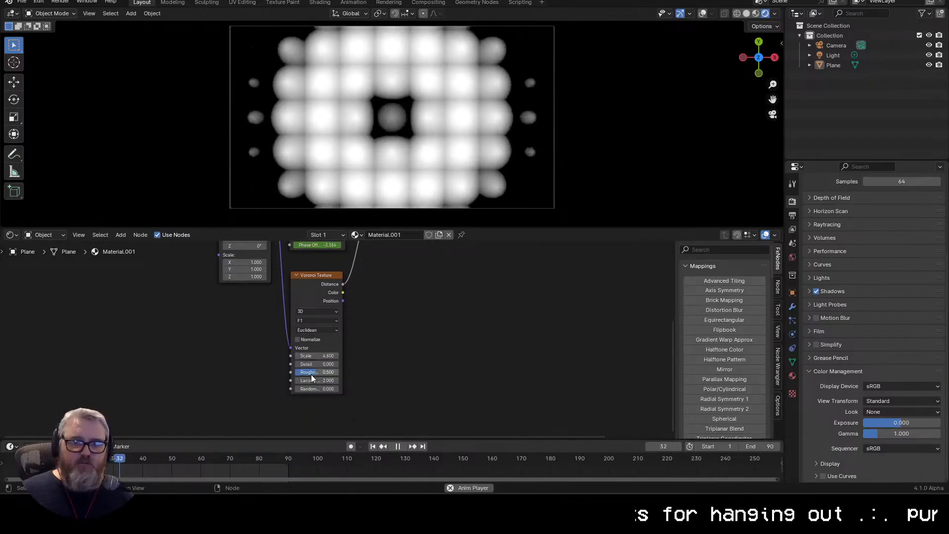
pyautogui.press('Return')
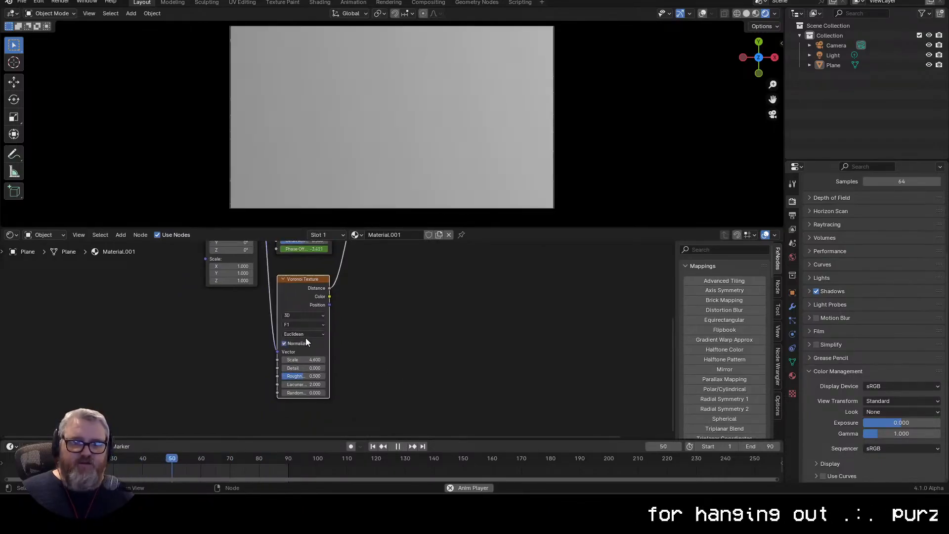
# Step: Try the Voronoi Texture's F2 feature output with the Chebychev and Manhattan distance metrics
pyautogui.click(304, 335)
pyautogui.click(301, 369)
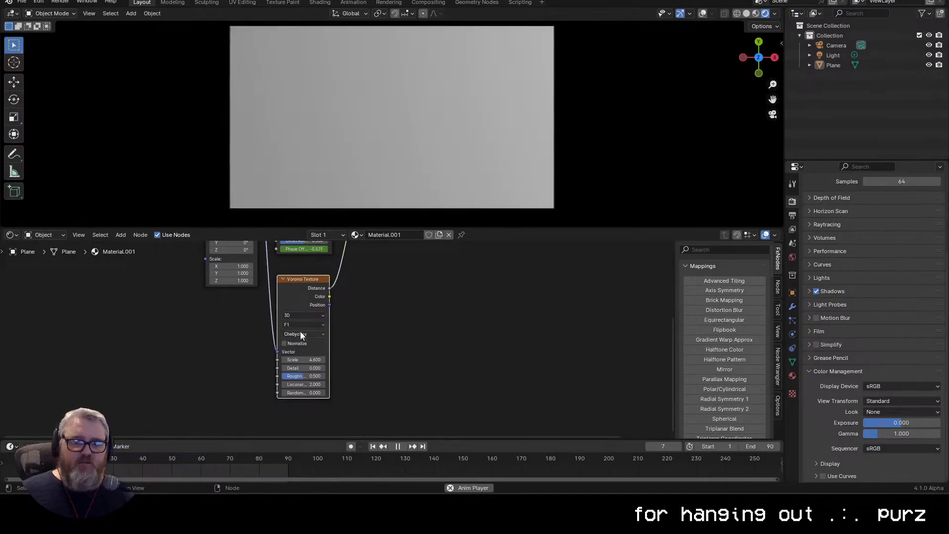
pyautogui.click(302, 324)
pyautogui.click(301, 351)
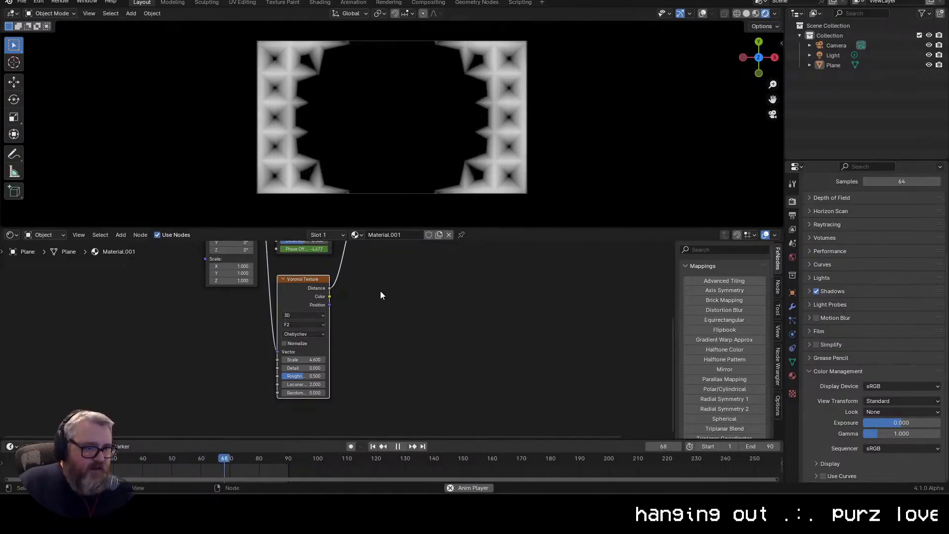
pyautogui.click(309, 333)
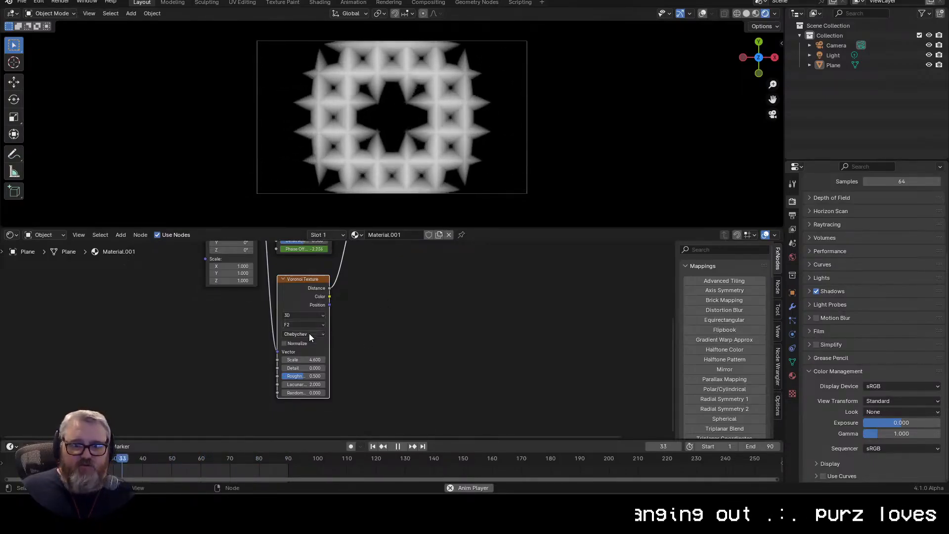
pyautogui.click(310, 362)
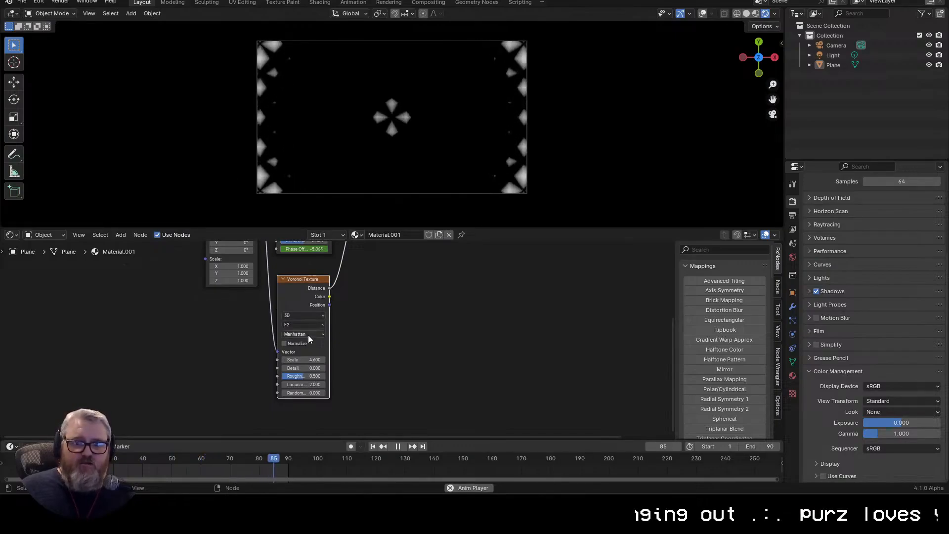
# Step: Set the Voronoi Texture's distance metric to Euclidean and its Randomness to 1.000
pyautogui.click(308, 334)
pyautogui.click(294, 352)
pyautogui.moveTo(305, 391); pyautogui.dragTo(331, 396)
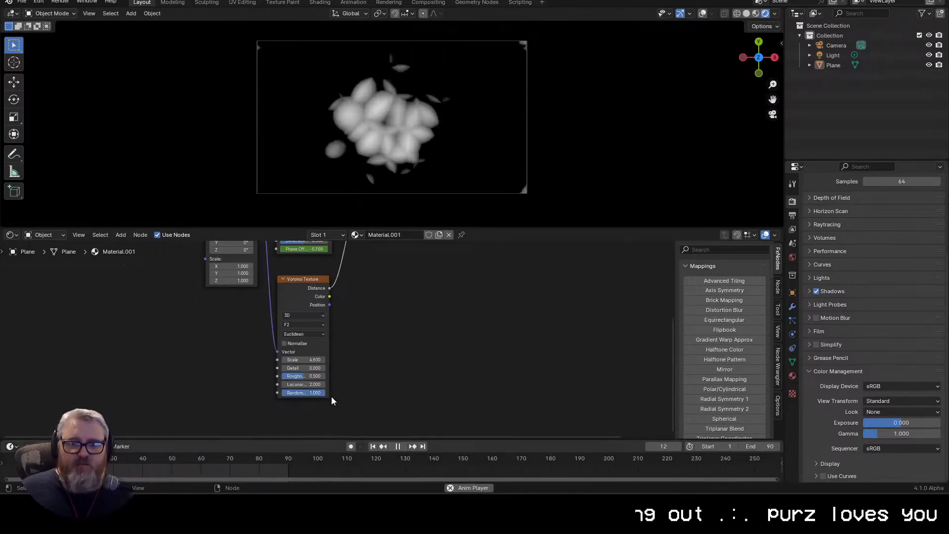
# Step: Try the Smooth F1 feature output on the Voronoi Texture, then settle on F1
pyautogui.click(289, 325)
pyautogui.click(303, 362)
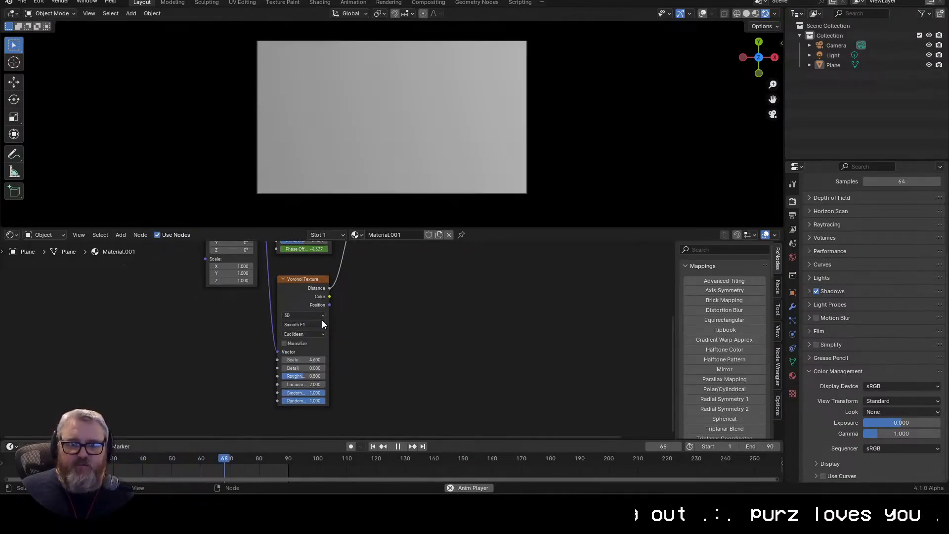
pyautogui.click(316, 324)
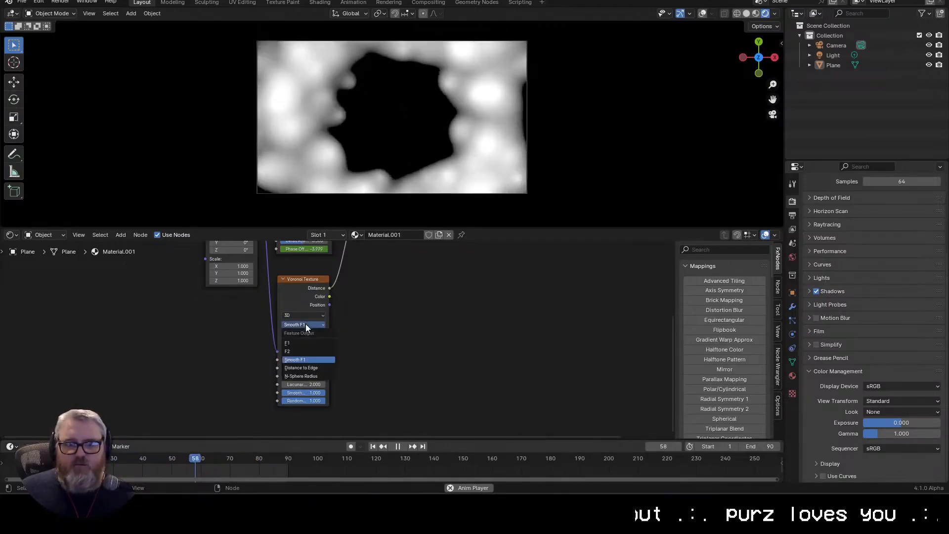
pyautogui.click(301, 345)
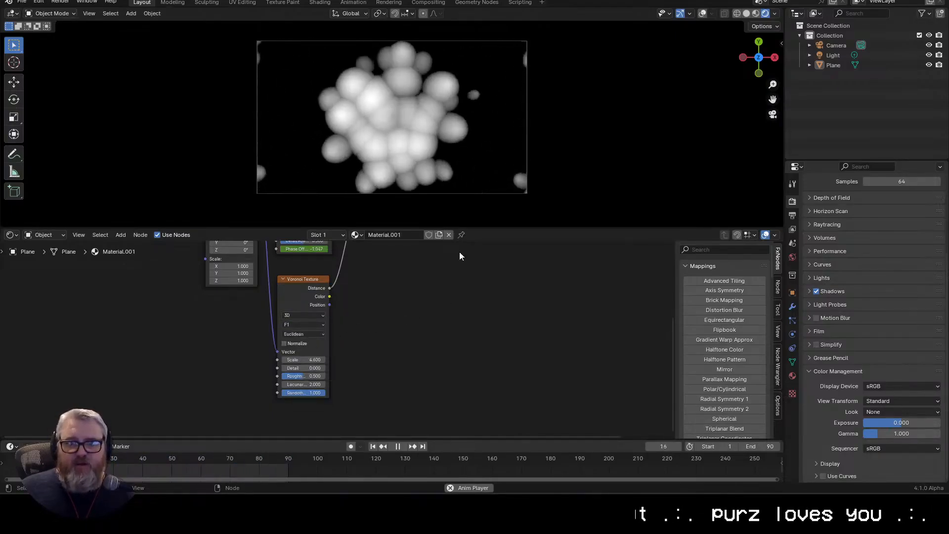
# Step: Stop the animation playback and show the scene's Output properties
pyautogui.scroll(1, 475, 120)
pyautogui.press('space')
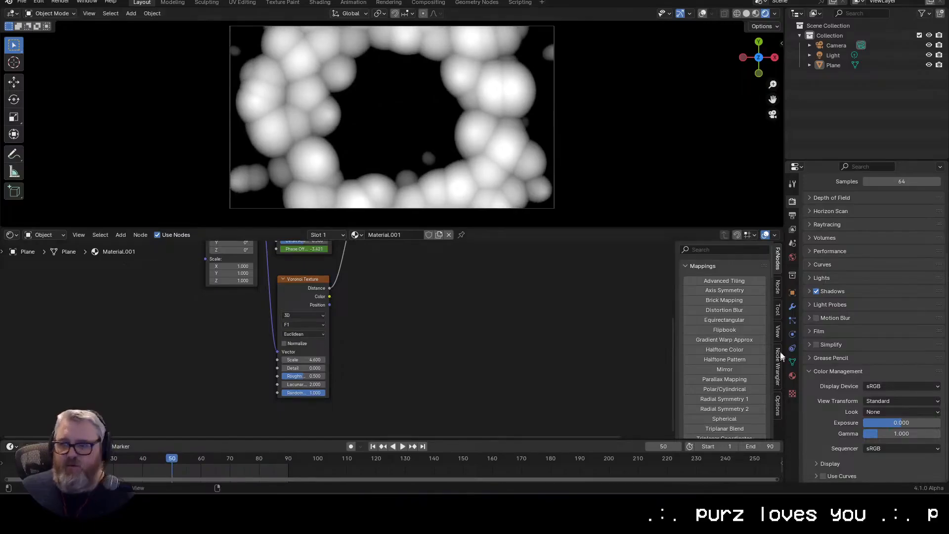
pyautogui.click(794, 216)
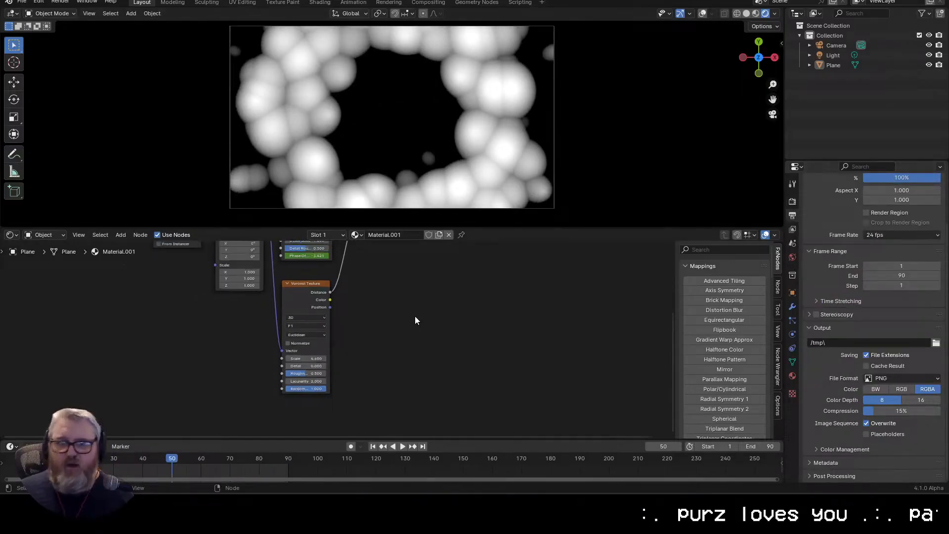
pyautogui.moveTo(415, 320); pyautogui.dragTo(414, 364)
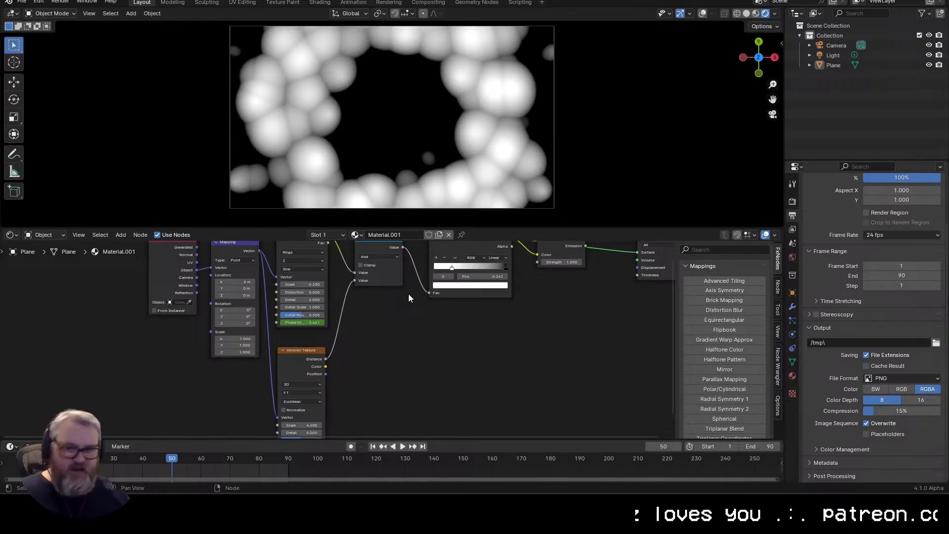
pyautogui.scroll(3, 405, 297)
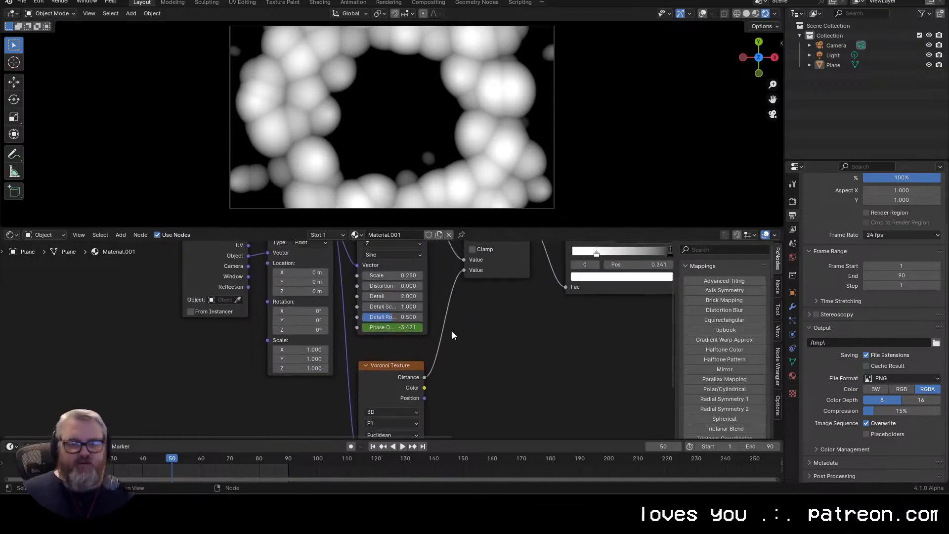
pyautogui.scroll(-2, 452, 335)
pyautogui.scroll(-3, 440, 360)
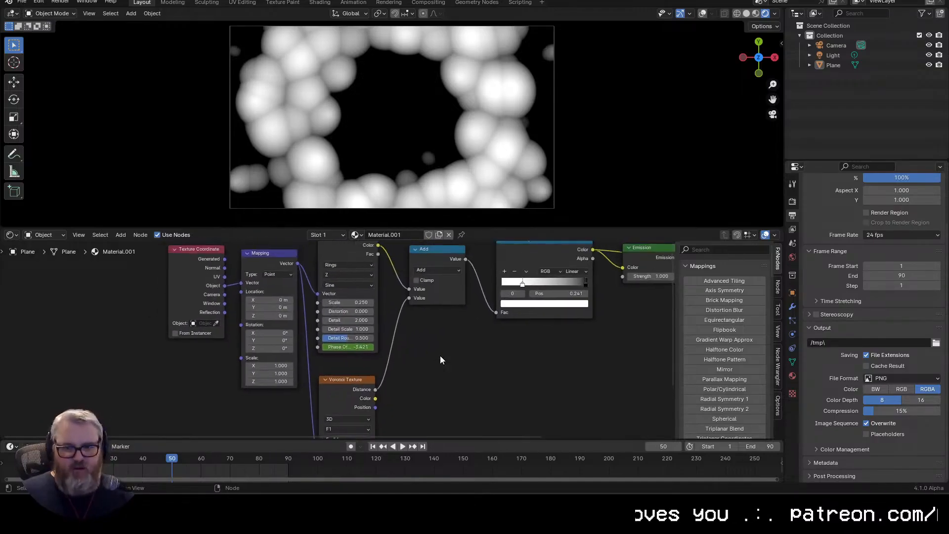
# Step: Try a Phase Offset of -12.566 on the Wave Texture at the frame 91 keyframe and play the animation
pyautogui.moveTo(433, 378); pyautogui.dragTo(495, 327)
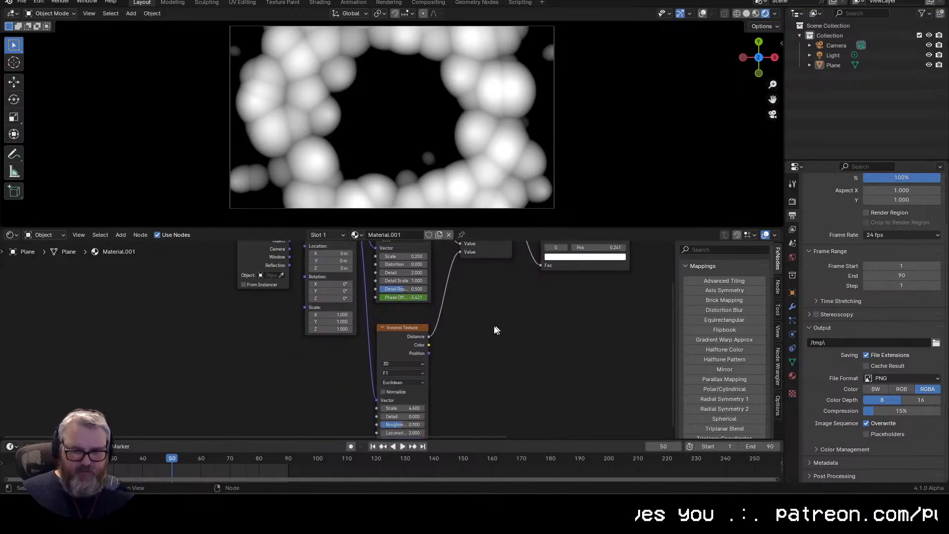
pyautogui.press('Up')
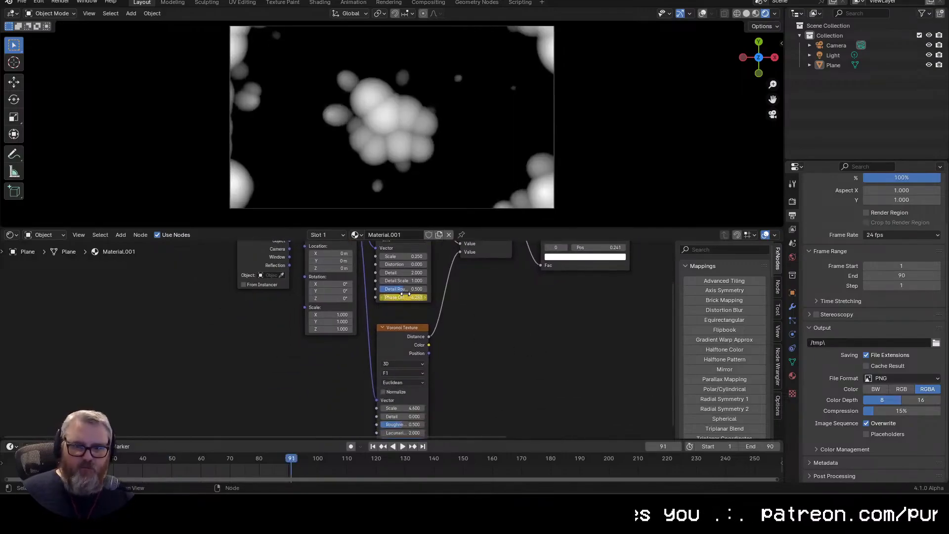
pyautogui.doubleClick(403, 297)
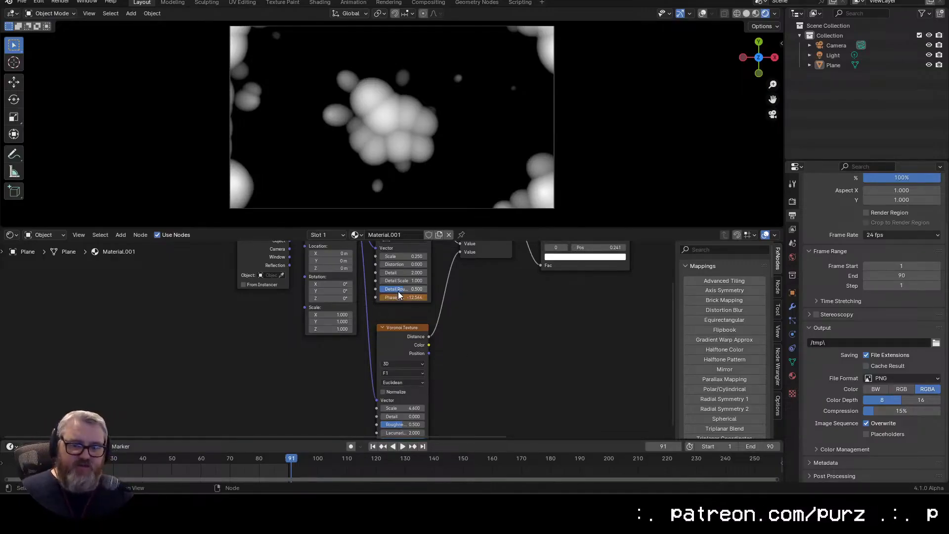
pyautogui.press('space')
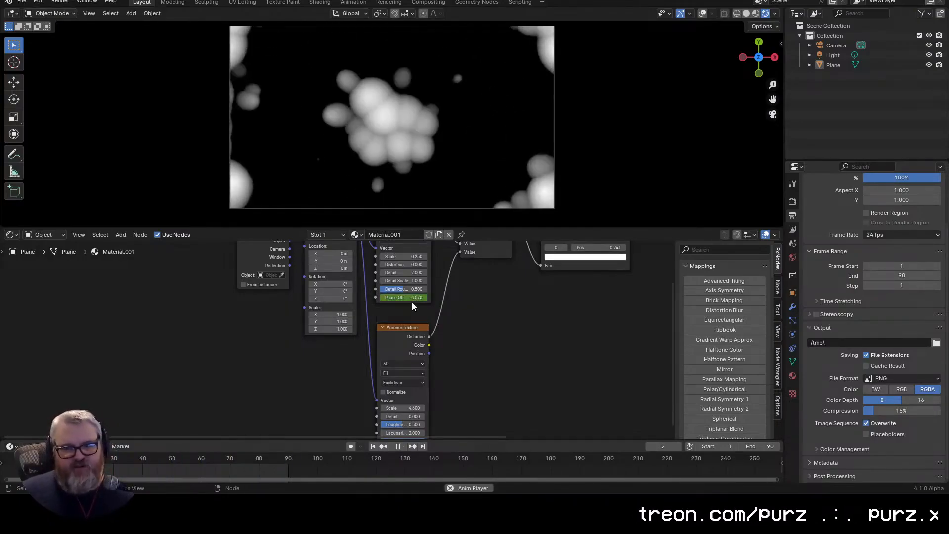
pyautogui.press('space')
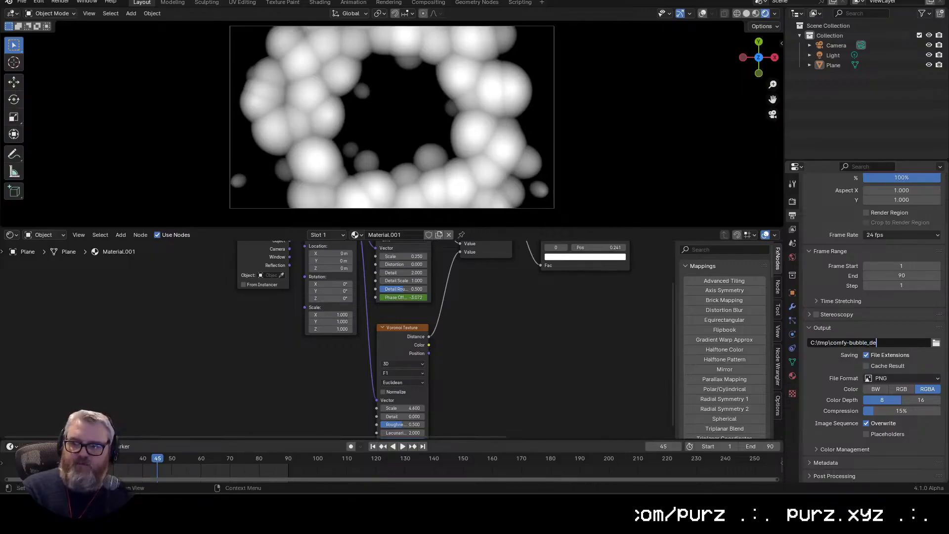
# Step: Set the render output path to C:\tmp\comfy-bubble_depth\ and render the animation as a PNG sequence
pyautogui.click(792, 202)
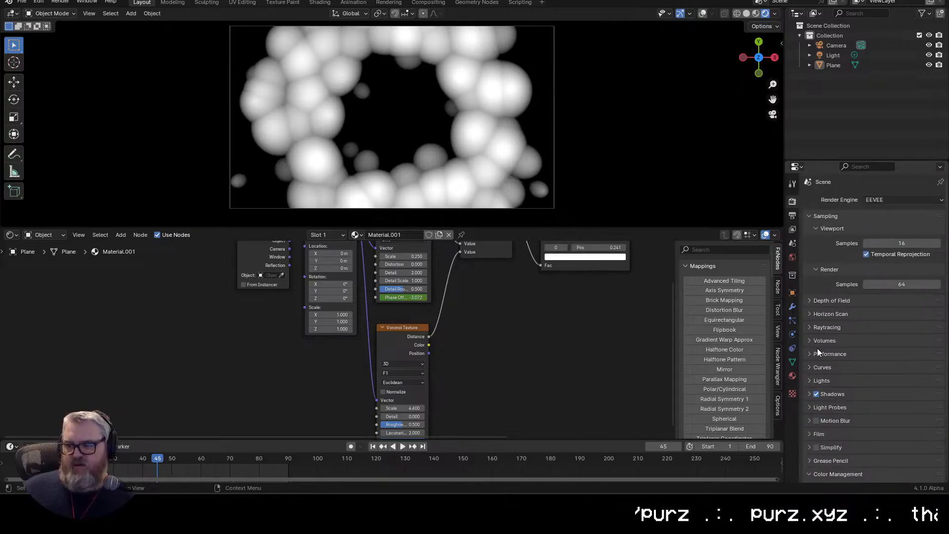
pyautogui.click(792, 216)
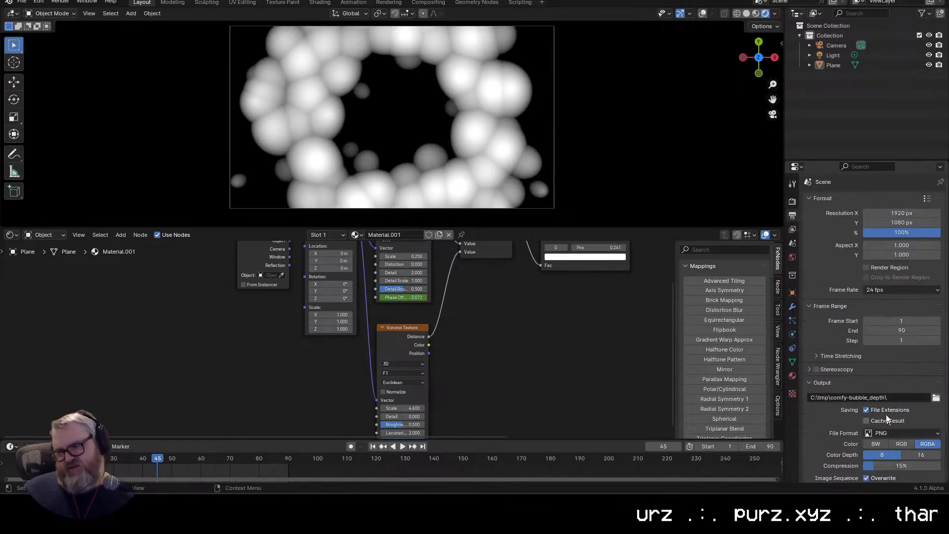
pyautogui.scroll(-3, 902, 442)
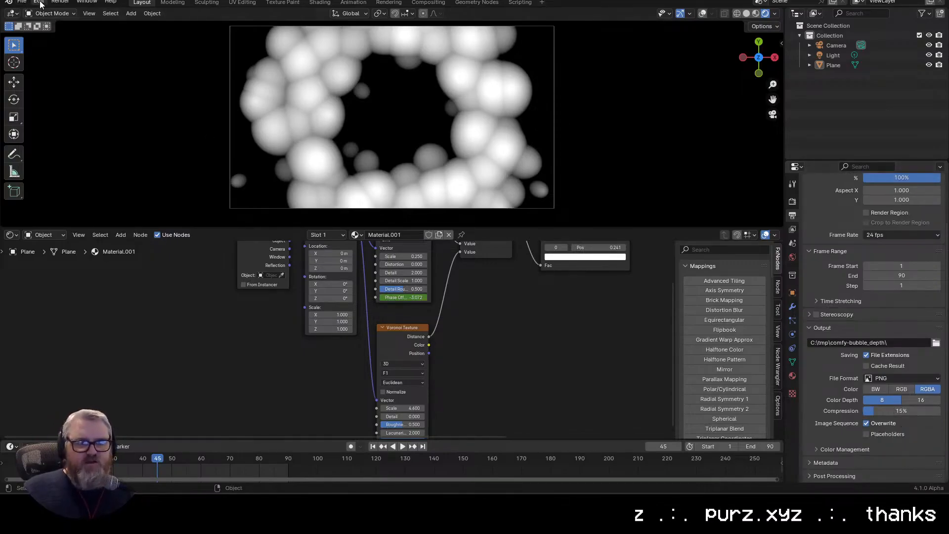
pyautogui.click(59, 3)
pyautogui.click(74, 24)
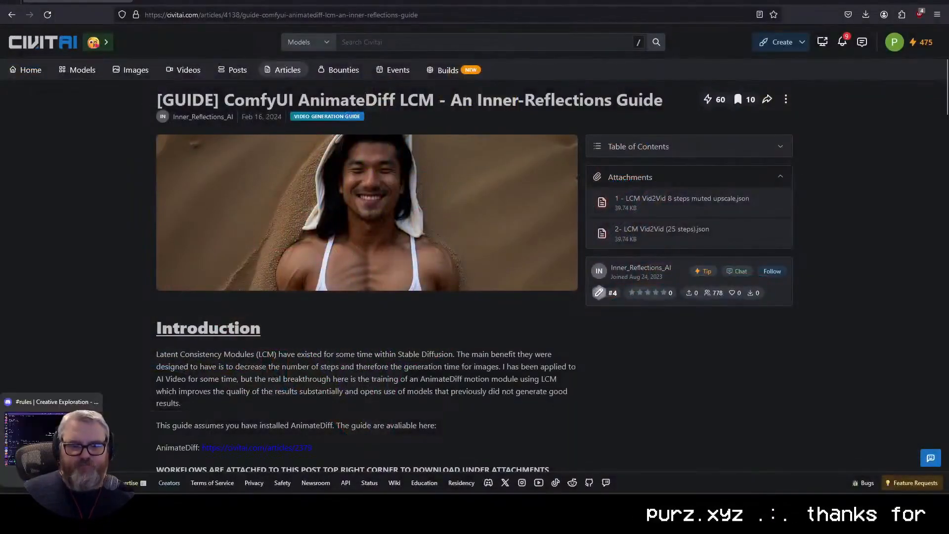
# Step: Switch to ComfyUI in the browser and examine the generated videos in the two Not Upscaled Video Combine nodes
pyautogui.click(72, 505)
pyautogui.scroll(10, 467, 367)
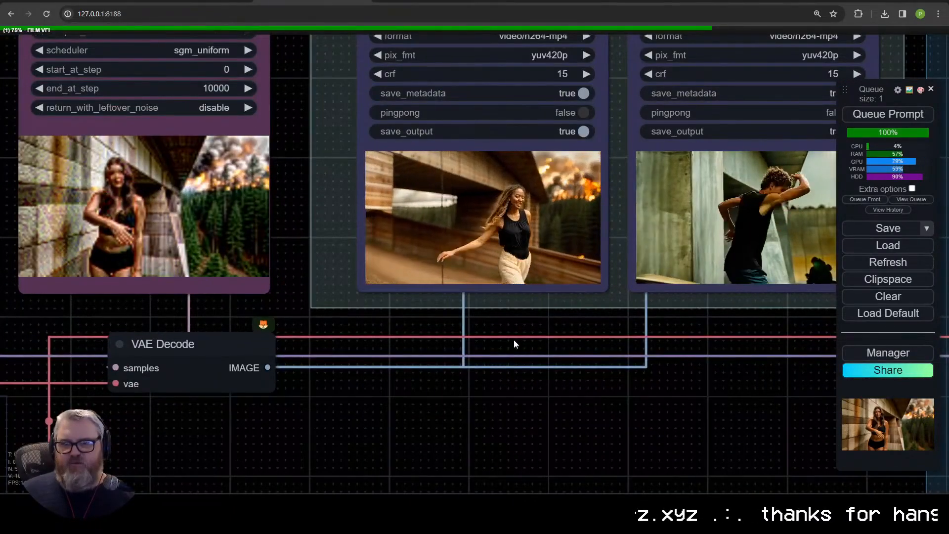
pyautogui.scroll(11, 515, 340)
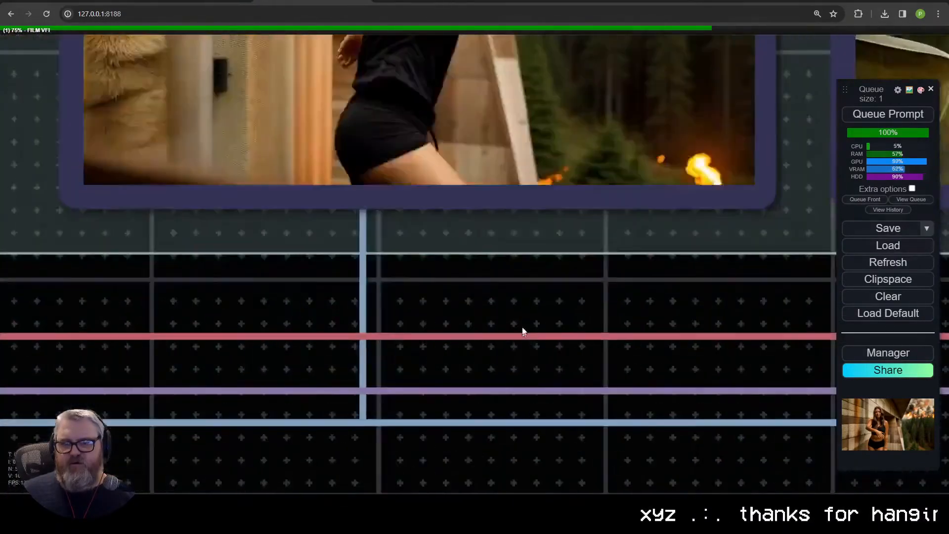
pyautogui.moveTo(525, 243); pyautogui.dragTo(502, 505)
pyautogui.scroll(-1, 496, 460)
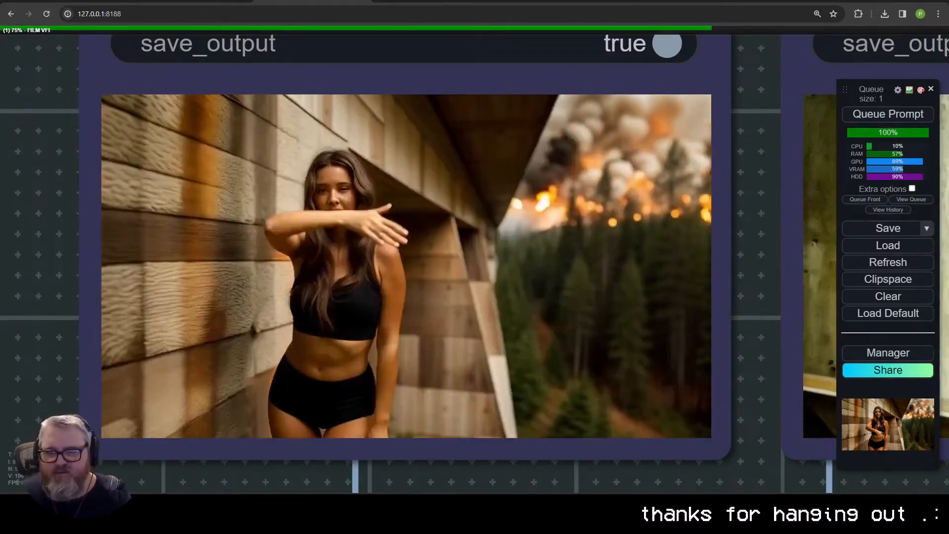
pyautogui.scroll(-5, 443, 184)
pyautogui.moveTo(423, 86); pyautogui.dragTo(432, 156)
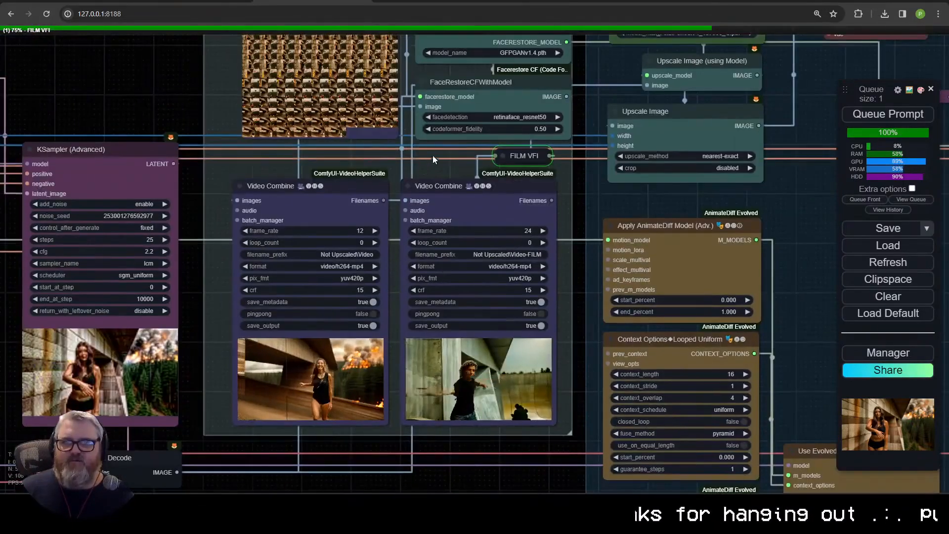
pyautogui.scroll(1, 441, 205)
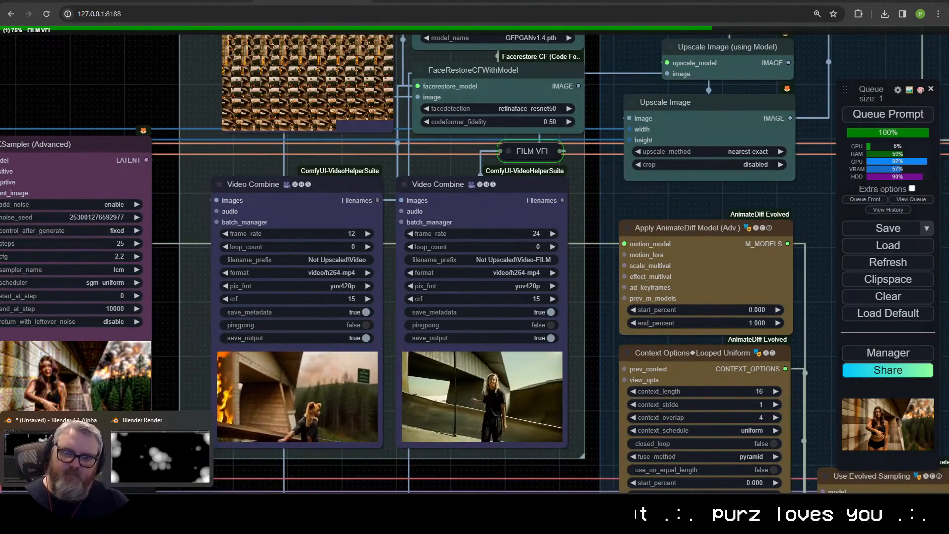
# Step: Delete the OpenPose branch of the ControlNet group: its Video Combine, Load Advanced ControlNet Model, Apply ControlNet and DWPose Estimator nodes
pyautogui.scroll(-5, 468, 259)
pyautogui.moveTo(568, 475); pyautogui.dragTo(444, 299)
pyautogui.moveTo(349, 470); pyautogui.dragTo(314, 75)
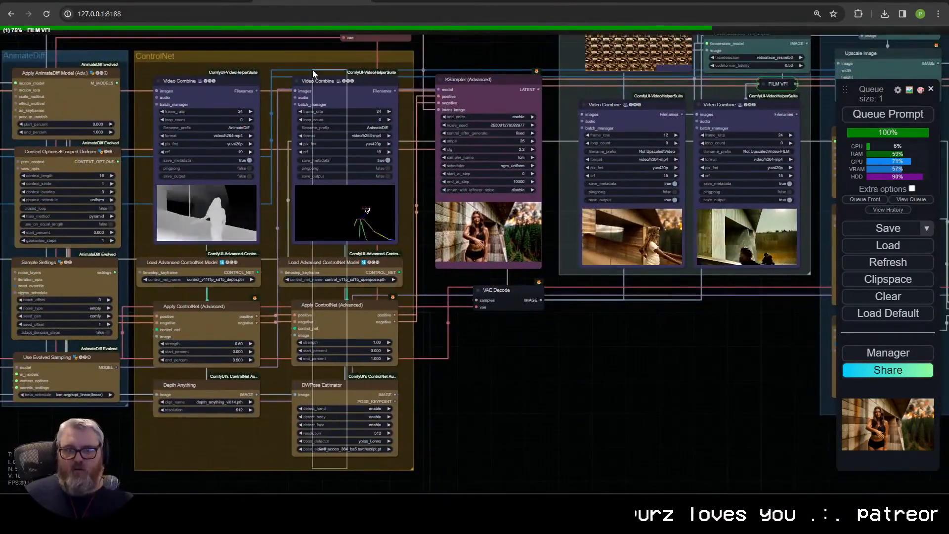
pyautogui.press('Delete')
# Step: Connect the depth Apply ControlNet's positive and negative outputs to the KSampler and shrink the ControlNet group around its remaining nodes
pyautogui.moveTo(256, 317); pyautogui.dragTo(437, 97)
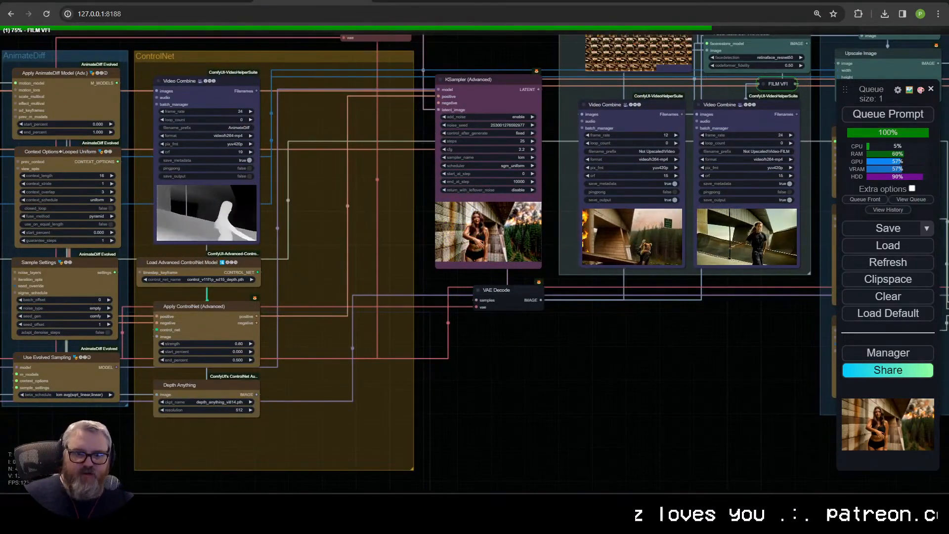
pyautogui.moveTo(257, 322); pyautogui.dragTo(438, 103)
pyautogui.moveTo(409, 469); pyautogui.dragTo(317, 451)
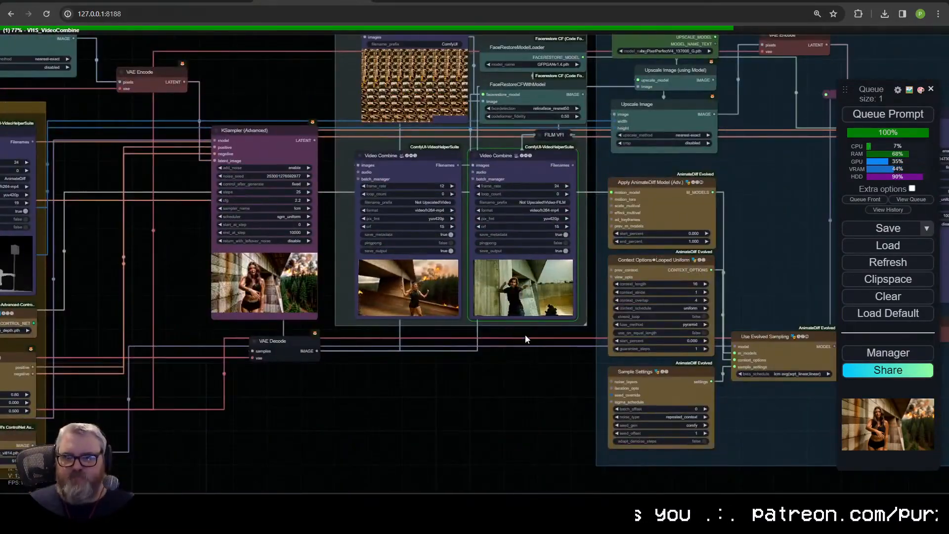
# Step: Examine the frame-interpolated output video and the workflow's prompt, AnimateDiff, ControlNet, sampler and output nodes
pyautogui.scroll(17, 538, 294)
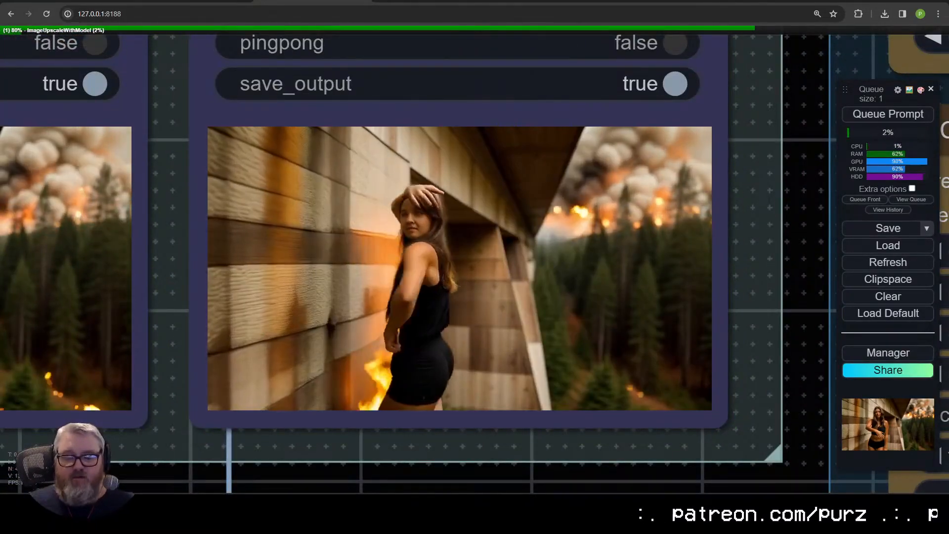
pyautogui.scroll(-10, 504, 354)
pyautogui.scroll(-9, 499, 346)
pyautogui.moveTo(101, 391); pyautogui.dragTo(499, 315)
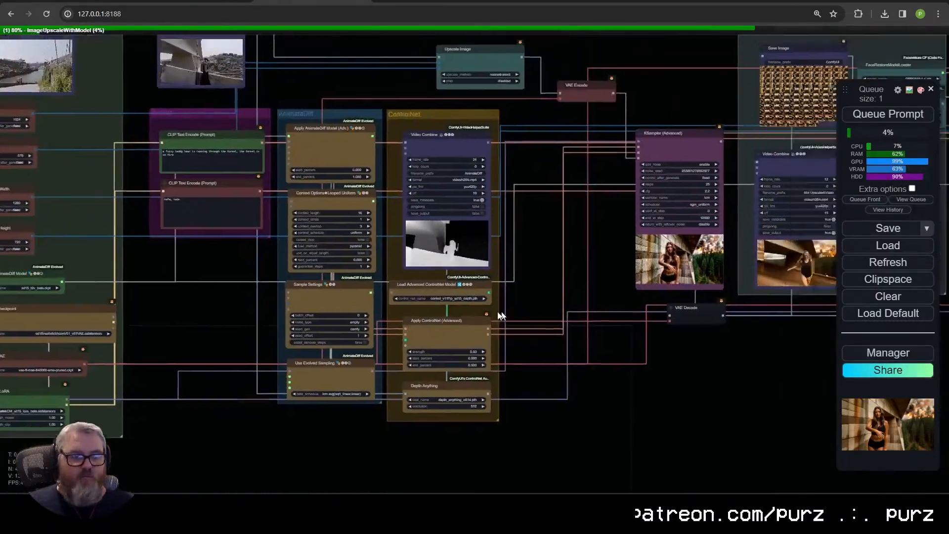
pyautogui.scroll(4, 494, 319)
pyautogui.moveTo(146, 296); pyautogui.dragTo(84, 368)
pyautogui.scroll(-4, 285, 353)
pyautogui.scroll(7, 292, 364)
pyautogui.scroll(-2, 327, 363)
pyautogui.moveTo(533, 374); pyautogui.dragTo(162, 273)
pyautogui.moveTo(227, 291); pyautogui.dragTo(538, 329)
pyautogui.scroll(-3, 496, 337)
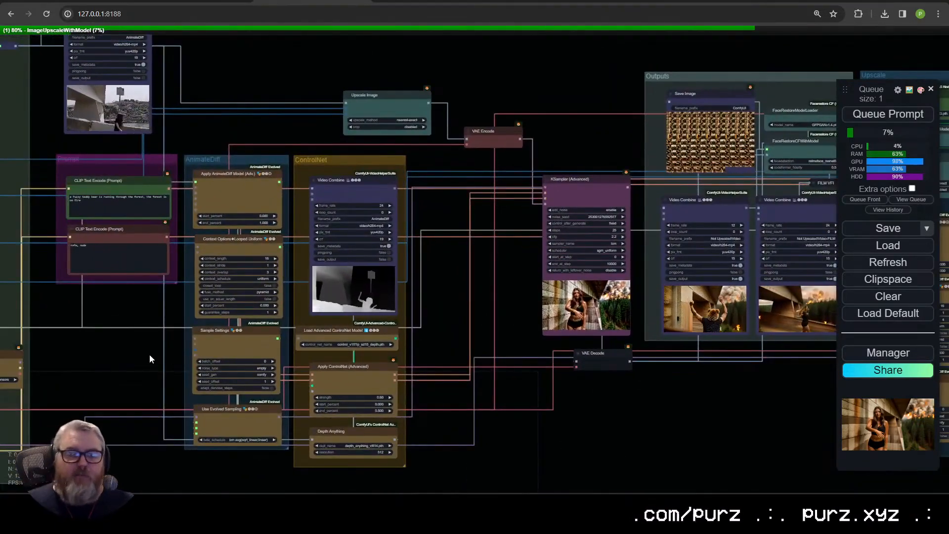
pyautogui.scroll(-1, 104, 353)
pyautogui.moveTo(104, 353); pyautogui.dragTo(26, 347)
pyautogui.scroll(6, 152, 355)
pyautogui.moveTo(692, 321); pyautogui.dragTo(194, 335)
pyautogui.scroll(12, 507, 367)
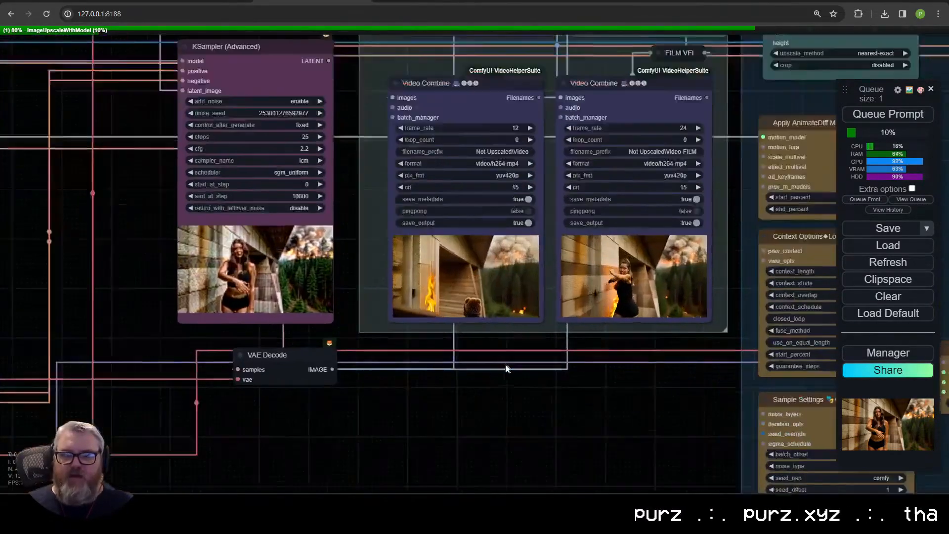
pyautogui.moveTo(515, 282); pyautogui.dragTo(422, 470)
pyautogui.moveTo(484, 467); pyautogui.dragTo(518, 302)
# Step: Shift the Depth Anything node slightly within the ControlNet group
pyautogui.scroll(-8, 112, 478)
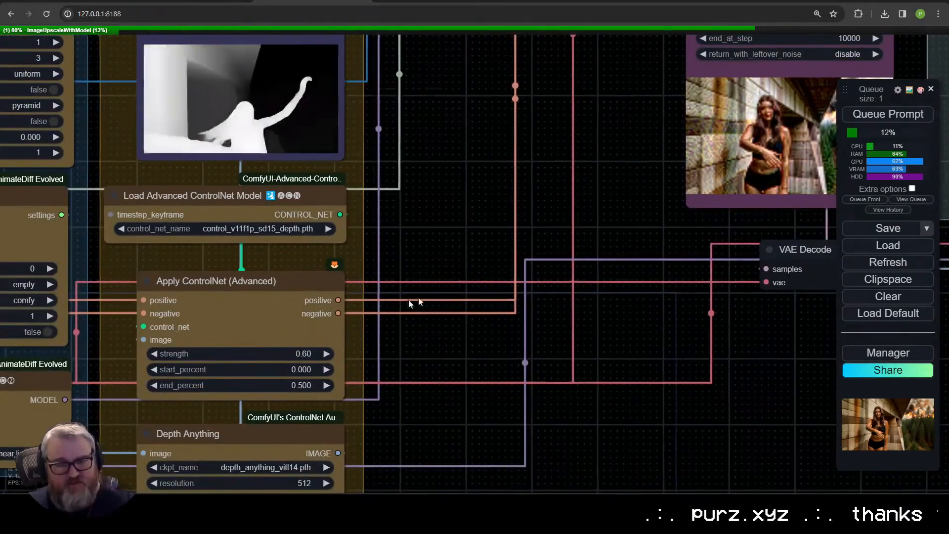
pyautogui.moveTo(246, 357); pyautogui.dragTo(521, 278)
pyautogui.scroll(-3, 521, 279)
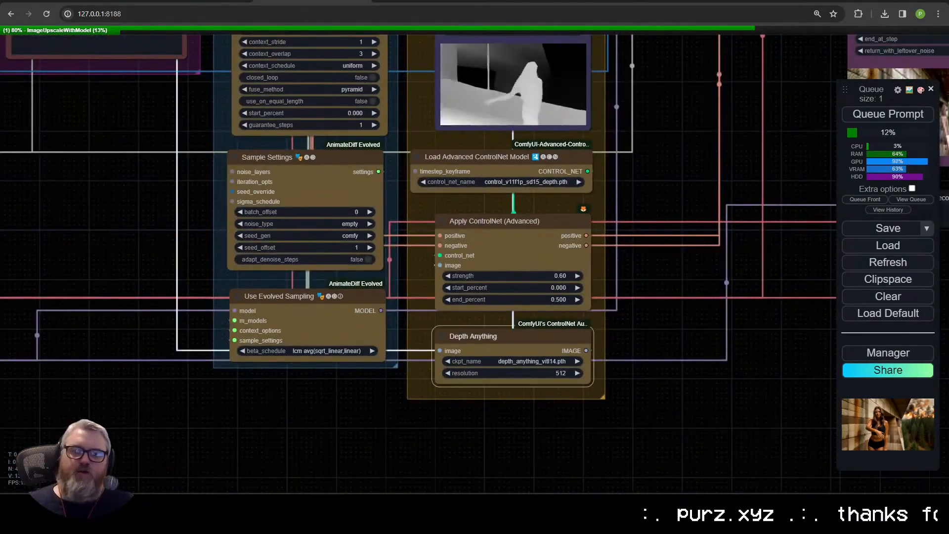
pyautogui.moveTo(465, 336)
pyautogui.mouseDown()
pyautogui.moveTo(477, 334)
pyautogui.moveTo(462, 335)
pyautogui.mouseUp()
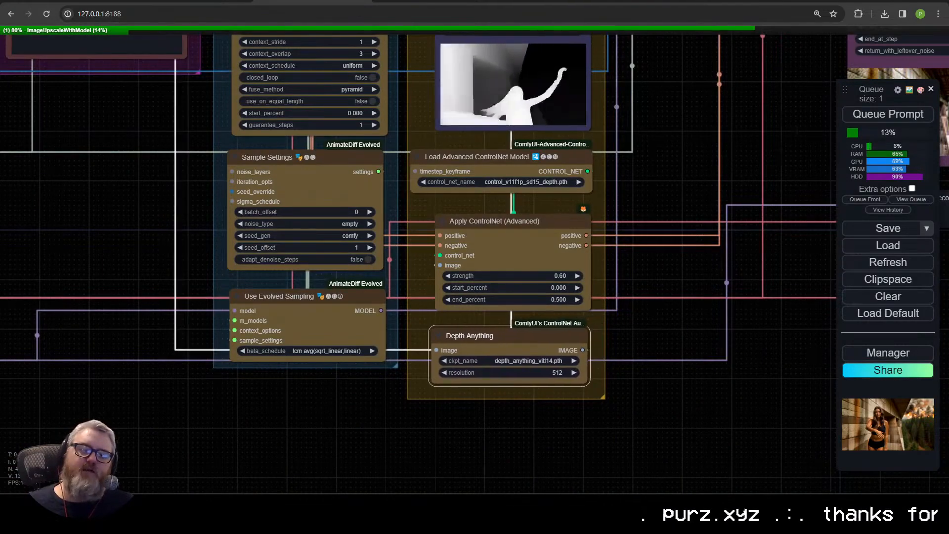
# Step: Disconnect the Load Video (Upload) node's IMAGE output from the reroute node in the Inputs group
pyautogui.scroll(-3, 166, 239)
pyautogui.moveTo(180, 196); pyautogui.dragTo(405, 296)
pyautogui.moveTo(415, 351); pyautogui.dragTo(660, 521)
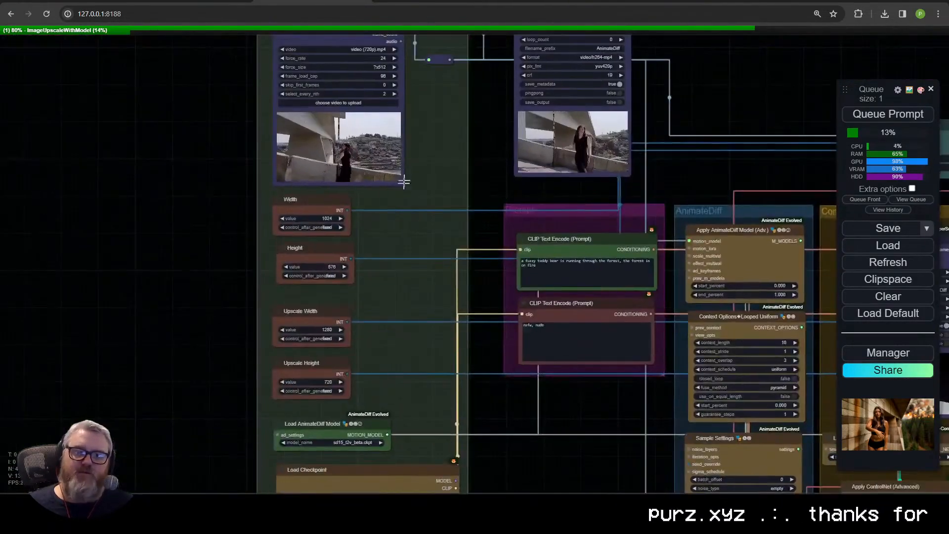
pyautogui.moveTo(405, 184); pyautogui.dragTo(394, 380)
pyautogui.moveTo(328, 218); pyautogui.dragTo(335, 196)
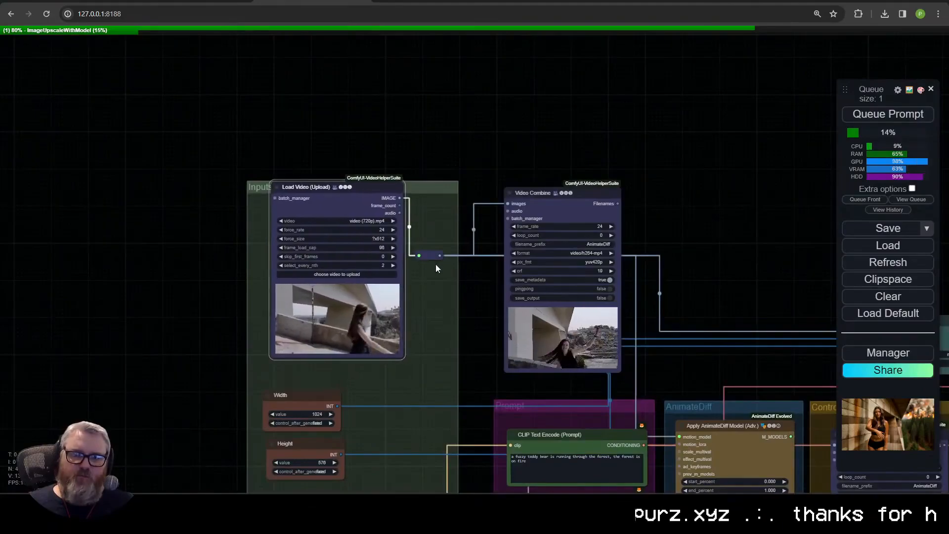
pyautogui.moveTo(424, 255); pyautogui.dragTo(430, 218)
pyautogui.click(411, 251)
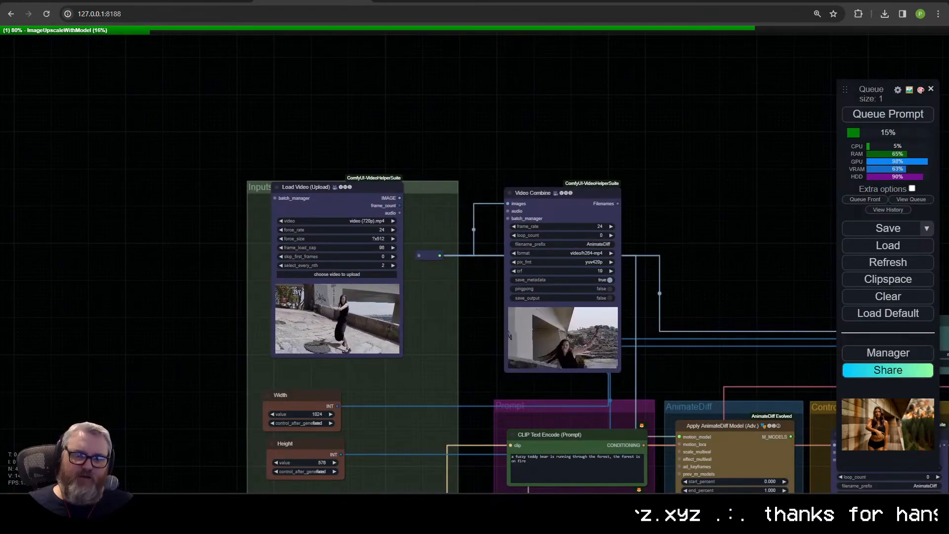
# Step: Add a Load Images (Path) node from VideoHelperSuite and place it just above the Inputs group
pyautogui.doubleClick(324, 135)
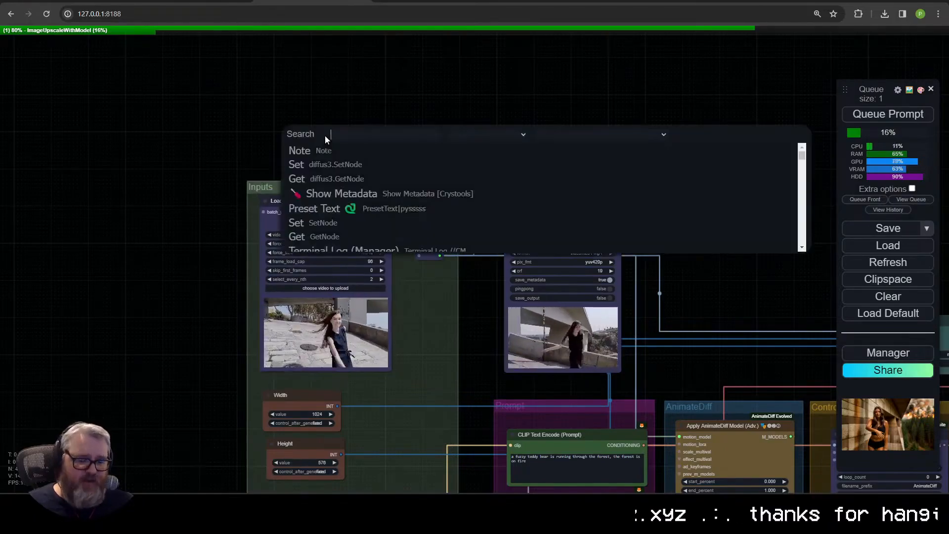
pyautogui.write('load')
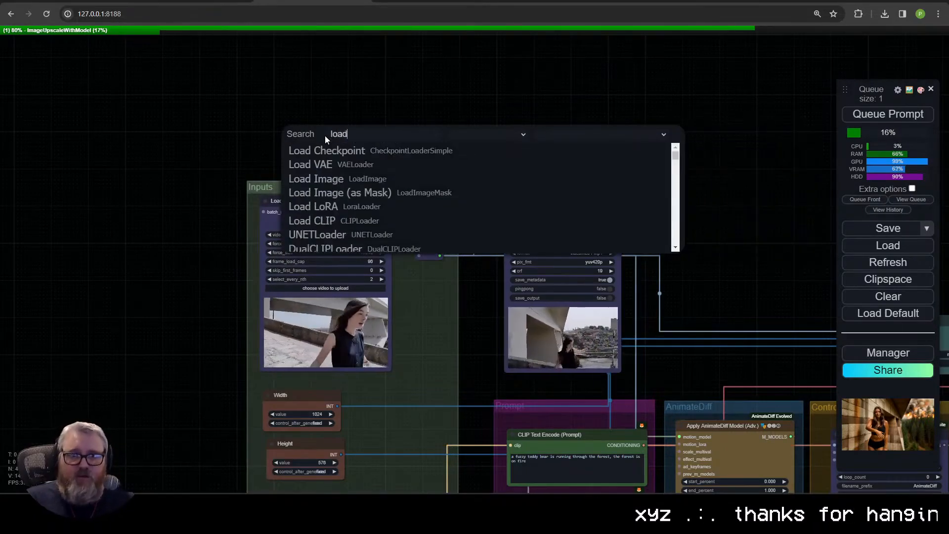
pyautogui.write('images')
pyautogui.press('Down')
pyautogui.press('Down')
pyautogui.press('Down')
pyautogui.press('Down')
pyautogui.press('Down')
pyautogui.press('Down')
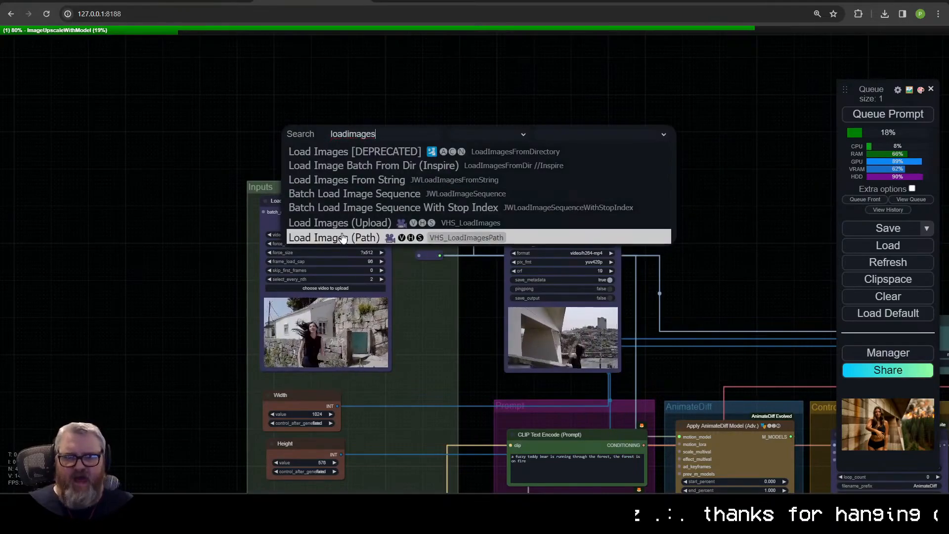
pyautogui.press('Return')
pyautogui.moveTo(330, 122); pyautogui.dragTo(313, 122)
# Step: Open the C:\tmp folder in File Explorer and show the rendered frames in comfy-bubble_depth
pyautogui.press('super+r')
pyautogui.write('c:\tmp')
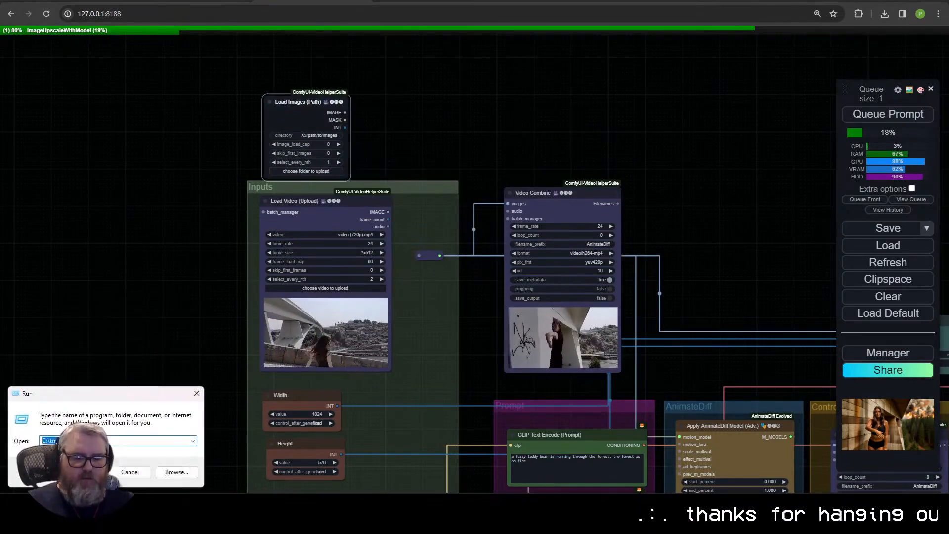
pyautogui.press('Return')
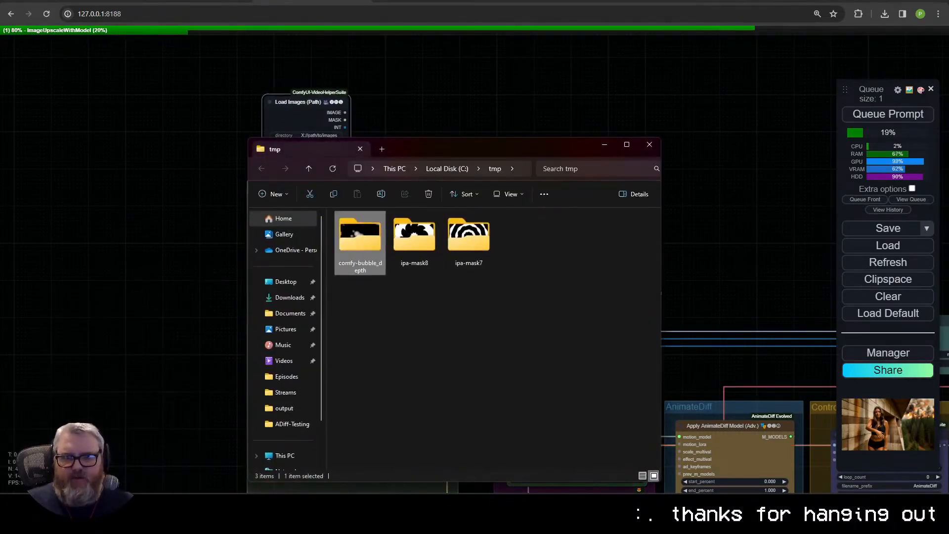
pyautogui.press('Return')
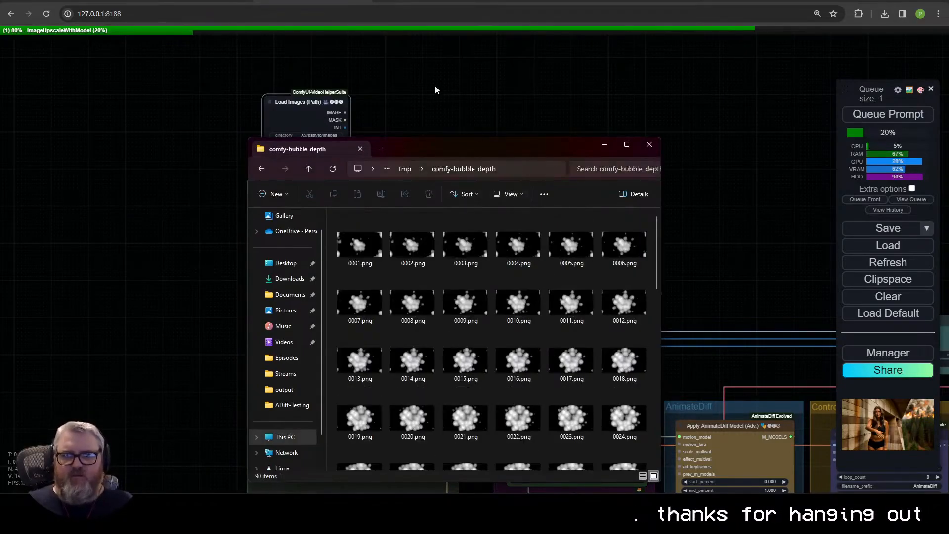
# Step: Set the Load Images (Path) directory to C:\tmp\comfy-bubble_depth and connect its IMAGE output to the reroute node in the Inputs group
pyautogui.click(435, 90)
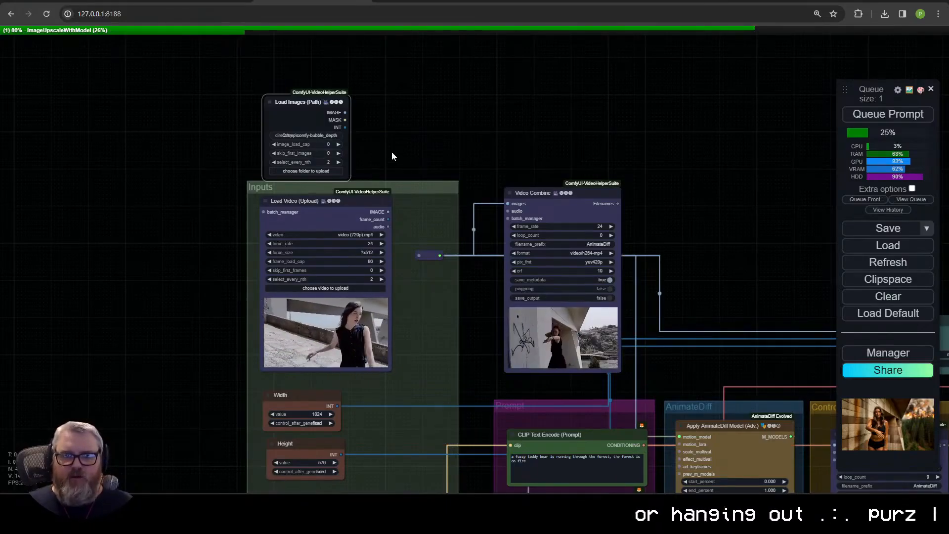
pyautogui.moveTo(392, 152); pyautogui.dragTo(384, 147)
pyautogui.moveTo(340, 104)
pyautogui.mouseDown()
pyautogui.moveTo(437, 192)
pyautogui.moveTo(348, 91)
pyautogui.mouseUp()
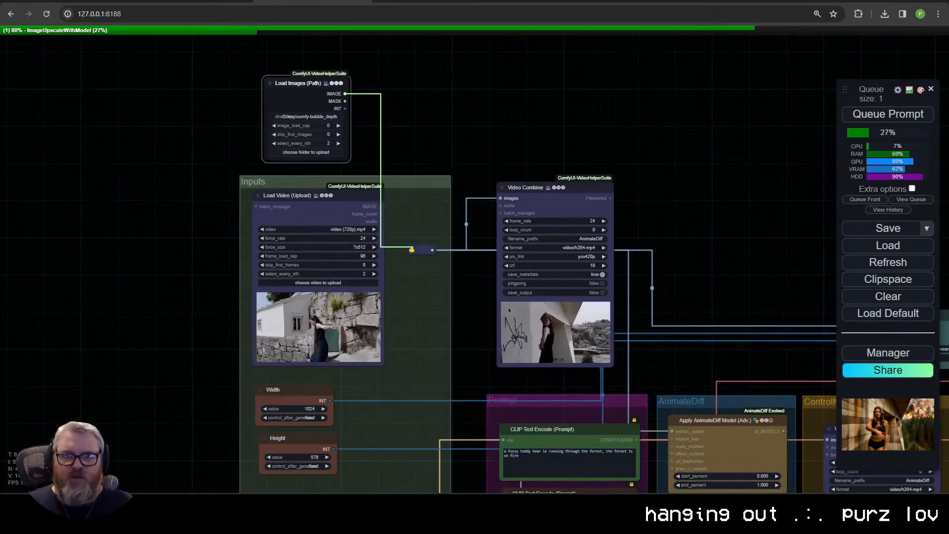
# Step: Move the image link from the Depth Anything input to the image input of Apply ControlNet (Advanced), bypassing the depth preprocessor
pyautogui.moveTo(624, 251); pyautogui.dragTo(190, 249)
pyautogui.moveTo(431, 257); pyautogui.dragTo(280, 186)
pyautogui.scroll(-1, 281, 186)
pyautogui.scroll(-2, 420, 202)
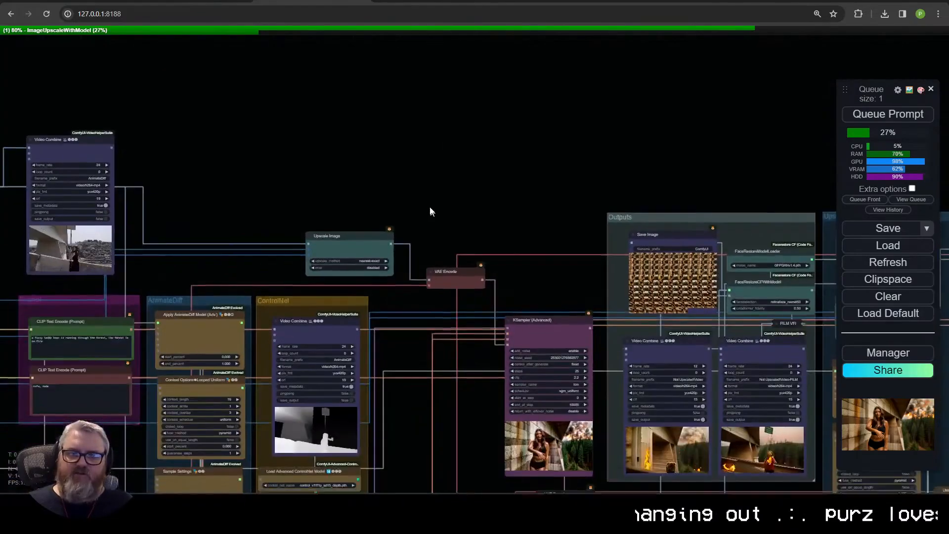
pyautogui.moveTo(429, 207); pyautogui.dragTo(508, 199)
pyautogui.scroll(3, 735, 188)
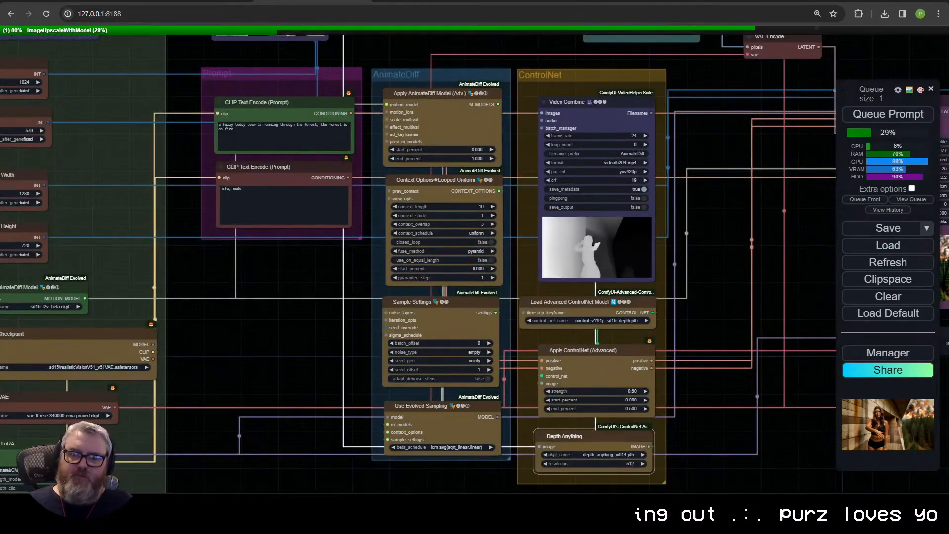
pyautogui.moveTo(539, 446); pyautogui.dragTo(539, 443)
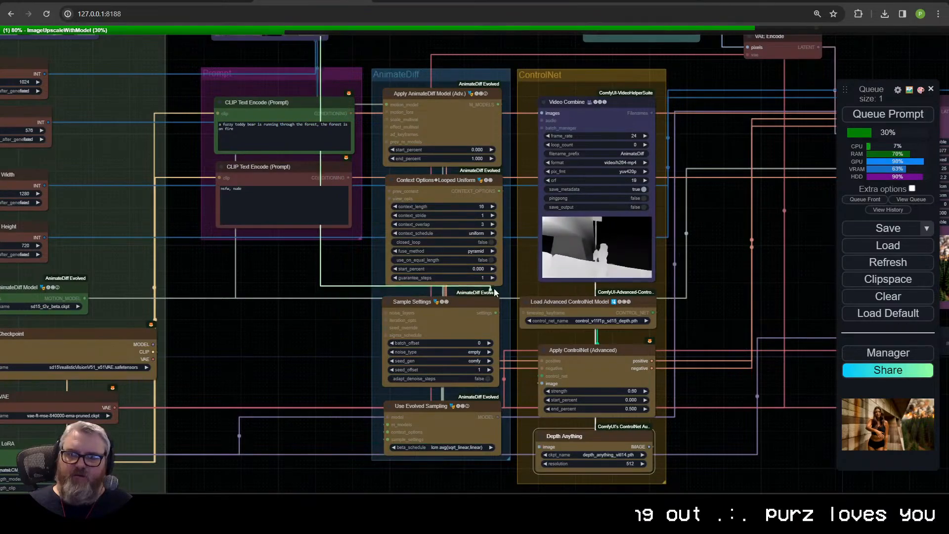
pyautogui.moveTo(541, 241); pyautogui.dragTo(547, 389)
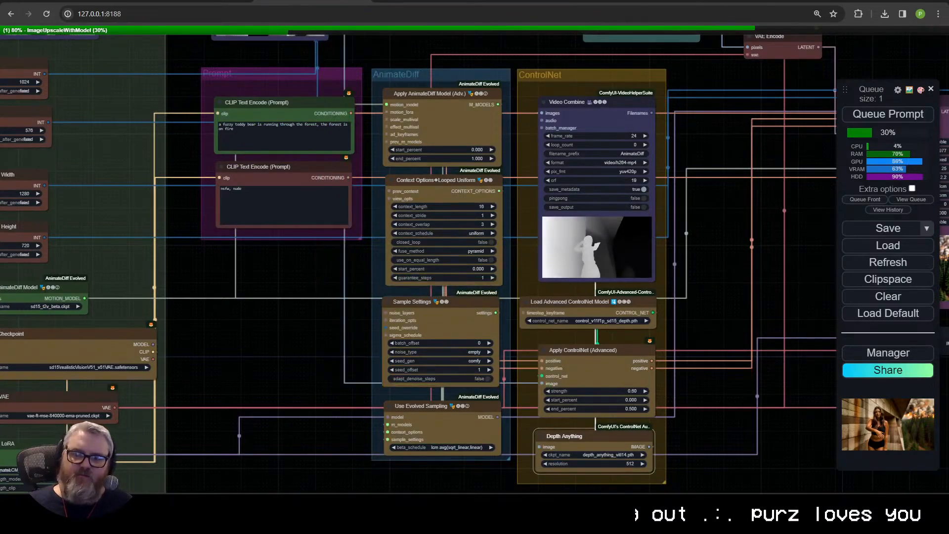
# Step: Examine the rewired image connections across the Inputs, AnimateDiff and ControlNet groups
pyautogui.scroll(-3, 537, 307)
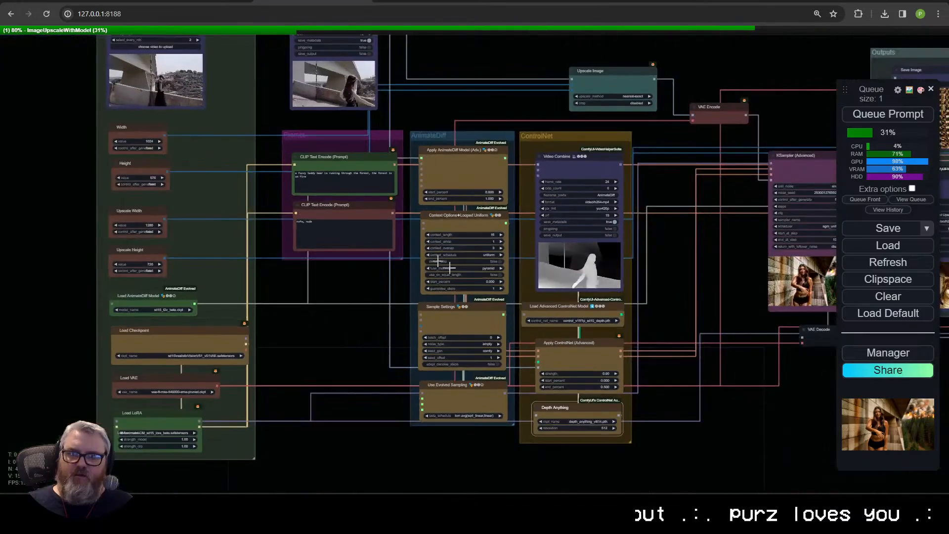
pyautogui.scroll(-1, 362, 276)
pyautogui.moveTo(362, 276); pyautogui.dragTo(297, 321)
pyautogui.scroll(3, 446, 232)
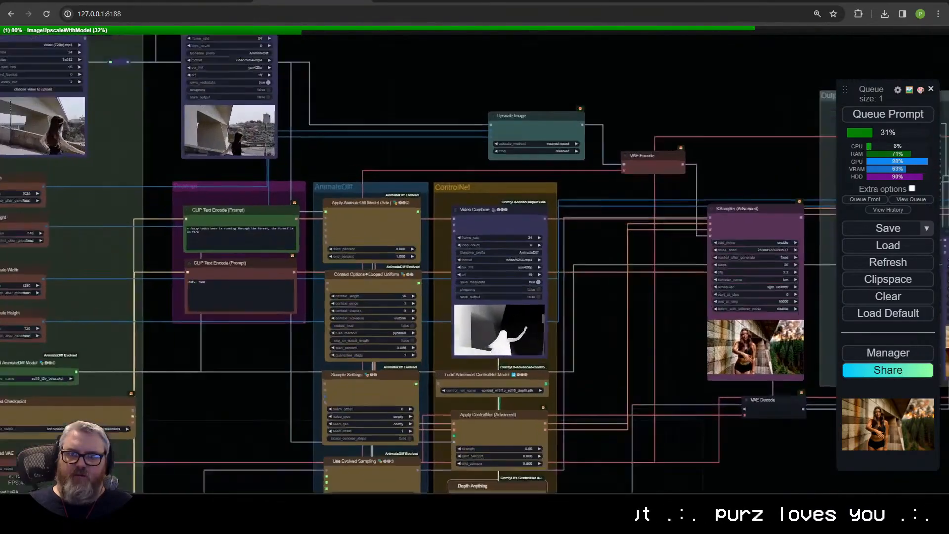
pyautogui.moveTo(346, 137); pyautogui.dragTo(529, 217)
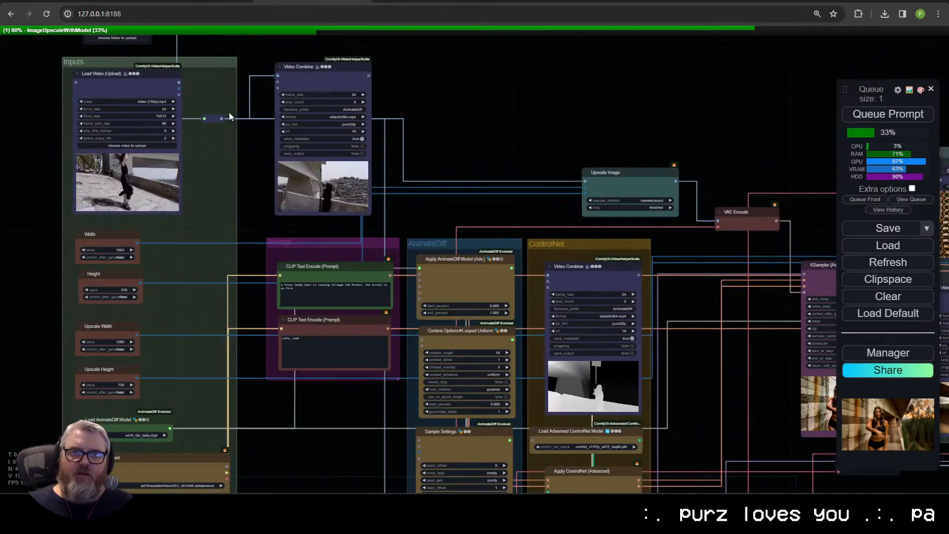
pyautogui.scroll(-2, 483, 174)
pyautogui.moveTo(483, 174); pyautogui.dragTo(438, 98)
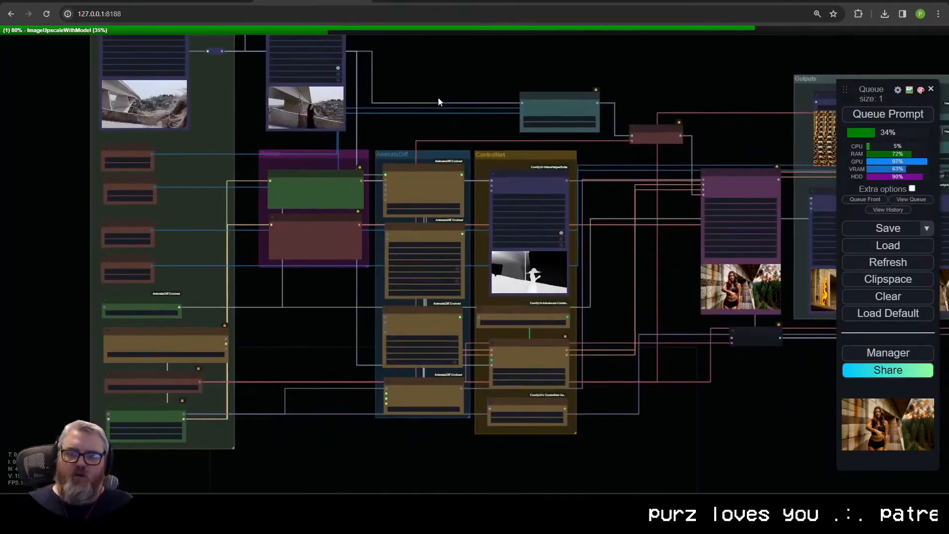
pyautogui.scroll(6, 572, 280)
pyautogui.scroll(1, 573, 280)
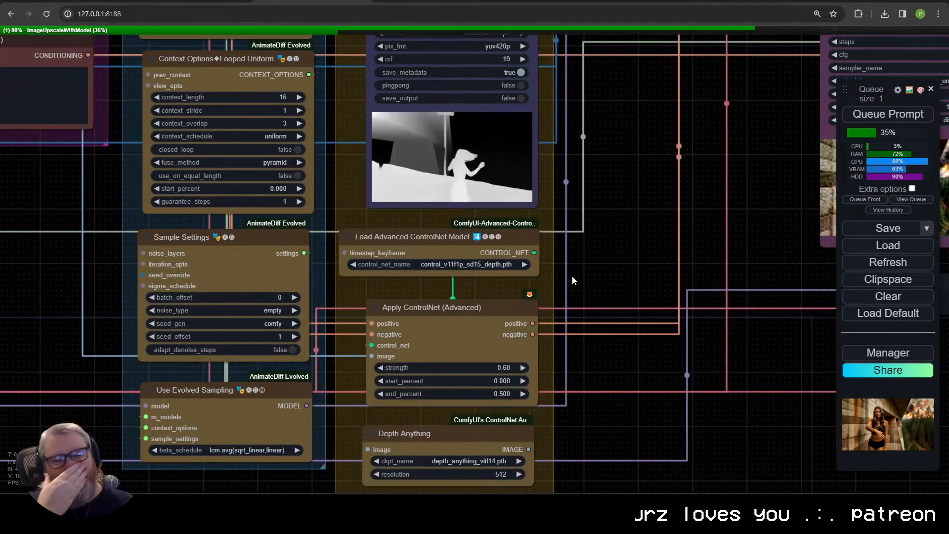
# Step: Change the Load Checkpoint node's model to sd15\dreamshaper_8.safetensors
pyautogui.moveTo(671, 220); pyautogui.dragTo(934, 316)
pyautogui.moveTo(366, 307); pyautogui.dragTo(735, 179)
pyautogui.click(358, 301)
pyautogui.click(402, 329)
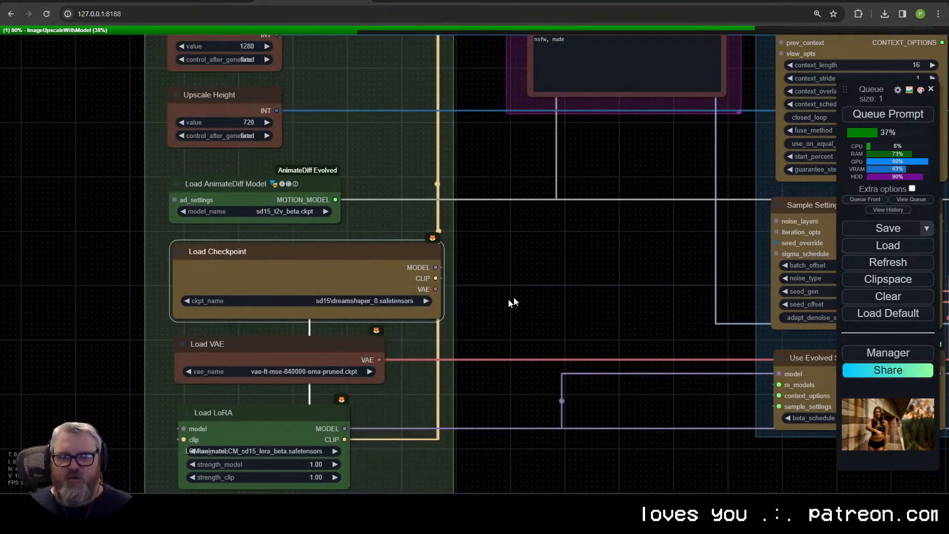
# Step: Replace the positive prompt with "red and blue balloons expanding from the center of a delicious birthday cake"
pyautogui.moveTo(512, 300); pyautogui.dragTo(408, 416)
pyautogui.moveTo(444, 297); pyautogui.dragTo(273, 464)
pyautogui.click(311, 247)
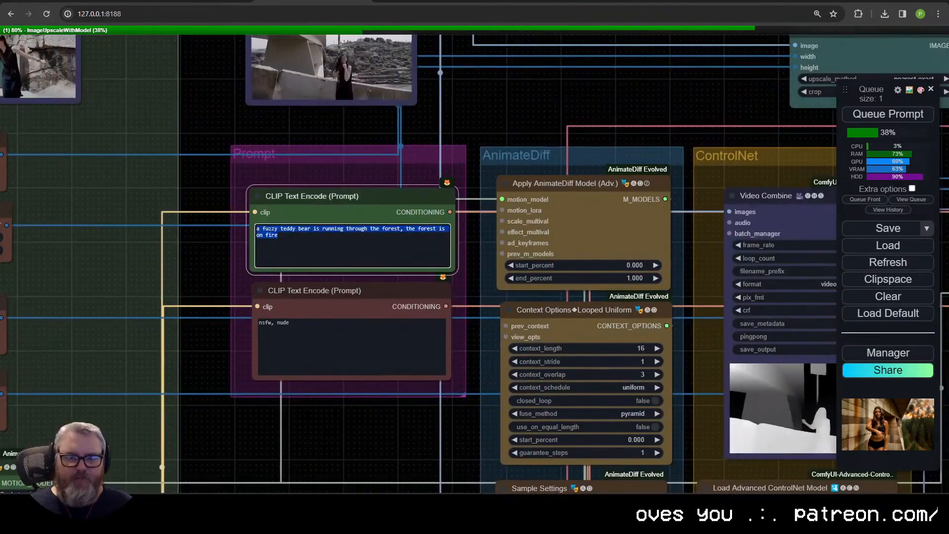
pyautogui.write('red and blue bal')
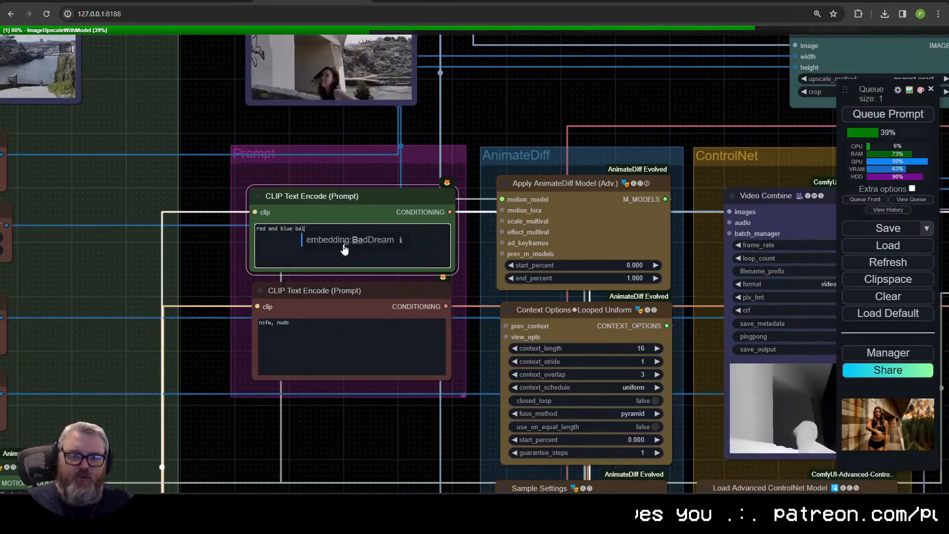
pyautogui.write('oons expan')
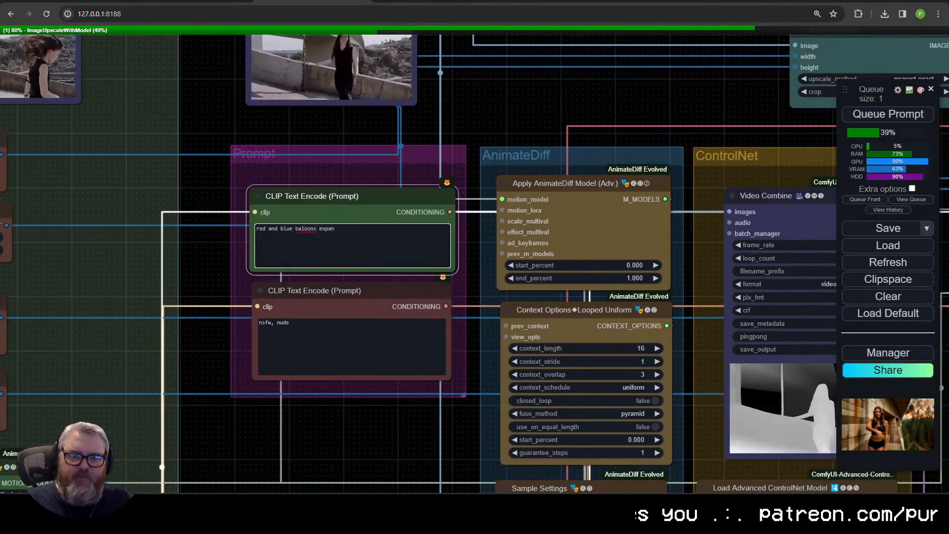
pyautogui.press('BackSpace')
pyautogui.press('BackSpace')
pyautogui.press('BackSpace')
pyautogui.press('BackSpace')
pyautogui.press('BackSpace')
pyautogui.press('BackSpace')
pyautogui.press('BackSpace')
pyautogui.press('BackSpace')
pyautogui.write('loons ex')
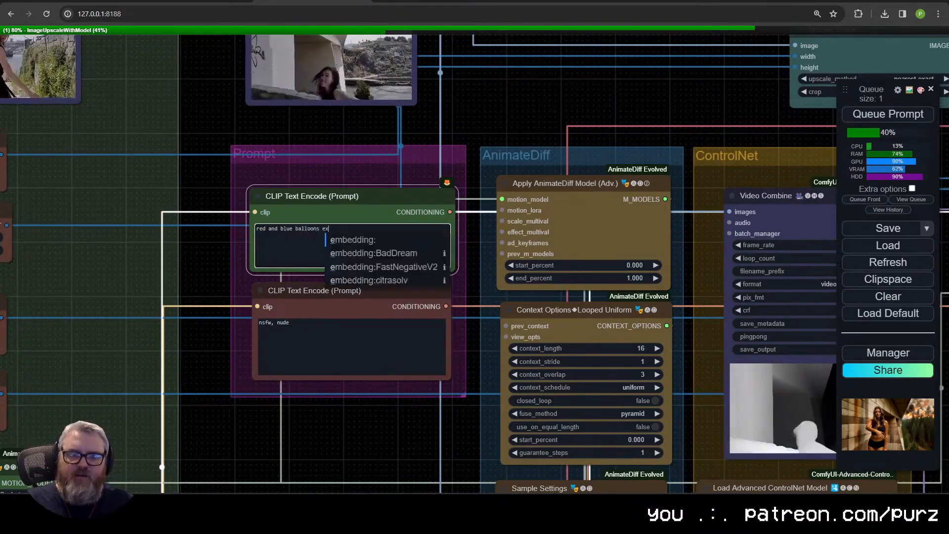
pyautogui.write('panding from the center o')
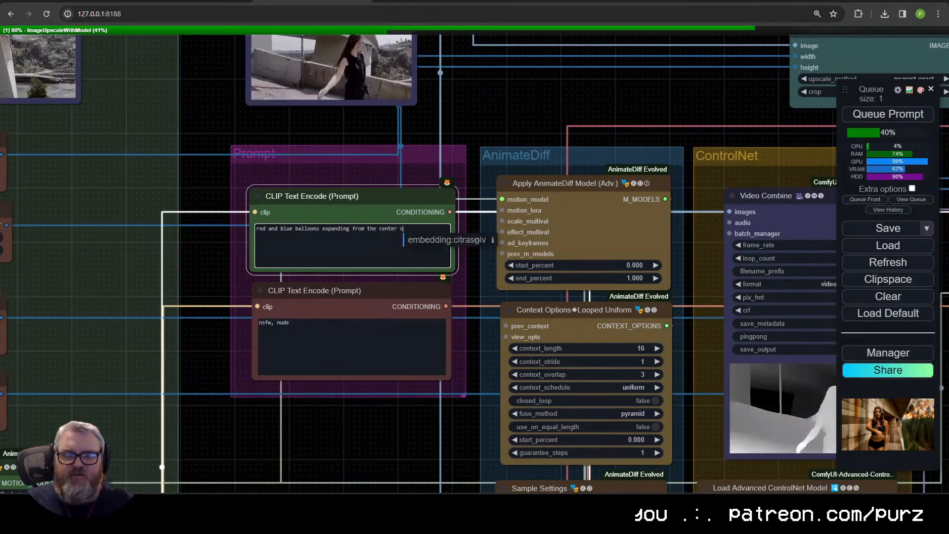
pyautogui.write('f a del')
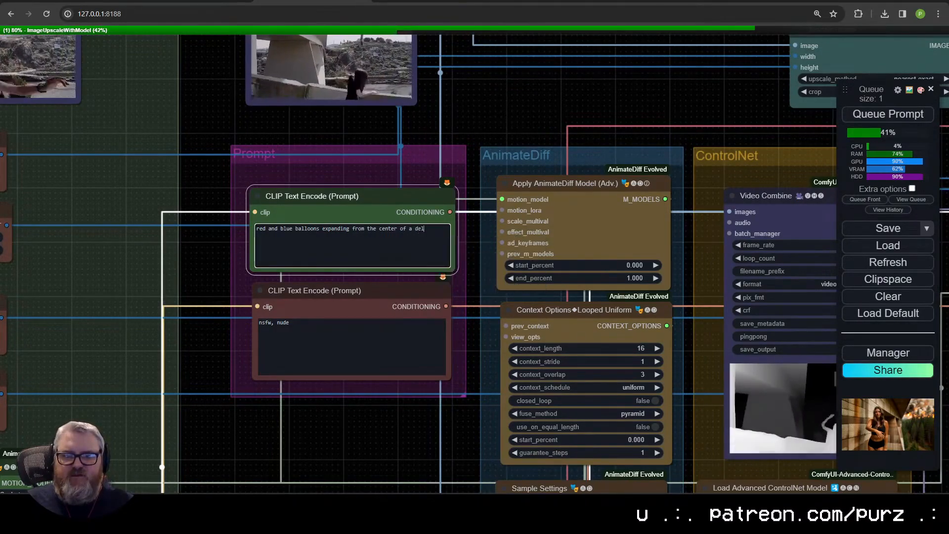
pyautogui.write('icious birthday cake')
# Step: Set the steps of the first KSampler (Advanced), ahead of the Outputs group, to 8
pyautogui.scroll(-4, 381, 425)
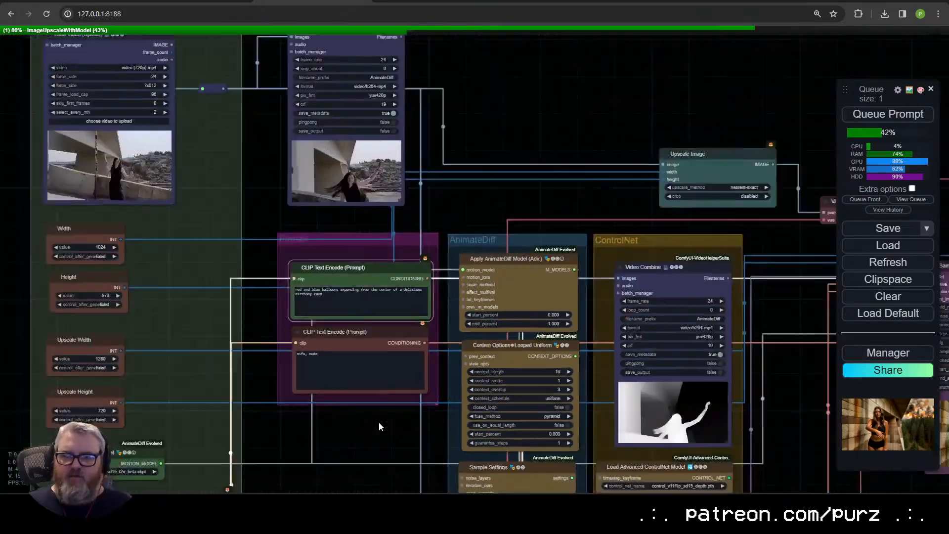
pyautogui.moveTo(381, 425); pyautogui.dragTo(146, 322)
pyautogui.moveTo(535, 329); pyautogui.dragTo(614, 182)
pyautogui.scroll(-4, 600, 294)
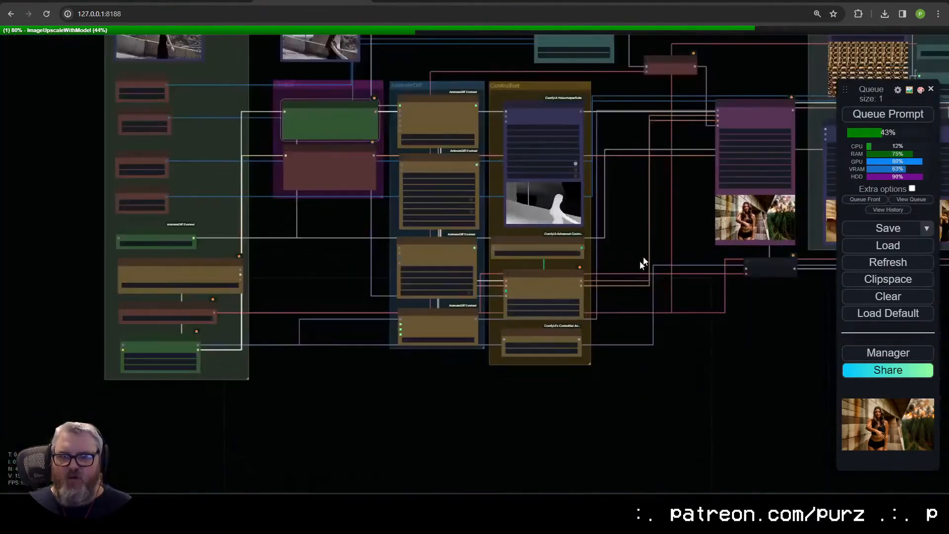
pyautogui.moveTo(652, 245); pyautogui.dragTo(791, 401)
pyautogui.scroll(12, 764, 351)
pyautogui.moveTo(756, 340); pyautogui.dragTo(119, 247)
pyautogui.click(370, 128)
pyautogui.write('6')
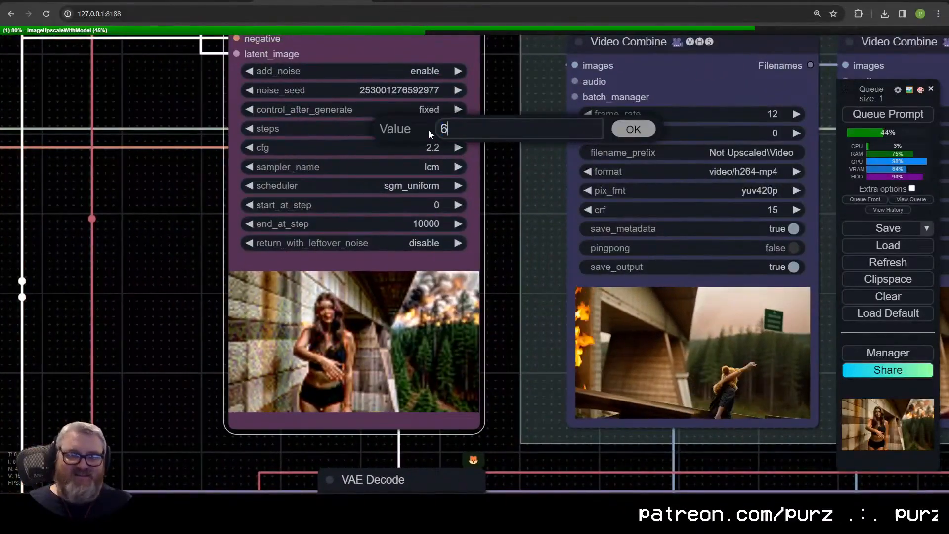
pyautogui.press('Return')
# Step: Stop the running upscale by closing all tabs of the ComfyUI terminal window, and relaunch the ComfyUI server
pyautogui.scroll(-6, 761, 211)
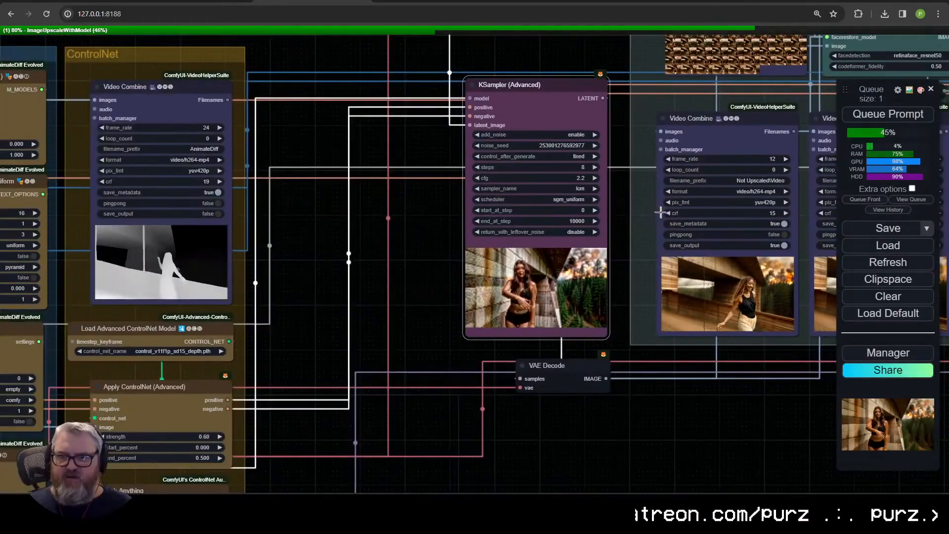
pyautogui.moveTo(435, 248); pyautogui.dragTo(105, 277)
pyautogui.scroll(-5, 247, 255)
pyautogui.scroll(5, 612, 182)
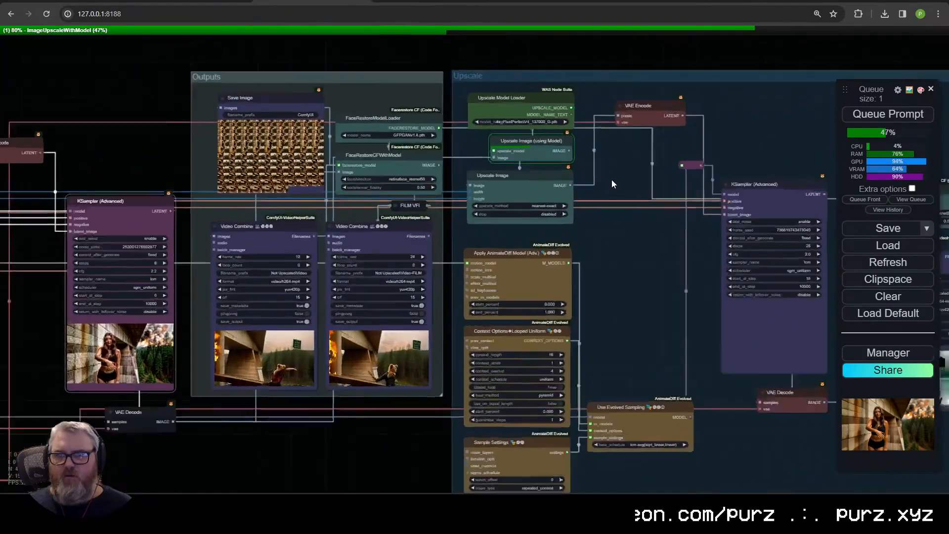
pyautogui.moveTo(612, 186); pyautogui.dragTo(331, 238)
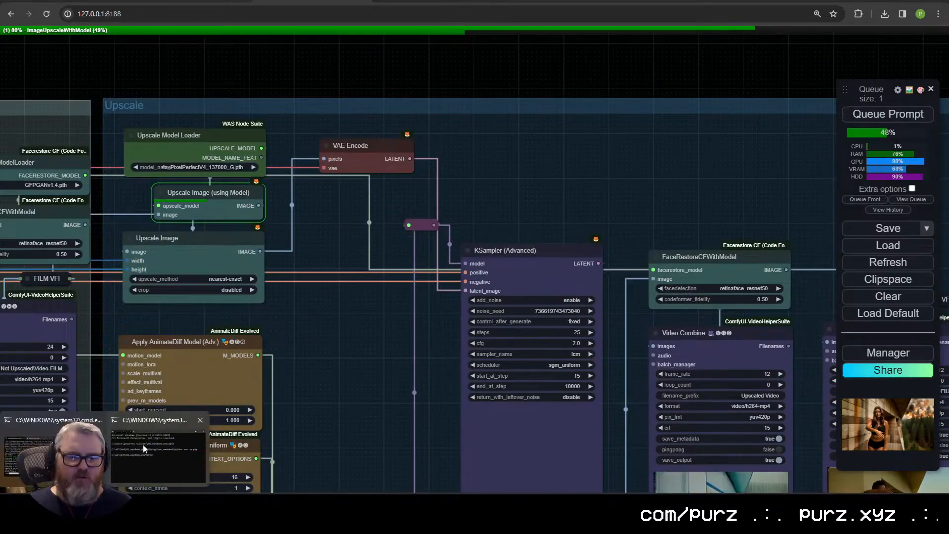
pyautogui.click(55, 454)
pyautogui.click(546, 52)
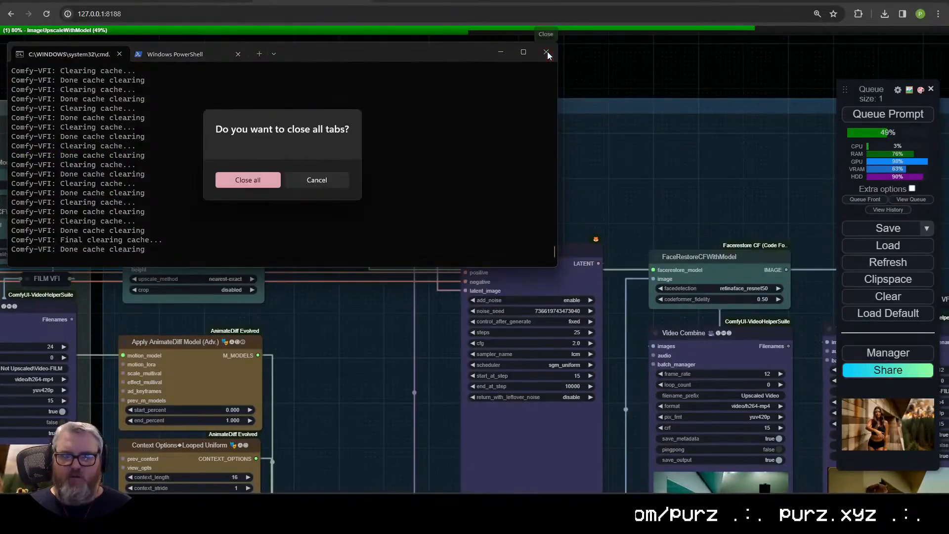
pyautogui.click(244, 180)
pyautogui.press('super+r')
pyautogui.press('Return')
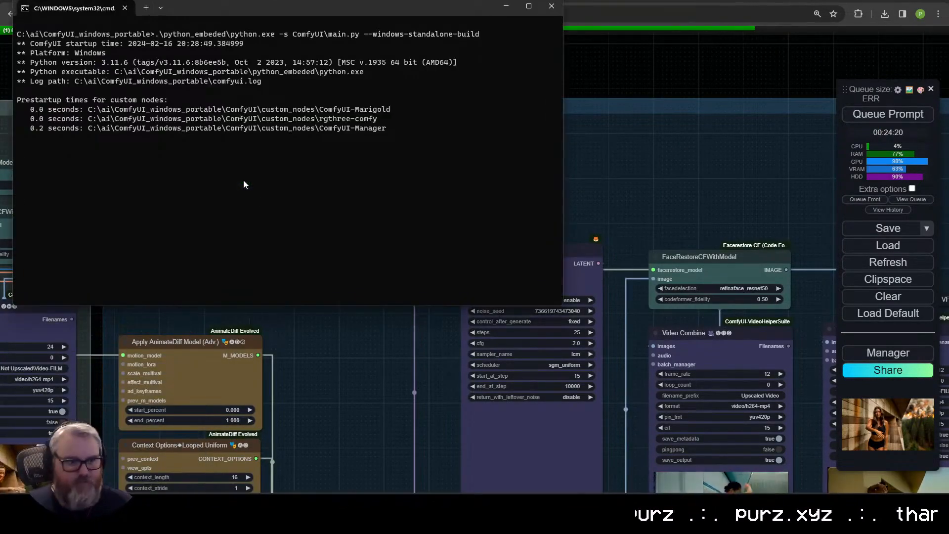
# Step: Return to the workflow in the browser and dismiss the Reconnecting message
pyautogui.click(360, 363)
pyautogui.scroll(-7, 359, 363)
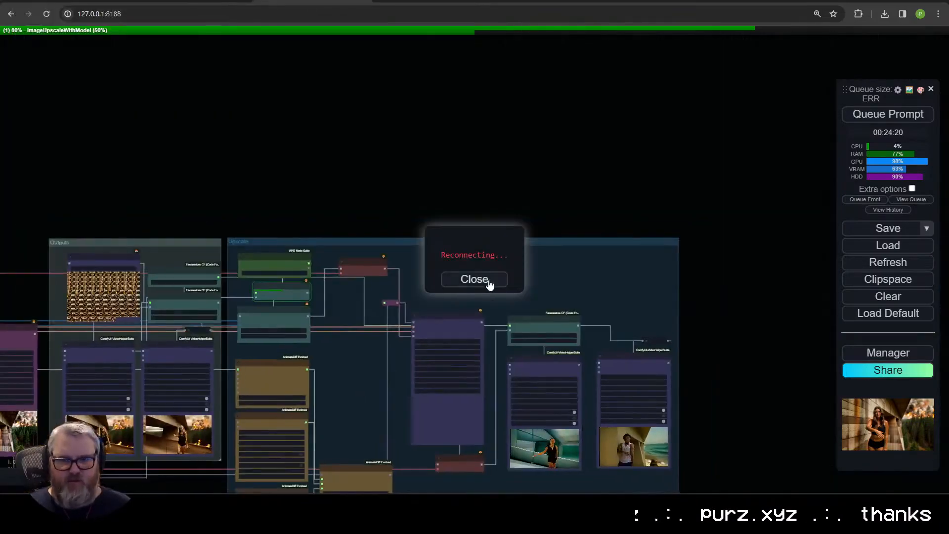
pyautogui.click(488, 282)
# Step: Inspect the first KSampler (Advanced) settings and the Video Combine nodes in the Outputs group
pyautogui.moveTo(149, 425); pyautogui.dragTo(589, 349)
pyautogui.scroll(2, 589, 349)
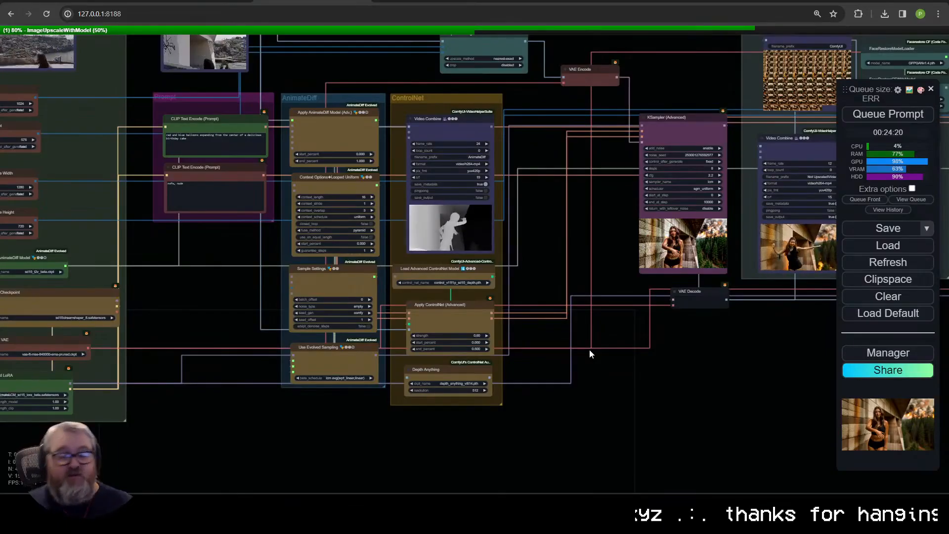
pyautogui.scroll(-1, 811, 298)
pyautogui.moveTo(829, 297); pyautogui.dragTo(512, 331)
pyautogui.scroll(12, 512, 330)
pyautogui.moveTo(581, 298); pyautogui.dragTo(561, 417)
pyautogui.scroll(3, 409, 397)
pyautogui.scroll(-5, 394, 420)
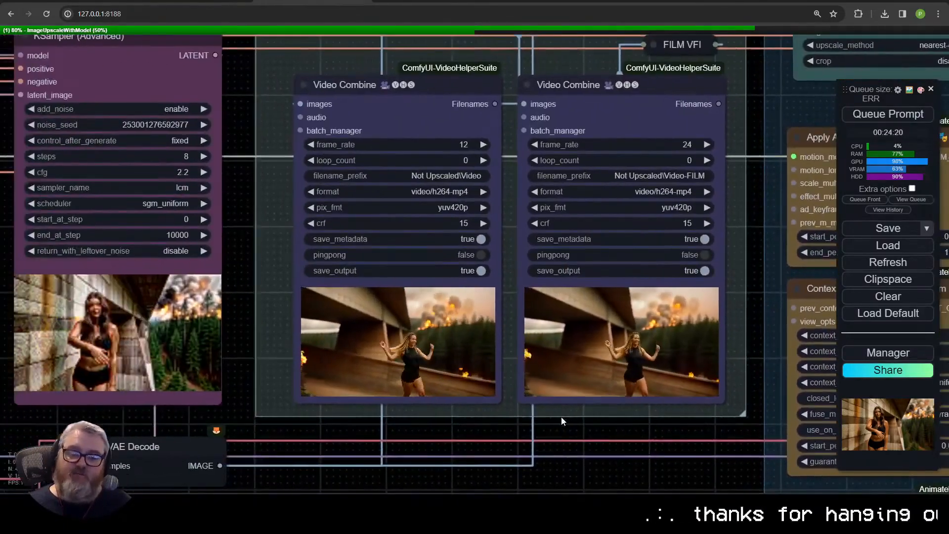
pyautogui.scroll(-4, 561, 416)
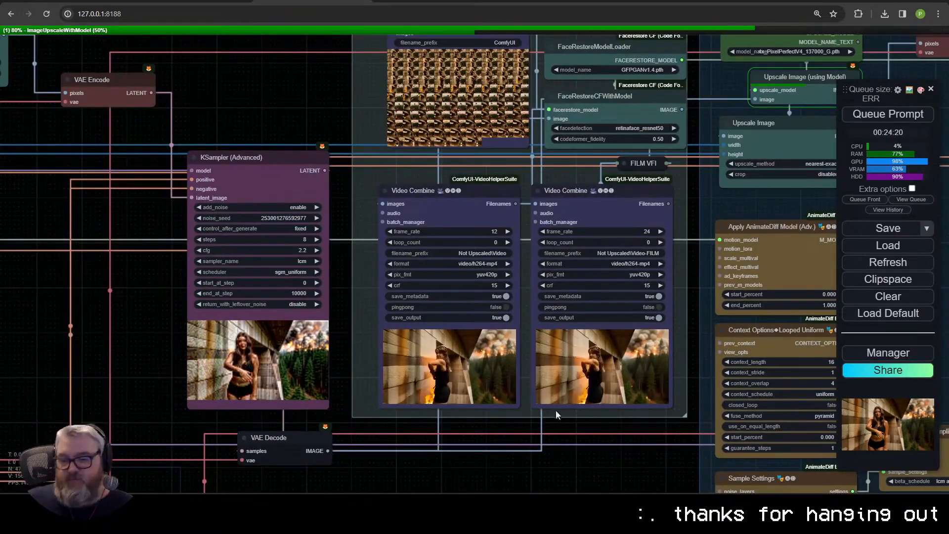
pyautogui.moveTo(120, 353); pyautogui.dragTo(337, 328)
pyautogui.scroll(-5, 317, 346)
# Step: Check the ComfyUI server's startup log in the terminal and return to the workflow
pyautogui.moveTo(233, 511)
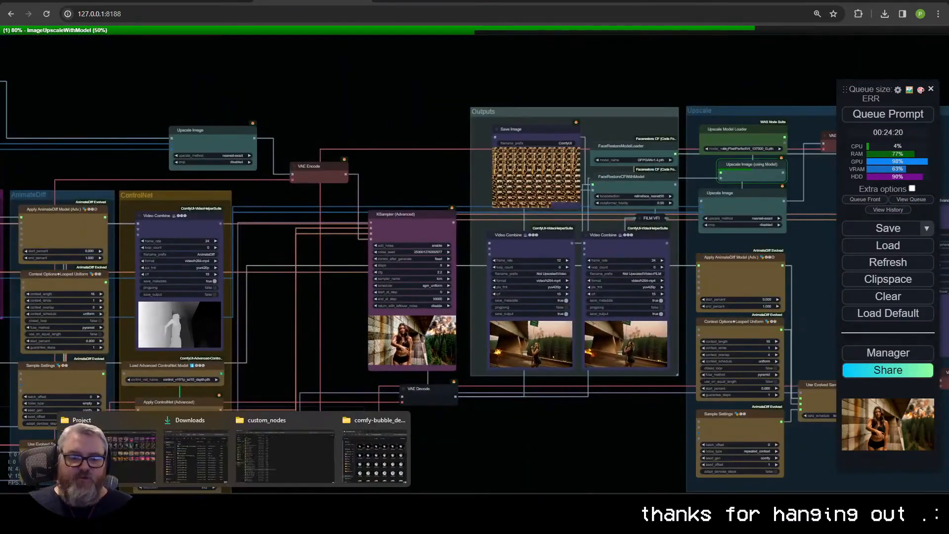
pyautogui.click(132, 423)
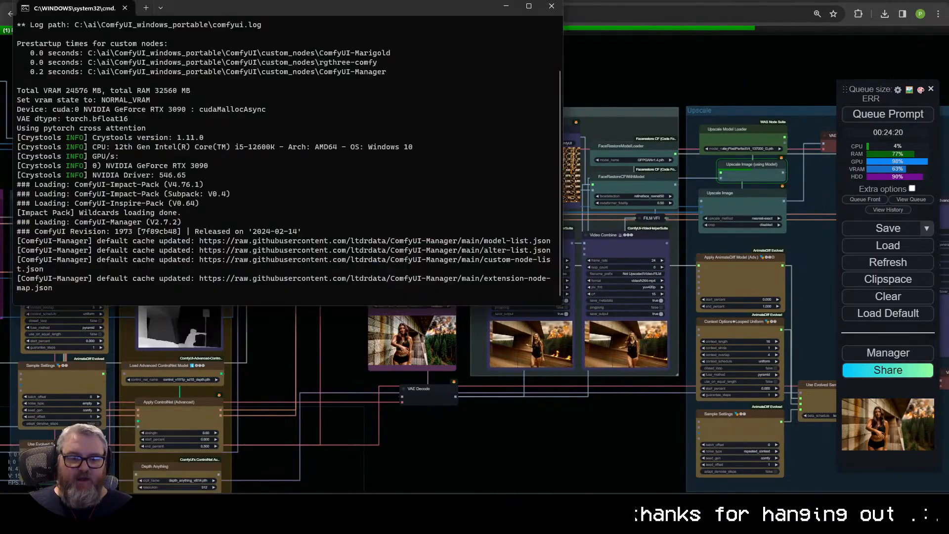
pyautogui.click(276, 329)
# Step: Review the positive and negative prompt texts in the Prompt group
pyautogui.scroll(8, 369, 389)
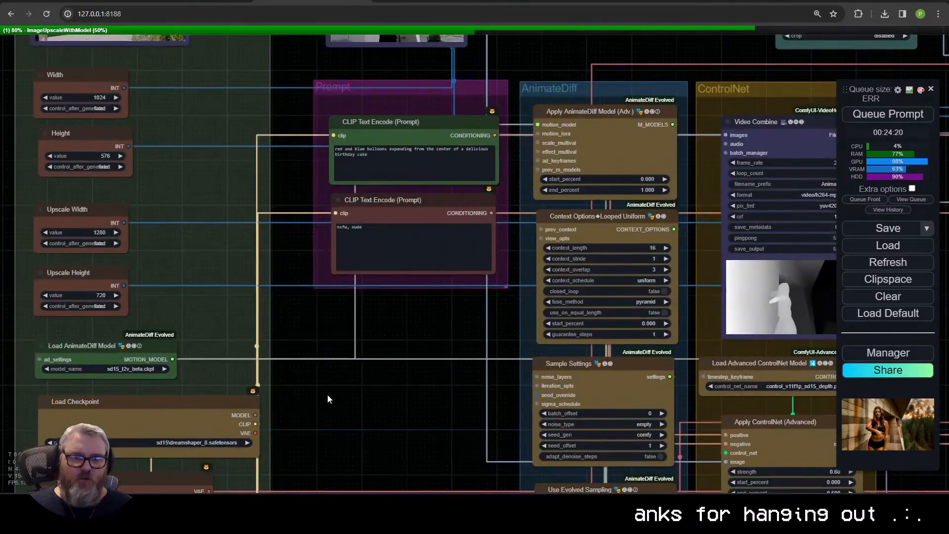
pyautogui.moveTo(327, 398); pyautogui.dragTo(369, 476)
pyautogui.scroll(-2, 443, 440)
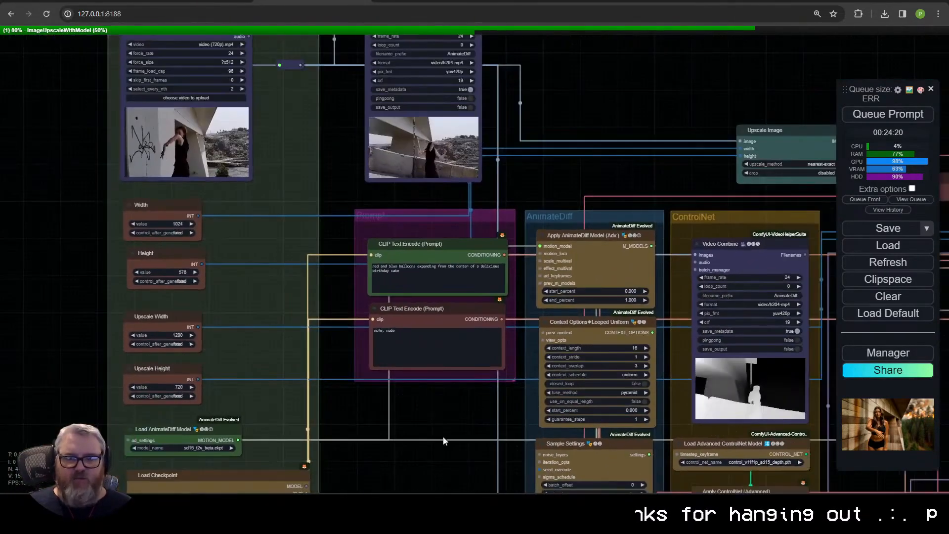
pyautogui.moveTo(444, 438); pyautogui.dragTo(405, 447)
pyautogui.scroll(5, 405, 448)
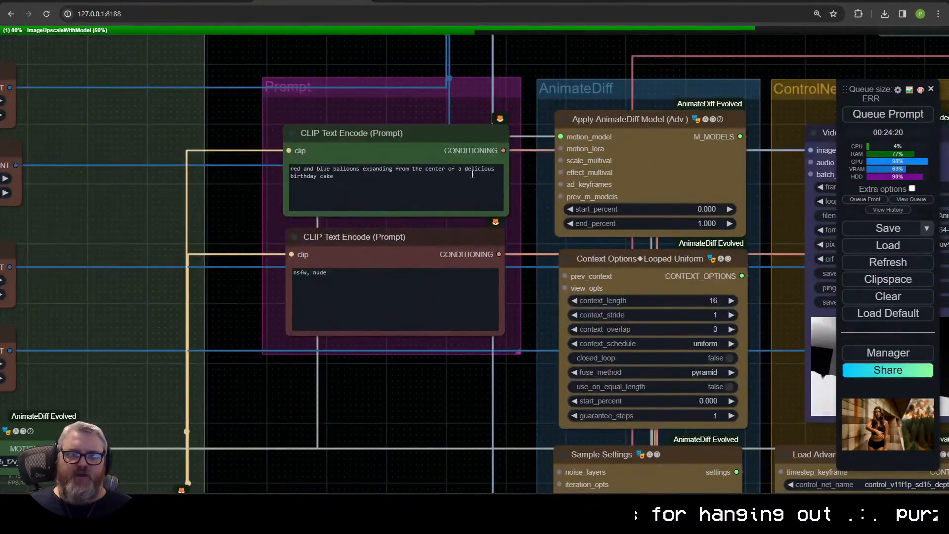
# Step: Examine the AnimateDiff and ControlNet group settings and their connections to the first KSampler (Advanced) node
pyautogui.scroll(-5, 410, 385)
pyautogui.moveTo(297, 345); pyautogui.dragTo(216, 320)
pyautogui.scroll(-4, 297, 360)
pyautogui.moveTo(351, 392); pyautogui.dragTo(364, 252)
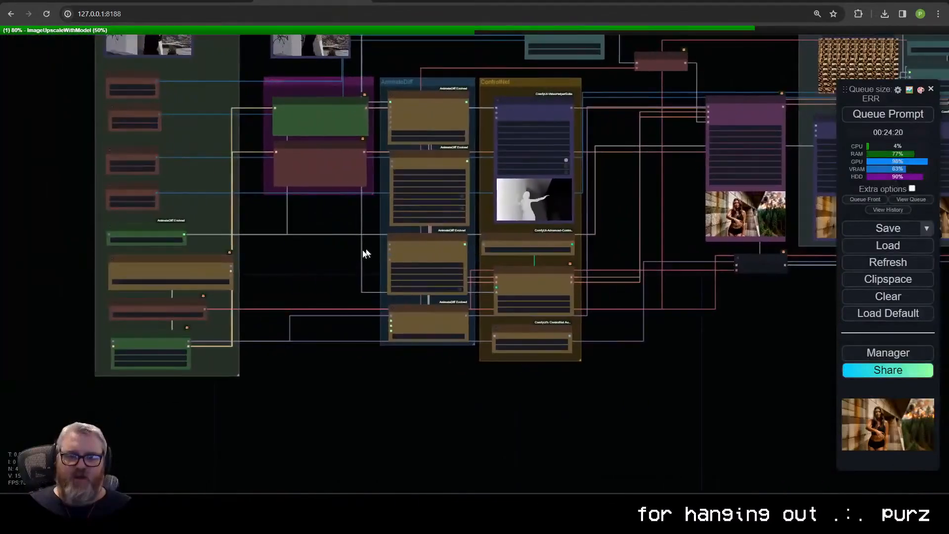
pyautogui.scroll(6, 343, 251)
pyautogui.moveTo(284, 254); pyautogui.dragTo(155, 354)
pyautogui.scroll(-3, 504, 256)
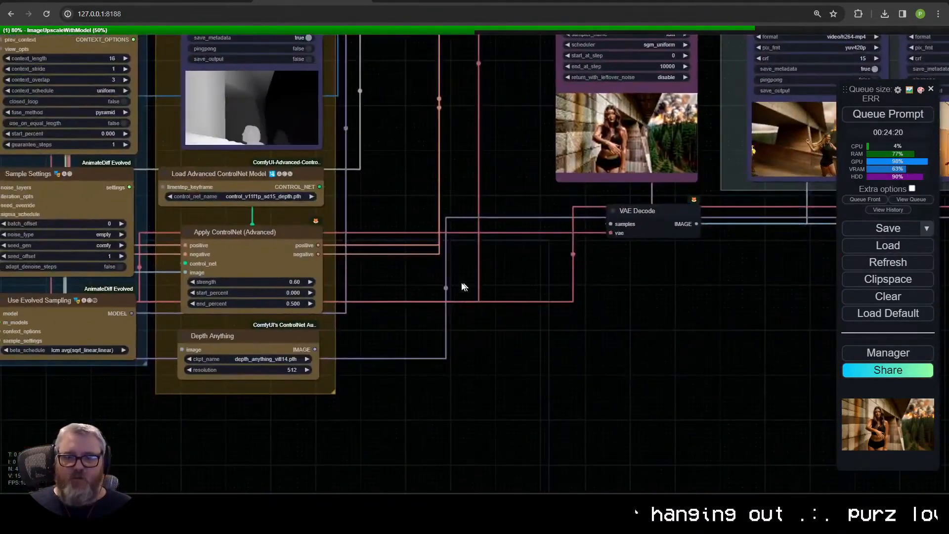
pyautogui.scroll(-5, 437, 299)
pyautogui.moveTo(451, 247); pyautogui.dragTo(345, 404)
# Step: Check the server's terminal, then queue the prompt in the workflow and display the queue's running and pending items
pyautogui.hotkey('alt', 'Tab')
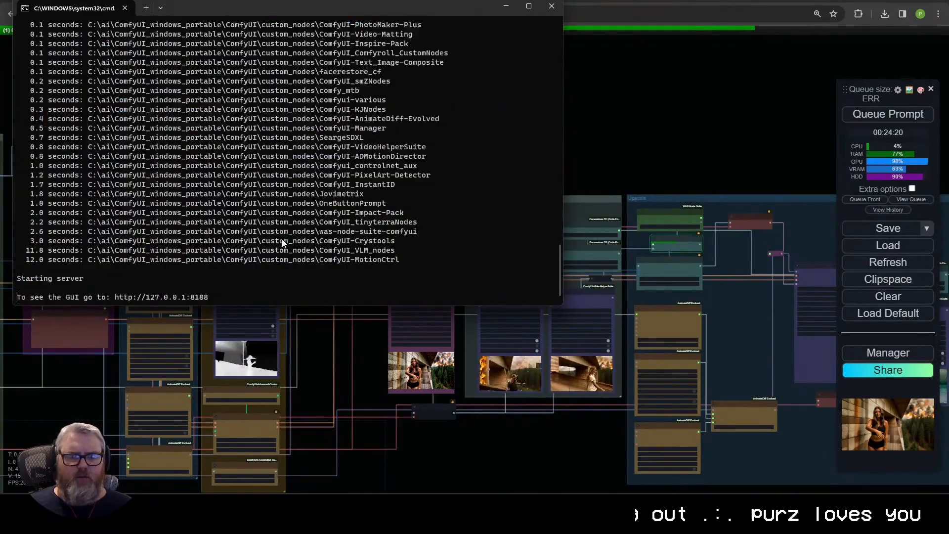
pyautogui.click(382, 444)
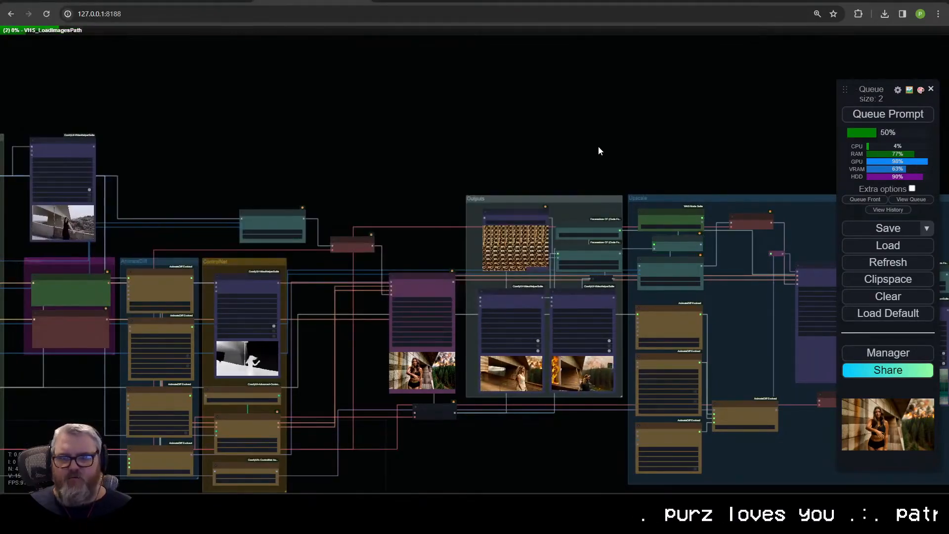
pyautogui.click(911, 199)
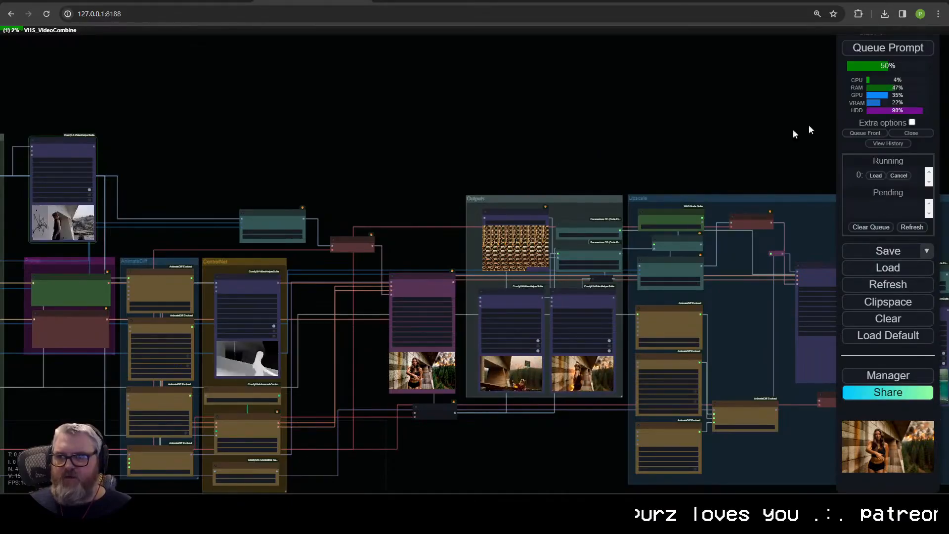
# Step: Inspect the bubble depth preview and examine the Inputs, Prompt, AnimateDiff and ControlNet groups during the run
pyautogui.scroll(10, 333, 273)
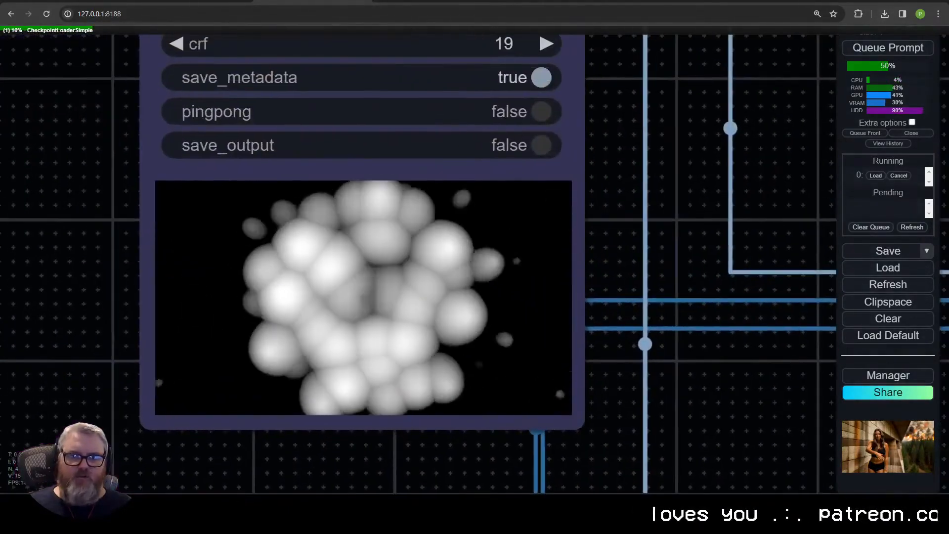
pyautogui.scroll(-8, 299, 178)
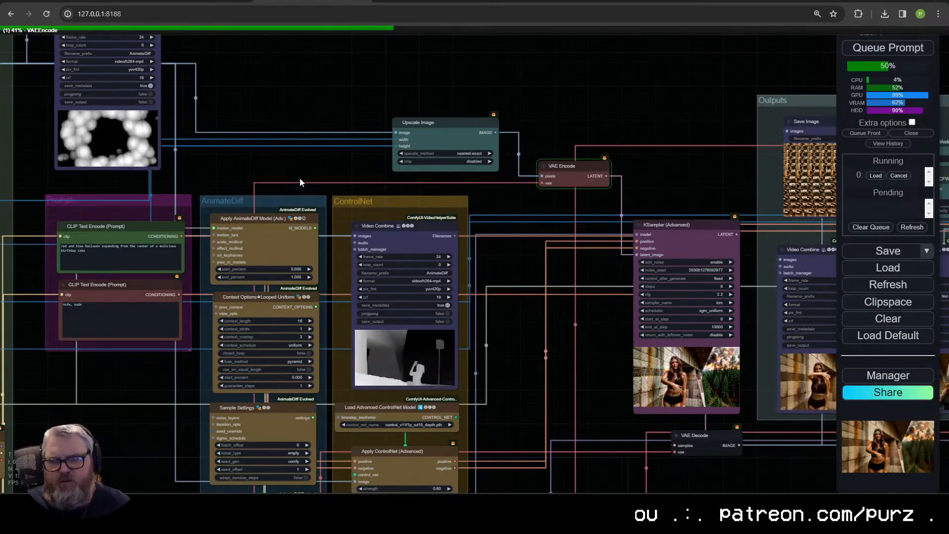
pyautogui.moveTo(299, 182); pyautogui.dragTo(733, 321)
pyautogui.moveTo(241, 105); pyautogui.dragTo(64, 102)
pyautogui.moveTo(558, 467); pyautogui.dragTo(264, 186)
pyautogui.scroll(-2, 547, 357)
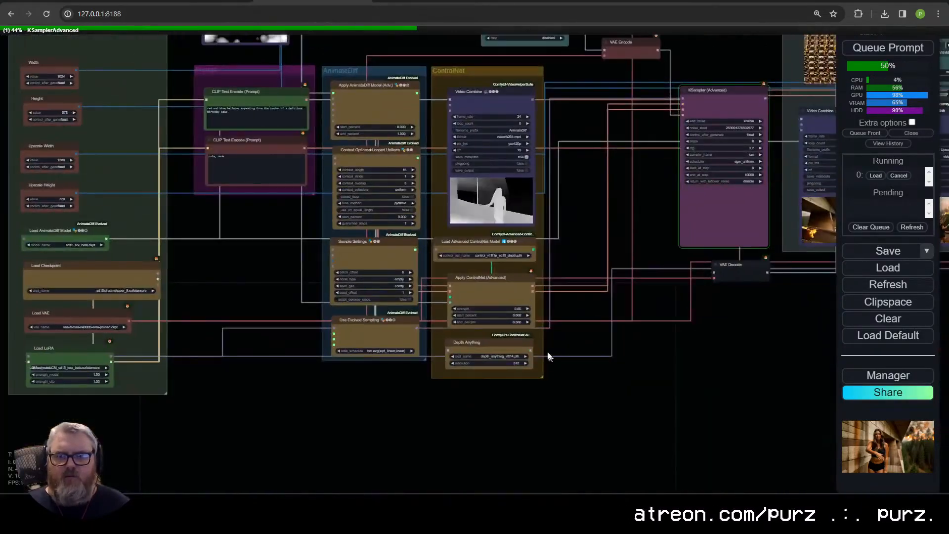
pyautogui.scroll(4, 561, 268)
pyautogui.moveTo(561, 268); pyautogui.dragTo(564, 417)
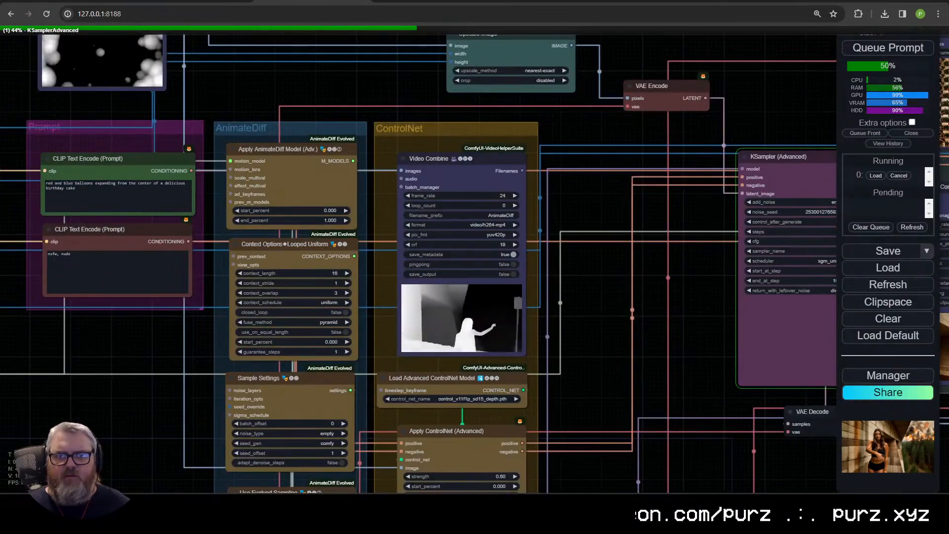
# Step: Reposition the reroute node between the Load Images (Path) node and the bubble depth Video Combine node
pyautogui.scroll(4, 587, 332)
pyautogui.scroll(-4, 587, 333)
pyautogui.moveTo(587, 332); pyautogui.dragTo(835, 432)
pyautogui.moveTo(607, 263)
pyautogui.mouseDown()
pyautogui.moveTo(465, 144)
pyautogui.moveTo(607, 263)
pyautogui.mouseUp()
pyautogui.moveTo(507, 208); pyautogui.dragTo(701, 432)
pyautogui.moveTo(356, 278); pyautogui.dragTo(428, 163)
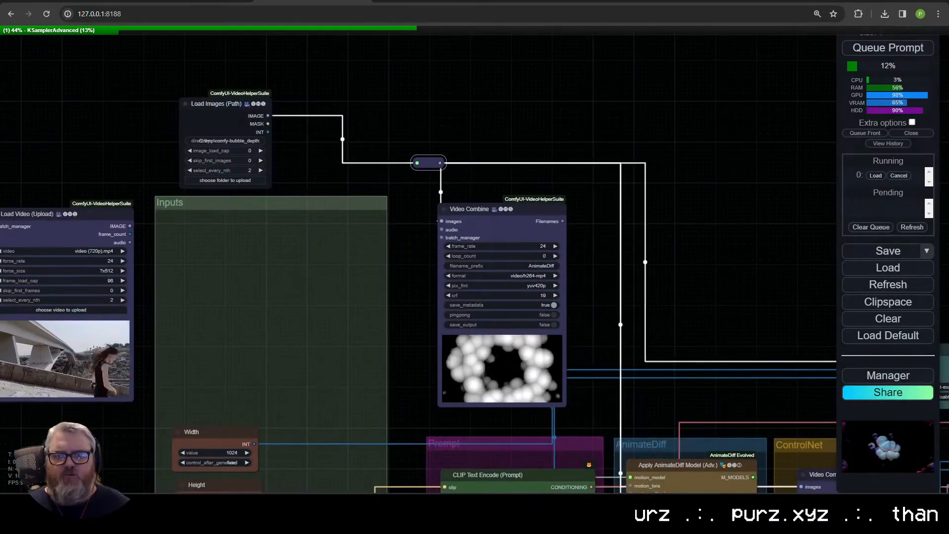
pyautogui.moveTo(674, 246); pyautogui.dragTo(422, 25)
pyautogui.moveTo(520, 188); pyautogui.dragTo(683, 292)
pyautogui.scroll(-4, 683, 292)
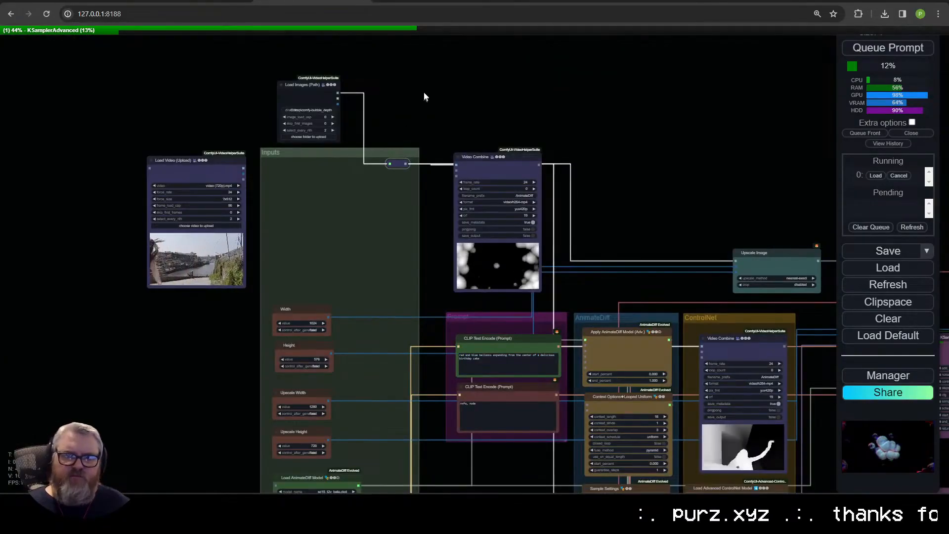
# Step: Inspect the first KSampler (Advanced) node's settings and its live sampling preview
pyautogui.moveTo(800, 366); pyautogui.dragTo(301, 144)
pyautogui.scroll(14, 426, 274)
pyautogui.moveTo(426, 274); pyautogui.dragTo(391, 371)
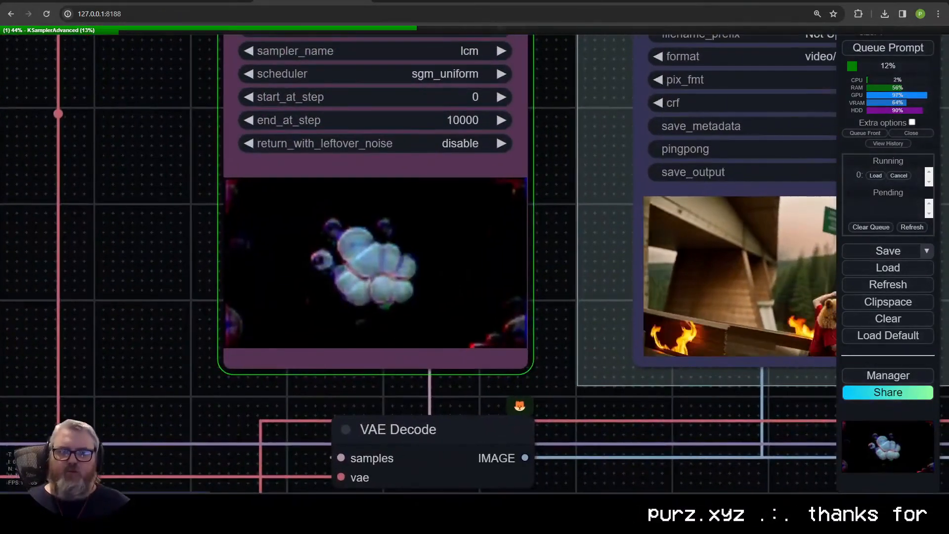
pyautogui.scroll(-6, 319, 233)
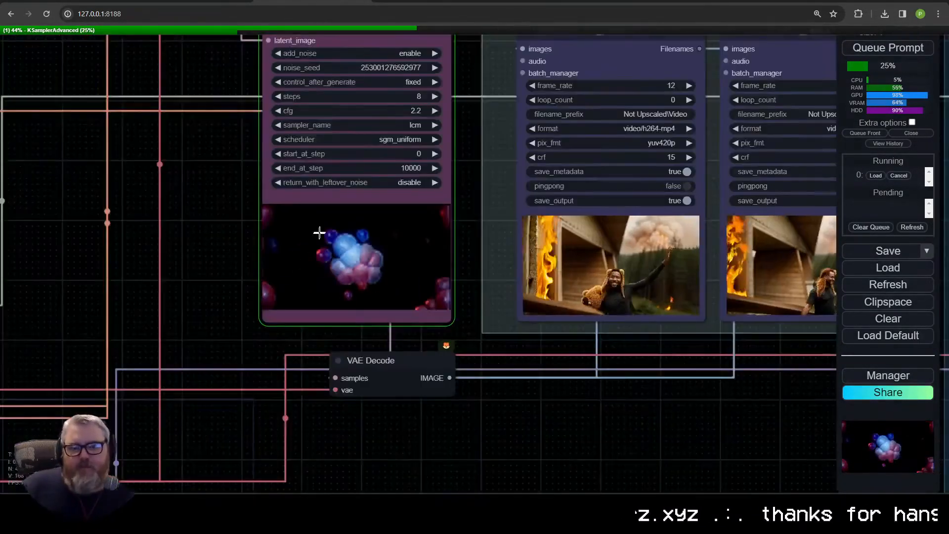
pyautogui.moveTo(175, 194); pyautogui.dragTo(172, 267)
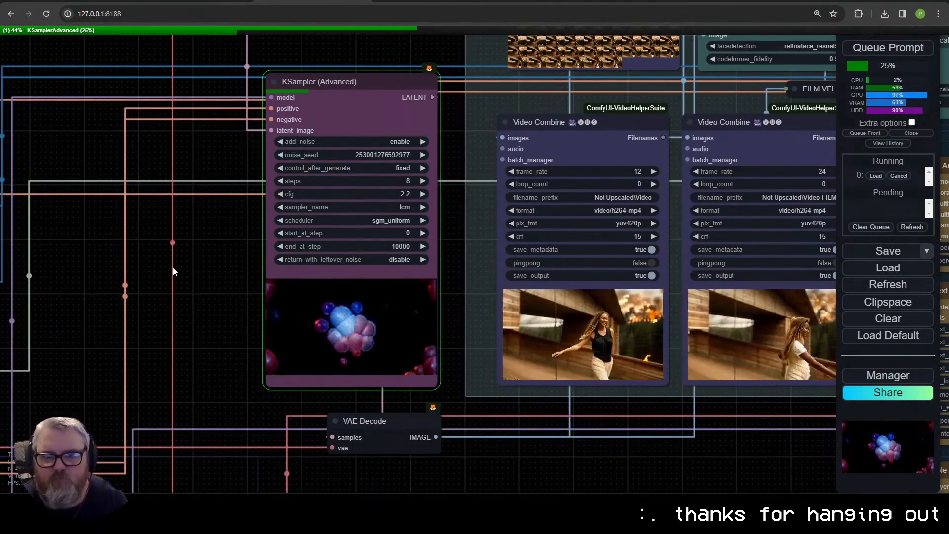
# Step: Move the Load Video (Upload) node back inside the Inputs group, above the Width node
pyautogui.scroll(-6, 172, 268)
pyautogui.moveTo(159, 266); pyautogui.dragTo(702, 297)
pyautogui.moveTo(138, 378); pyautogui.dragTo(431, 533)
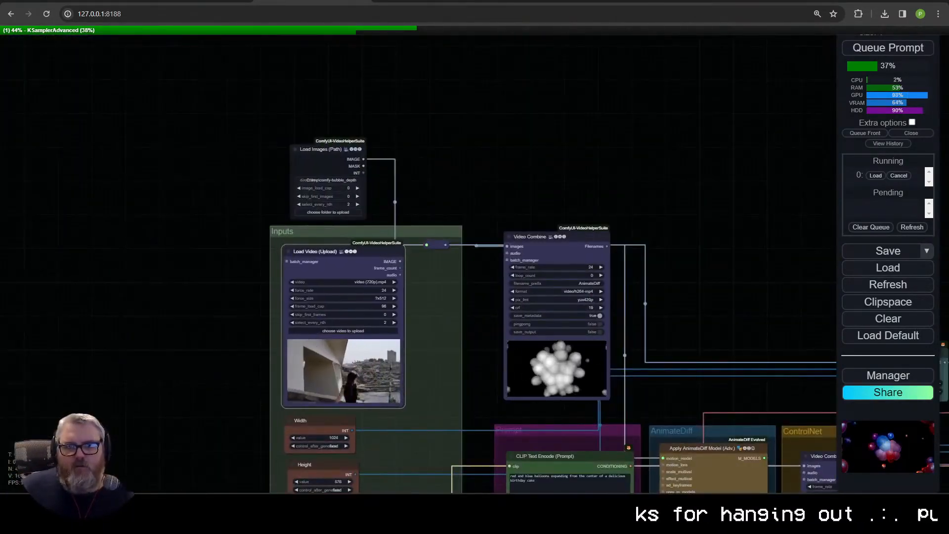
pyautogui.moveTo(820, 317); pyautogui.dragTo(450, 174)
pyautogui.scroll(-8, 450, 174)
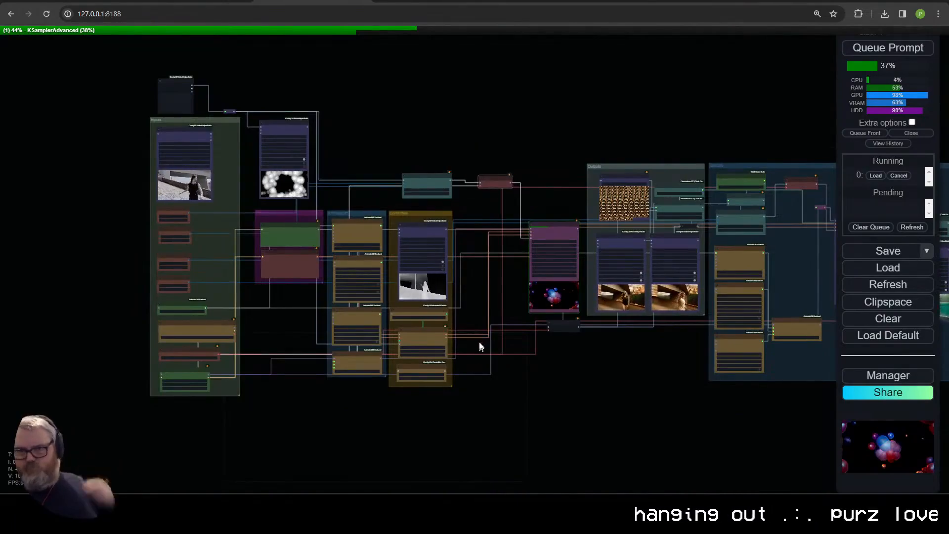
# Step: Monitor the balloon preview in the first KSampler (Advanced) node until sampling finishes
pyautogui.moveTo(479, 346); pyautogui.dragTo(265, 437)
pyautogui.scroll(5, 265, 437)
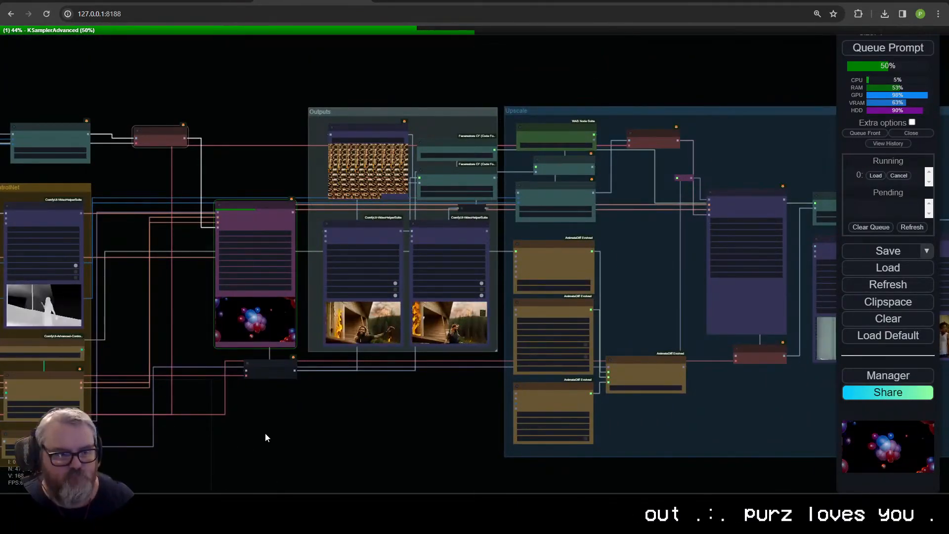
pyautogui.moveTo(170, 381); pyautogui.dragTo(264, 378)
pyautogui.scroll(13, 264, 377)
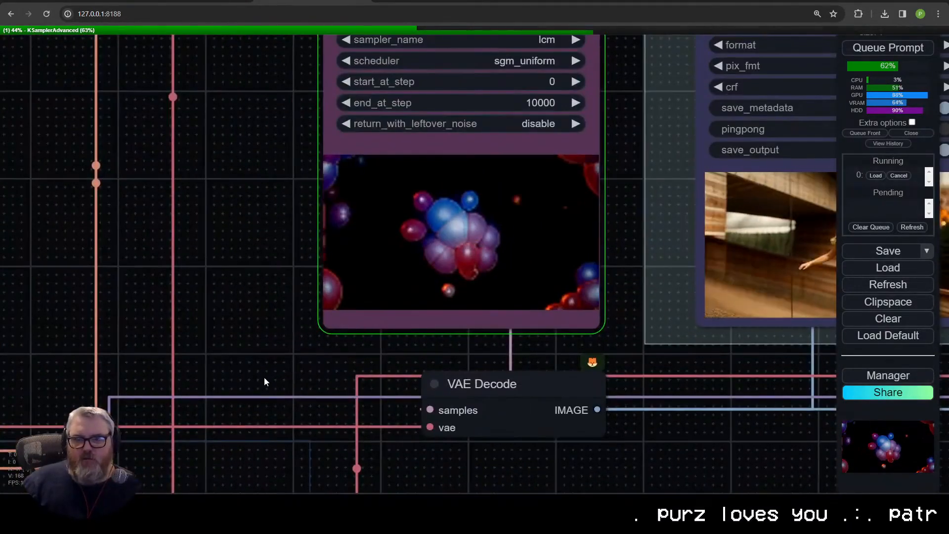
pyautogui.scroll(-5, 519, 289)
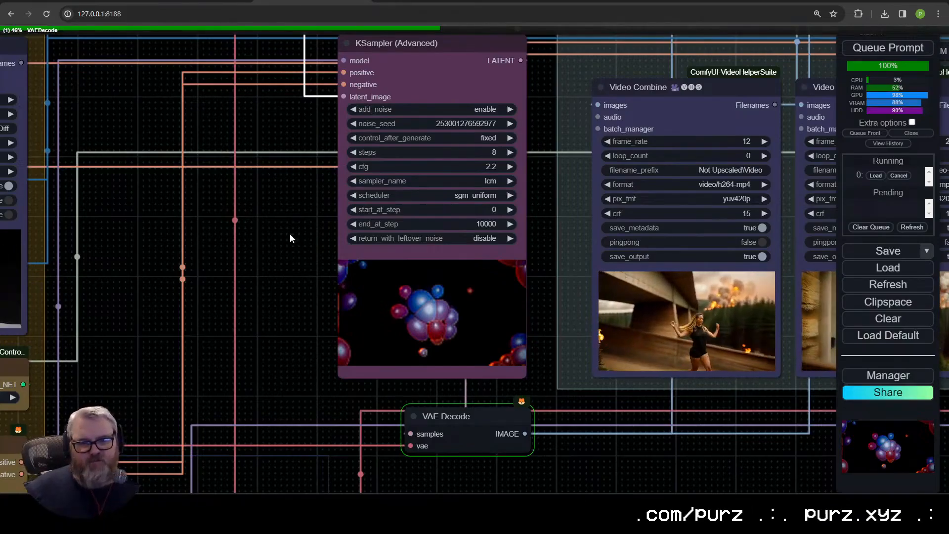
# Step: Inspect the new balloon video in the 12 fps Video Combine node and the saved frames in the Outputs group
pyautogui.moveTo(290, 233); pyautogui.dragTo(93, 201)
pyautogui.moveTo(636, 400); pyautogui.dragTo(449, 409)
pyautogui.scroll(-3, 490, 393)
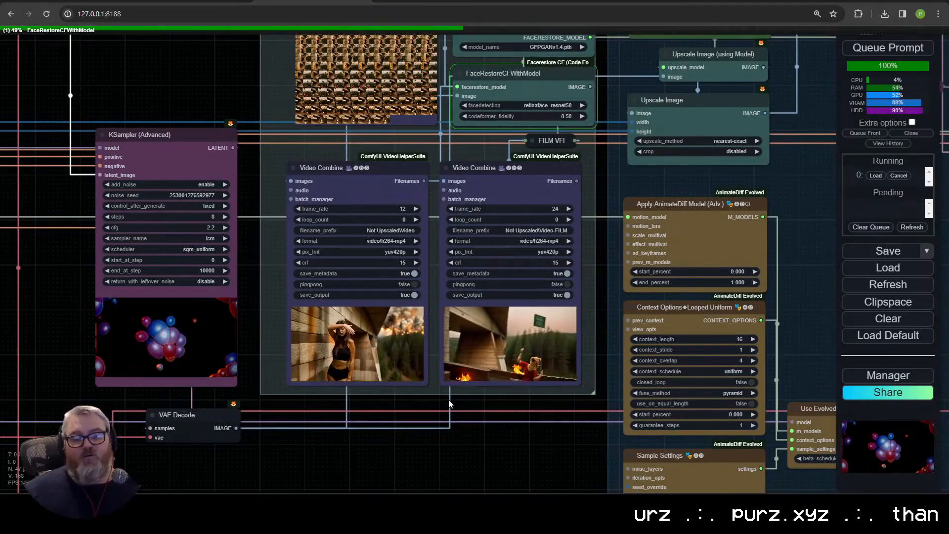
pyautogui.scroll(5, 363, 391)
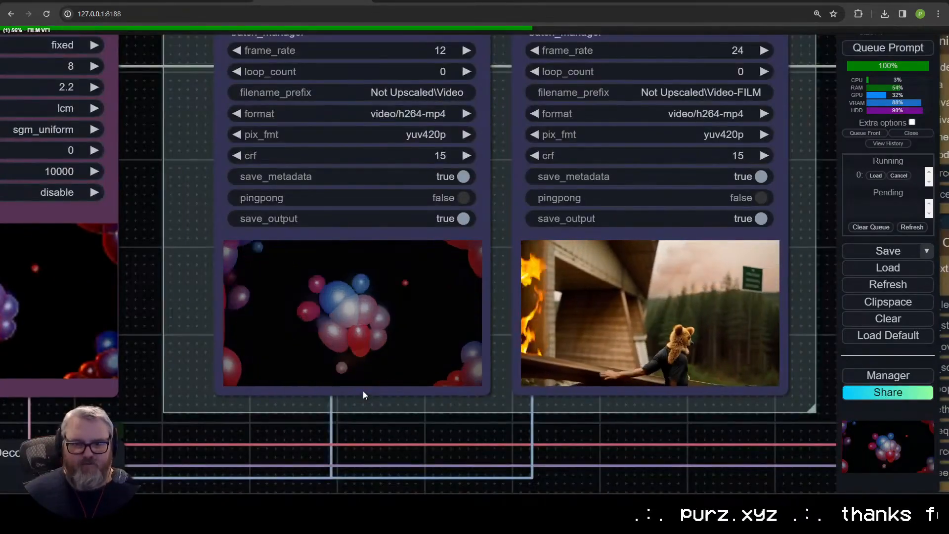
pyautogui.scroll(-5, 363, 390)
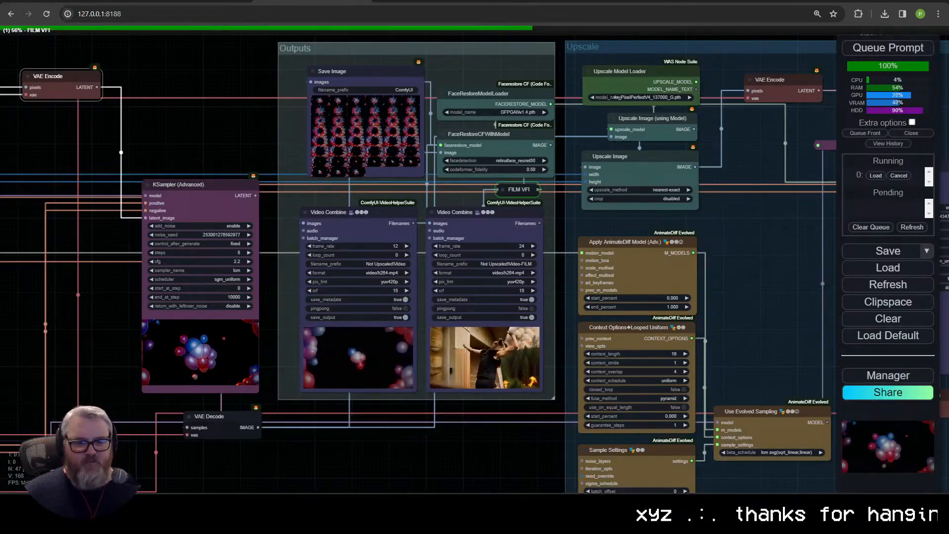
pyautogui.scroll(-2, 353, 456)
pyautogui.moveTo(327, 460); pyautogui.dragTo(357, 458)
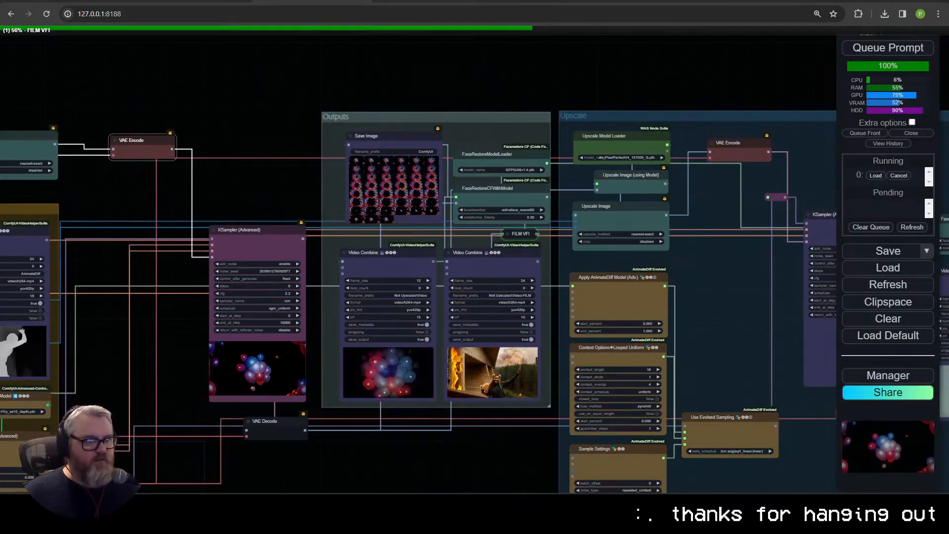
# Step: Review the Inputs group, then compare the 12 fps and 24 fps balloon videos in the Outputs group
pyautogui.moveTo(448, 455); pyautogui.dragTo(620, 393)
pyautogui.moveTo(263, 312); pyautogui.dragTo(539, 382)
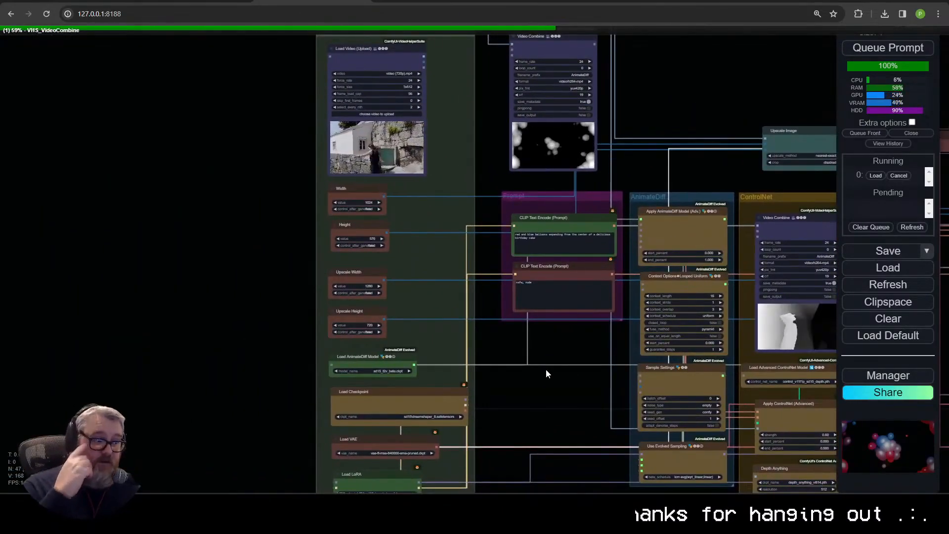
pyautogui.scroll(7, 669, 409)
pyautogui.moveTo(669, 408); pyautogui.dragTo(112, 417)
pyautogui.scroll(1, 434, 403)
pyautogui.scroll(-4, 434, 409)
pyautogui.scroll(2, 336, 415)
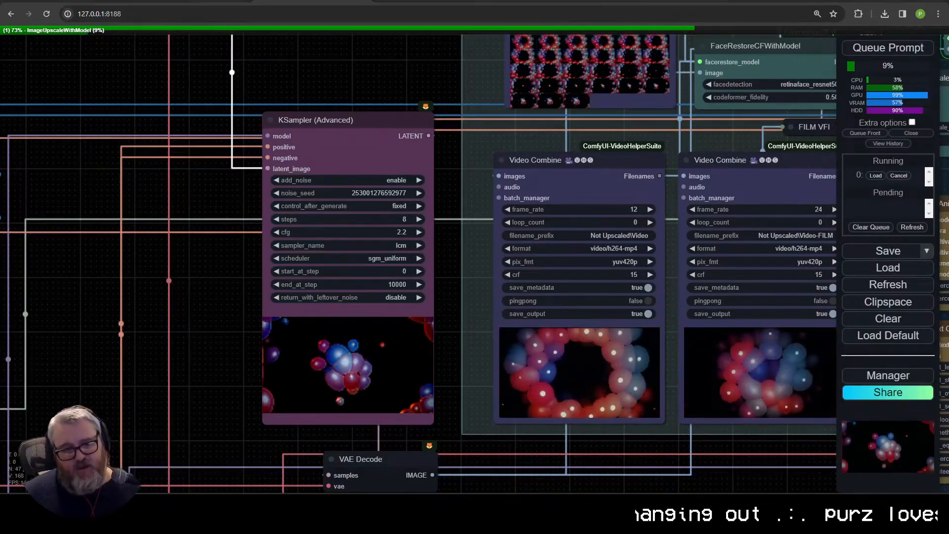
pyautogui.moveTo(106, 504)
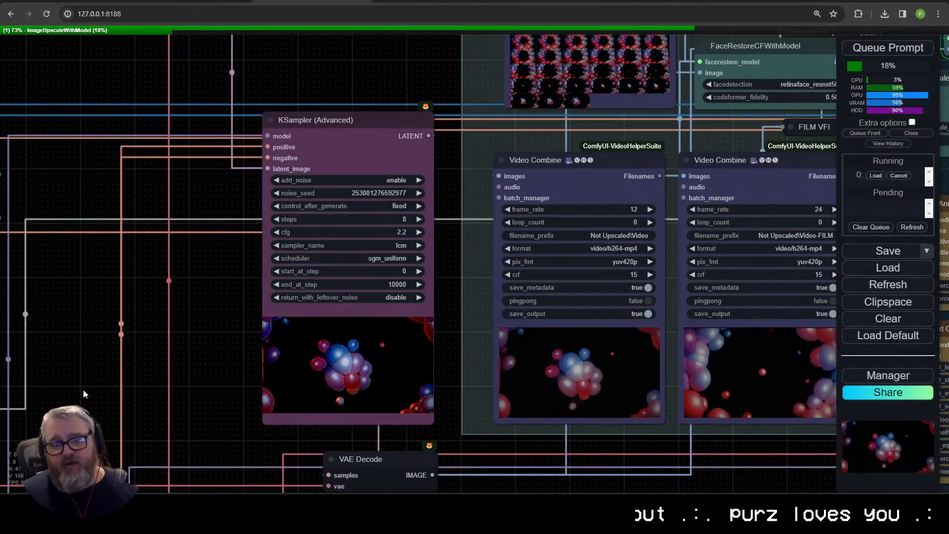
pyautogui.scroll(-3, 156, 416)
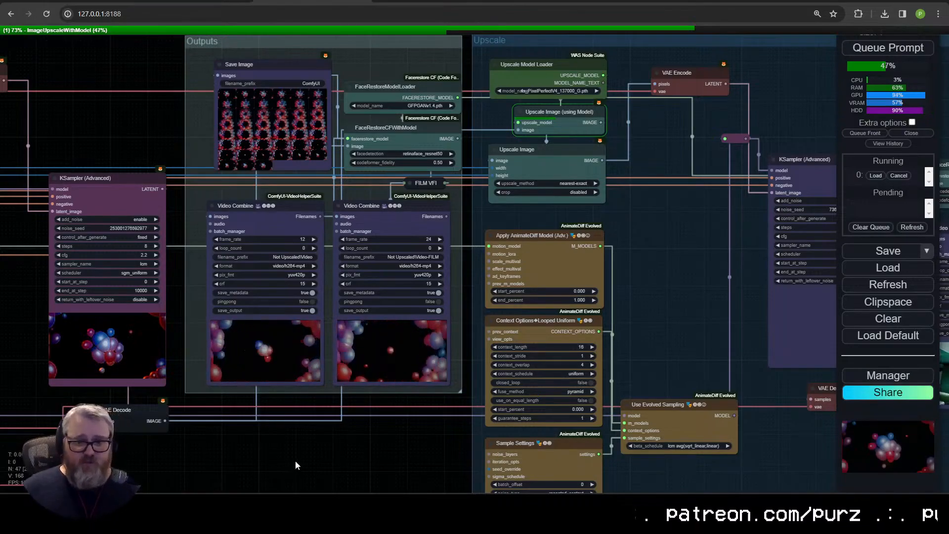
pyautogui.scroll(-5, 310, 464)
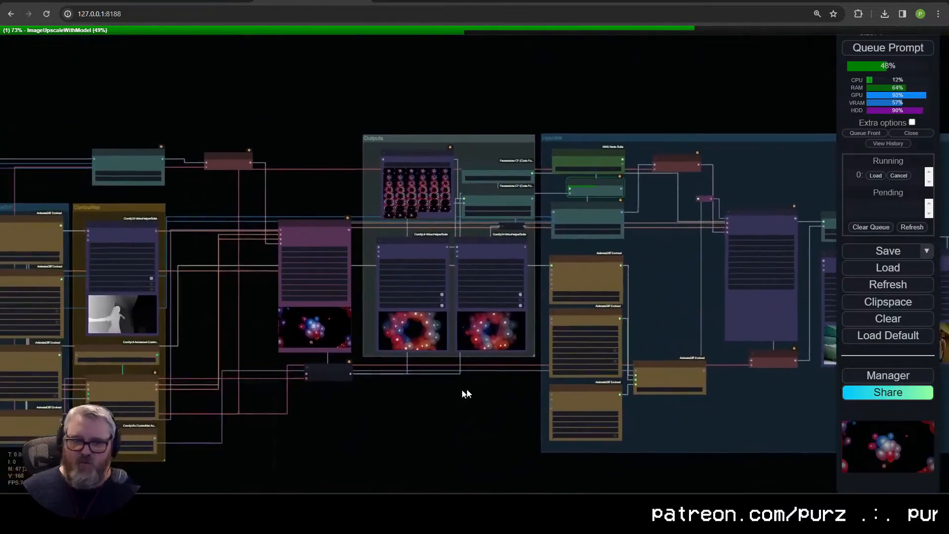
# Step: Review the prompts, Sample Settings and Apply ControlNet (Advanced) values that drive the balloon animation
pyautogui.moveTo(195, 399); pyautogui.dragTo(363, 395)
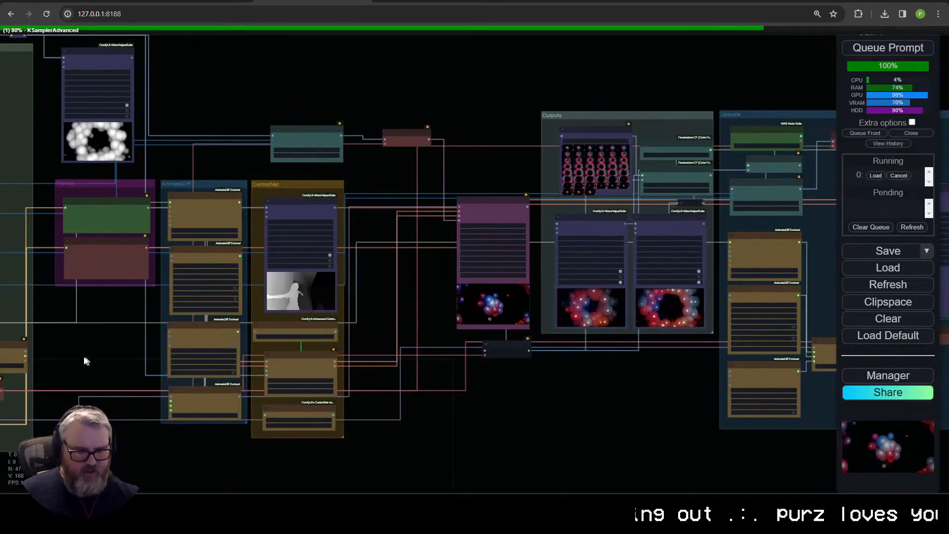
pyautogui.moveTo(91, 373); pyautogui.dragTo(328, 489)
pyautogui.scroll(10, 303, 338)
pyautogui.scroll(-2, 298, 276)
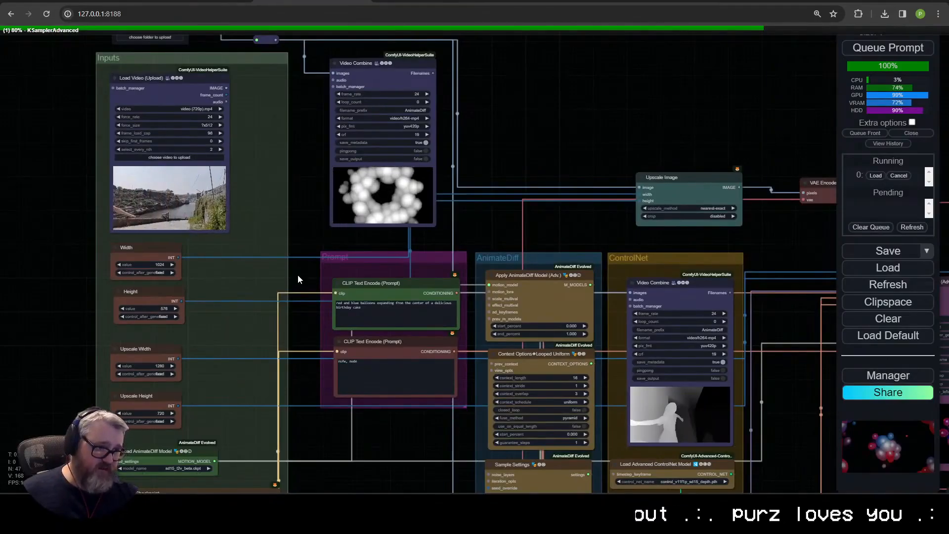
pyautogui.moveTo(506, 329); pyautogui.dragTo(341, 150)
pyautogui.scroll(8, 470, 417)
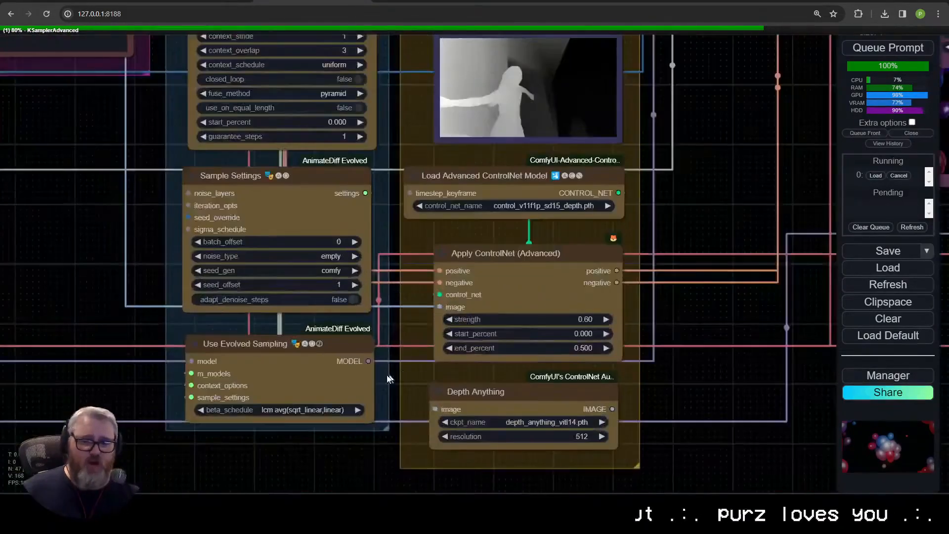
pyautogui.scroll(-6, 431, 324)
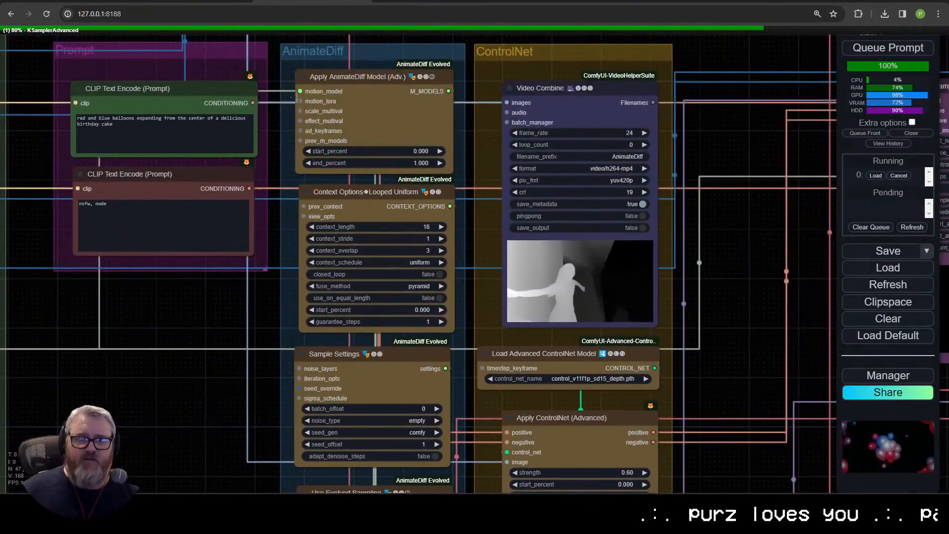
# Step: Add a Load AnimateDiff LoRA node below the prompts, connected to the motion_lora input of Apply AnimateDiff Model (Adv.)
pyautogui.moveTo(300, 101); pyautogui.dragTo(167, 284)
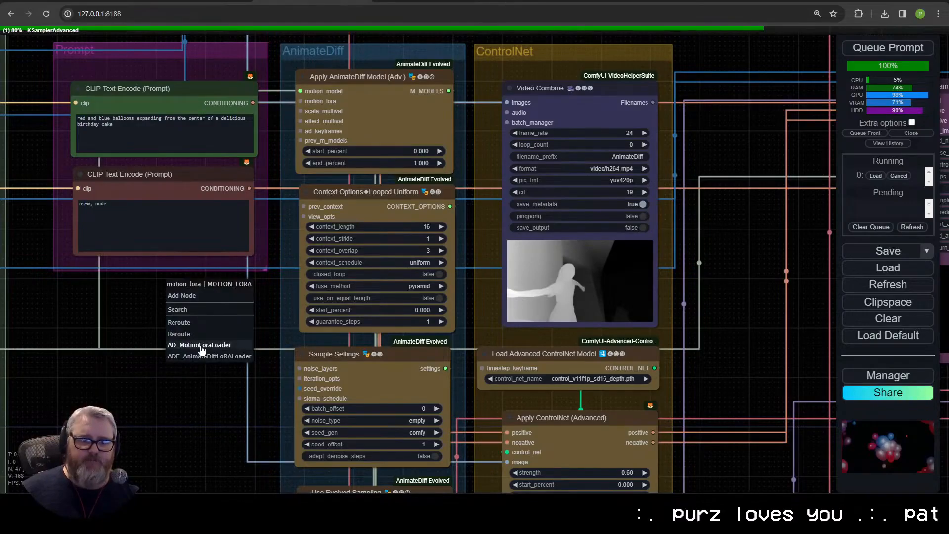
pyautogui.click(200, 345)
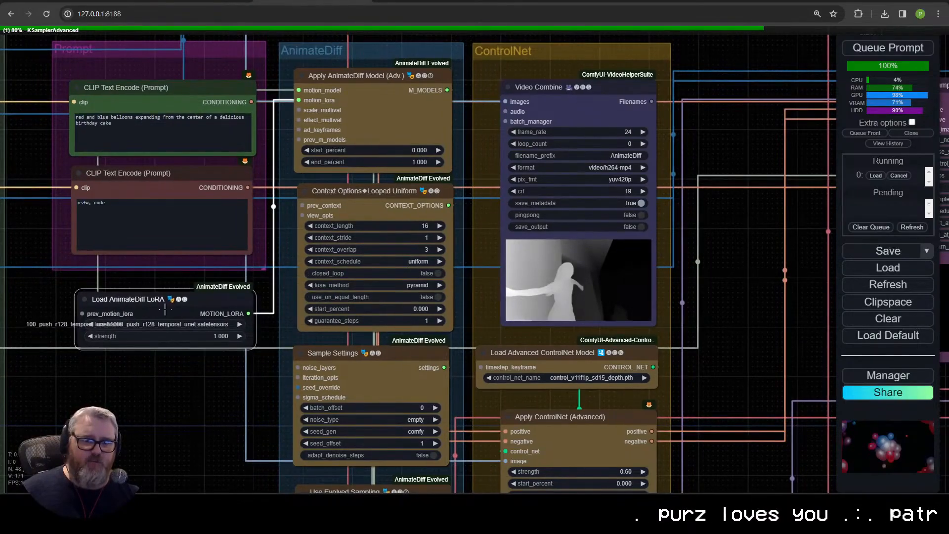
pyautogui.click(168, 326)
pyautogui.click(142, 380)
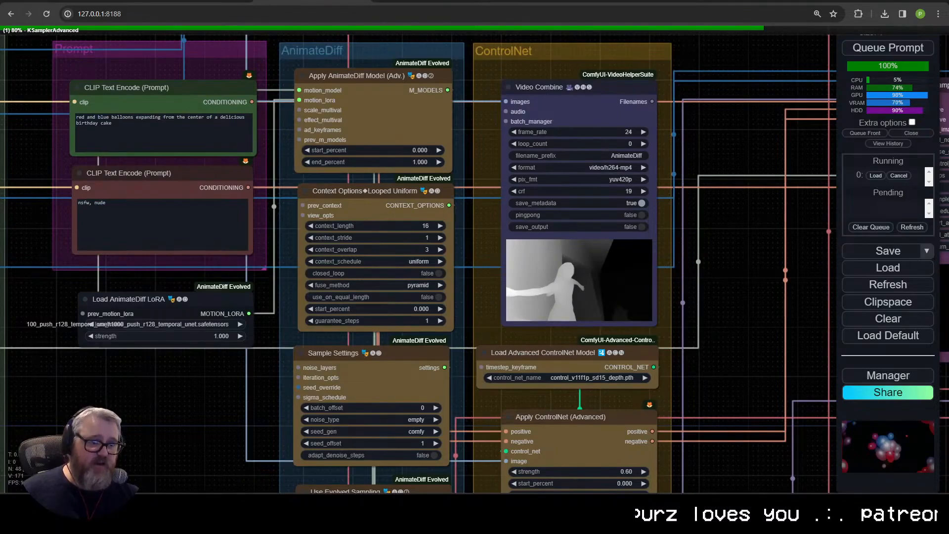
# Step: Widen the Load AnimateDiff LoRA node below the prompts to fit its full LoRA file name
pyautogui.scroll(-1, 154, 356)
pyautogui.moveTo(153, 357); pyautogui.dragTo(285, 302)
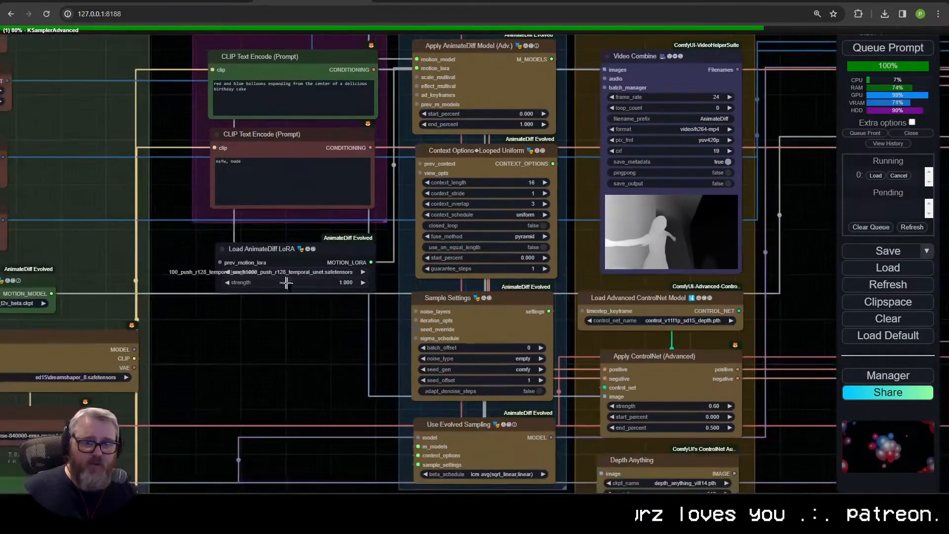
pyautogui.scroll(4, 285, 278)
pyautogui.moveTo(319, 236); pyautogui.dragTo(288, 225)
pyautogui.moveTo(385, 285); pyautogui.dragTo(456, 305)
pyautogui.moveTo(410, 265); pyautogui.dragTo(370, 263)
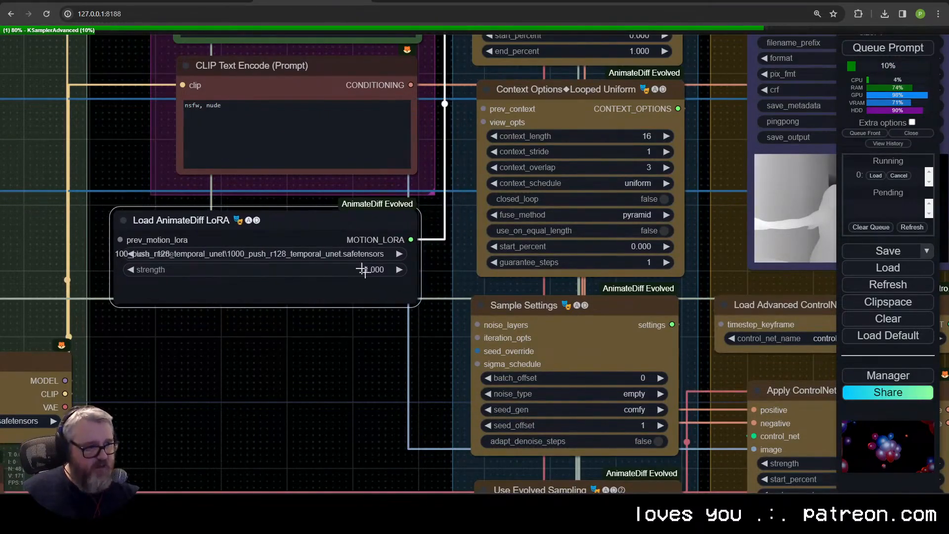
# Step: Delete the Load AnimateDiff LoRA node below the prompts
pyautogui.scroll(-2, 371, 304)
pyautogui.moveTo(382, 326); pyautogui.dragTo(406, 377)
pyautogui.moveTo(388, 303); pyautogui.dragTo(409, 319)
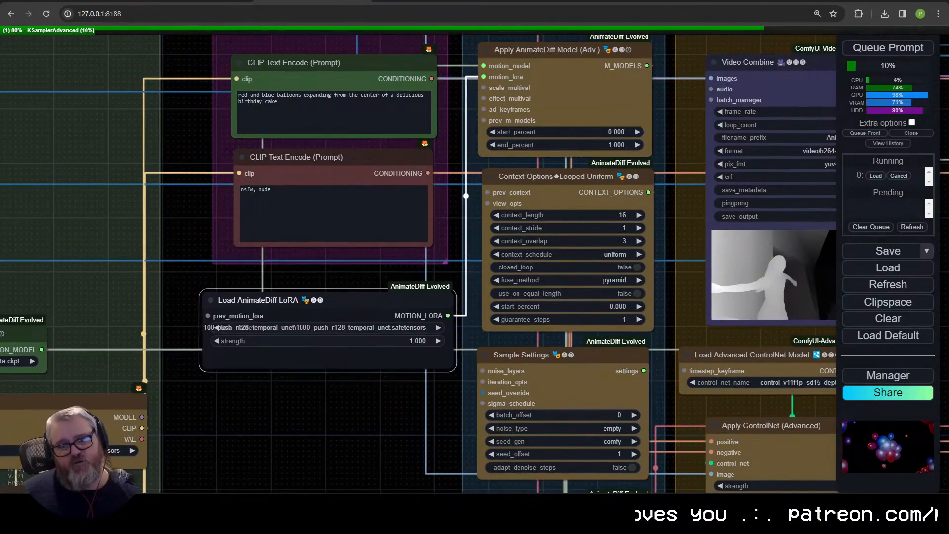
pyautogui.press('Delete')
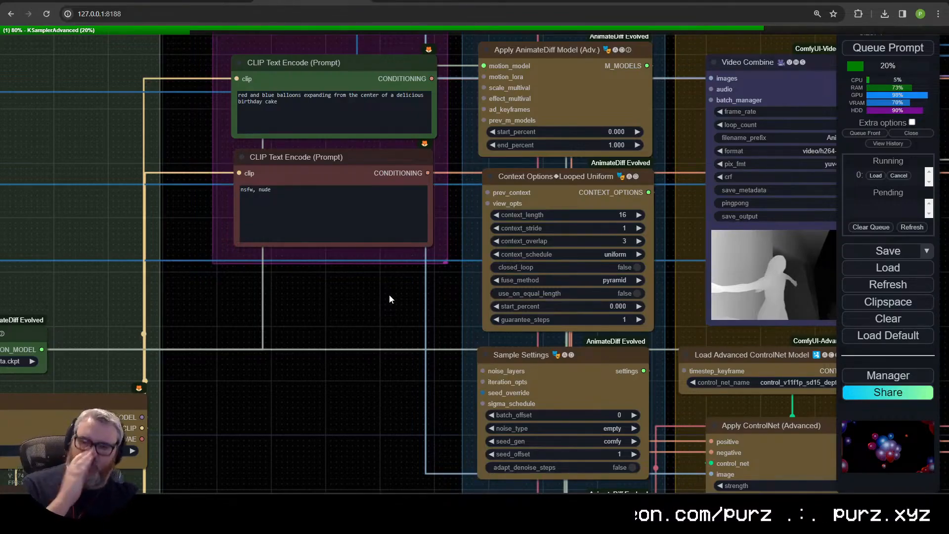
# Step: Review the dependencies, AnimateDiff settings, KSampler and workflow sections of the Civitai AnimateDiff LCM guide, and switch to the other ComfyUI workflow with the Efficient Loader
pyautogui.click(173, 1)
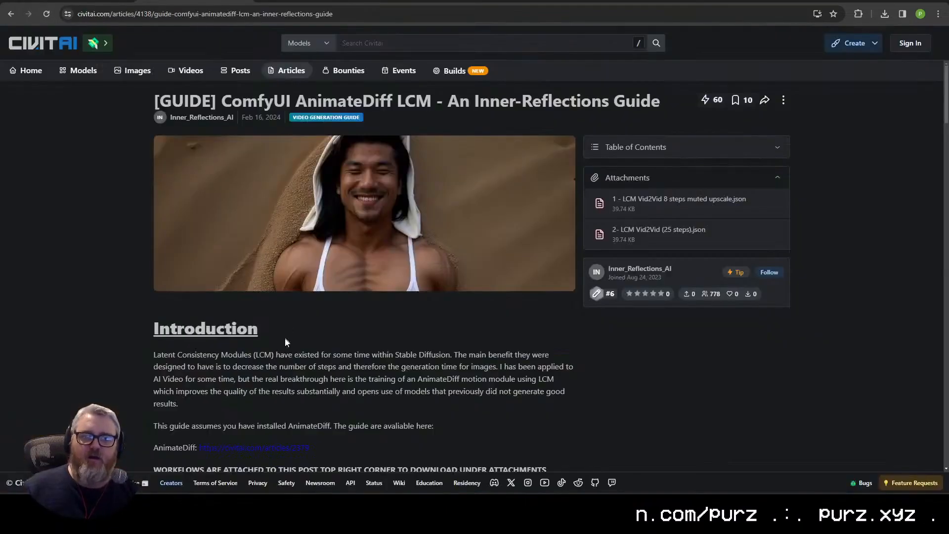
pyautogui.scroll(-9, 291, 262)
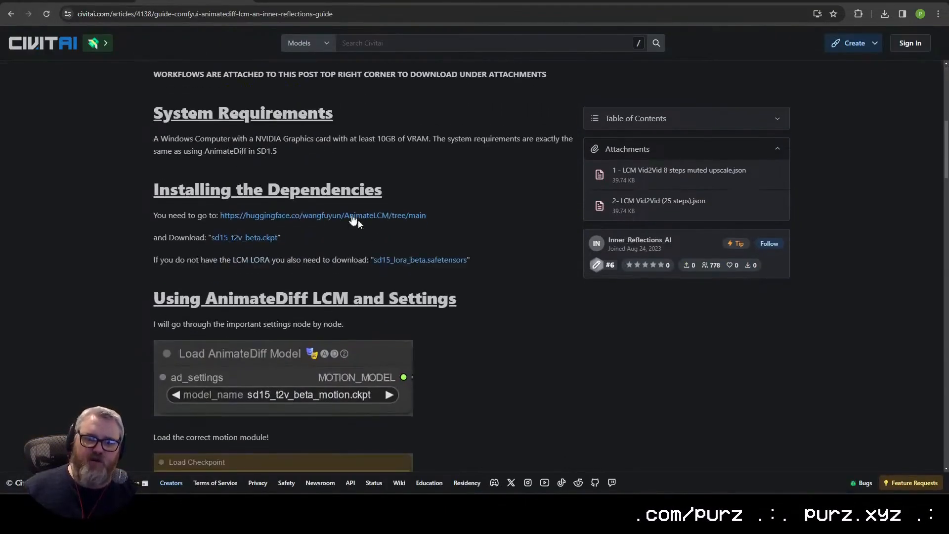
pyautogui.scroll(-12, 342, 269)
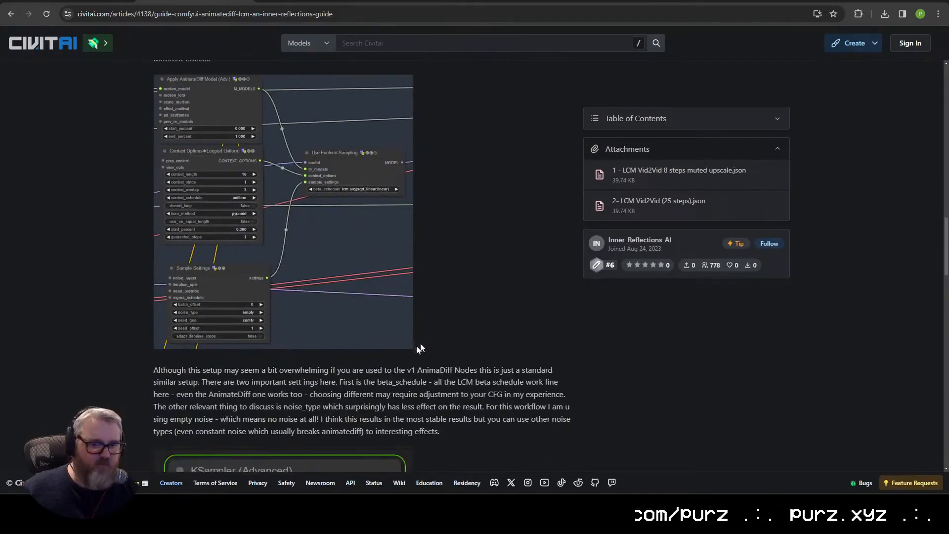
pyautogui.moveTo(365, 369); pyautogui.dragTo(359, 382)
pyautogui.scroll(-4, 396, 324)
pyautogui.click(443, 295)
pyautogui.scroll(-4, 361, 331)
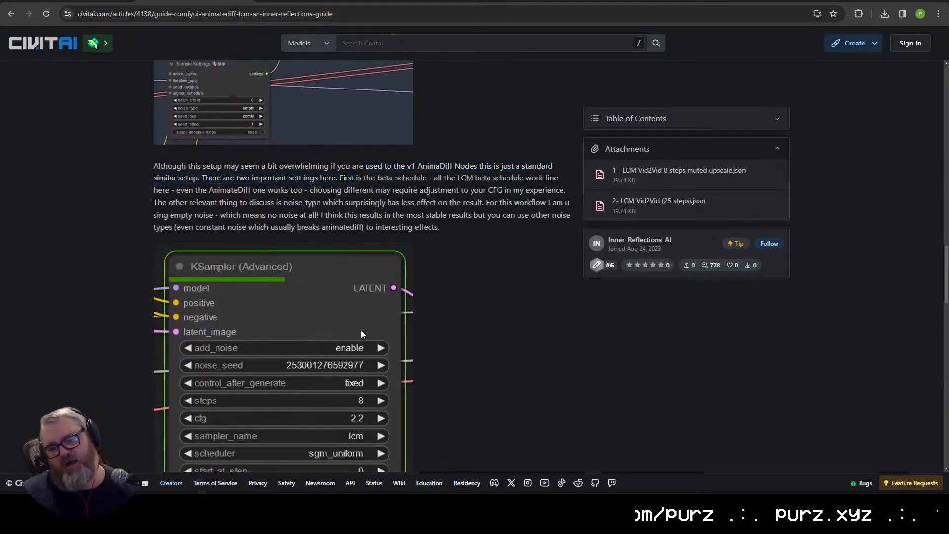
pyautogui.scroll(-10, 272, 288)
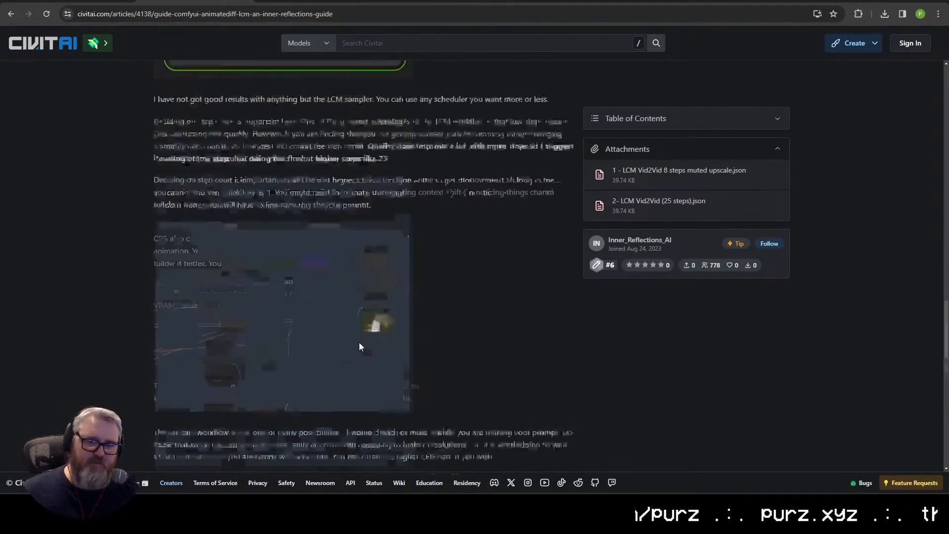
pyautogui.scroll(-4, 390, 347)
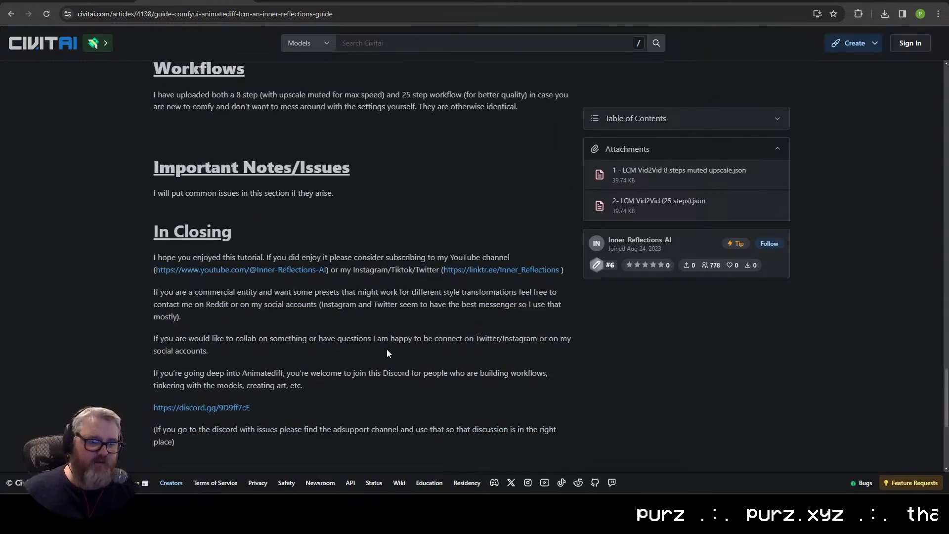
pyautogui.scroll(7, 372, 321)
pyautogui.scroll(15, 375, 321)
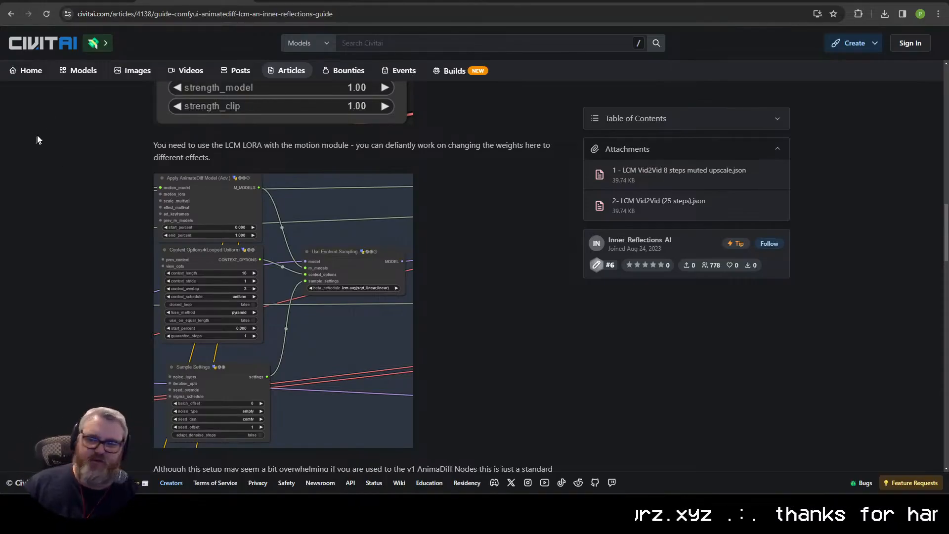
pyautogui.click(69, 1)
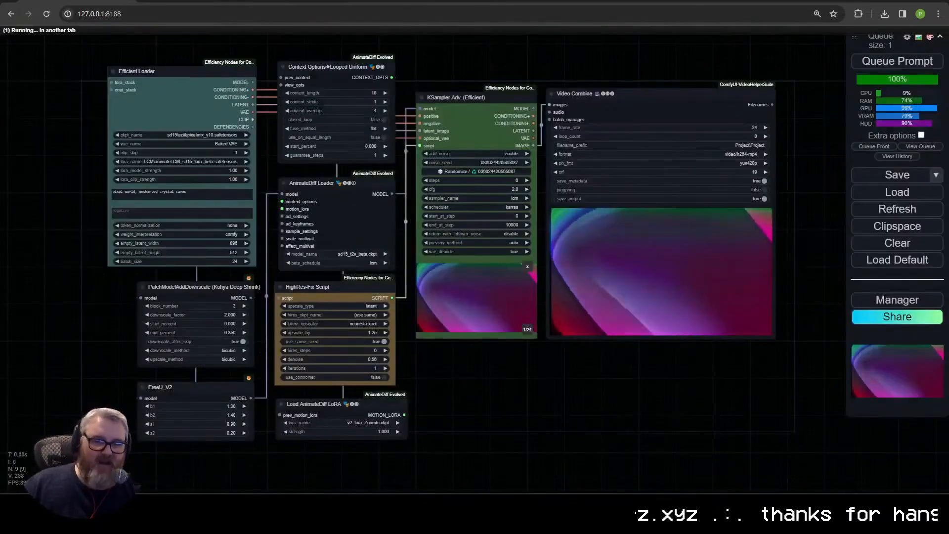